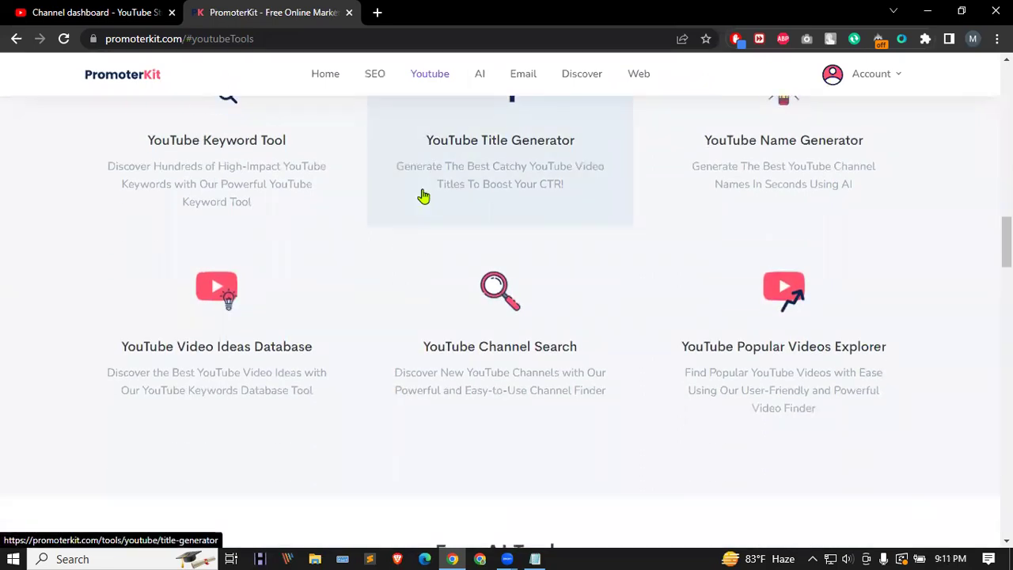
scroll(427, 277, up, 2)
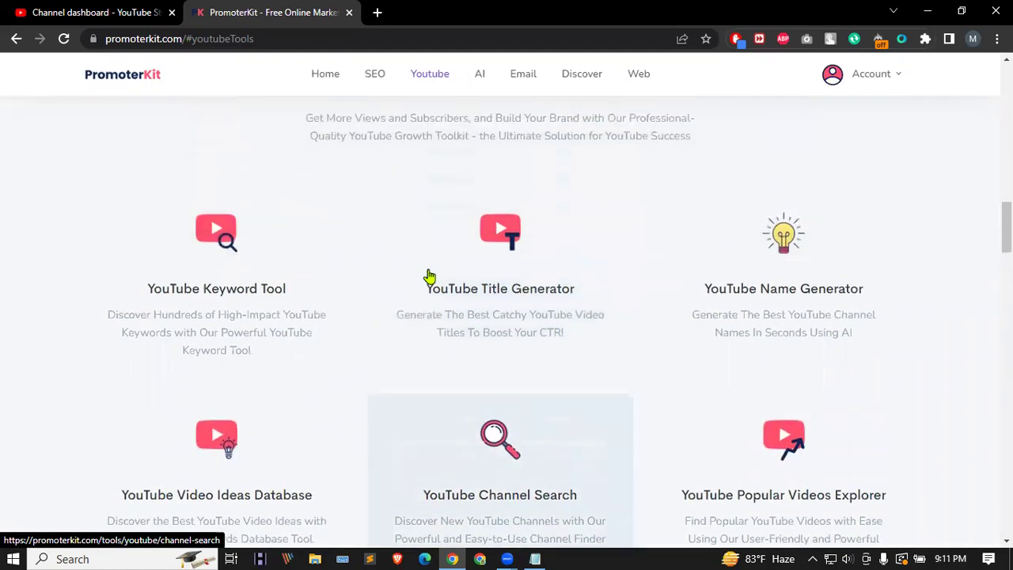
scroll(482, 290, down, 2)
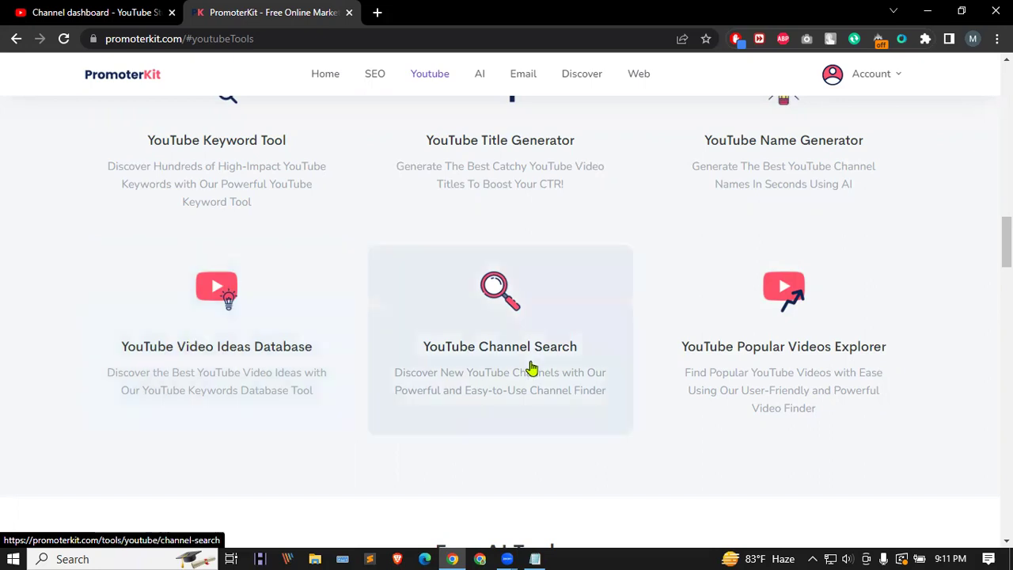
scroll(784, 355, up, 4)
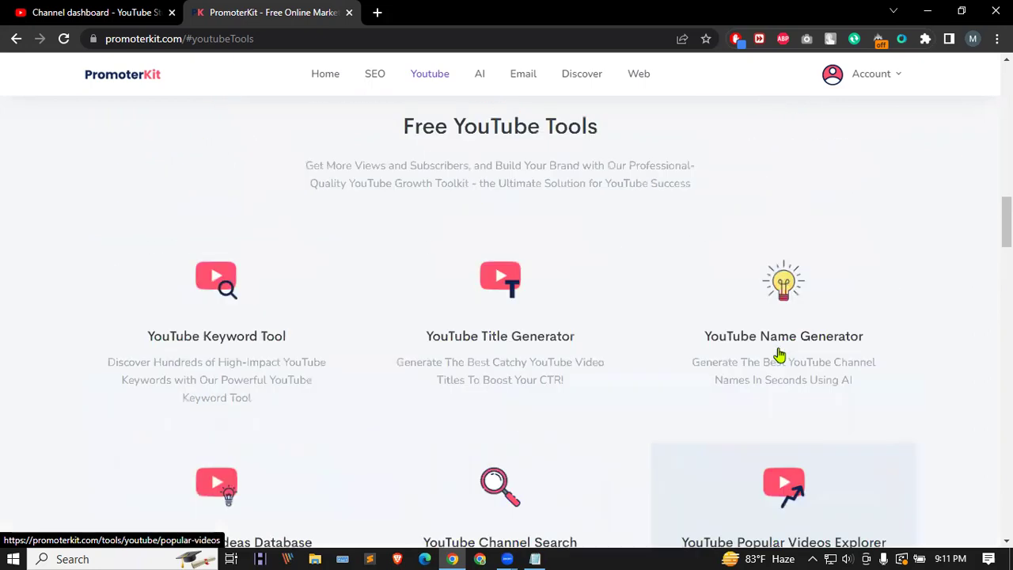
Step: Open chat.openai.com in a new browser tab
click(378, 12)
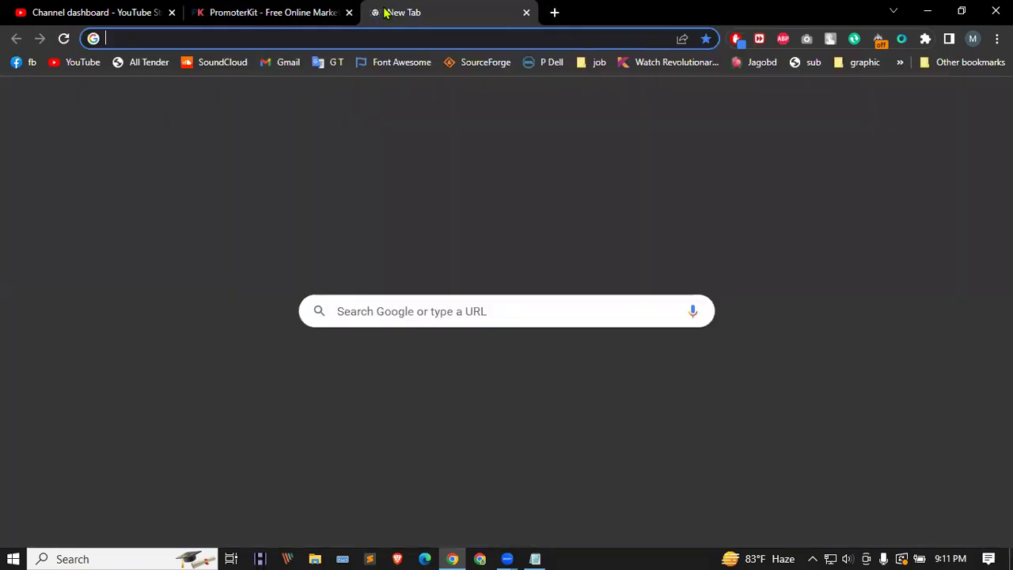
text(ch)
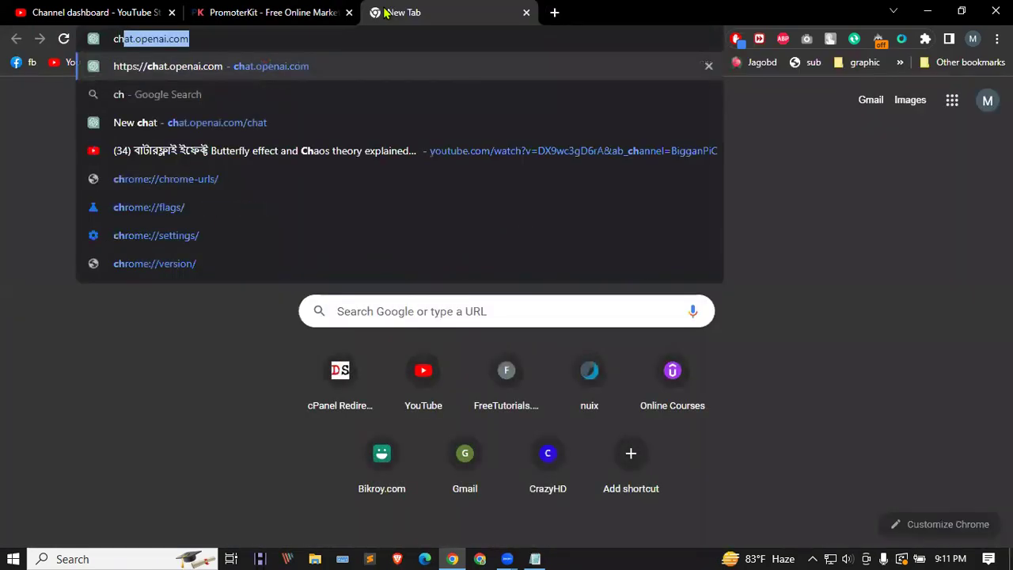
key(Return)
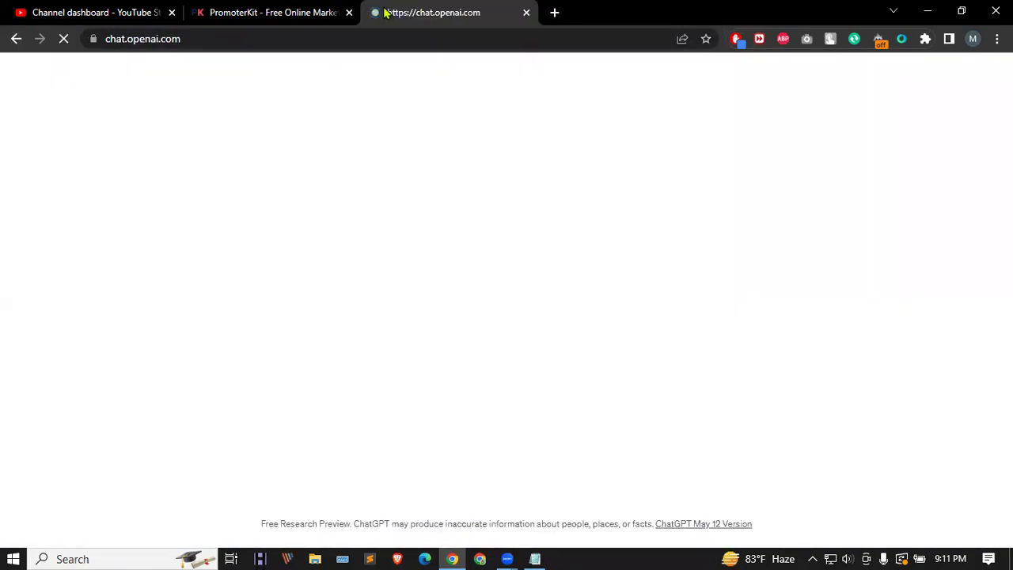
Step: Copy the video's title from the upload details in YouTube Studio
click(136, 12)
triple_click(353, 266)
key(ctrl+c)
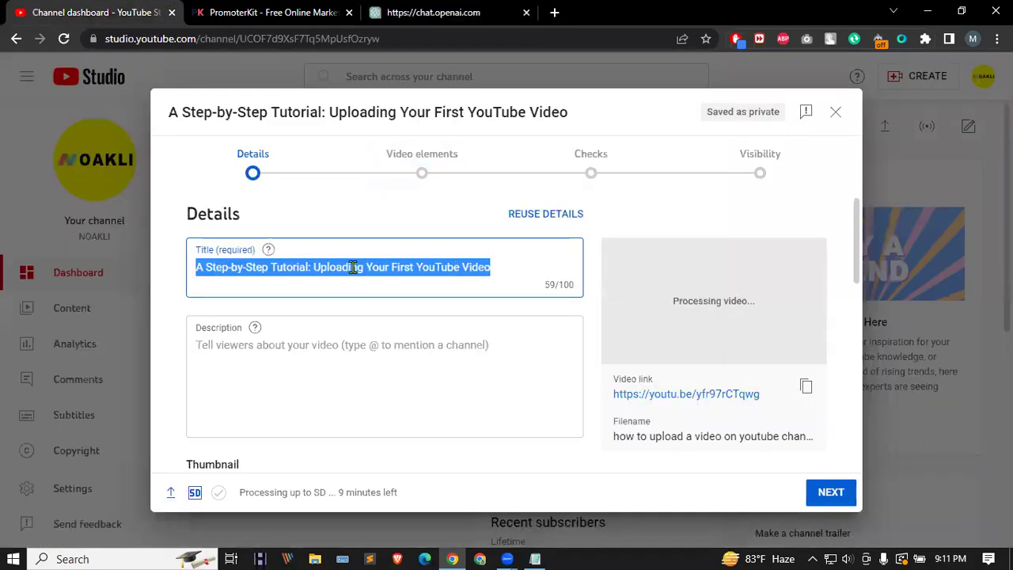
Step: Switch to ChatGPT and send the prompt "find some keywords based this title:" followed by the copied video title
click(443, 12)
click(391, 482)
text(find some k)
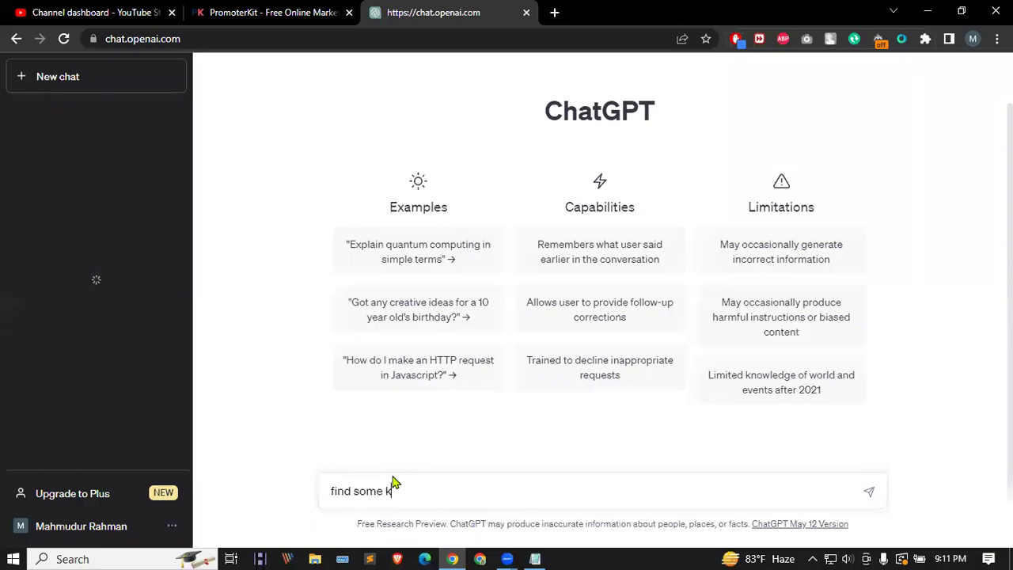
text(eyword)
text(s for)
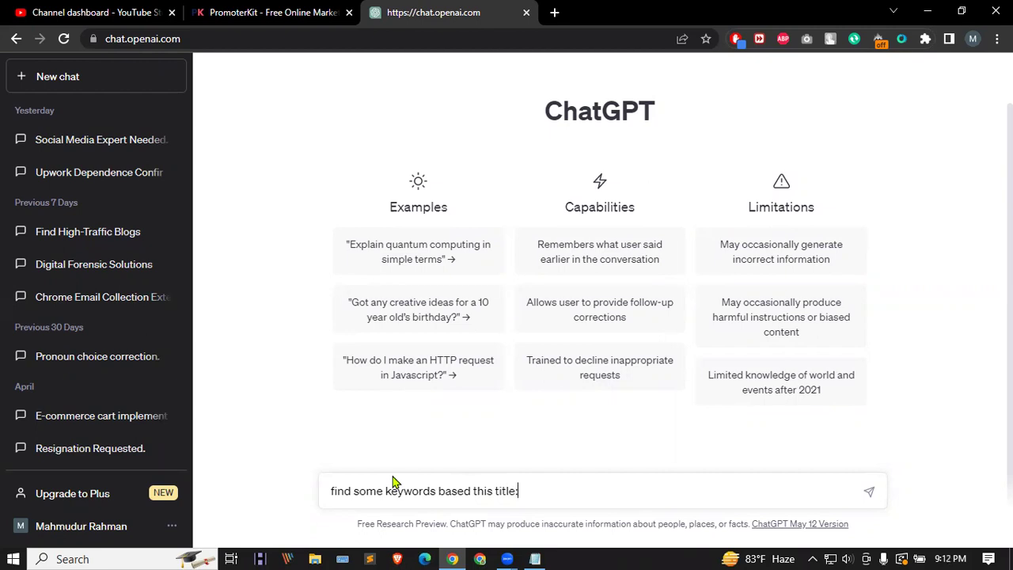
key(ctrl+v)
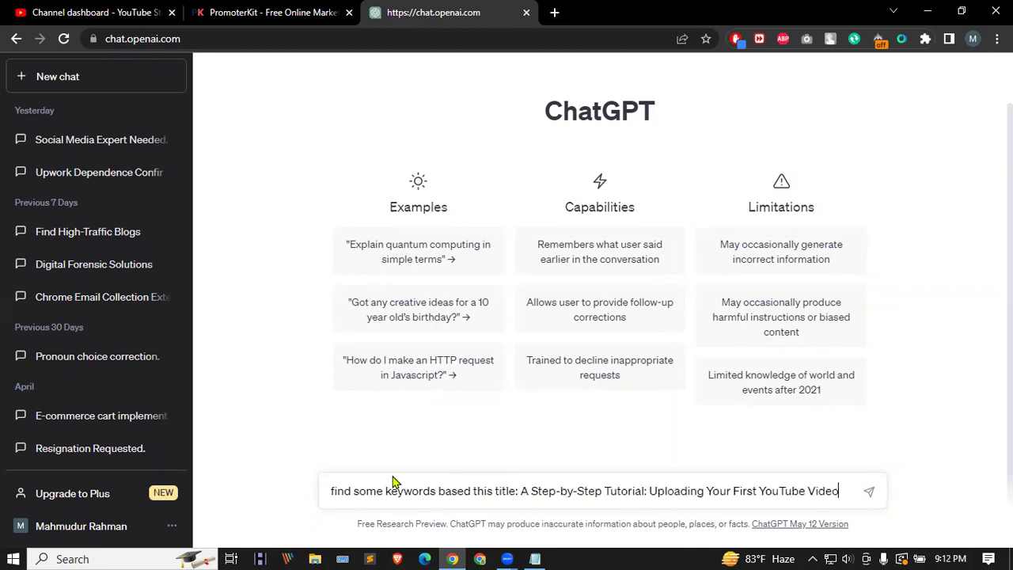
key(Return)
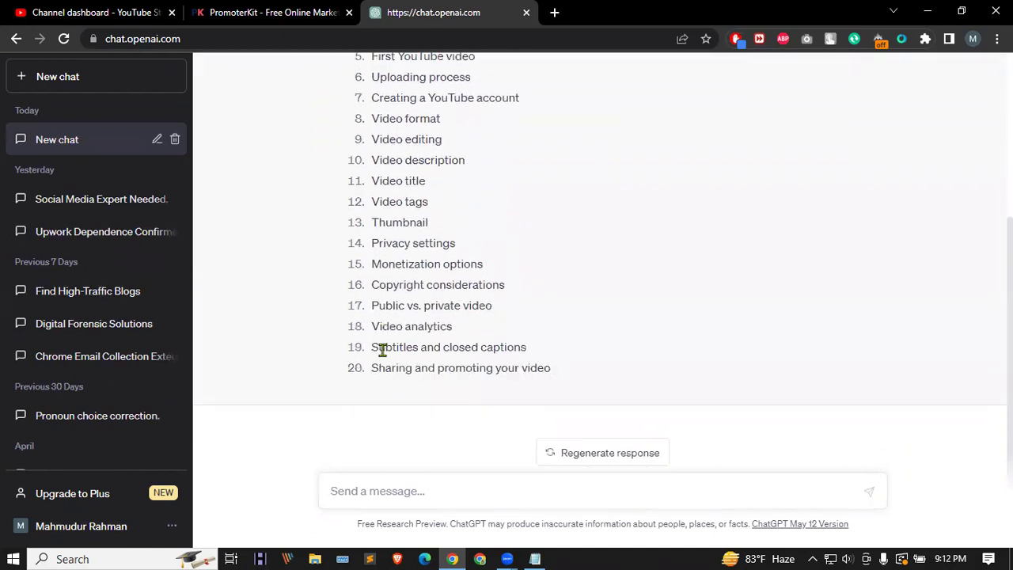
Step: Copy all the generated keywords from the response and paste them into the message box
scroll(429, 140, up, 2)
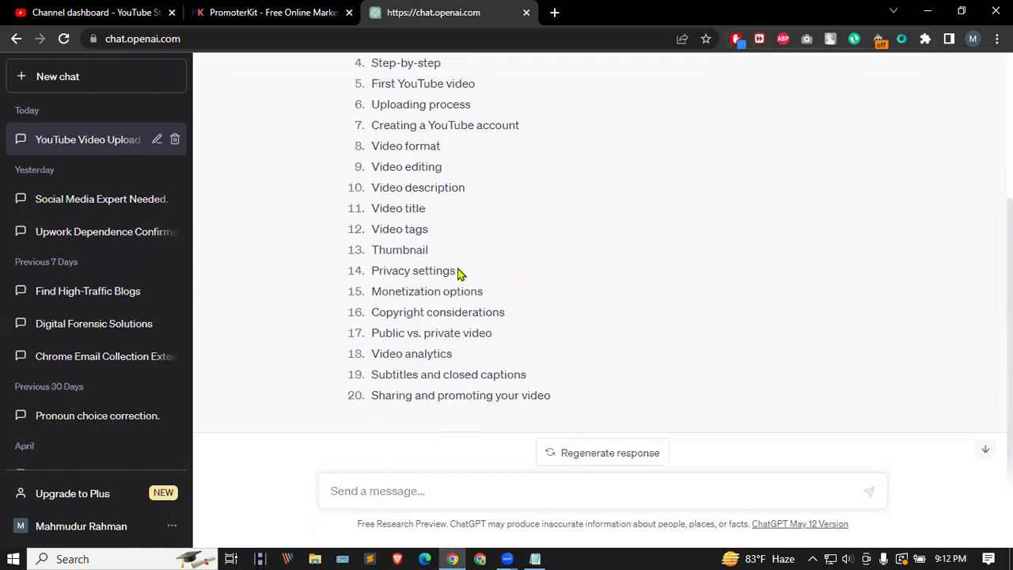
drag(368, 122, 554, 373)
right_click(457, 358)
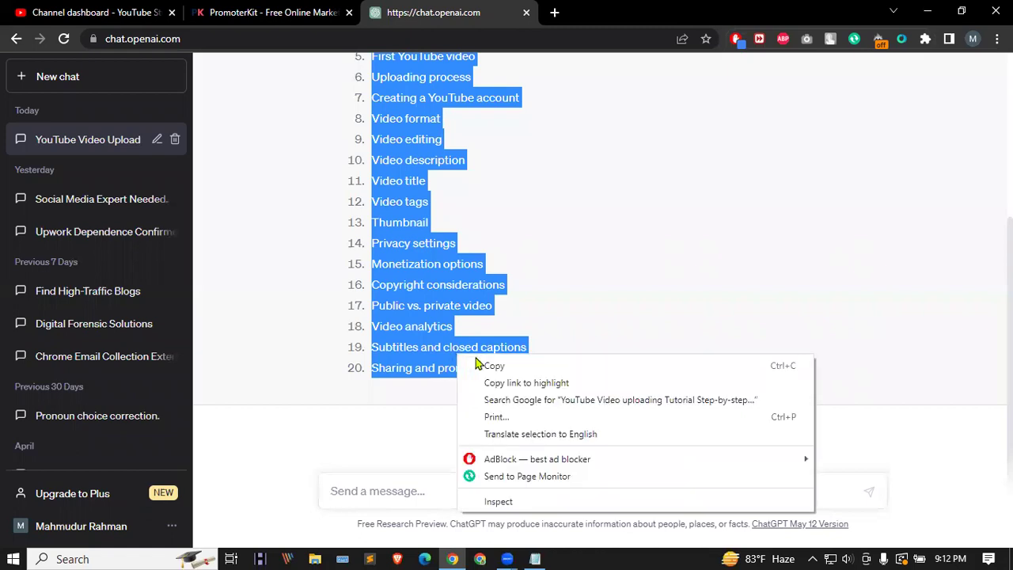
click(484, 361)
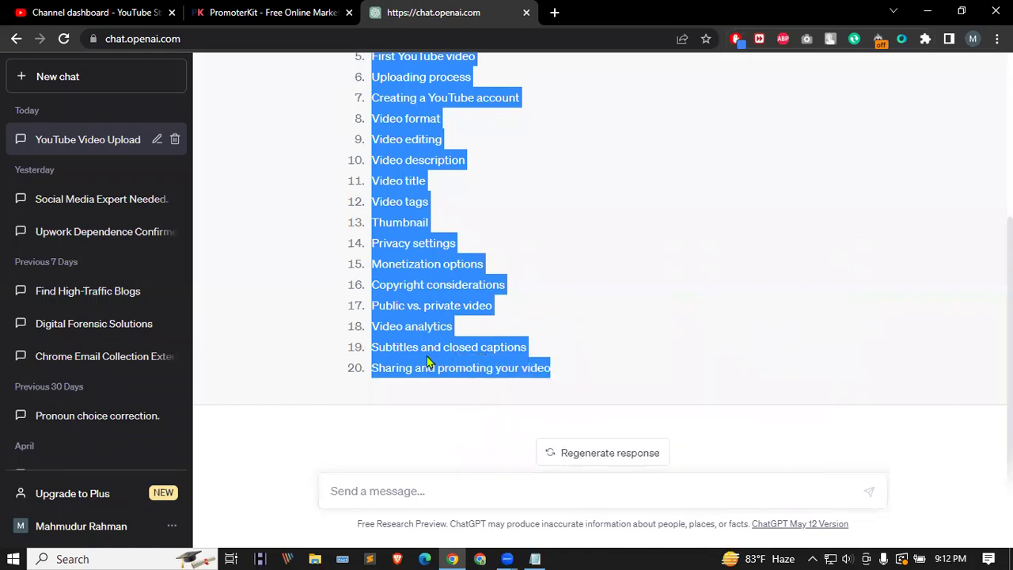
click(350, 490)
key(ctrl+v)
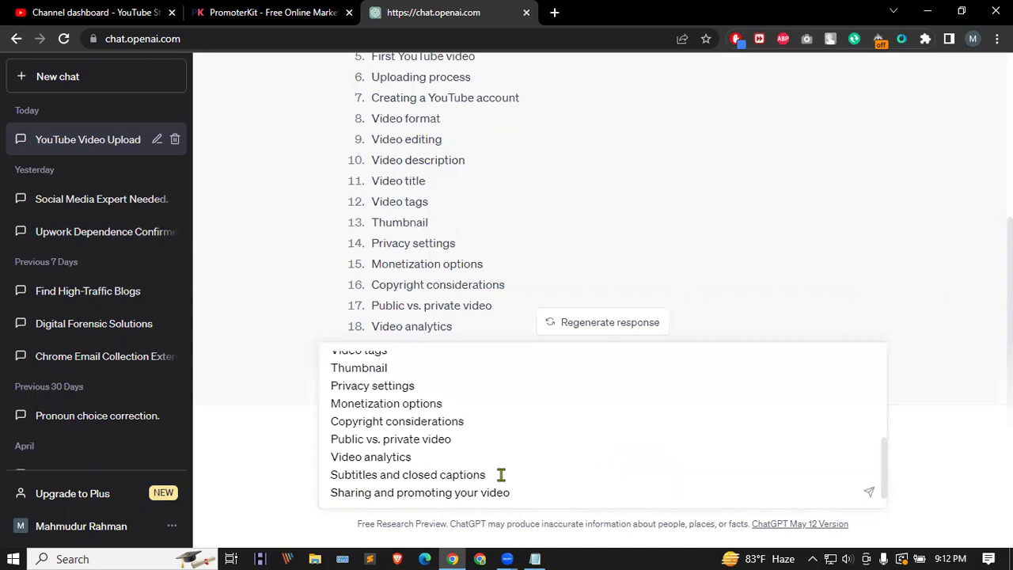
Step: Add a comma at the end of each keyword line in the pasted list
text(,)
click(484, 457)
text(,)
click(488, 439)
text(,)
click(497, 419)
text(,)
click(497, 404)
text(,)
click(485, 369)
text(,)
click(482, 386)
text(,)
scroll(506, 417, up, 1)
click(432, 423)
text(,)
click(433, 407)
text(,)
click(462, 390)
text(,)
click(452, 369)
text(,)
scroll(494, 430, up, 1)
scroll(495, 429, up, 1)
click(435, 427)
text(,)
click(491, 408)
text(,)
click(483, 390)
text(,)
click(478, 374)
text(,)
click(455, 358)
text(,)
scroll(499, 401, up, 1)
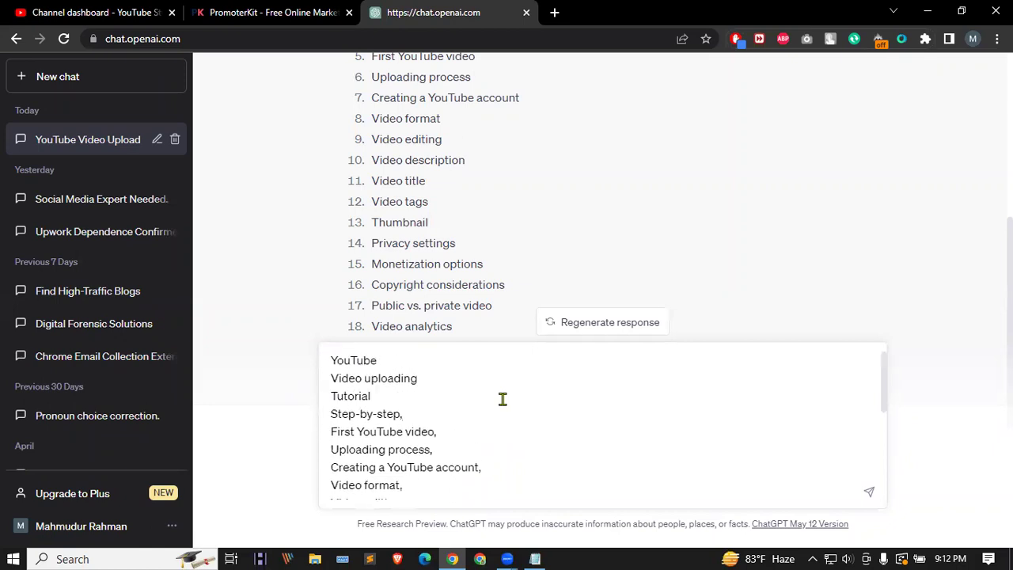
click(438, 396)
text(,)
click(455, 379)
text(,)
click(437, 358)
text(,)
Step: Copy the entire comma-separated keyword list from the message box
key(ctrl+a)
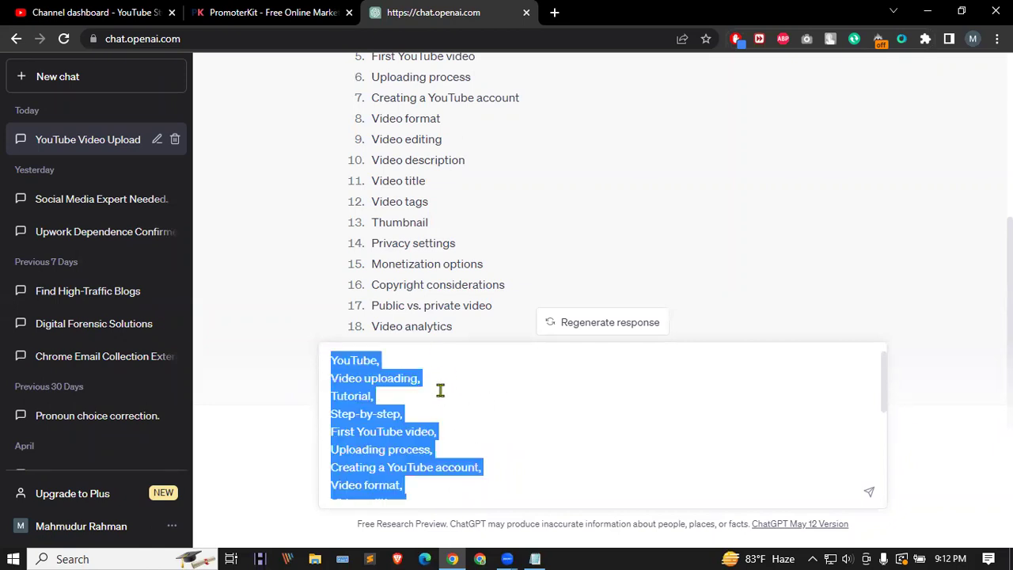
right_click(367, 370)
click(403, 144)
click(88, 12)
scroll(316, 353, down, 10)
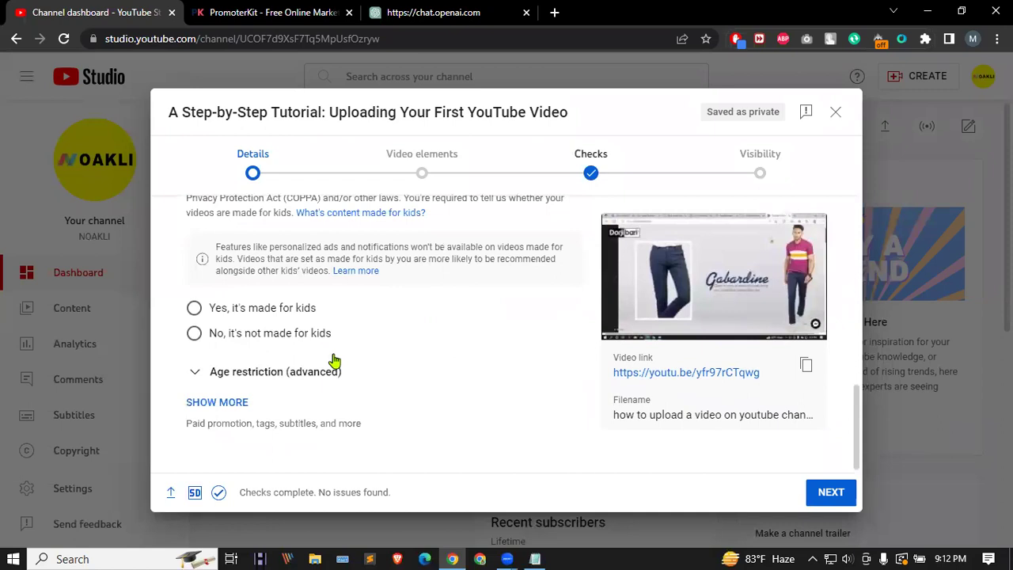
scroll(332, 356, up, 10)
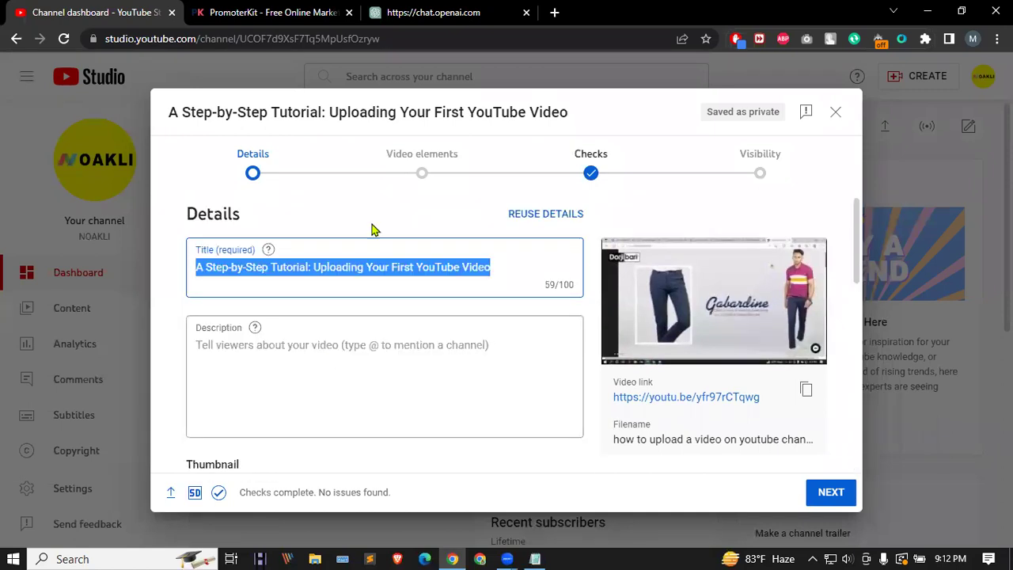
click(434, 12)
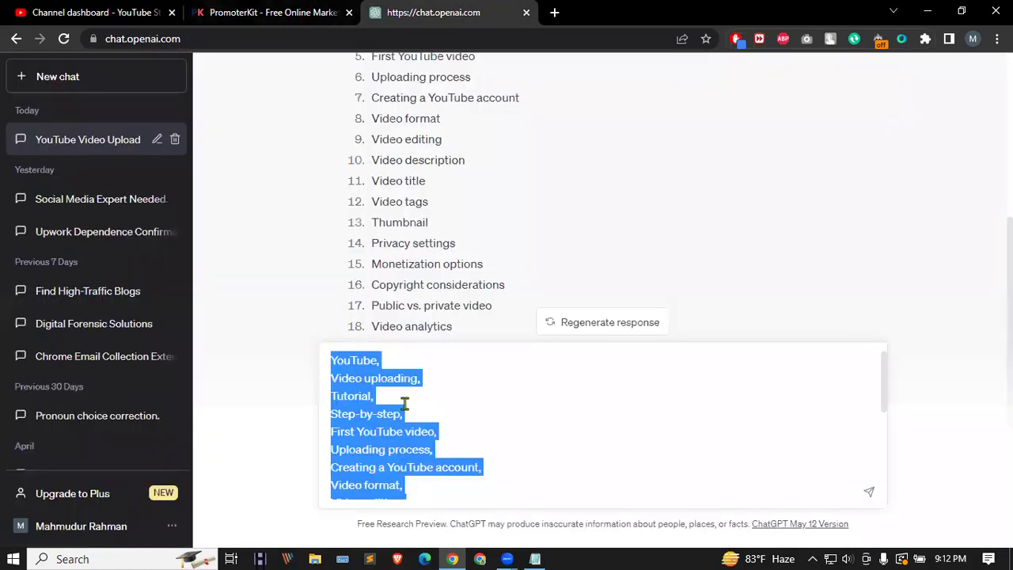
Step: Paste the comma-separated keywords into a new tab's address bar and clear the list from the ChatGPT message box
click(554, 11)
key(ctrl+v)
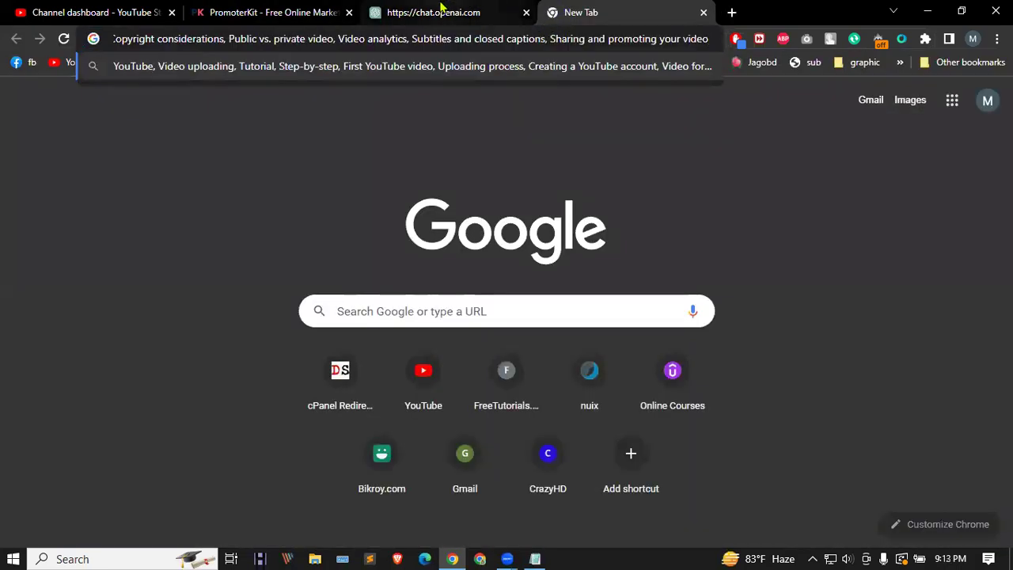
click(443, 12)
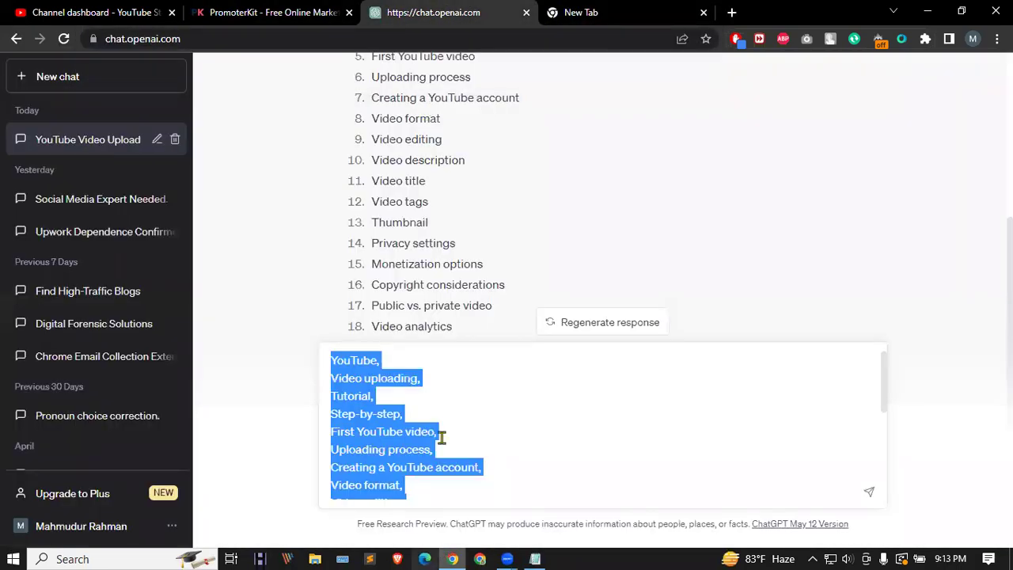
key(BackSpace)
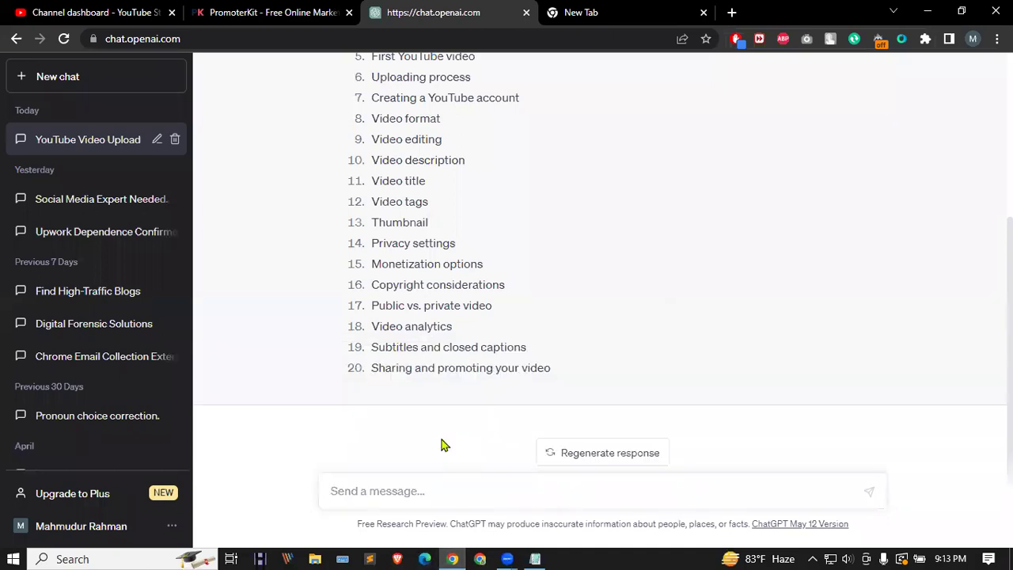
Step: Ask ChatGPT to write a description for the video
scroll(481, 123, up, 3)
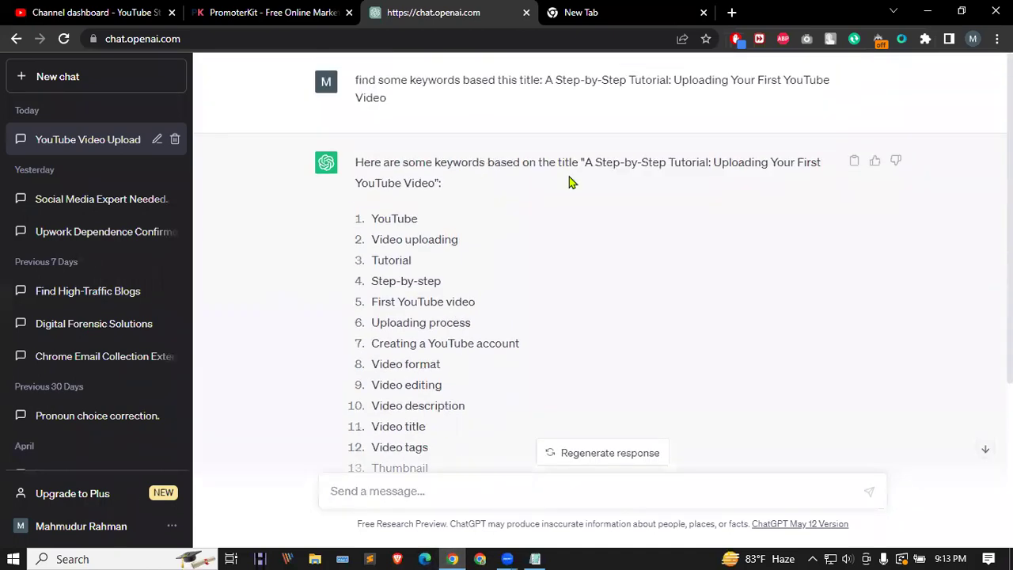
scroll(388, 441, down, 3)
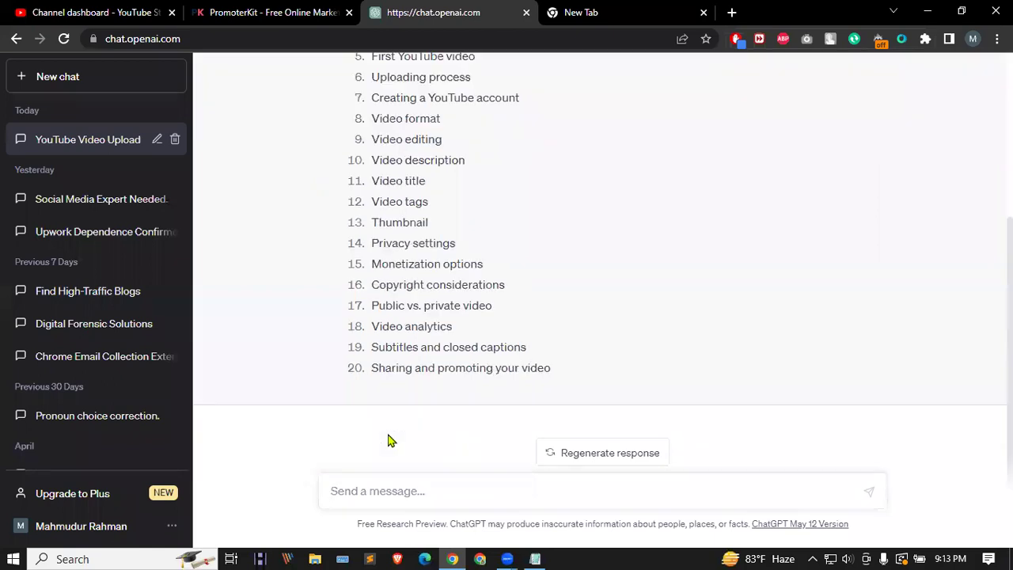
text(write a)
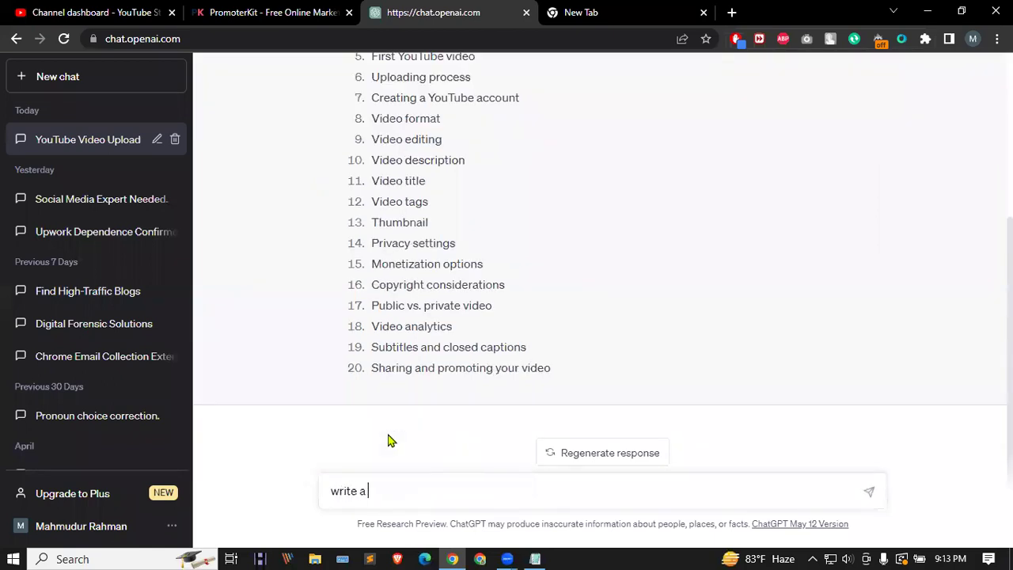
text( description)
key(Return)
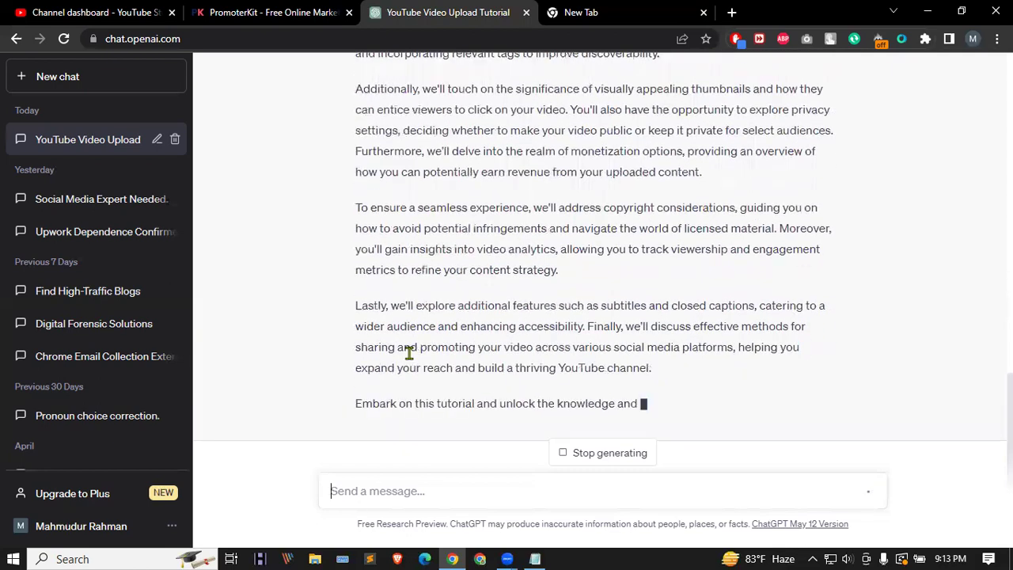
Step: Copy the full numbered keyword list from ChatGPT's first response
scroll(408, 353, up, 3)
scroll(408, 352, down, 3)
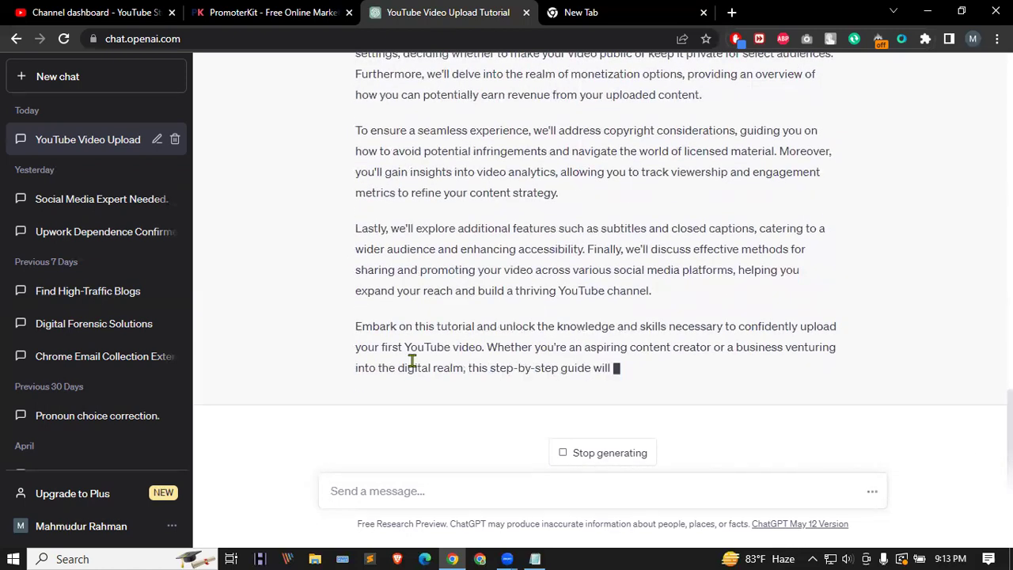
scroll(412, 362, up, 5)
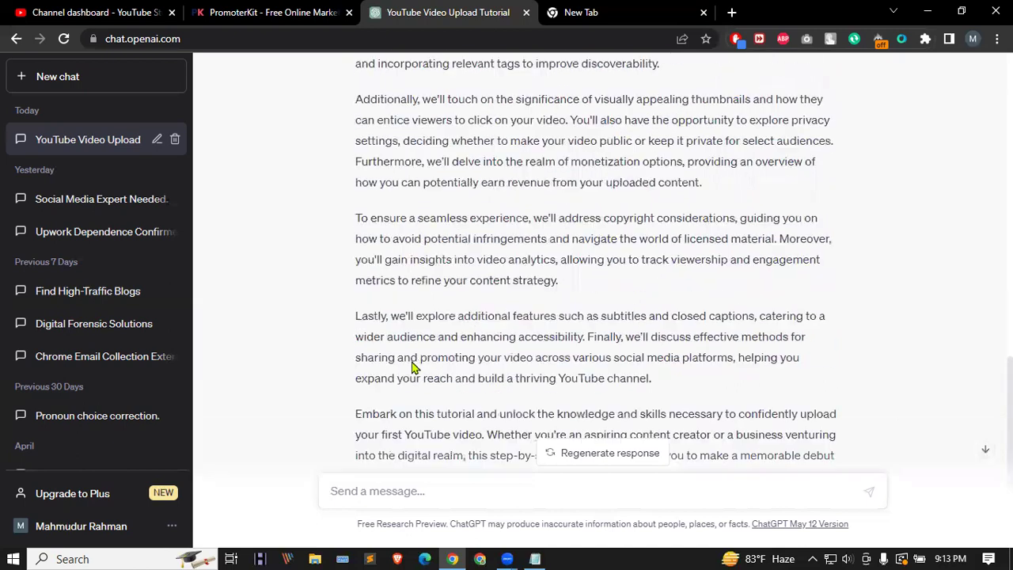
scroll(412, 361, down, 3)
drag(553, 216, 366, 199)
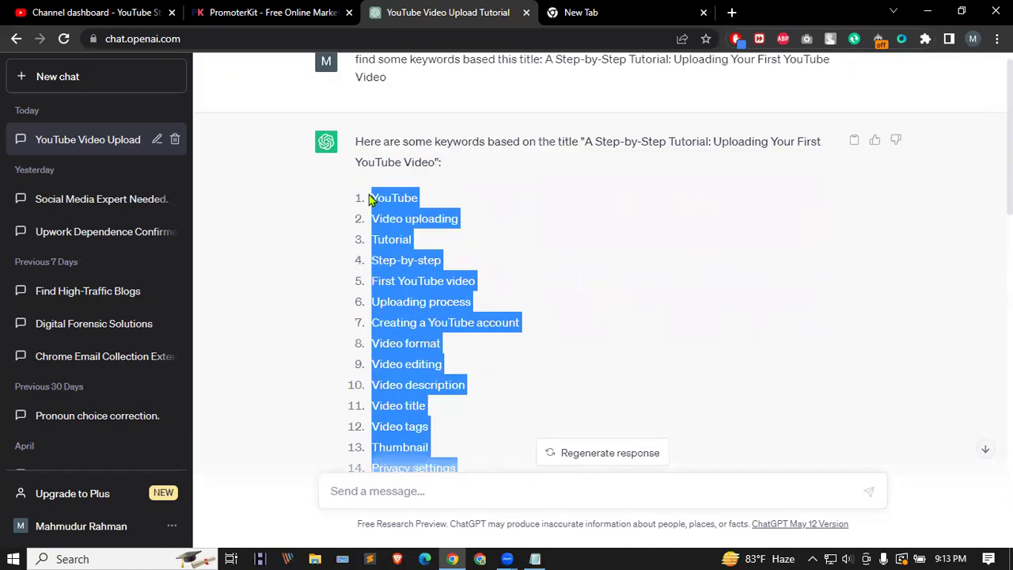
Step: Draft the prompt "write a description based on those keywords:" and paste the keyword list after it
scroll(475, 301, down, 15)
click(380, 488)
text(w)
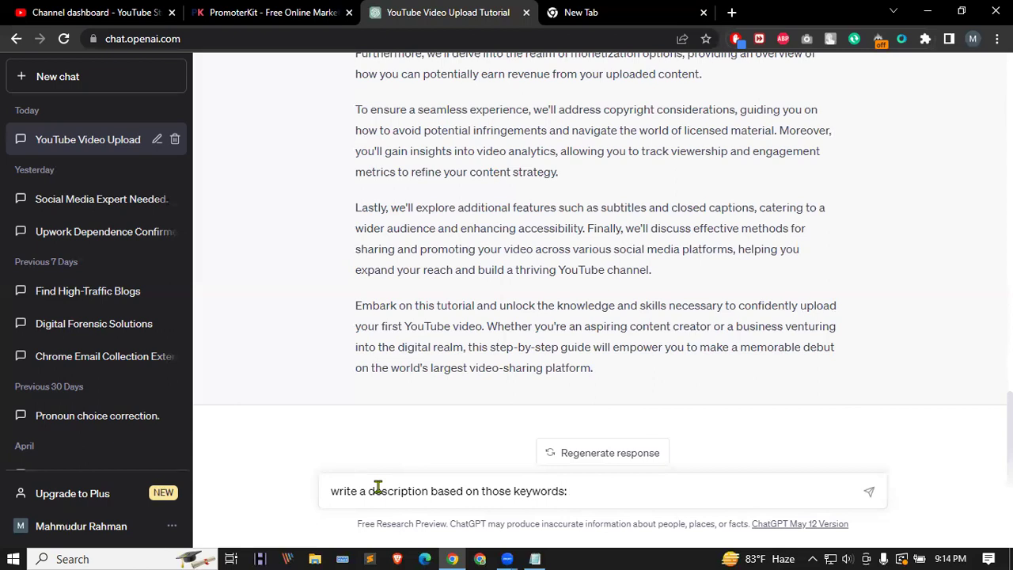
key(ctrl+v)
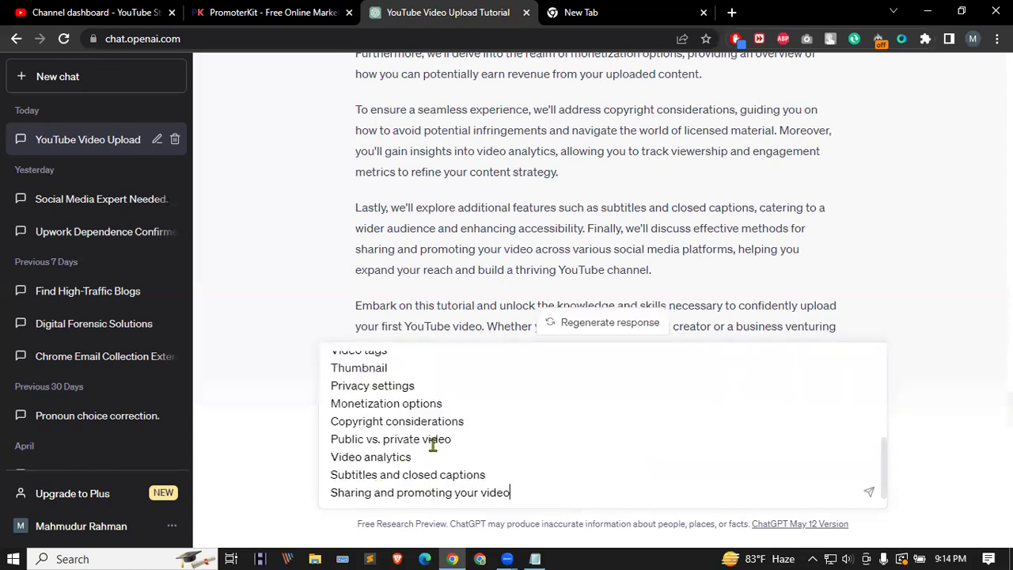
Step: Insert "with hashtags" after "write a description" in the drafted prompt
scroll(429, 440, up, 5)
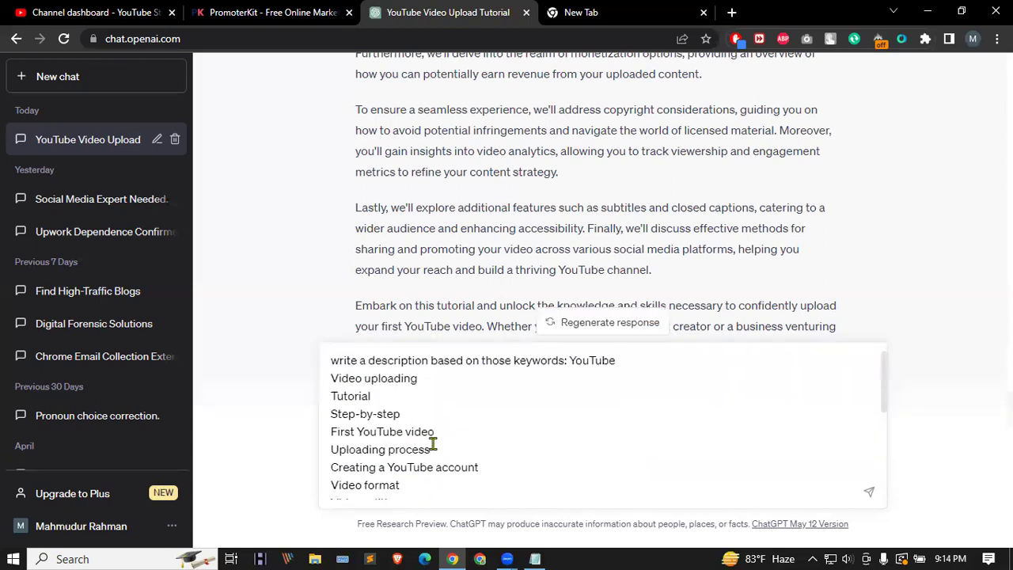
click(430, 360)
text(with hashtags)
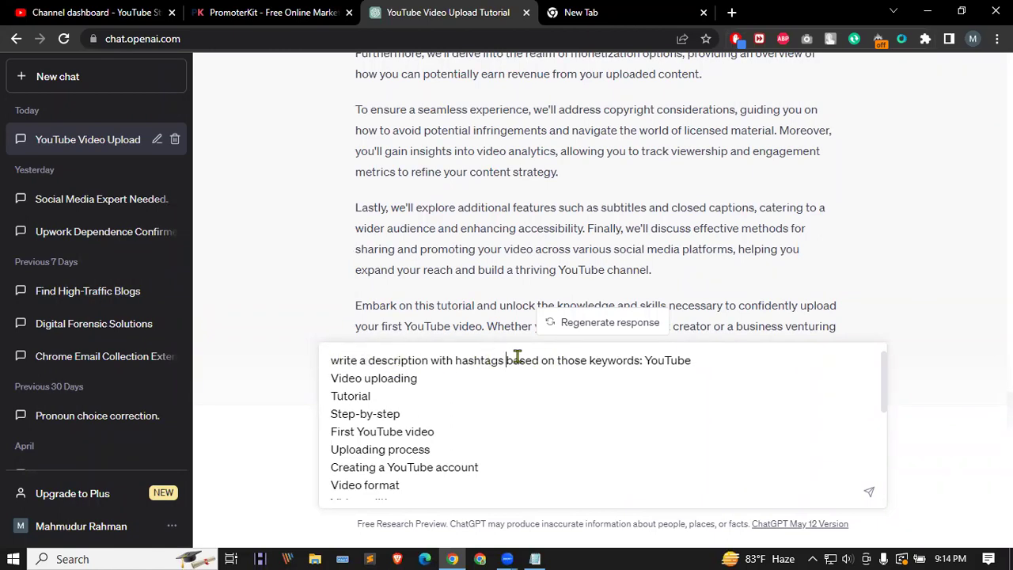
scroll(580, 427, down, 5)
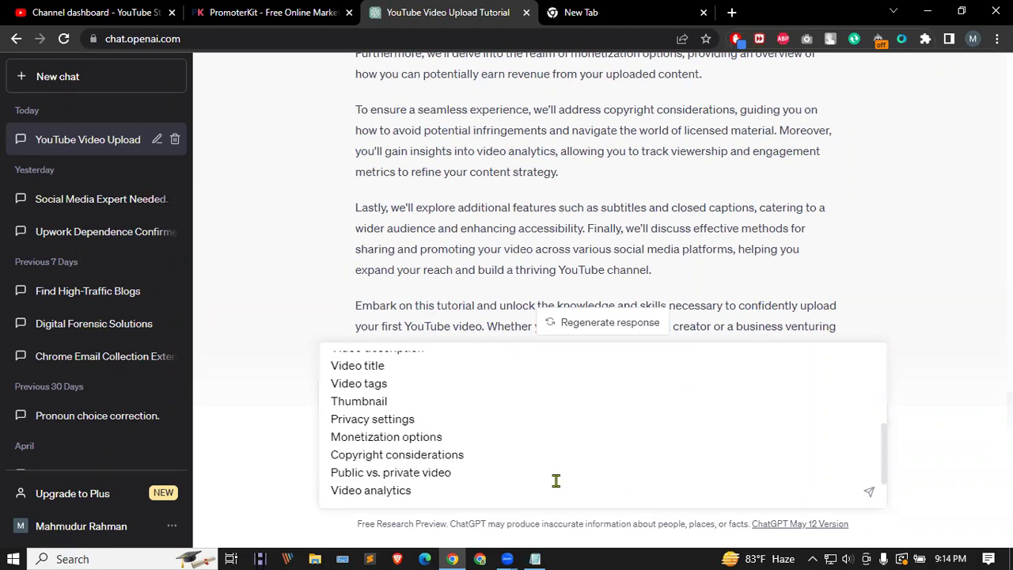
Step: Send the drafted prompt to ChatGPT and copy the whole generated description with its hashtags
click(871, 492)
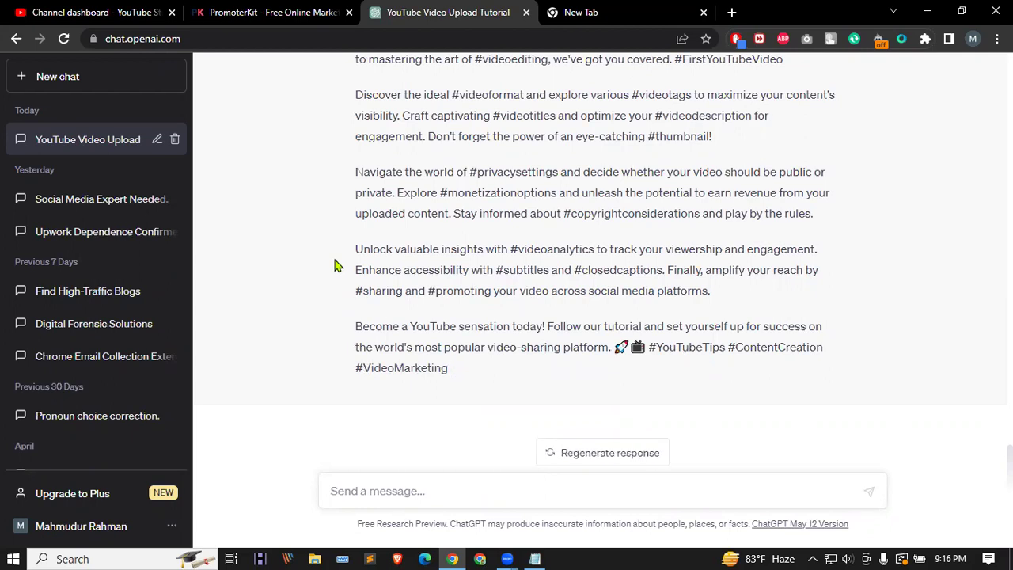
scroll(470, 331, up, 3)
scroll(471, 326, down, 3)
drag(453, 376, 356, 432)
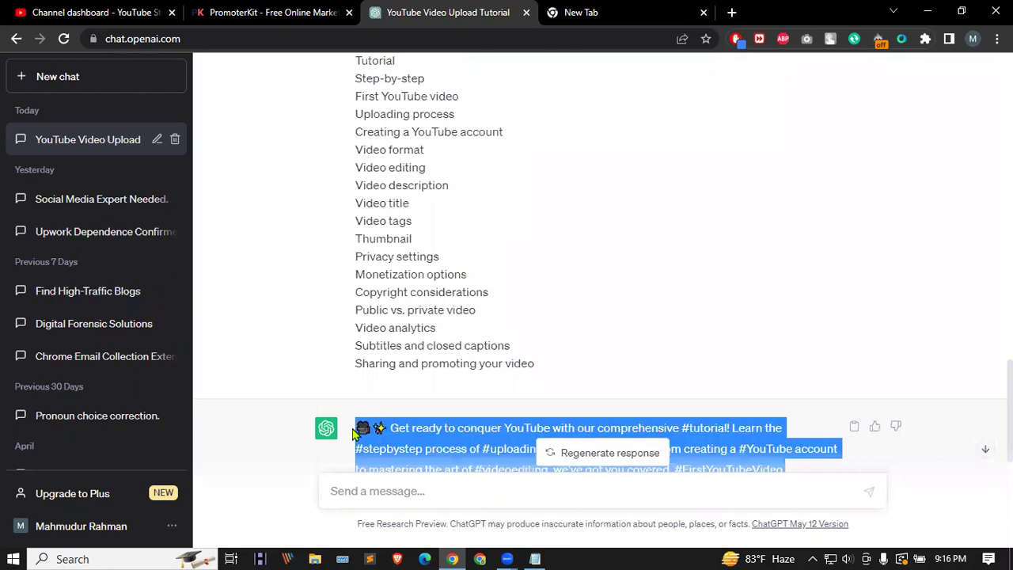
Step: Switch to YouTube Studio, paste the copied text into the video's description, and add a blank line plus an empty line at its end
click(63, 10)
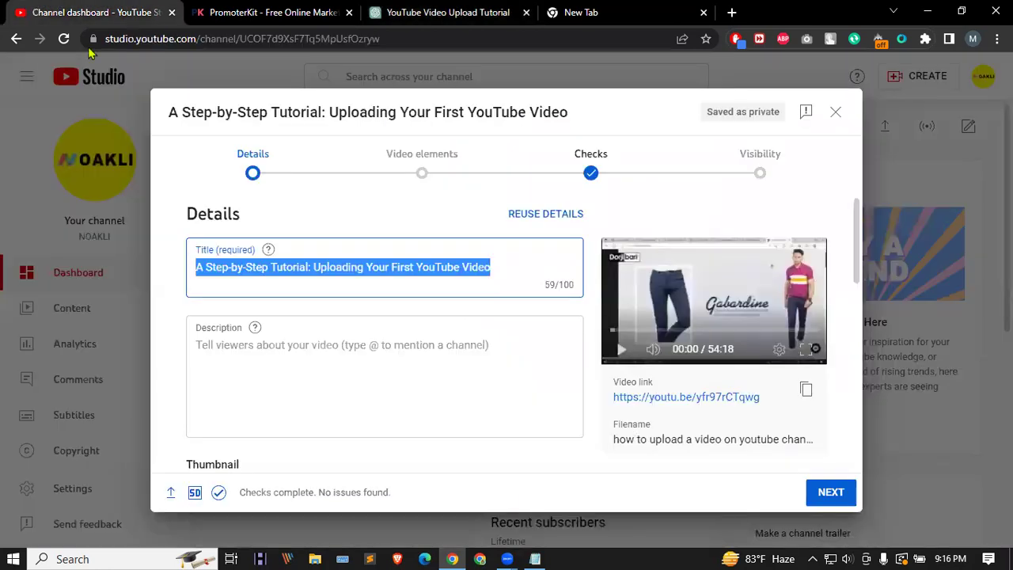
click(262, 353)
key(ctrl+v)
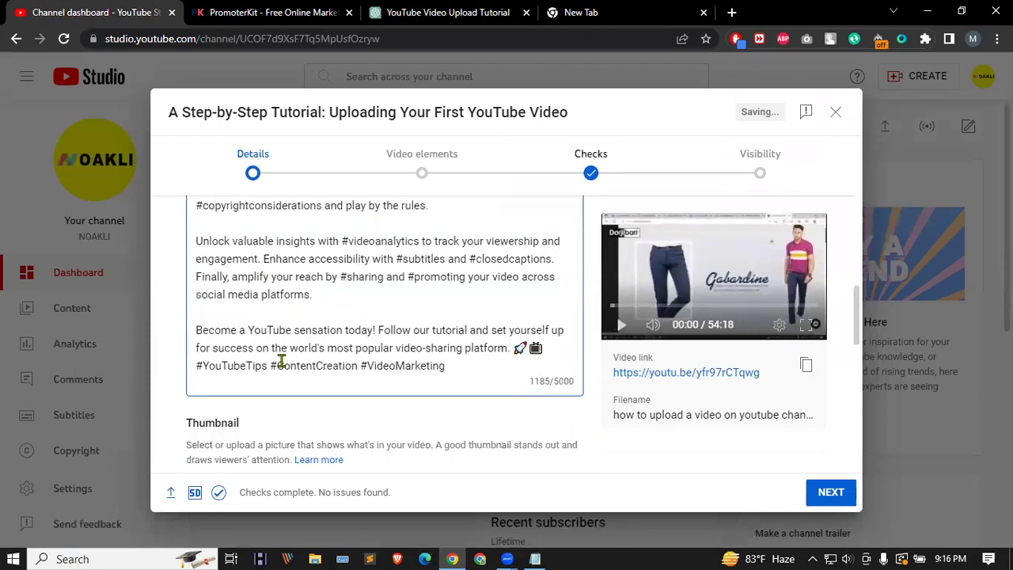
key(Return)
key(Return)
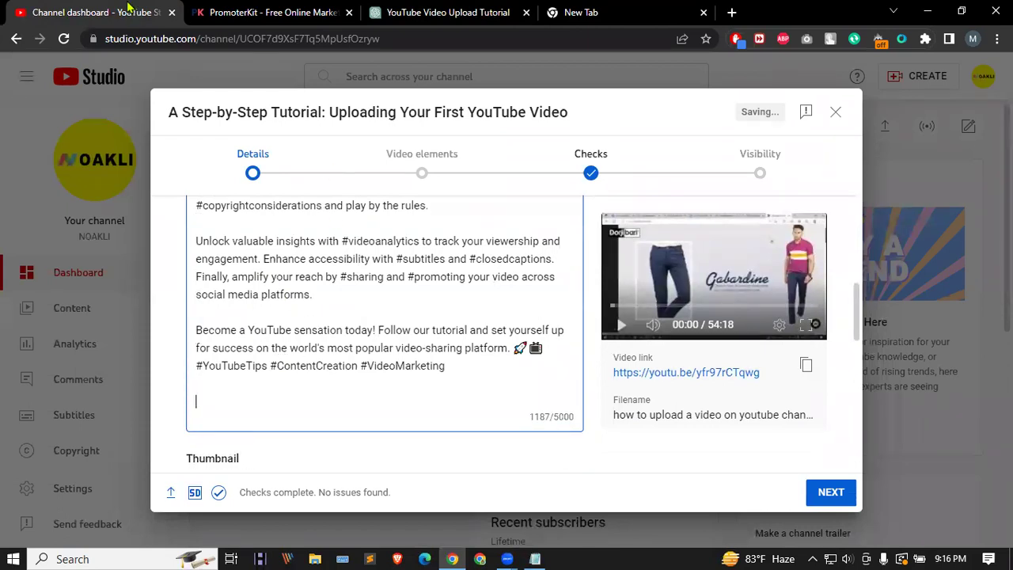
Step: Open YouTube in a new tab and go to the About page of the NOAKLI channel
click(603, 11)
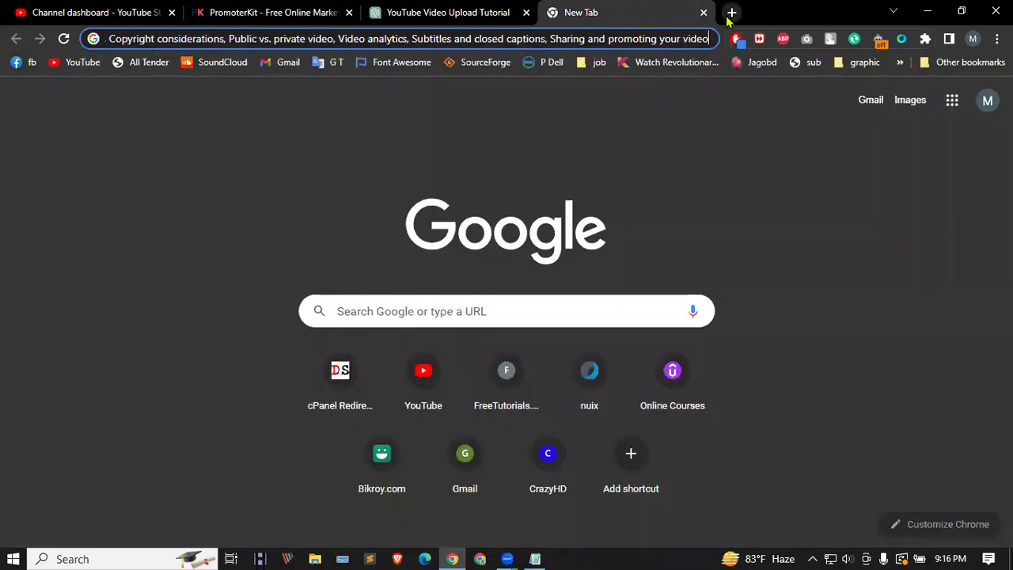
click(732, 13)
click(79, 61)
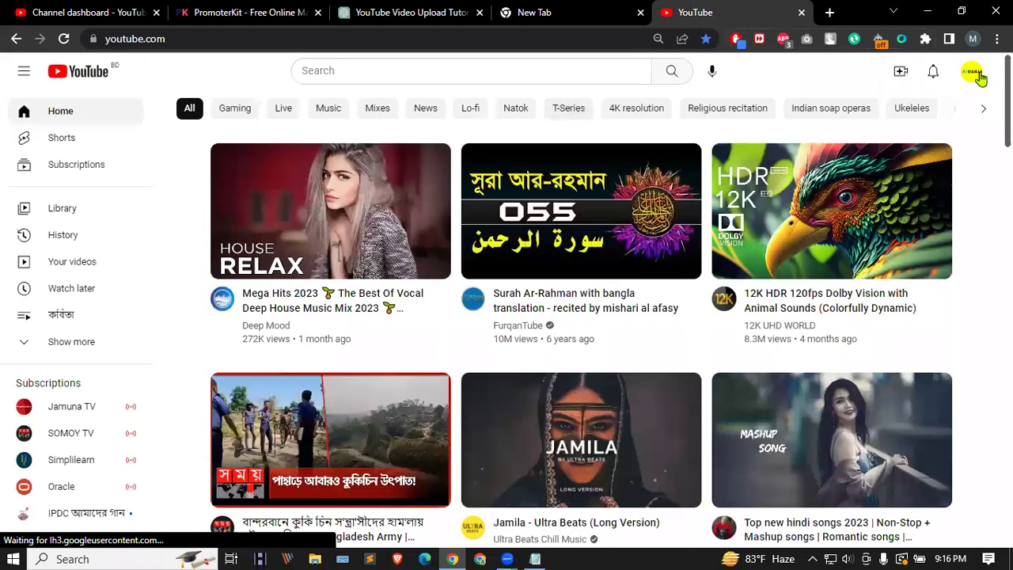
click(974, 73)
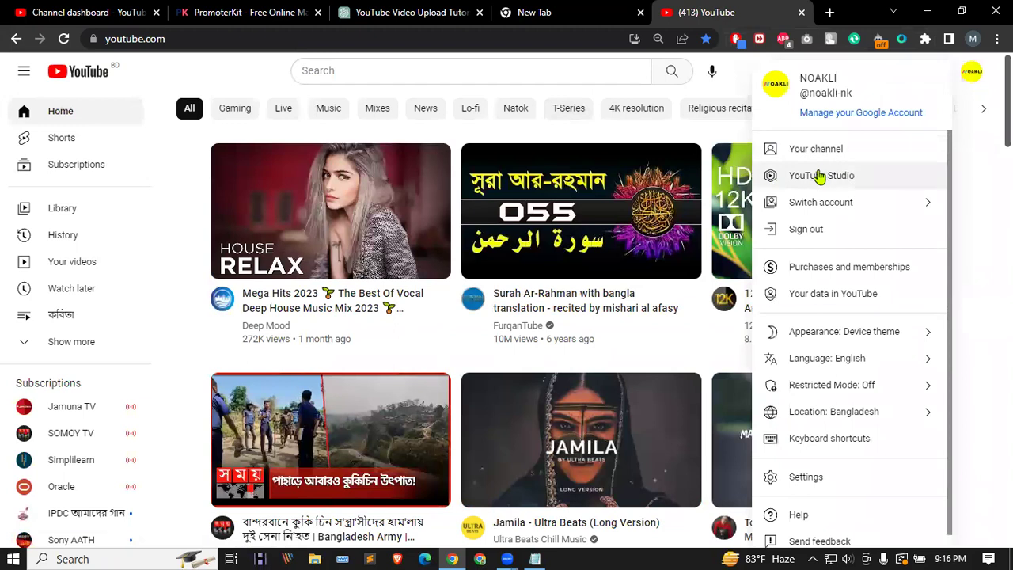
click(821, 176)
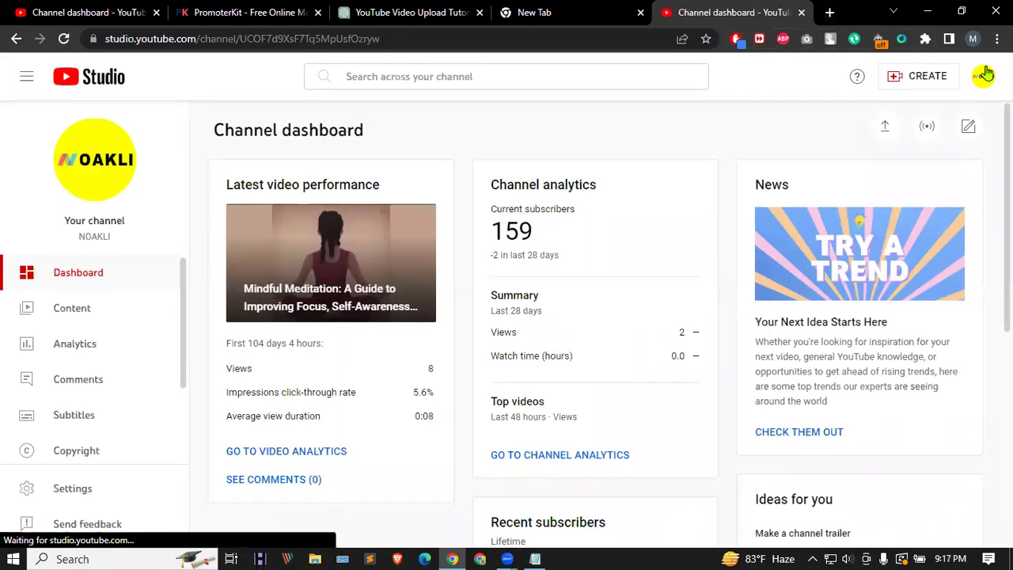
click(983, 76)
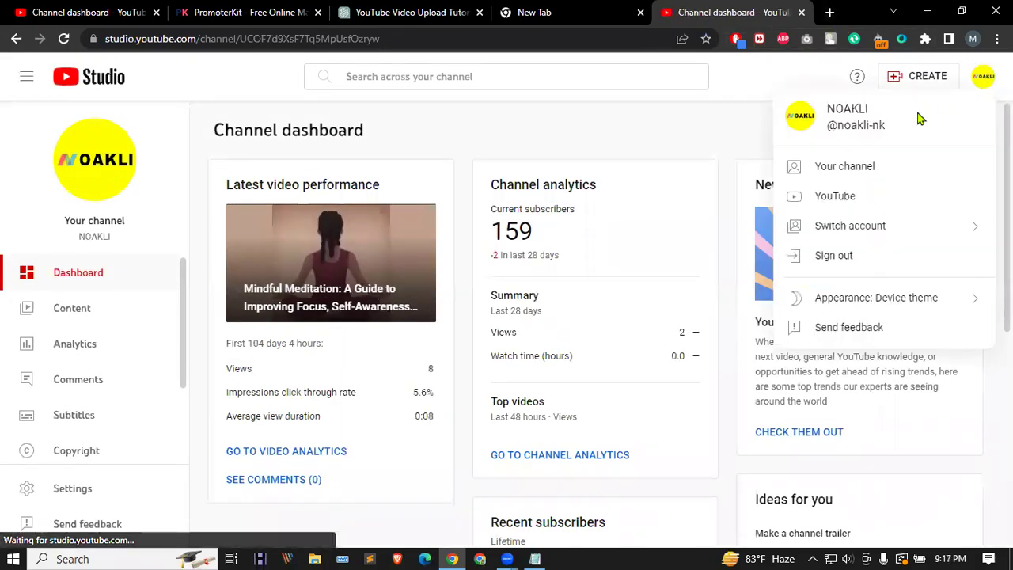
click(861, 166)
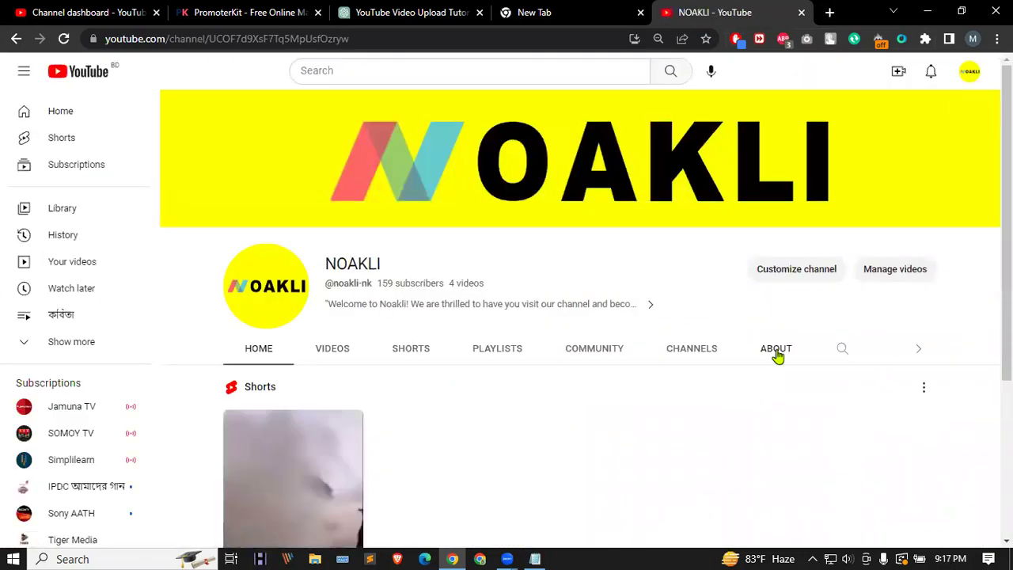
click(776, 351)
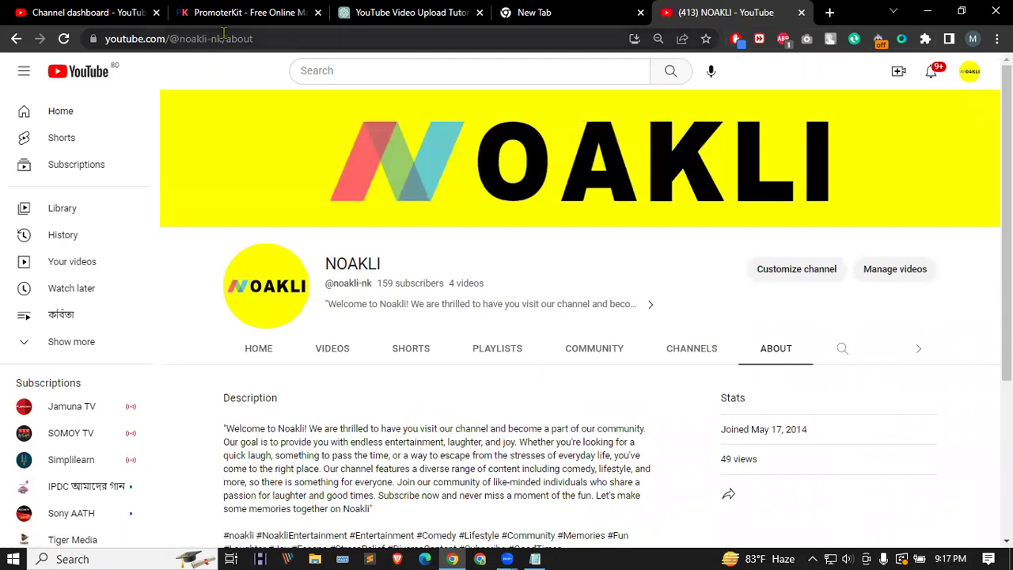
Step: Copy the channel's web address without "about" and return to the video's details in YouTube Studio
drag(227, 38, 101, 46)
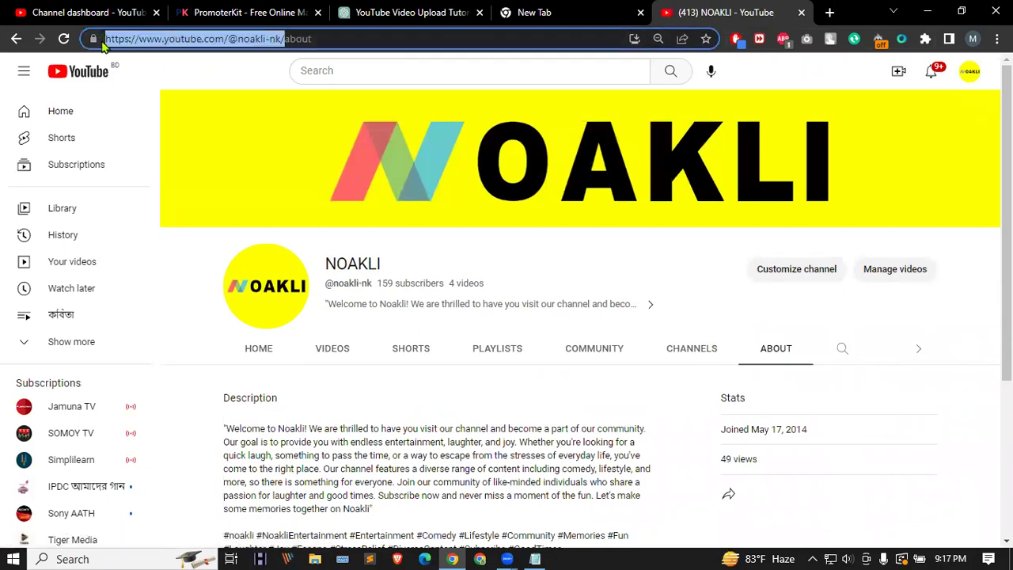
right_click(155, 38)
click(190, 140)
click(87, 12)
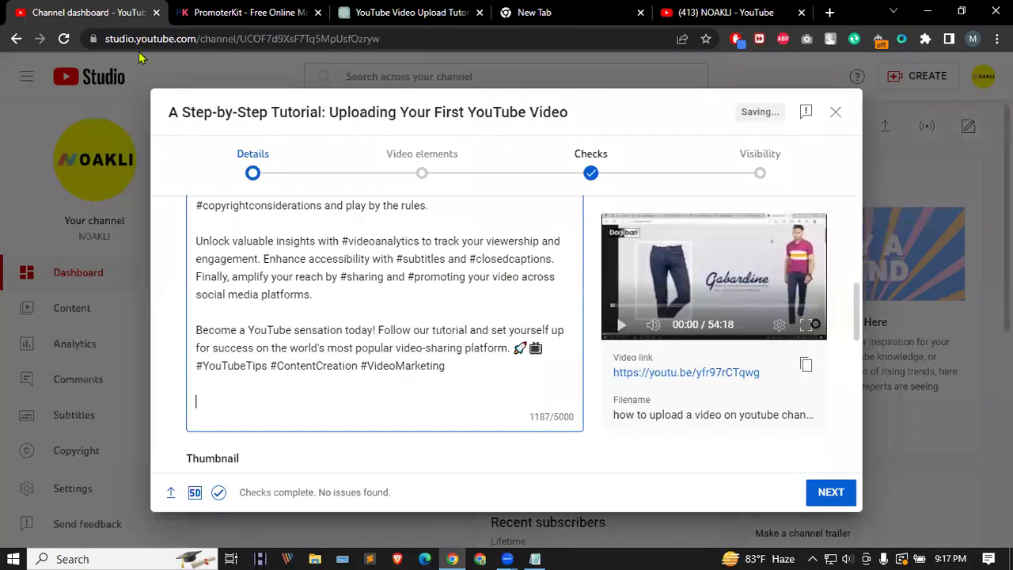
click(271, 371)
text(#ou)
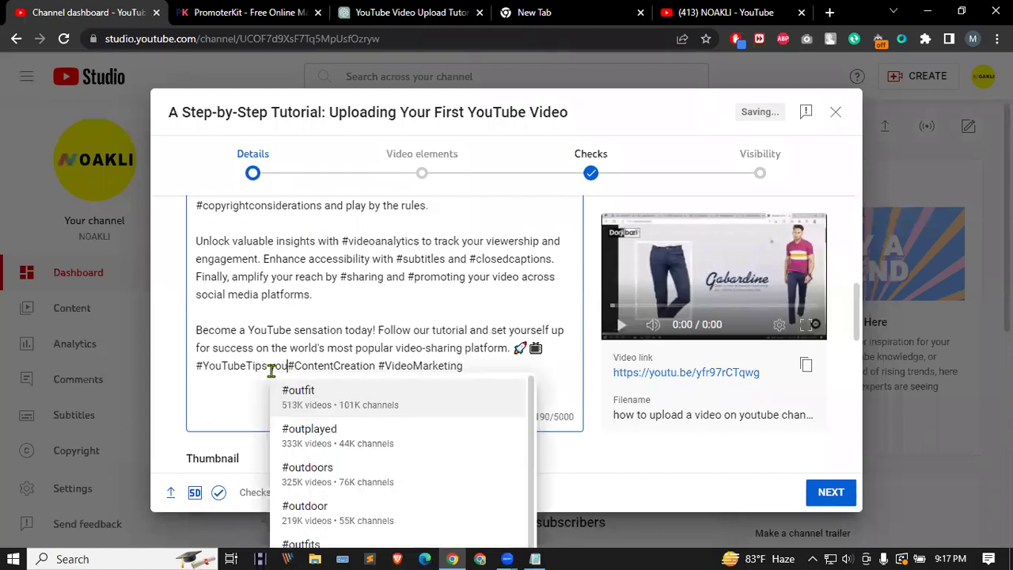
key(BackSpace)
key(BackSpace)
key(BackSpace)
click(240, 403)
text(yout)
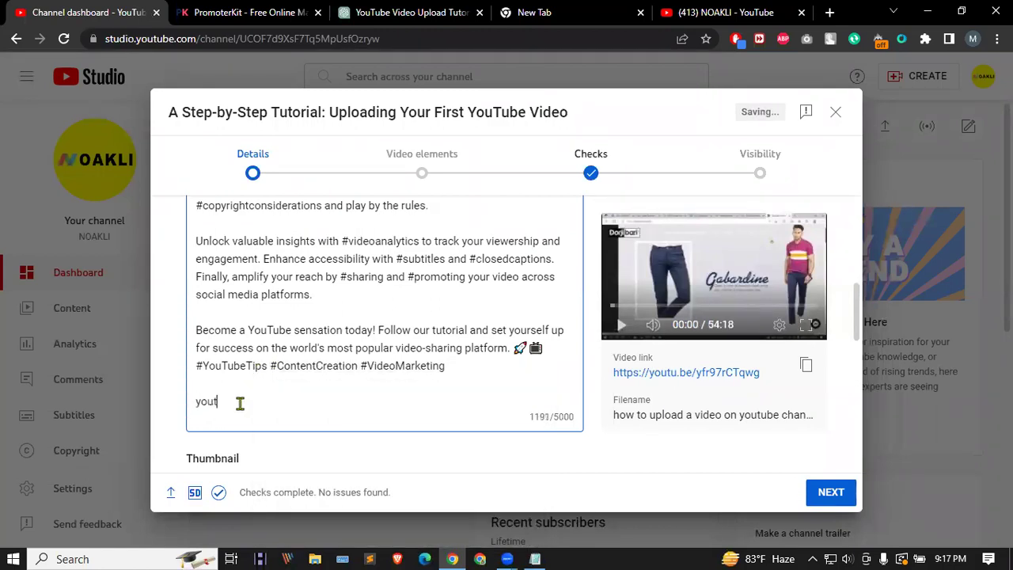
text(ube channel:)
key(ctrl+v)
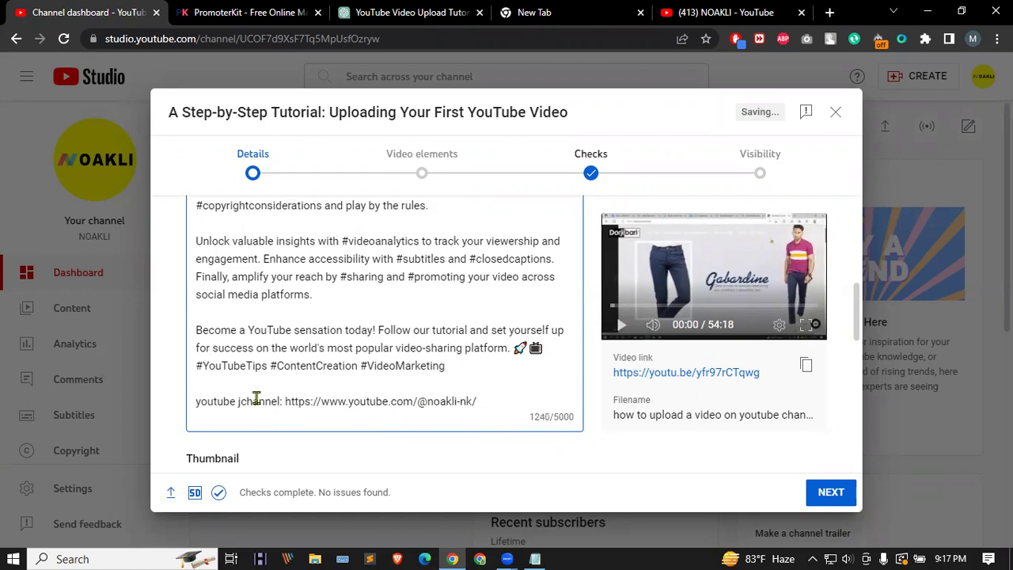
click(242, 400)
key(BackSpace)
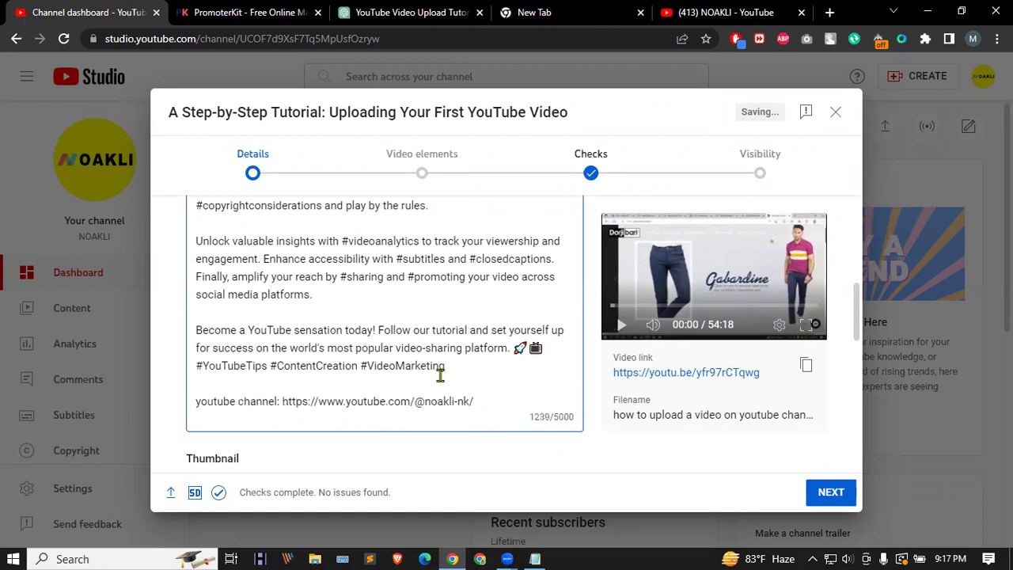
scroll(402, 352, down, 5)
scroll(402, 354, up, 5)
scroll(402, 352, up, 10)
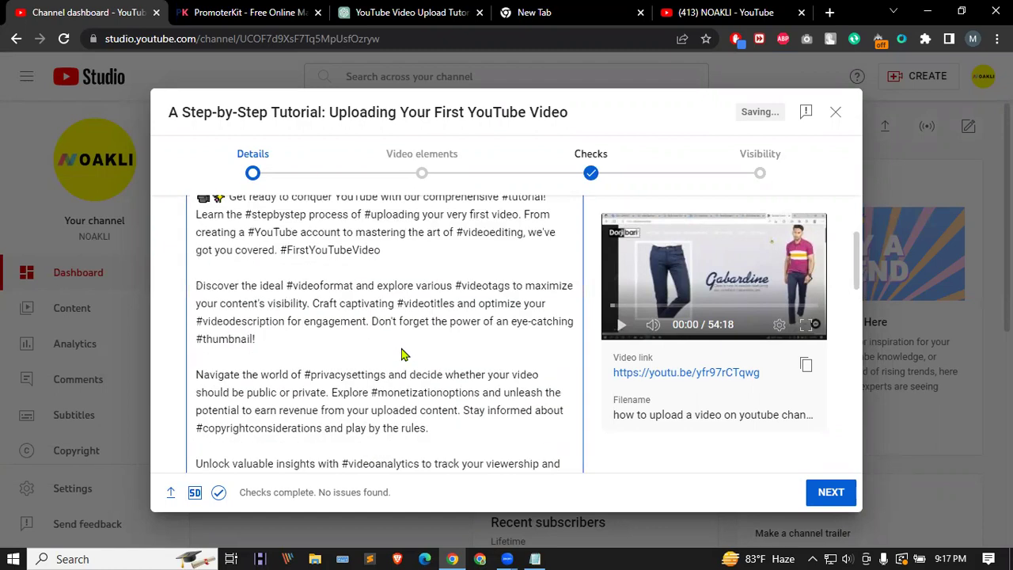
scroll(402, 348, down, 5)
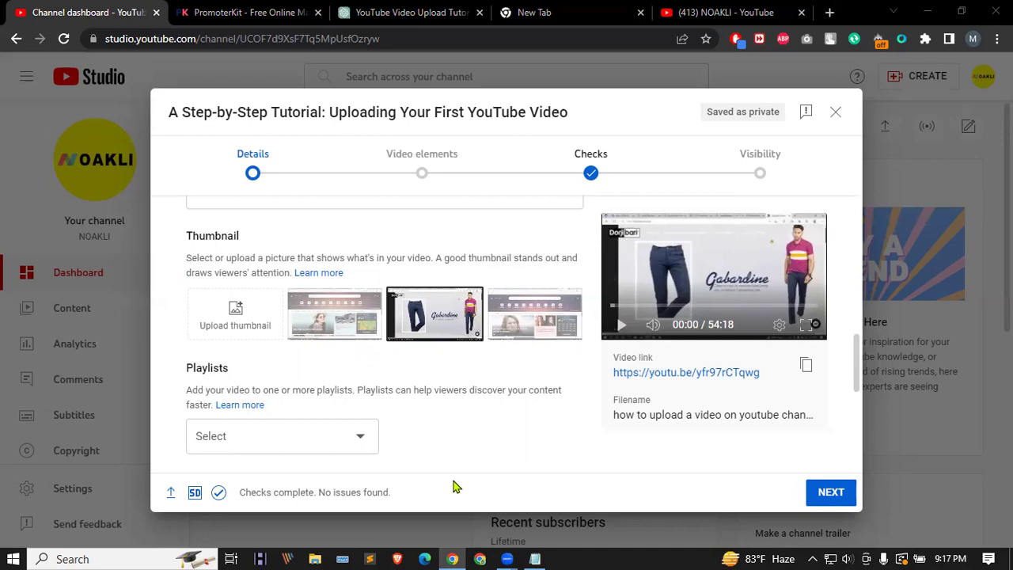
Step: Switch to ChatGPT and paste the Bengali title "বাংলায় হলে কি করে সার্চ করে বের করবো আপনি তো ইংলিশ এ দেখাচ্ছেন" as a new message
click(407, 12)
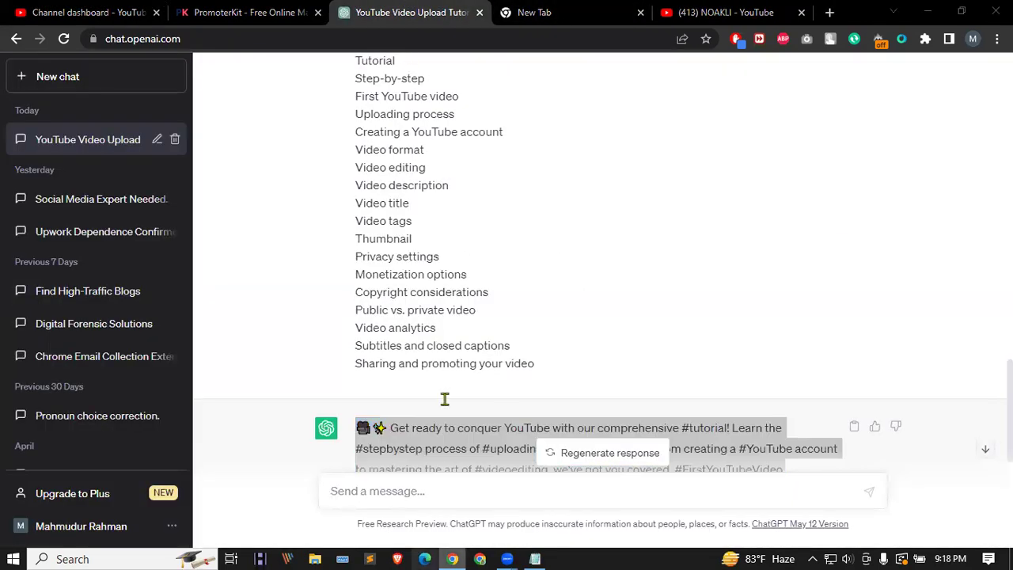
scroll(443, 398, down, 5)
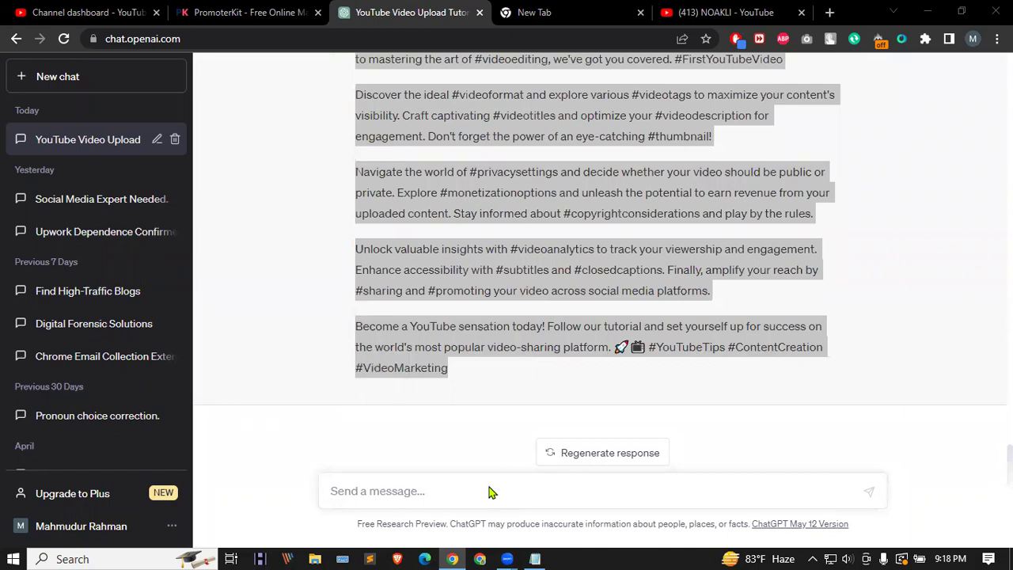
click(372, 491)
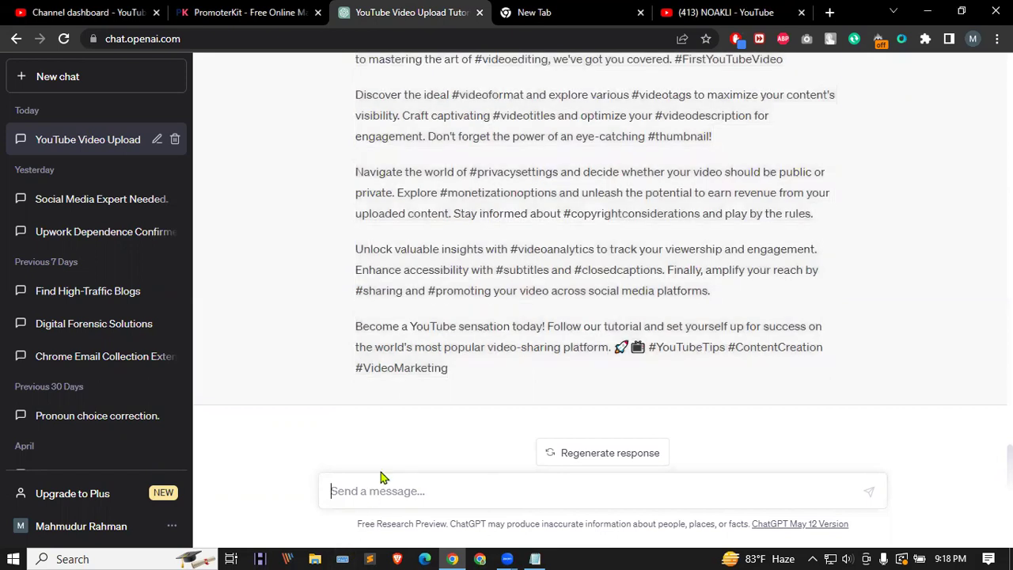
key(ctrl+v)
key(BackSpace)
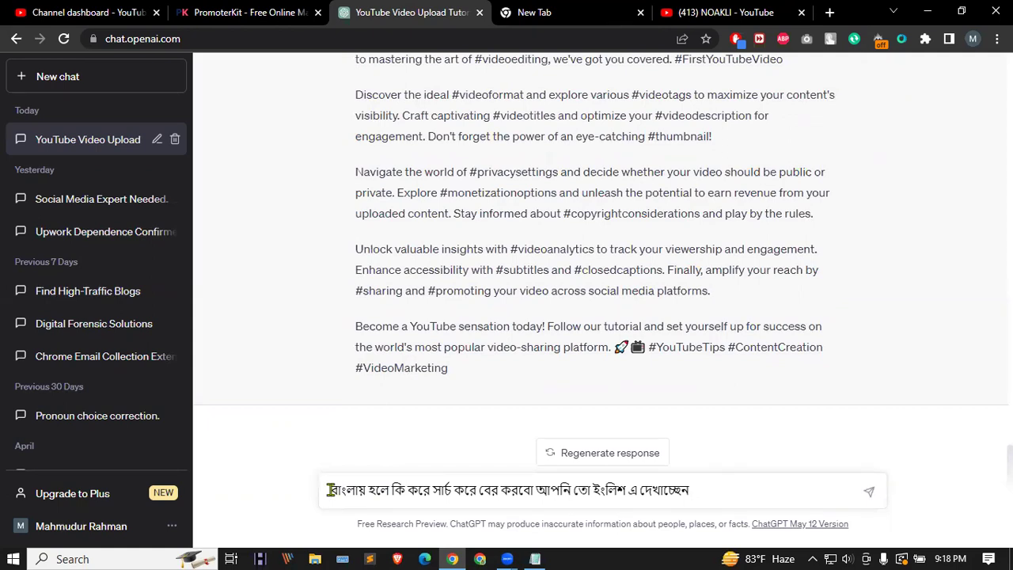
Step: Insert "find keyword for this title:" before the pasted Bengali title and send the prompt
text(ind )
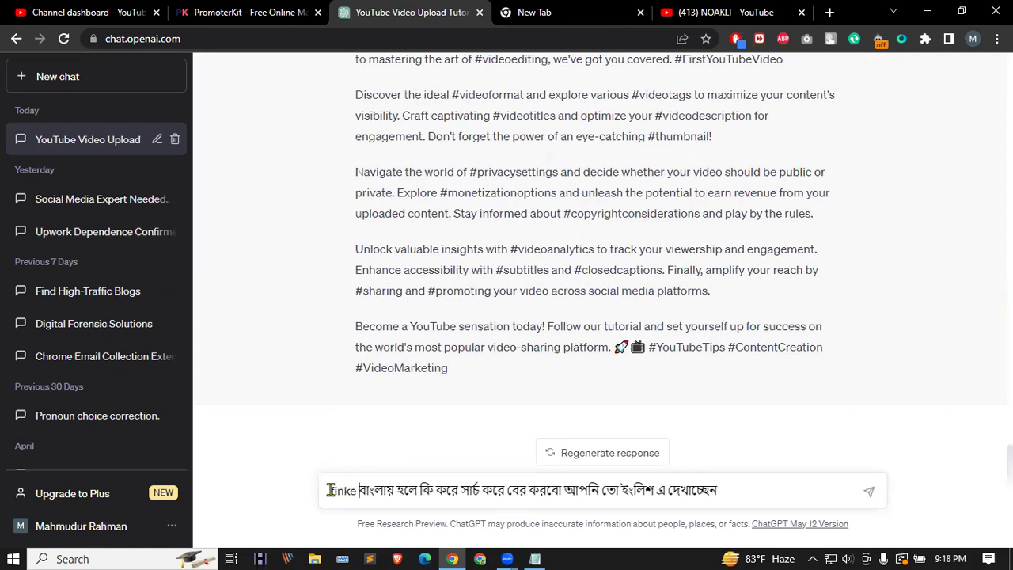
text(key)
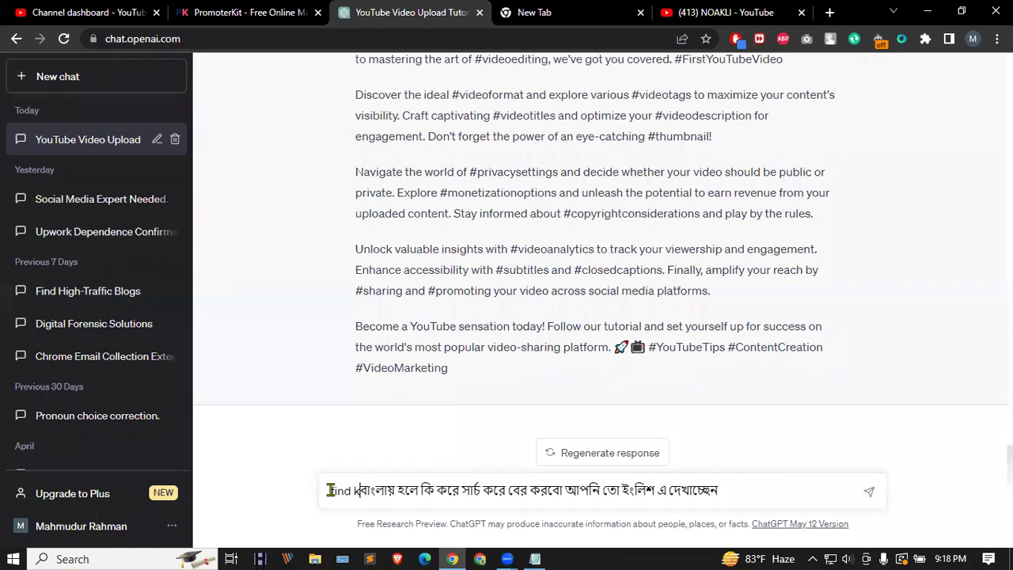
text(word for)
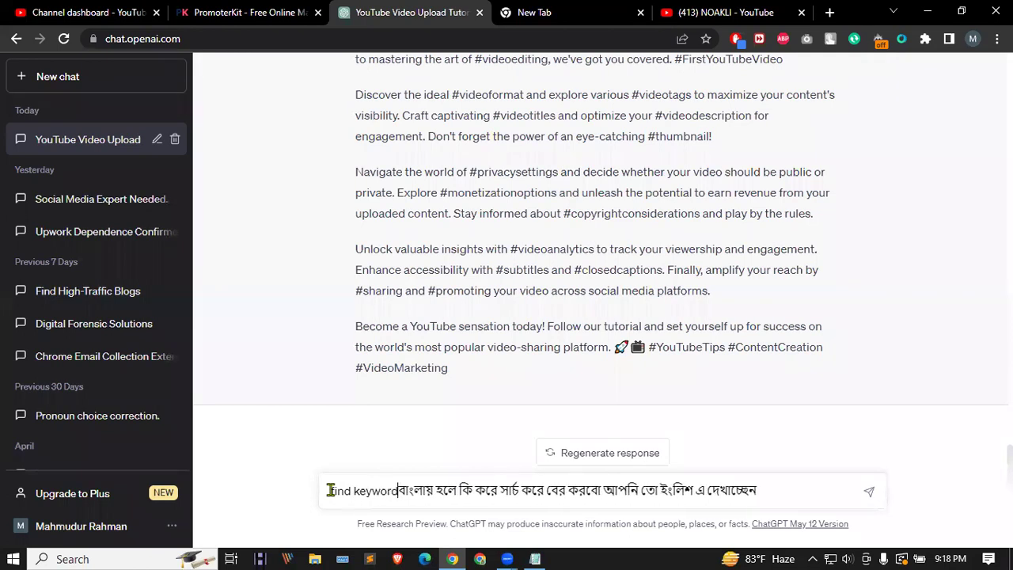
text( this t)
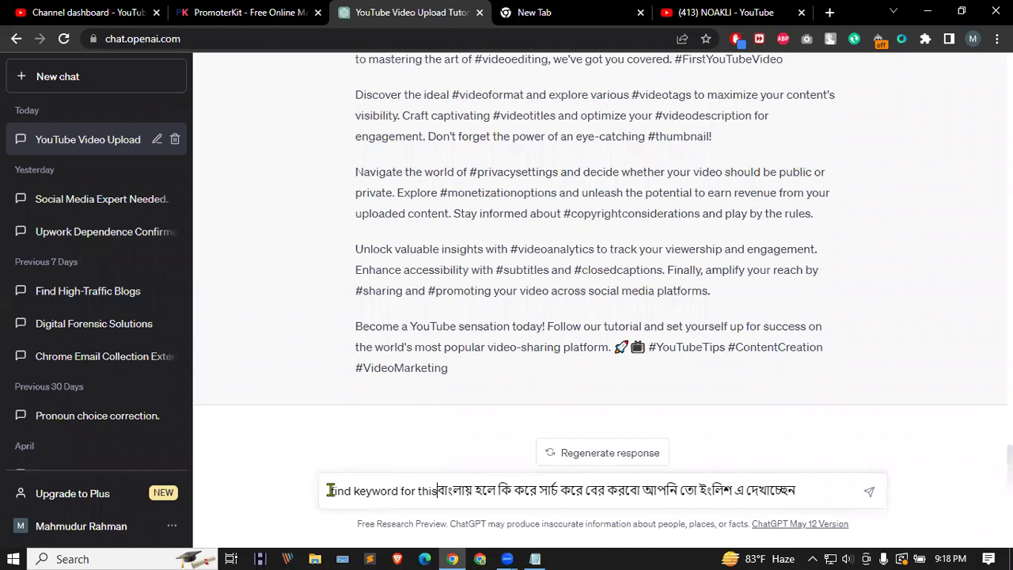
text(itle:)
key(Return)
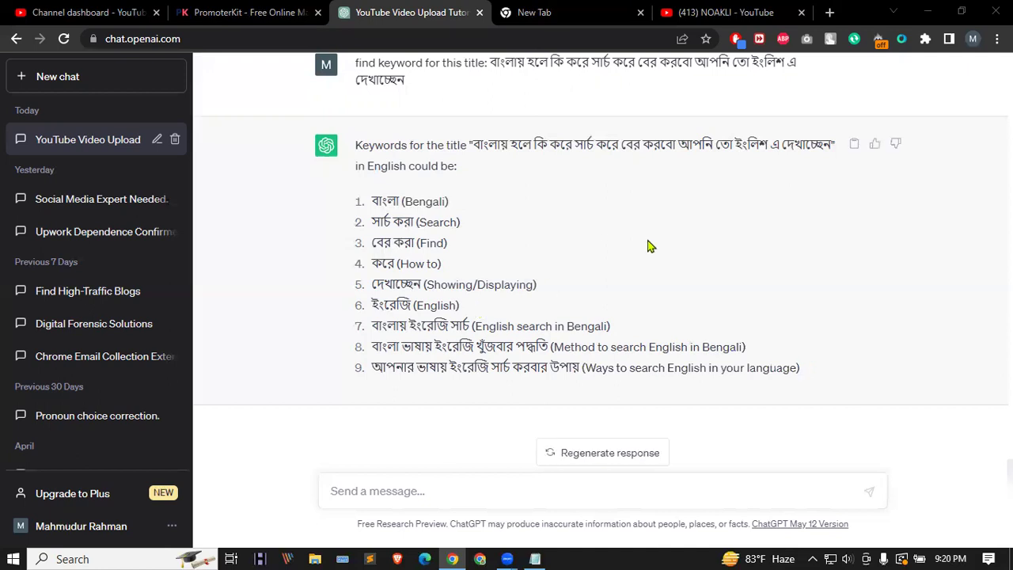
Step: Copy the Bengali keyword list from the response and send it to ChatGPT preceded by "find hashtags:"
drag(369, 203, 697, 433)
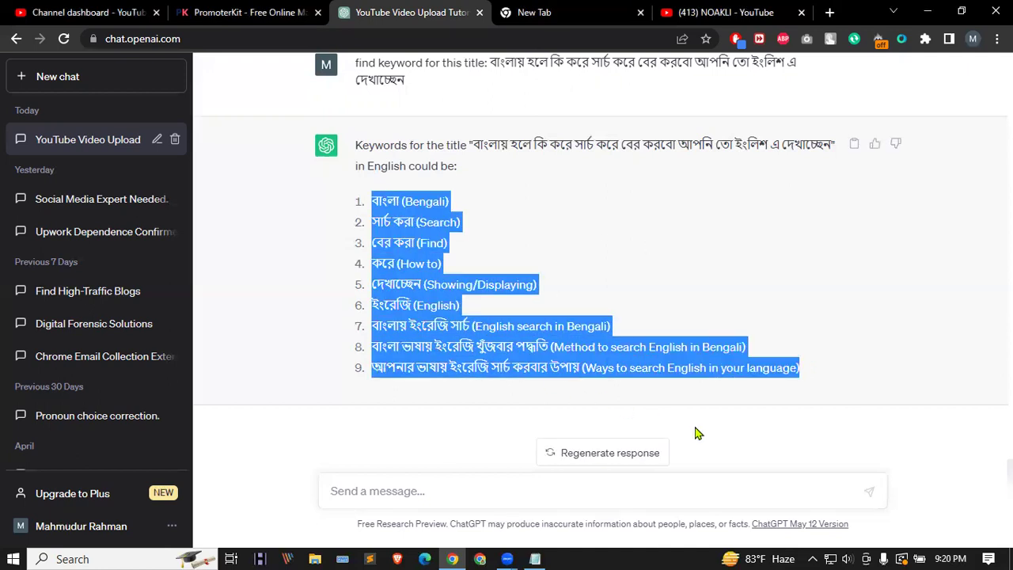
click(378, 487)
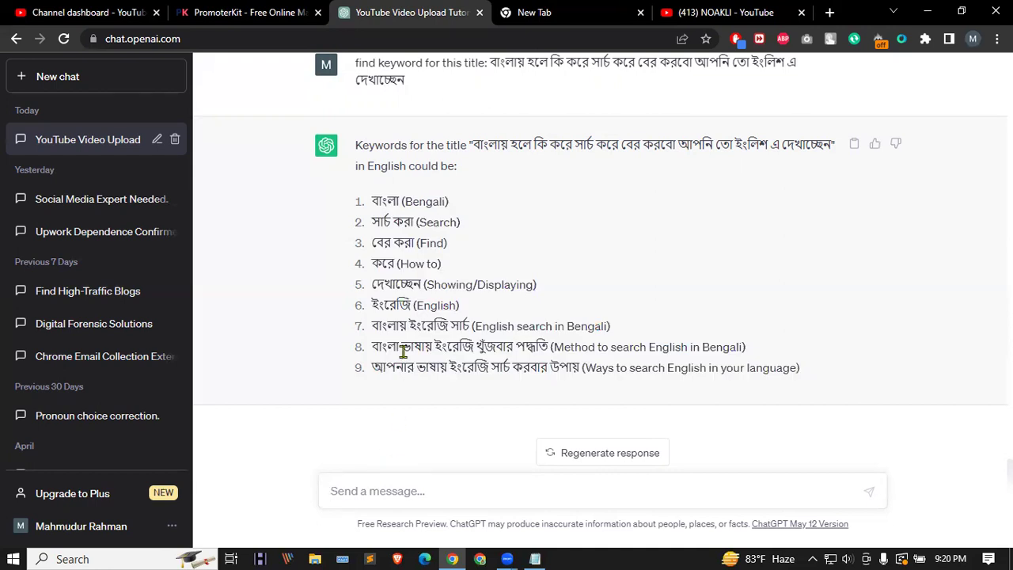
text(find)
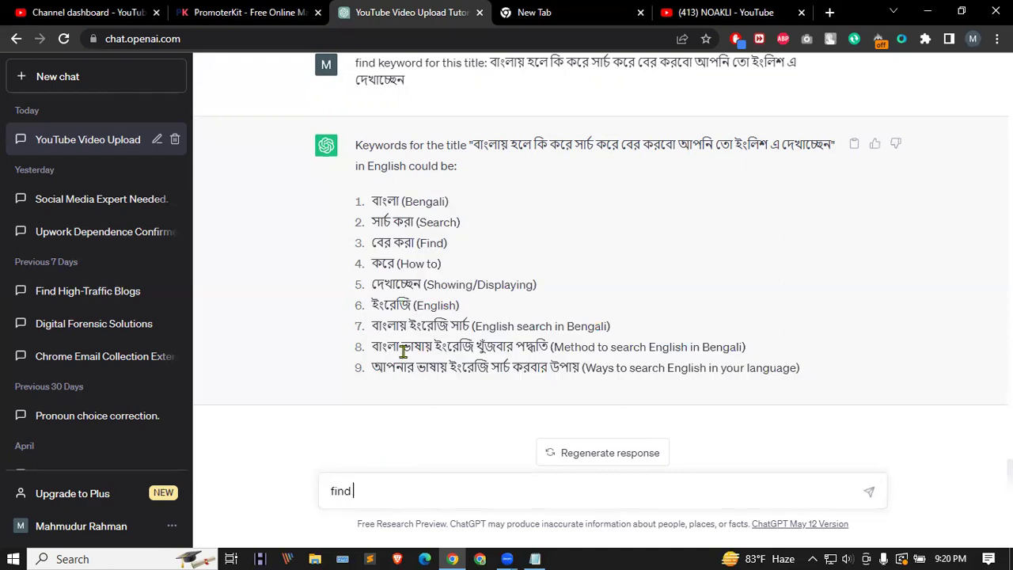
text( hashtags:)
key(ctrl+v)
scroll(403, 351, up, 3)
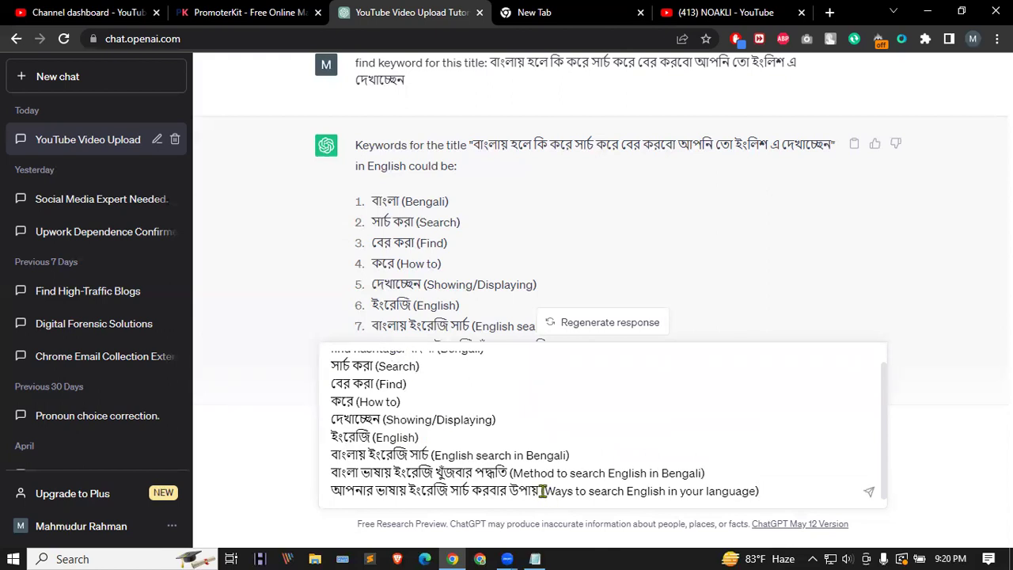
drag(543, 490, 761, 490)
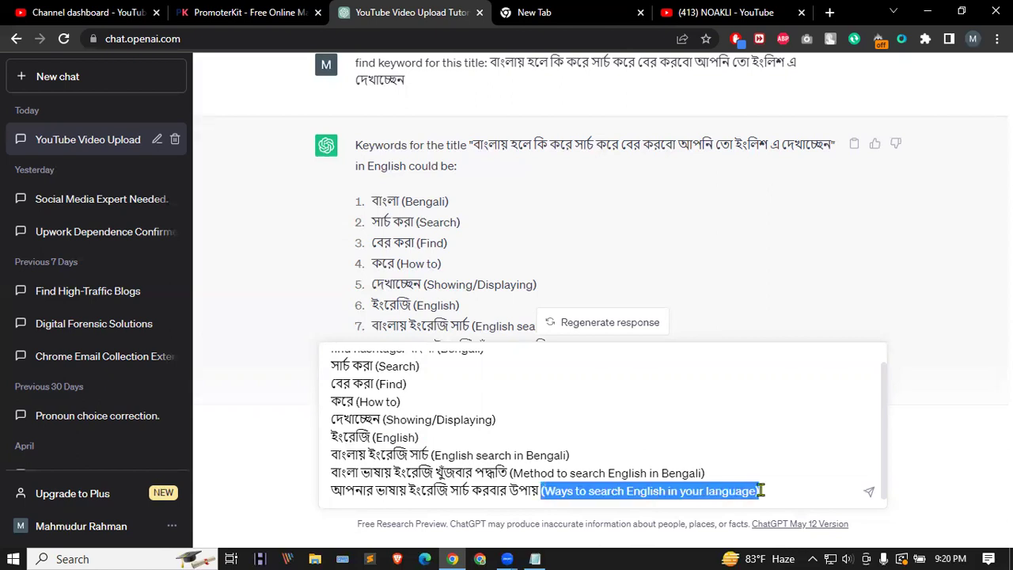
click(782, 491)
key(Return)
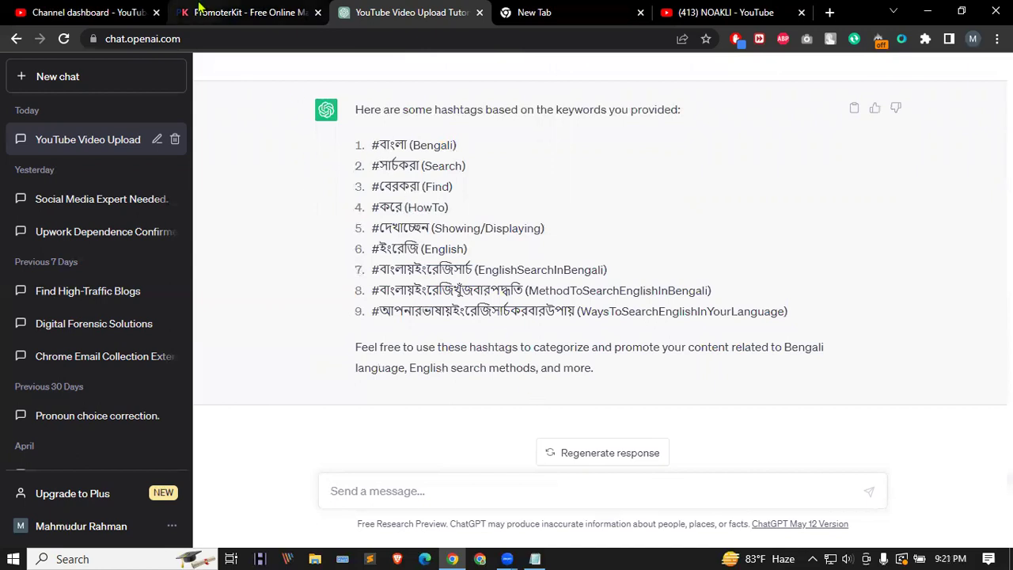
Step: Switch to YouTube Studio and review the video's title, description and thumbnail section in the upload details
click(119, 12)
scroll(408, 332, up, 10)
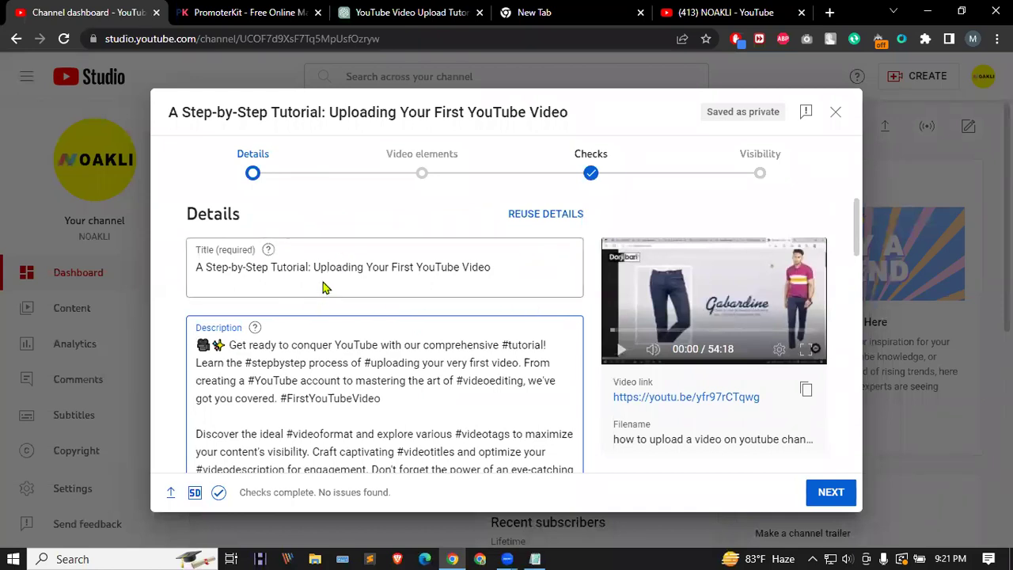
scroll(324, 288, down, 2)
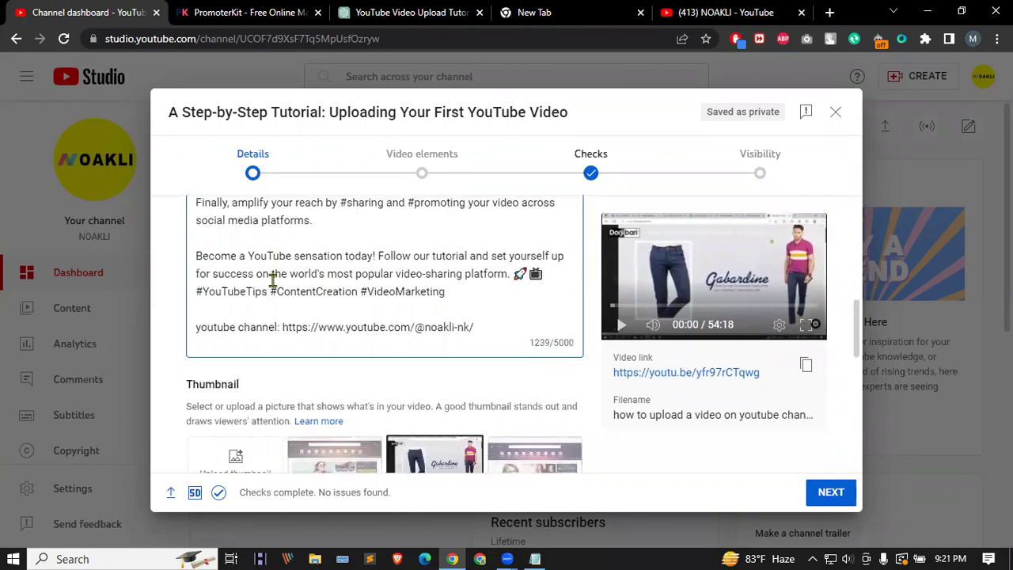
scroll(281, 287, down, 1)
scroll(287, 287, up, 3)
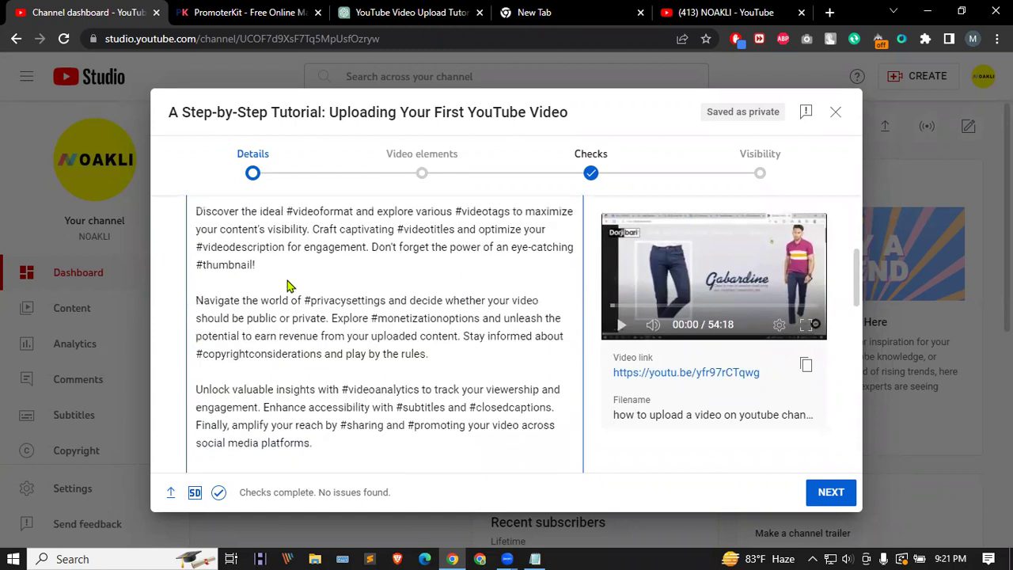
scroll(287, 280, down, 5)
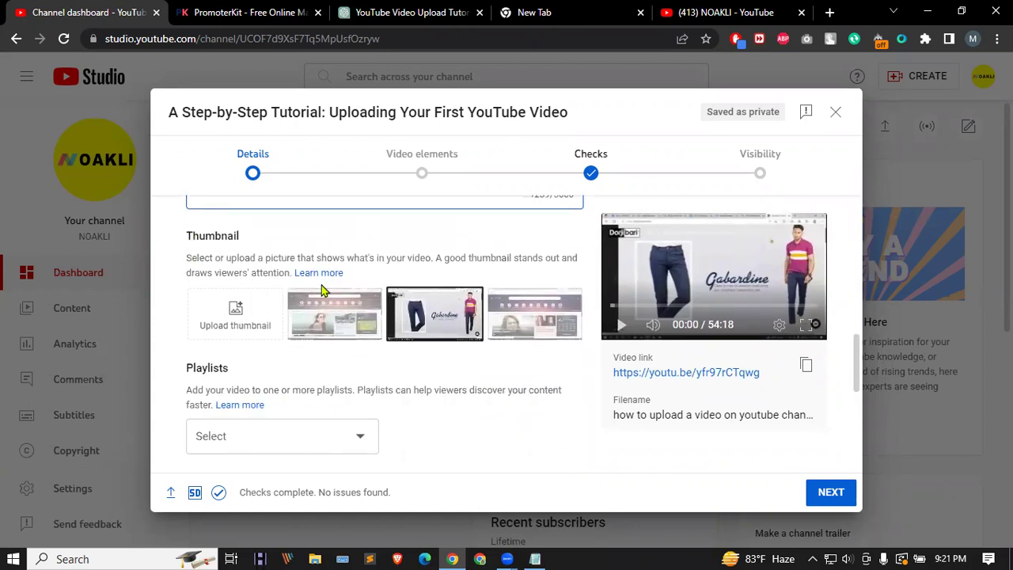
Step: Open the YouTube home page in a new tab from the NOAKLI channel page and switch to it
click(703, 11)
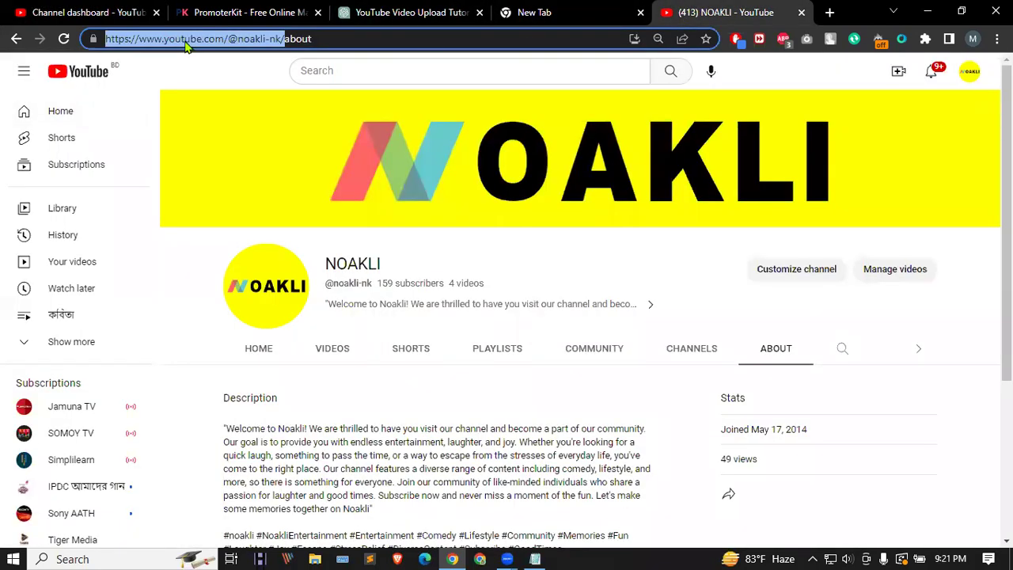
right_click(75, 70)
click(103, 77)
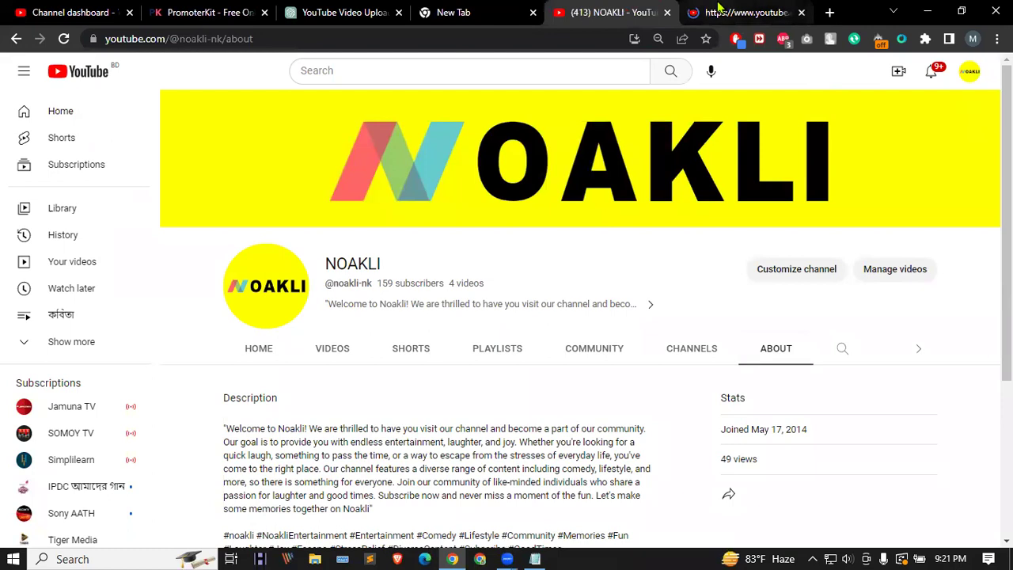
click(716, 12)
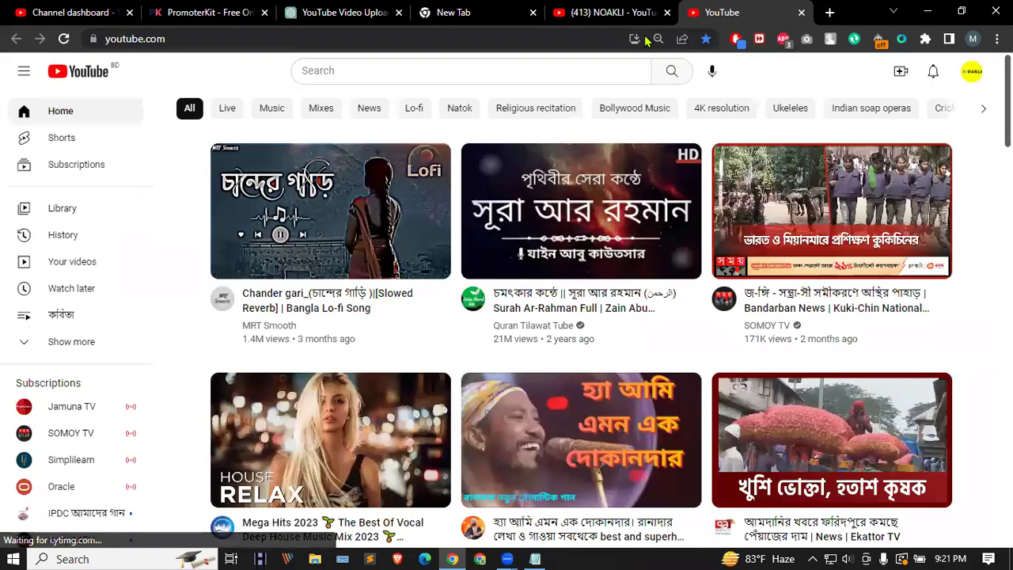
Step: Examine the thumbnails of the recommended videos throughout the YouTube home feed
mouse_move(353, 196)
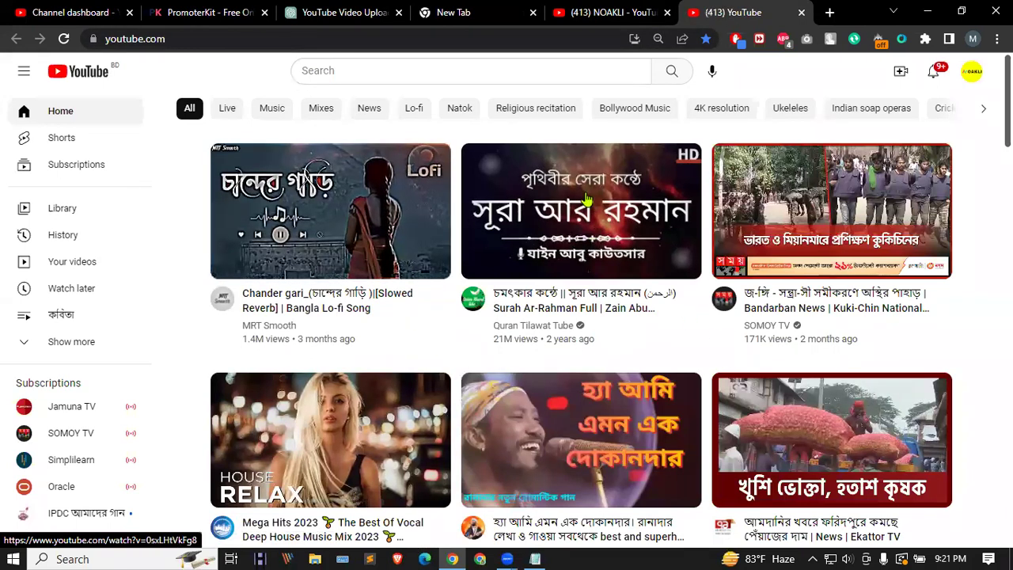
scroll(569, 405, down, 2)
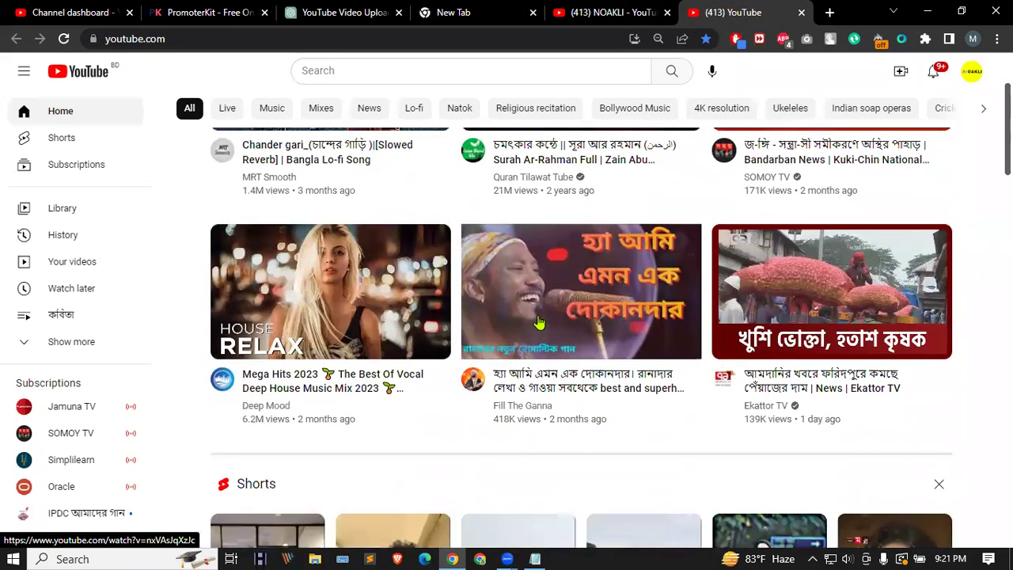
mouse_move(597, 327)
scroll(427, 419, up, 2)
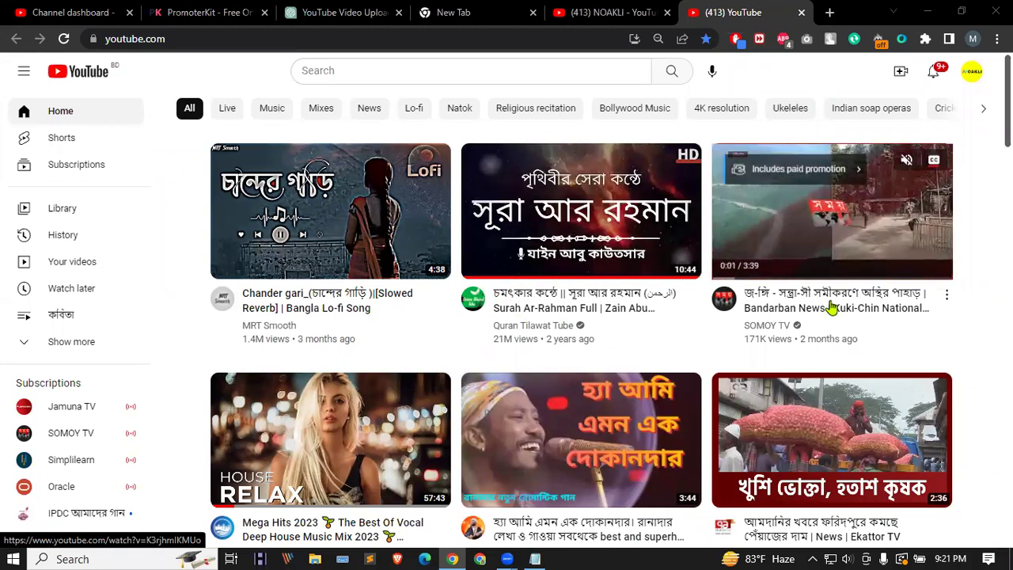
scroll(675, 513, down, 3)
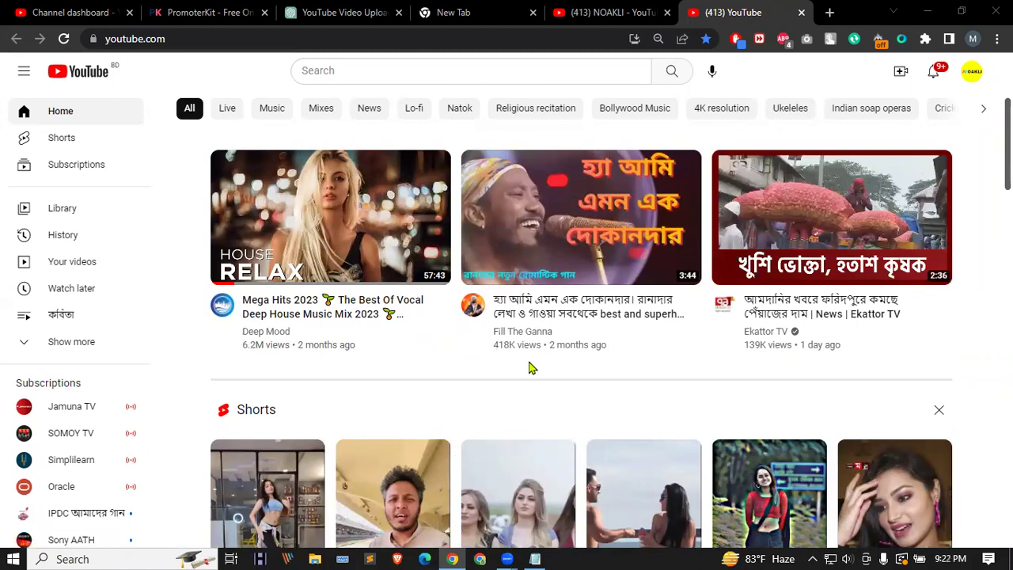
scroll(530, 368, down, 8)
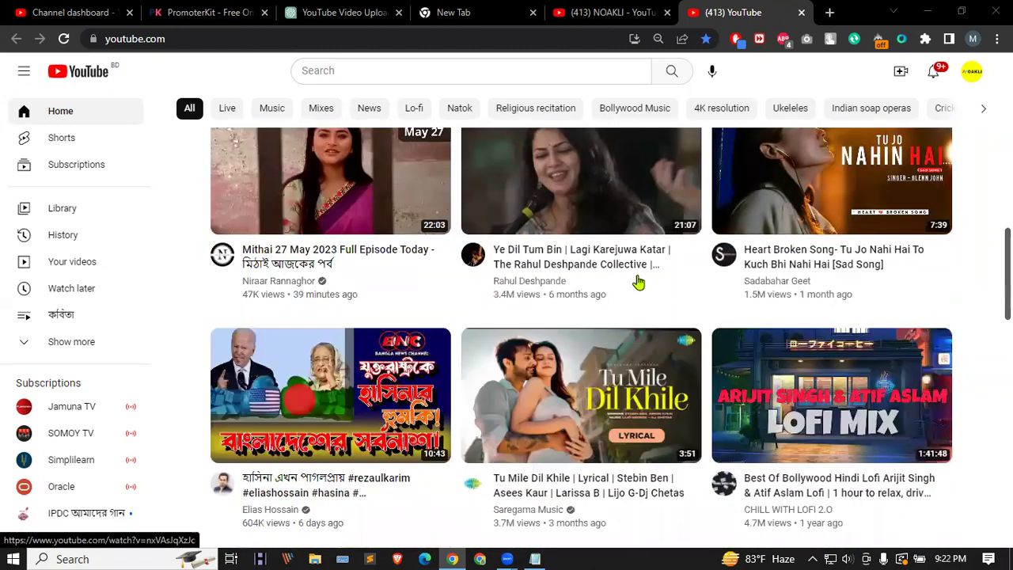
scroll(637, 282, down, 1)
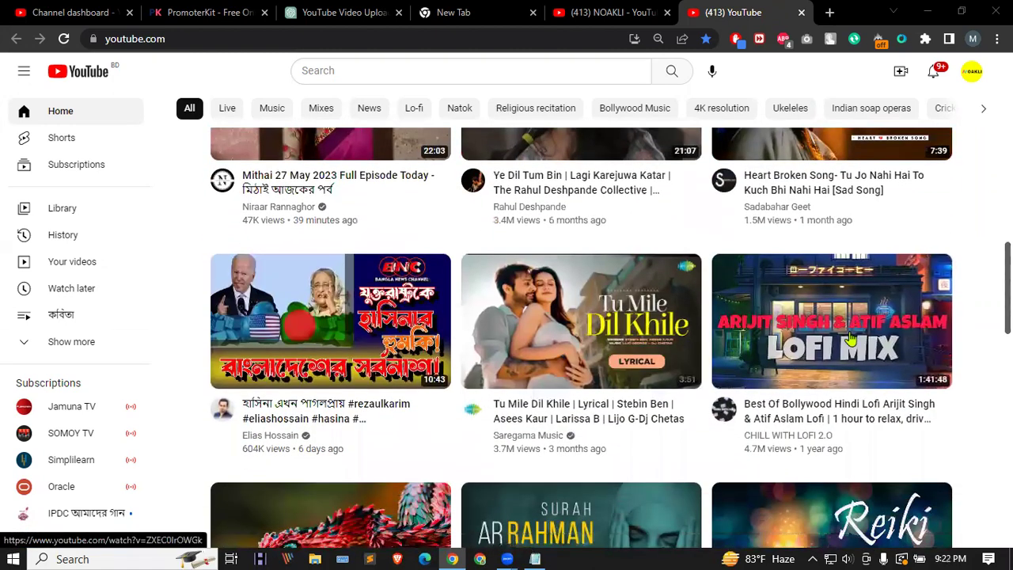
scroll(847, 335, down, 2)
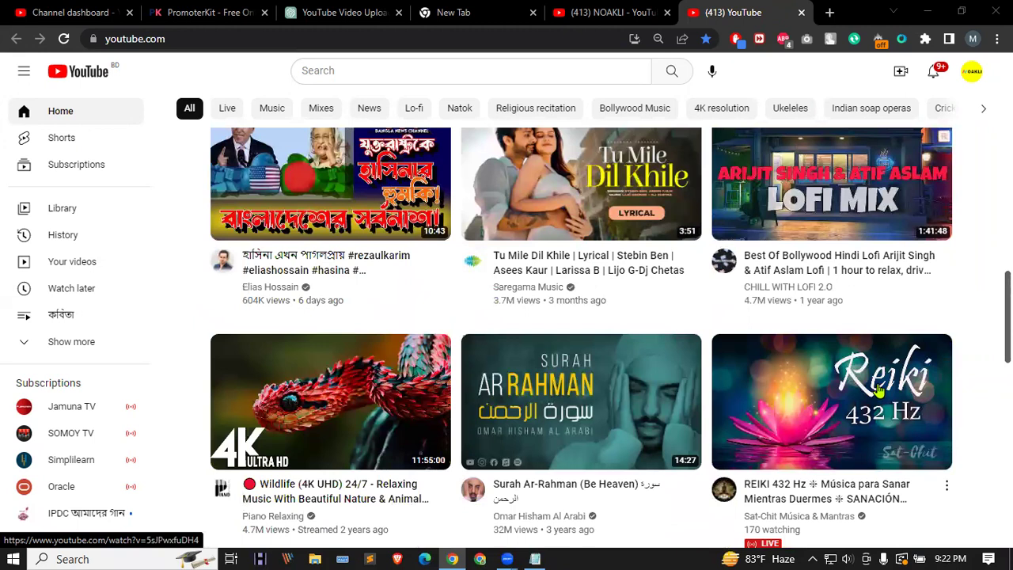
scroll(847, 335, down, 2)
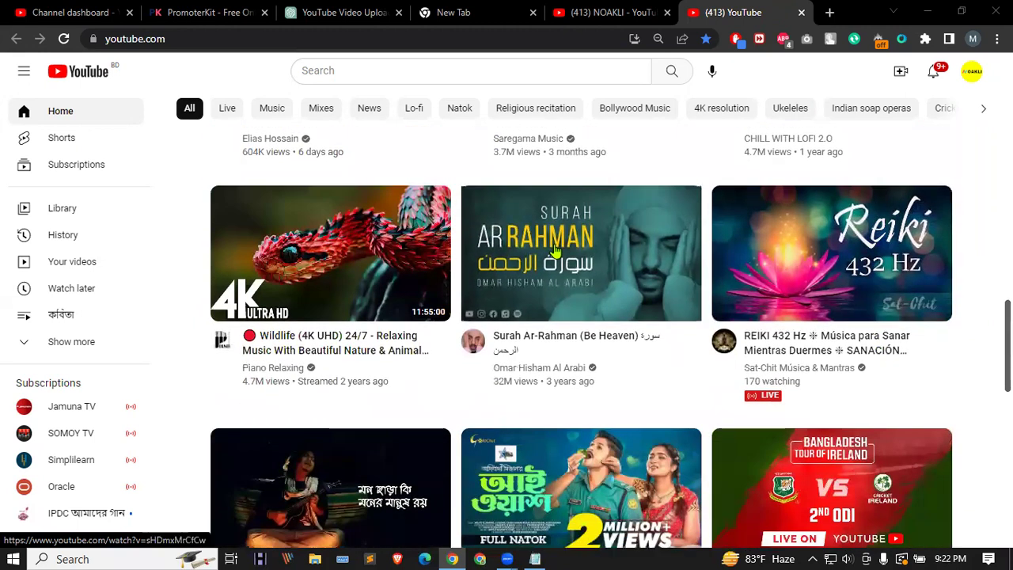
mouse_move(559, 248)
scroll(560, 248, down, 2)
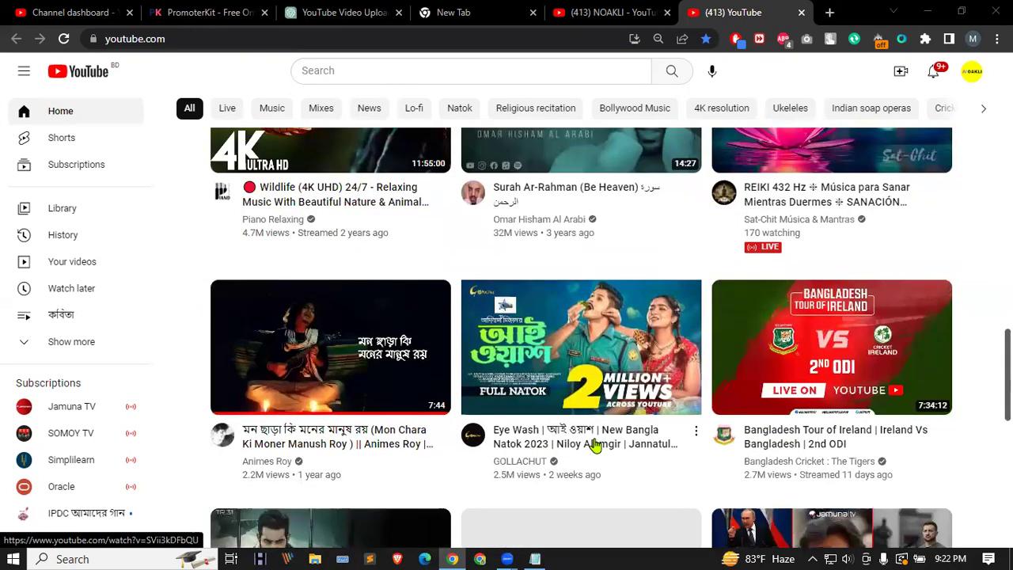
mouse_move(593, 445)
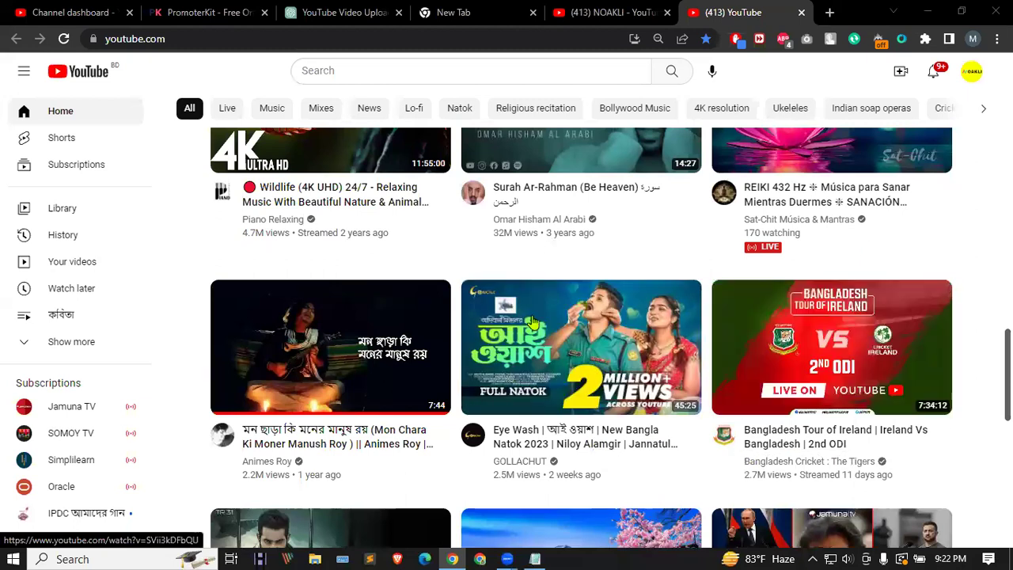
scroll(733, 358, down, 5)
scroll(803, 285, down, 3)
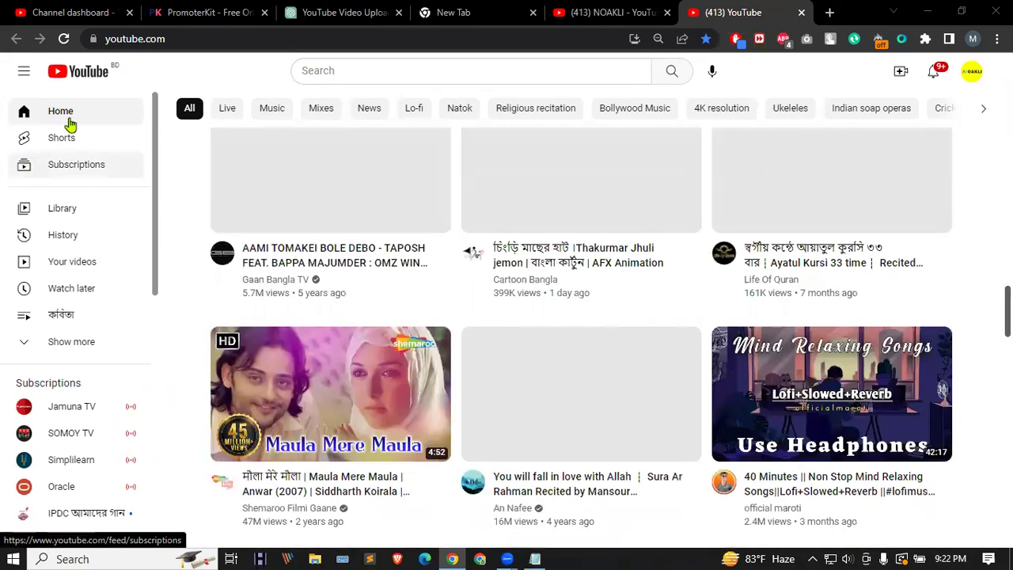
Step: Reload the YouTube home feed and examine the thumbnails of the first recommended videos
click(71, 73)
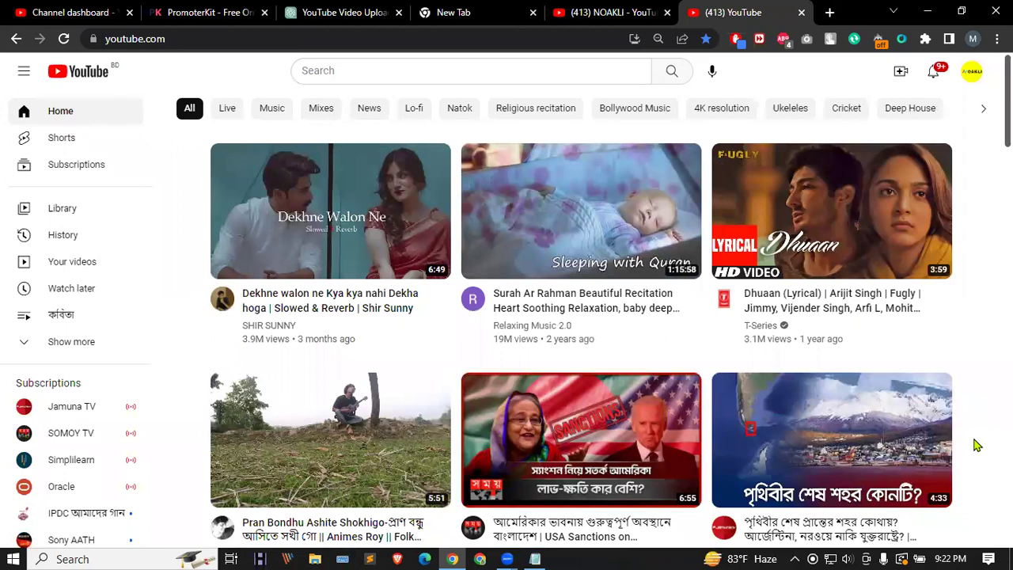
mouse_move(892, 527)
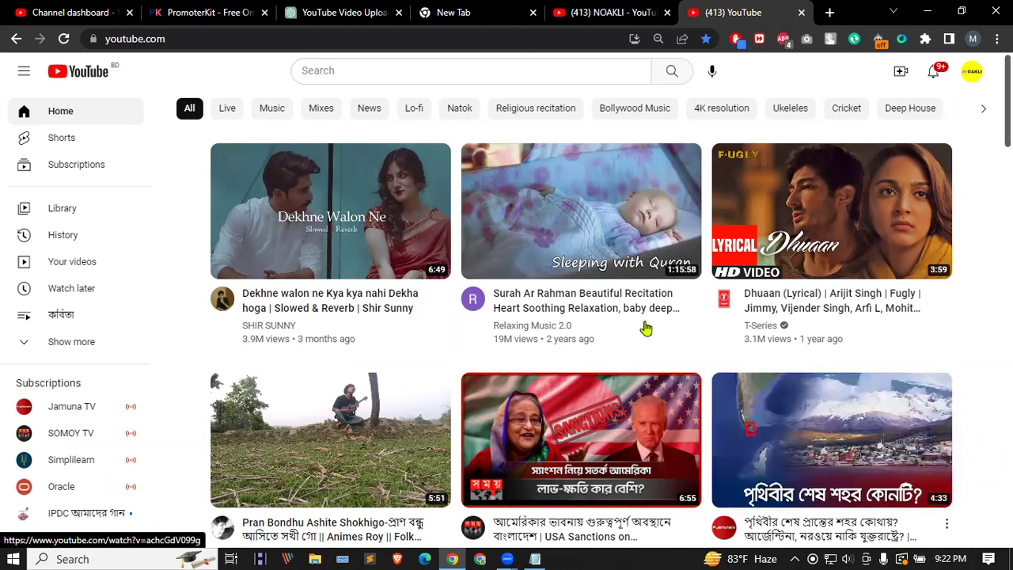
scroll(645, 327, down, 2)
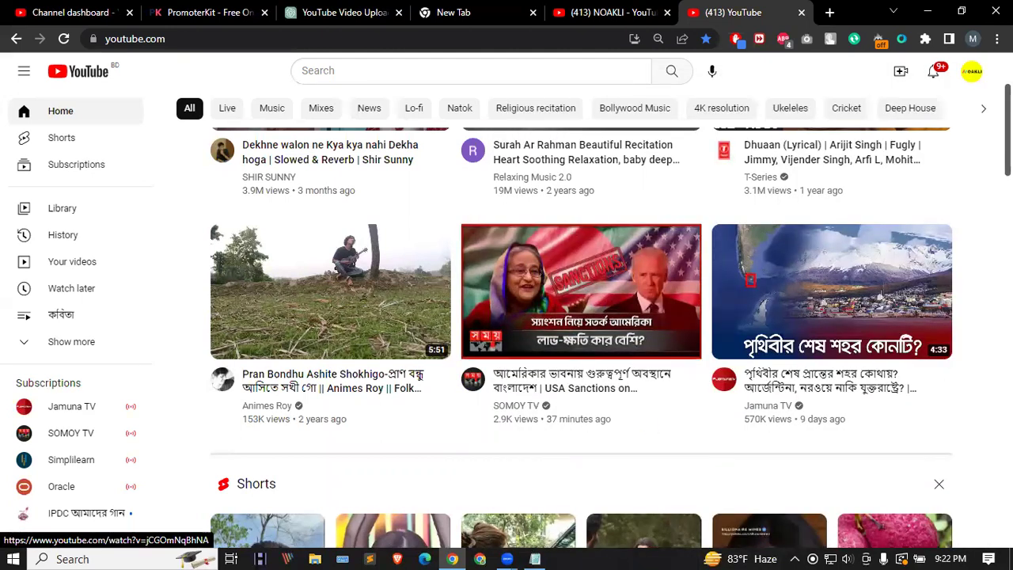
mouse_move(526, 269)
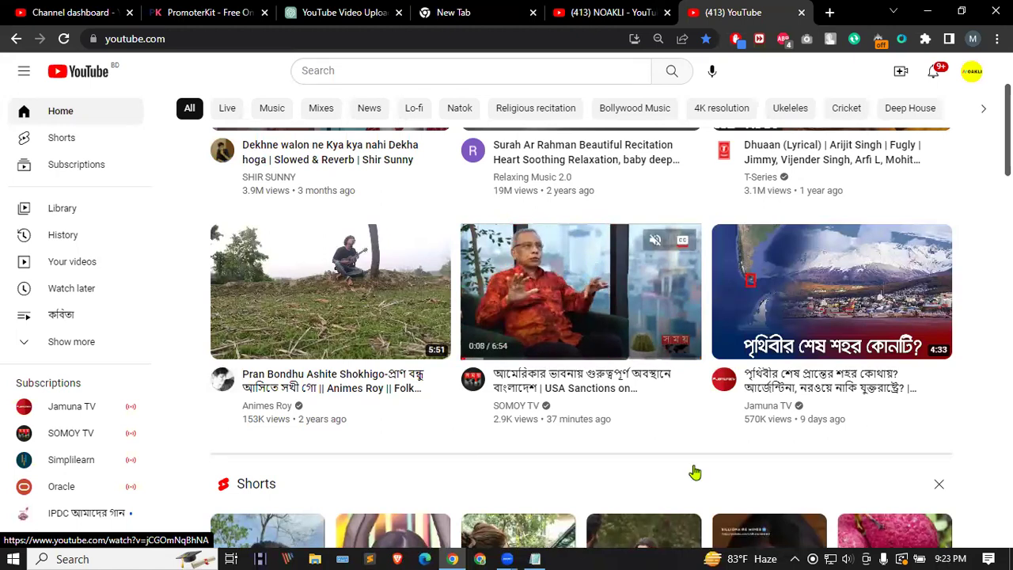
Step: Return to YouTube Studio and look over the thumbnail options below the video description
click(70, 12)
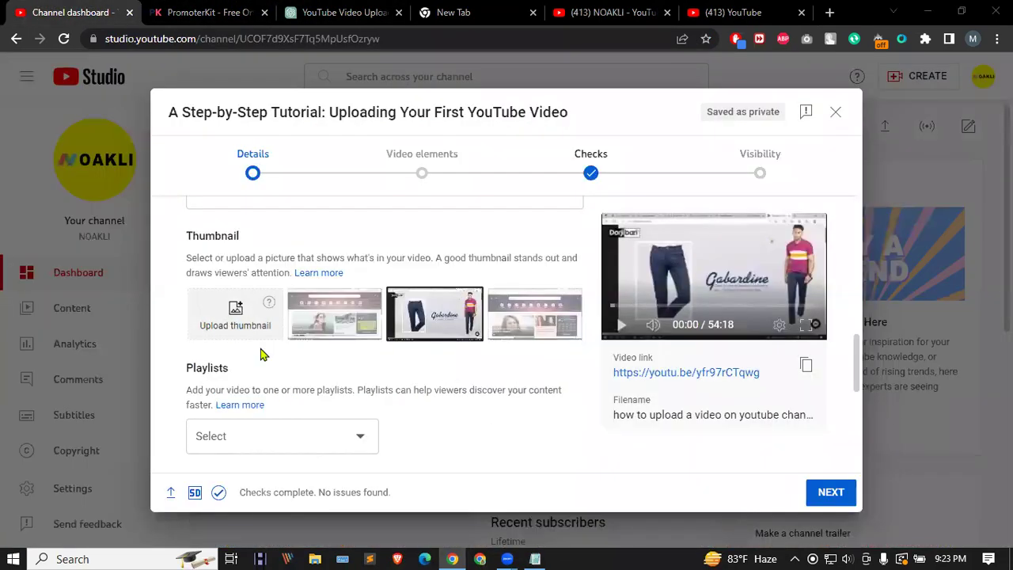
scroll(389, 327, up, 2)
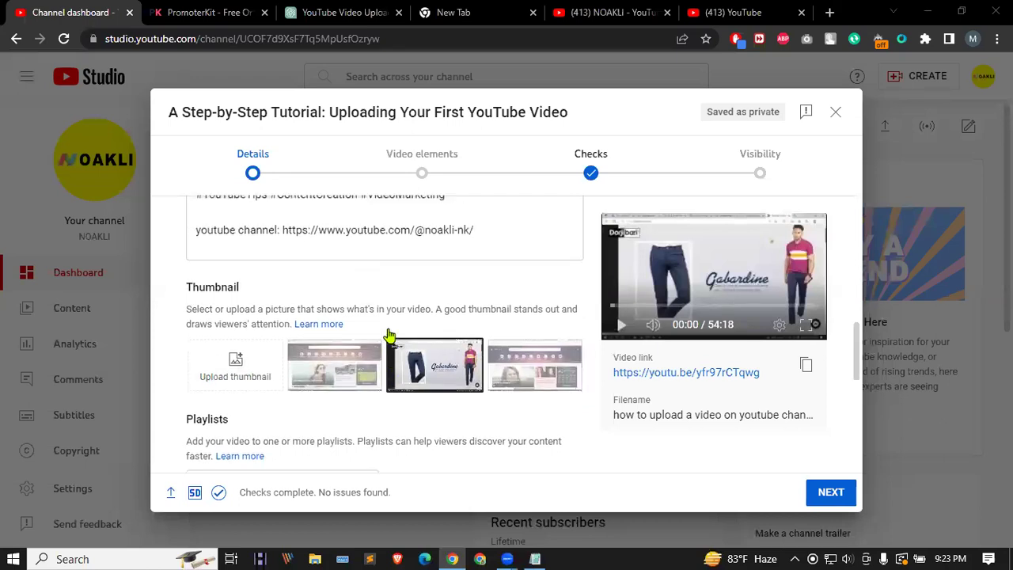
scroll(390, 327, down, 2)
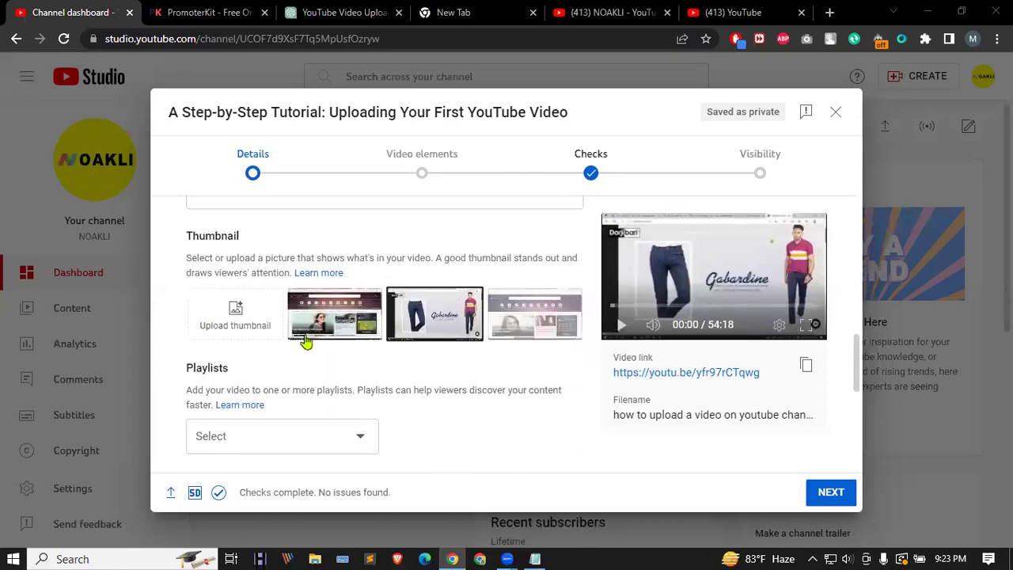
scroll(396, 336, up, 4)
scroll(404, 339, down, 3)
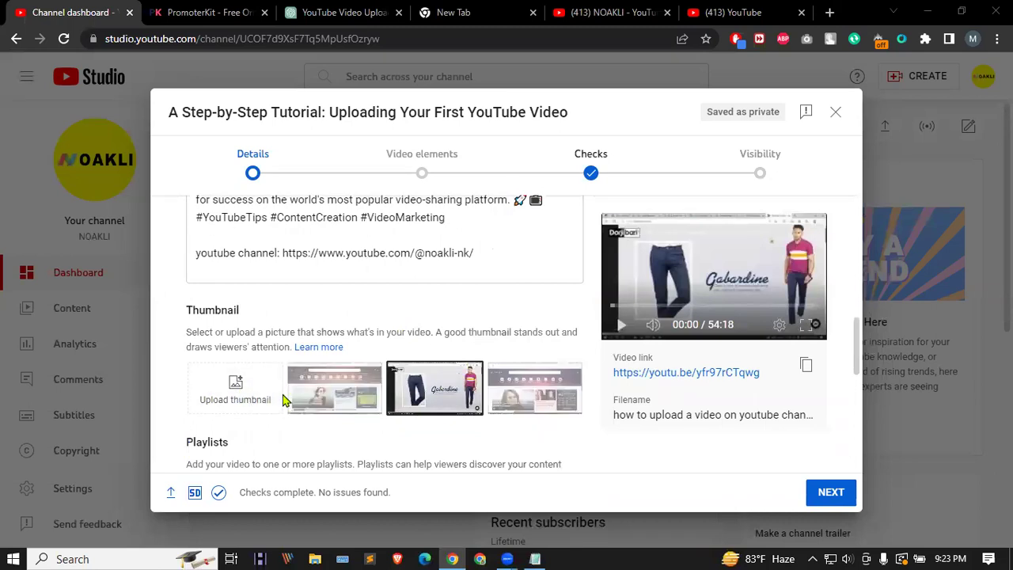
Step: Open canva.com in a new browser tab and dismiss the Canva Pro trial offer
click(829, 13)
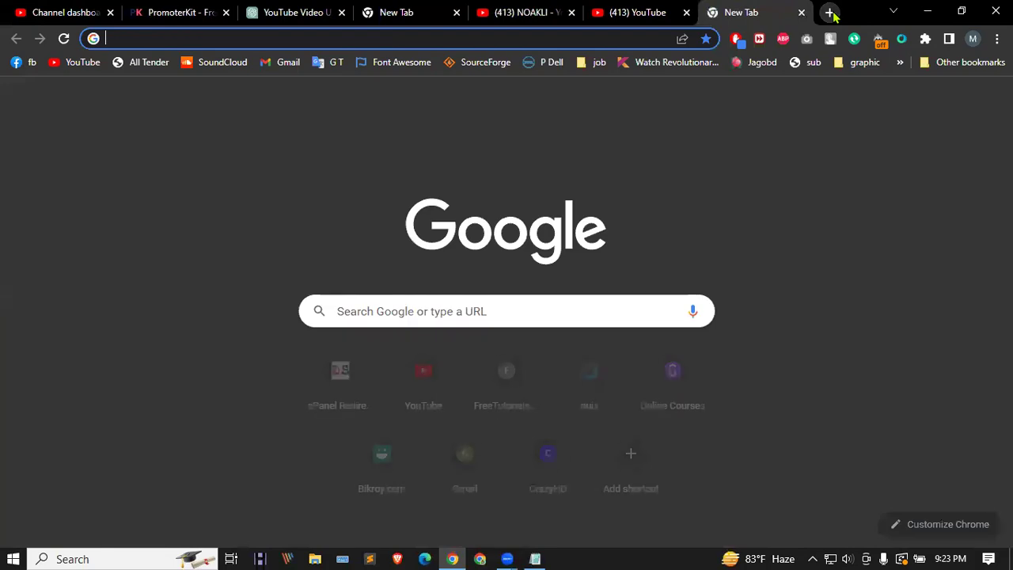
text(can)
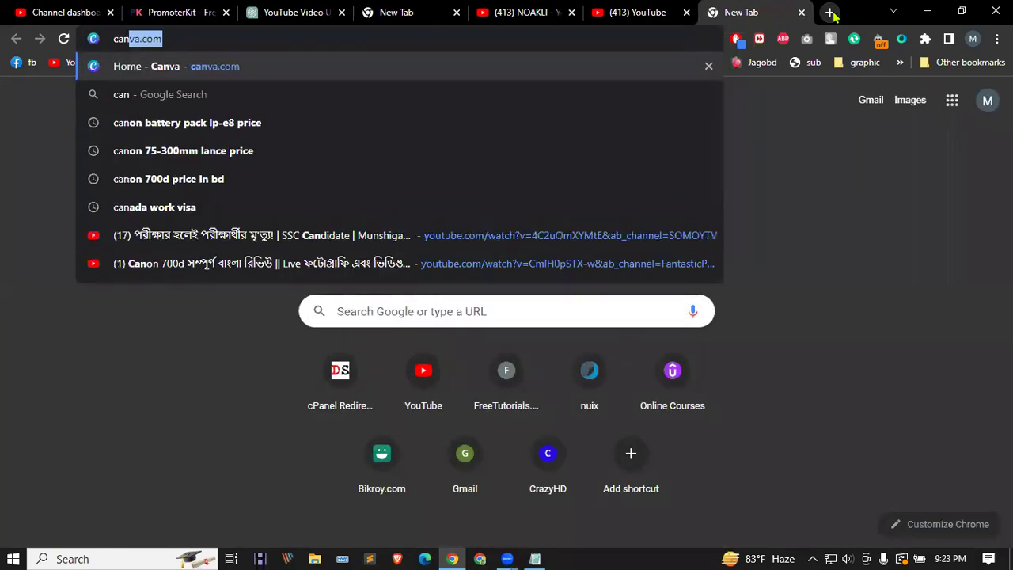
key(Return)
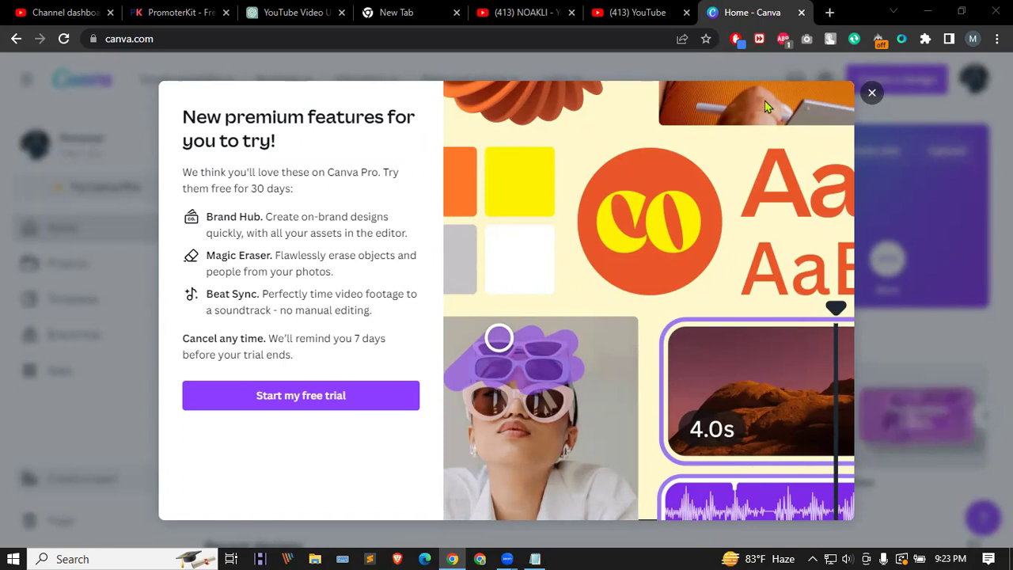
click(871, 92)
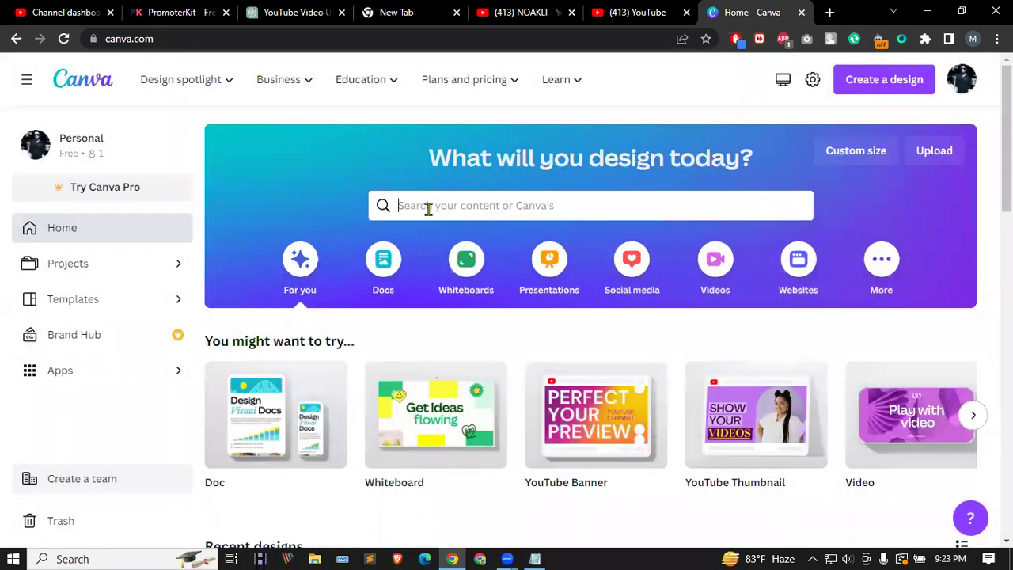
Step: Browse Canva's YouTube Thumbnail templates and open the "Blue Work From Home YouTube Thumbnail" template
click(427, 208)
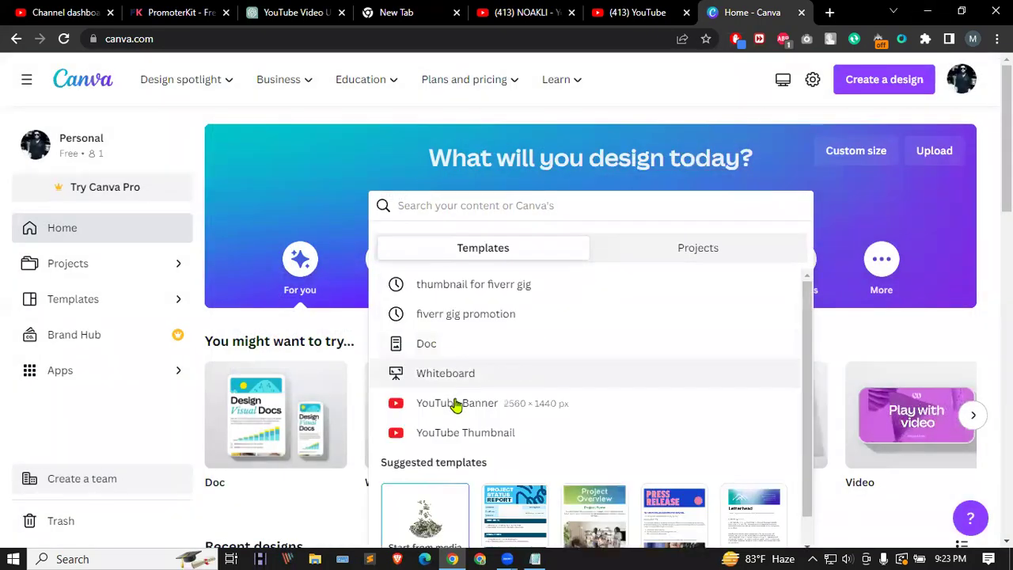
click(461, 433)
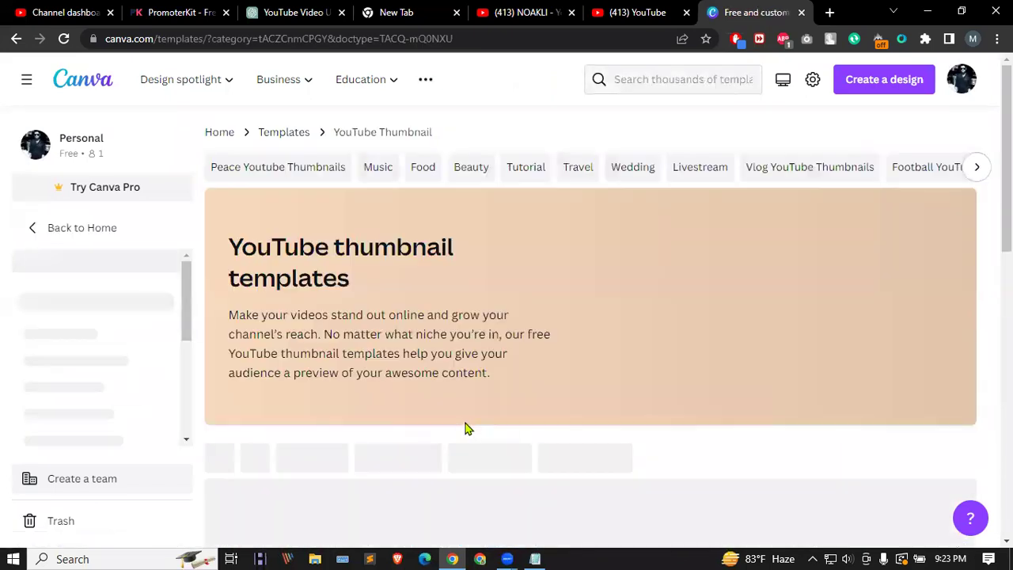
scroll(447, 325, down, 3)
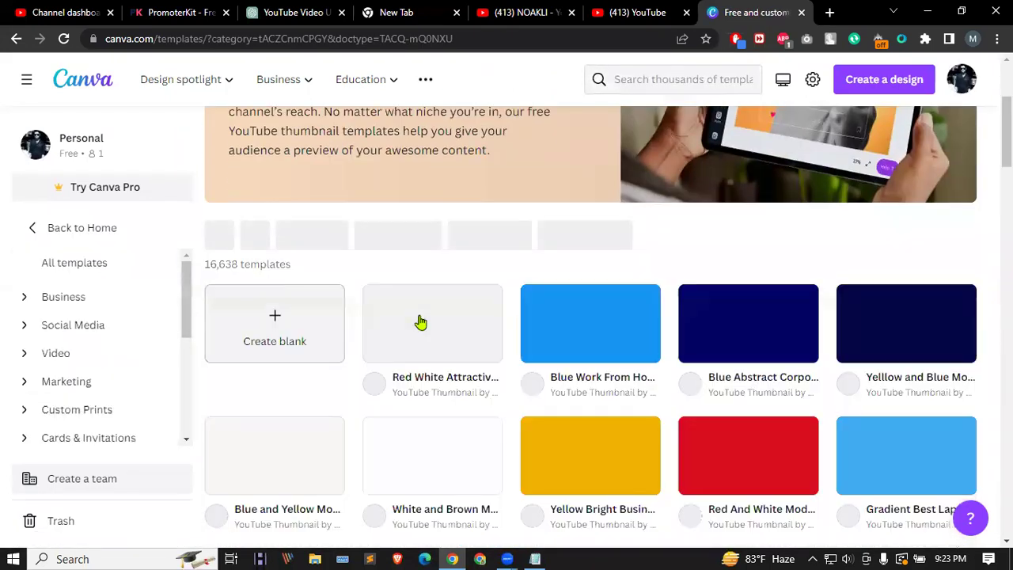
scroll(449, 239, down, 1)
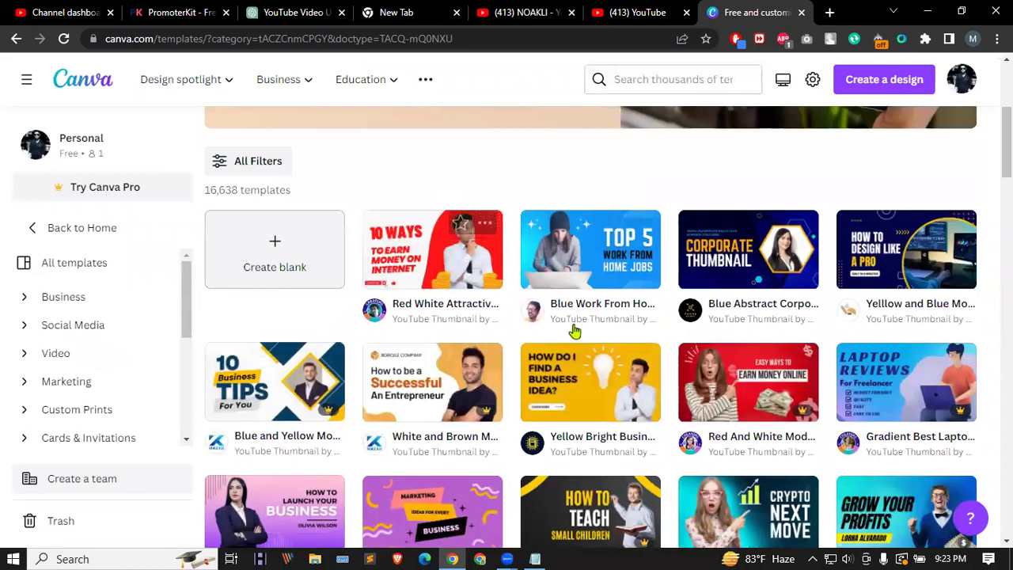
click(610, 261)
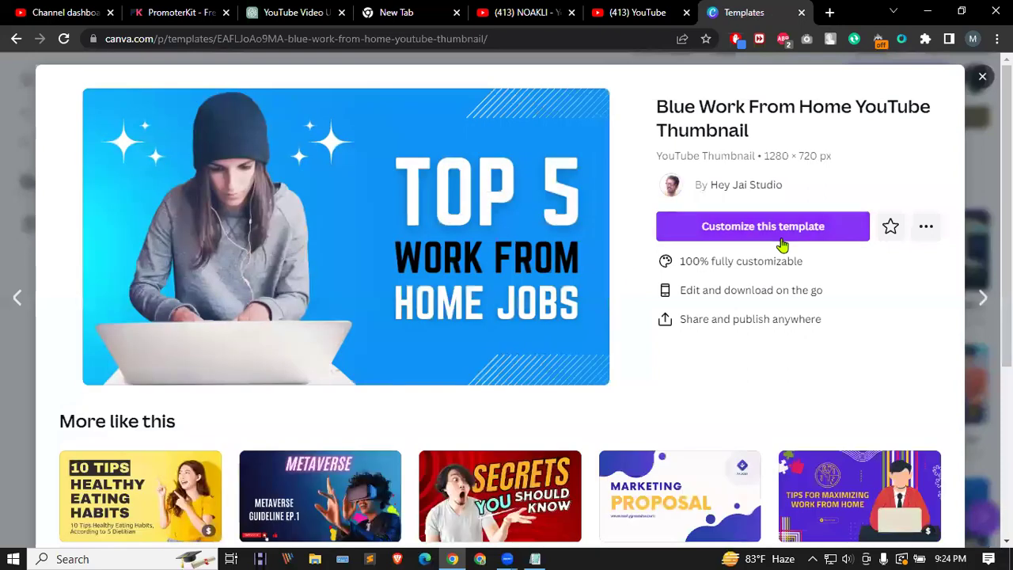
Step: Open the Blue Work From Home template for customizing and replace the "TOP 5" heading with "STEP BY STEP"
click(782, 228)
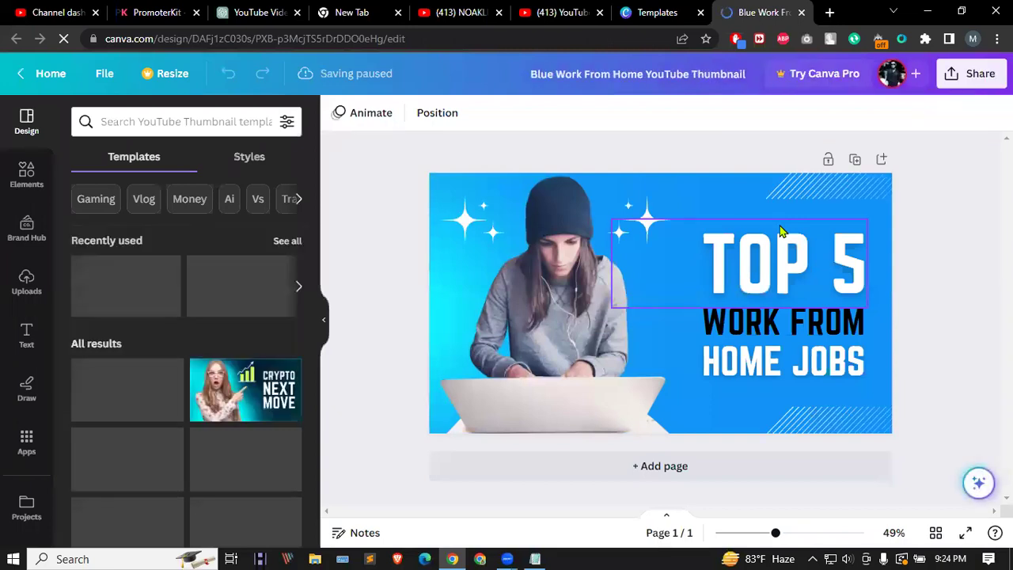
click(778, 268)
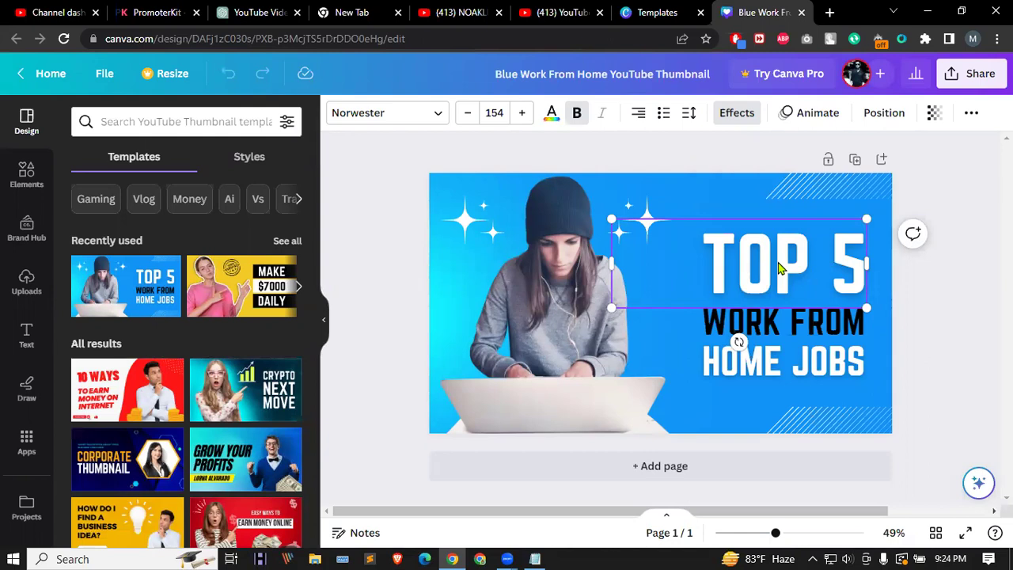
click(787, 237)
click(788, 236)
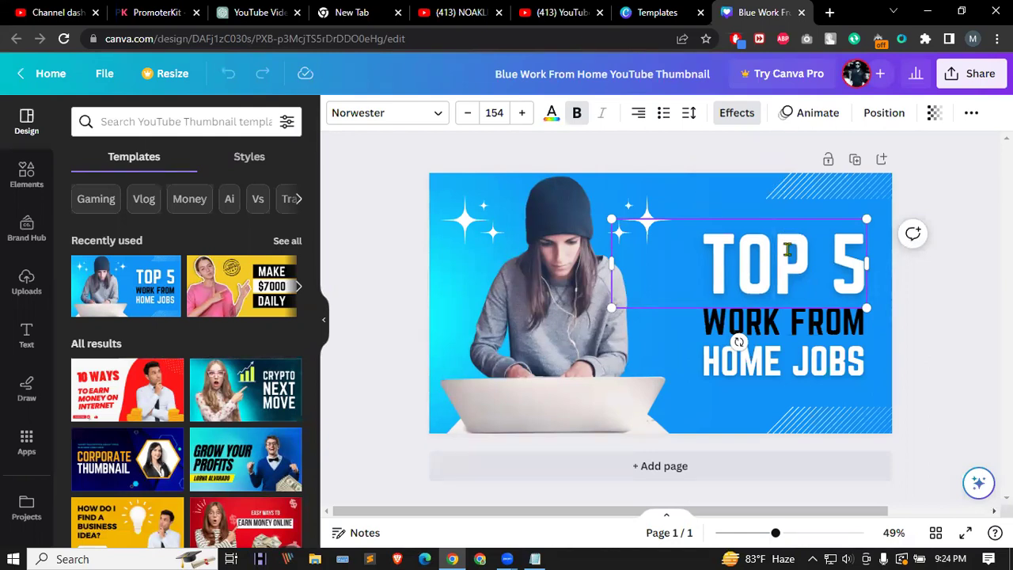
key(ctrl+a)
text(SET)
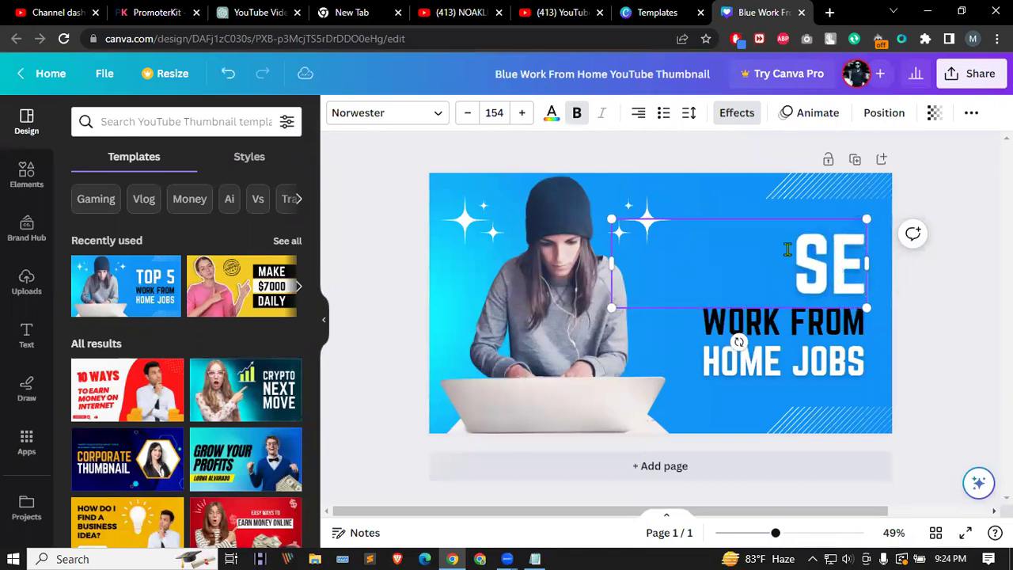
key(BackSpace)
key(BackSpace)
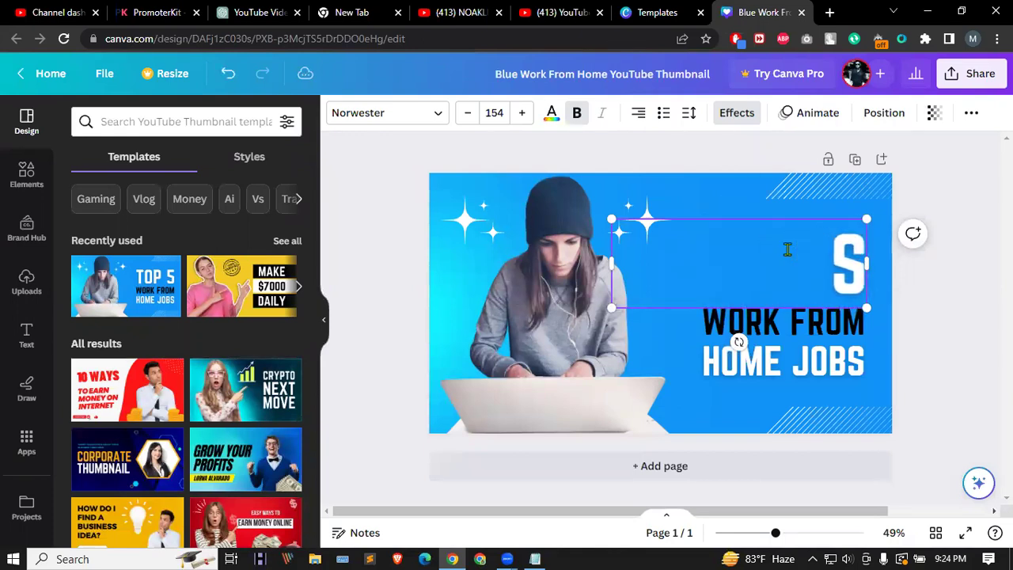
text(TEP)
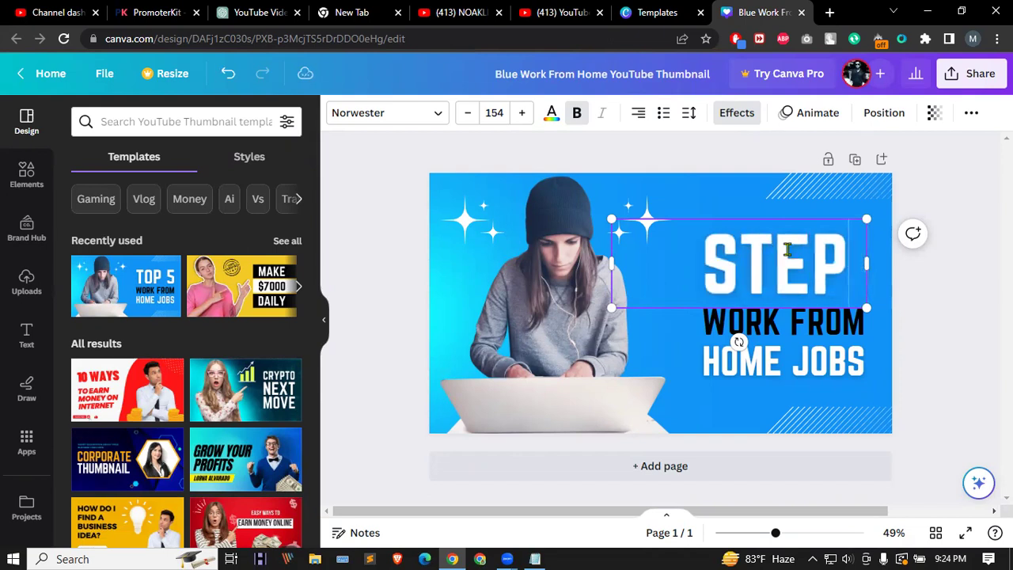
text( BY)
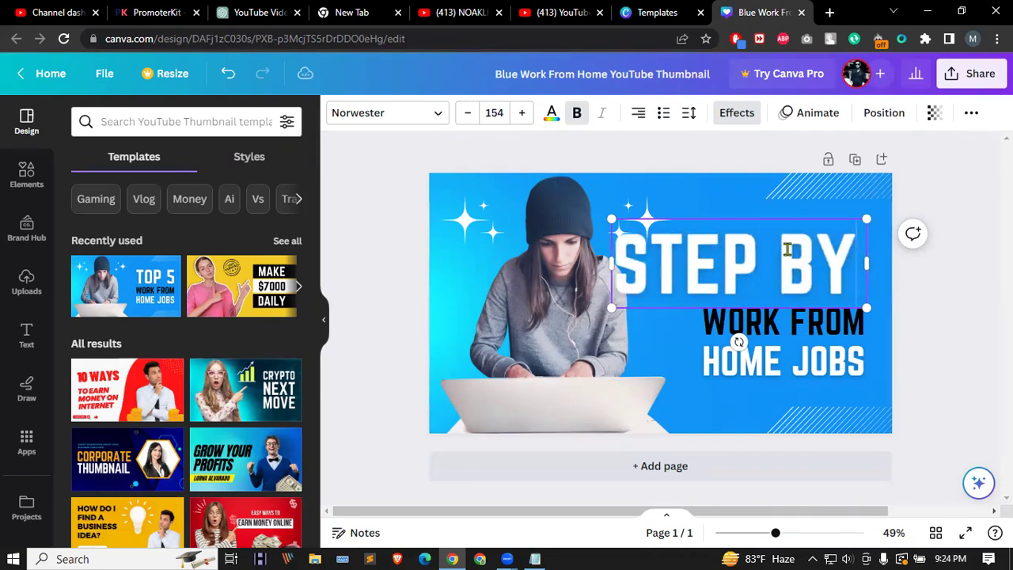
text( STEP)
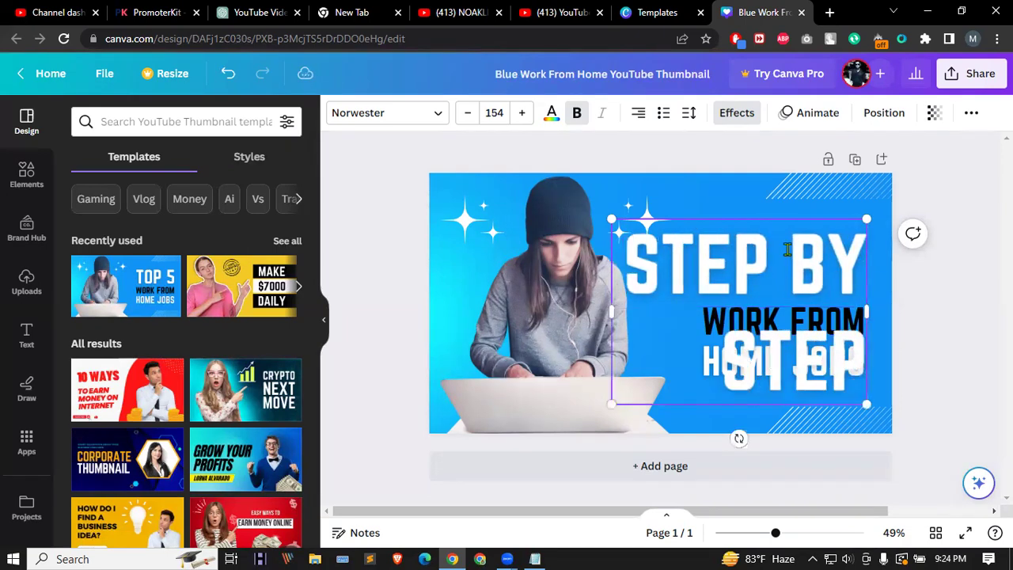
Step: Set the "STEP BY STEP" heading's font size to 100 and move it up toward the thumbnail's upper edge
key(ctrl+a)
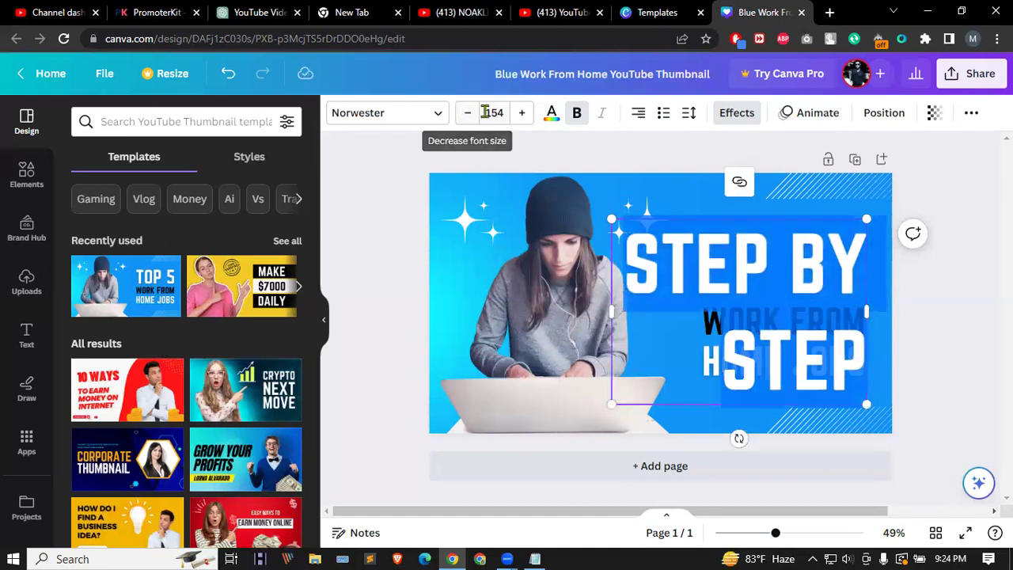
click(490, 112)
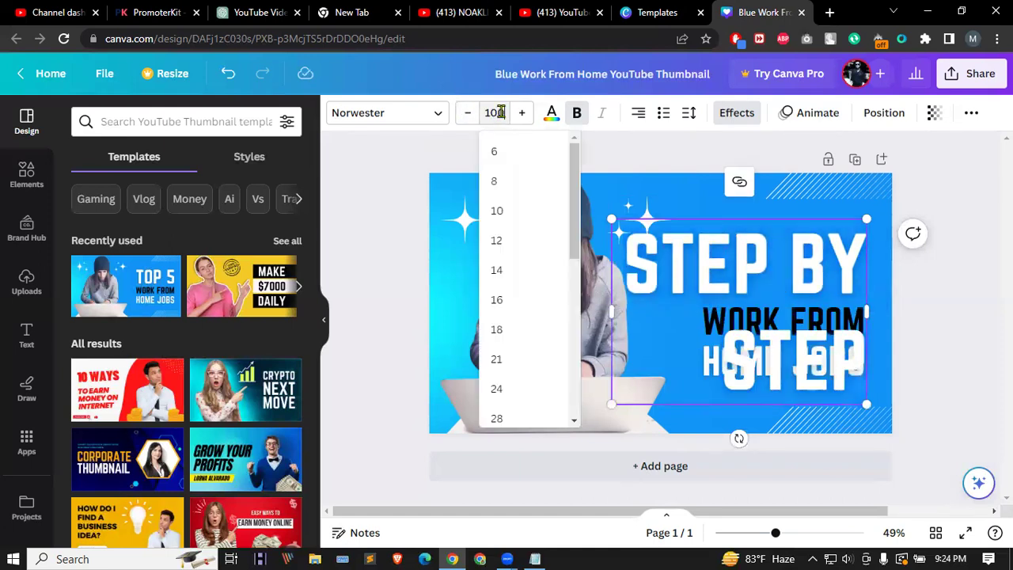
text(100)
key(Return)
drag(749, 215, 749, 182)
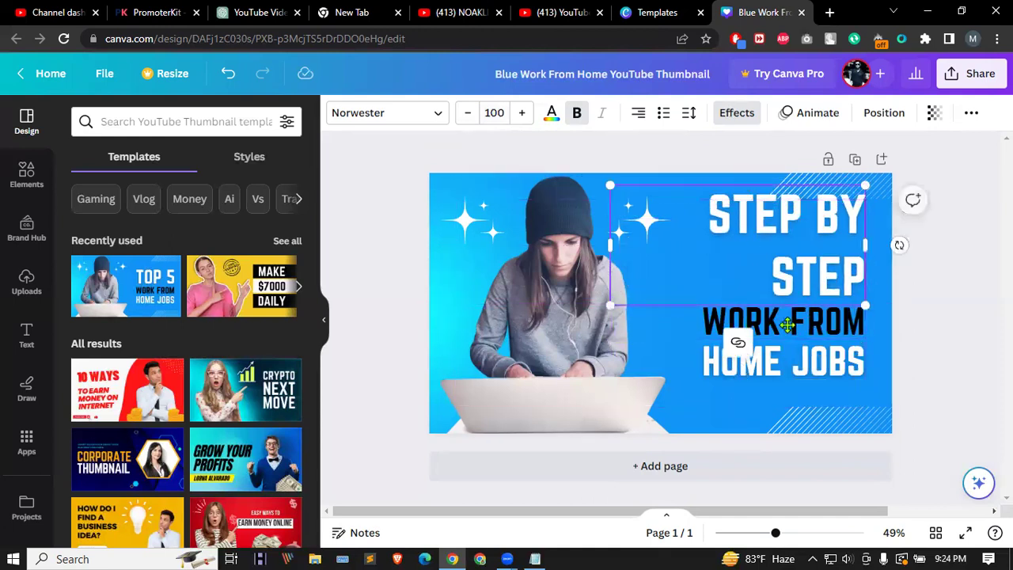
Step: Set the "STEP BY STEP" heading's font size to 80 and move it down a little above the "WORK FROM" line
double_click(815, 215)
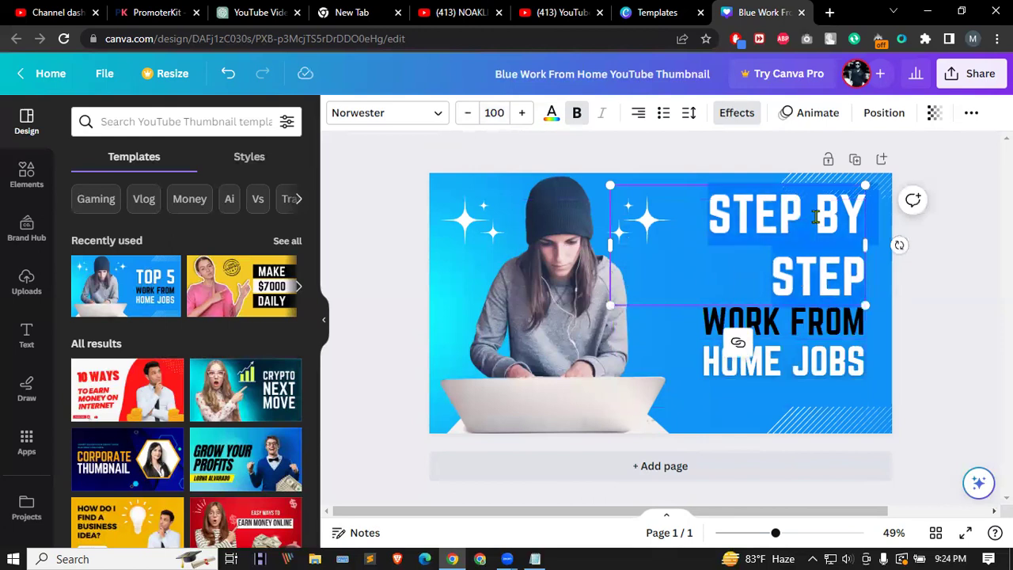
click(492, 112)
text(80)
key(Return)
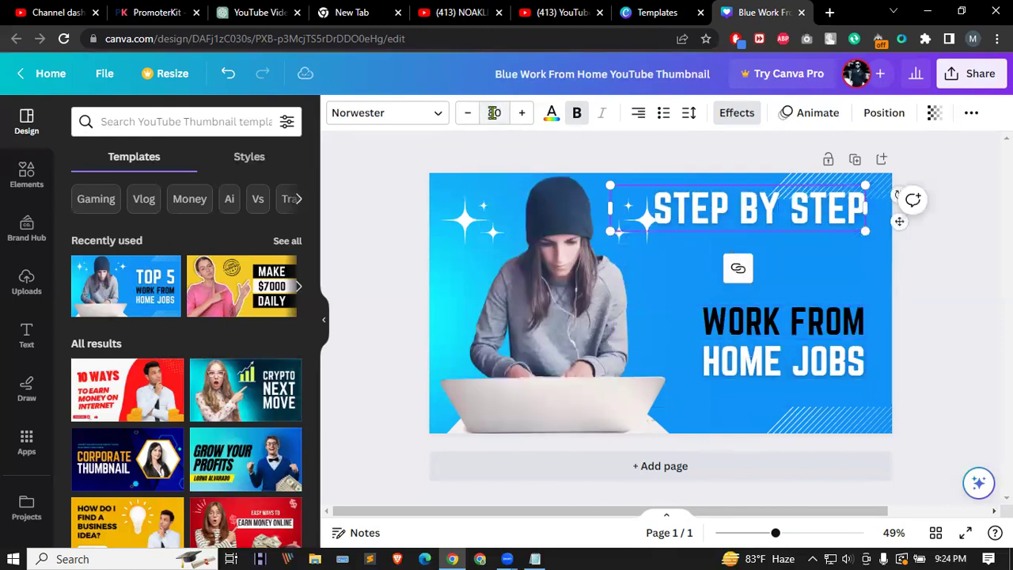
drag(769, 232, 781, 266)
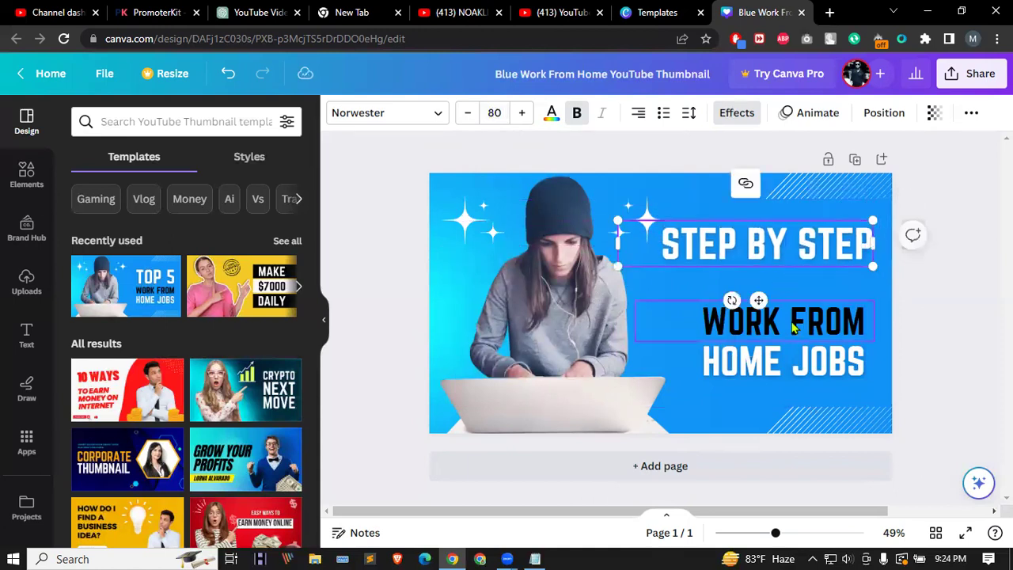
Step: Replace the "WORK FROM" text with "YOUTUBE VIDEO" and move it up directly beneath the "STEP BY STEP" heading
click(783, 320)
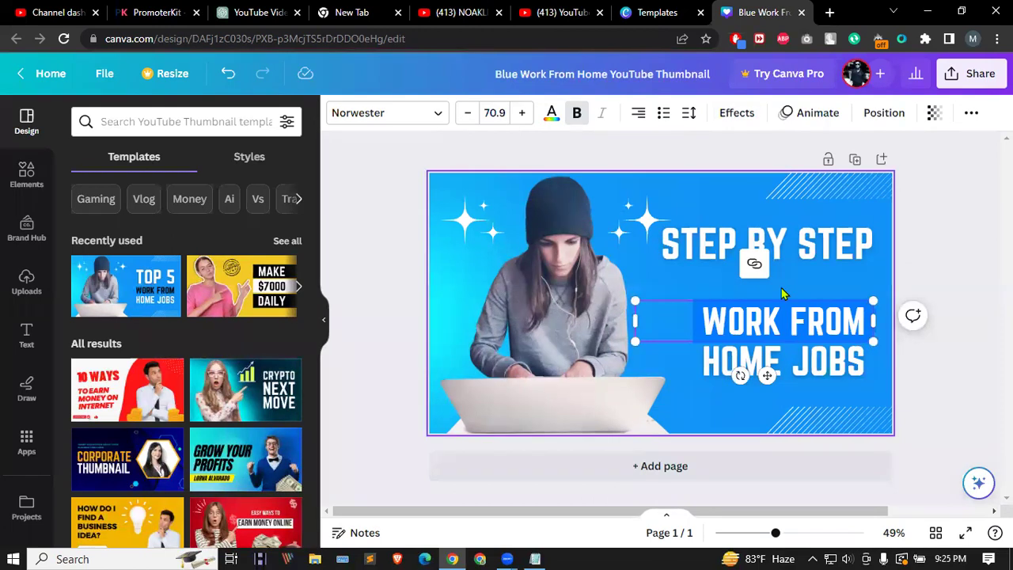
text(U)
key(BackSpace)
text(Y)
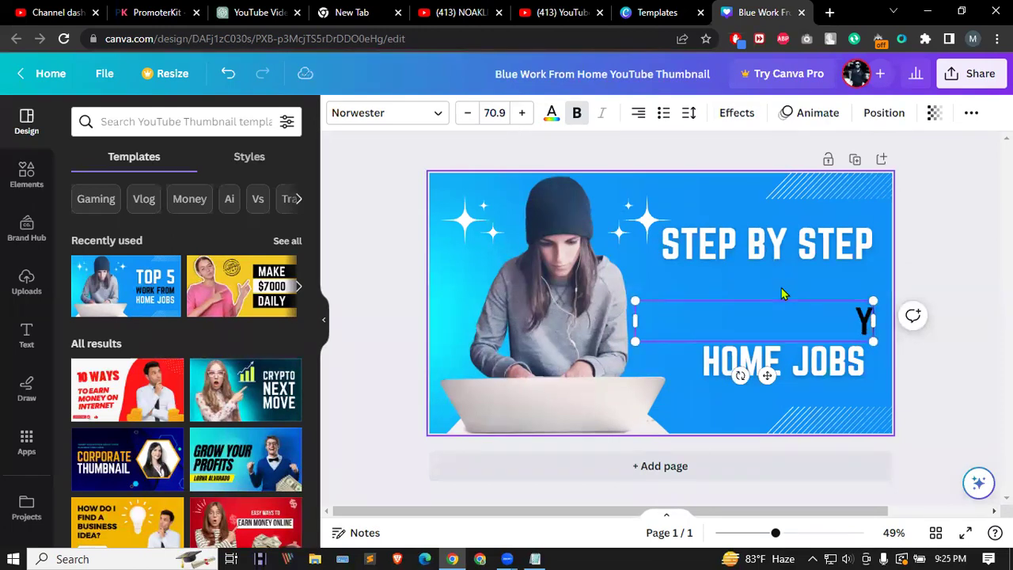
text(OUTUBE VDEO)
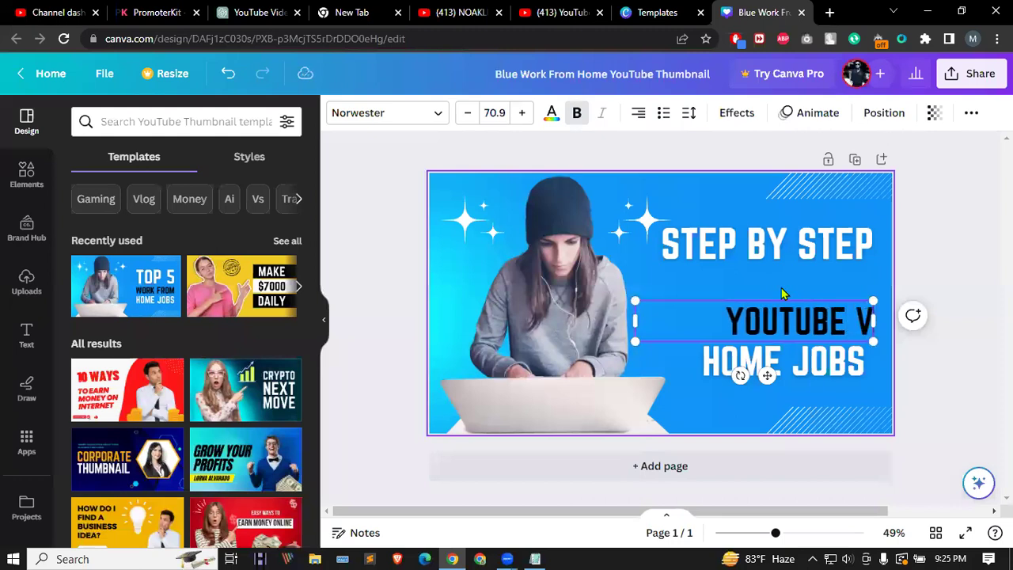
key(BackSpace)
key(BackSpace)
key(BackSpace)
text(IDEO)
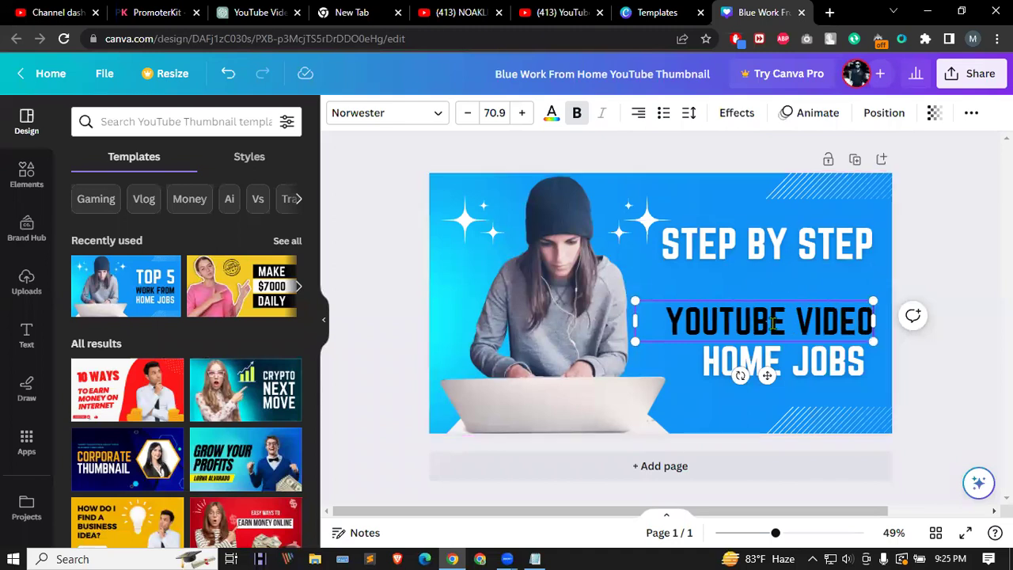
drag(771, 302, 774, 271)
Step: Replace "HOME JOBS" with "UPLOAD TECHNIQ", move it up beneath "YOUTUBE VIDEO" and widen its text box to align with that line's right end
click(783, 349)
double_click(801, 340)
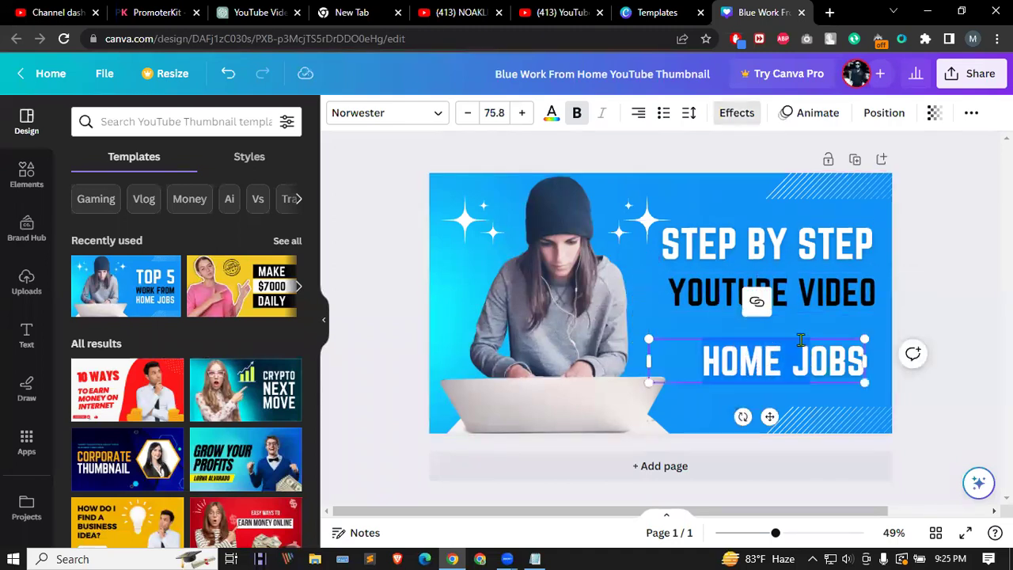
key(shift+End)
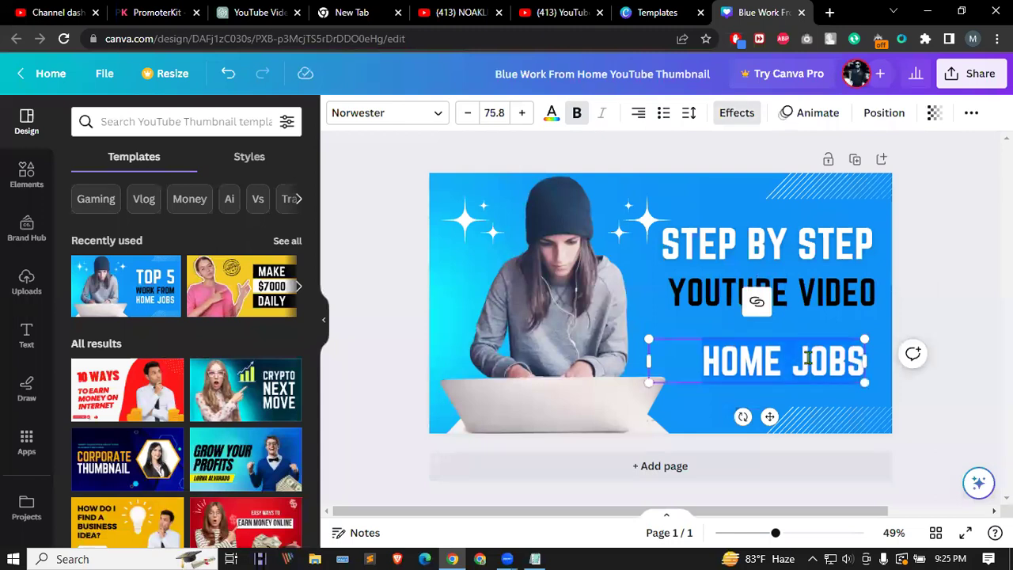
text(UPLOA)
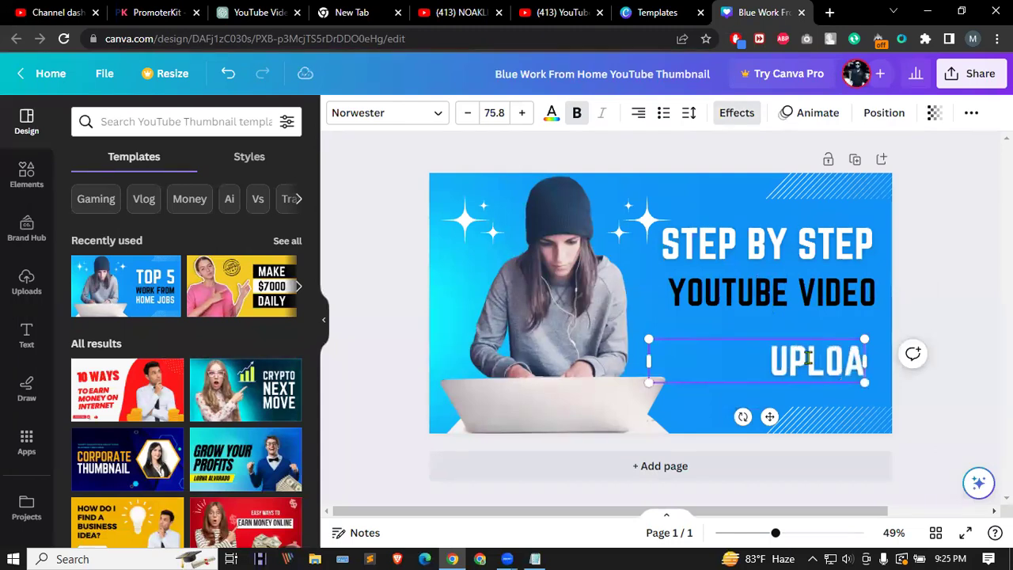
text(D TE)
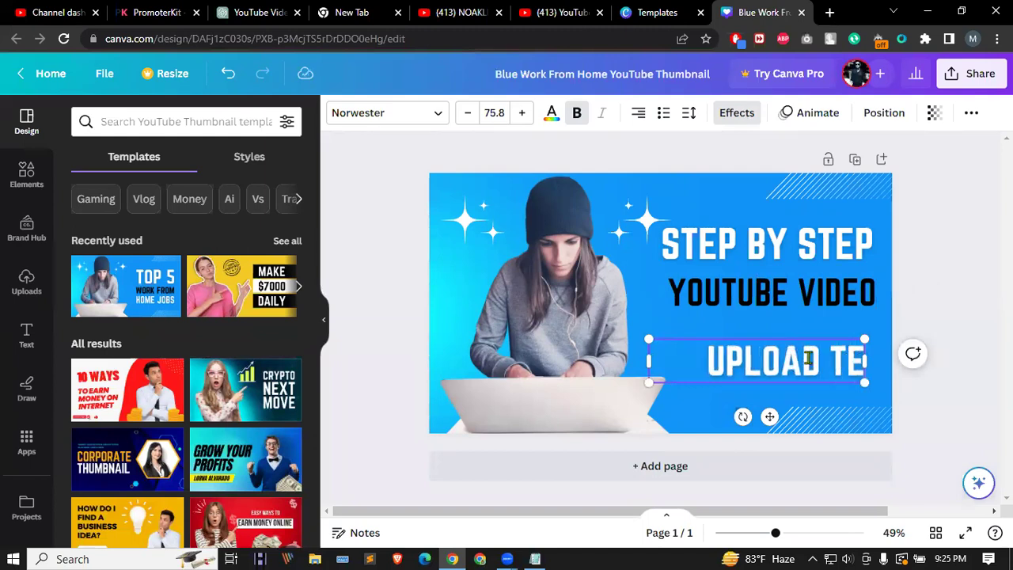
key(BackSpace)
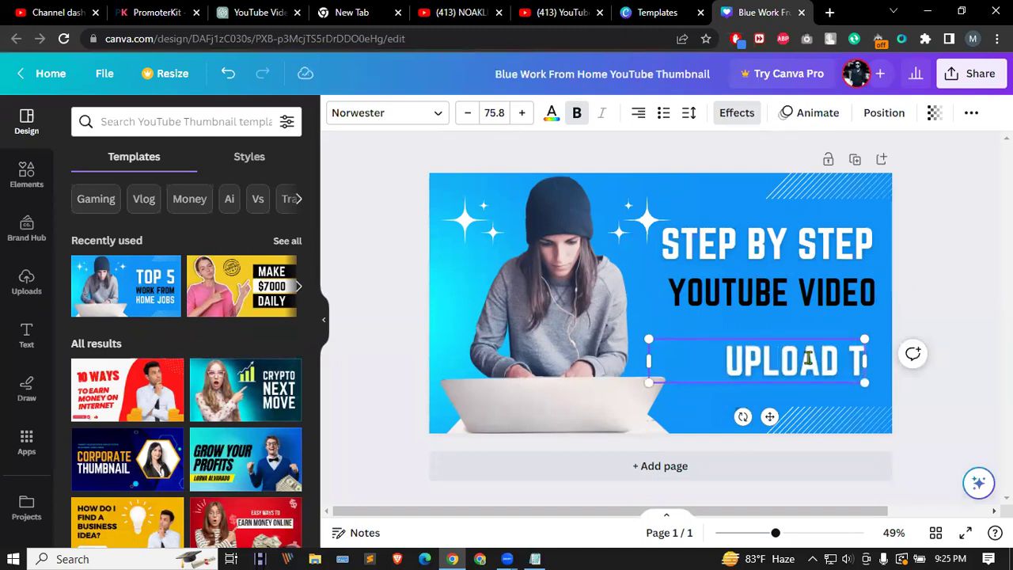
text(ECH)
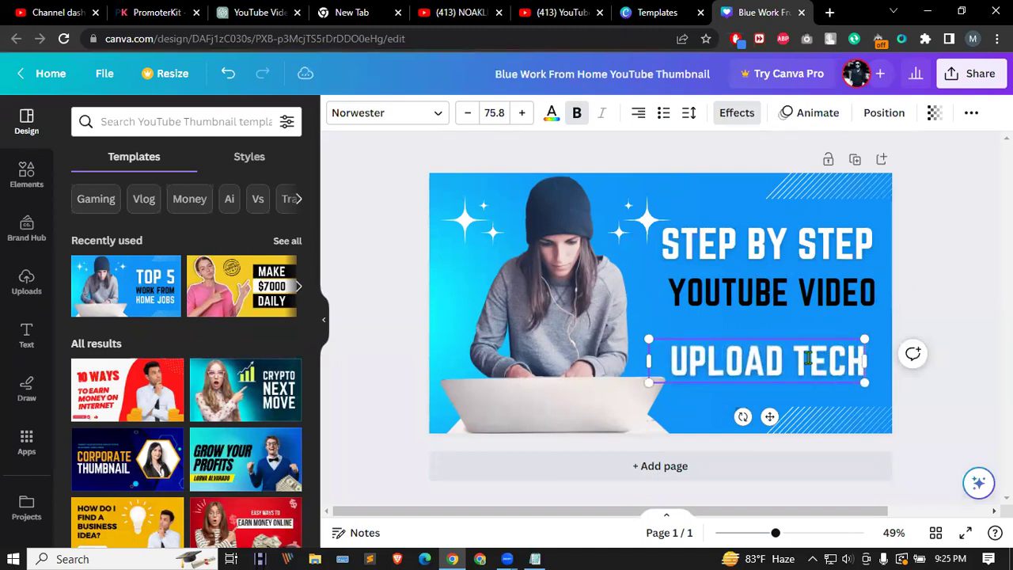
text(NIQ)
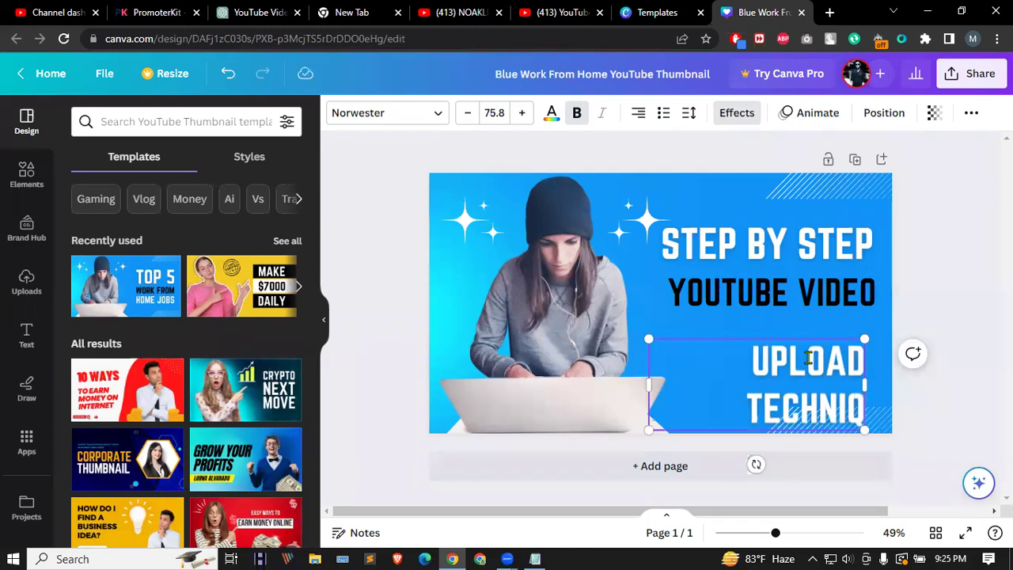
drag(841, 336, 835, 307)
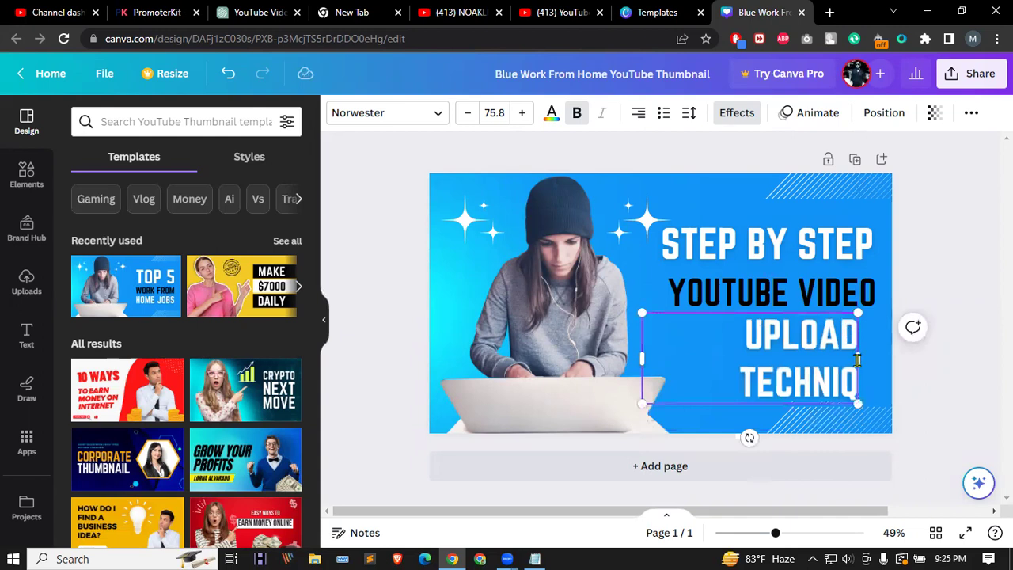
drag(868, 354, 876, 354)
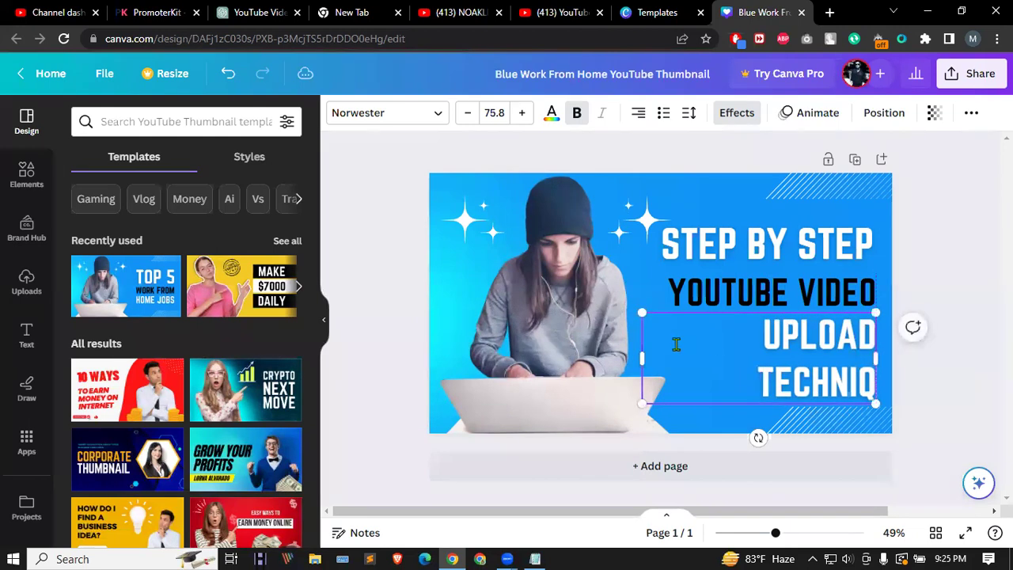
Step: Check the spelling of "Upload Techniq" with a Google search in a new tab, and correct the thumbnail text in Canva to "UPLOAD TECHNIQUE"
double_click(794, 360)
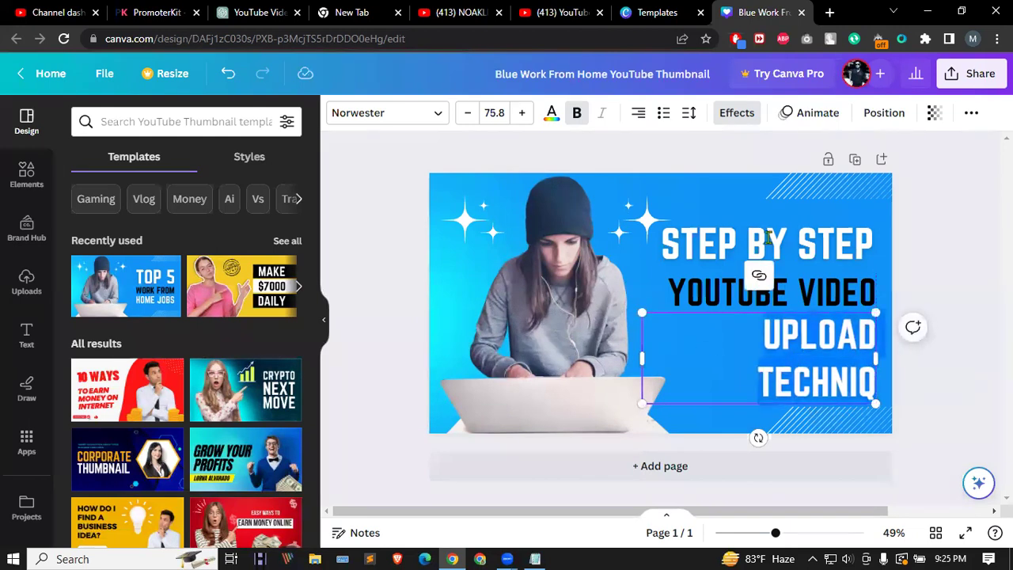
click(829, 13)
text(Upload Techniq)
key(Return)
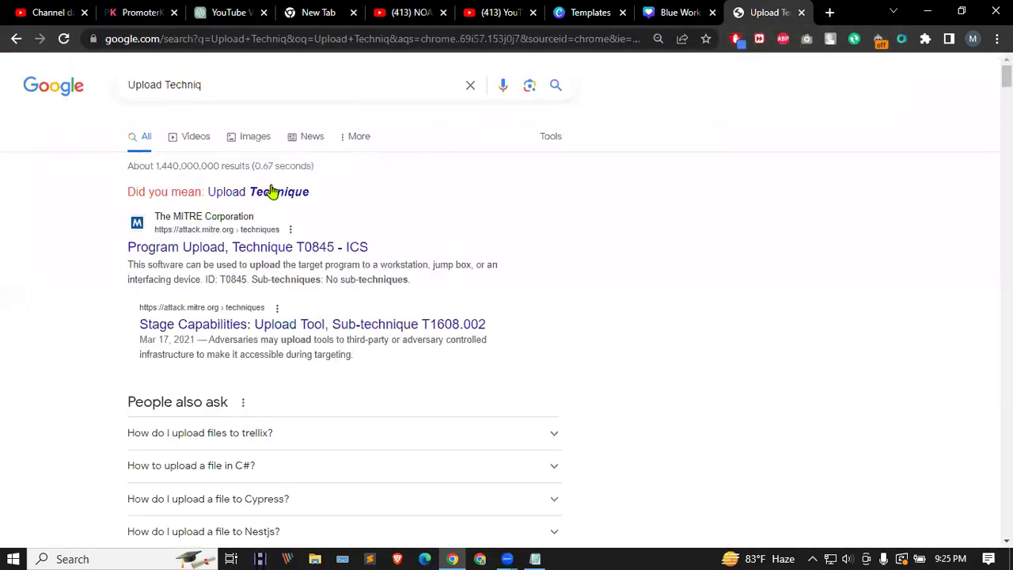
click(271, 192)
drag(219, 83, 108, 88)
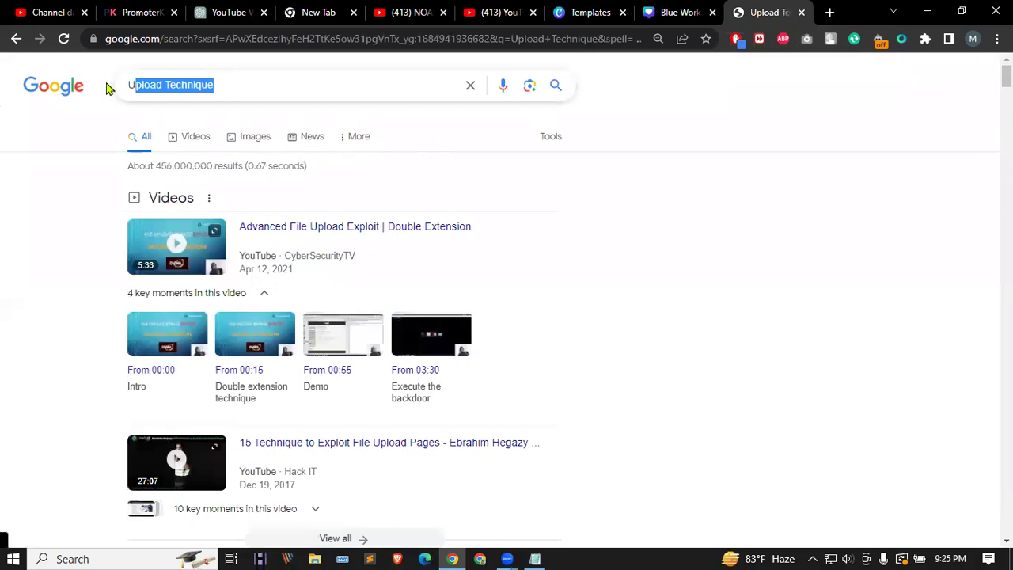
click(679, 12)
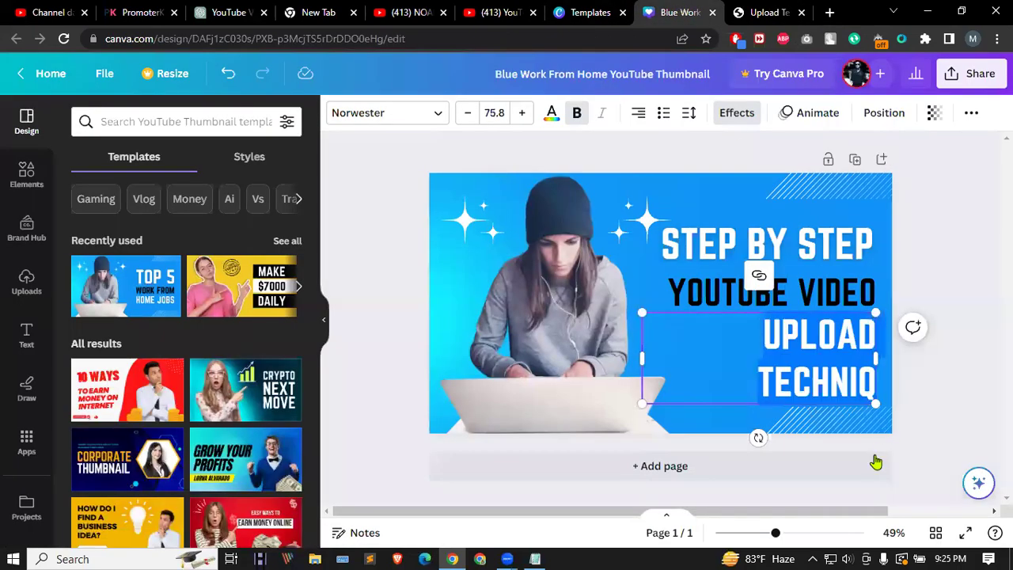
text(UPLOAD TECHNIQUE)
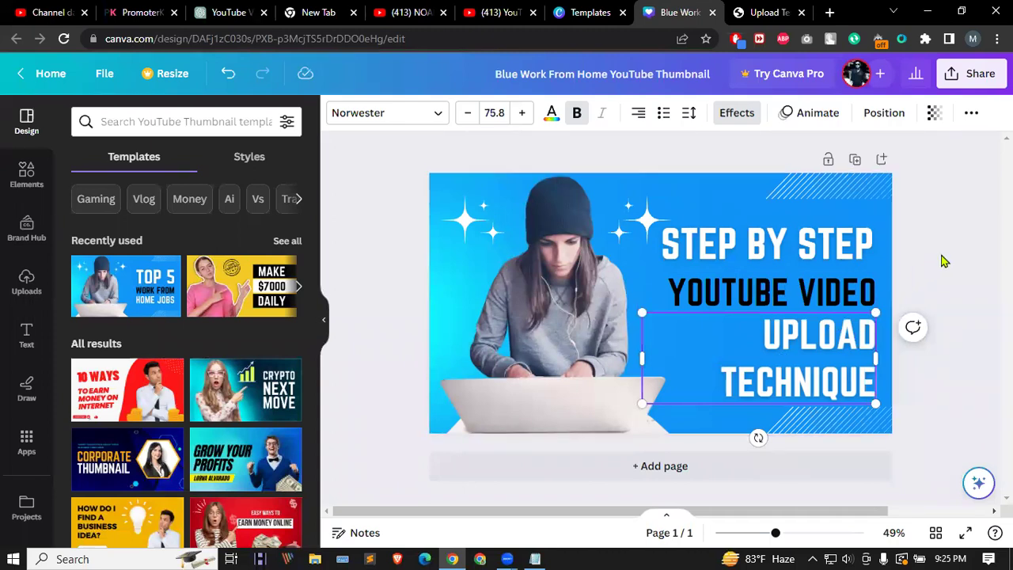
Step: Increase the "YOUTUBE VIDEO" text's font size to 88.9 and widen its text box to keep both words on one line
double_click(832, 287)
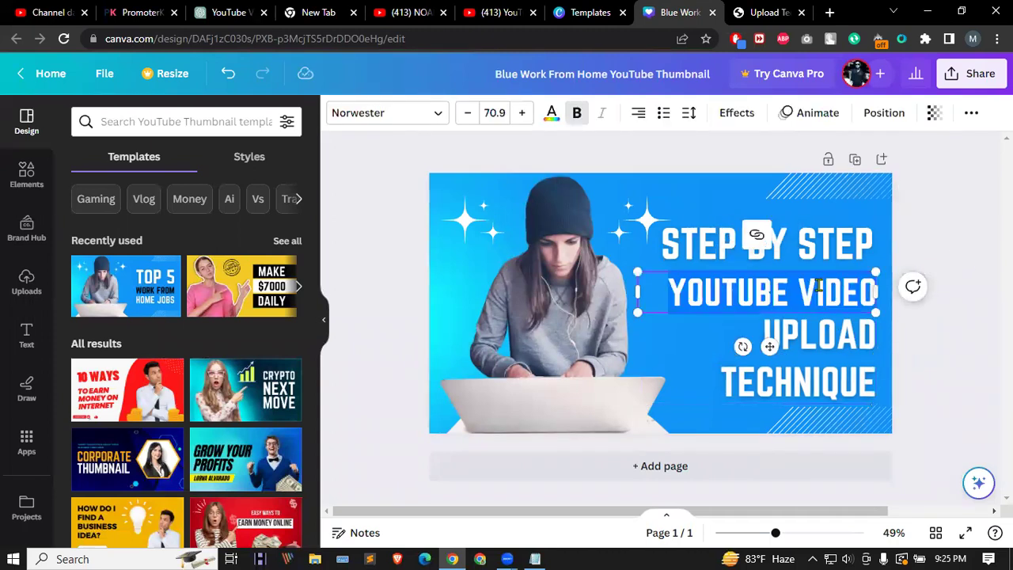
click(520, 113)
click(520, 114)
click(520, 113)
click(520, 113)
click(520, 114)
click(521, 113)
click(521, 113)
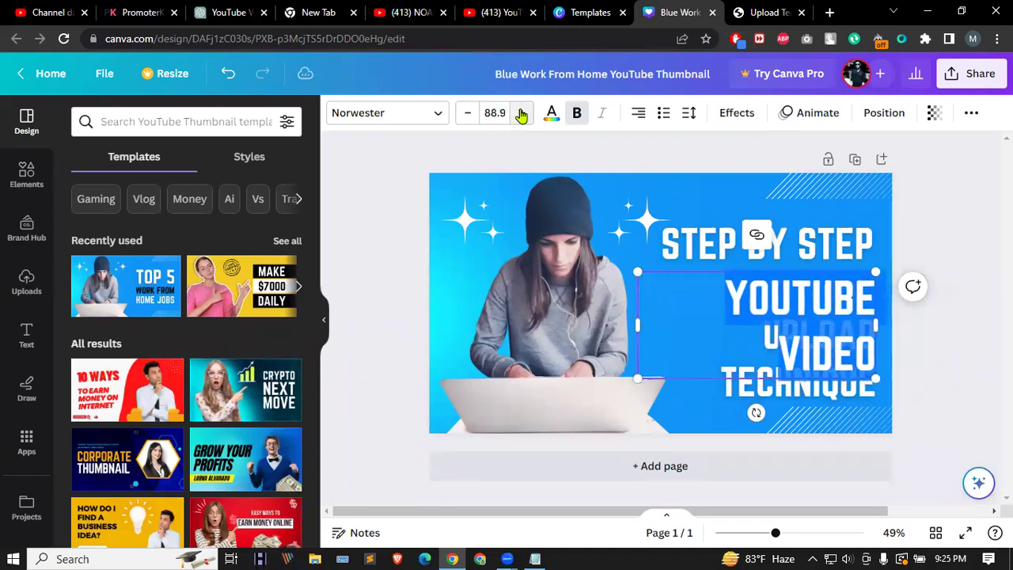
drag(623, 323, 576, 323)
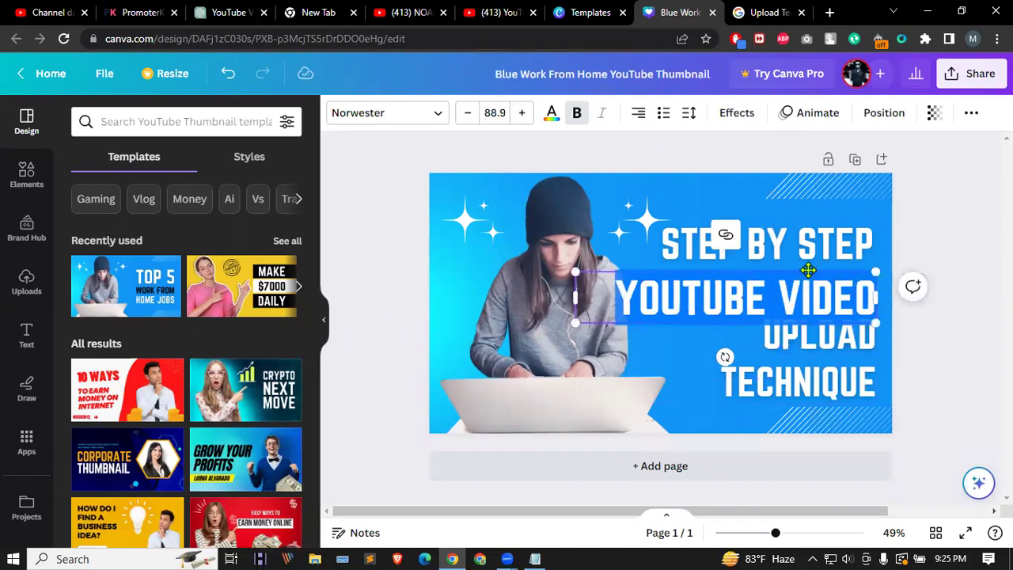
Step: Move the "YOUTUBE VIDEO" text up slightly to clear "UPLOAD", and shift the photo of the woman with the laptop left, away from the text
drag(807, 270, 807, 264)
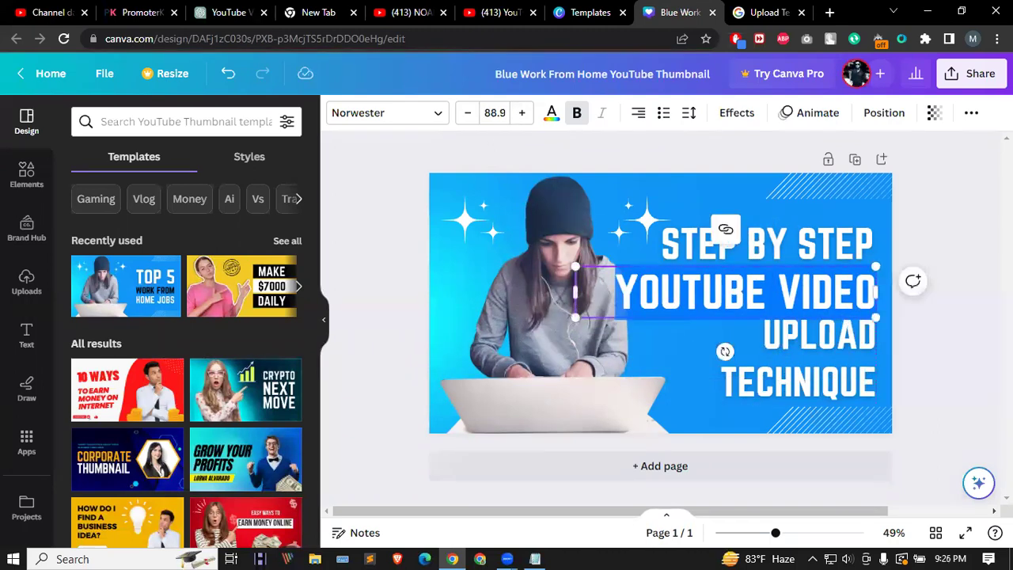
click(930, 335)
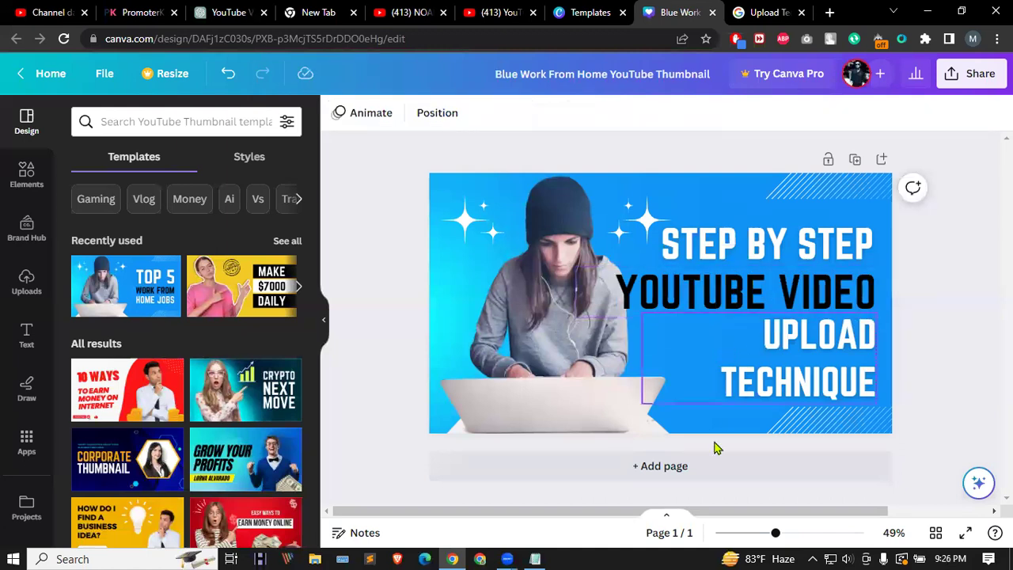
click(503, 315)
drag(503, 315, 503, 316)
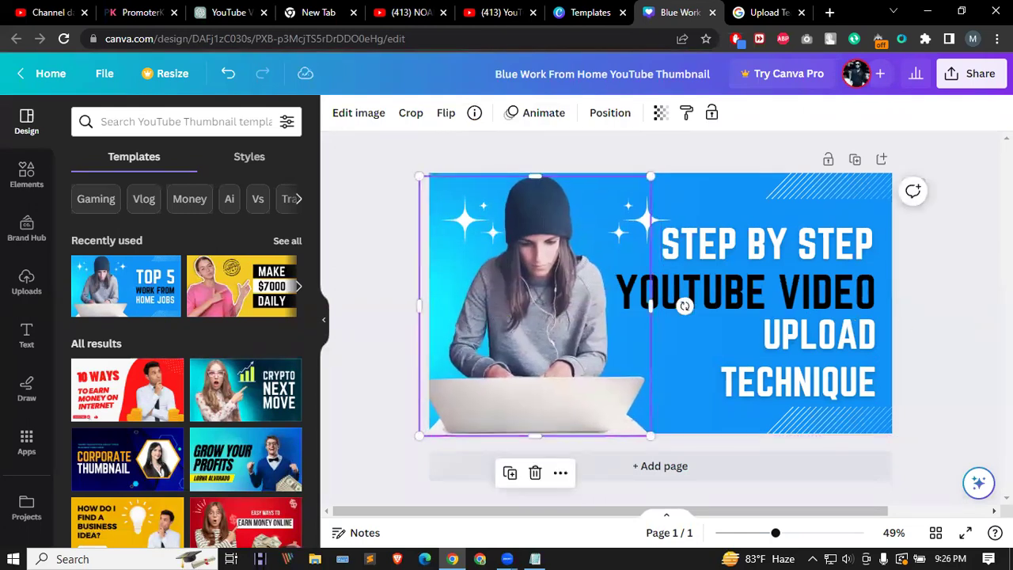
click(955, 312)
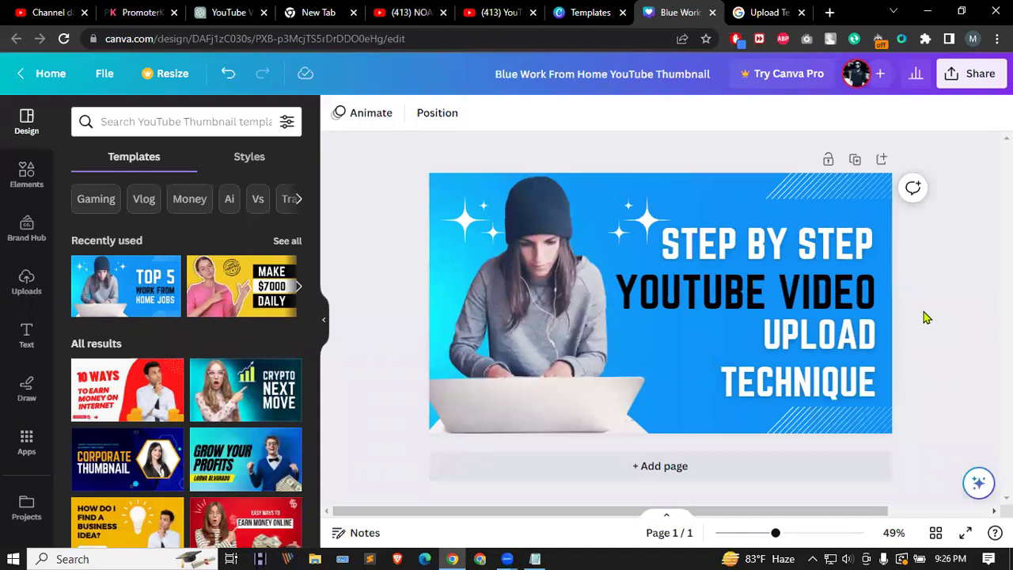
Step: Change the "STEP BY STEP" heading's text color to the yellow from the document colors
click(758, 246)
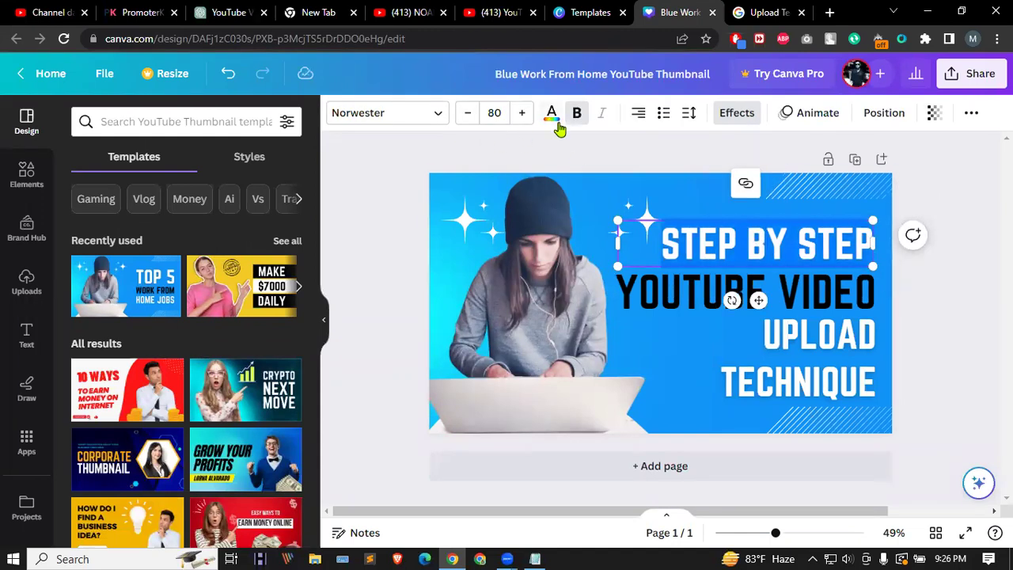
click(551, 113)
click(166, 202)
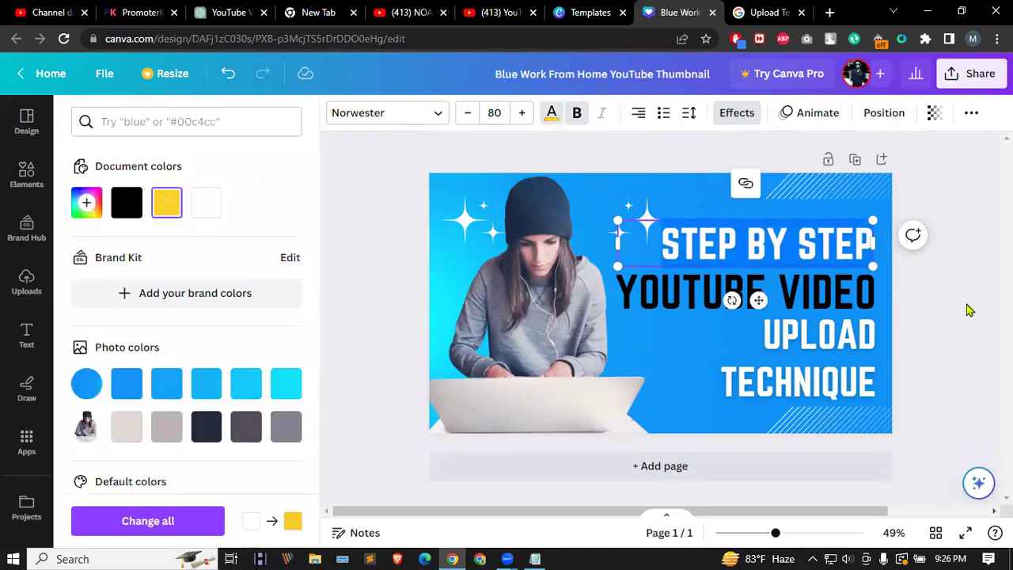
click(955, 299)
click(953, 300)
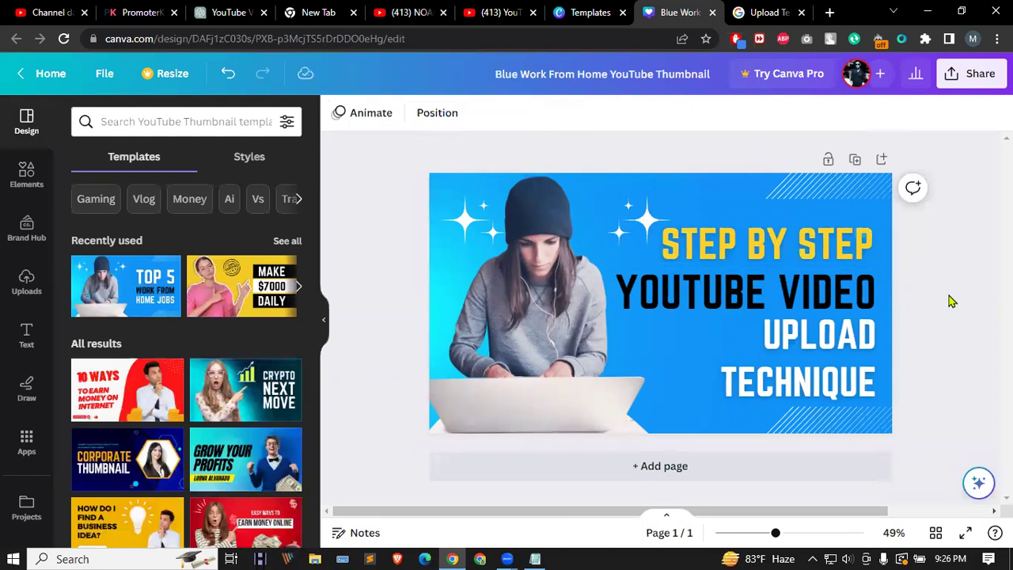
Step: Enlarge the "STEP BY STEP" heading toward its upper left until it is about as wide as the "YOUTUBE VIDEO" line
click(818, 244)
click(784, 237)
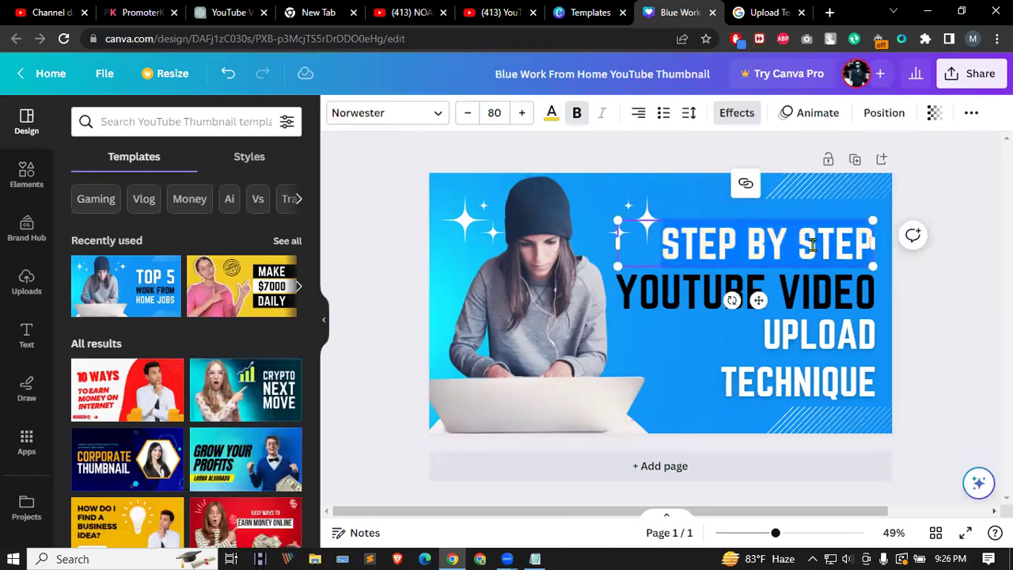
click(578, 115)
drag(616, 217, 572, 193)
click(934, 293)
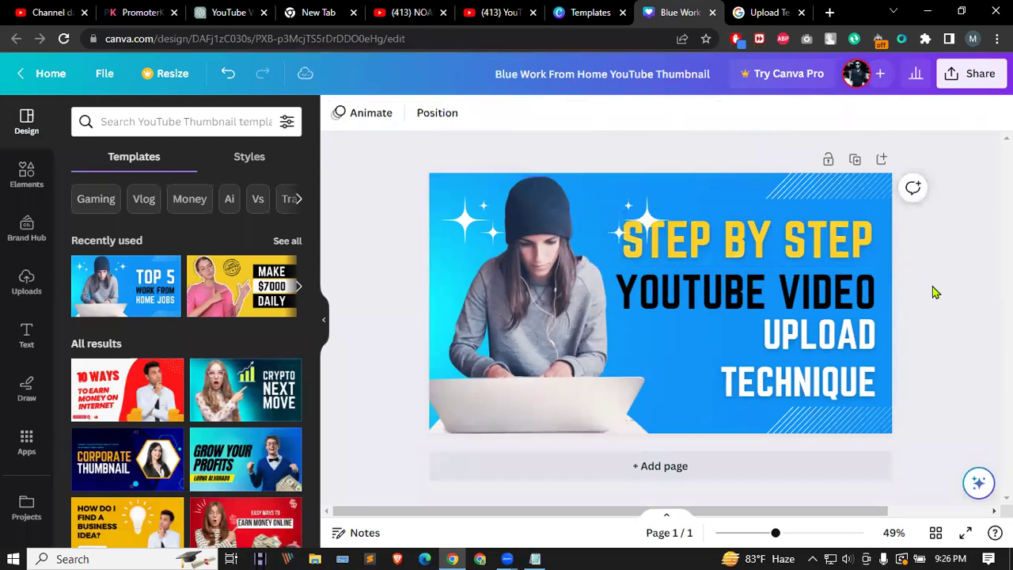
Step: Move the star cluster beside the heading slightly up and left, and send it backward one layer
drag(647, 222, 634, 205)
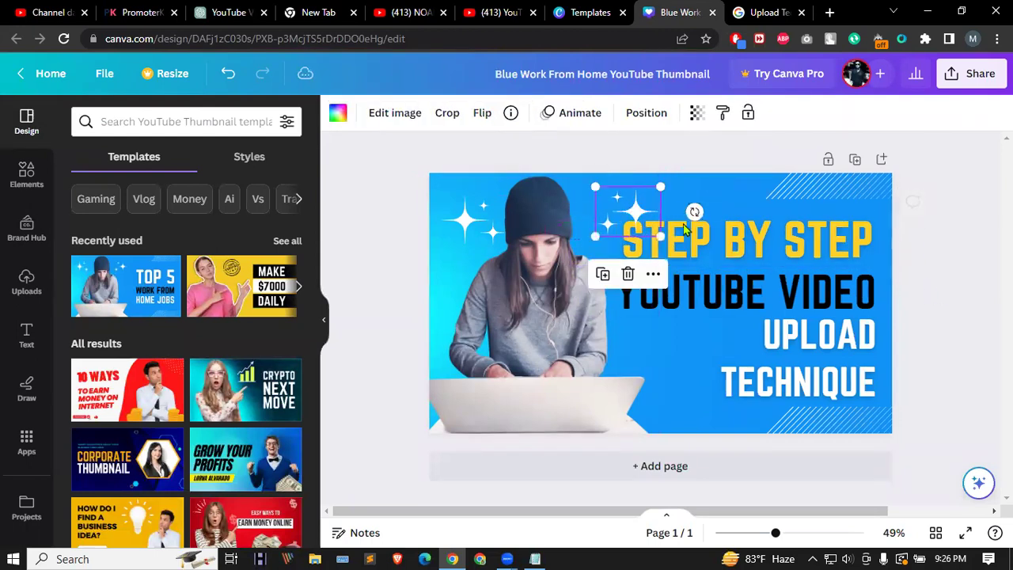
click(947, 250)
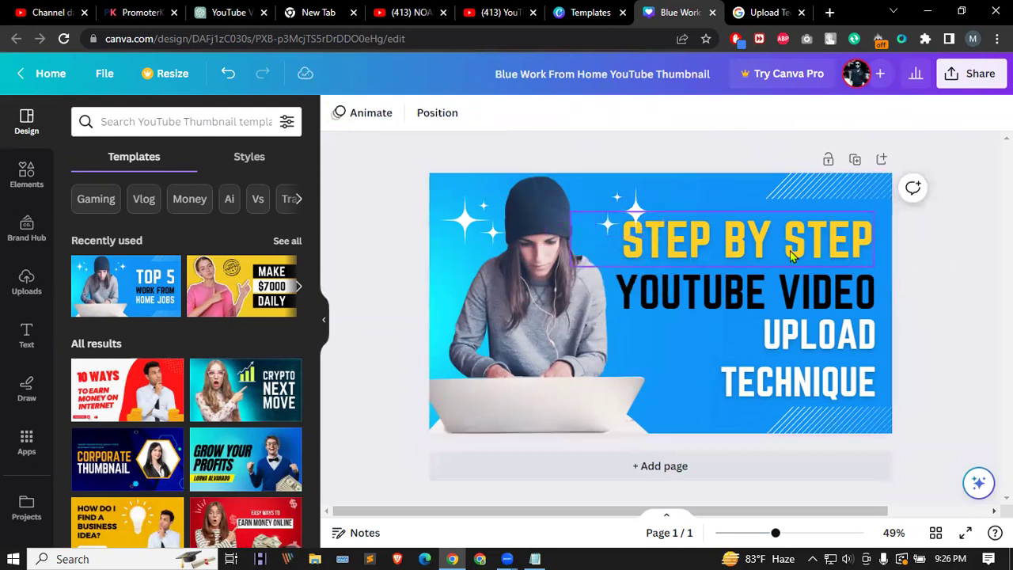
right_click(637, 209)
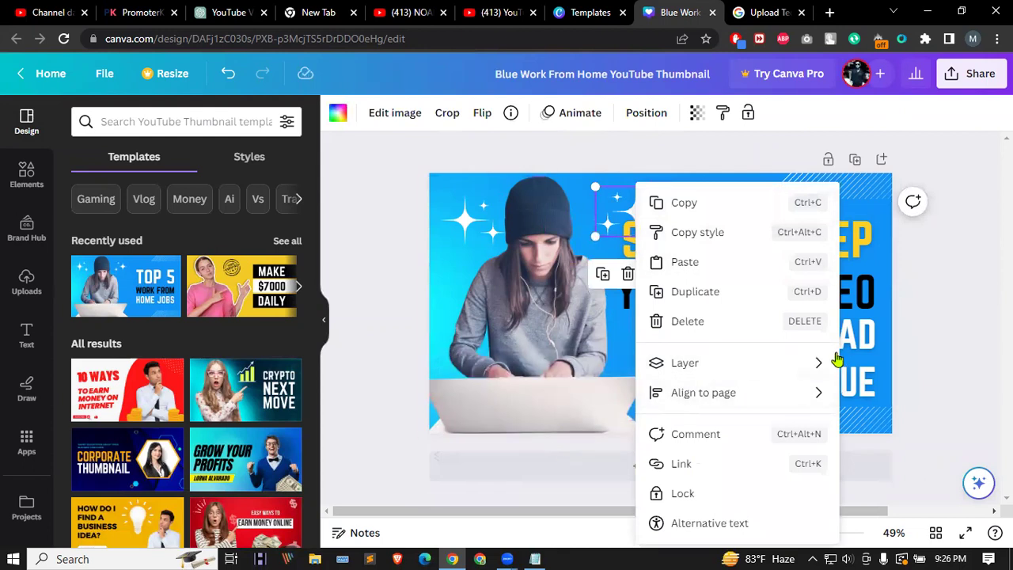
mouse_move(731, 363)
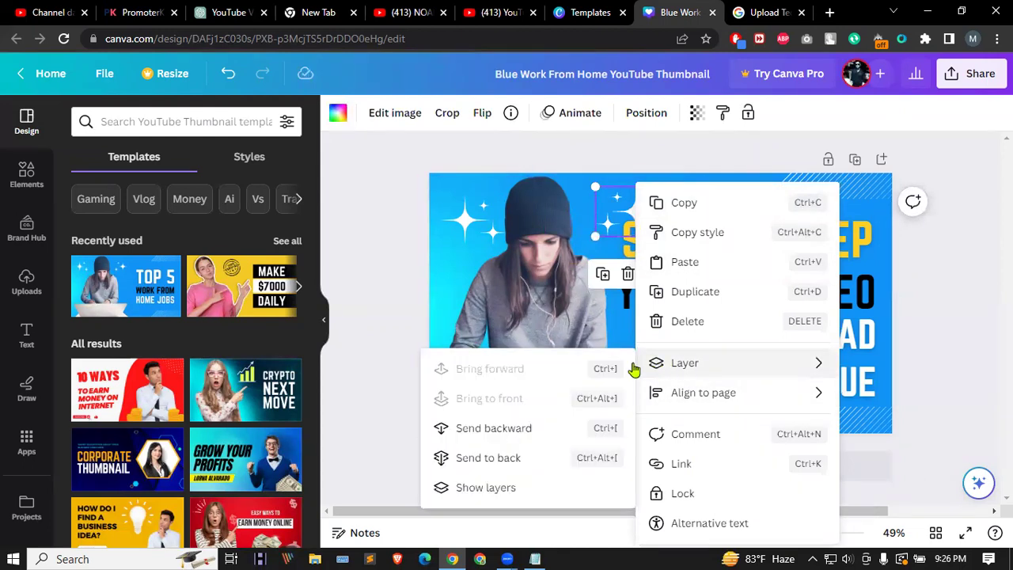
click(507, 428)
click(978, 248)
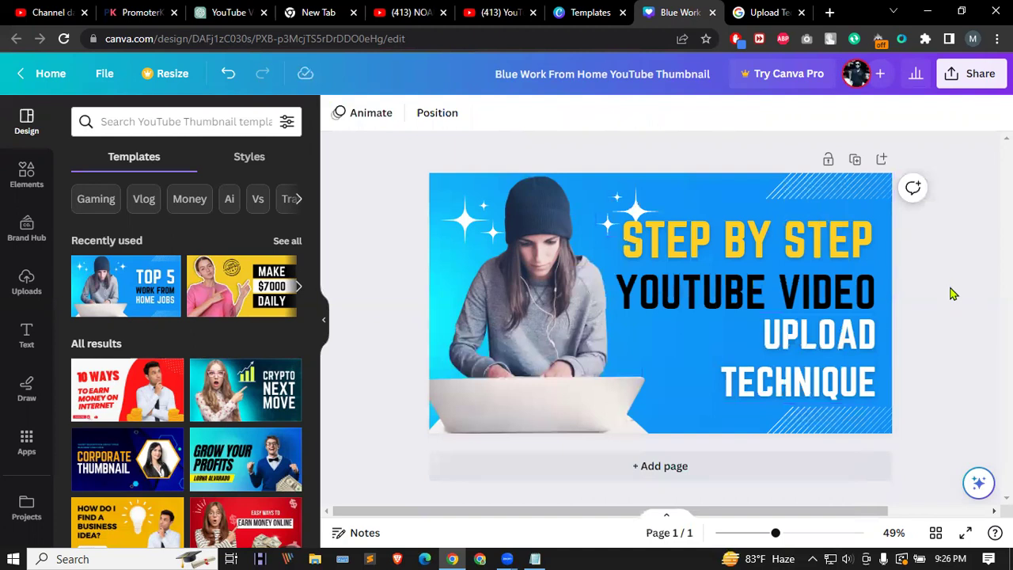
Step: Download the thumbnail as a JPG and save it in Documents > New folder under the suggested file name
click(969, 75)
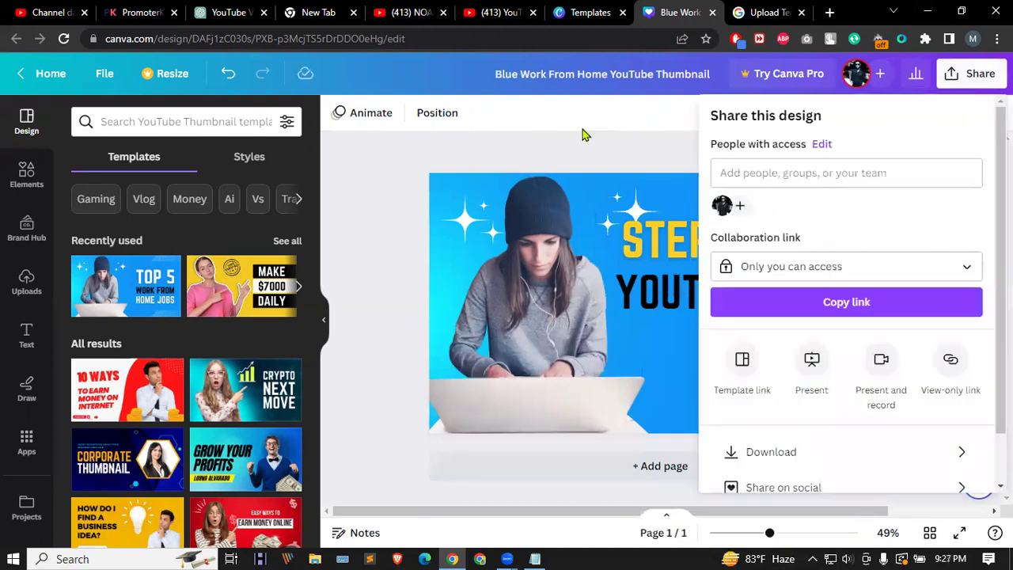
click(562, 144)
click(968, 74)
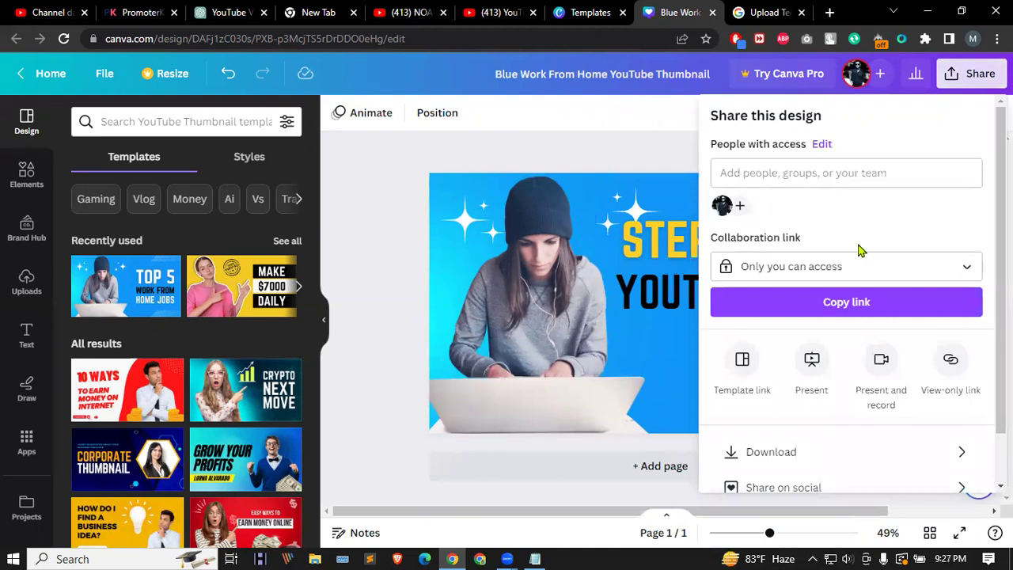
click(815, 453)
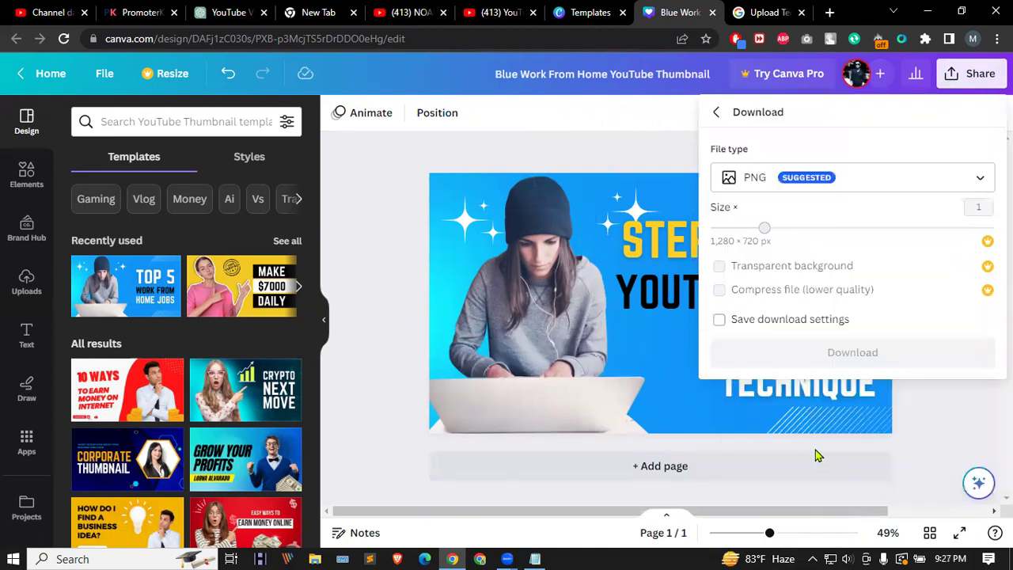
click(830, 184)
click(814, 237)
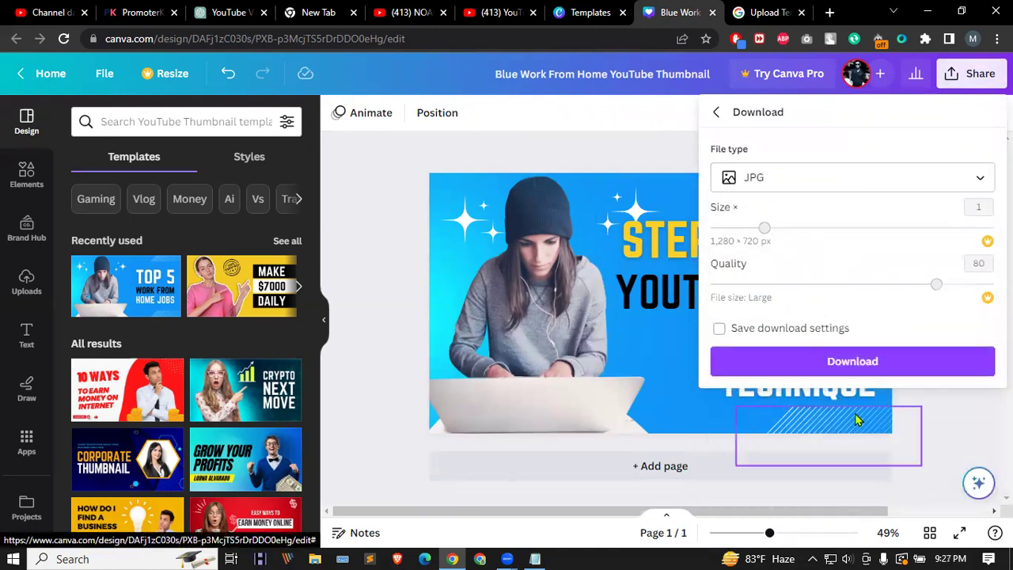
click(870, 366)
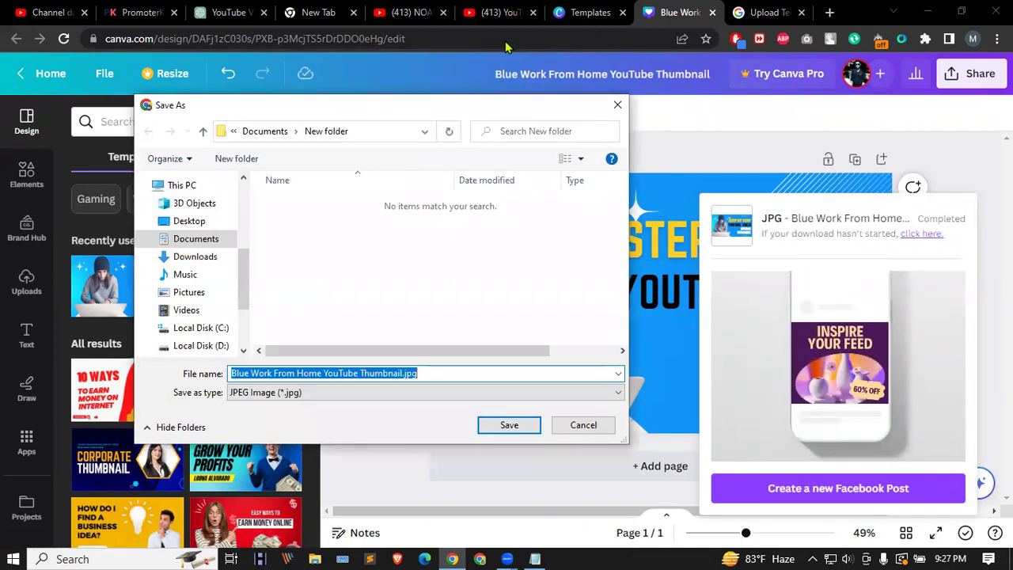
click(516, 425)
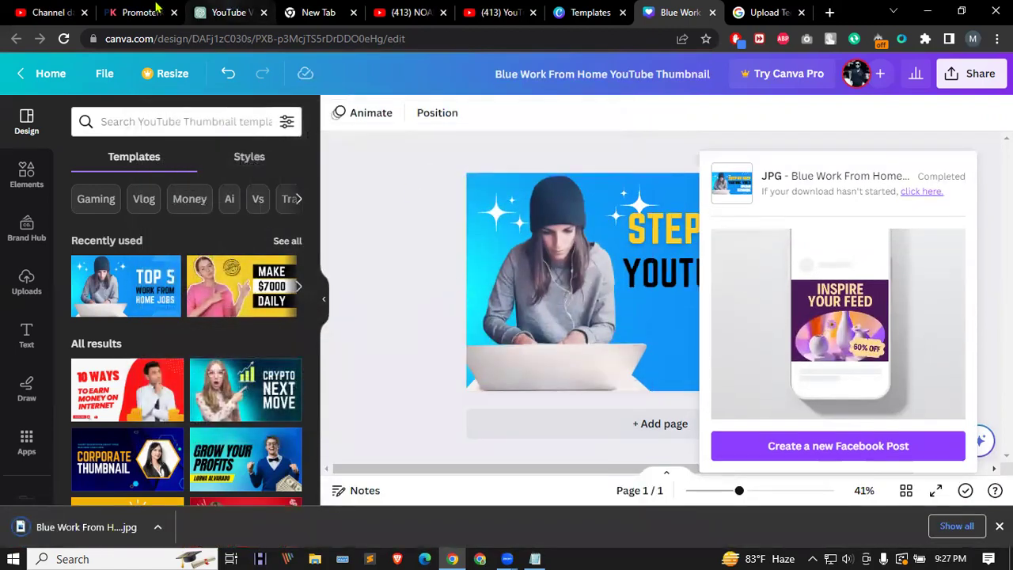
Step: Switch to the YouTube Studio upload, copy the video's title, and show the downloaded thumbnail in its folder
click(51, 12)
scroll(351, 237, up, 5)
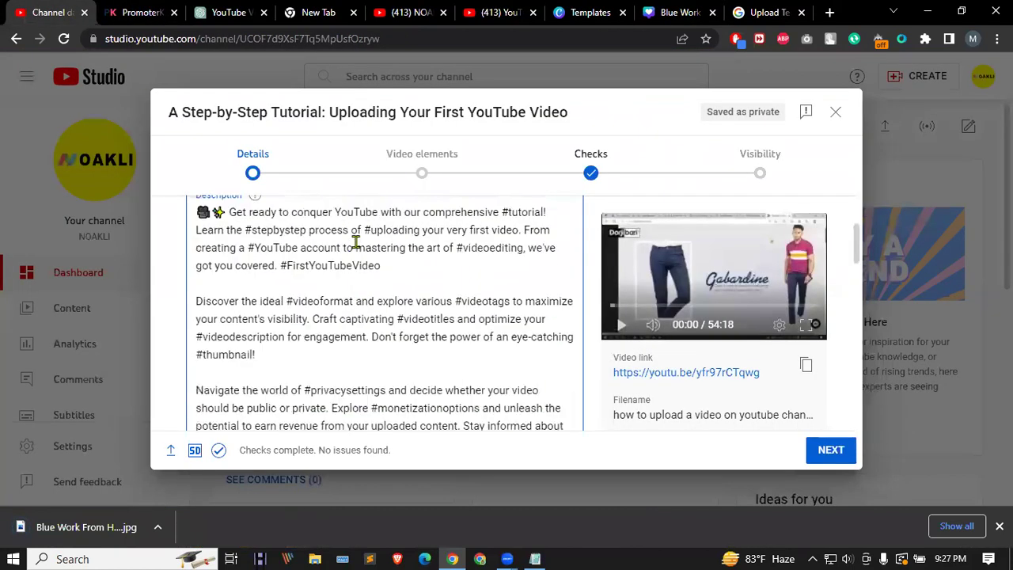
triple_click(379, 270)
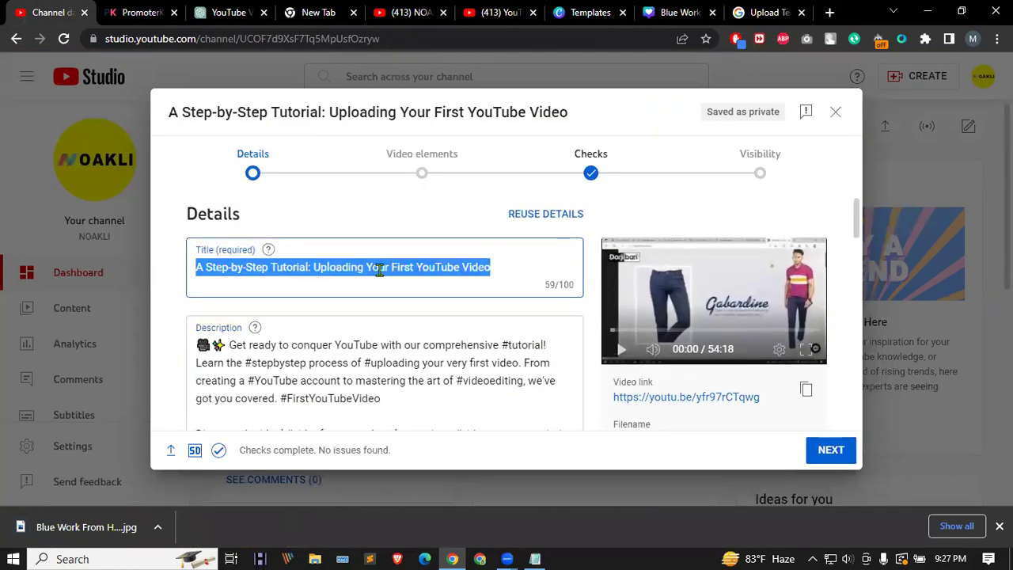
click(156, 526)
click(197, 475)
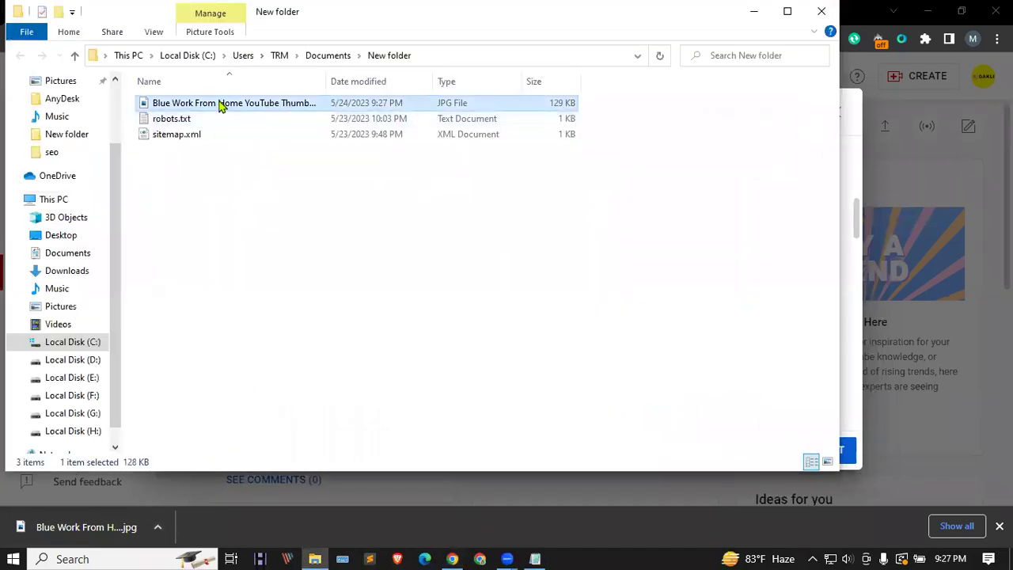
Step: Preview the downloaded thumbnail, and rename the file "A Step-by-Step Tutorial Uploading Your First YouTube Video.jpg"
right_click(210, 101)
key(Escape)
double_click(212, 104)
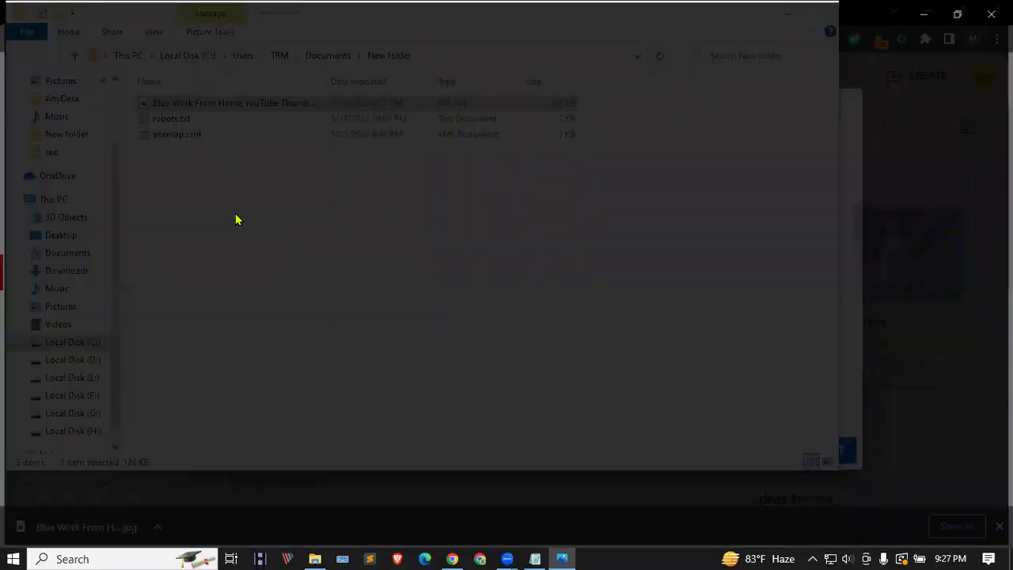
click(996, 11)
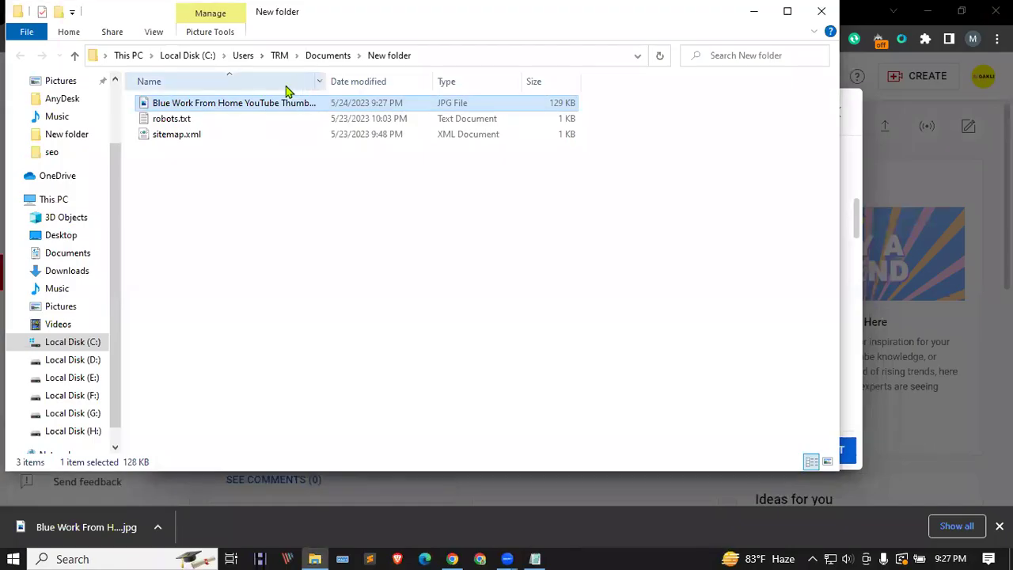
click(226, 104)
text(A Step-by-Step Tutorial Uploading Your First YouTube Video)
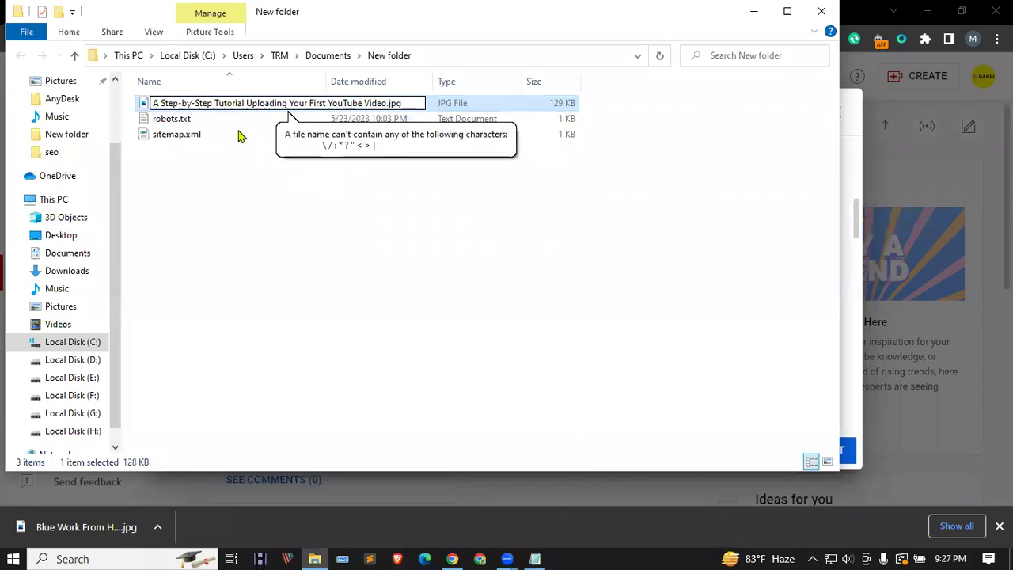
key(Return)
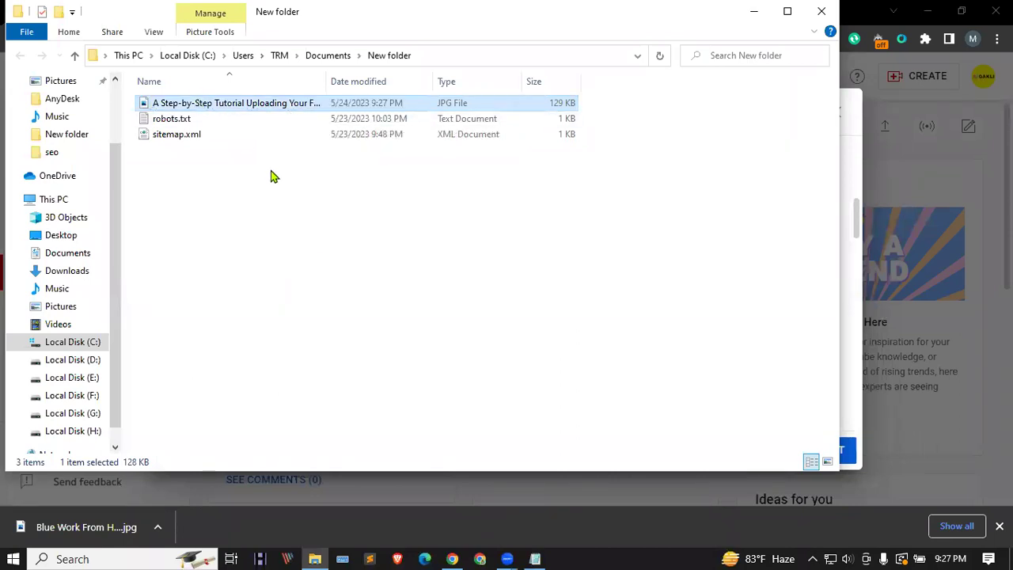
click(305, 210)
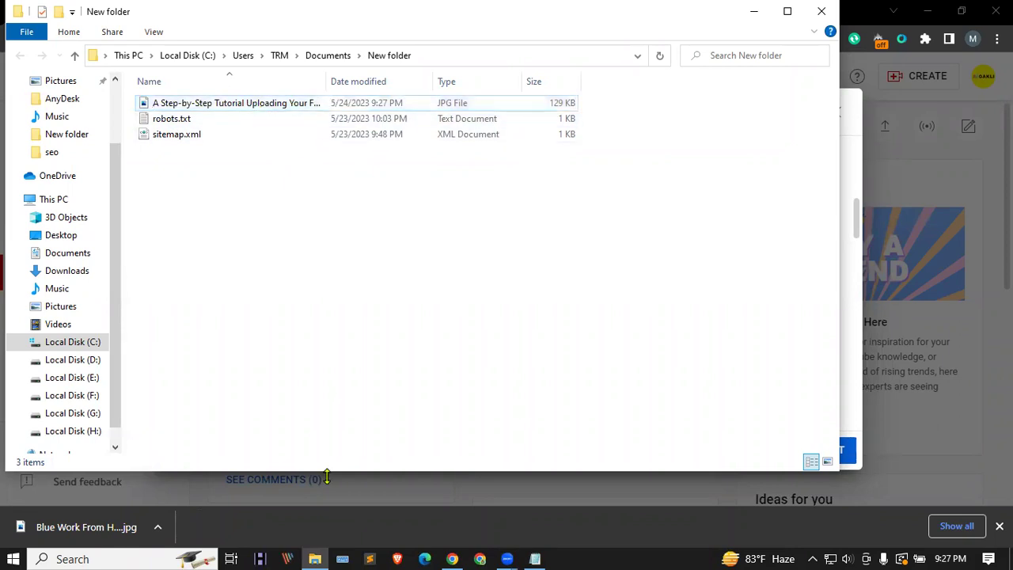
Step: In the thumbnail file's detailed properties, set both Title and Subject to "A Step-by-Step Tutorial Uploading Your First YouTube Video"
click(233, 109)
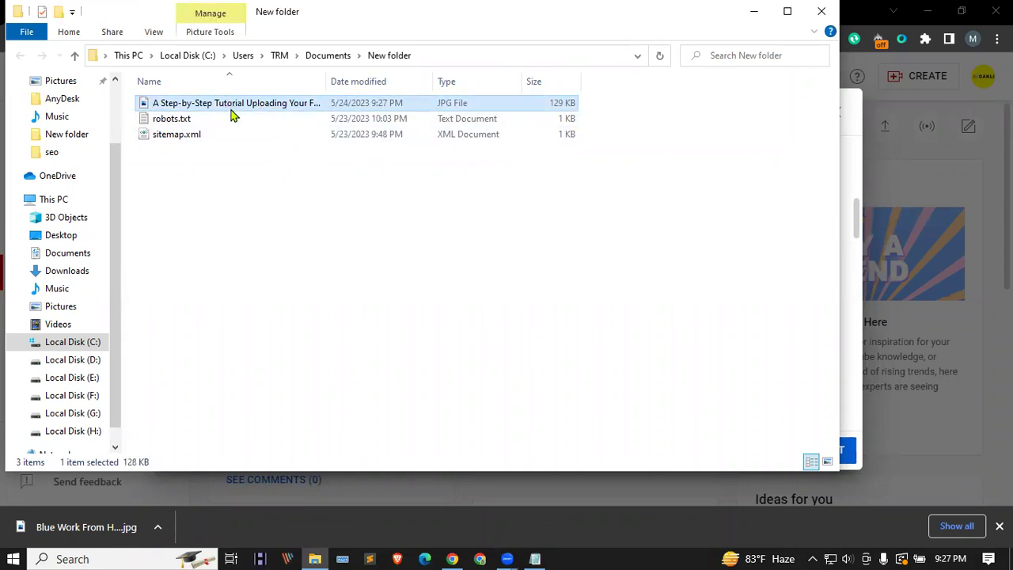
right_click(233, 110)
click(296, 536)
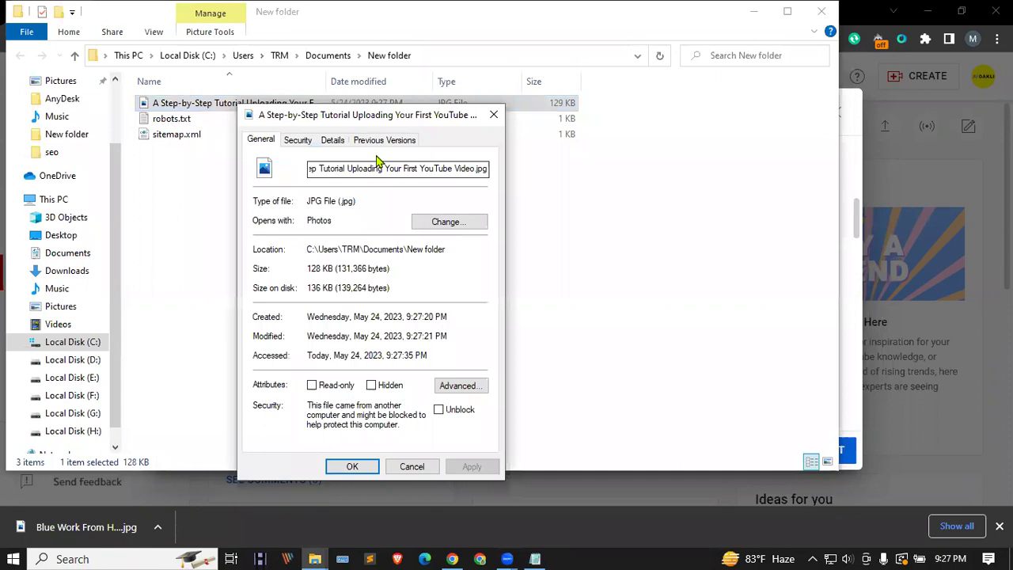
click(333, 140)
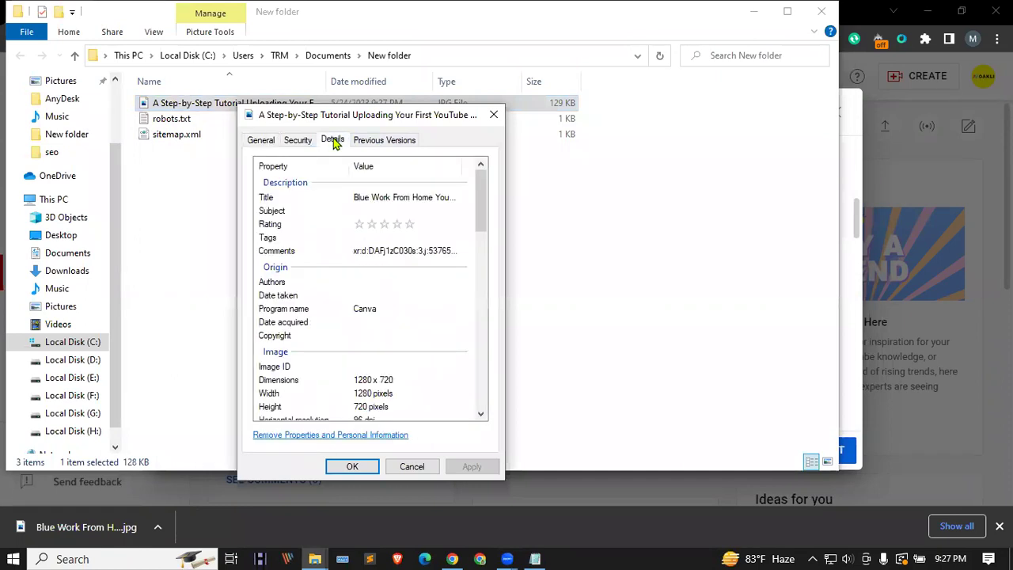
click(395, 202)
key(ctrl+v)
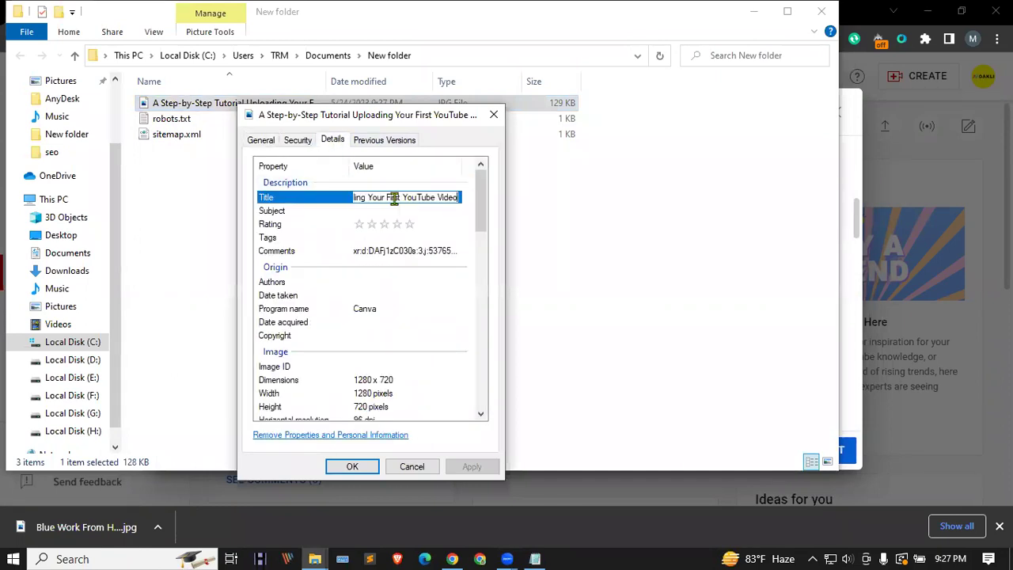
key(Return)
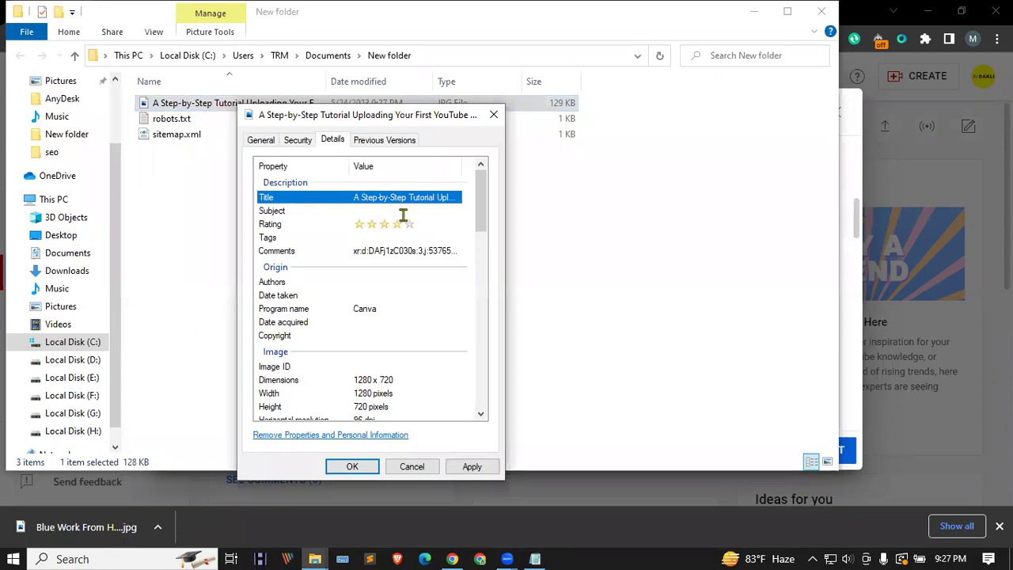
click(404, 210)
key(ctrl+v)
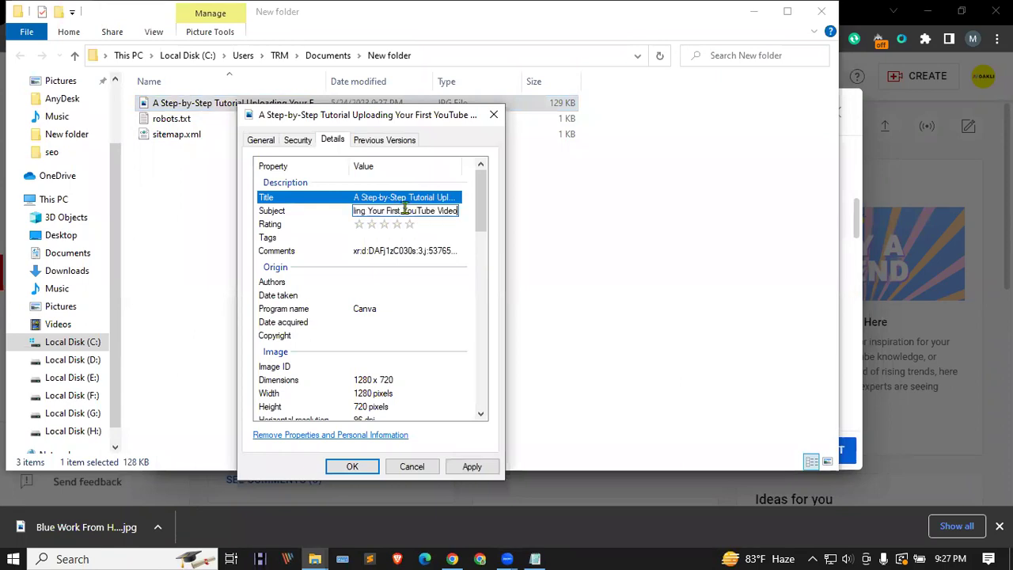
key(Return)
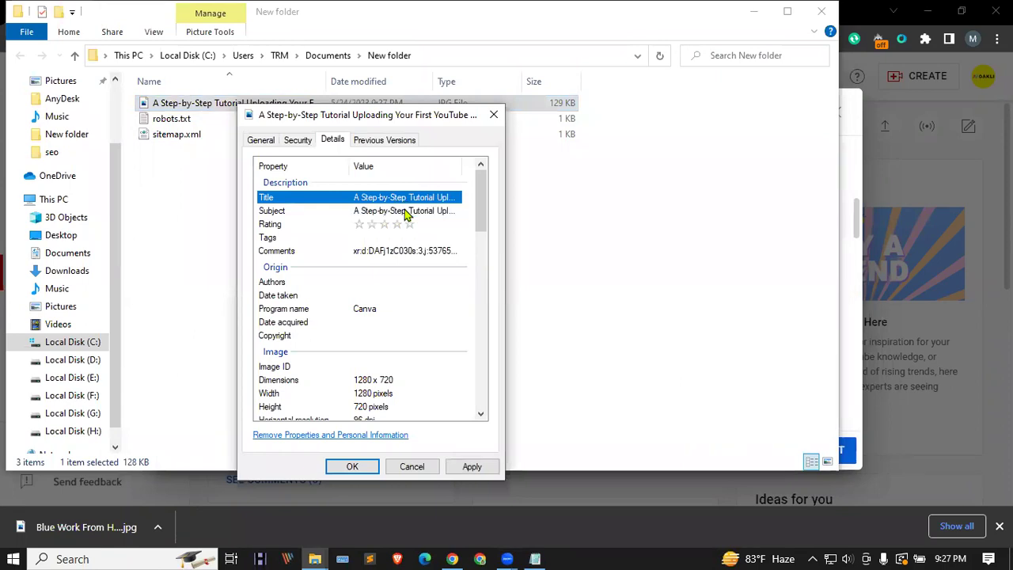
Step: Set the thumbnail file's Rating to five stars, and switch to the Chrome window
click(408, 237)
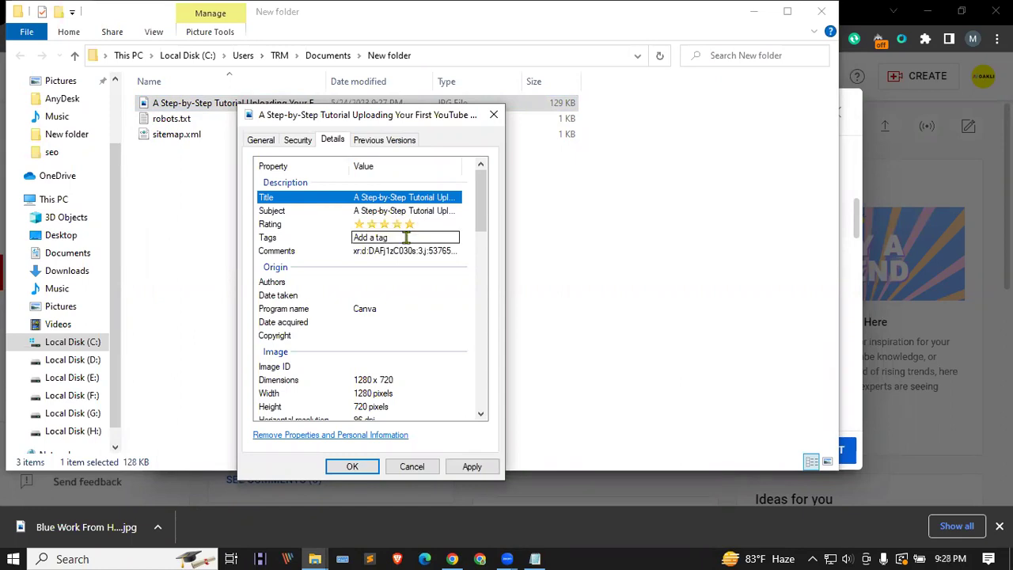
key(Escape)
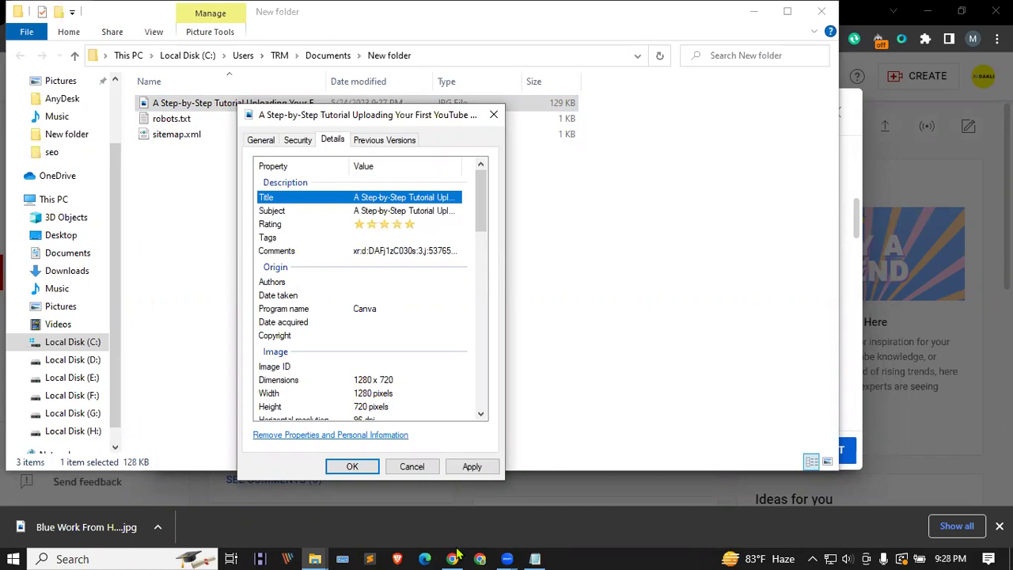
key(alt+Tab)
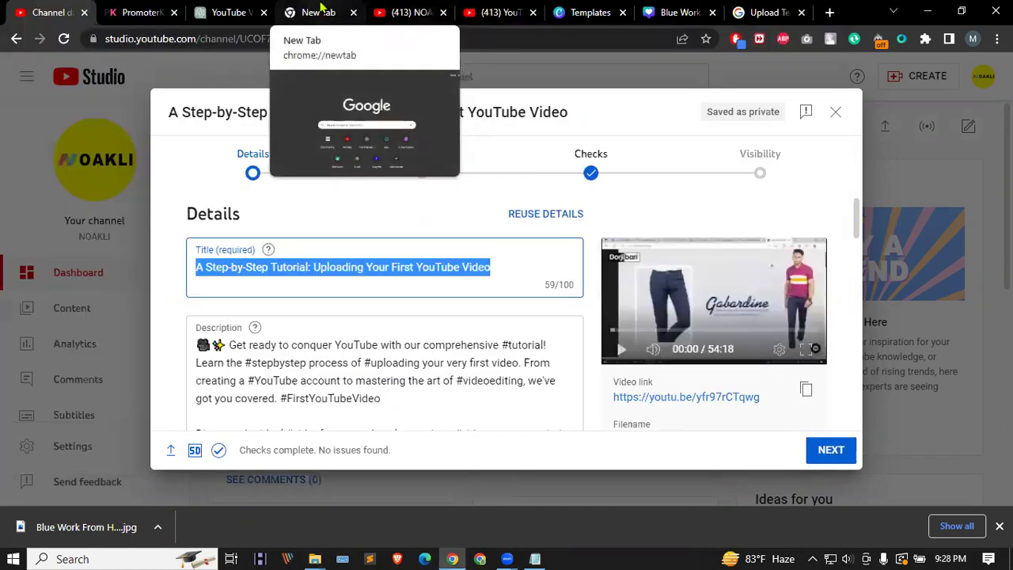
click(238, 12)
click(330, 7)
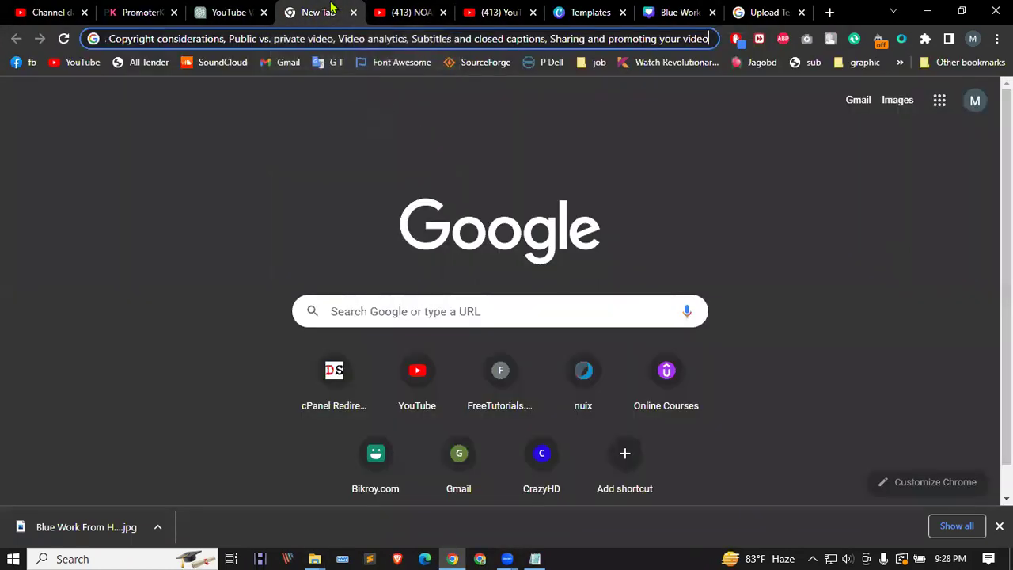
click(347, 38)
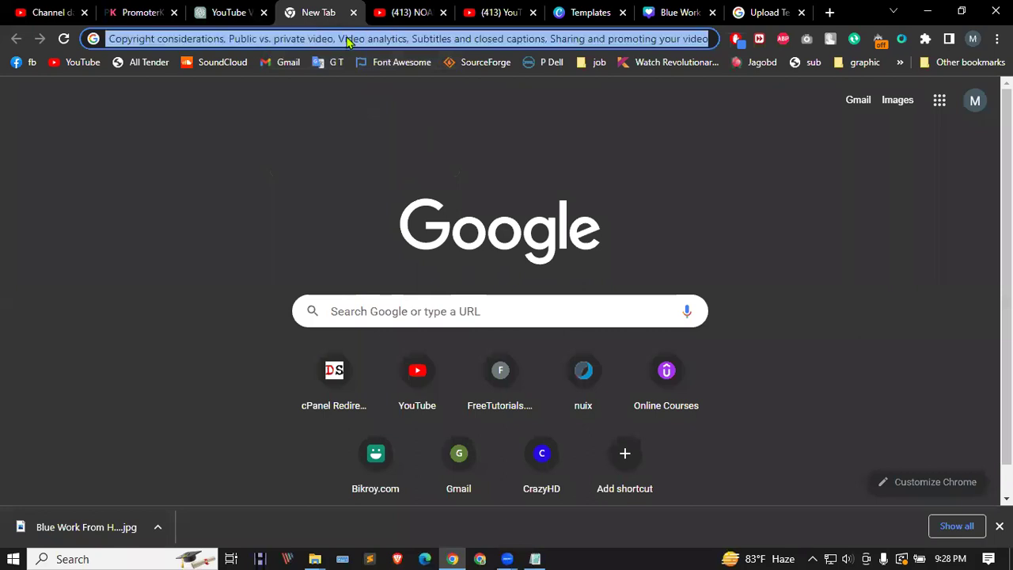
click(230, 11)
click(363, 448)
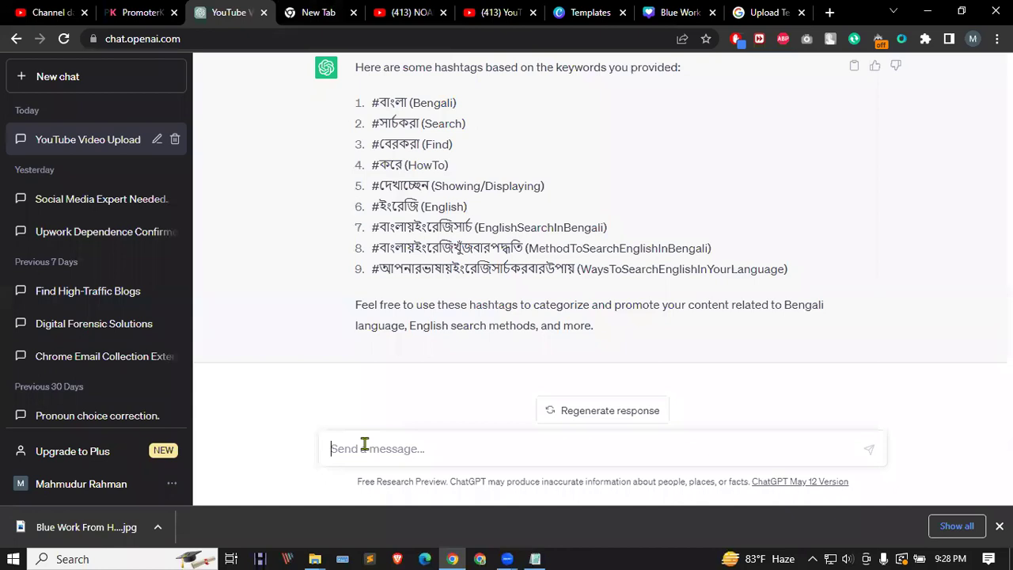
text(YouTube, Video uploading, Tutorial, Step-by-step, First YouTube video, Uploading process, Creating a YouTube account, Video format, Video editing, Video description, Video title, Video tags, Thumbnail, Privacy settings, Monetization options, Copyright considerations, Public vs. private video, Video analytics, Subtitles and closed captions, Sharing and promoting your video)
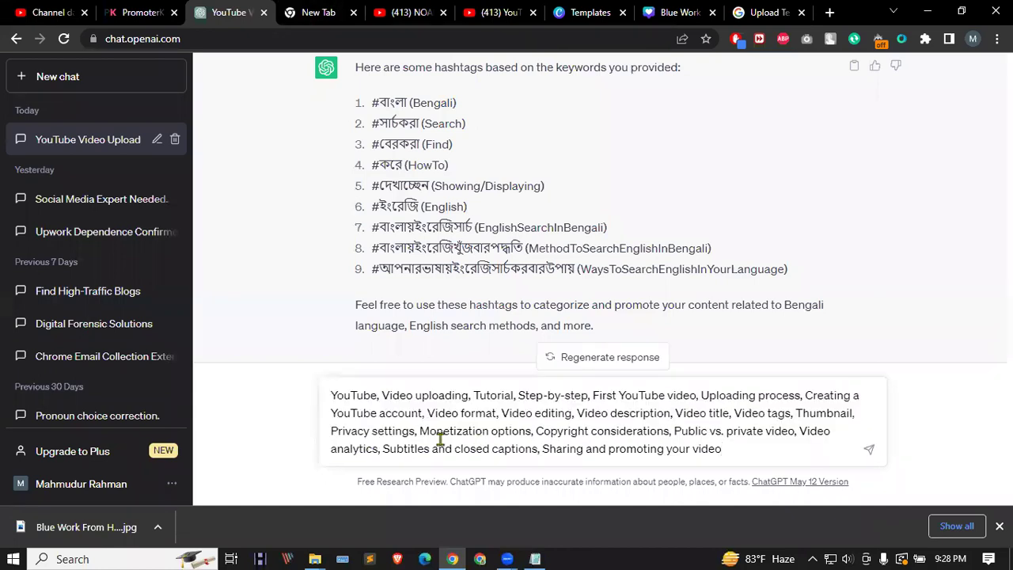
scroll(372, 206, up, 3)
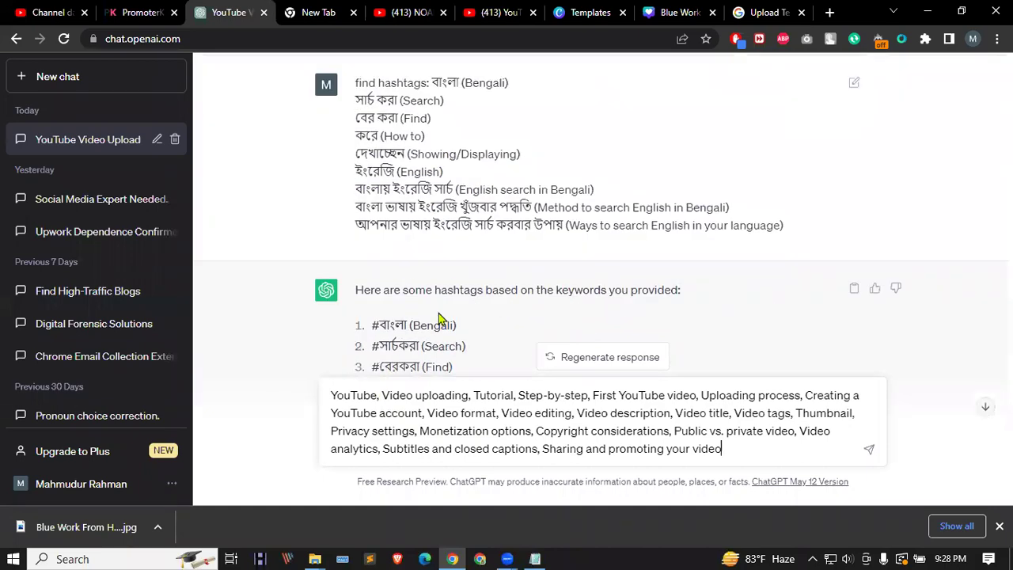
key(ctrl+a)
key(BackSpace)
Step: Copy the 20-item keyword list from the earlier ChatGPT reply into the empty message box
scroll(437, 320, up, 8)
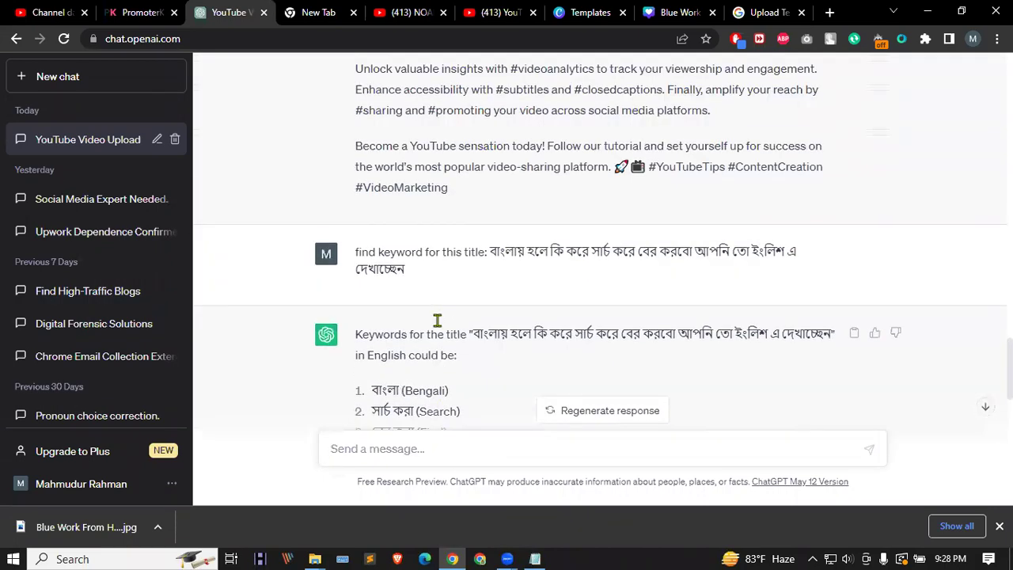
scroll(436, 323, down, 3)
scroll(441, 316, up, 5)
scroll(441, 316, up, 10)
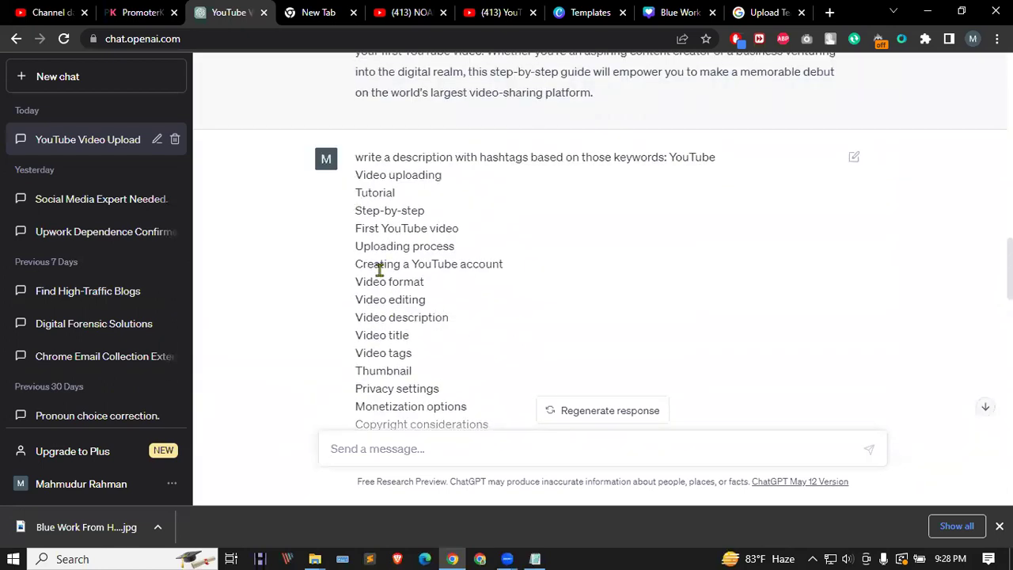
scroll(380, 265, up, 1)
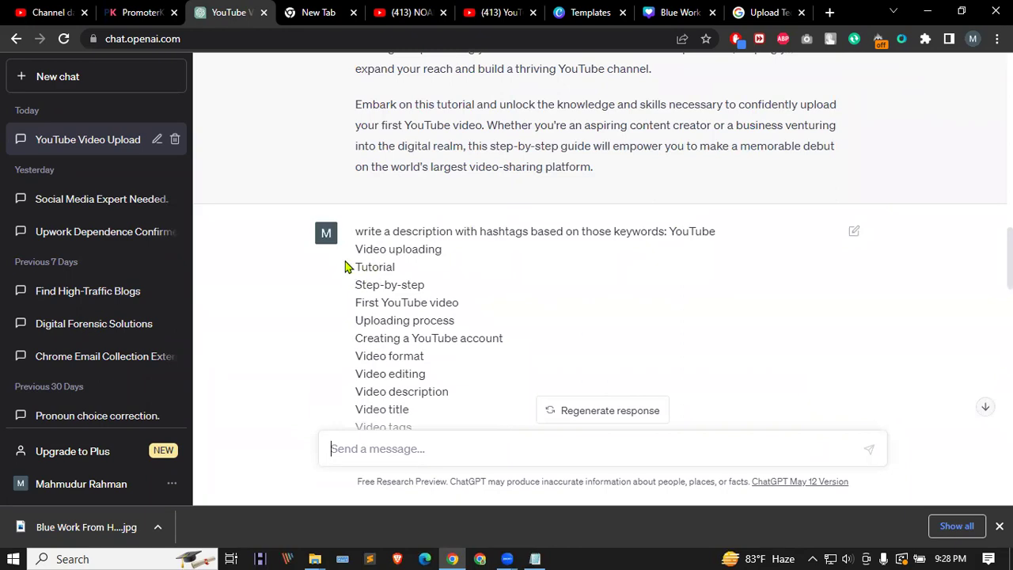
scroll(345, 266, down, 2)
scroll(345, 267, up, 10)
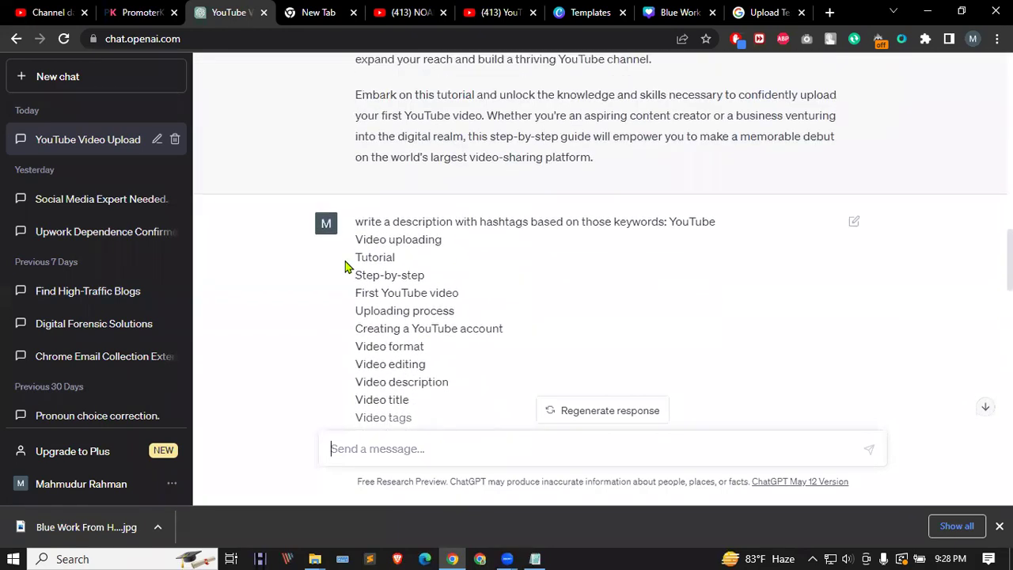
scroll(349, 267, up, 6)
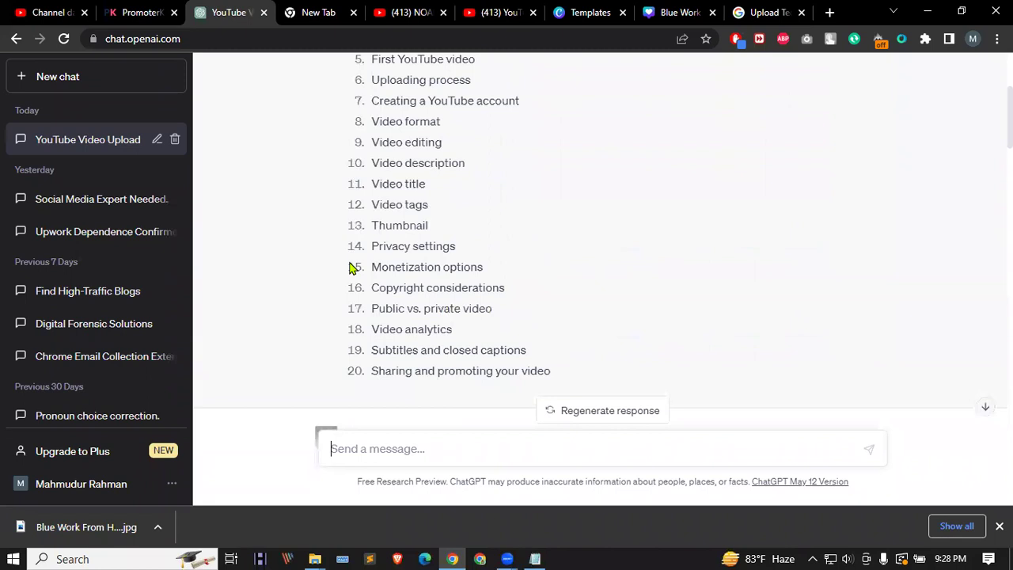
drag(372, 137, 554, 307)
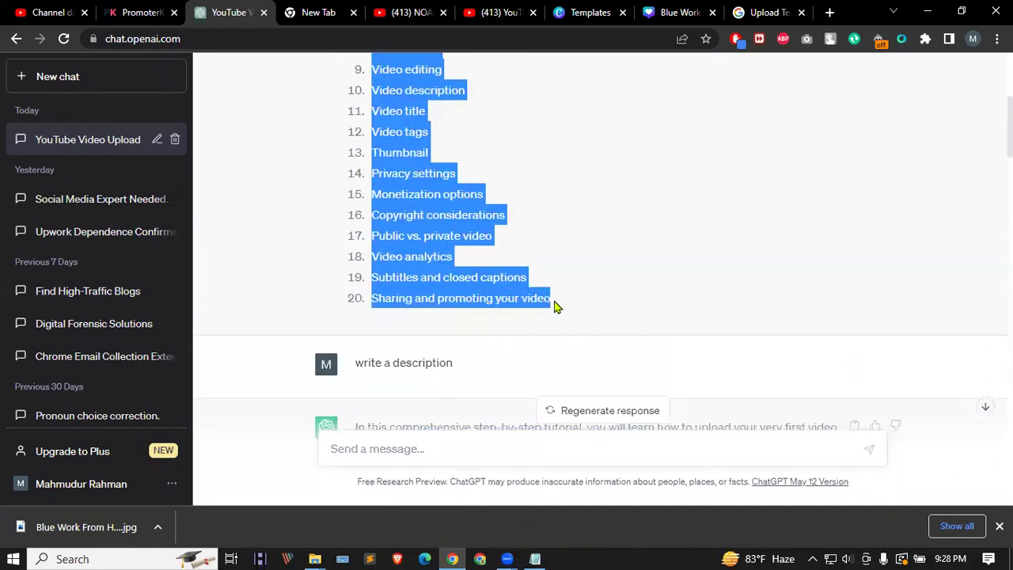
click(380, 444)
key(ctrl+v)
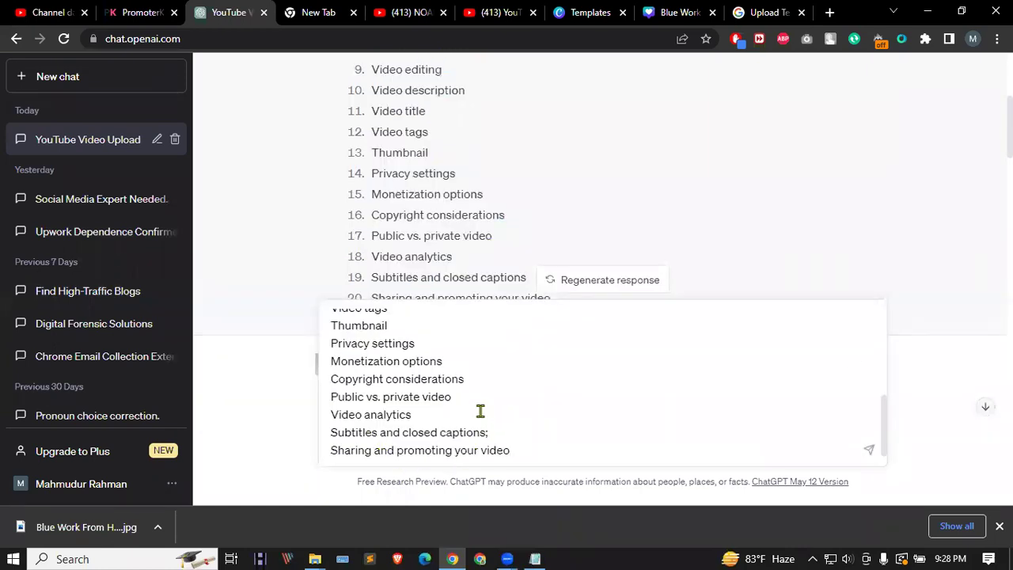
Step: Add a semicolon after each keyword in the message box, from "Video analytics" back up to "YouTube"
click(455, 416)
text(;)
click(463, 396)
text(;)
click(488, 380)
text(;)
click(480, 361)
text(;)
click(456, 341)
text(;;)
scroll(443, 388, up, 1)
click(405, 381)
text(;)
click(408, 363)
text(;)
click(442, 346)
text(;)
click(445, 326)
text(;)
click(439, 313)
text(;)
scroll(455, 405, up, 1)
scroll(455, 405, up, 2)
click(500, 421)
text(;)
click(463, 409)
text(;)
click(465, 387)
text(;)
click(430, 364)
text(;)
click(424, 354)
text(;)
click(440, 338)
text(;;)
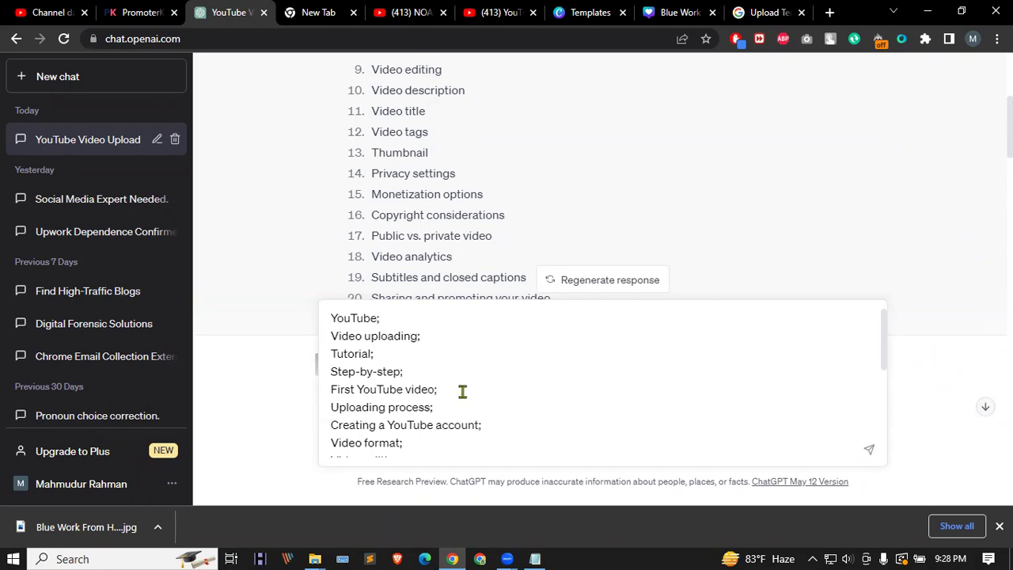
Step: Copy the semicolon-separated keyword list and enter it as the Tags in the thumbnail file's properties
key(ctrl+a)
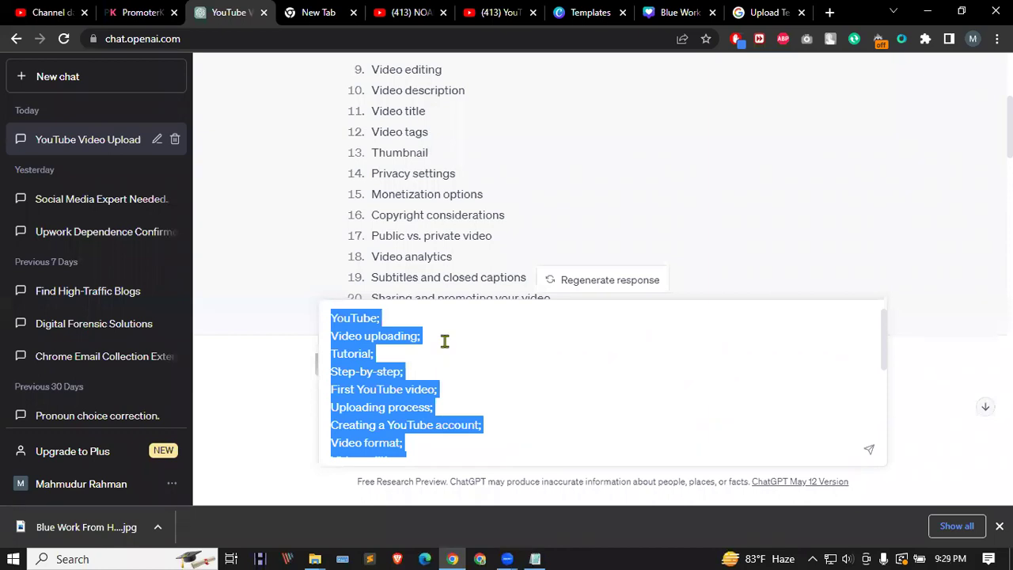
click(52, 12)
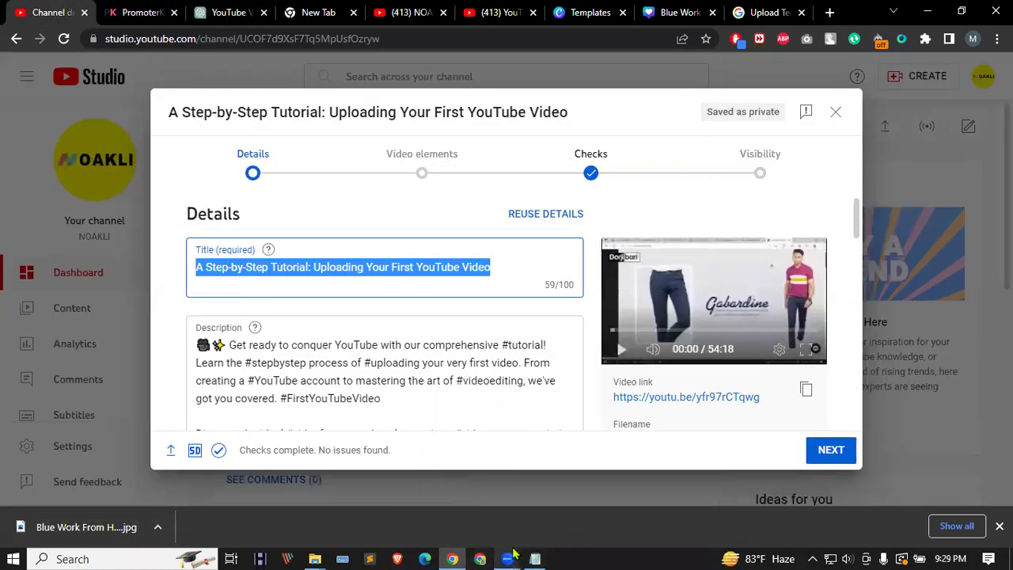
mouse_move(314, 559)
click(384, 503)
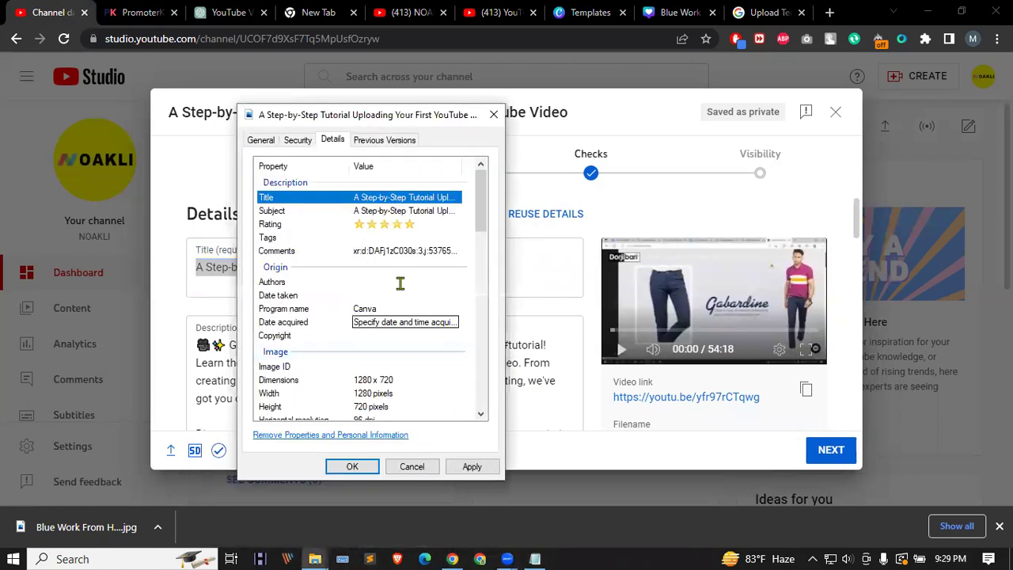
click(396, 239)
key(ctrl+v)
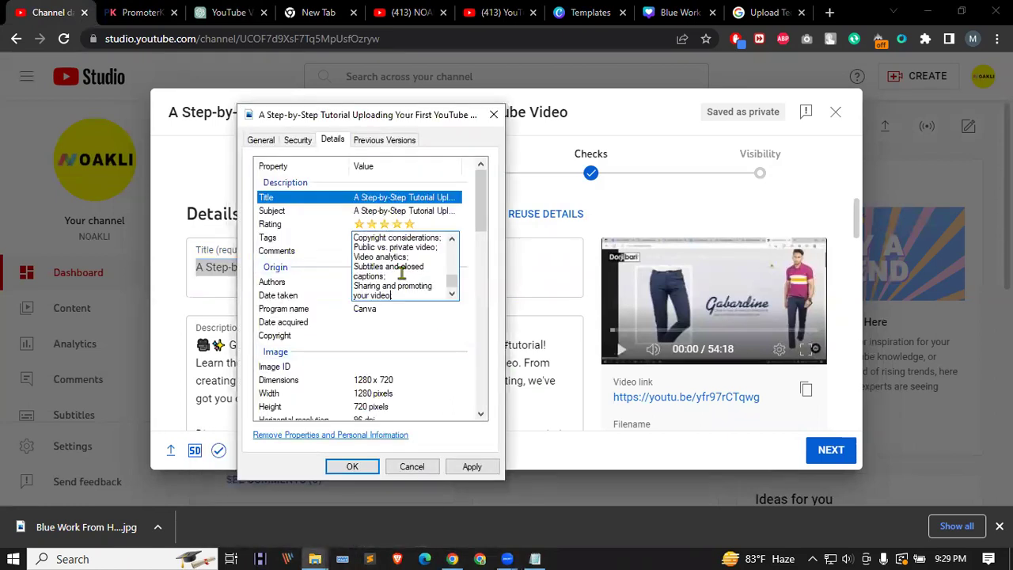
key(Return)
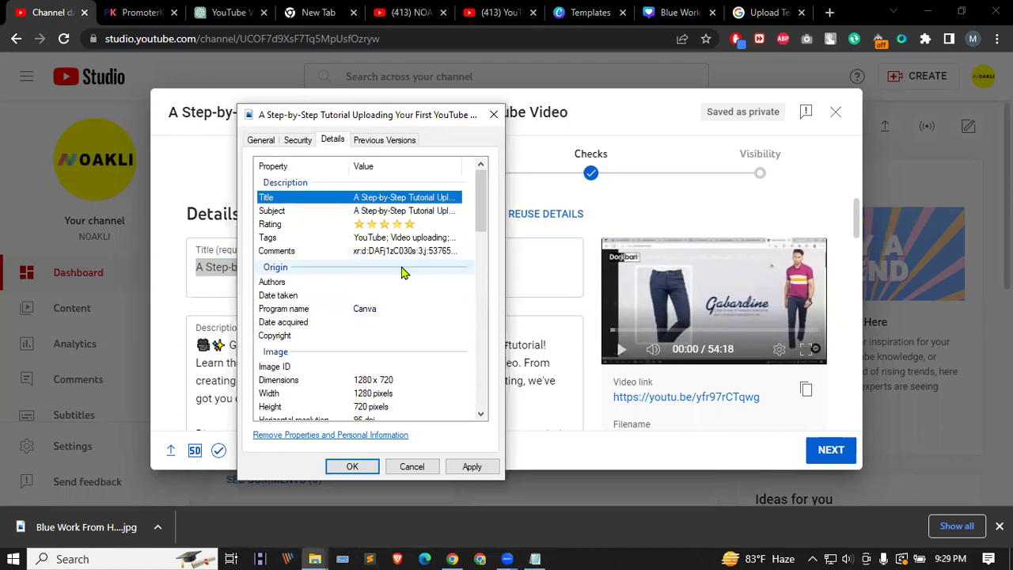
Step: Switch to the YouTube Studio upload and copy the video's entire description
click(409, 250)
key(Return)
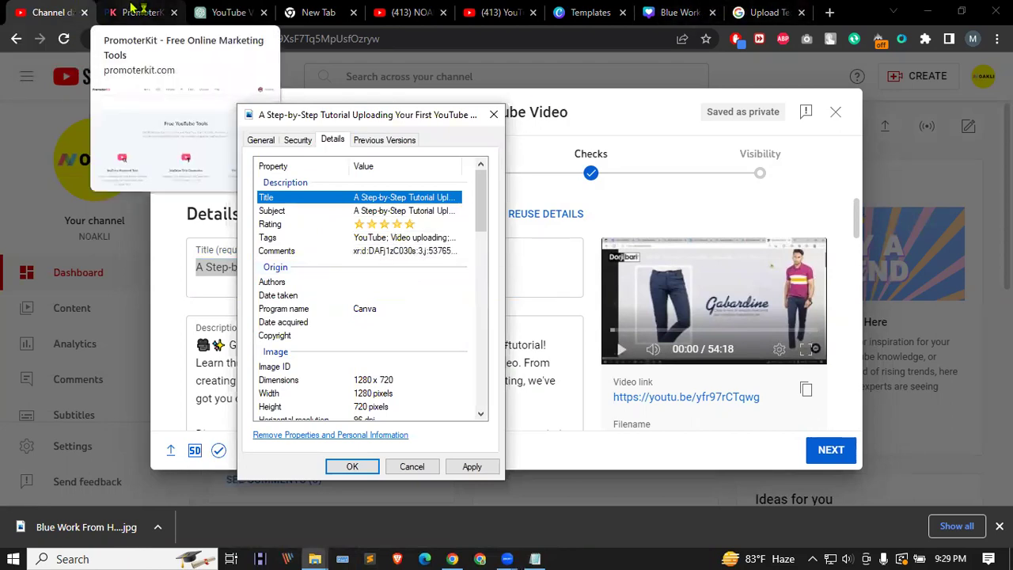
click(411, 466)
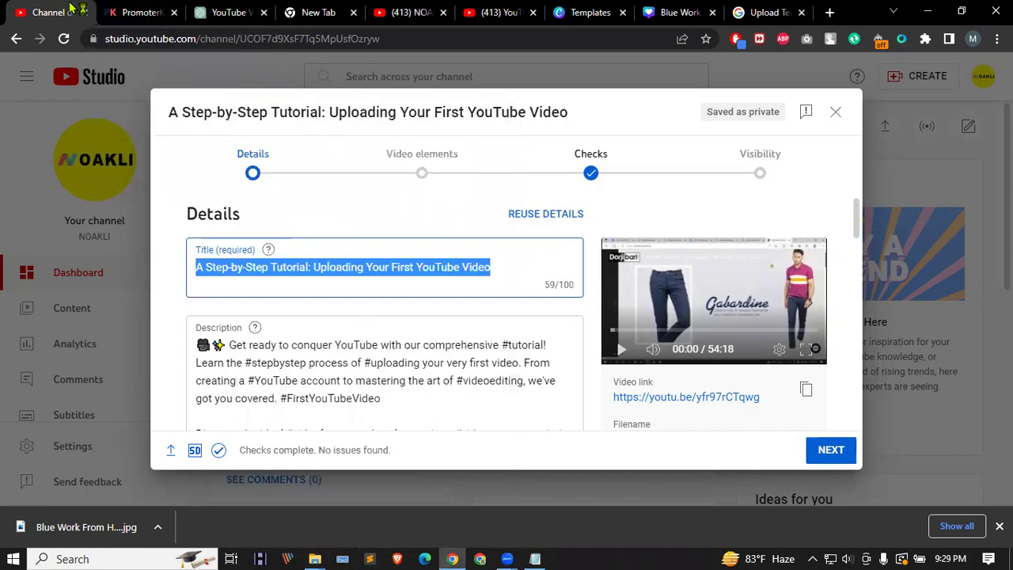
click(312, 368)
key(ctrl+a)
right_click(314, 369)
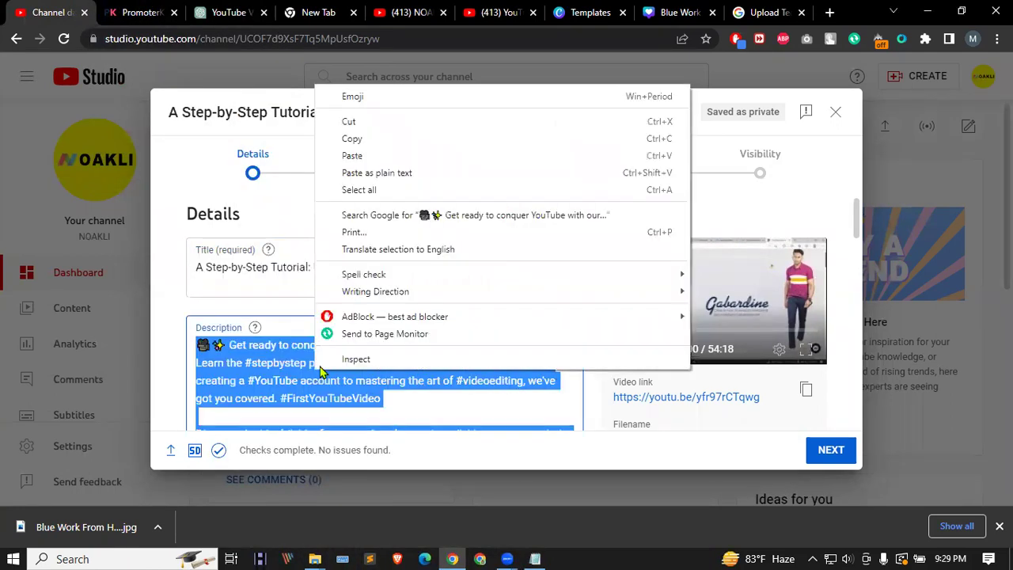
click(366, 143)
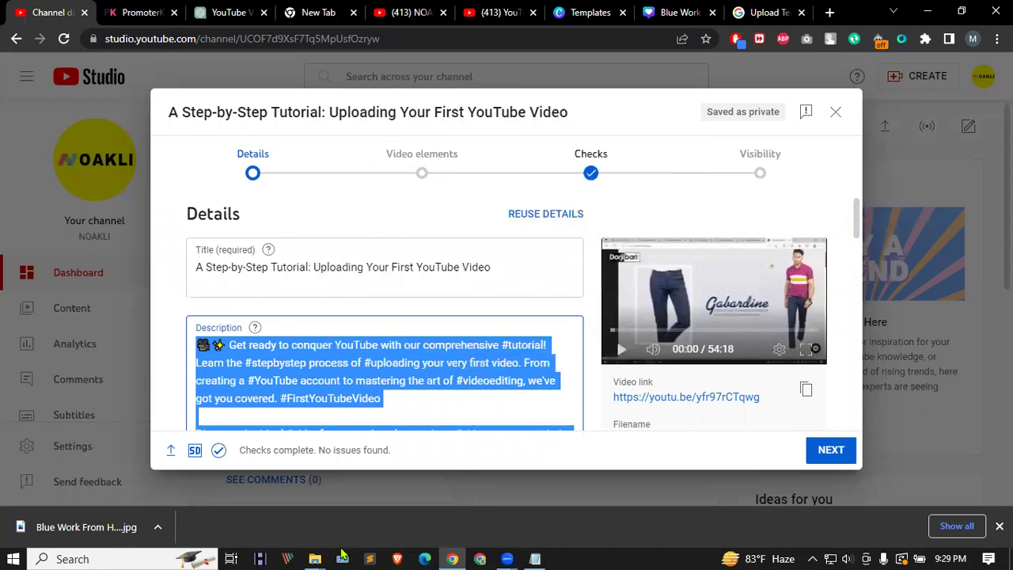
Step: Replace the thumbnail file's Comments with the copied video description, and save and close its properties
click(320, 557)
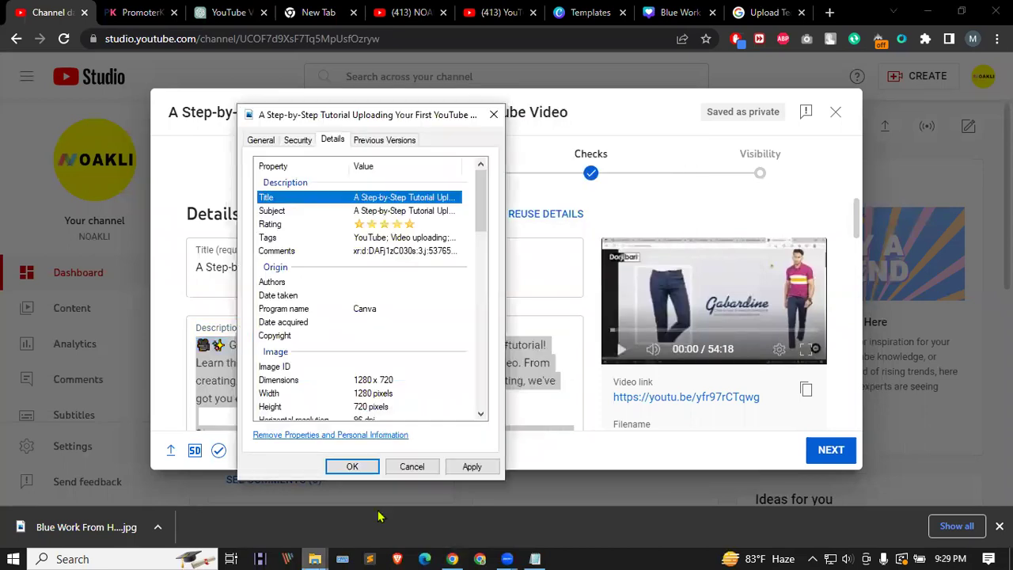
click(375, 250)
key(ctrl+v)
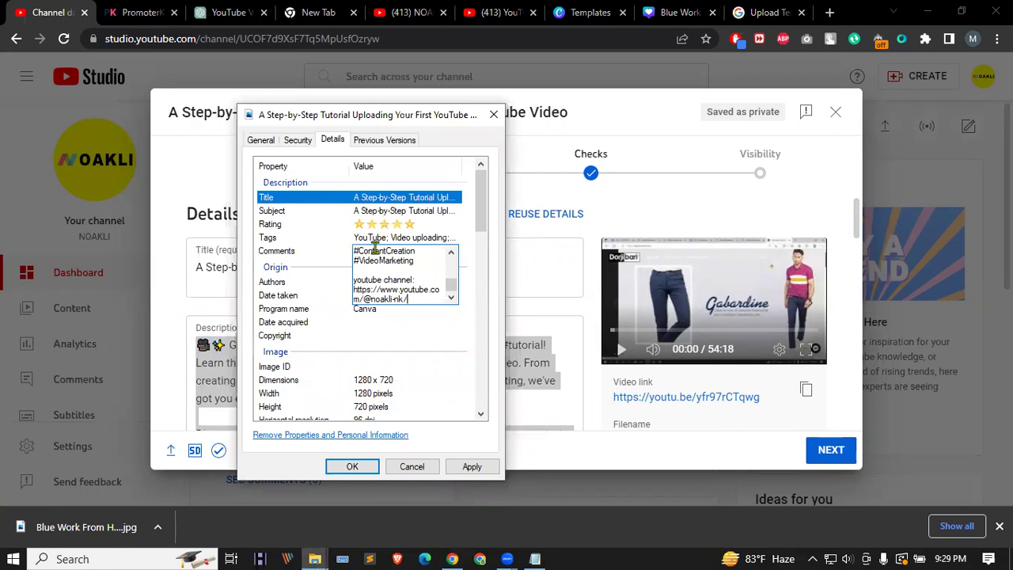
key(Return)
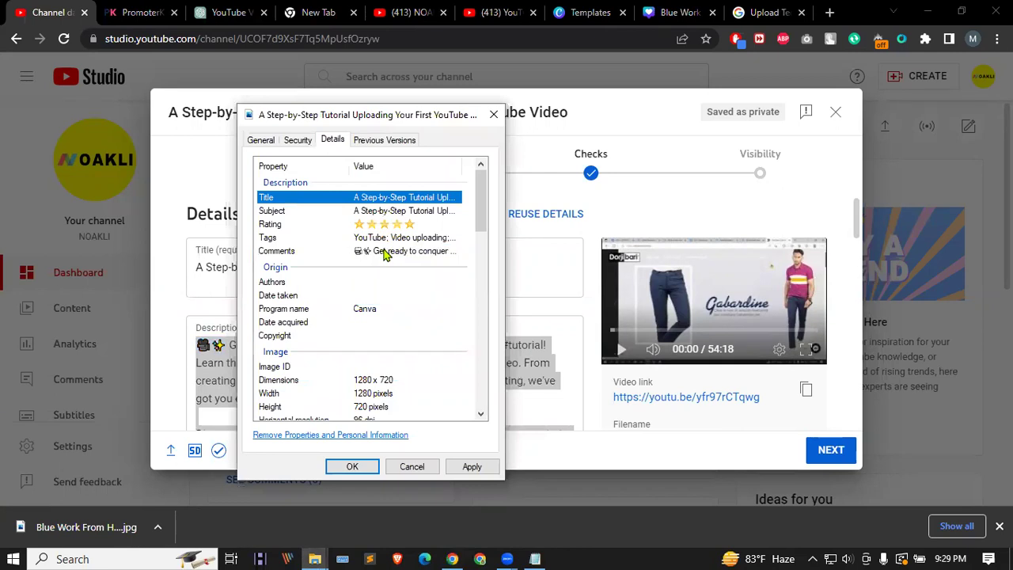
click(471, 469)
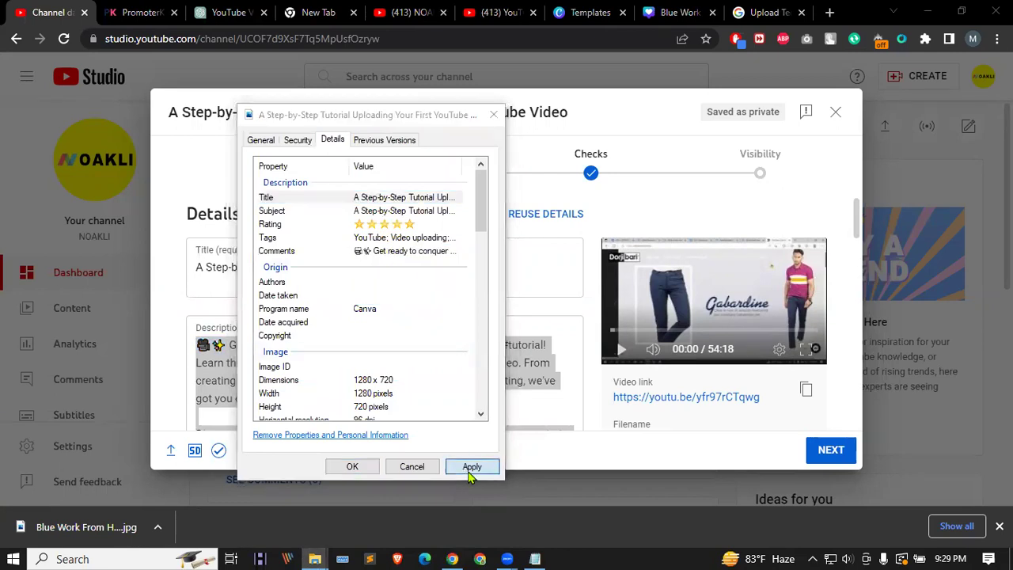
click(352, 466)
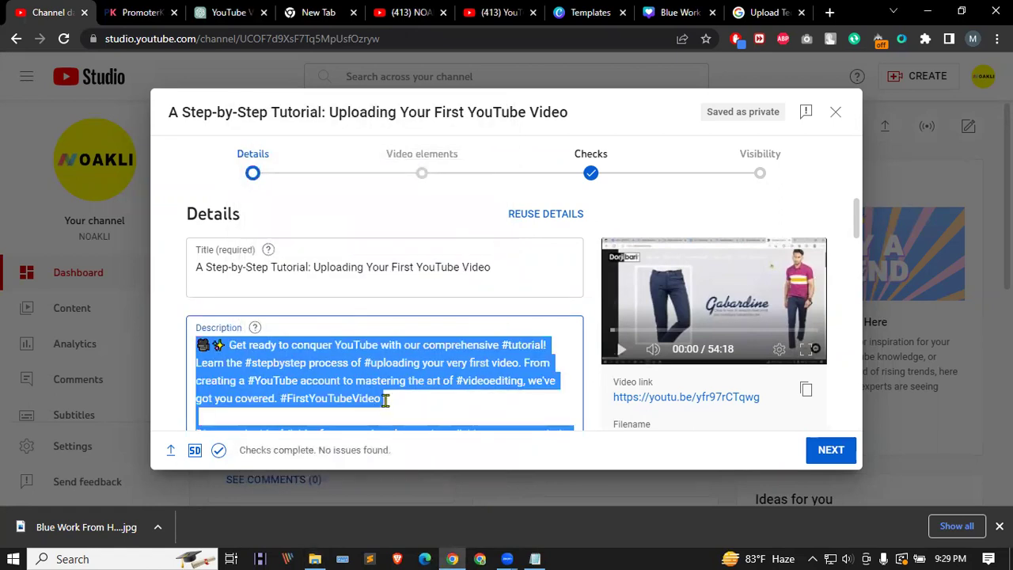
scroll(334, 340, down, 10)
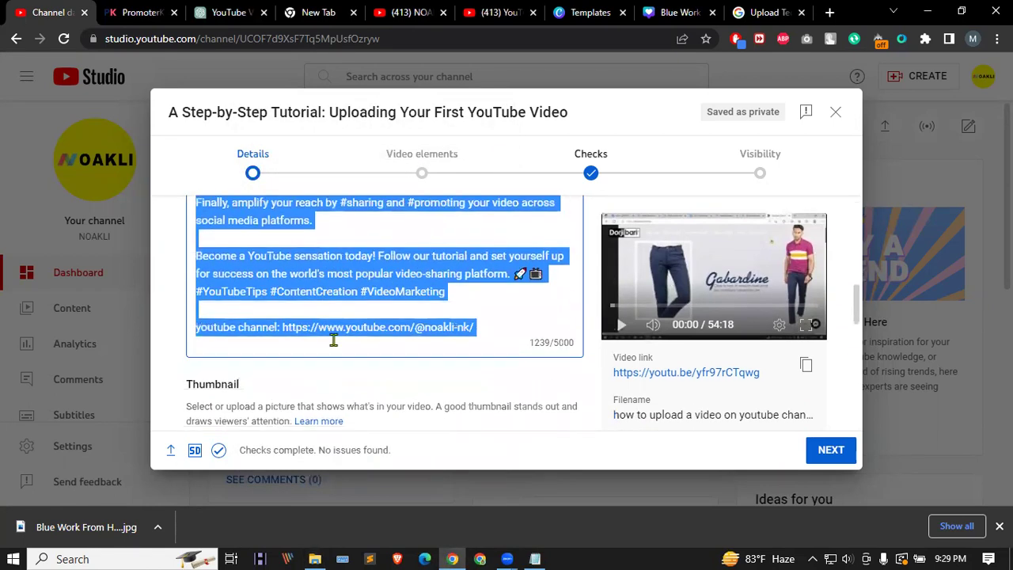
click(235, 238)
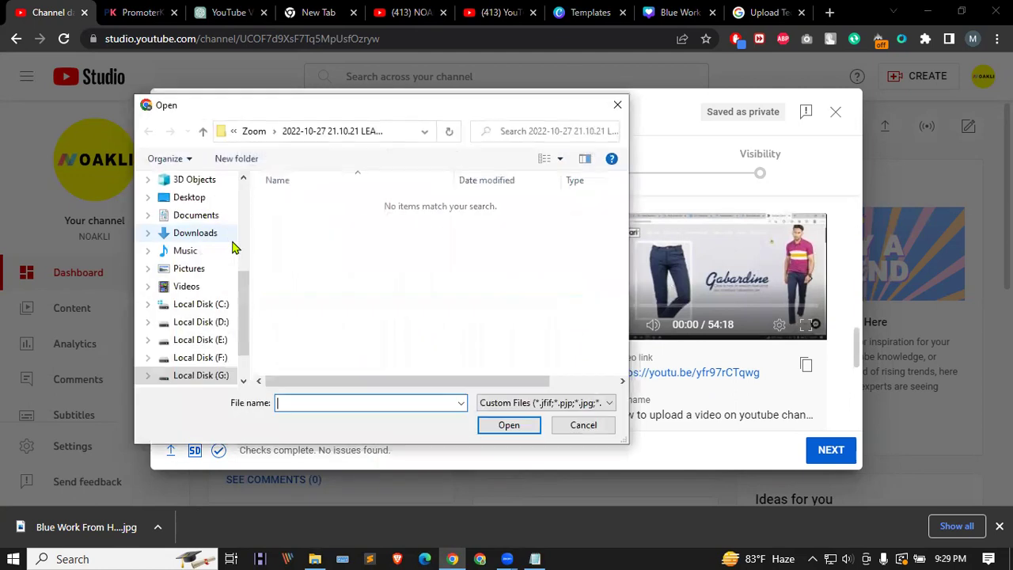
click(191, 268)
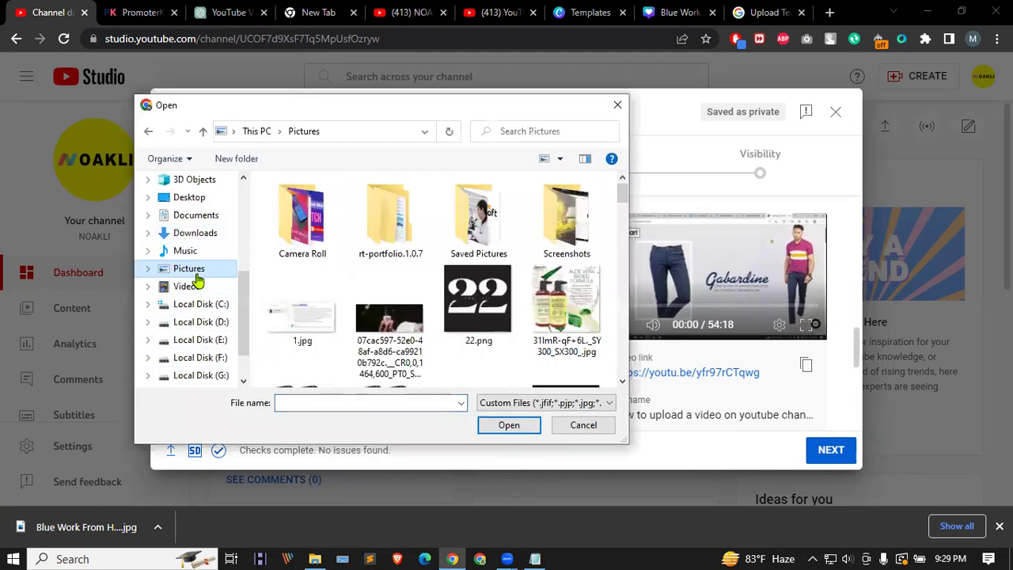
click(197, 291)
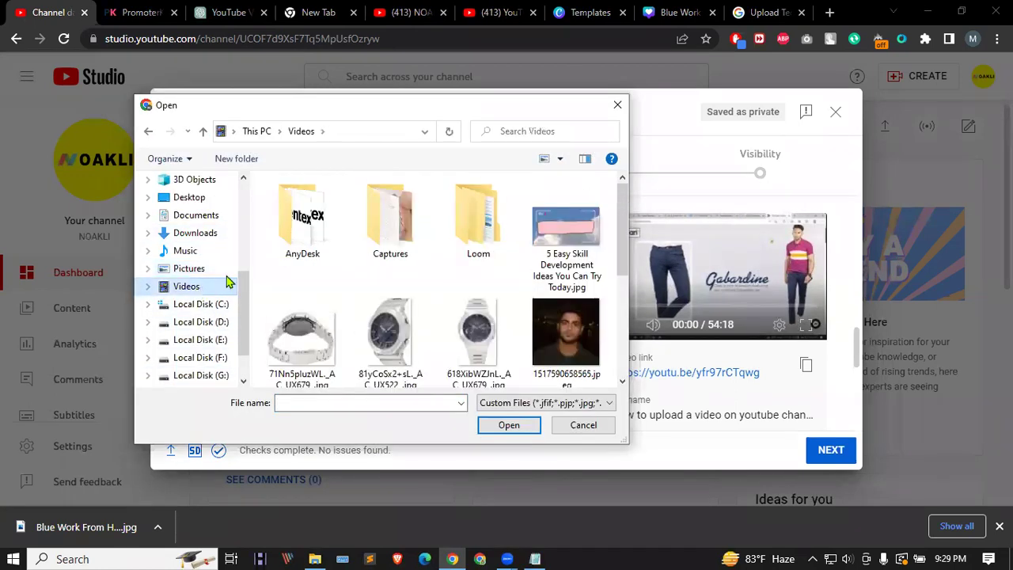
double_click(380, 227)
double_click(382, 227)
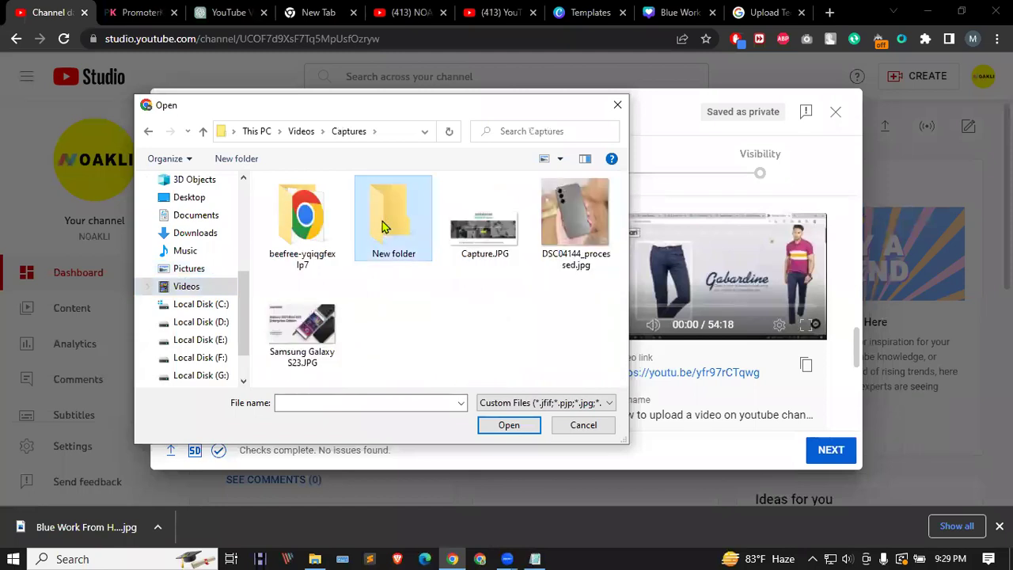
click(202, 133)
click(203, 133)
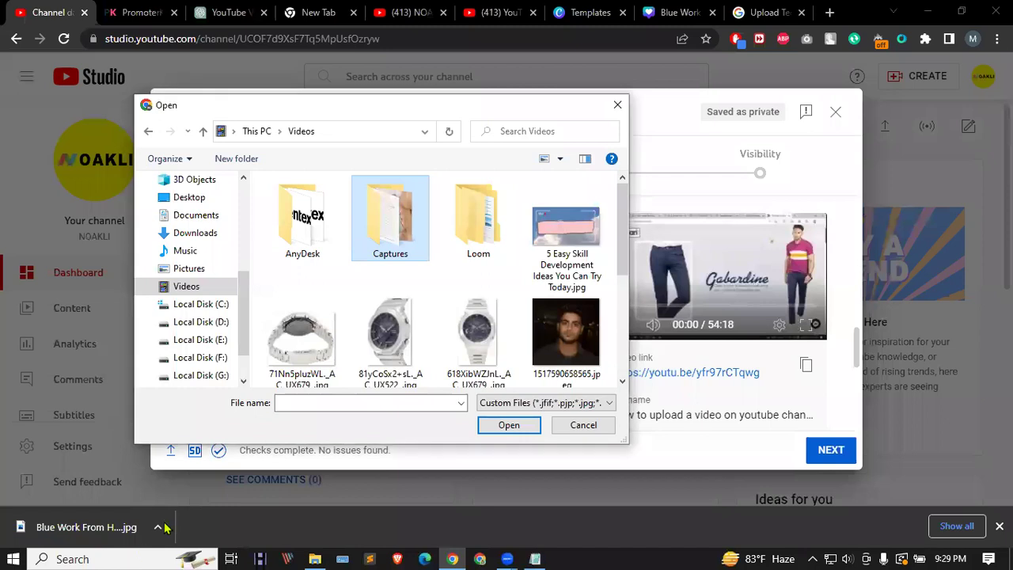
click(574, 425)
Step: Try to locate the downloaded image from the downloads bar, close the bar, and copy the thumbnail folder's path in File Explorer
click(156, 529)
click(211, 477)
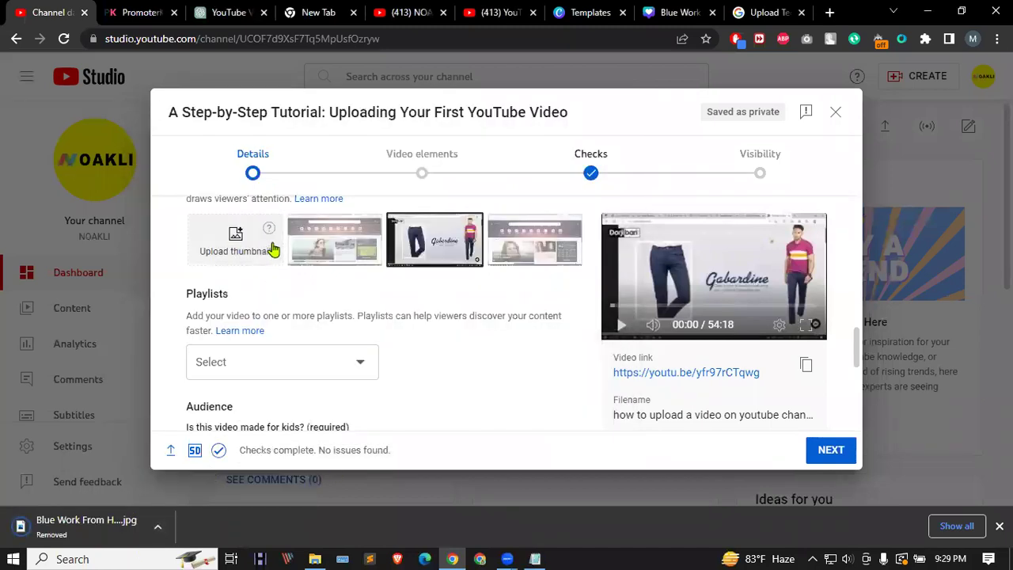
click(152, 535)
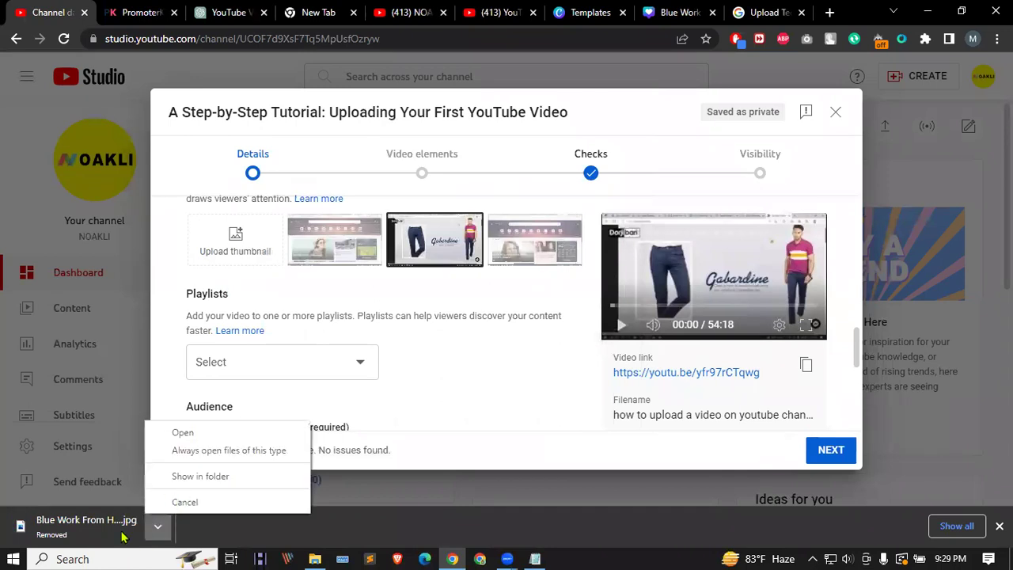
click(226, 533)
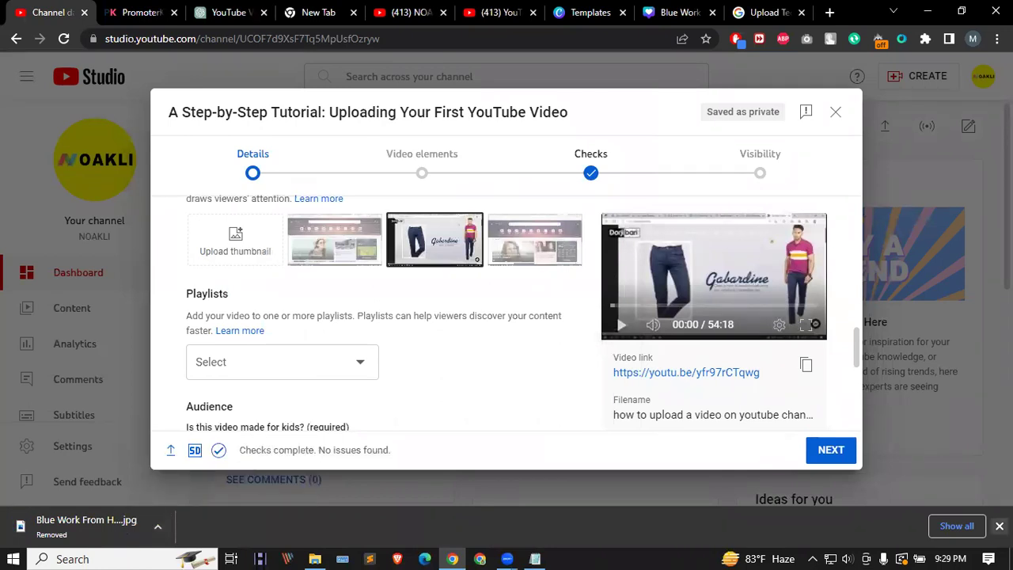
click(999, 525)
click(315, 559)
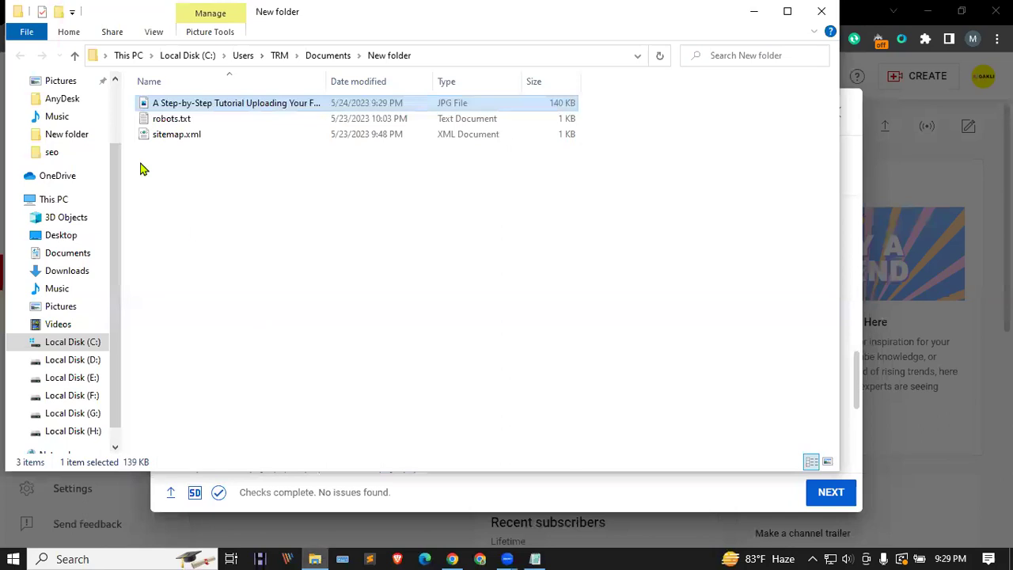
click(441, 59)
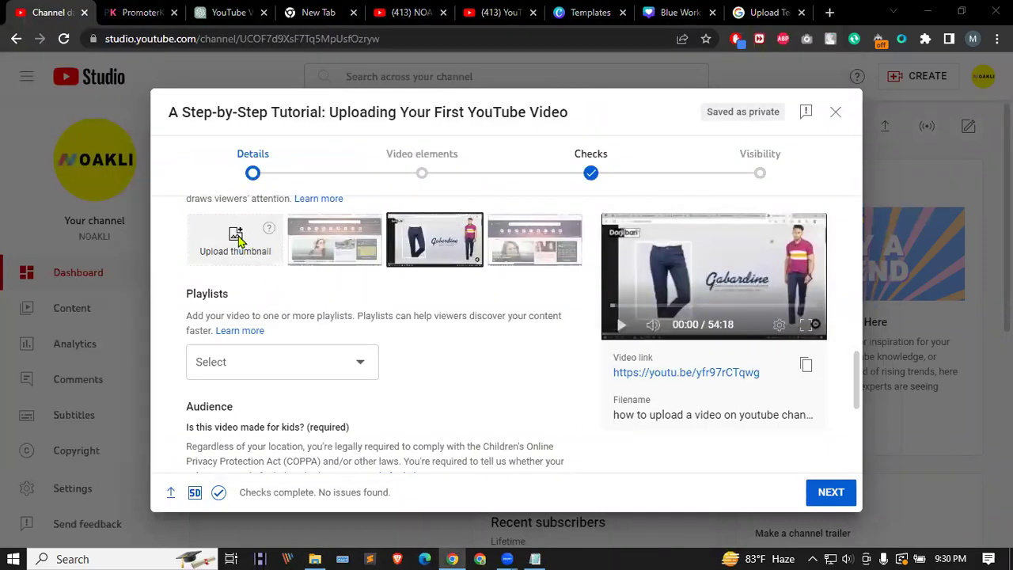
Step: Upload the "A Step-by-Step Tutorial" image from the New folder inside Documents as the video's thumbnail
click(235, 243)
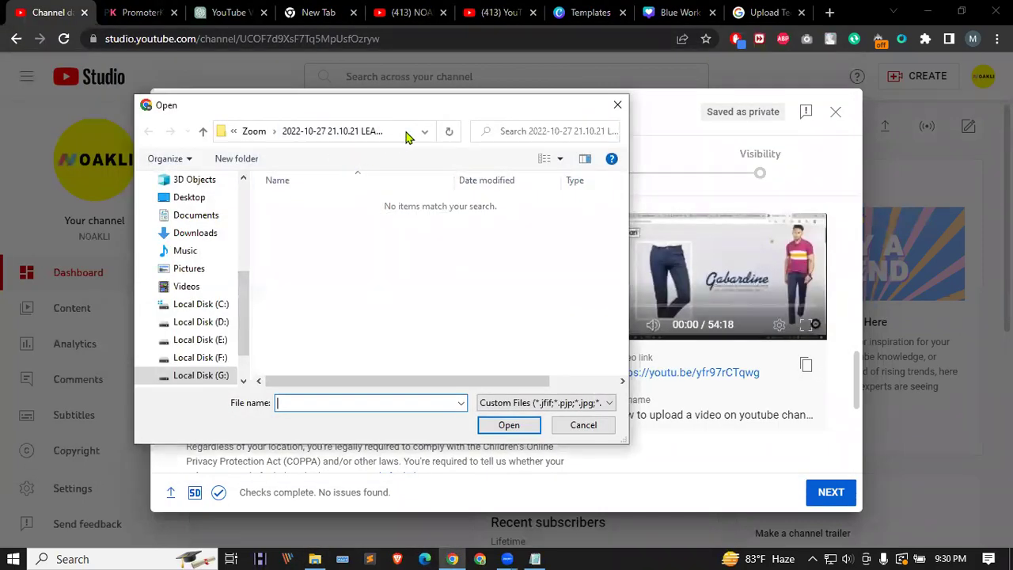
click(209, 287)
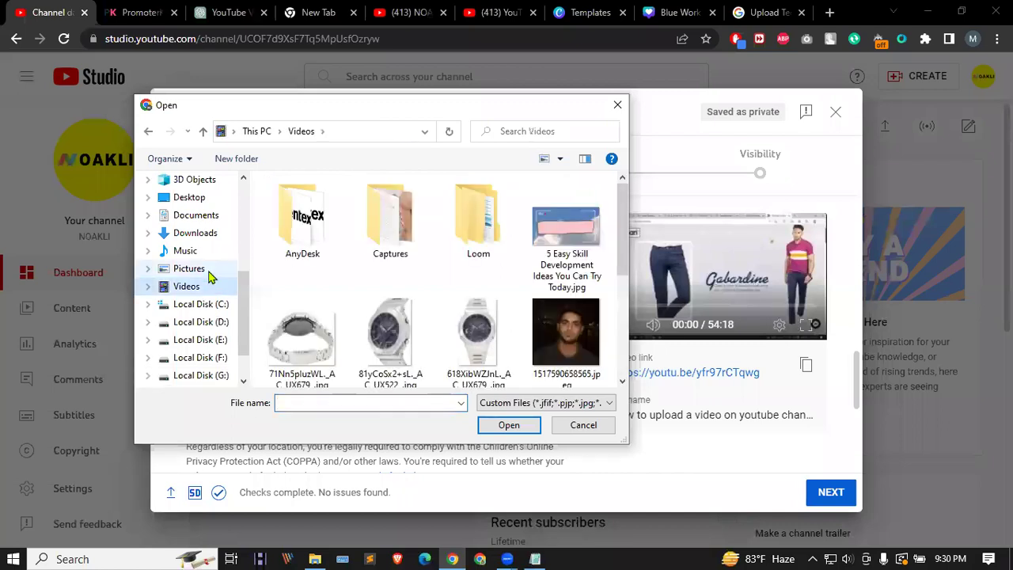
click(364, 132)
key(ctrl+v)
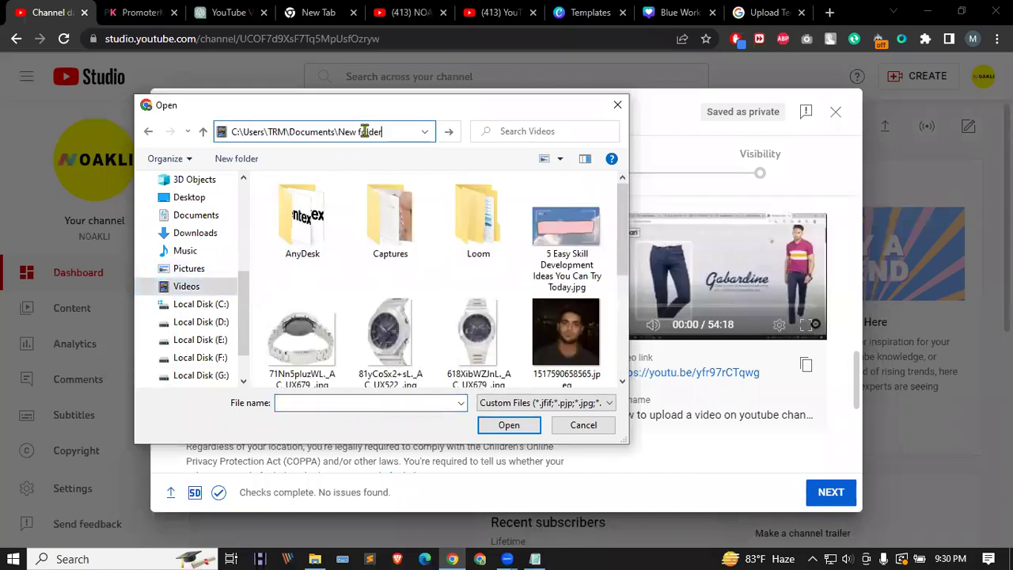
click(198, 215)
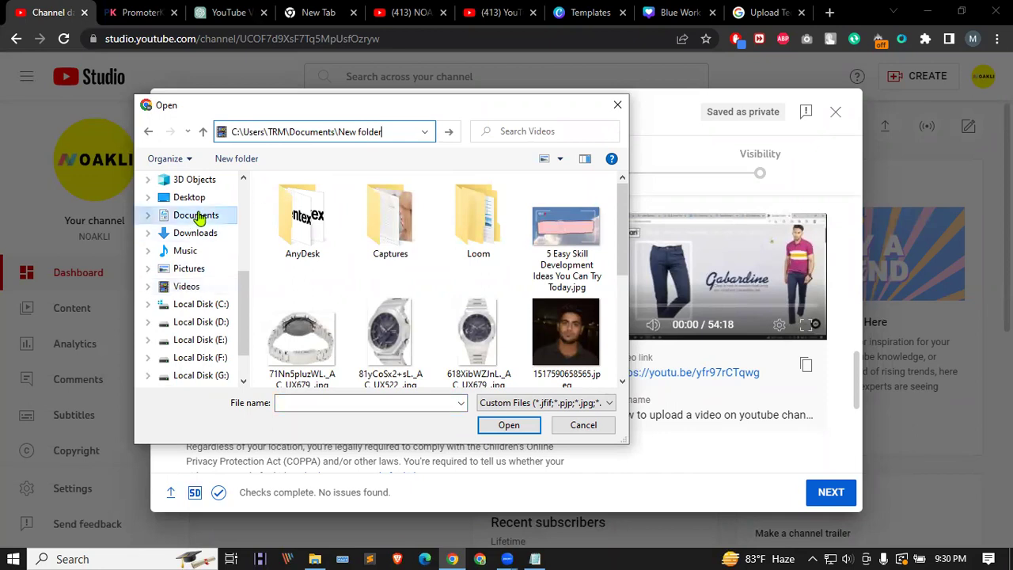
double_click(489, 225)
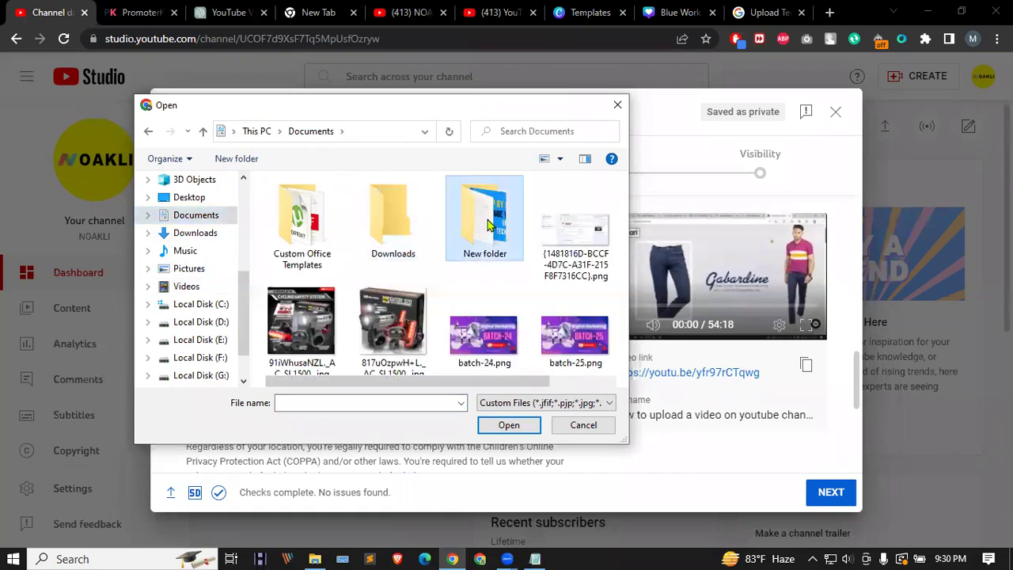
click(310, 226)
click(511, 425)
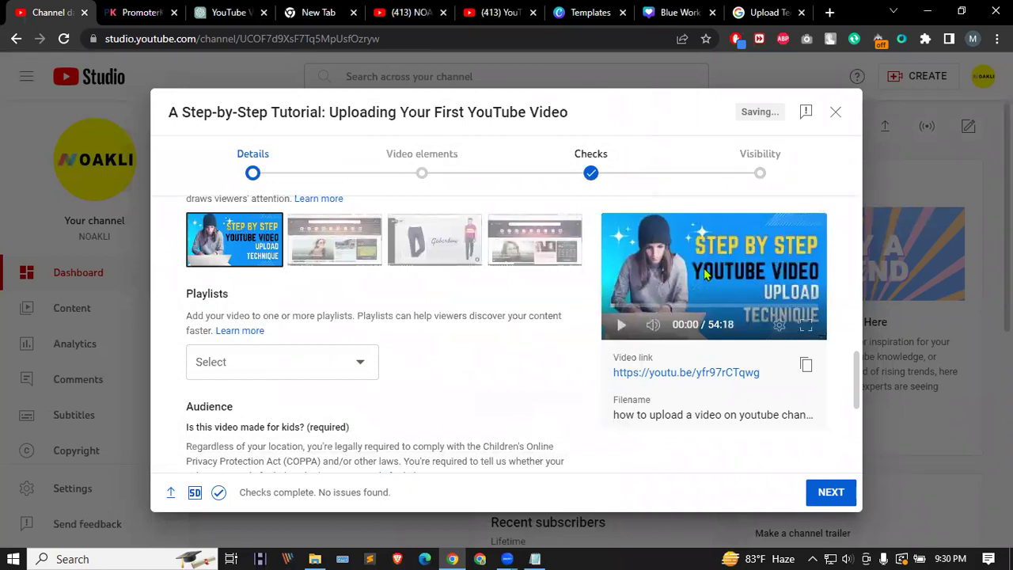
Step: Set the video's audience to "No, it's not made for kids"
scroll(382, 294, down, 1)
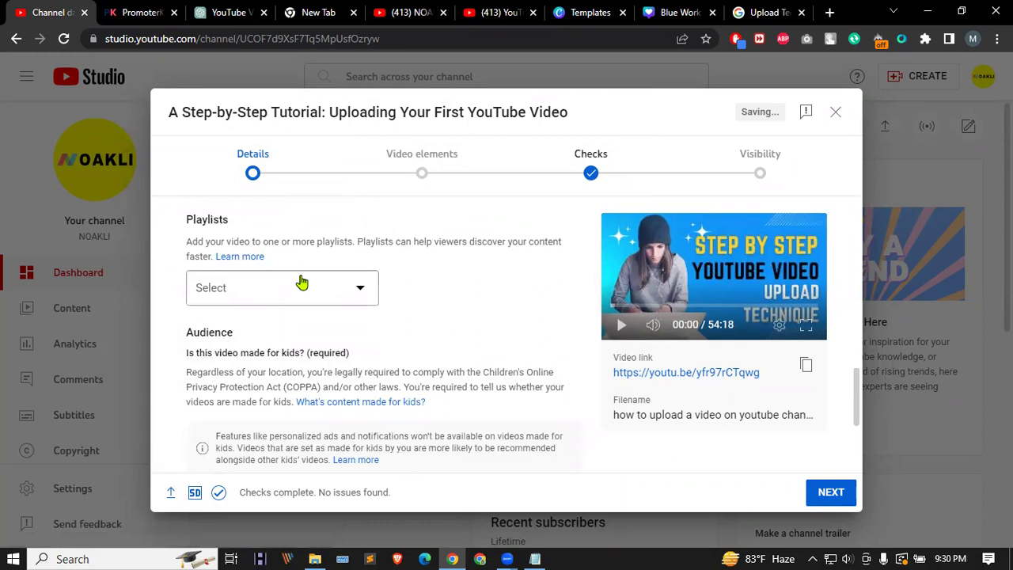
scroll(336, 297, down, 1)
scroll(335, 297, up, 1)
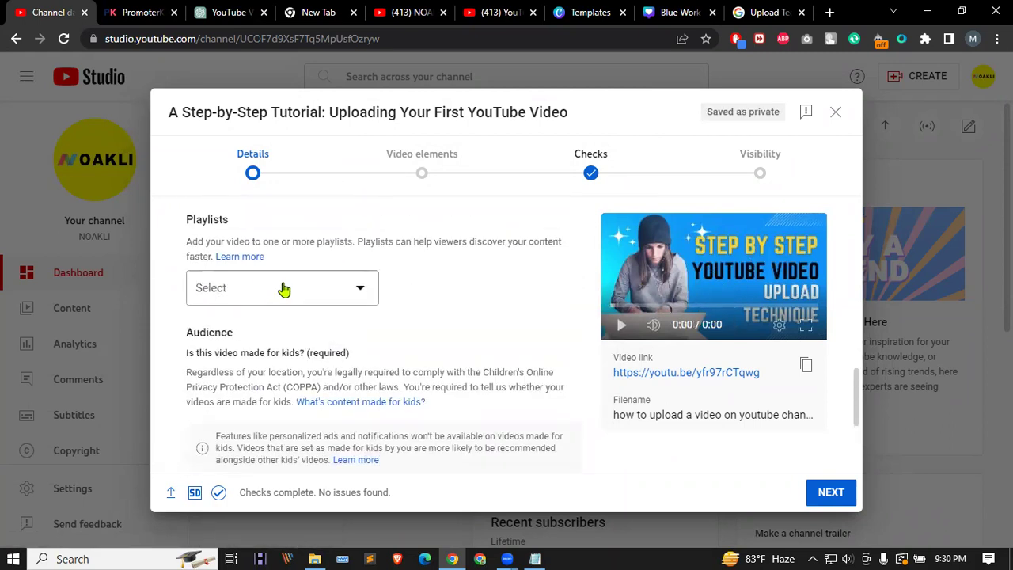
scroll(335, 303, down, 2)
scroll(334, 303, down, 1)
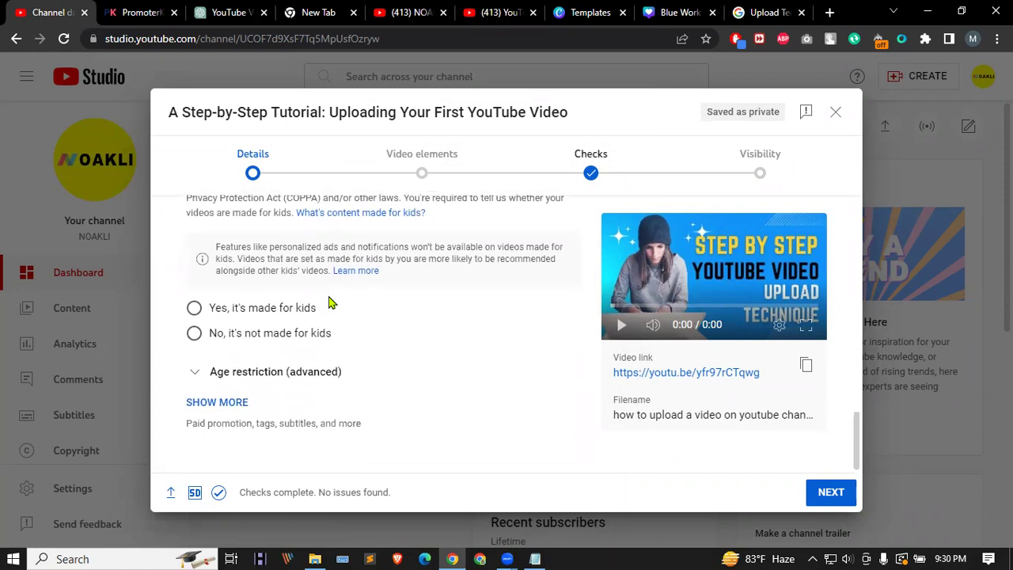
click(195, 333)
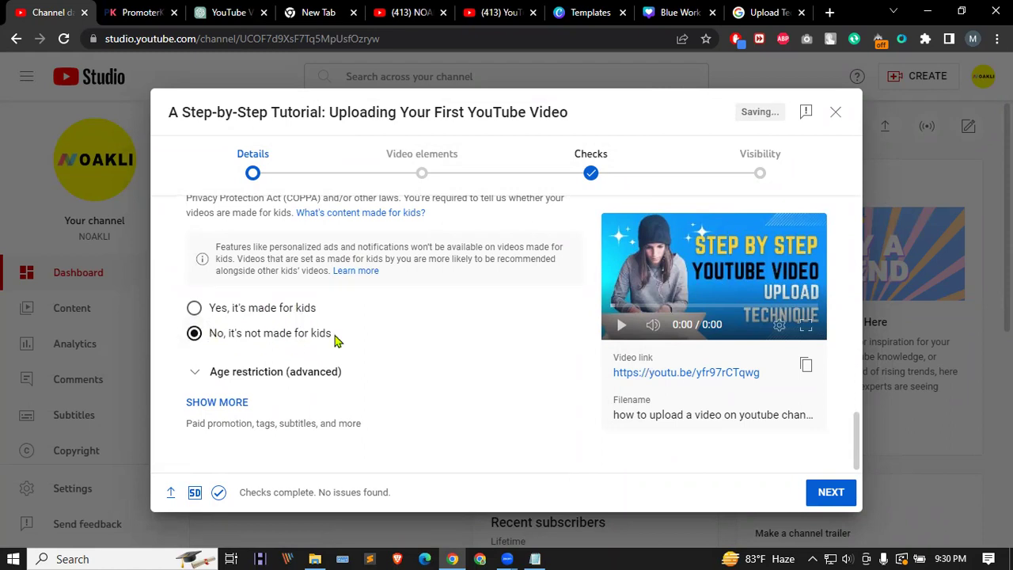
Step: Expand the video's additional detail settings and go to its Tags section
click(216, 404)
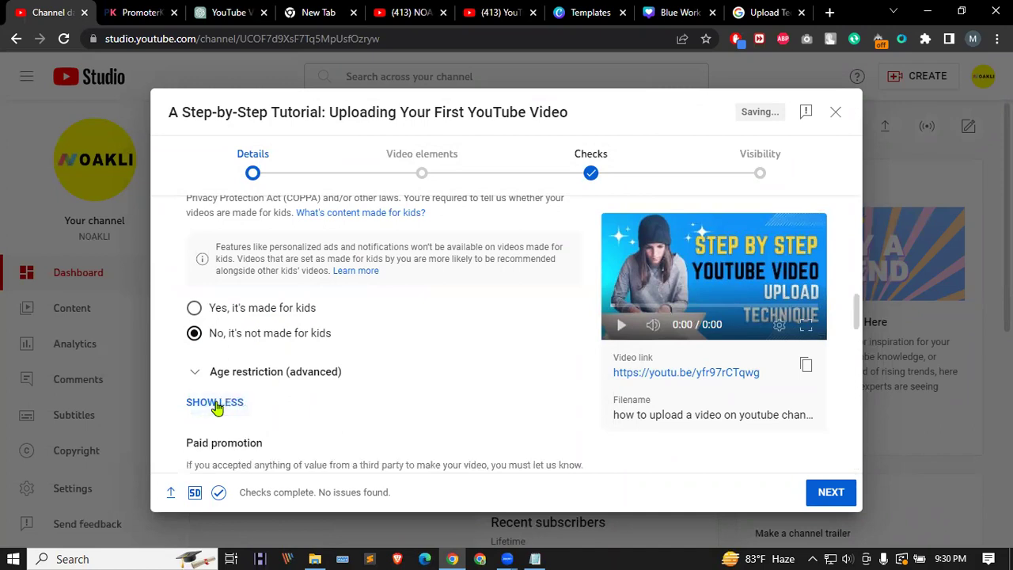
scroll(226, 390, down, 3)
scroll(219, 255, up, 2)
scroll(219, 317, down, 5)
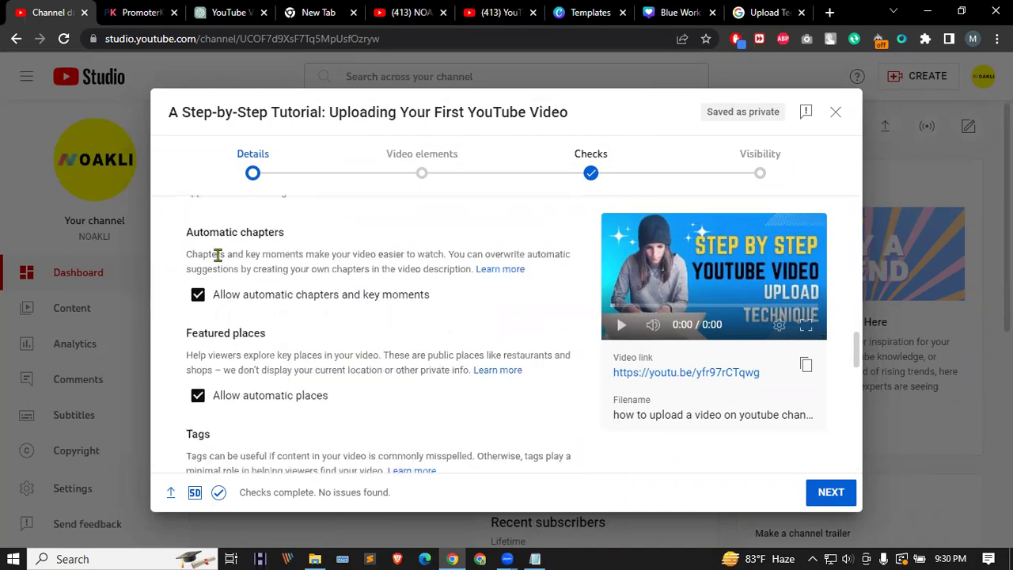
scroll(218, 277, down, 1)
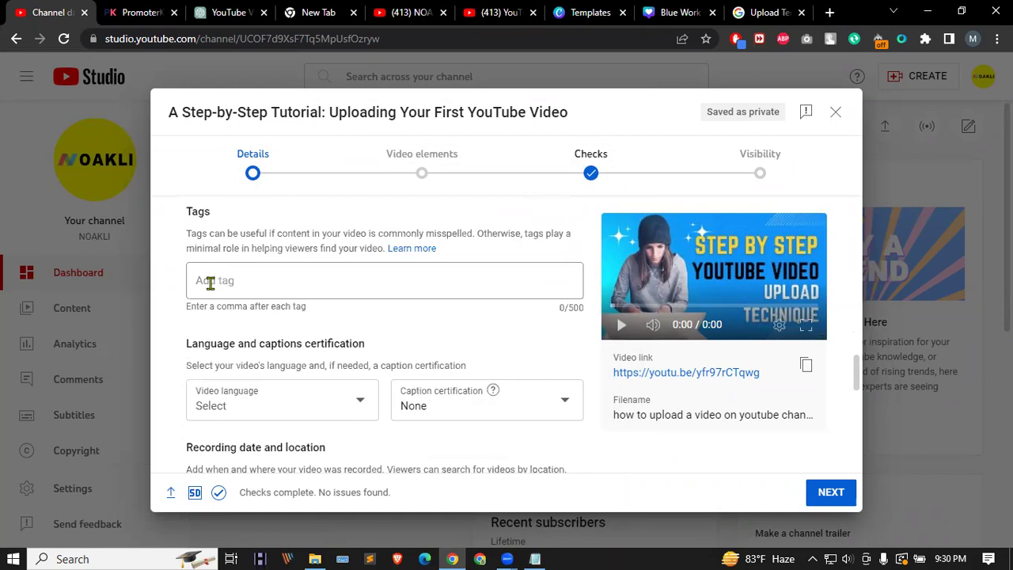
Step: Try out the video's tags by adding "hello" and "hi", and remove both
click(209, 283)
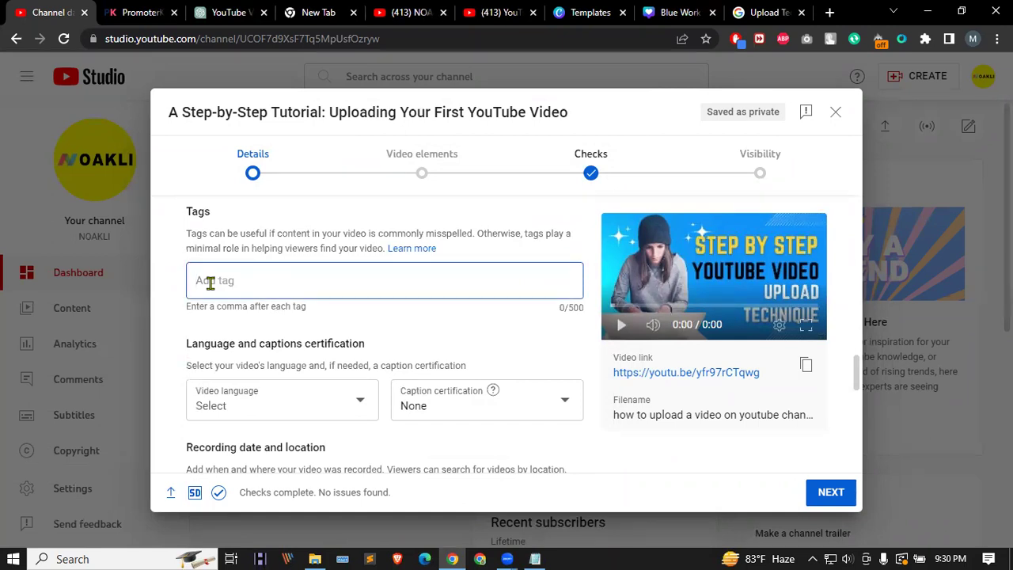
text(hello)
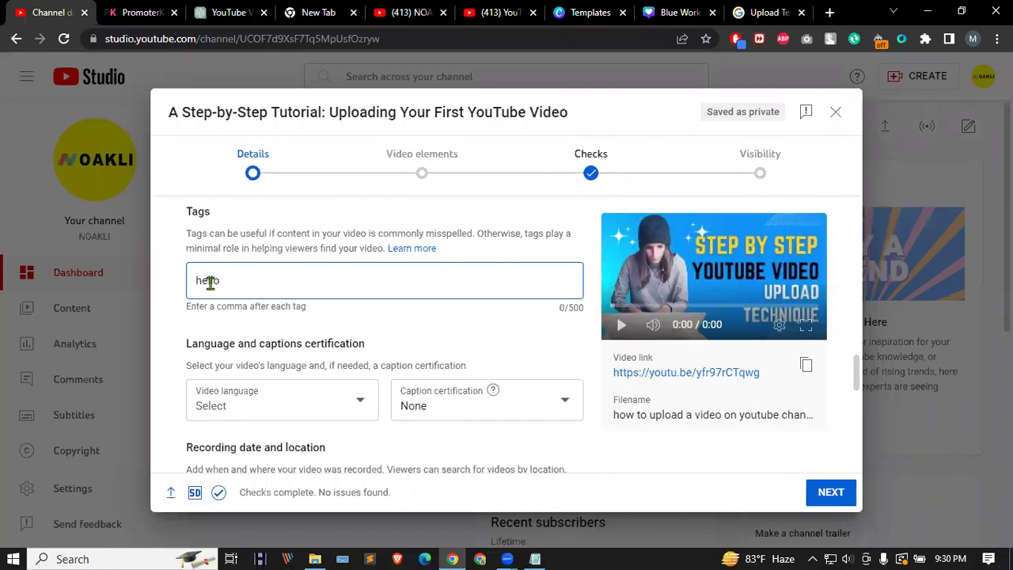
text(,)
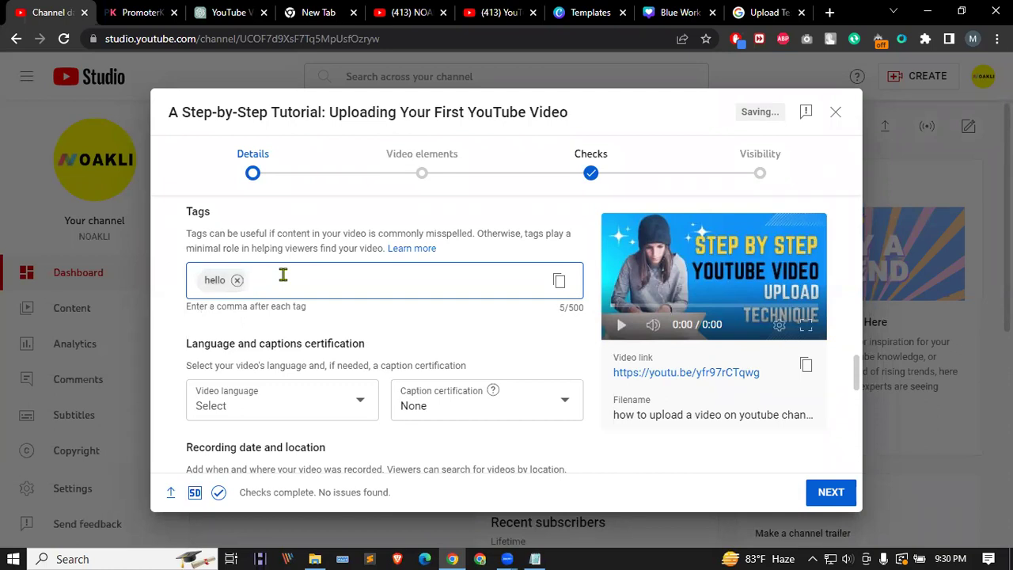
text(hi,)
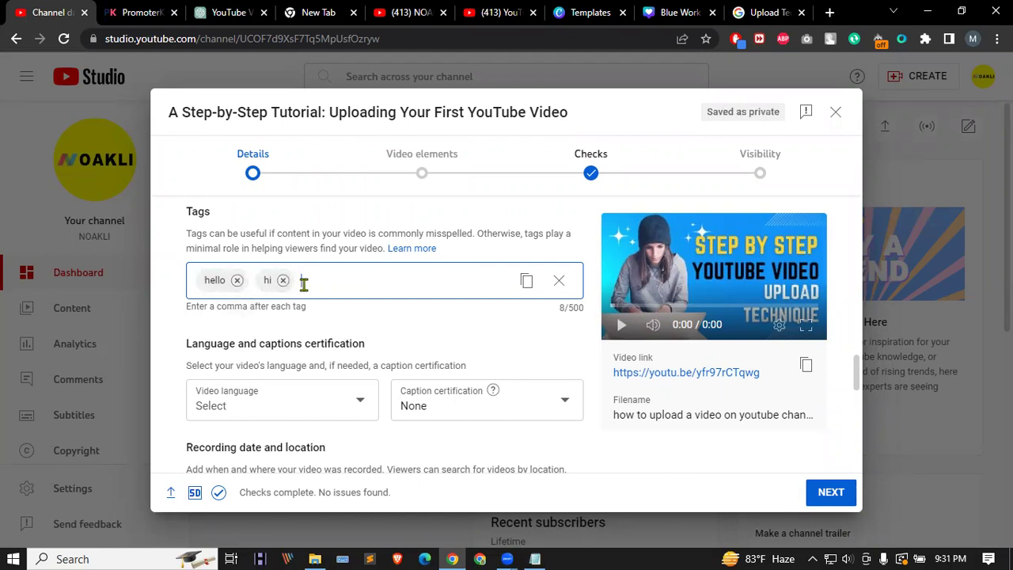
click(283, 279)
click(236, 279)
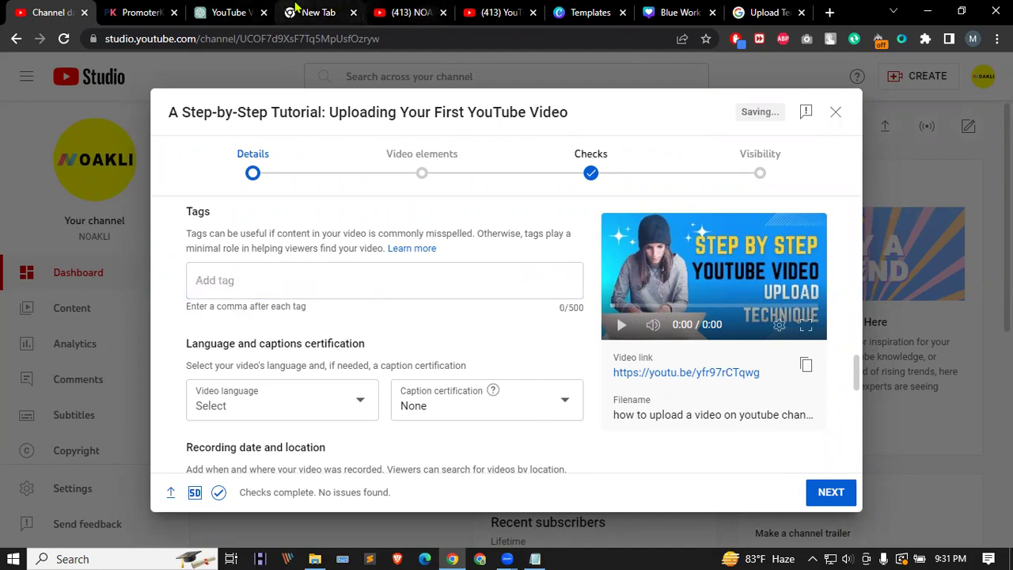
Step: Copy the comma-separated keyword list from the New Tab page's address bar and enter it as the video's tags
click(326, 12)
right_click(333, 37)
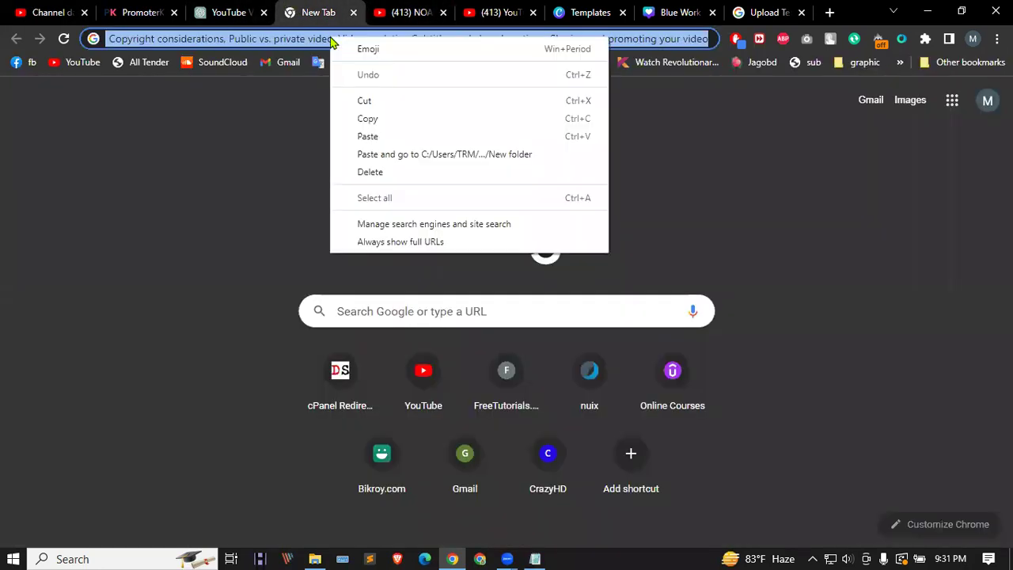
click(367, 119)
click(51, 11)
click(219, 282)
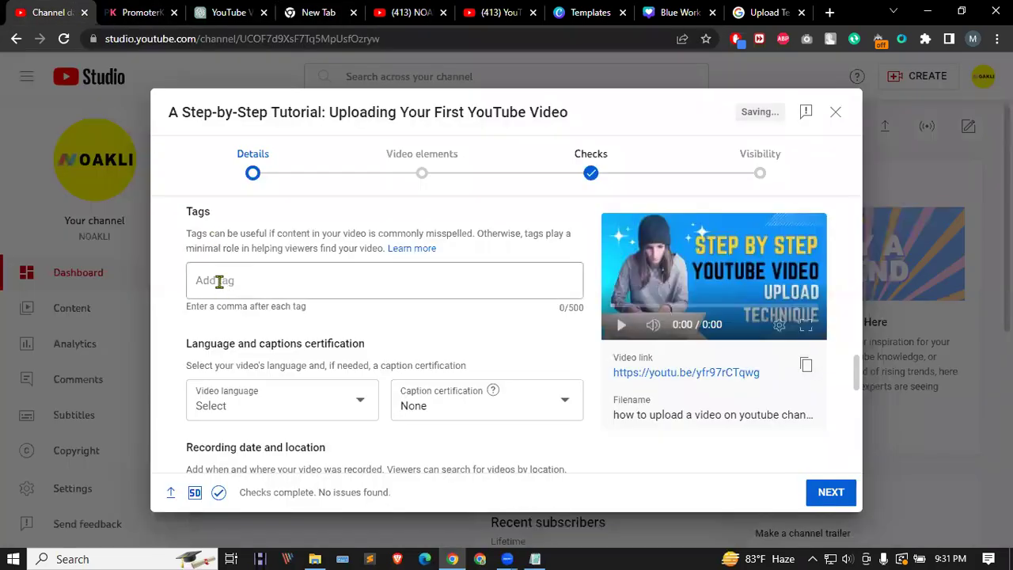
click(327, 9)
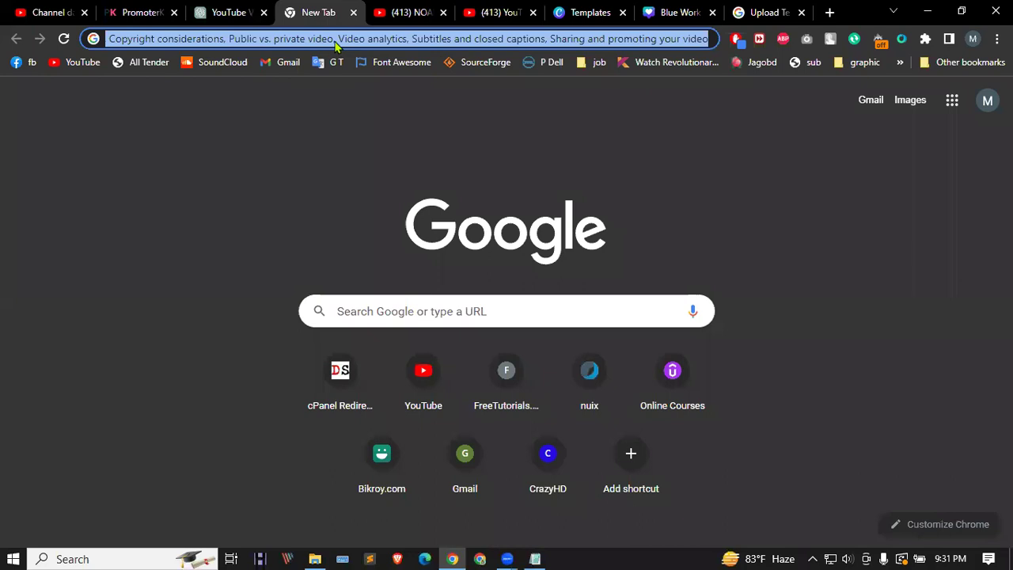
click(51, 11)
key(ctrl+v)
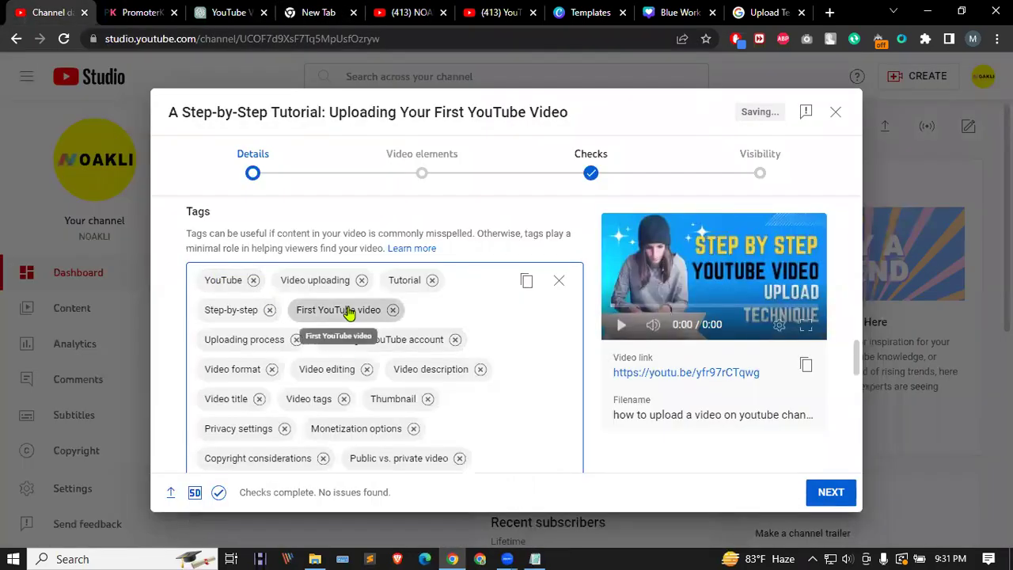
Step: Review the entered tags and the remaining settings on the video's Details page
scroll(387, 348, down, 3)
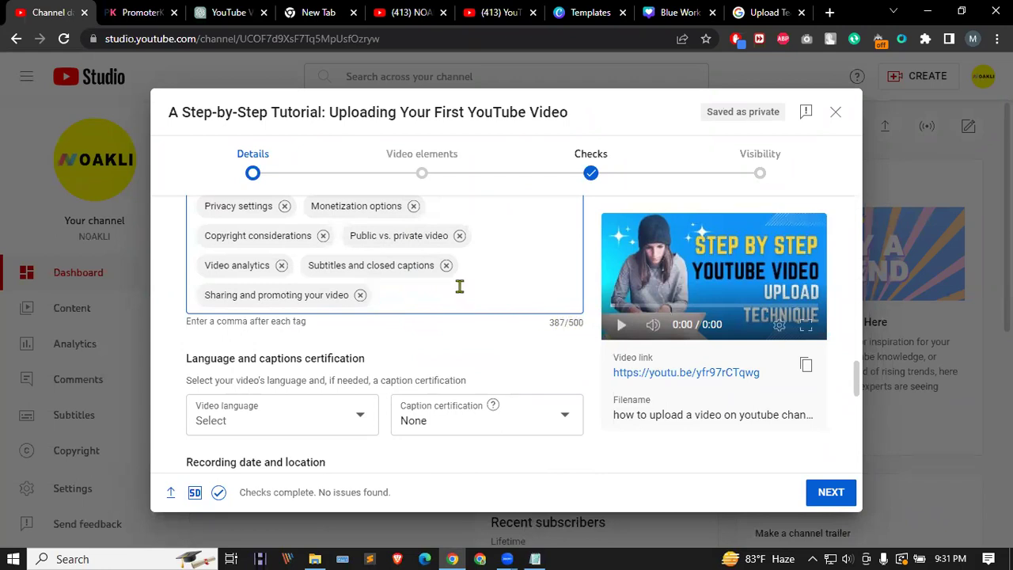
scroll(468, 292, down, 5)
scroll(484, 301, down, 4)
scroll(484, 300, up, 8)
scroll(483, 299, up, 3)
scroll(435, 289, down, 1)
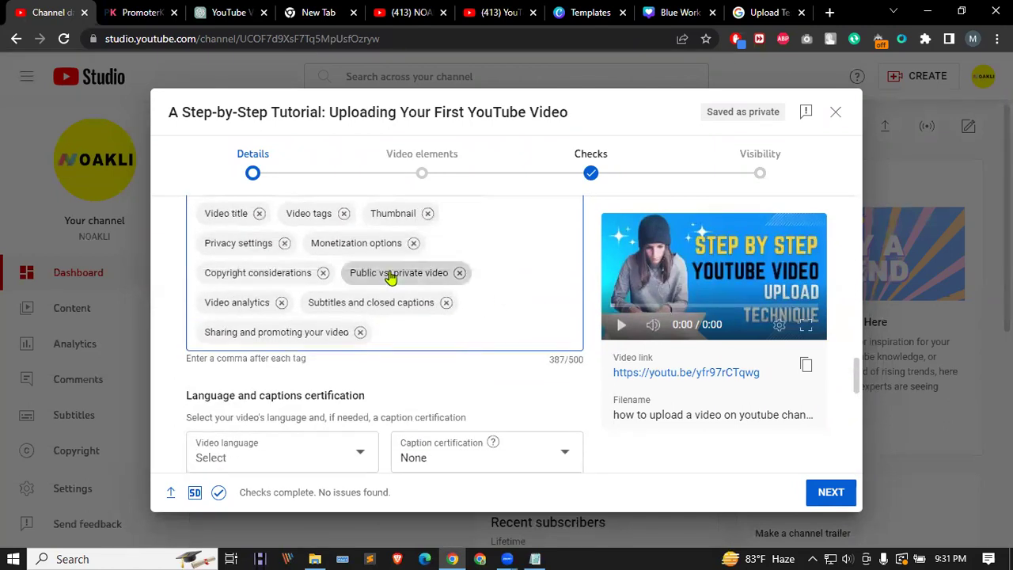
Step: Recheck the upload's Details settings from the description through the audience choice and tags to the comments and ratings options
scroll(333, 340, down, 3)
scroll(269, 380, down, 3)
scroll(317, 349, down, 4)
scroll(465, 332, down, 1)
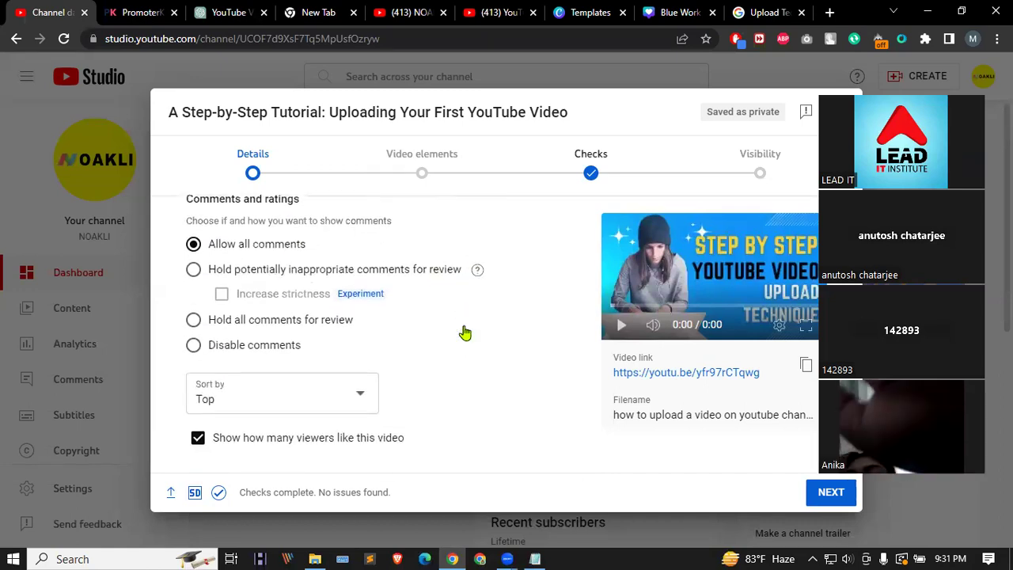
scroll(452, 353, up, 10)
scroll(455, 354, up, 8)
scroll(455, 355, up, 10)
scroll(455, 354, up, 5)
scroll(453, 349, down, 5)
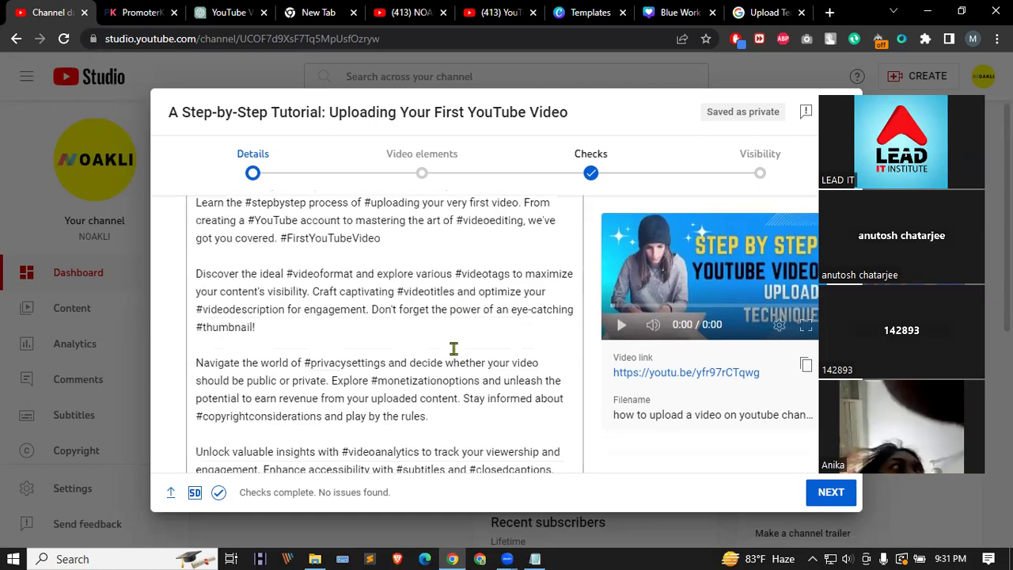
scroll(453, 349, down, 3)
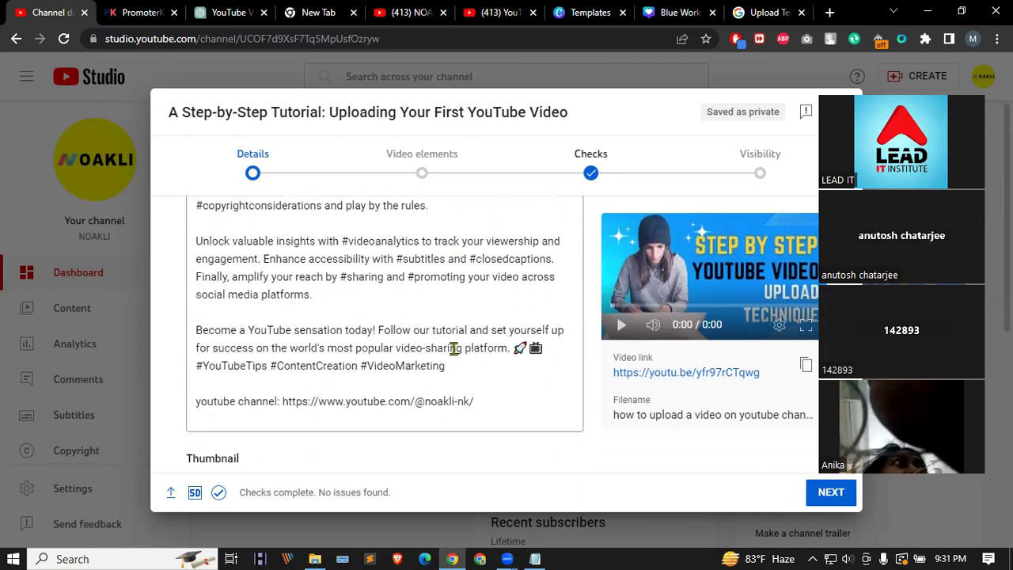
scroll(455, 348, down, 15)
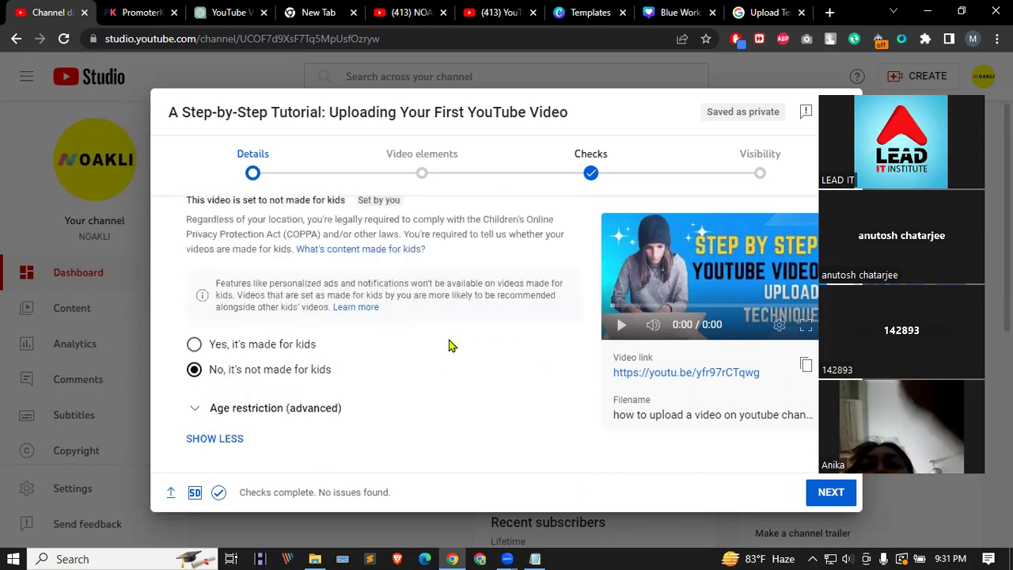
scroll(447, 353, down, 10)
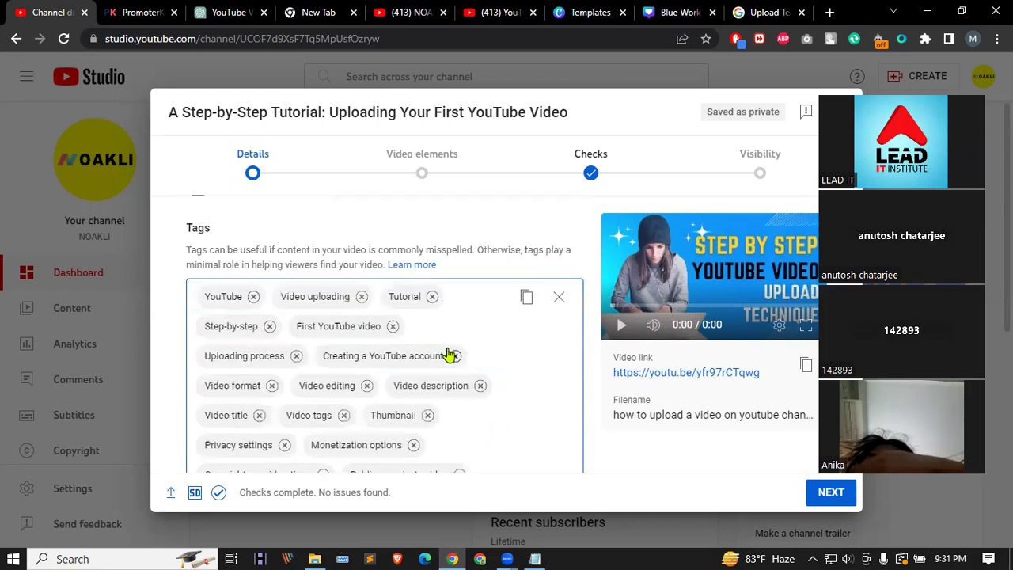
scroll(447, 357, down, 2)
scroll(447, 357, up, 2)
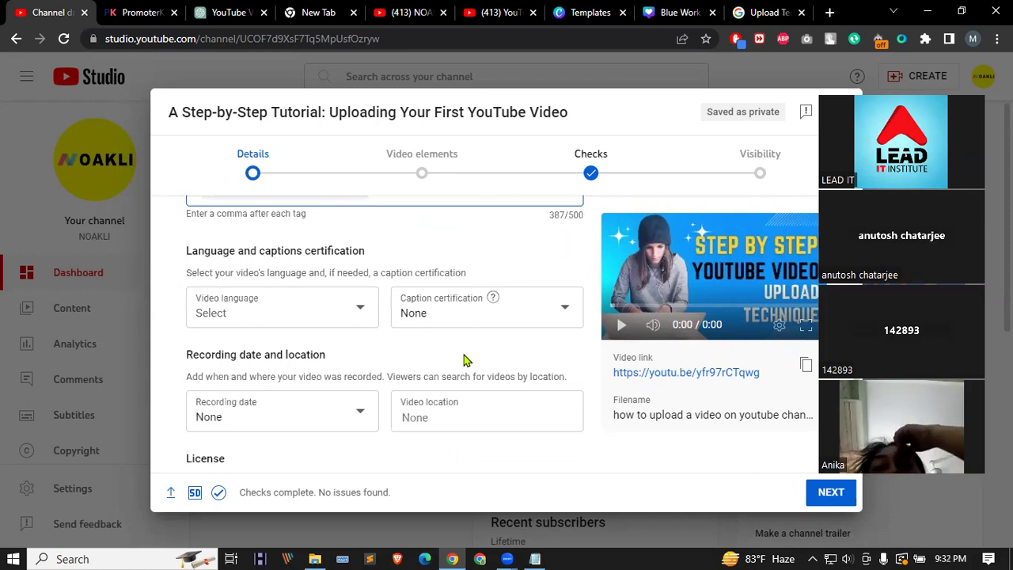
Step: Advance the upload past the Video elements and Checks stages to Visibility without adding subtitles, an end screen or cards
click(815, 493)
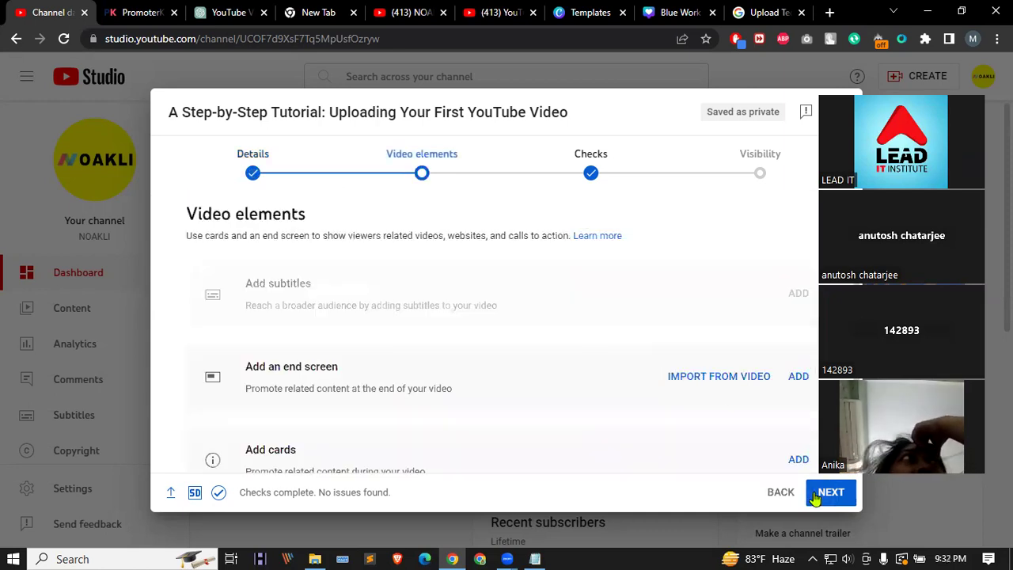
scroll(485, 286, down, 1)
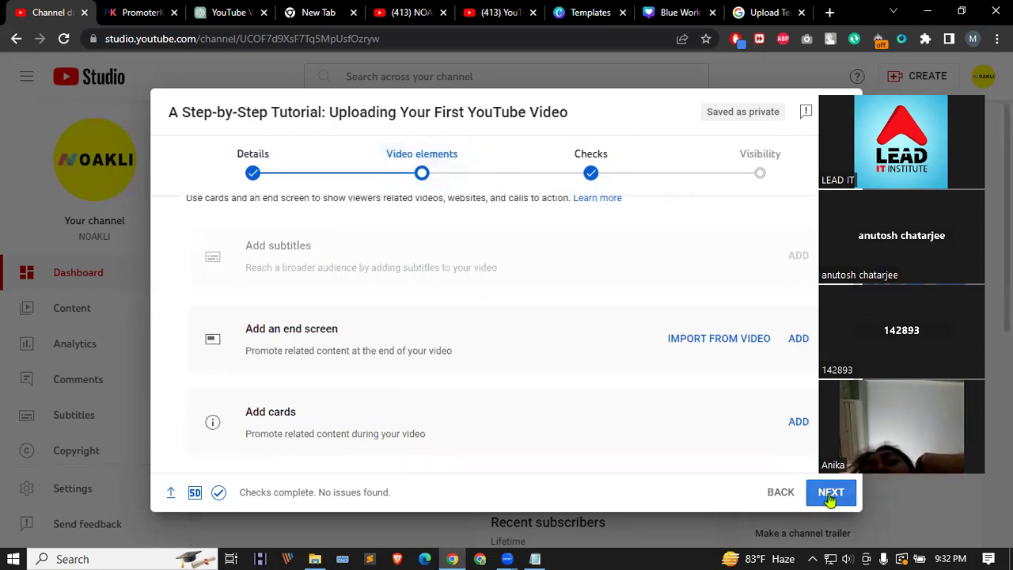
click(829, 494)
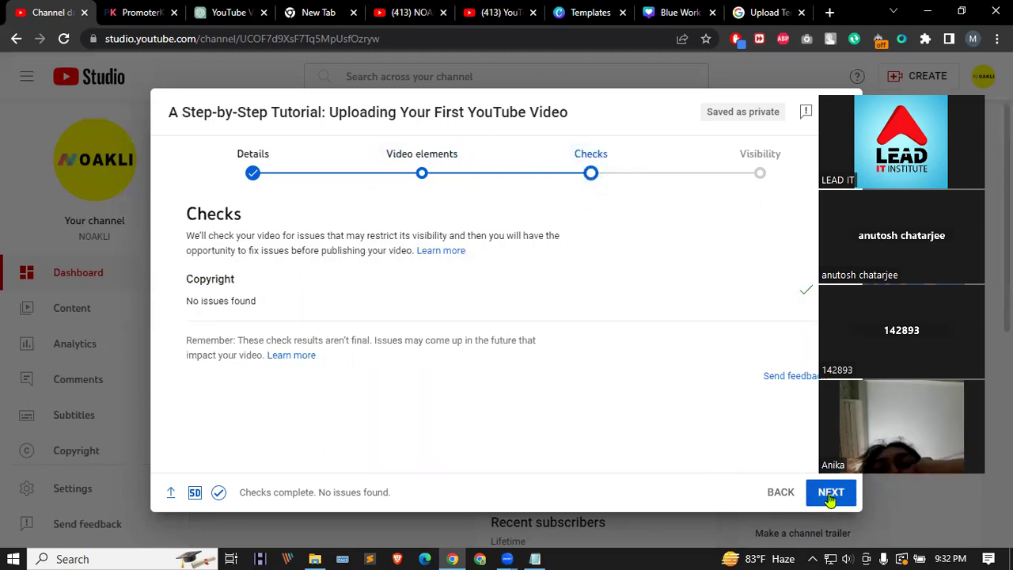
click(829, 494)
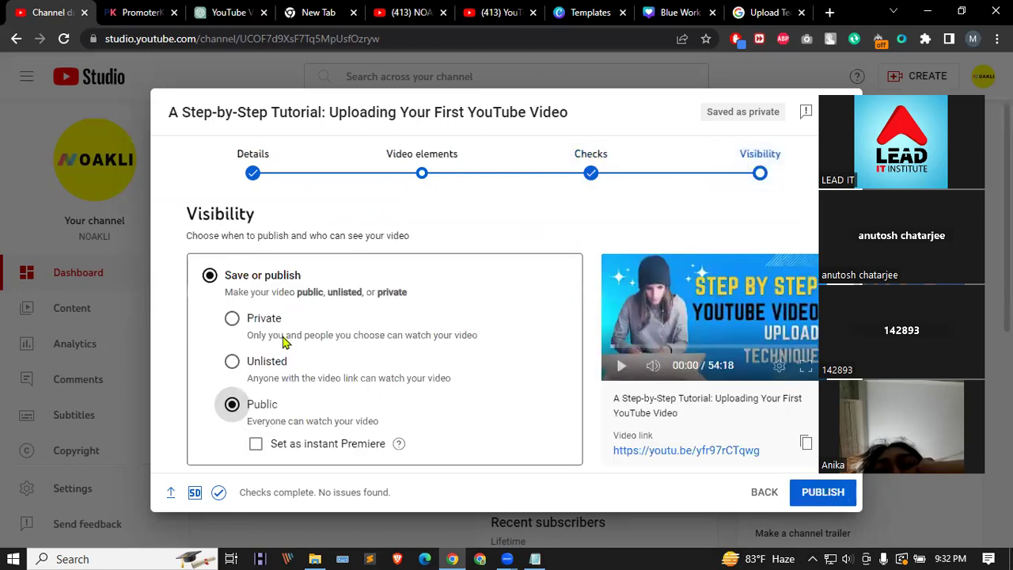
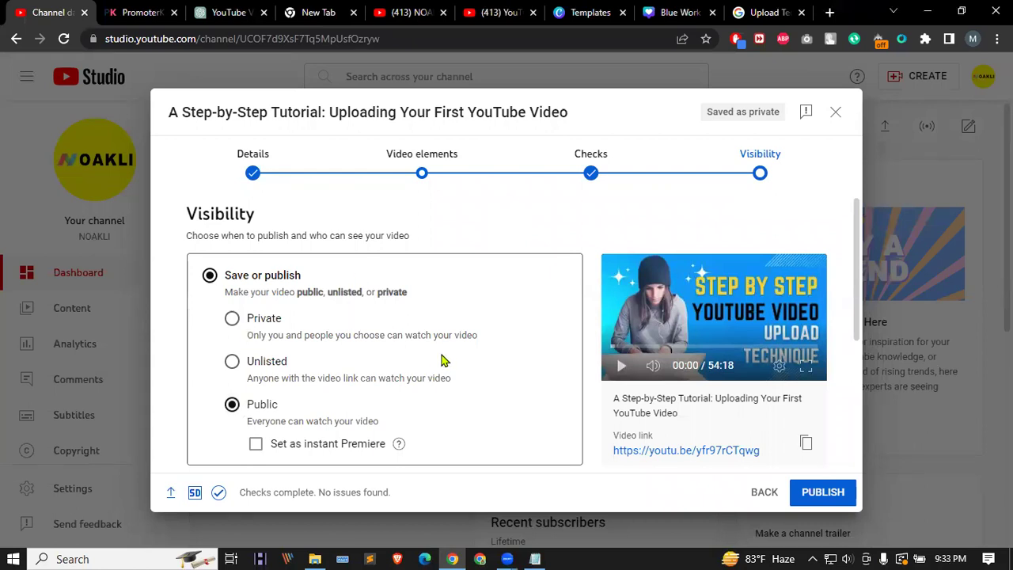
Step: Try the Private visibility with its private-sharing invitation and the Unlisted visibility, and return the video to Public
click(252, 326)
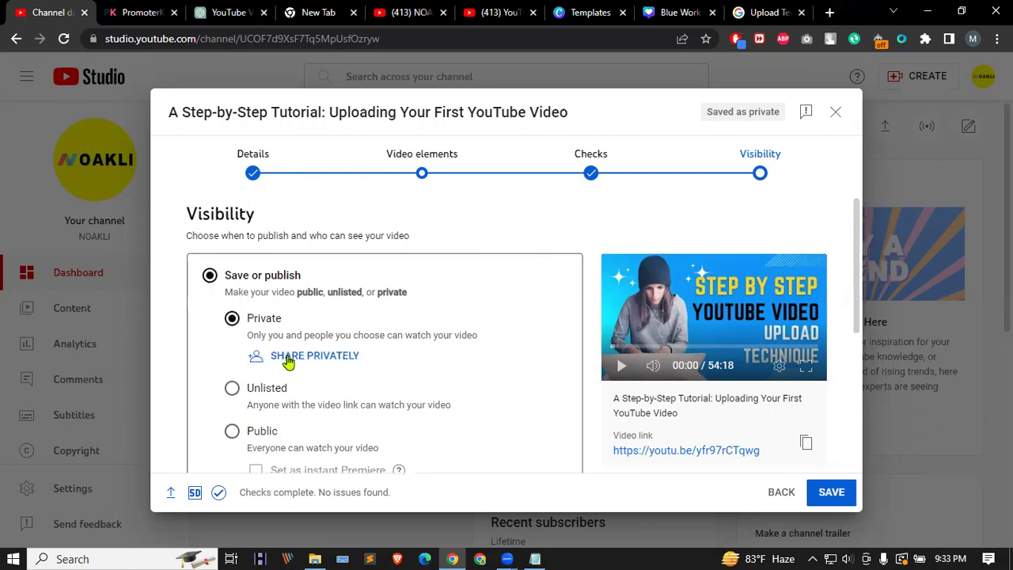
click(349, 356)
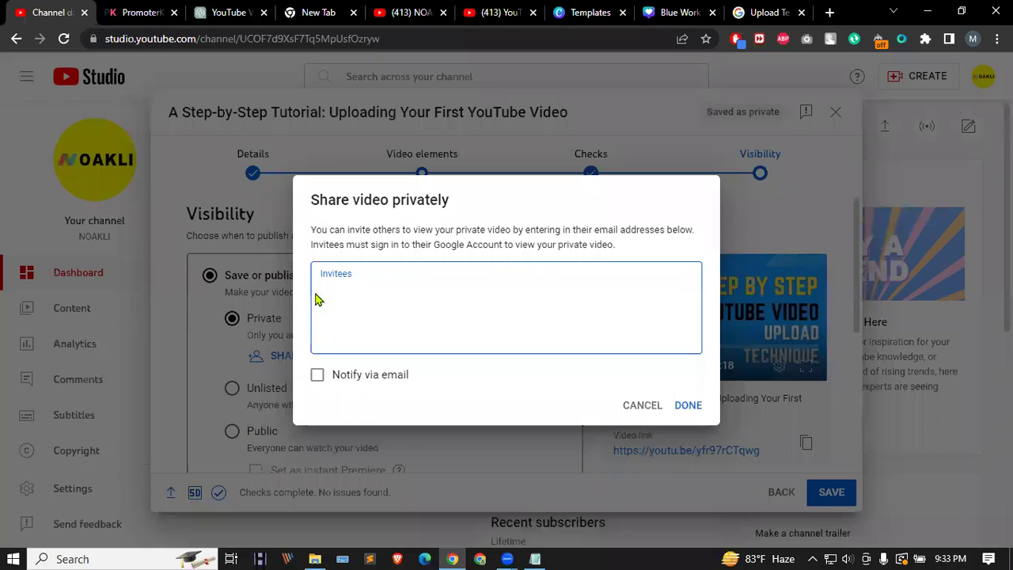
click(640, 406)
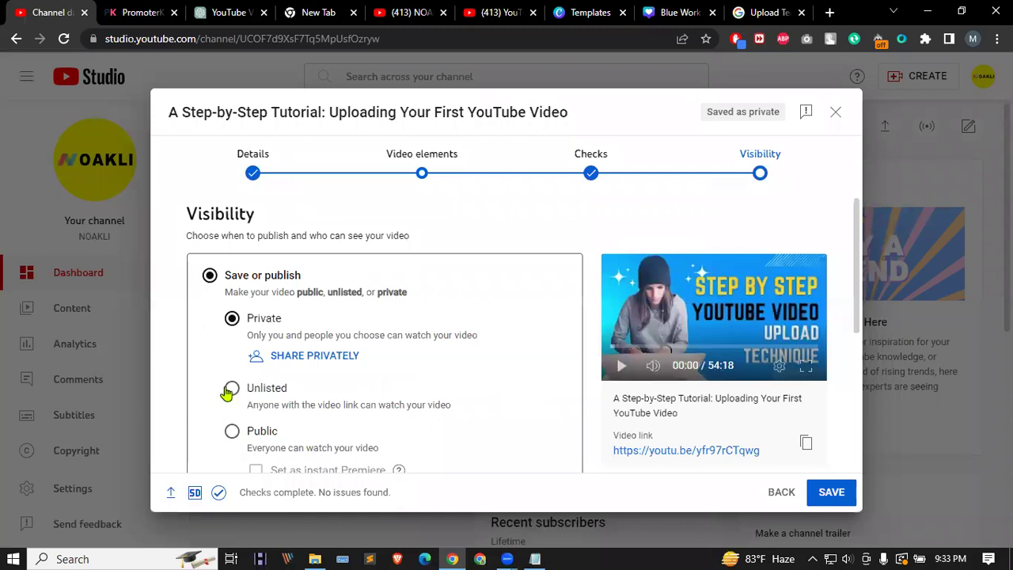
click(229, 390)
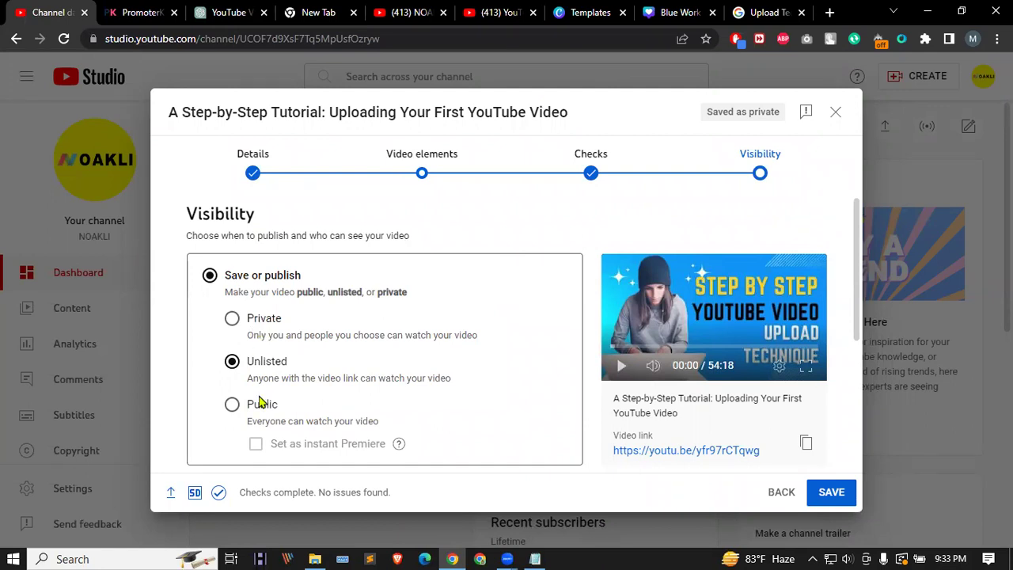
click(233, 404)
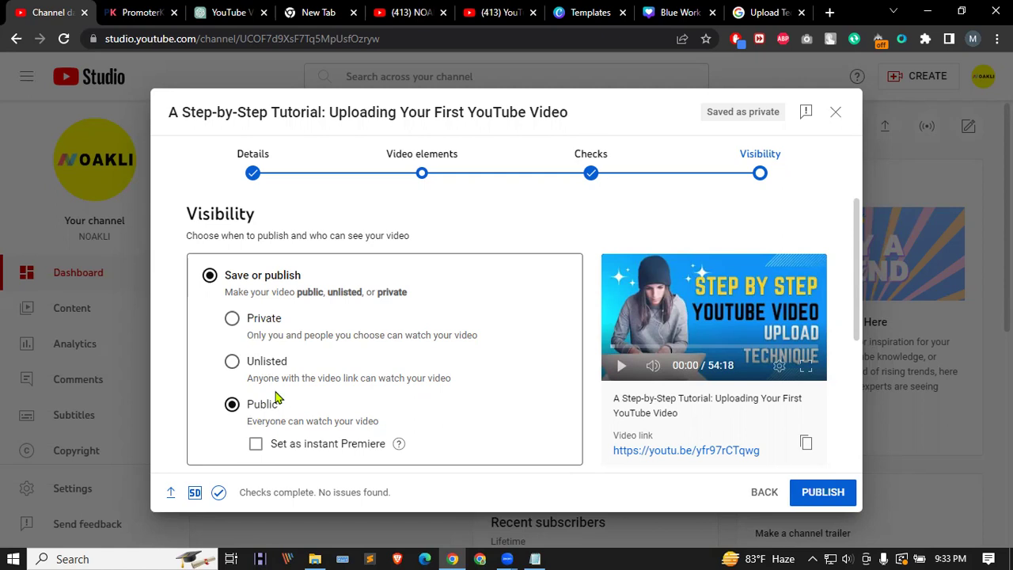
scroll(520, 338, down, 3)
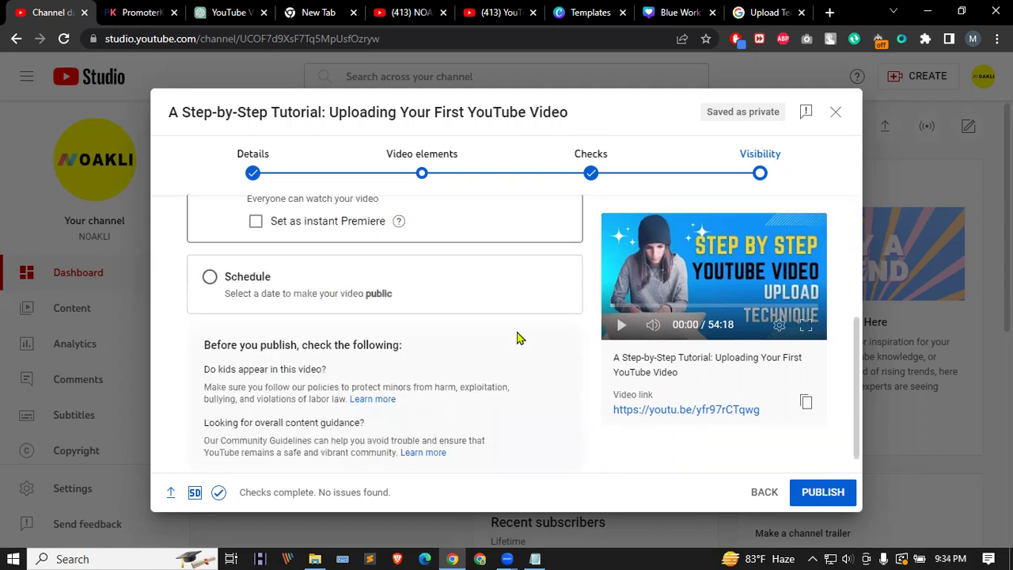
scroll(487, 351, up, 3)
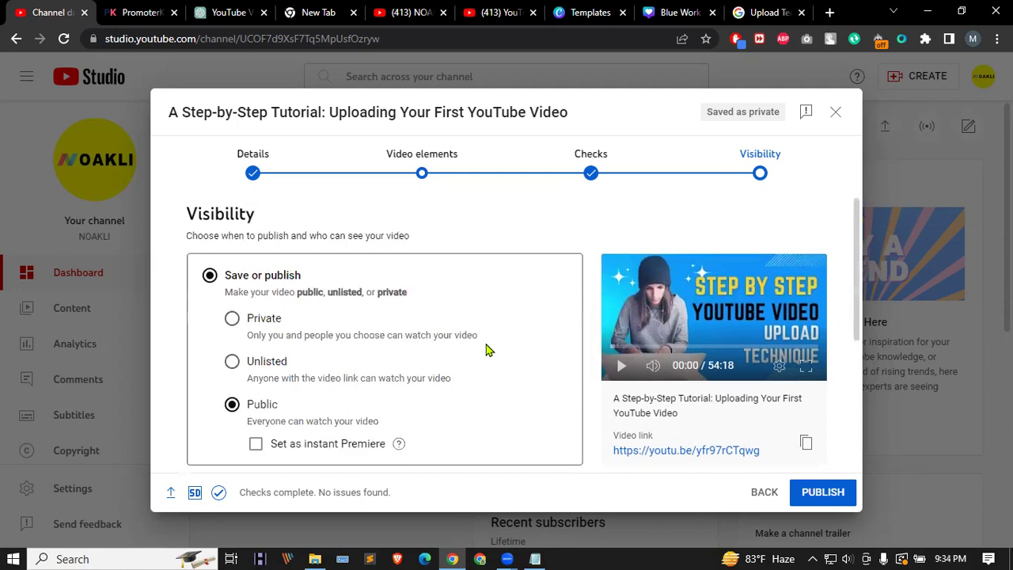
Step: Go back to the Details stage and check the title, description, thumbnail, audience setting and tags before publishing
click(260, 158)
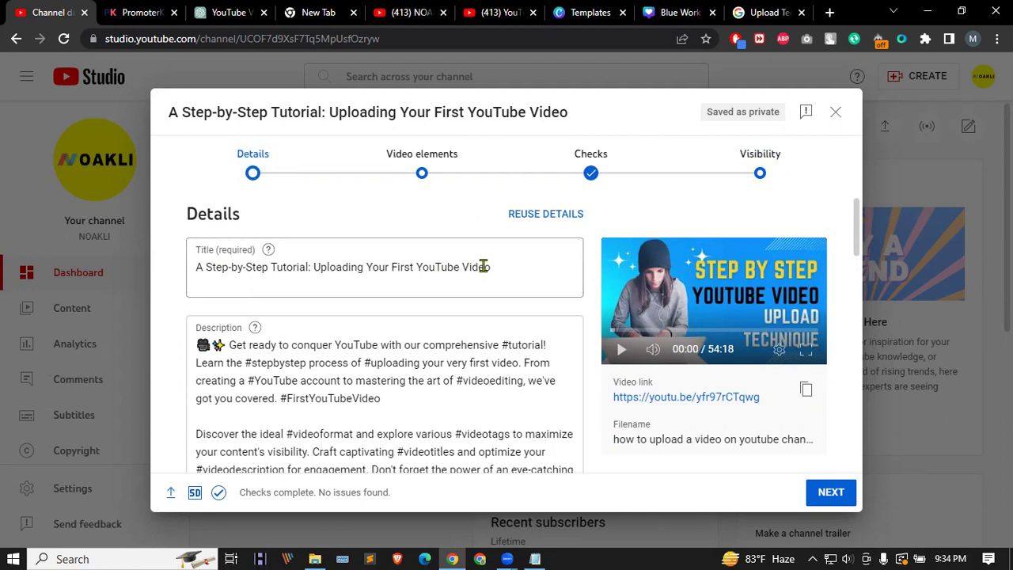
scroll(475, 272, down, 2)
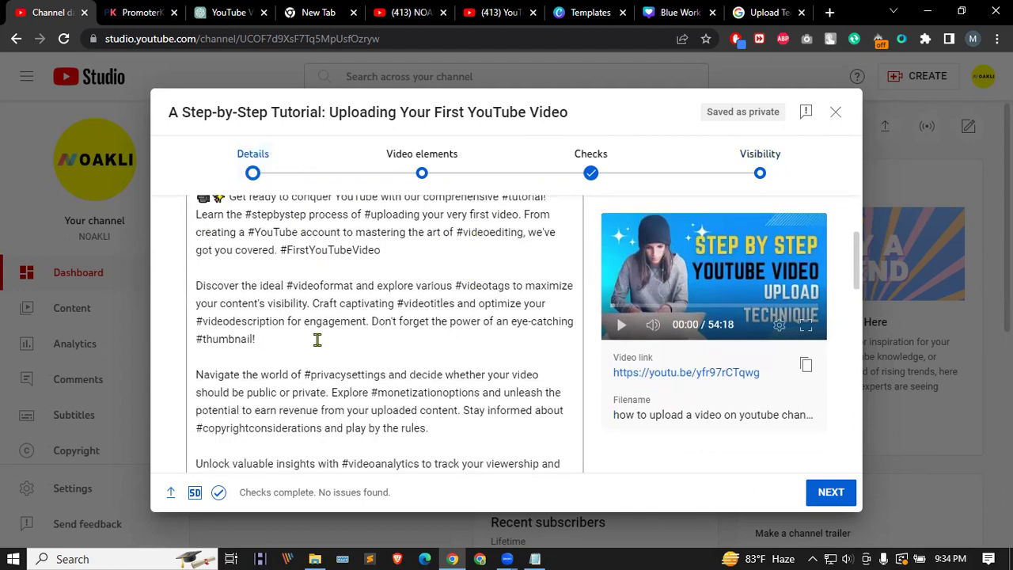
scroll(285, 332, down, 6)
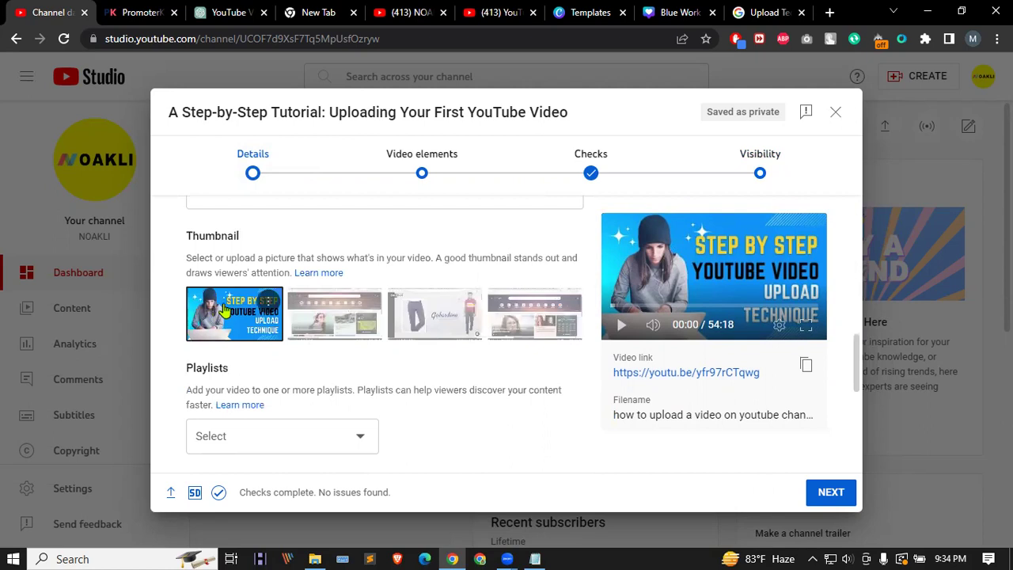
scroll(223, 309, down, 5)
click(236, 405)
scroll(282, 370, down, 3)
scroll(283, 370, down, 6)
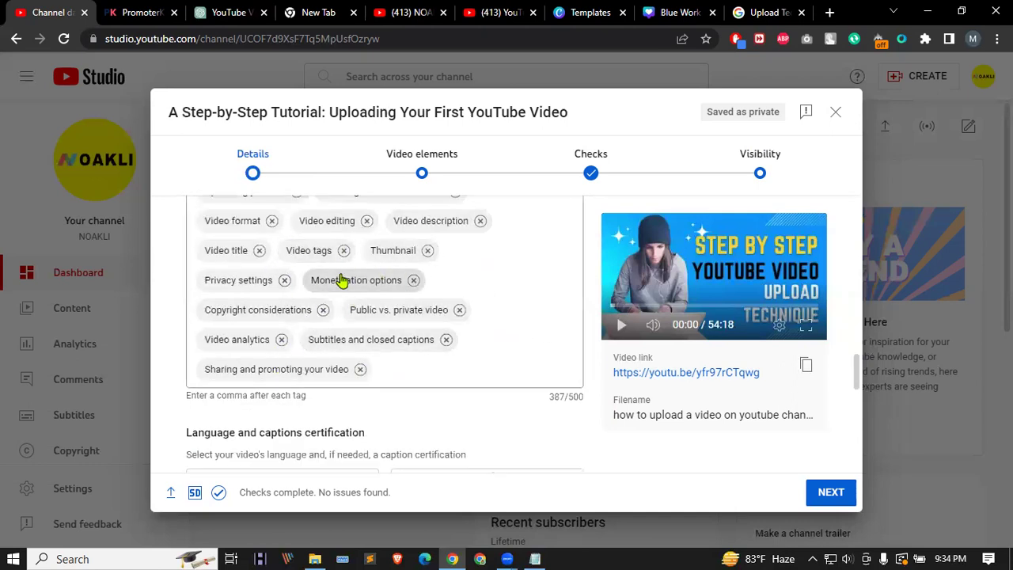
scroll(372, 269, up, 1)
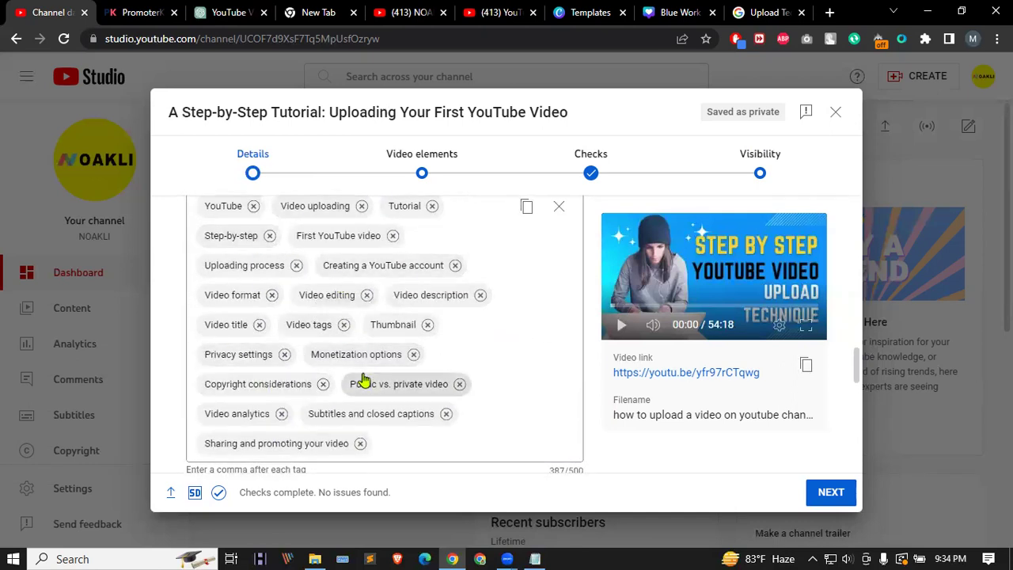
scroll(364, 381, up, 2)
scroll(350, 287, down, 1)
scroll(289, 338, down, 1)
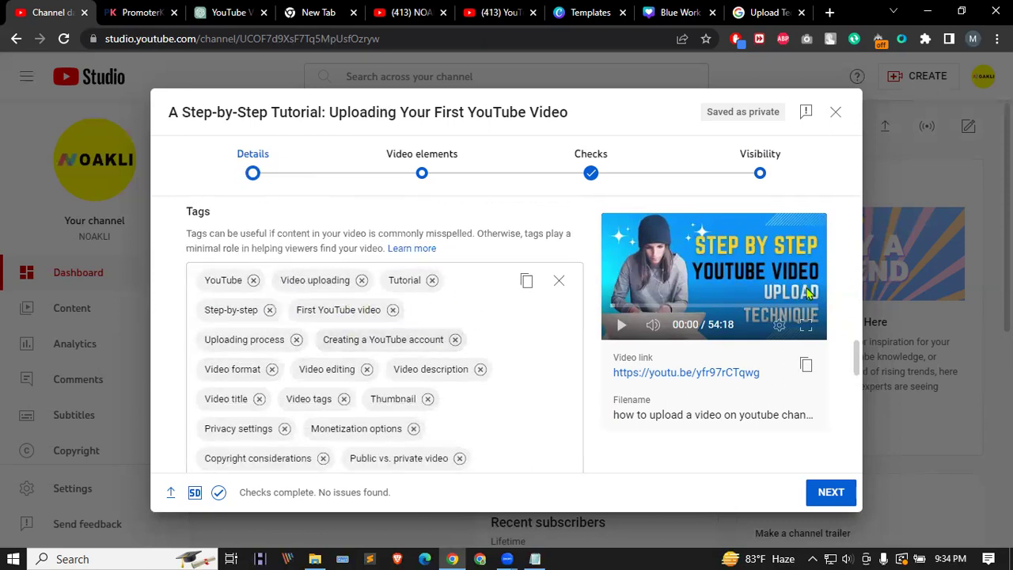
Step: Publish the video as Public from the Visibility stage and copy its video link
click(759, 174)
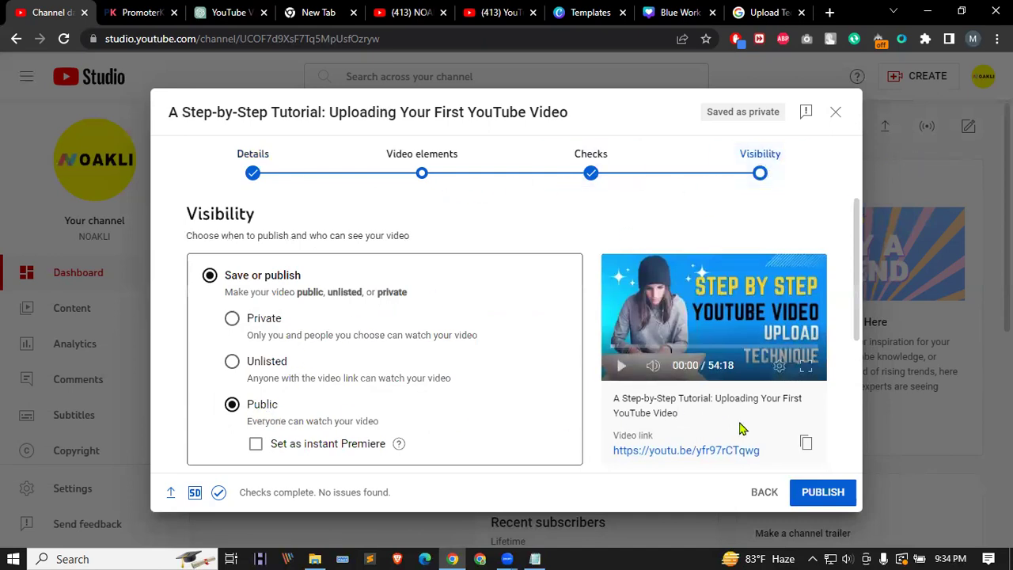
scroll(540, 367, down, 3)
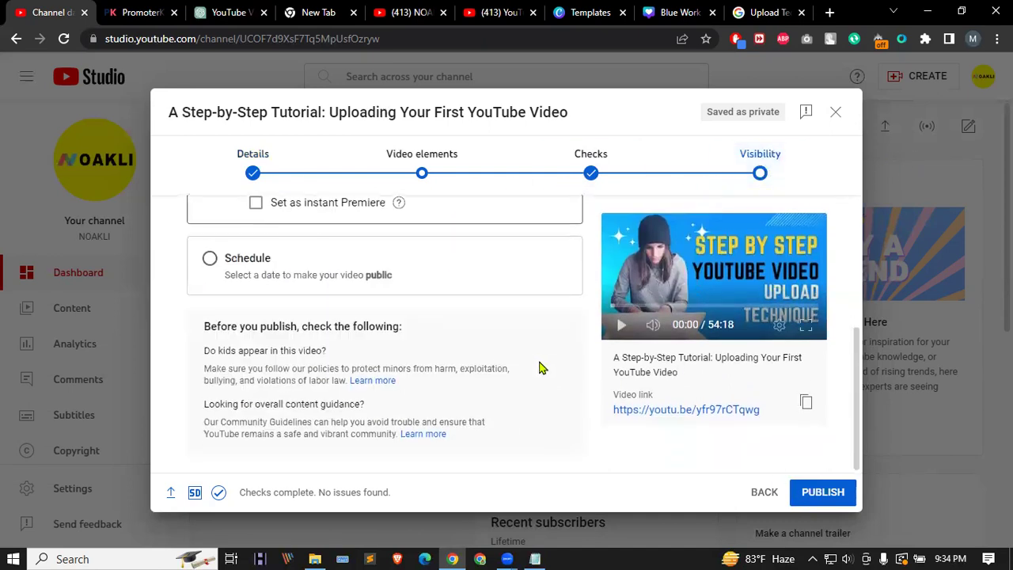
click(823, 493)
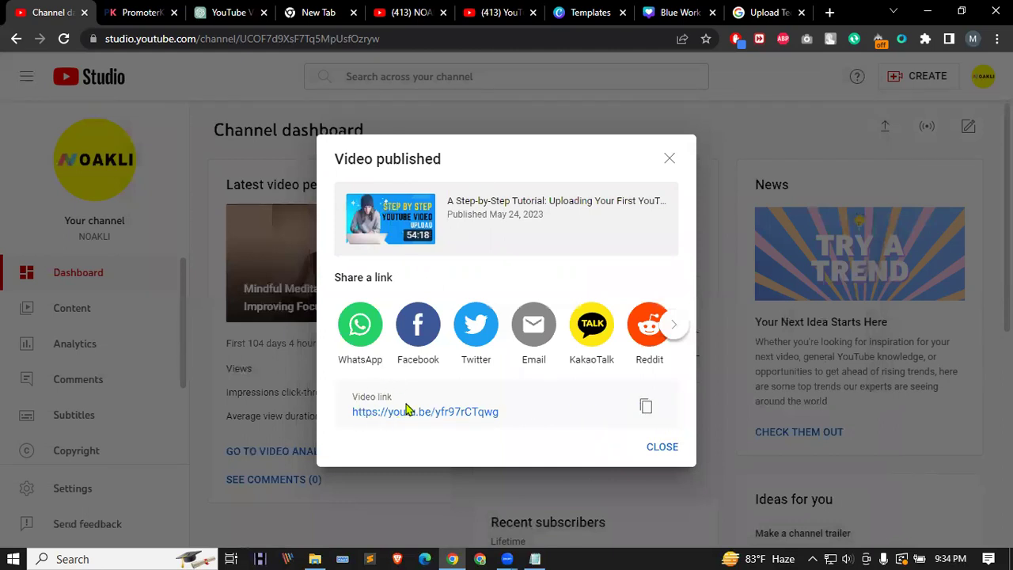
click(646, 406)
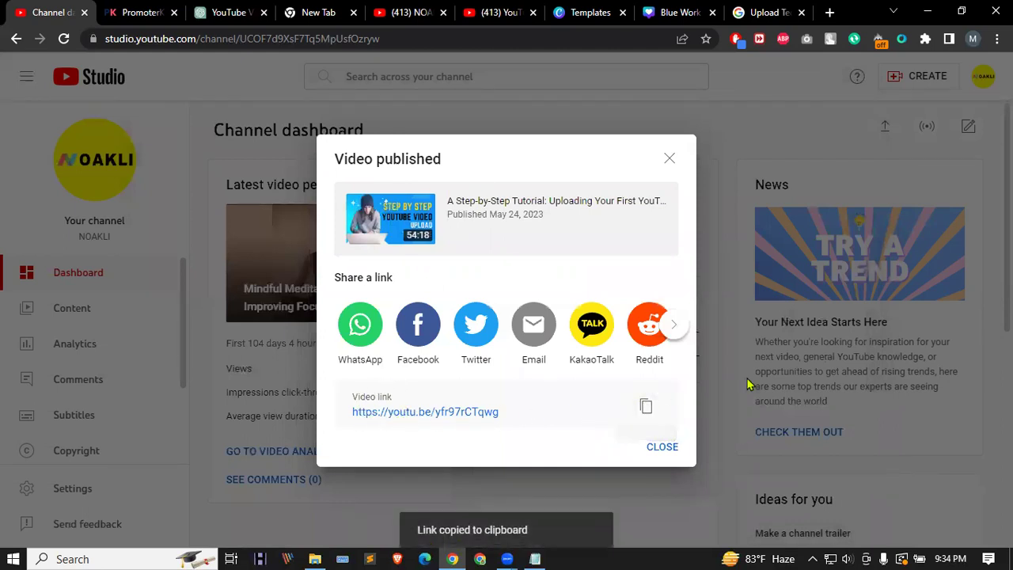
click(652, 449)
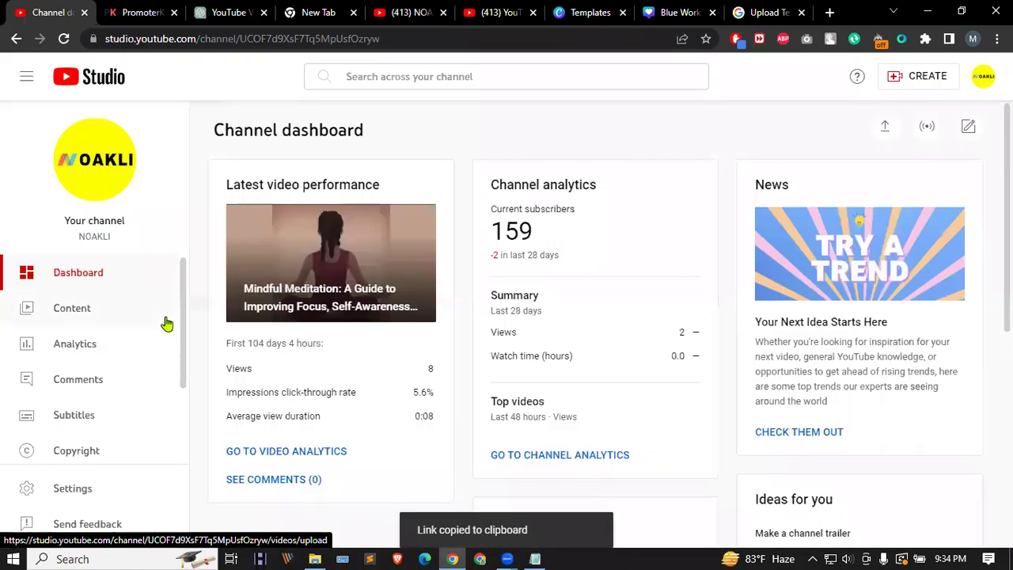
Step: Open the channel's content list and examine the new video's entry and the copyright restriction details of "10 Expert Tips for a Healthy"
click(69, 308)
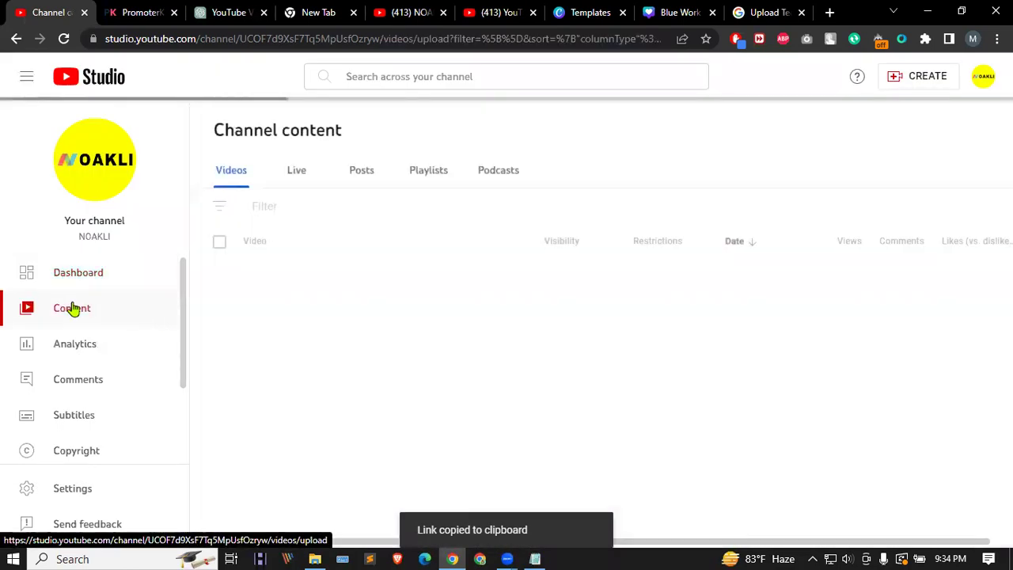
mouse_move(239, 286)
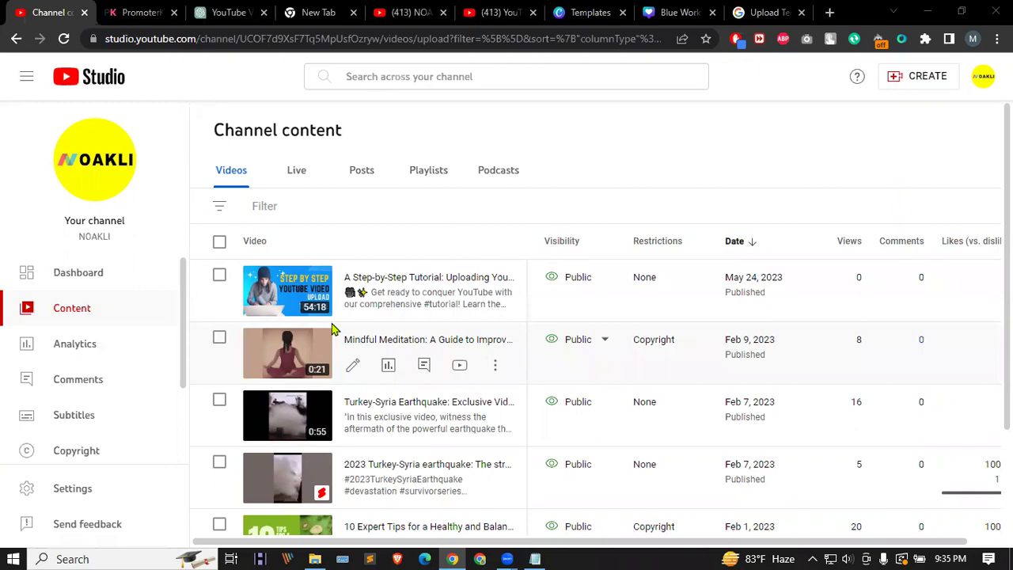
scroll(336, 326, down, 3)
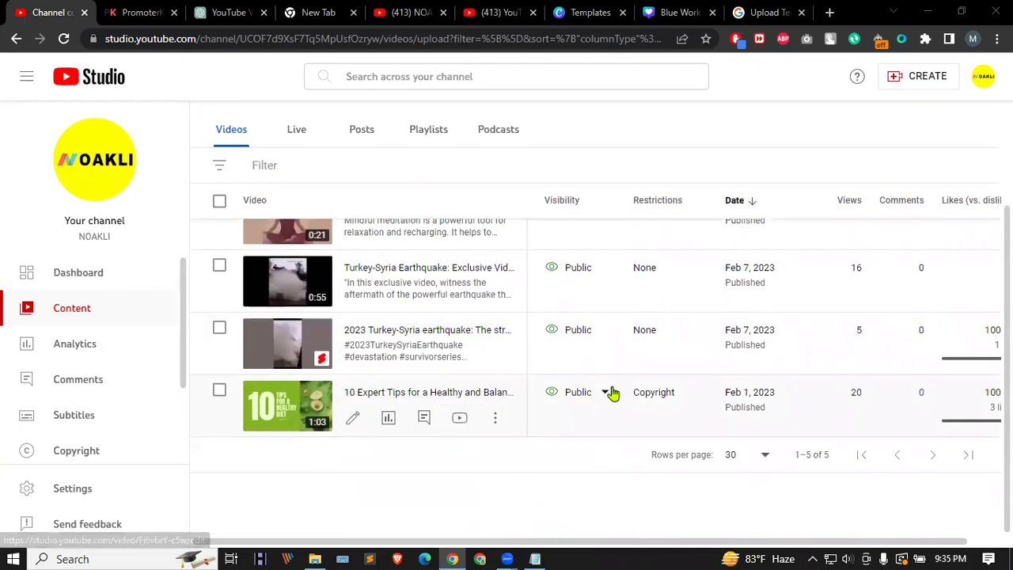
mouse_move(680, 208)
mouse_move(642, 397)
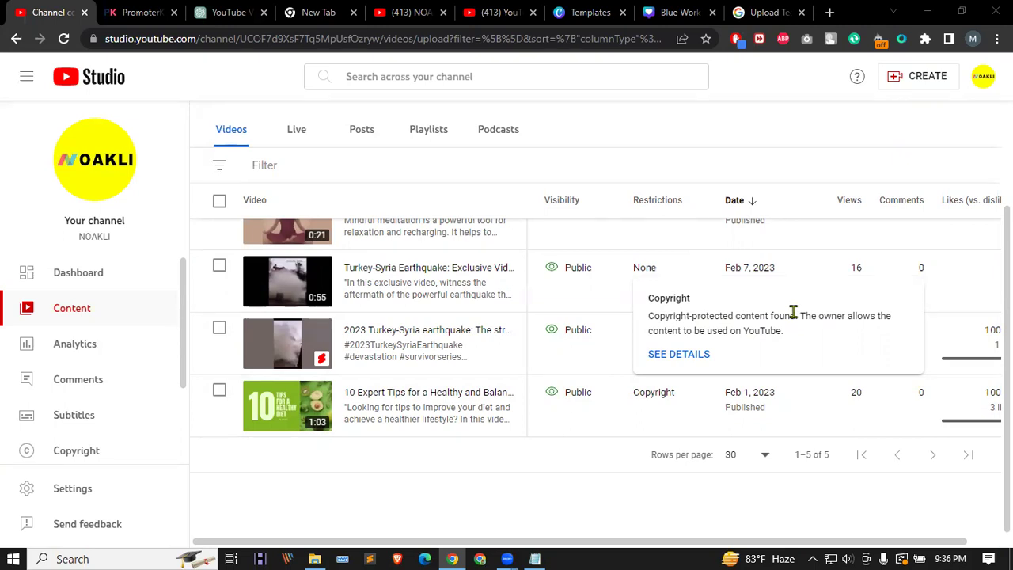
drag(818, 315, 874, 315)
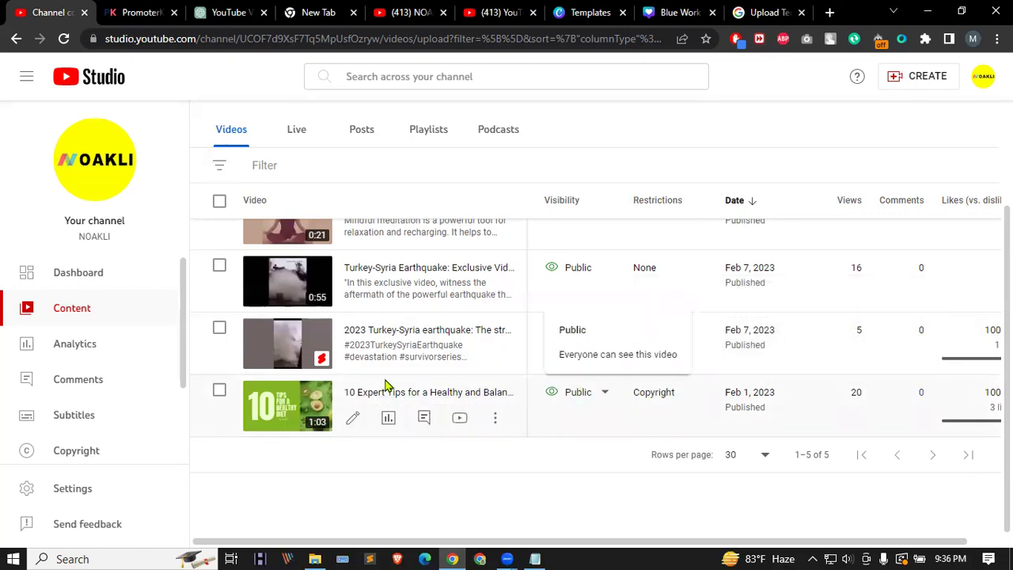
scroll(372, 380, up, 2)
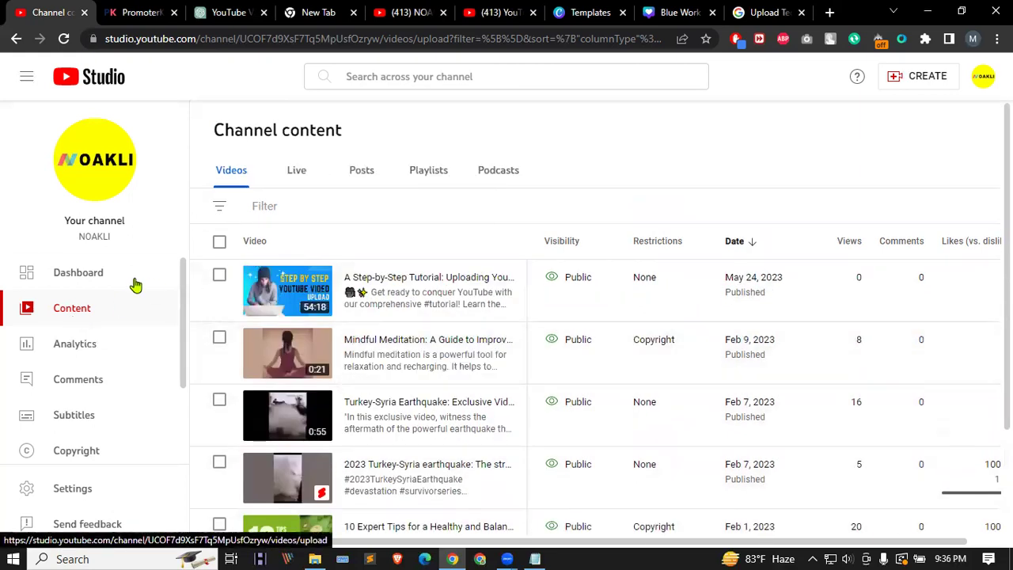
Step: Start a new video upload and open the file selection dialog
click(918, 80)
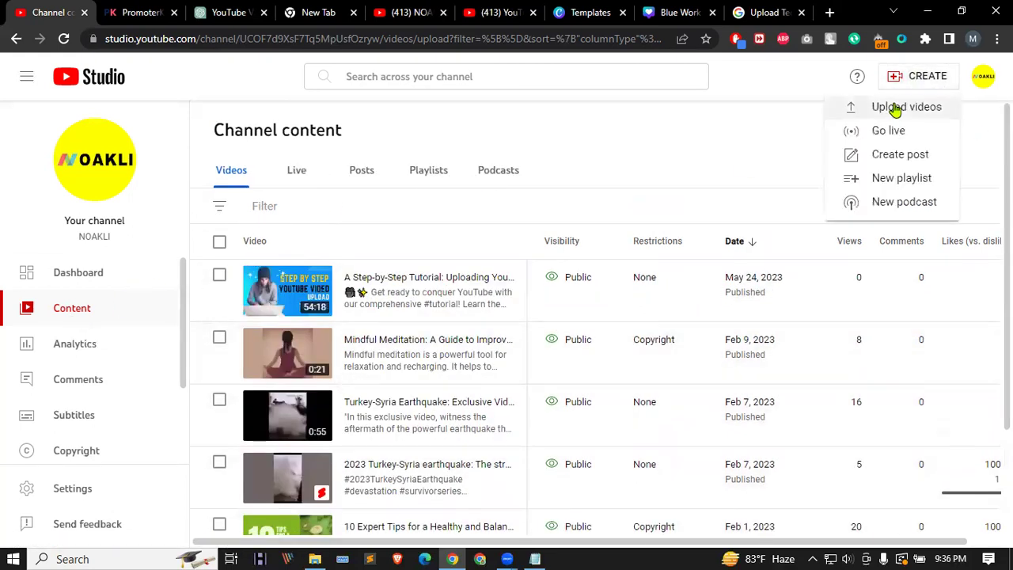
click(893, 107)
click(523, 386)
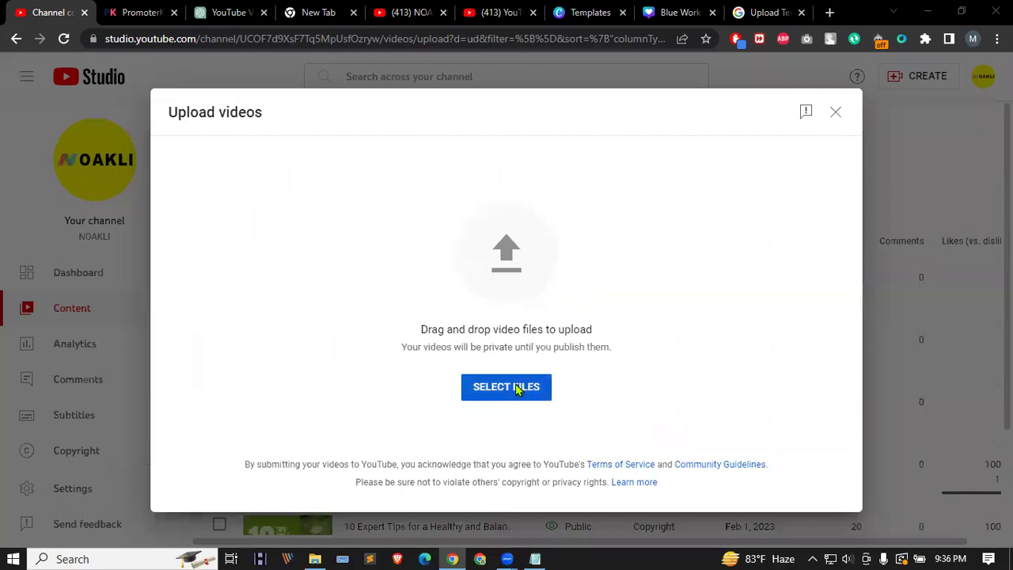
Step: Upload video1979272374.mp4 from the recording folder dated 2023-05-23 21.05.14 inside the Zoom folder on Local Disk (C:)
click(194, 328)
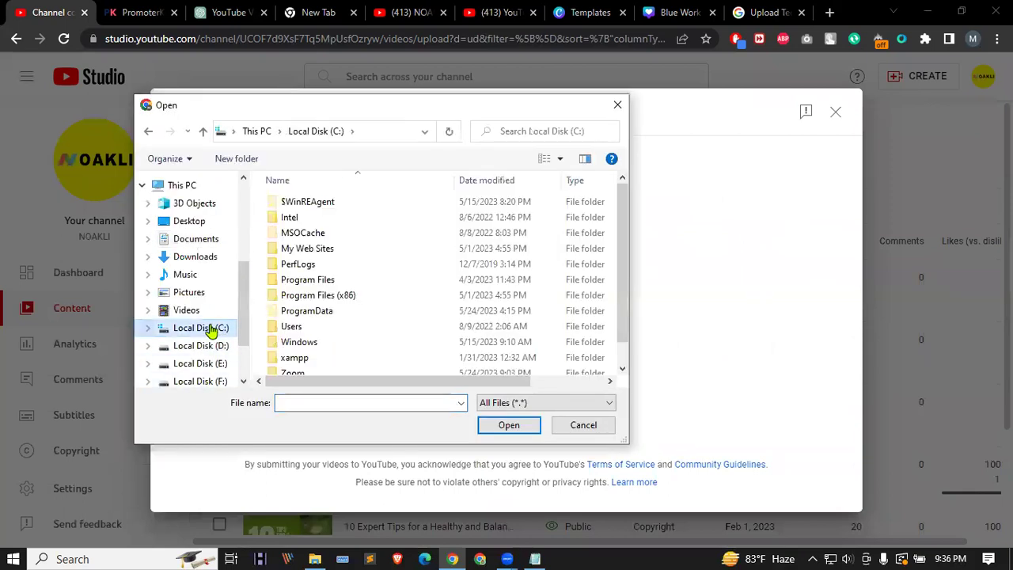
scroll(361, 323, down, 1)
double_click(320, 334)
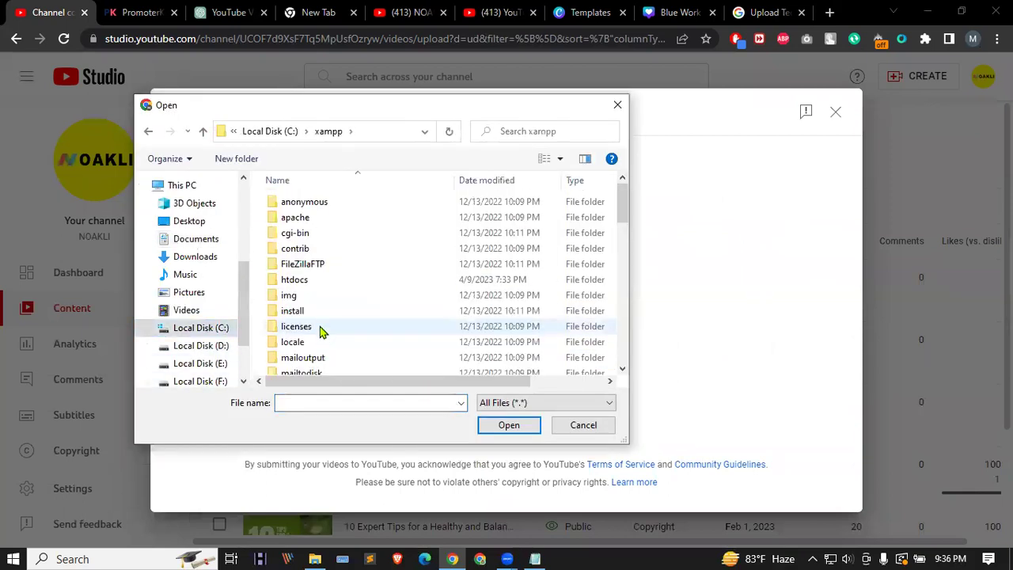
click(202, 131)
scroll(318, 364, down, 1)
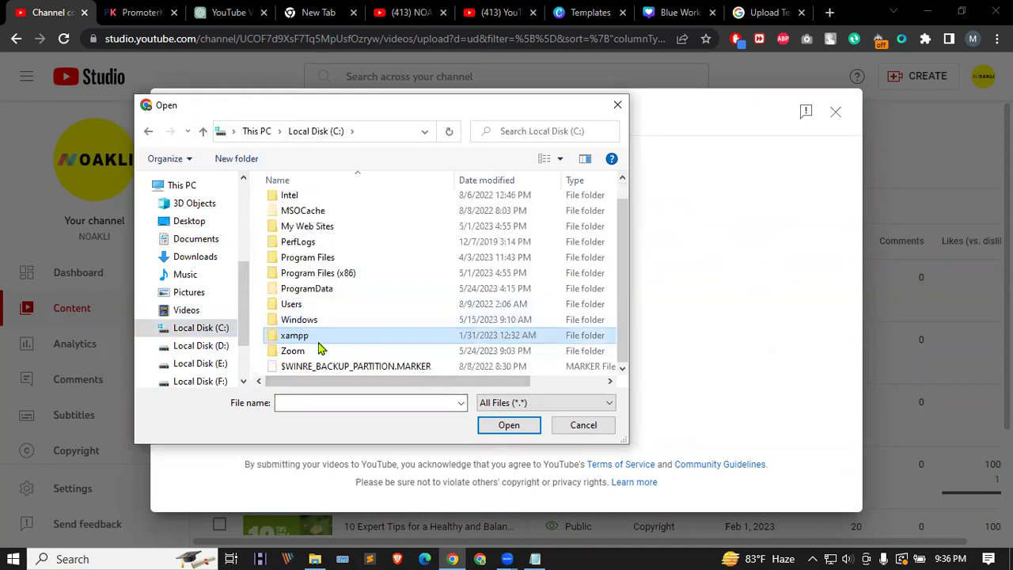
click(319, 350)
double_click(319, 351)
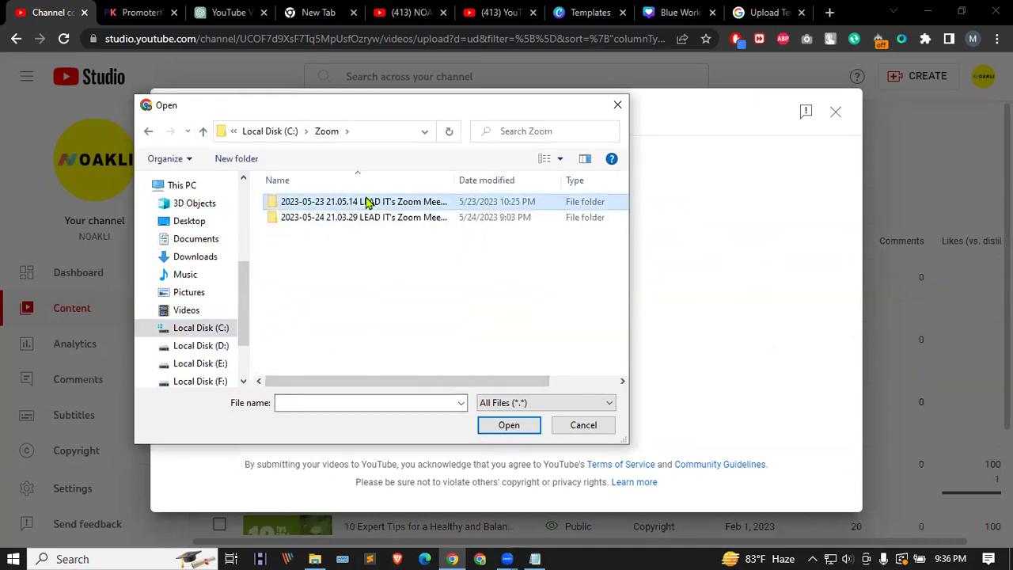
double_click(366, 203)
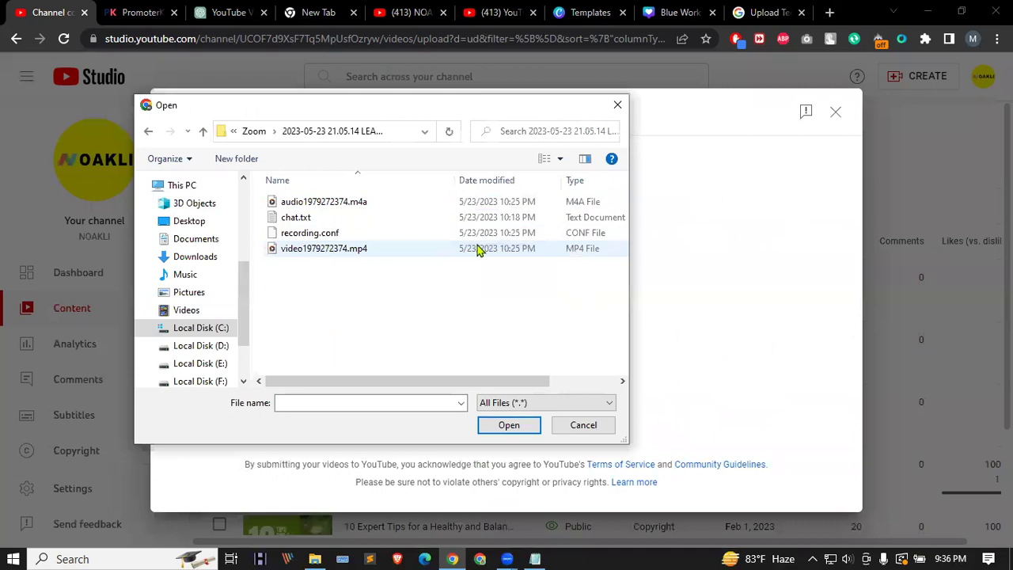
click(381, 252)
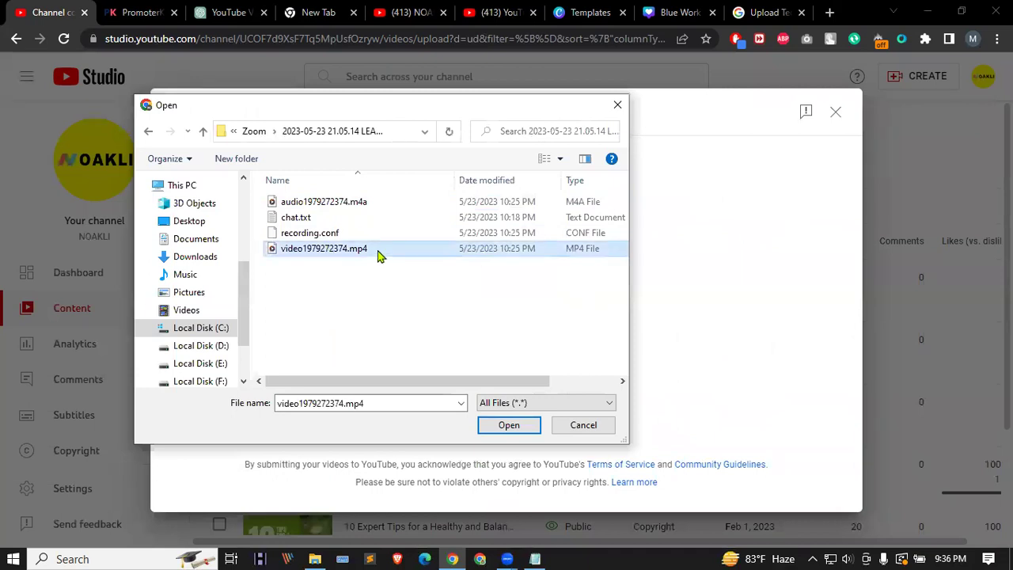
click(508, 427)
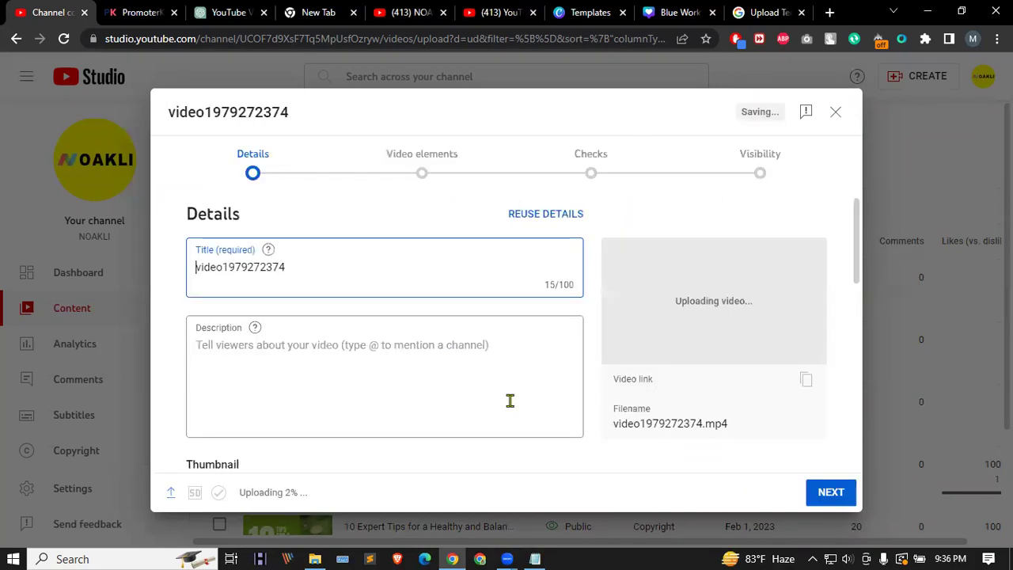
Step: Examine the title, description, thumbnail and playlist fields in the new upload's details
scroll(464, 372, down, 6)
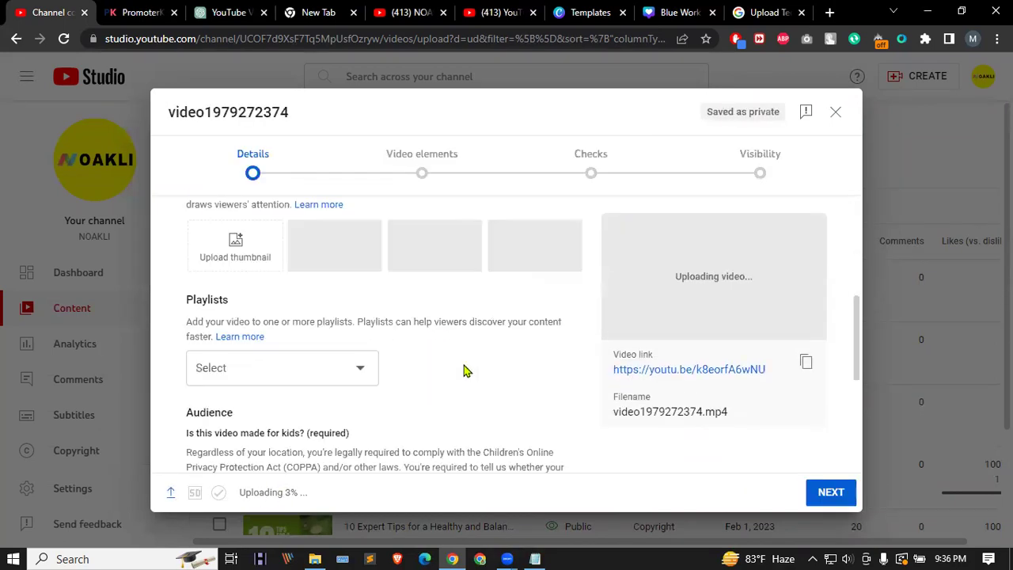
scroll(467, 364, up, 5)
scroll(469, 358, up, 1)
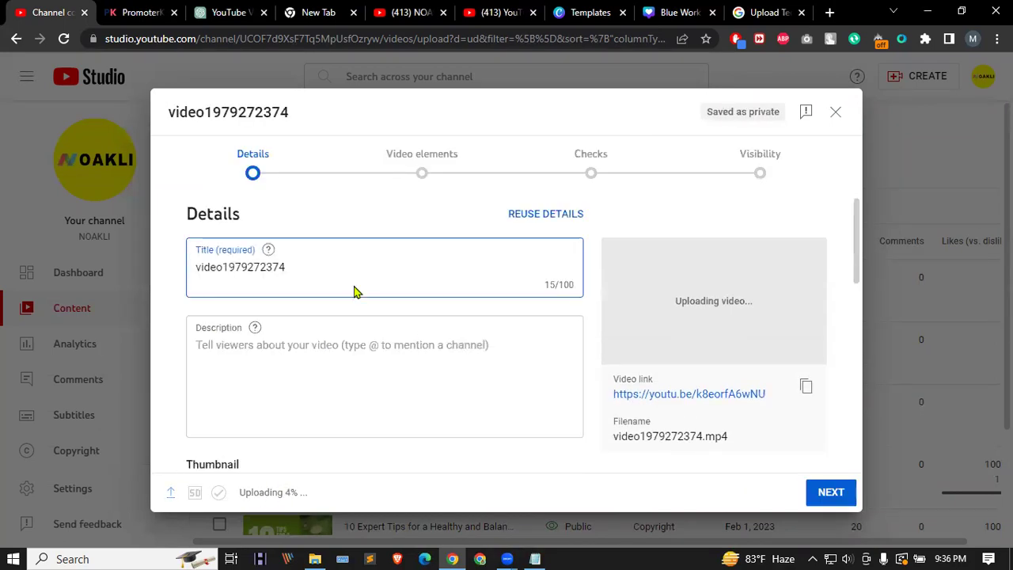
double_click(316, 267)
click(331, 353)
scroll(331, 353, down, 3)
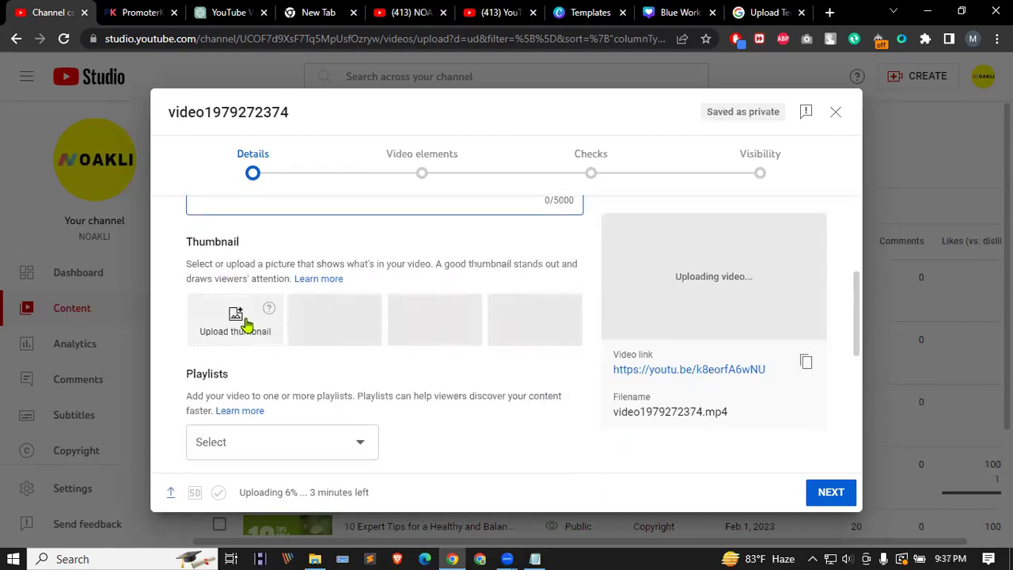
Step: Set the new upload's audience to "No, it's not made for kids" and expand the additional detail options
scroll(242, 326, down, 5)
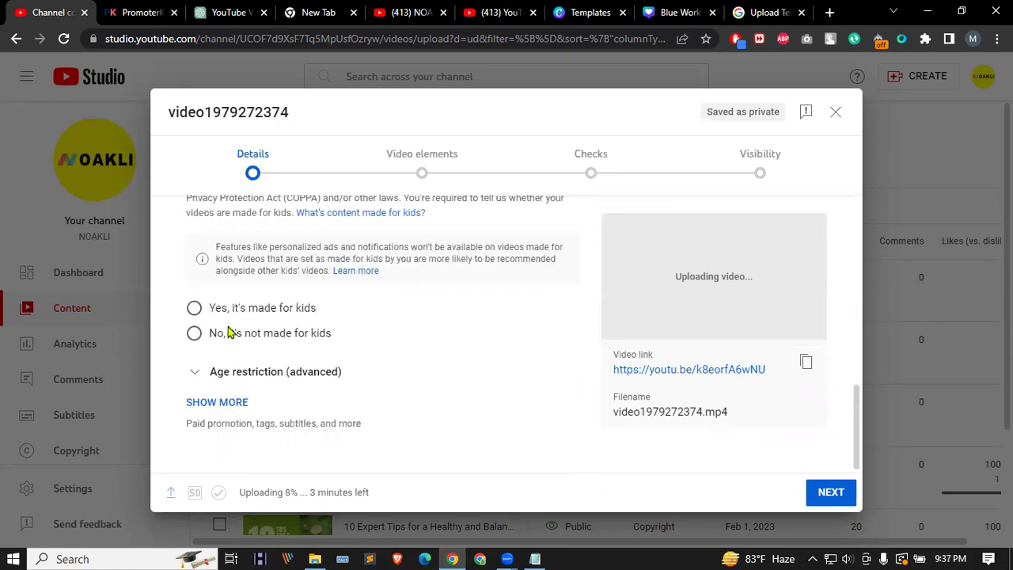
click(193, 333)
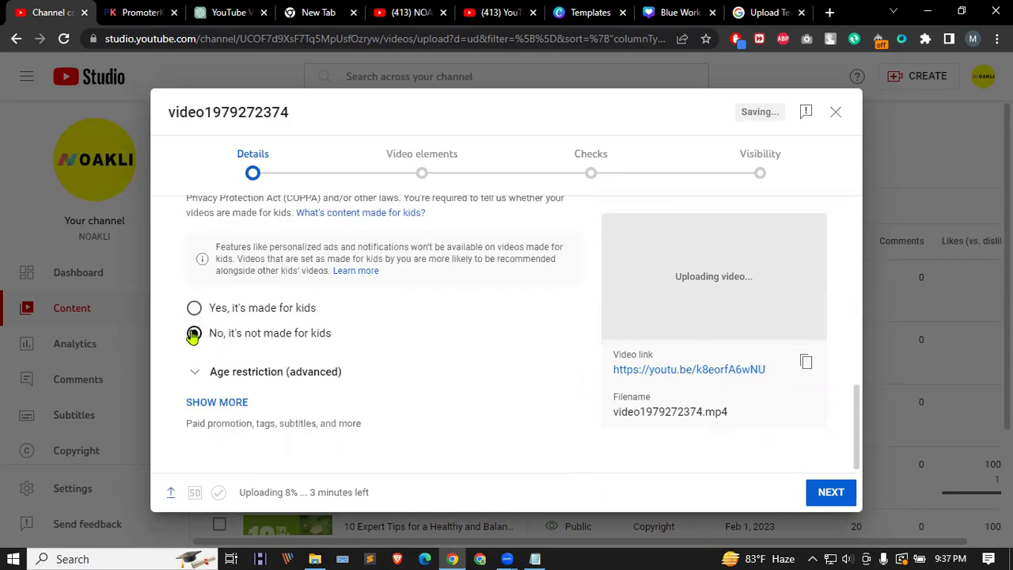
click(212, 404)
Step: Examine the tags, language, Shorts remixing, category, and comments and ratings settings of the new upload
scroll(299, 344, down, 10)
scroll(299, 344, down, 5)
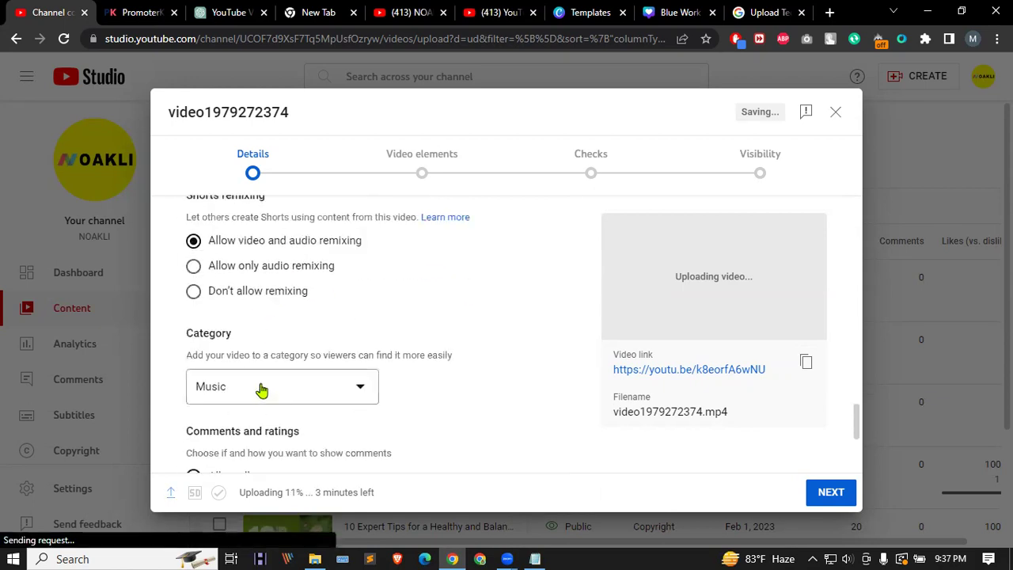
scroll(319, 391, down, 3)
scroll(319, 391, up, 7)
scroll(318, 391, up, 4)
click(201, 330)
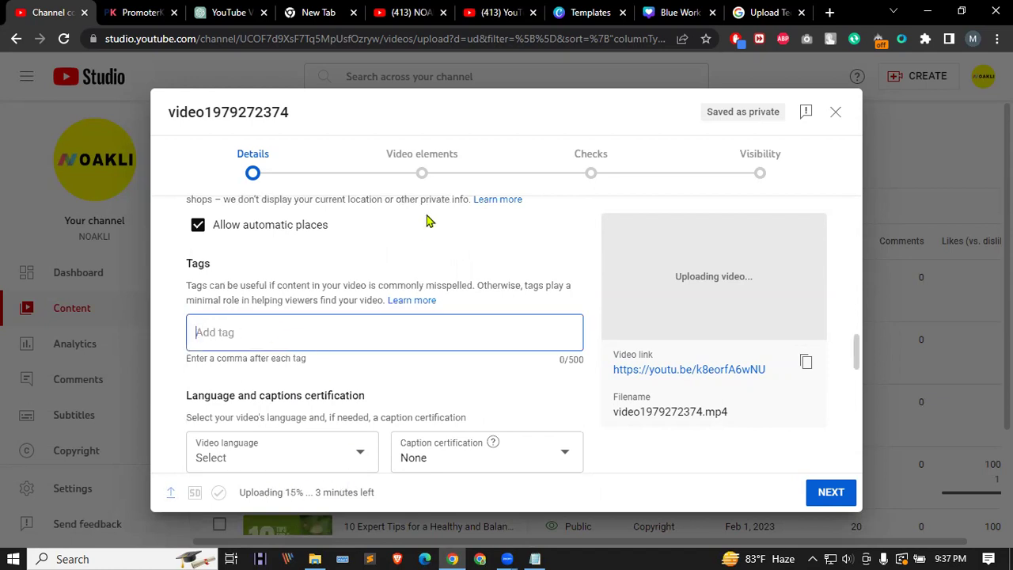
scroll(426, 224, down, 8)
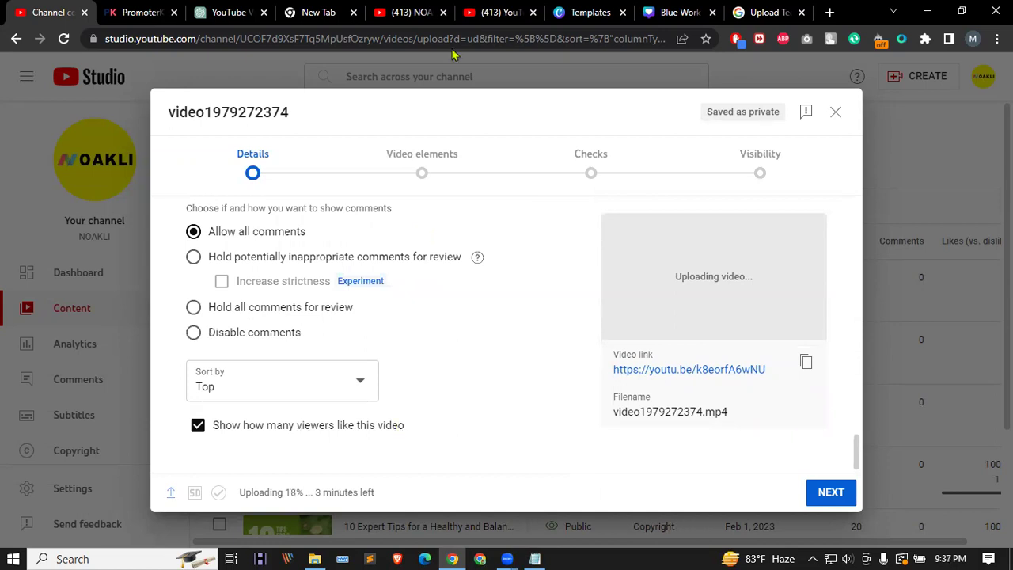
Step: Switch to Canva and close the Blue Work From Home template preview to view the YouTube thumbnail templates
click(592, 12)
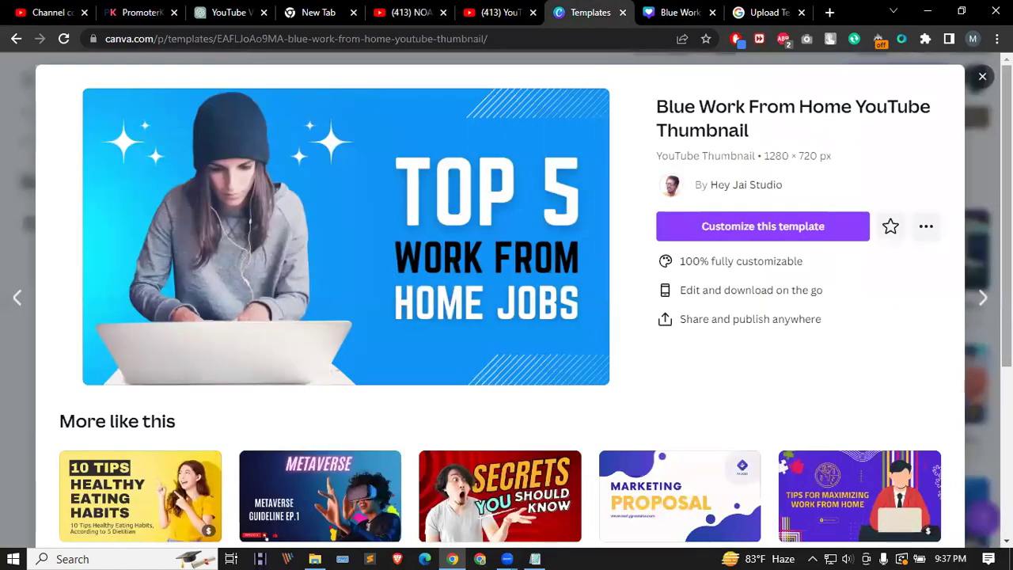
click(982, 79)
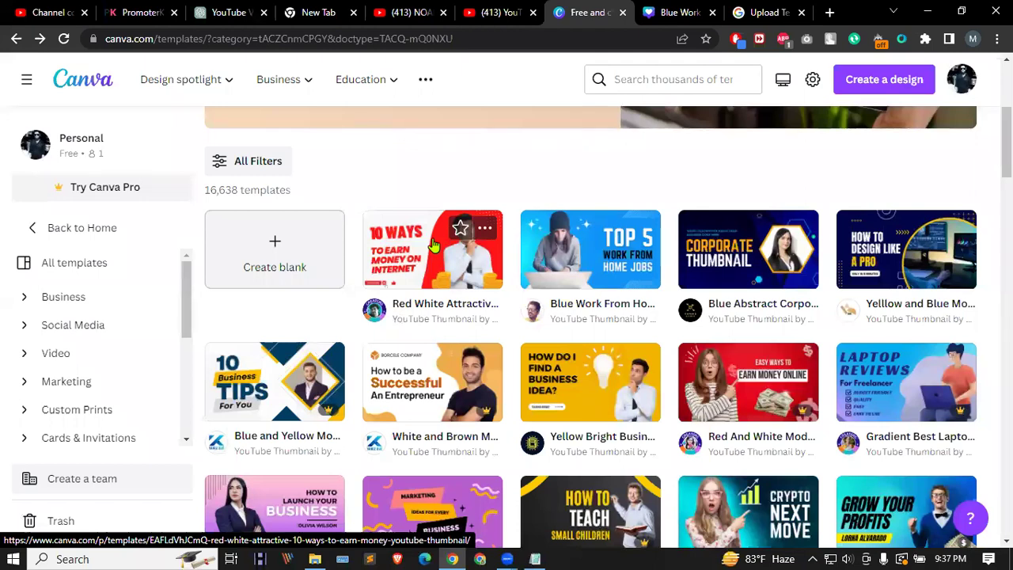
Step: Switch to YouTube and search for a creator by name
click(497, 11)
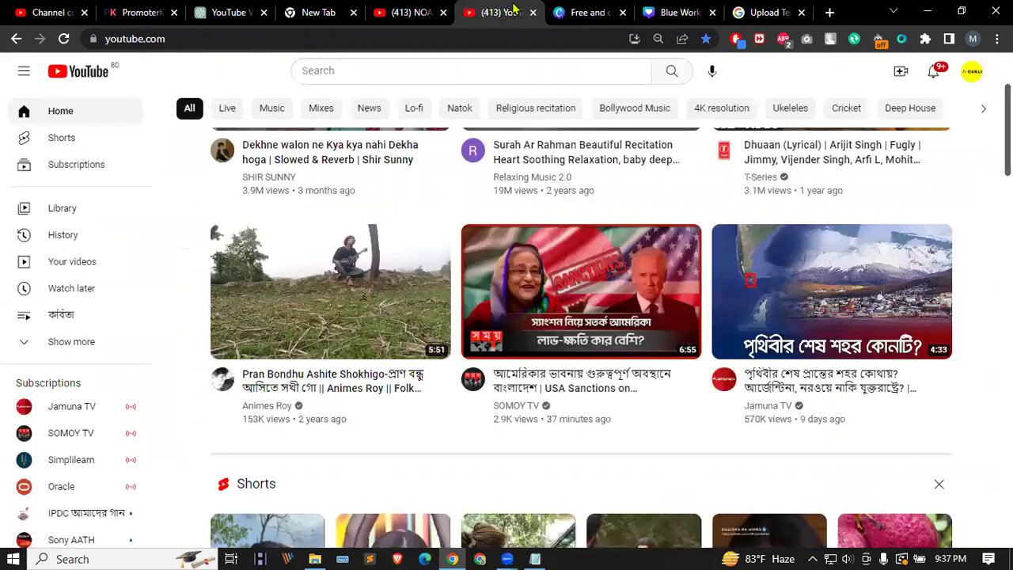
click(431, 69)
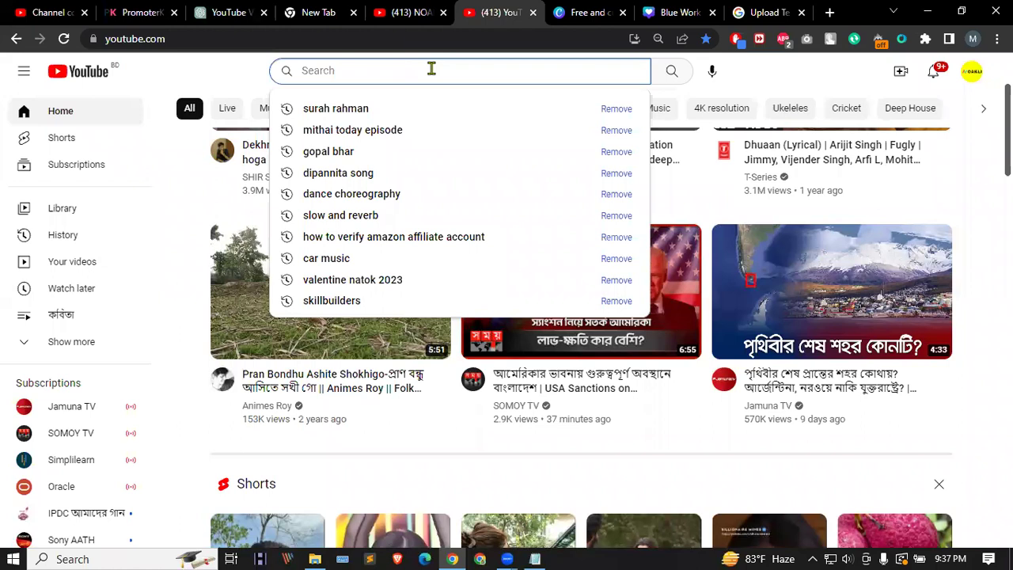
text(S Si)
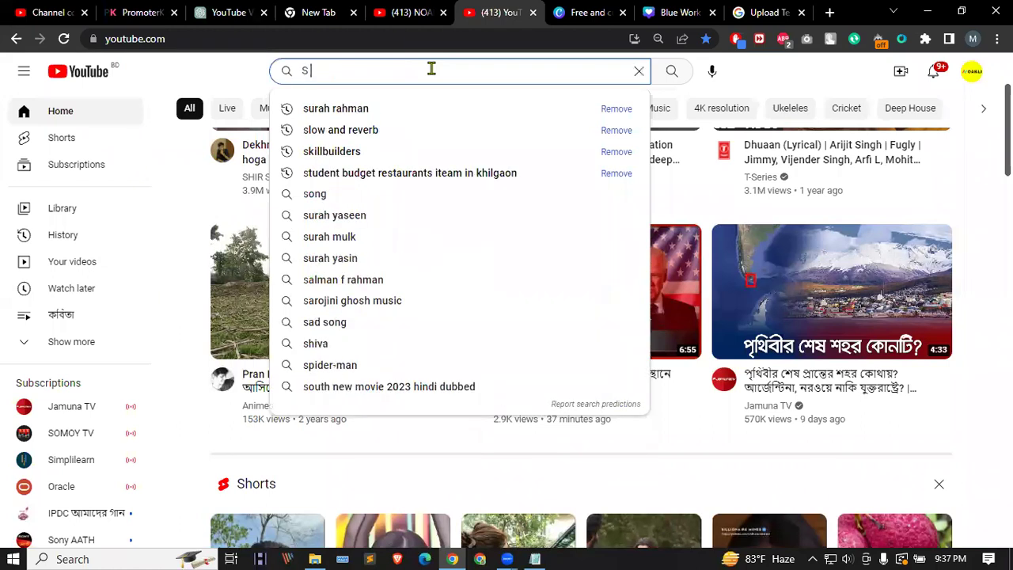
key(BackSpace)
key(BackSpace)
key(BackSpace)
text(I)
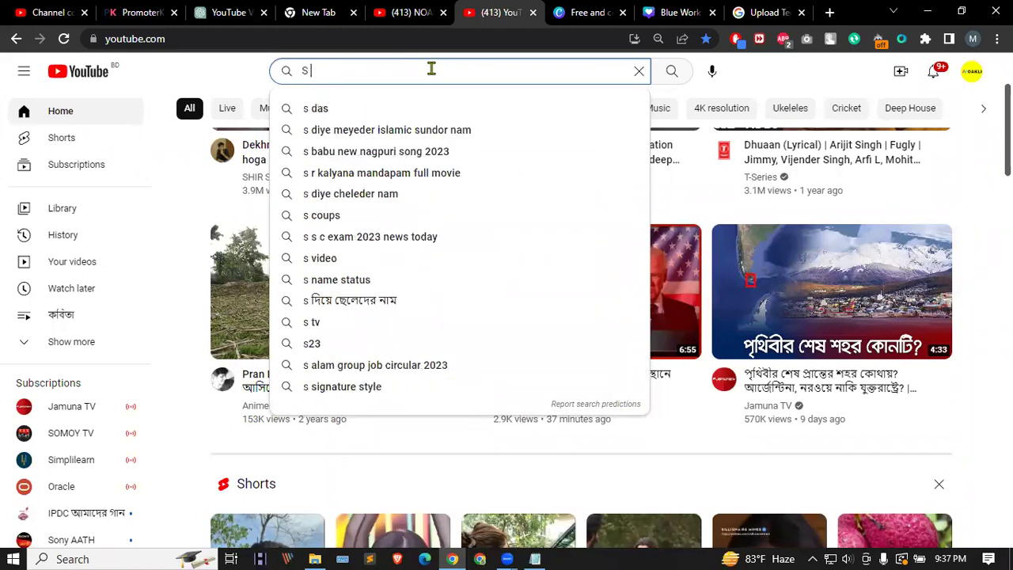
text( sum)
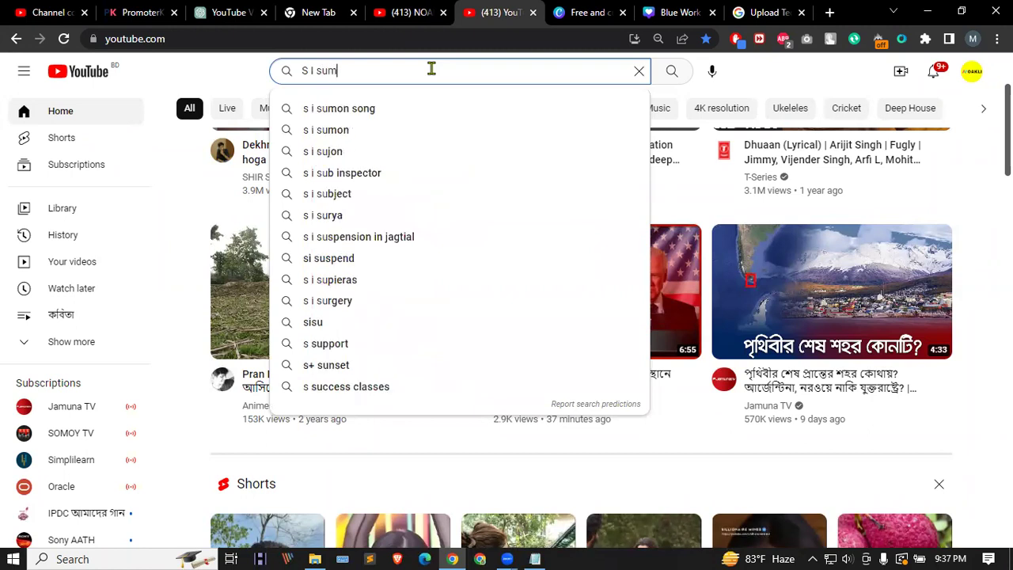
text(on)
key(Return)
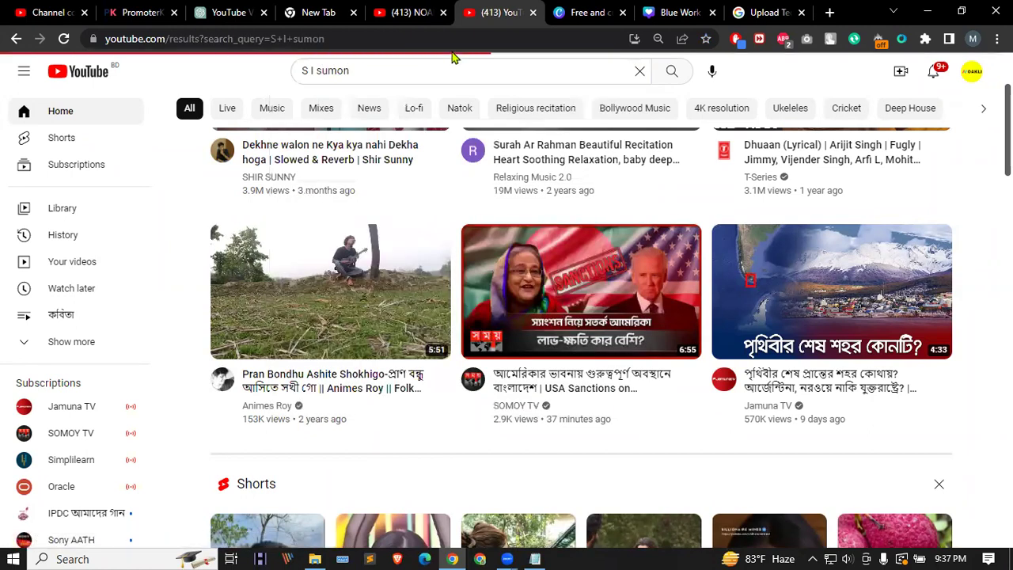
Step: Filter the search results to channels and look through the listed channels for the creator
scroll(309, 174, down, 4)
scroll(309, 175, up, 5)
click(239, 111)
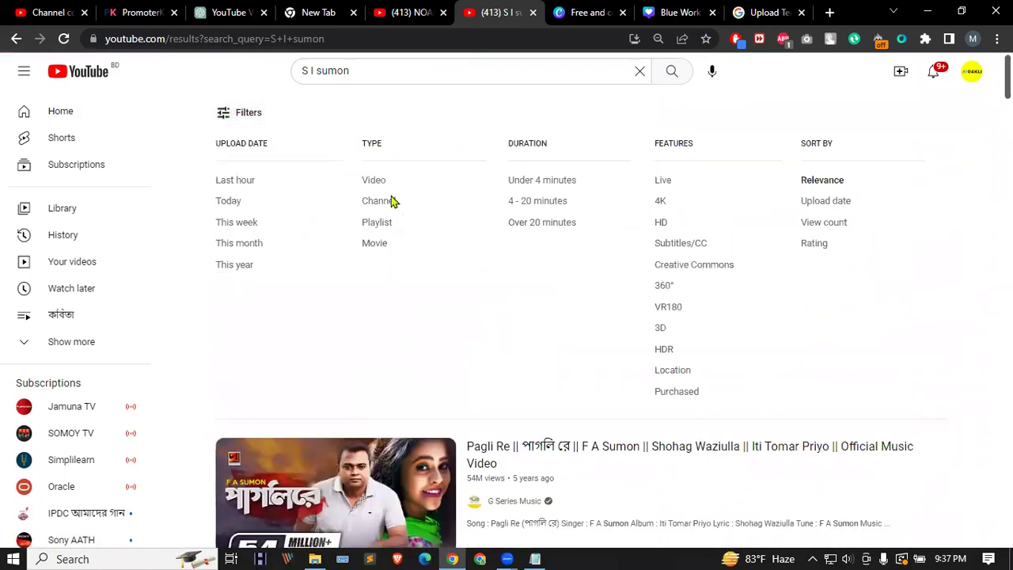
click(378, 201)
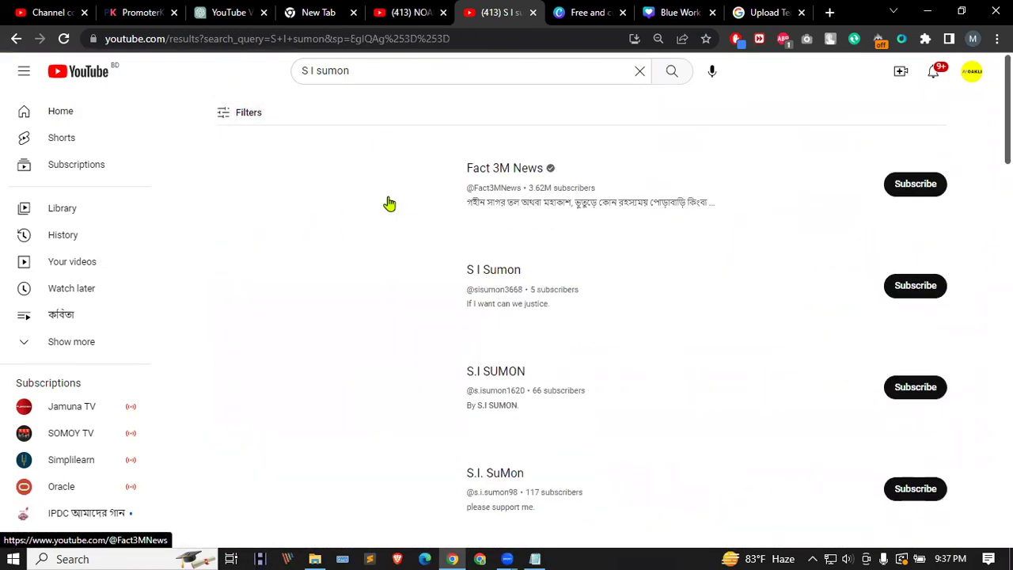
scroll(389, 205, down, 10)
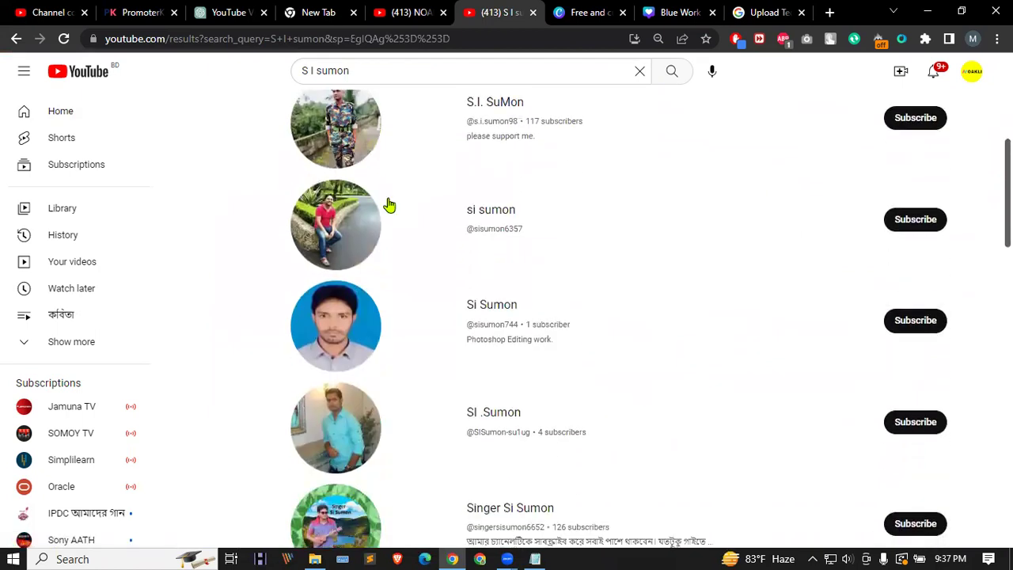
scroll(414, 203, down, 4)
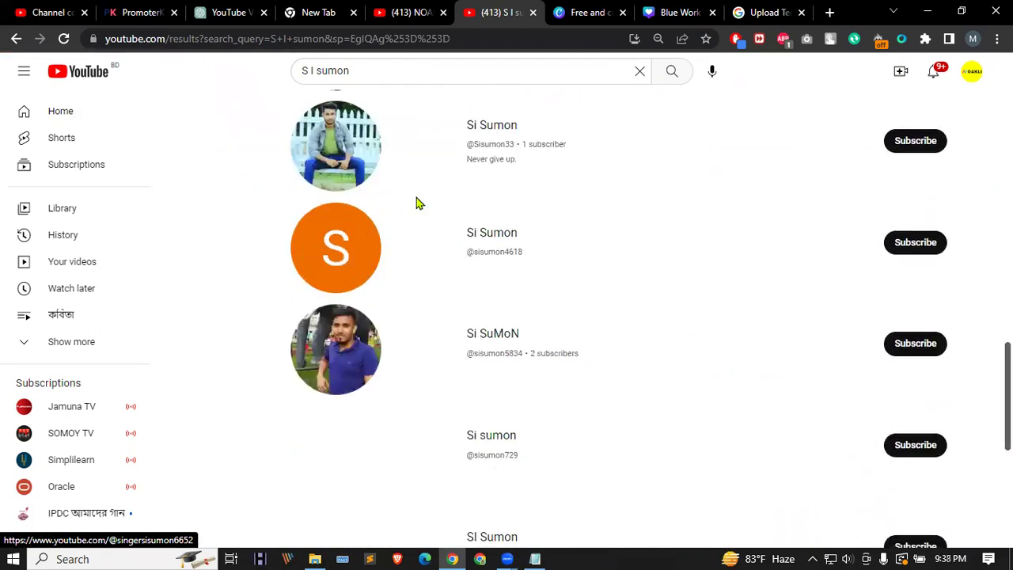
scroll(414, 203, up, 10)
Step: Search YouTube for "mayajaal" and open the মায়াজাল channel
key(ctrl+a)
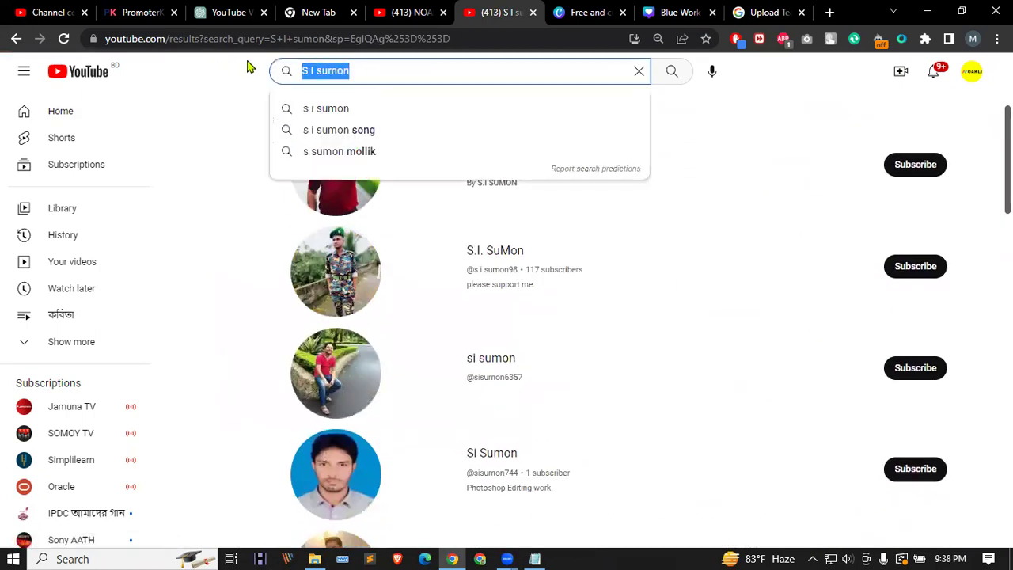
text(maya)
key(Down)
key(Return)
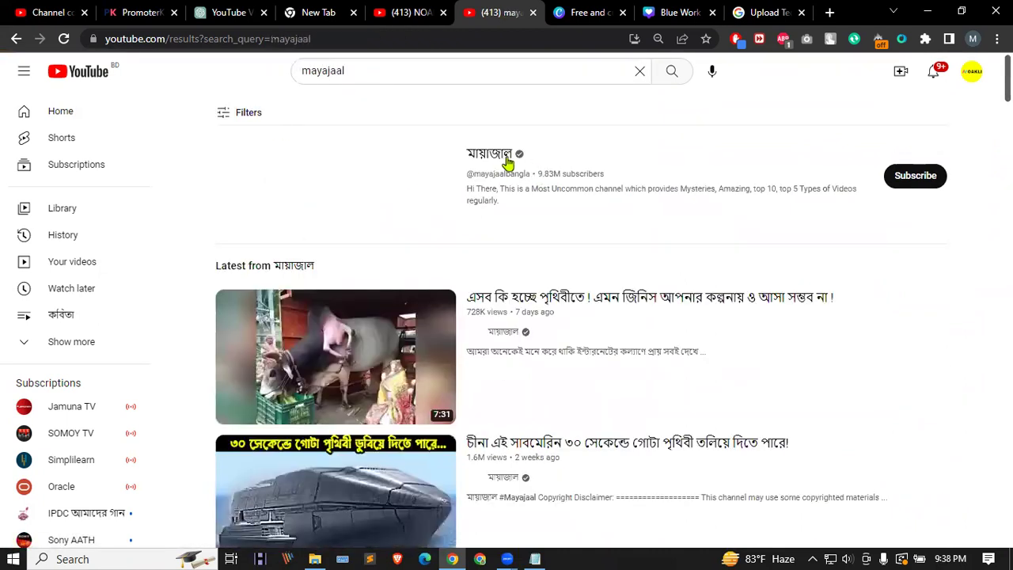
click(488, 159)
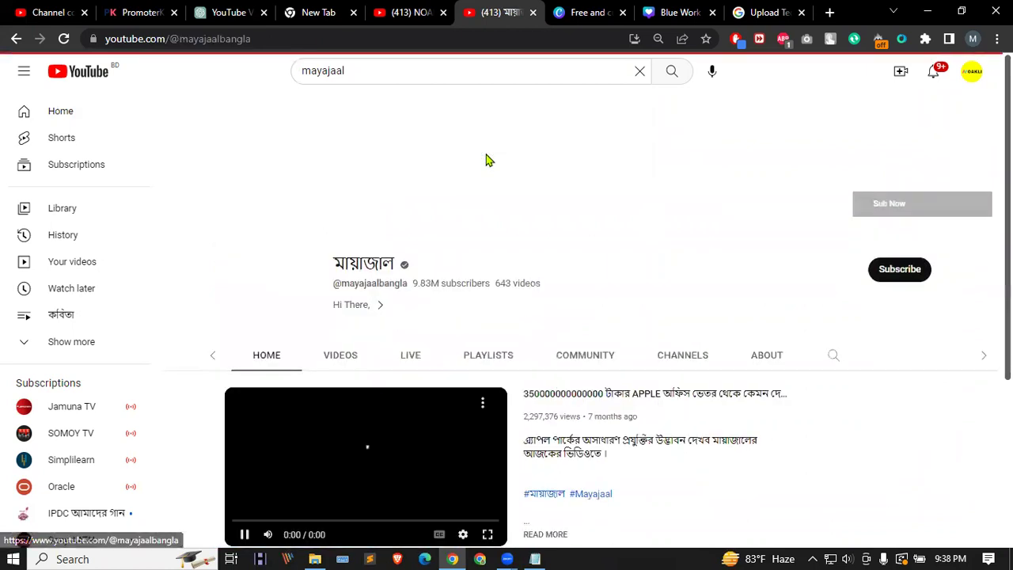
Step: Browse the মায়াজাল channel's home page and its list of latest videos, and open one of the videos
scroll(316, 396, down, 2)
scroll(321, 426, up, 2)
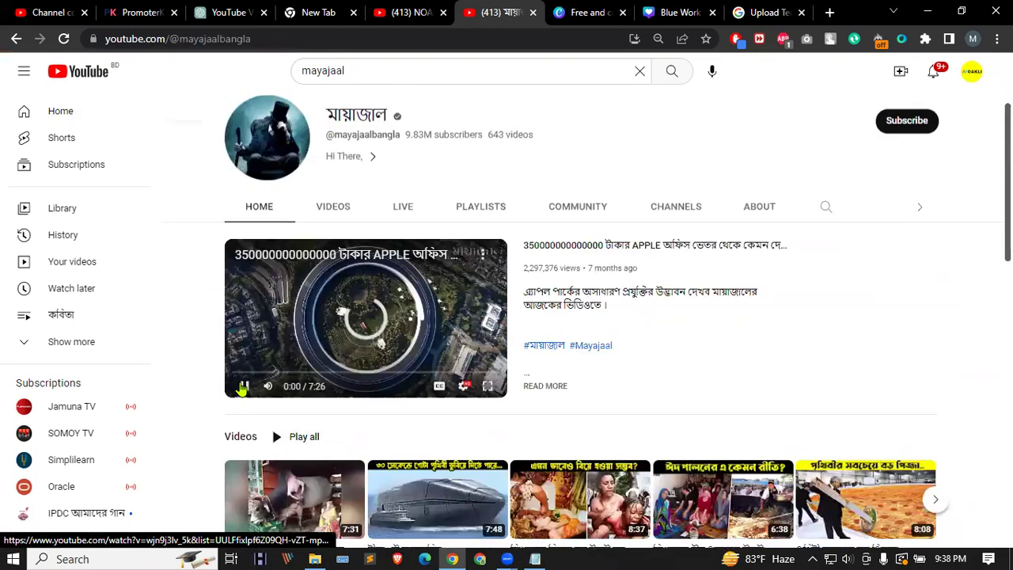
click(345, 216)
scroll(699, 279, down, 3)
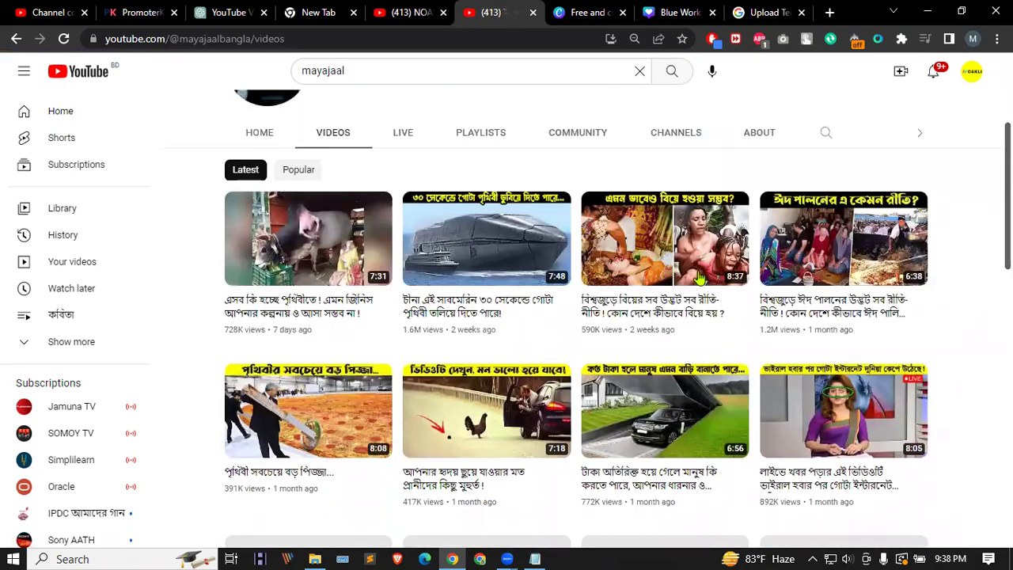
scroll(699, 278, down, 3)
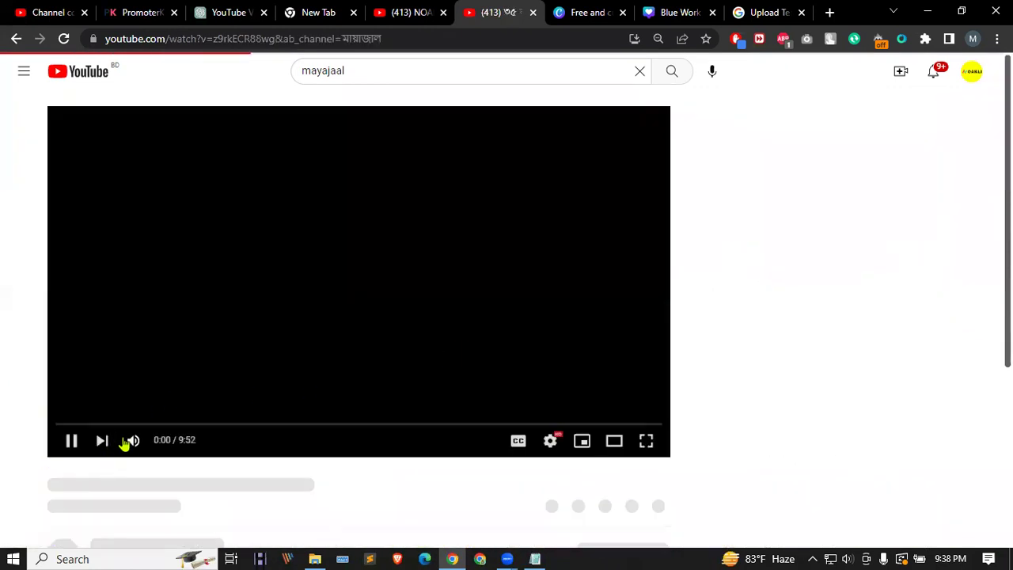
Step: Mute the opened মায়াজাল video and skip ahead to about 0:50 to sample its footage
click(133, 441)
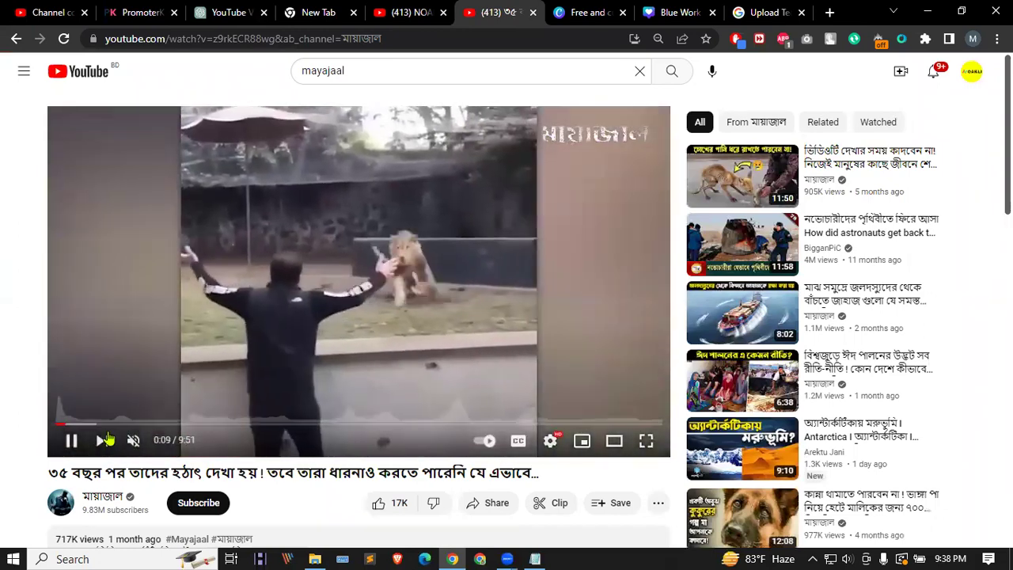
drag(87, 425, 94, 424)
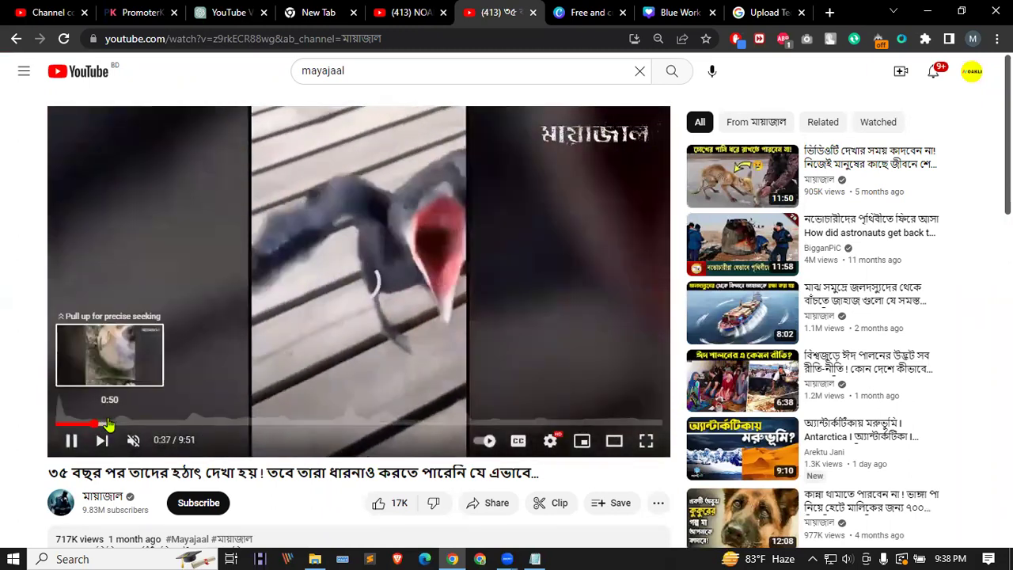
click(109, 425)
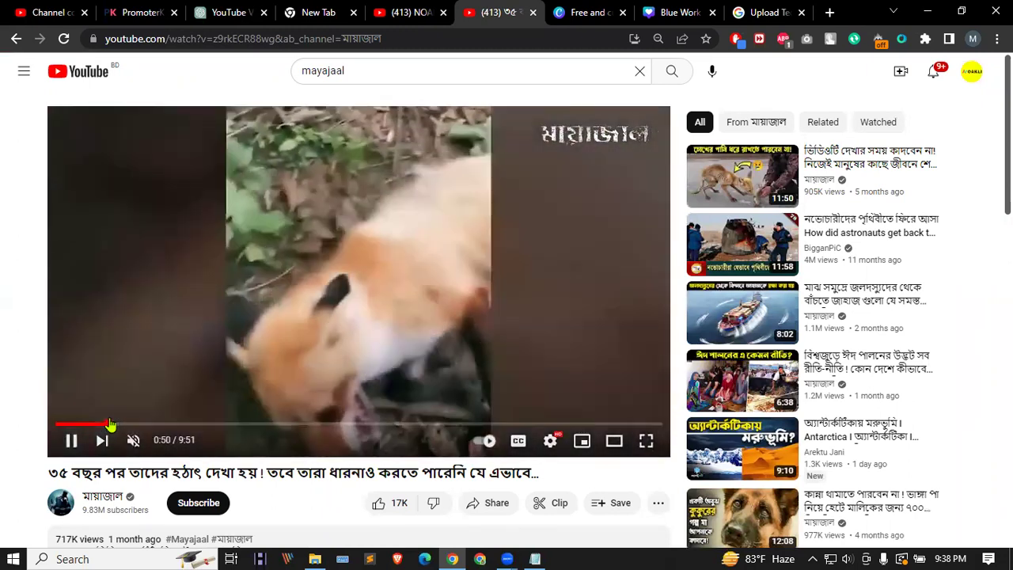
Step: Open the suggested মায়াজাল video about ships escaping pirates and skip through its first minute
scroll(869, 315, down, 1)
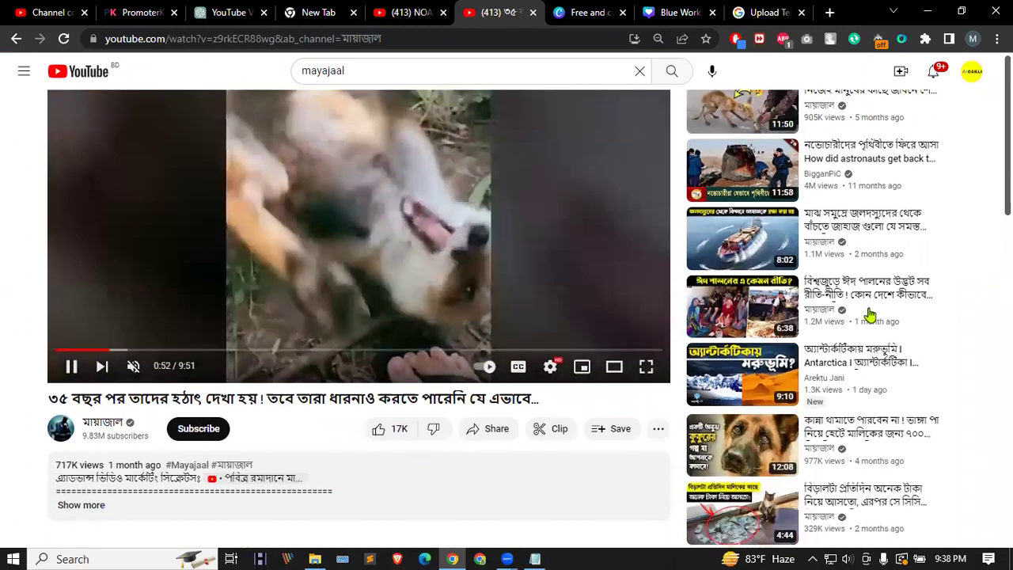
click(734, 238)
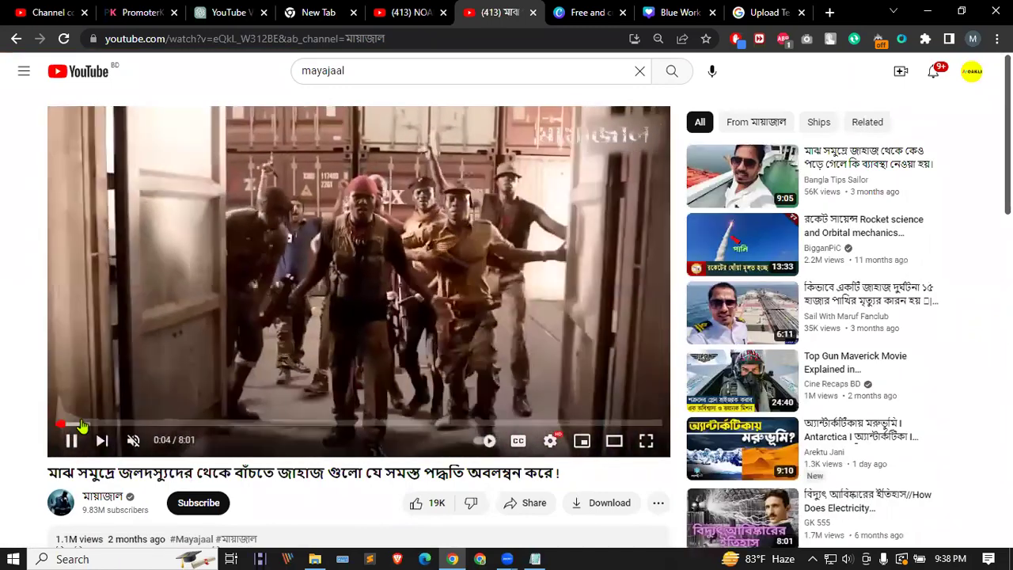
click(83, 424)
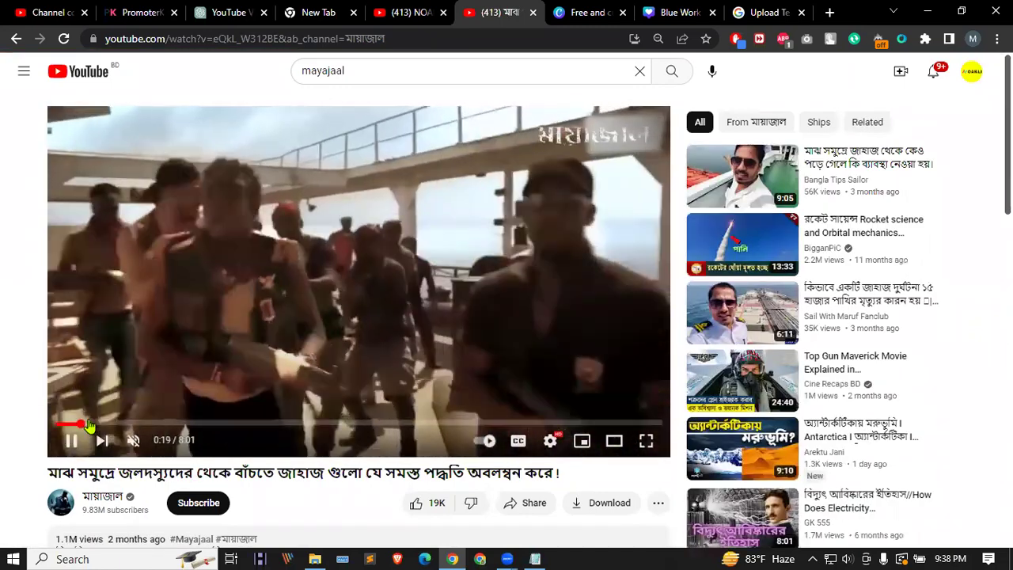
click(105, 425)
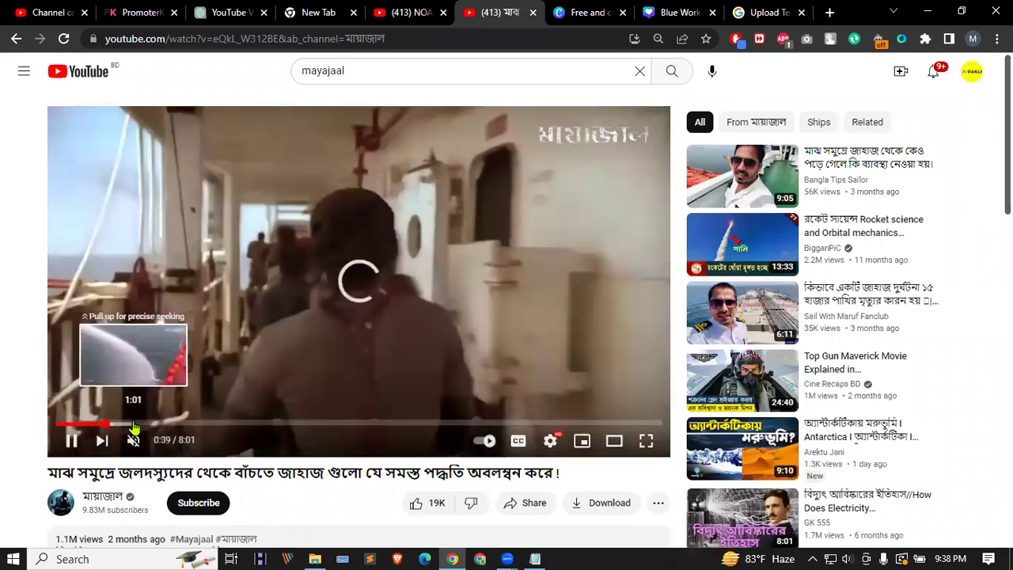
click(133, 425)
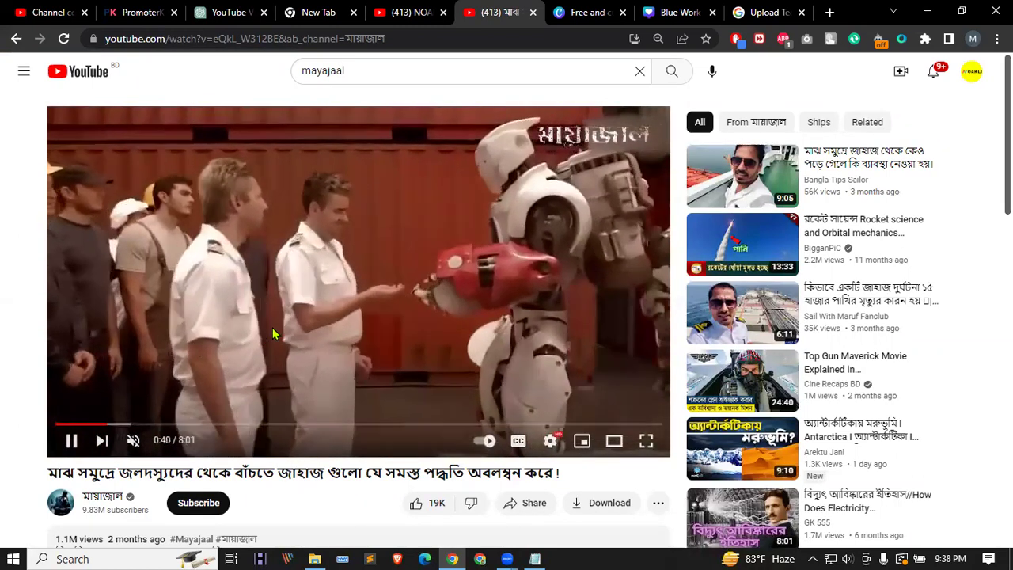
scroll(272, 328, down, 4)
scroll(270, 335, up, 4)
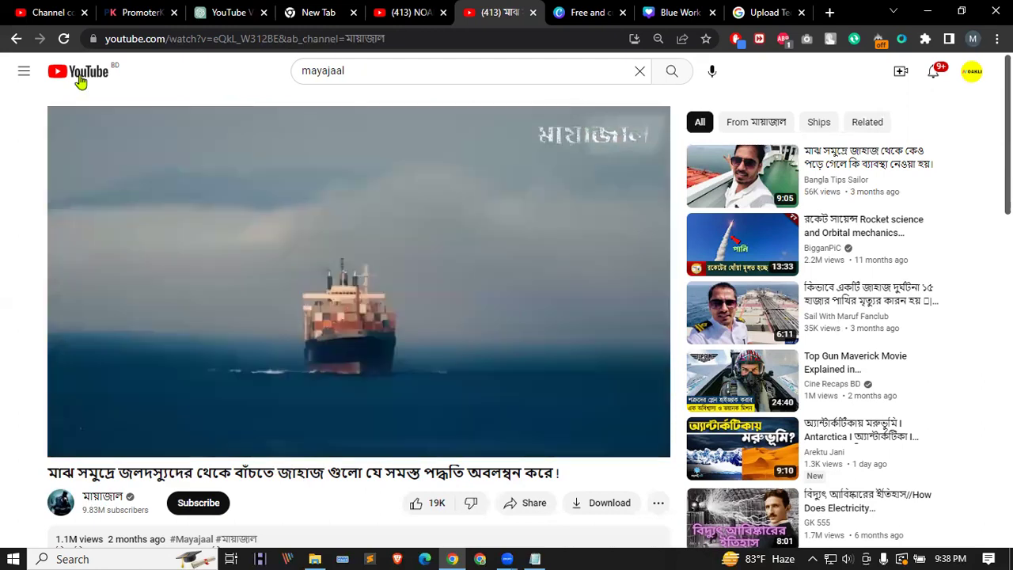
Step: Return to the YouTube home page, browse the recommendations, and open the Rahasya Jagat video about 7 amazing places
click(79, 79)
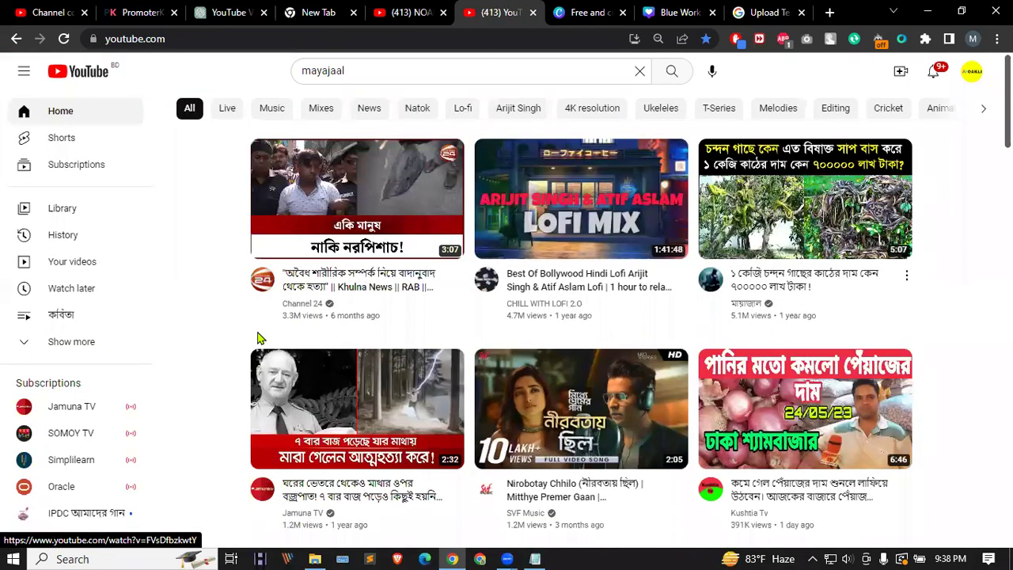
scroll(259, 338, down, 3)
scroll(134, 341, down, 2)
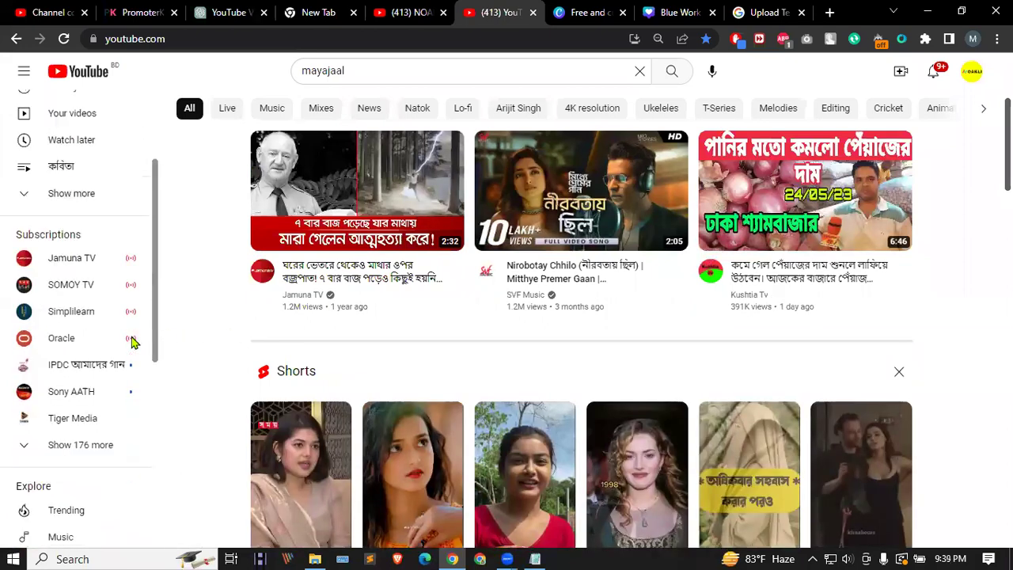
scroll(331, 315, down, 6)
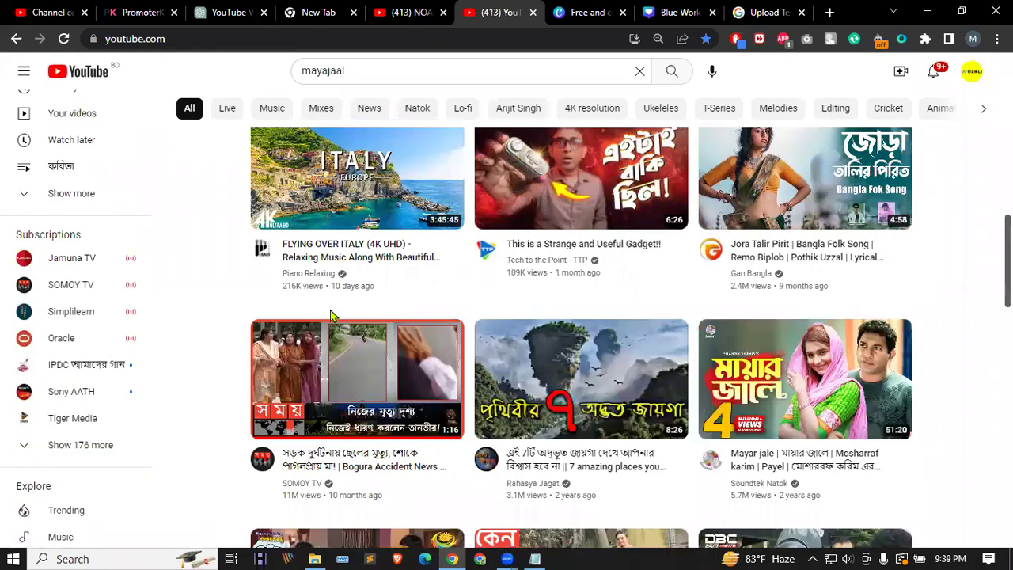
scroll(331, 315, down, 2)
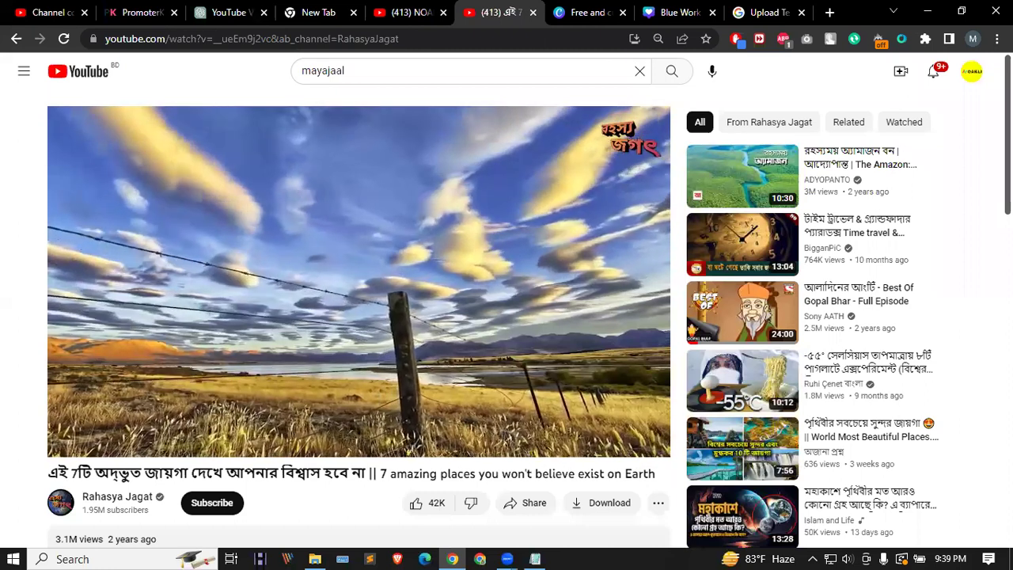
mouse_move(97, 426)
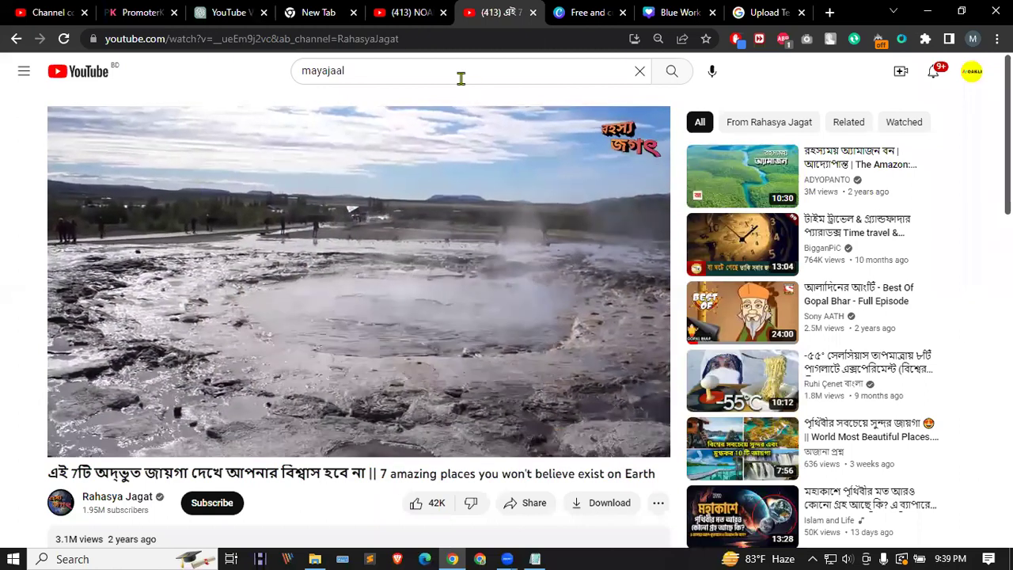
Step: Open the suggested ADYOPANTO video about the Amazon rainforest, skip ahead to about 3:02, and pause it
click(749, 180)
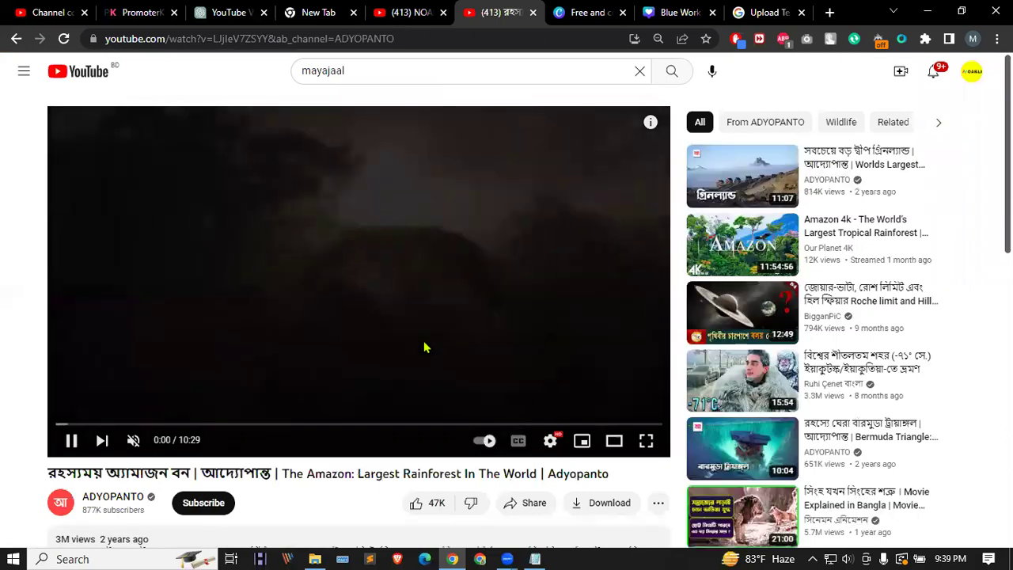
click(166, 280)
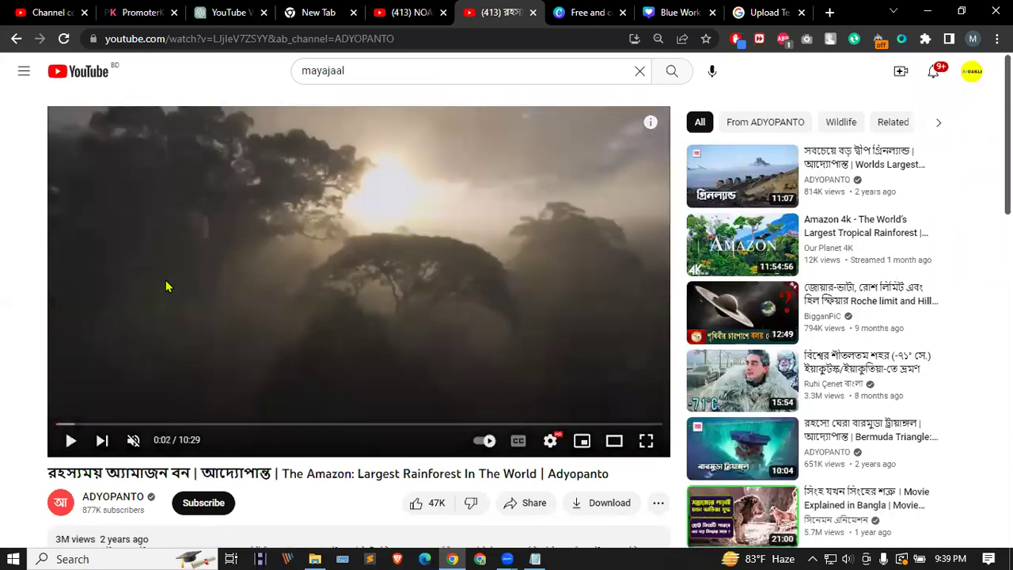
key(space)
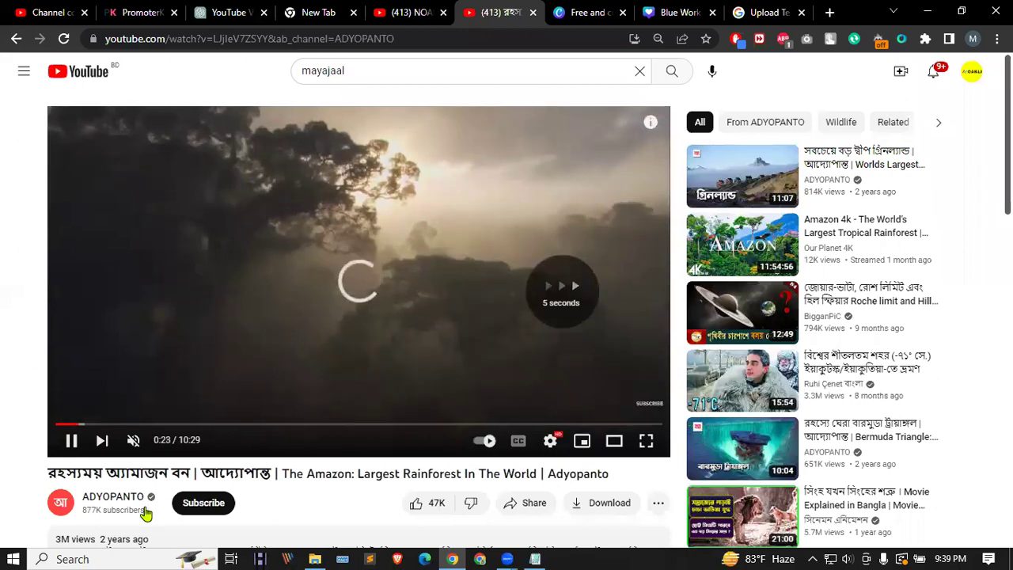
click(195, 426)
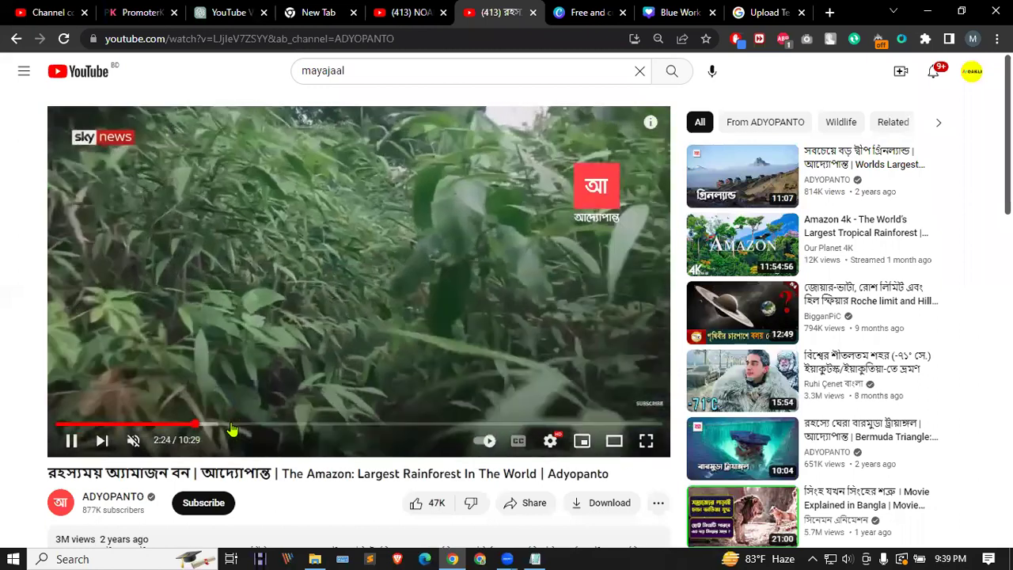
click(232, 426)
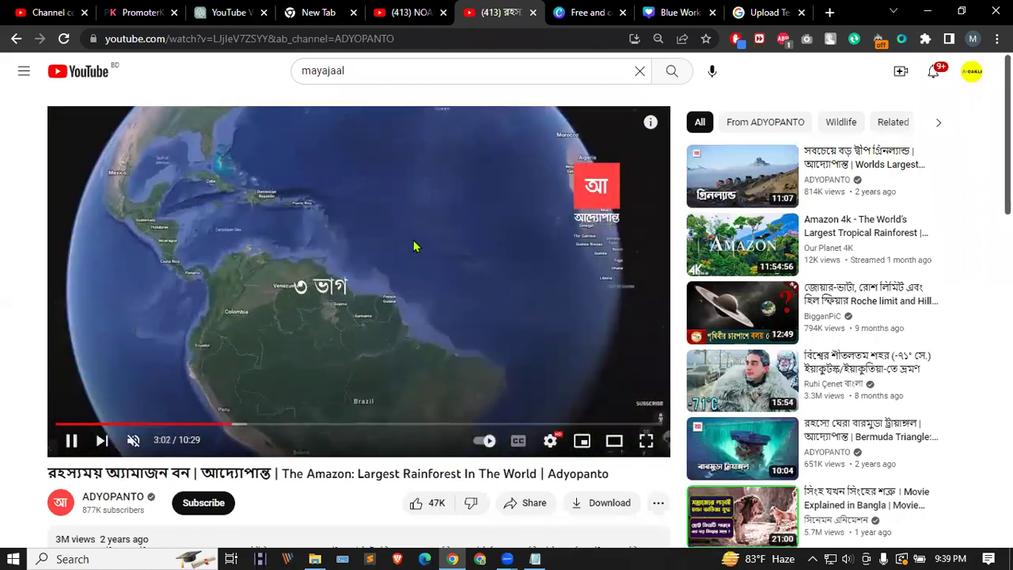
click(413, 240)
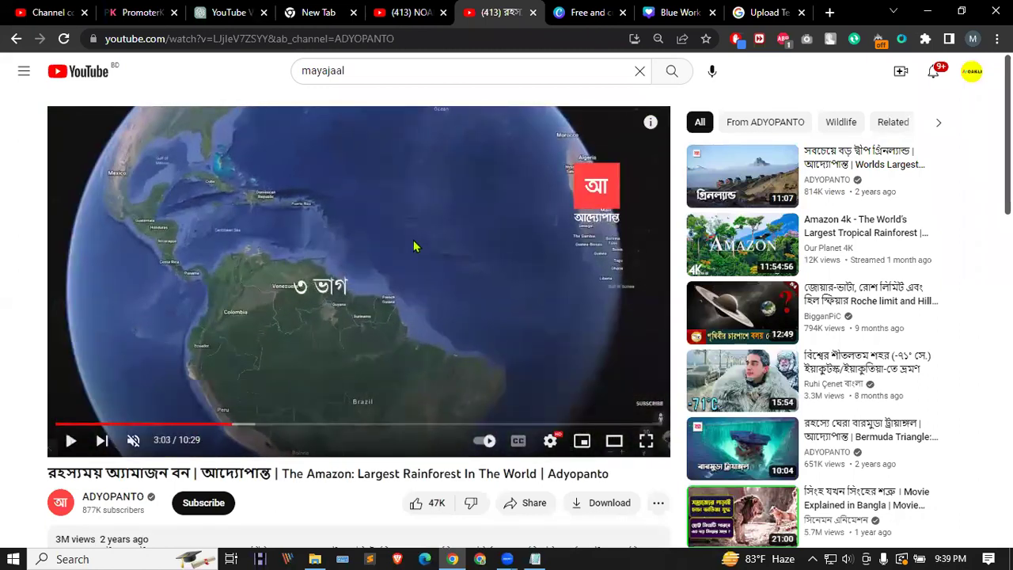
Step: Look through the Amazon video's description, viewer comments and suggested videos, ending back at the player
scroll(413, 239, down, 4)
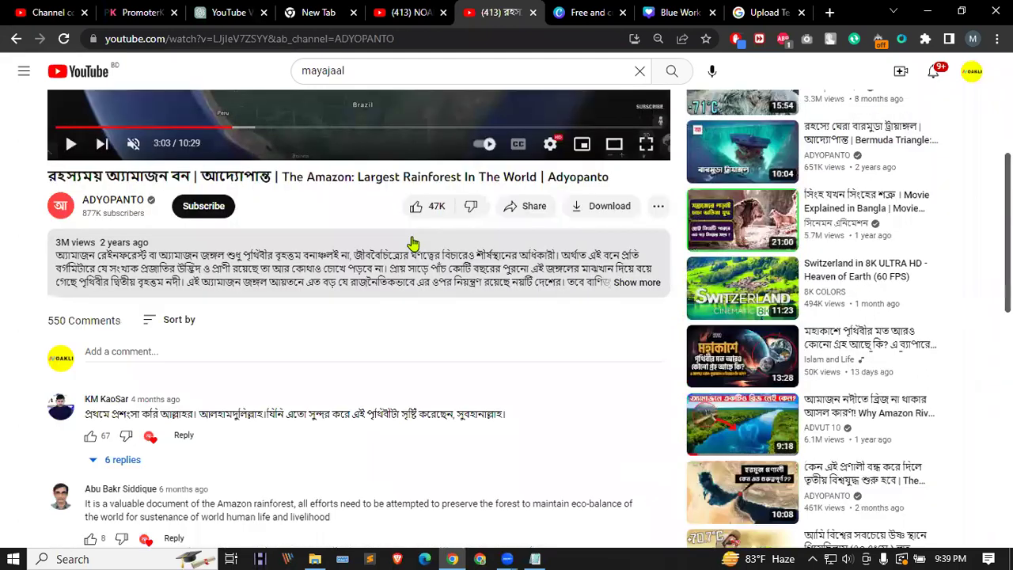
scroll(412, 238, down, 3)
scroll(411, 236, down, 1)
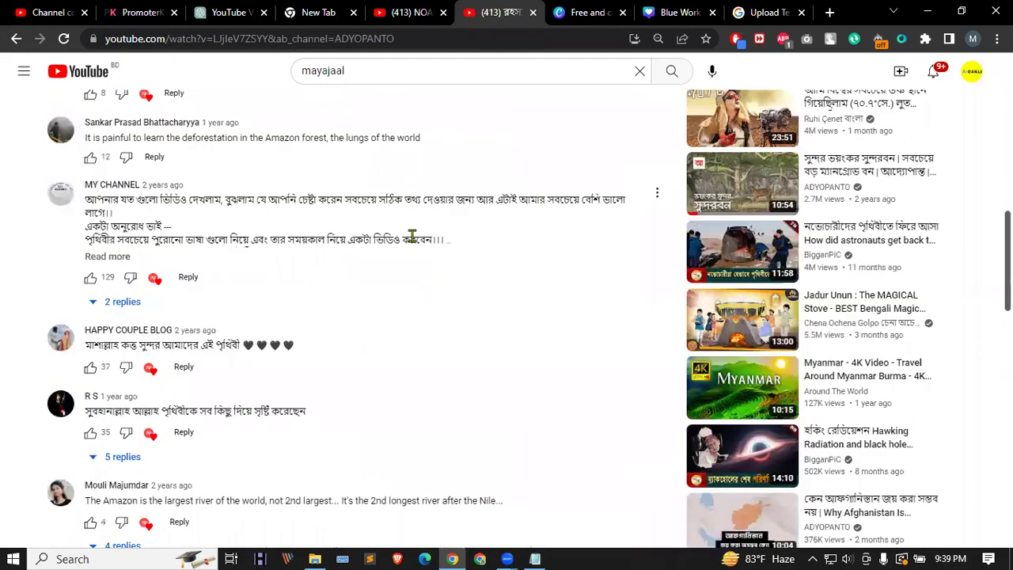
scroll(412, 239, down, 5)
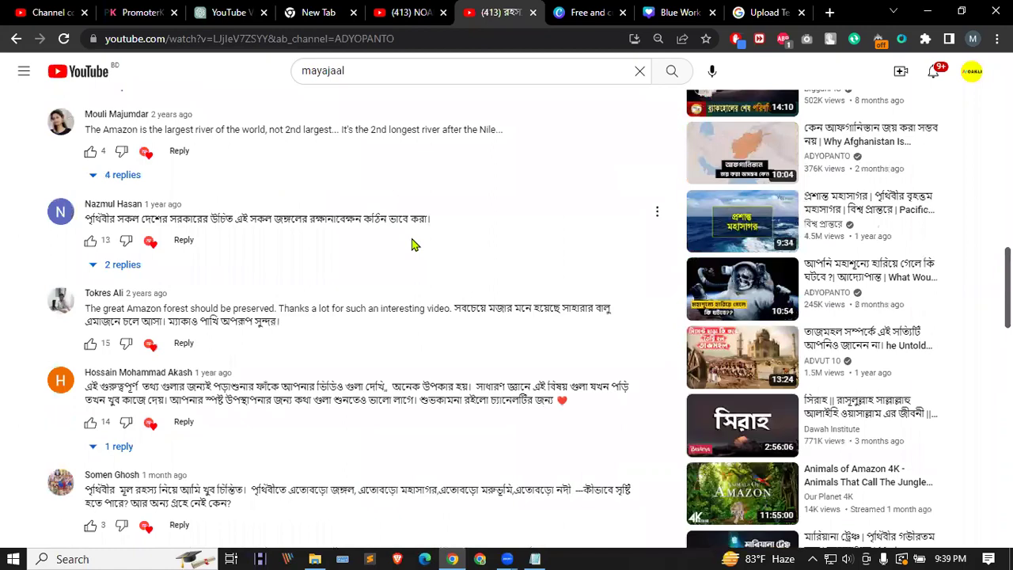
scroll(411, 244, down, 4)
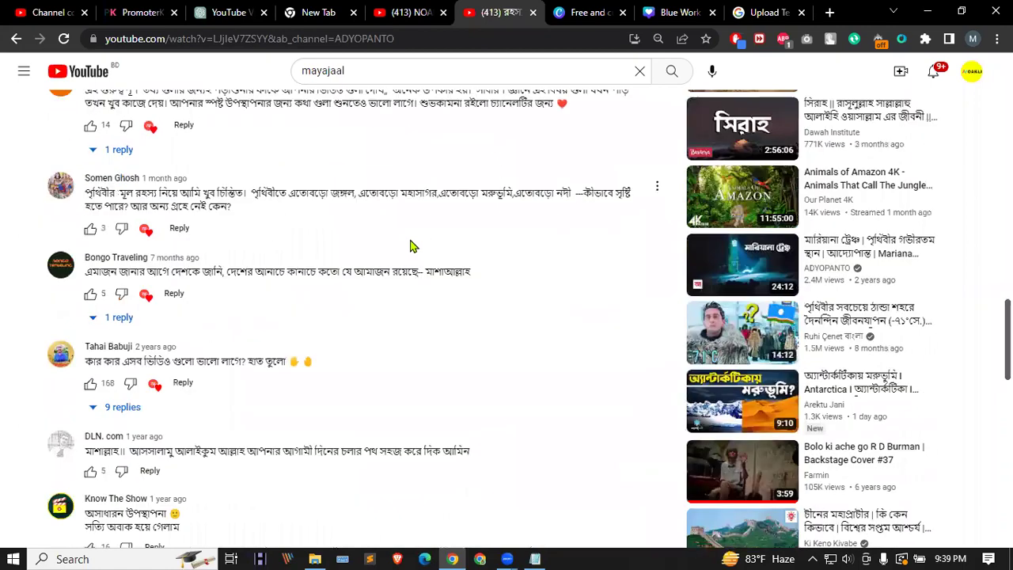
scroll(411, 245, up, 15)
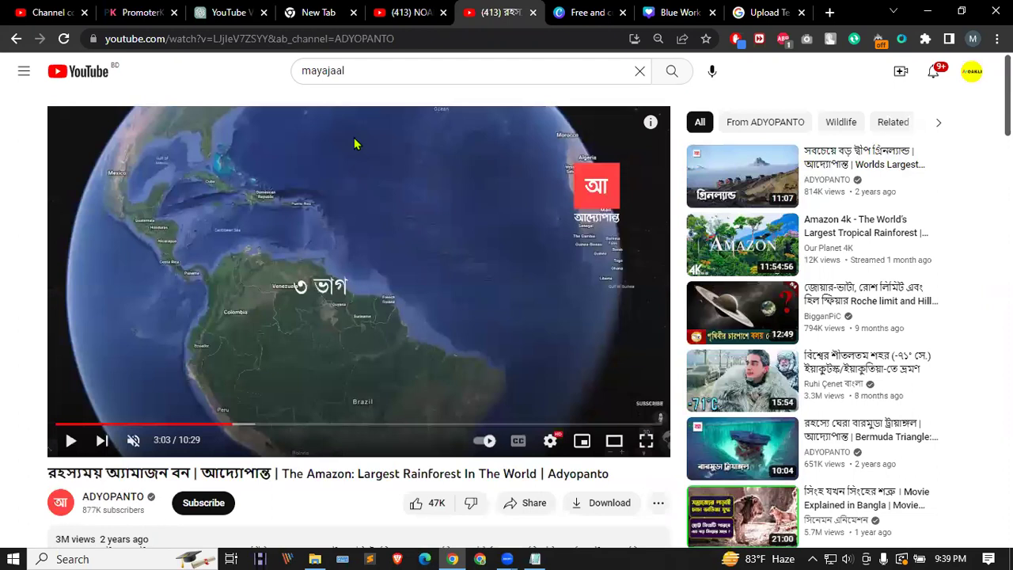
Step: Search YouTube for "bangla informative video" using the matching search suggestion
click(353, 72)
text(bangla)
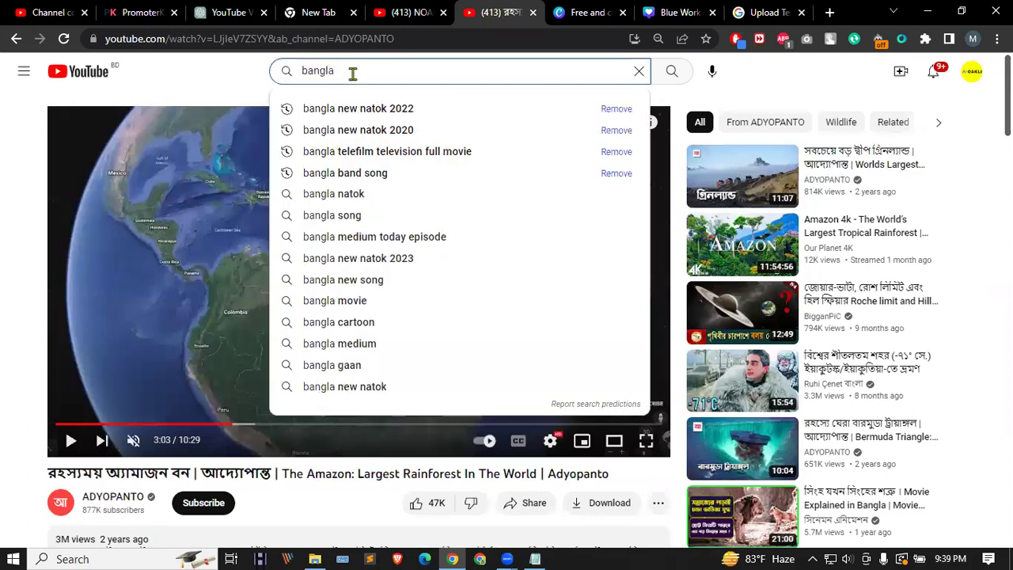
text( inform)
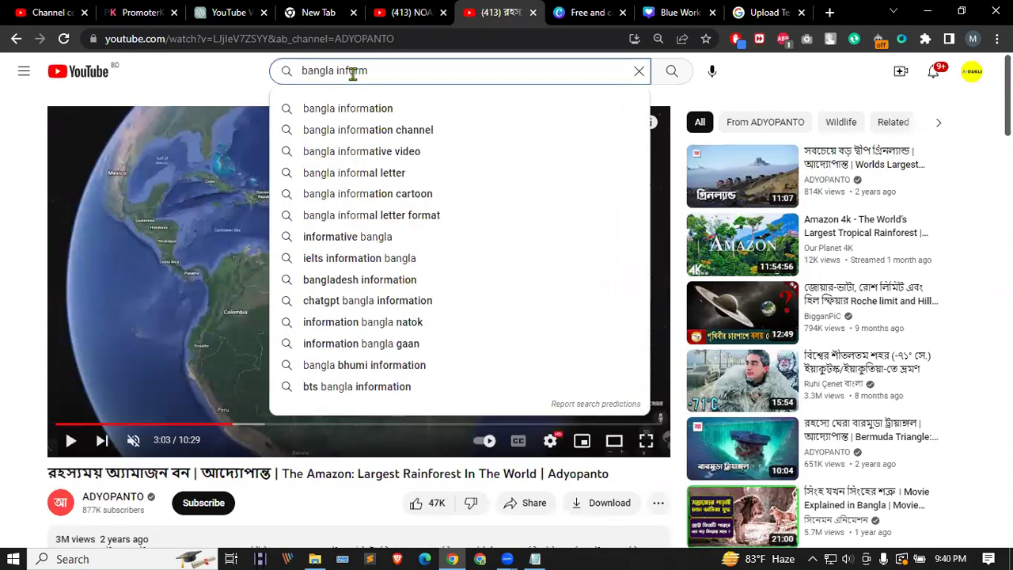
text(ation)
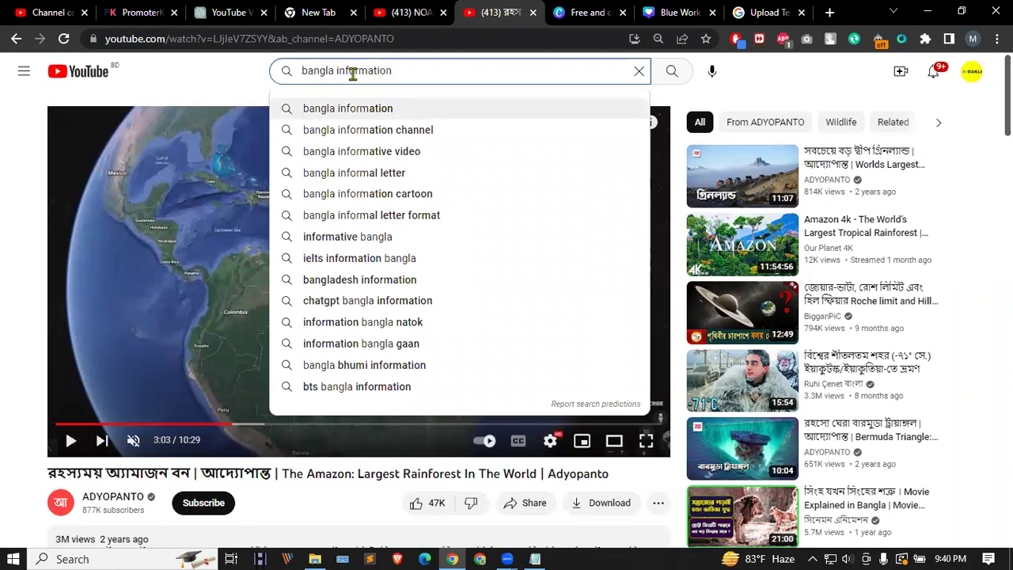
key(Down)
key(Down)
key(Return)
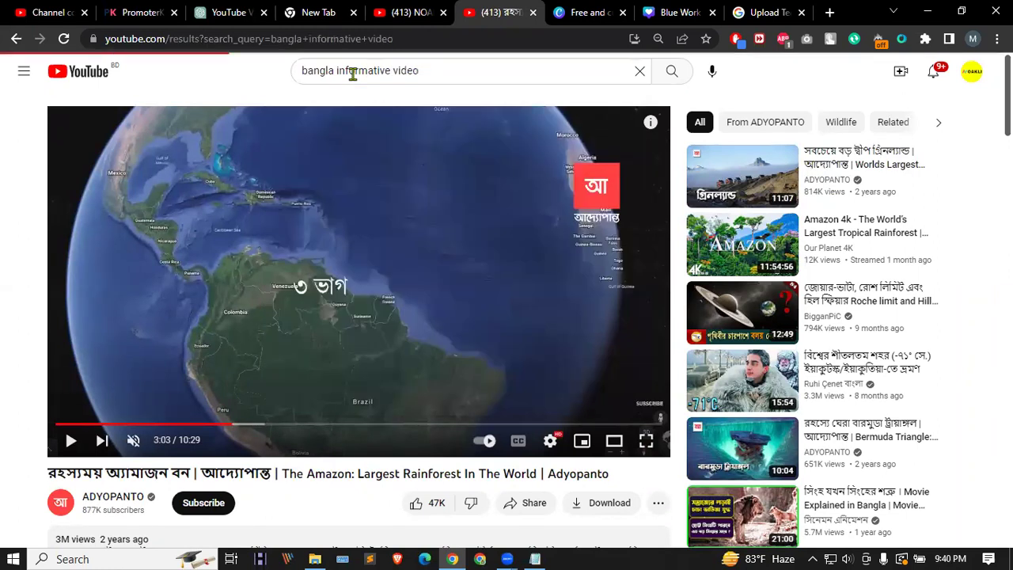
Step: Browse the search results for Bangla informative videos and open the Funny Facts channel
scroll(388, 120, down, 2)
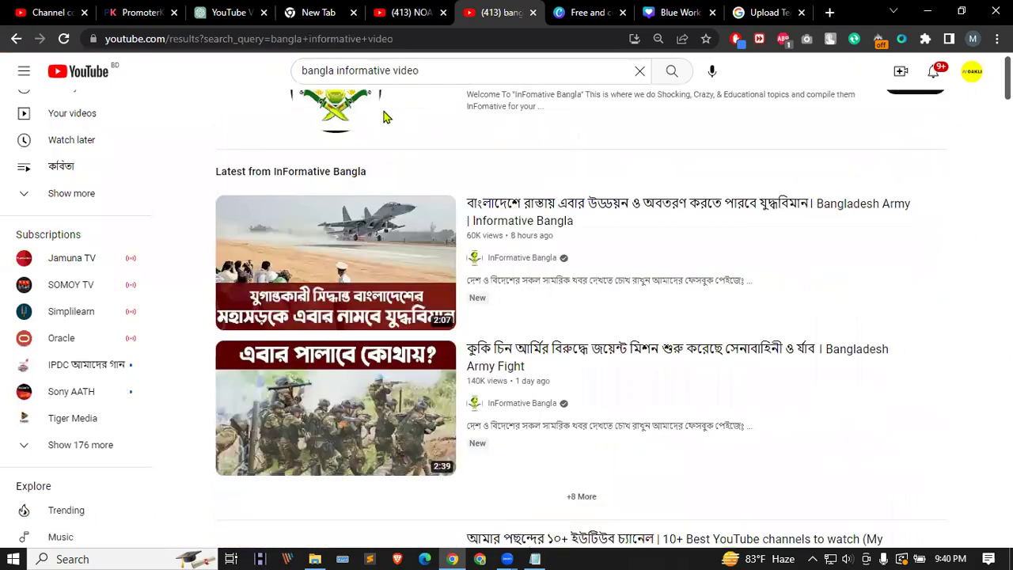
scroll(388, 121, down, 6)
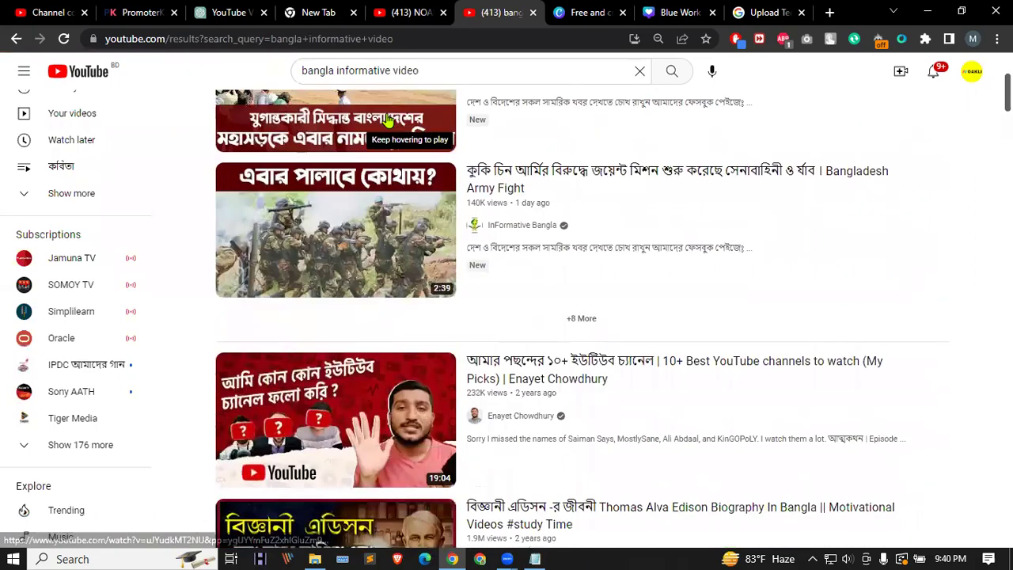
scroll(388, 120, down, 5)
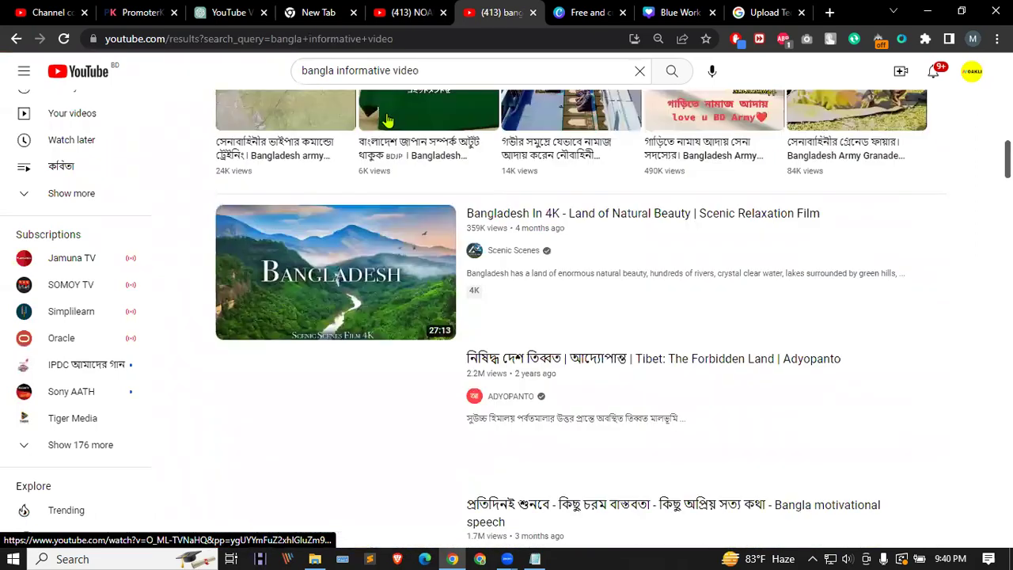
scroll(388, 120, down, 4)
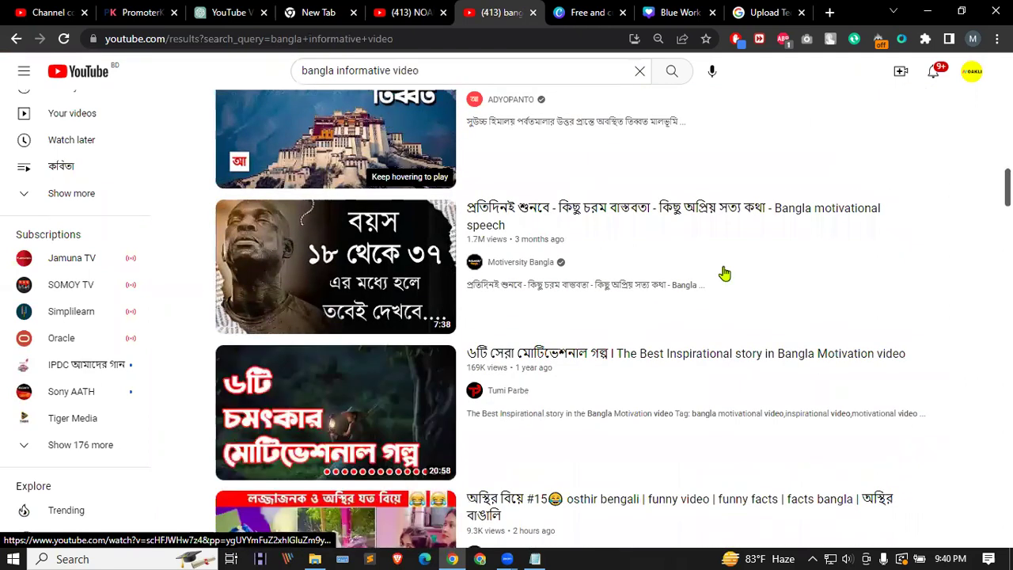
scroll(477, 291, down, 5)
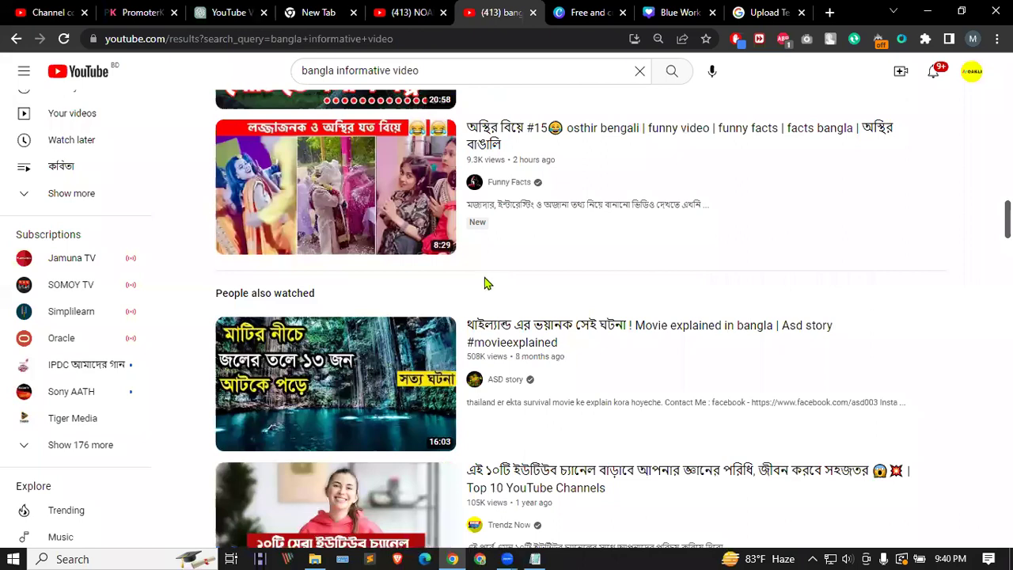
click(511, 184)
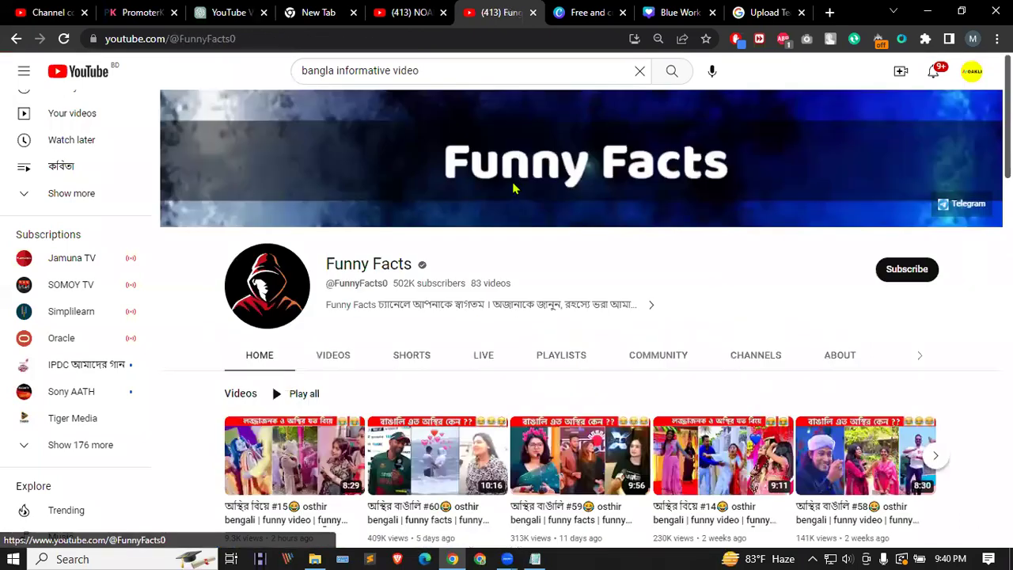
Step: Open the Funny Facts video "অস্থির বাঙালি #59" from the channel's home page and play its opening after a short pause
scroll(477, 292, down, 4)
scroll(525, 293, up, 2)
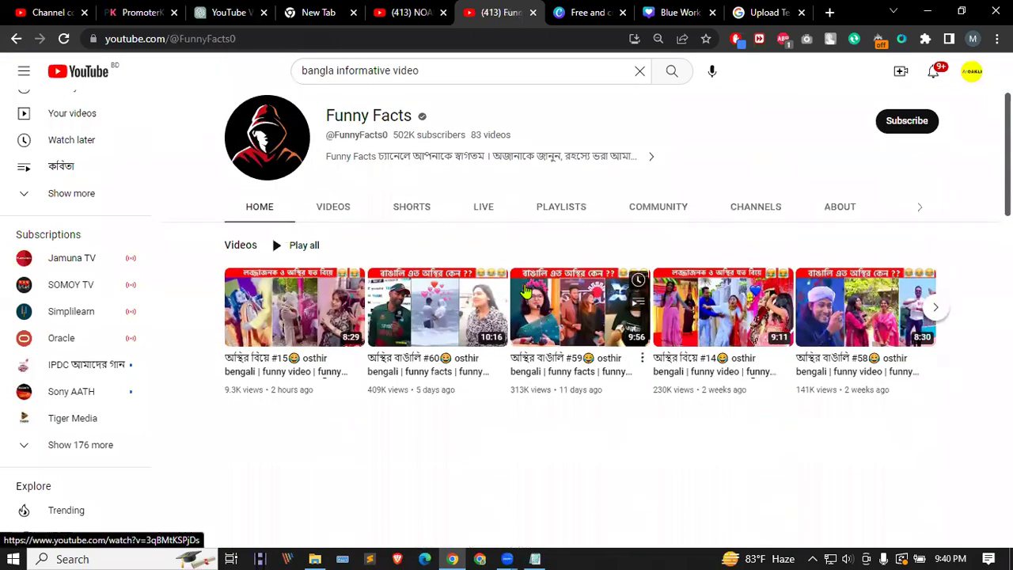
click(560, 311)
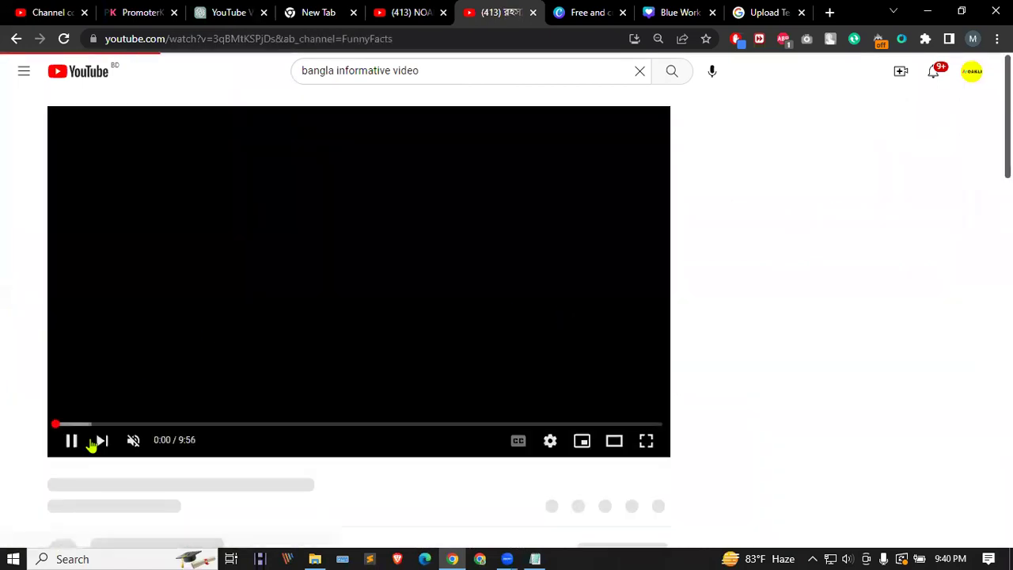
click(71, 440)
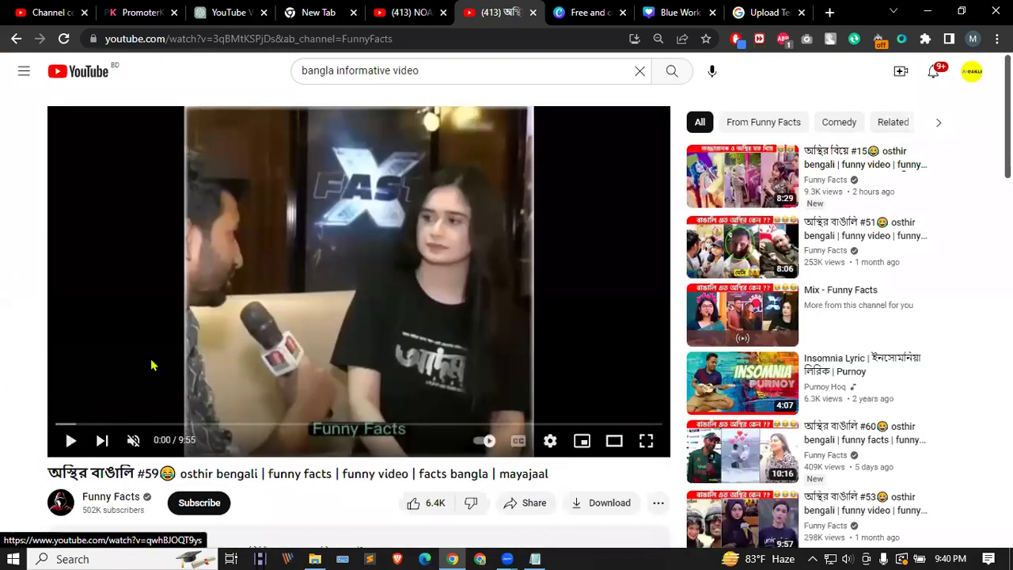
click(70, 443)
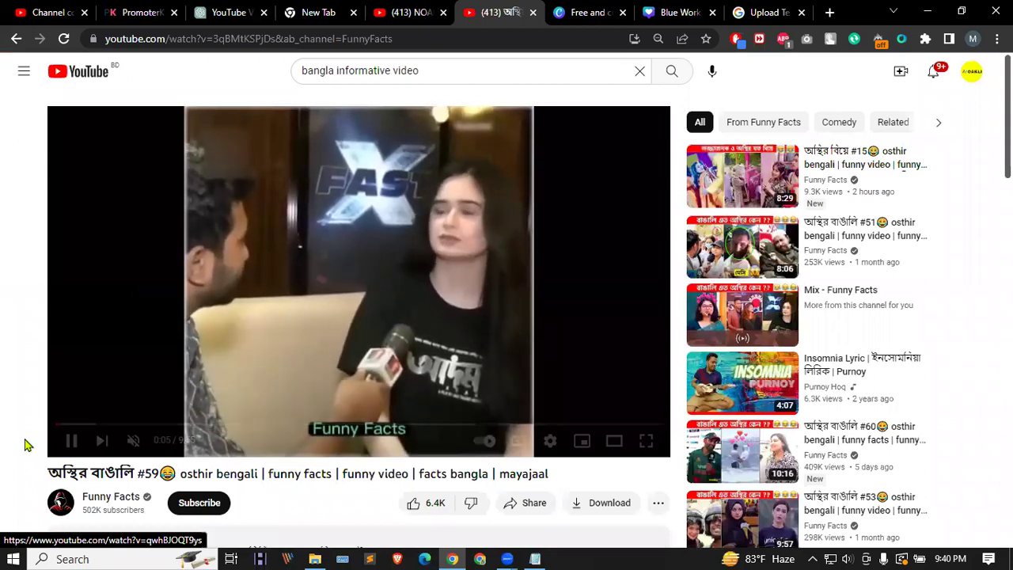
Step: Sample the Funny Facts video by skipping ahead through several points, including about 1:19, 2:18 and 6:42, to near its end
click(76, 425)
drag(94, 426, 154, 425)
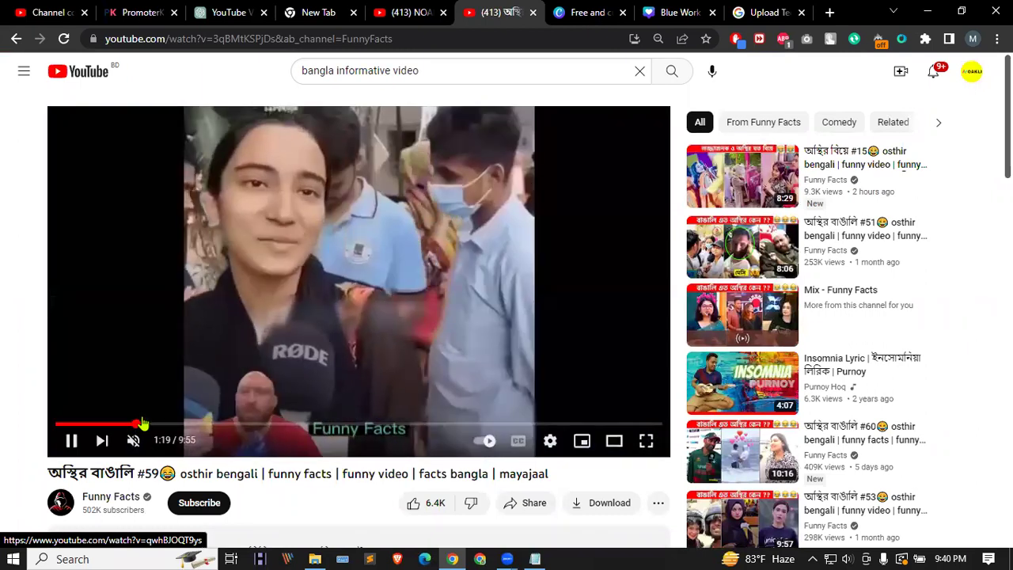
click(198, 425)
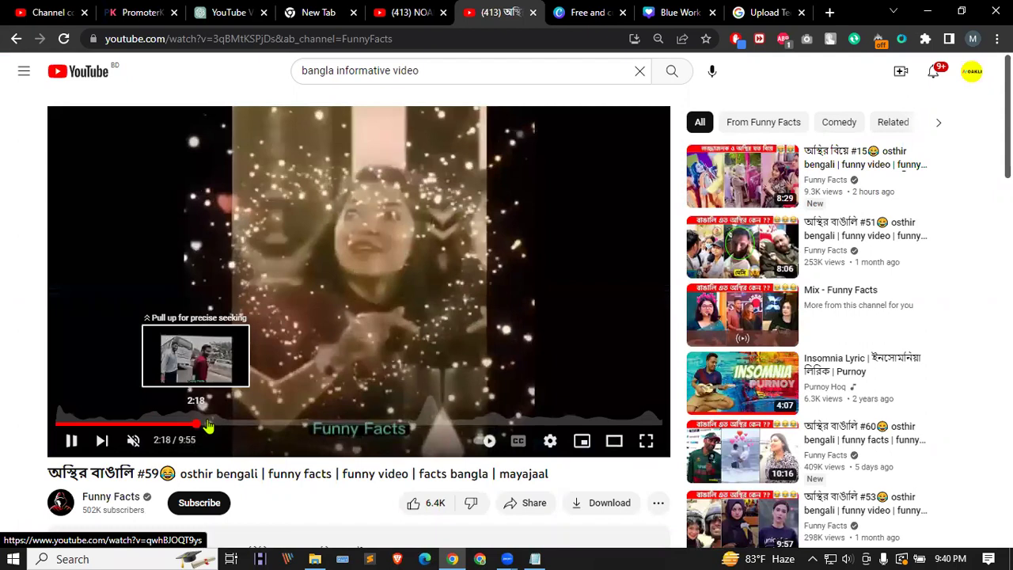
drag(250, 425, 338, 426)
click(468, 431)
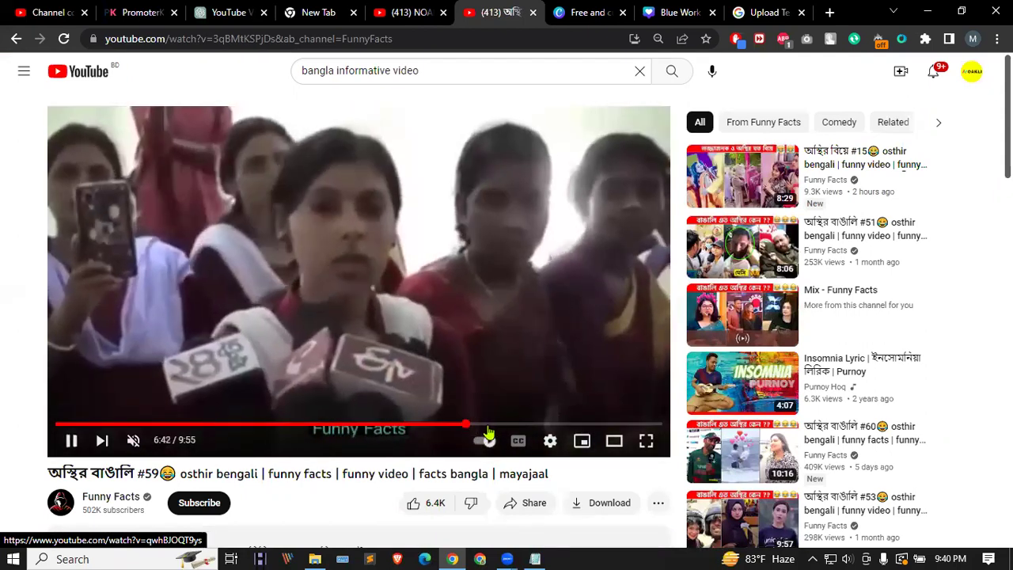
click(558, 427)
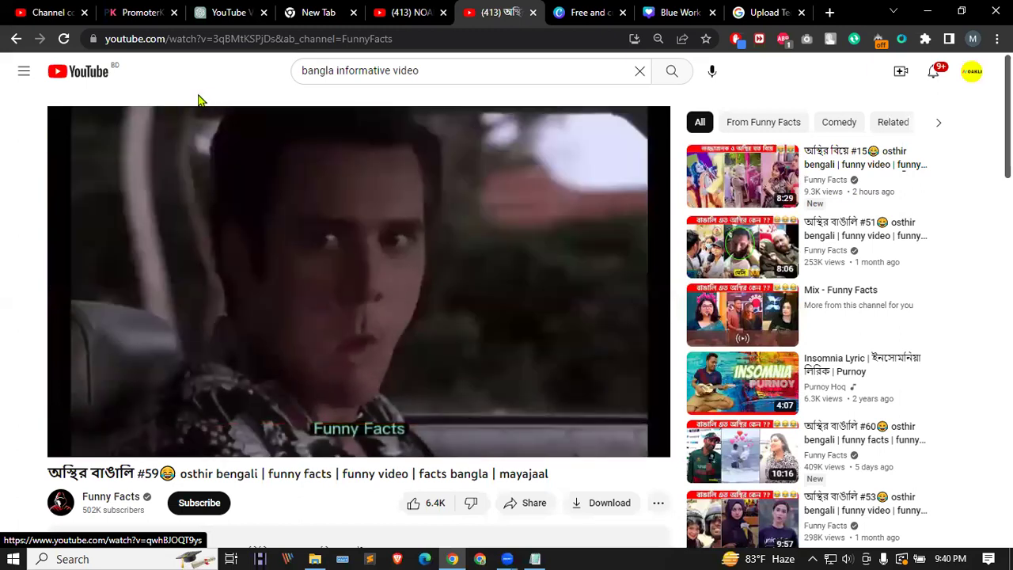
Step: Return to the YouTube home page and clear the previous search query
click(102, 75)
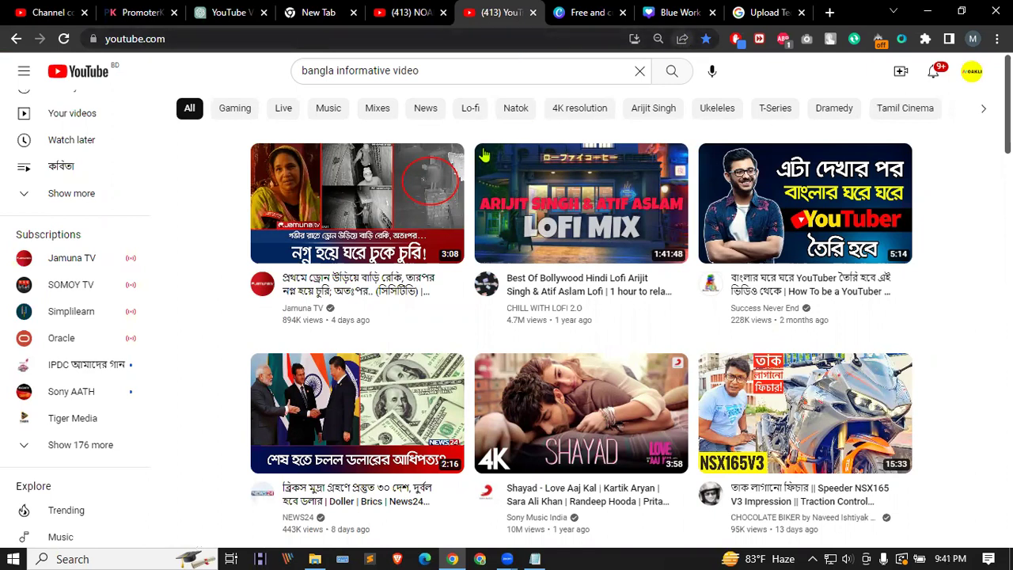
click(572, 71)
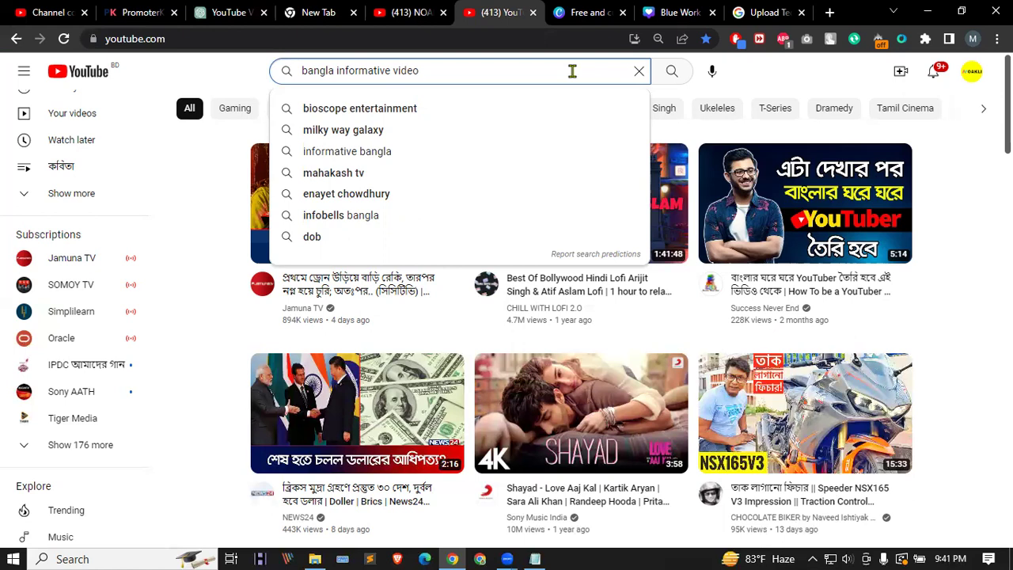
click(638, 71)
scroll(258, 312, down, 5)
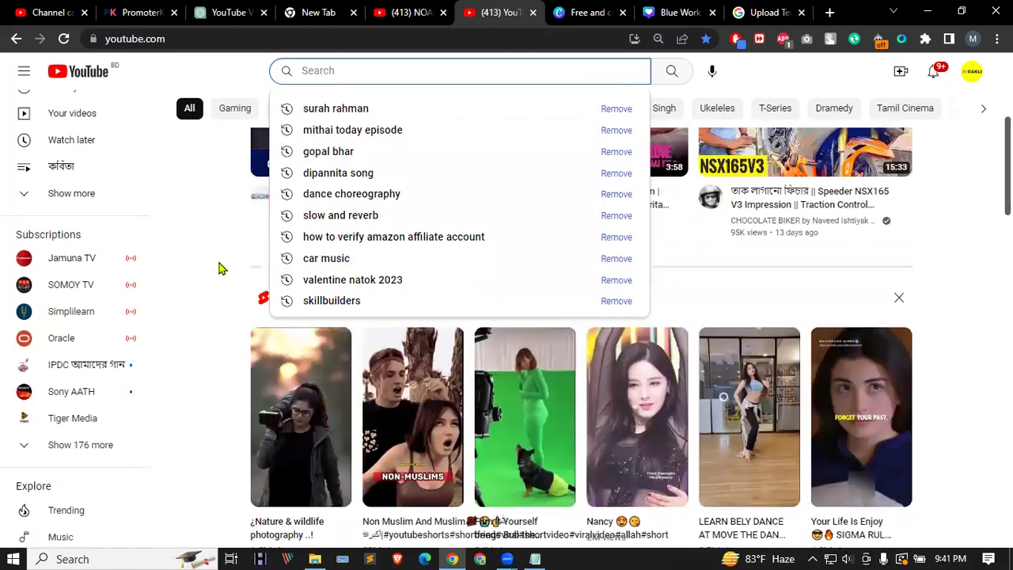
click(229, 269)
Step: Browse the recommended videos on the YouTube home feed, expand the Shorts shelf, and return to the start of the feed
scroll(237, 271, up, 1)
scroll(385, 269, down, 4)
scroll(720, 317, up, 3)
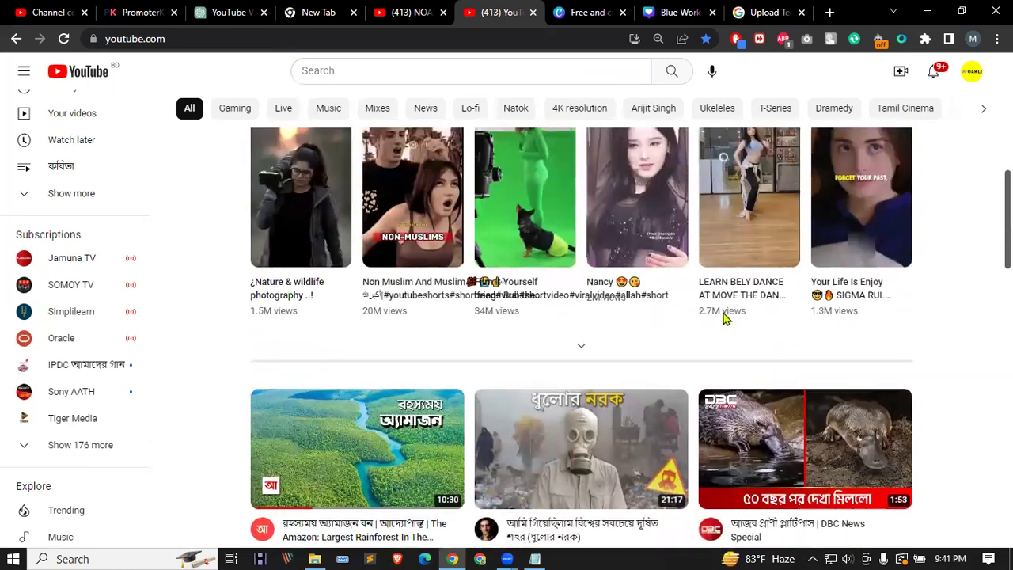
click(580, 511)
scroll(570, 396, down, 10)
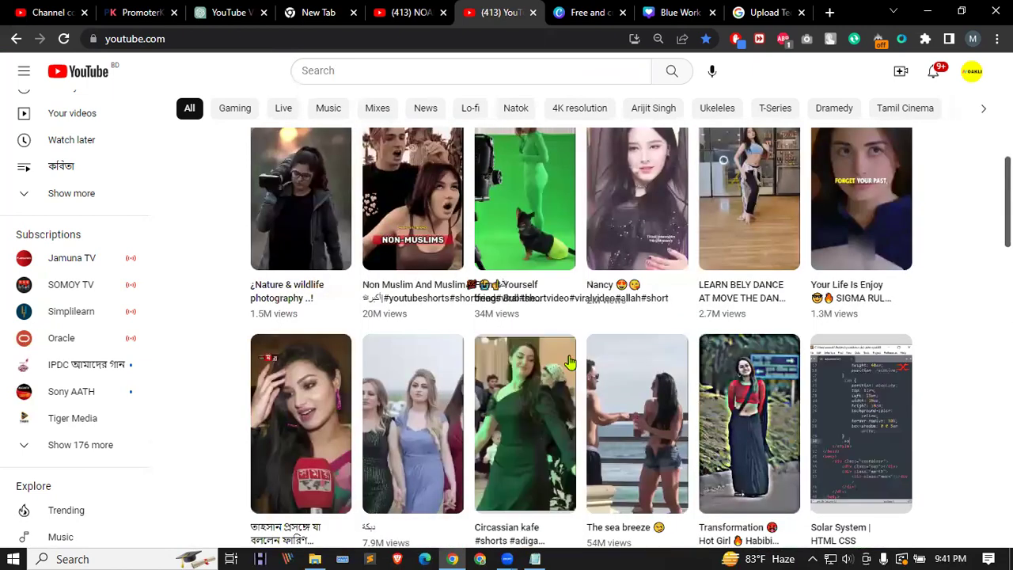
scroll(554, 358, up, 3)
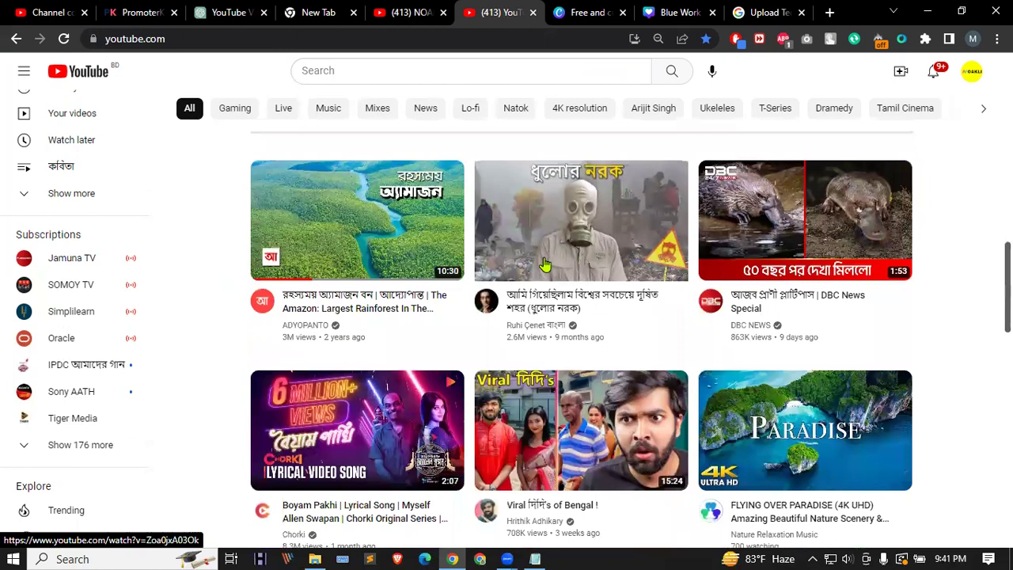
scroll(573, 359, up, 2)
scroll(580, 359, up, 4)
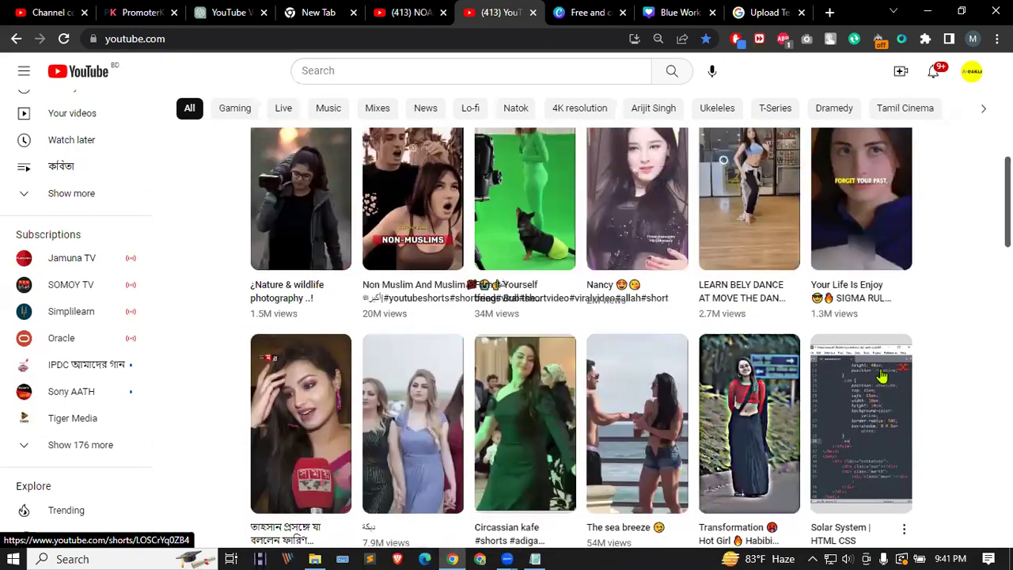
scroll(645, 344, up, 5)
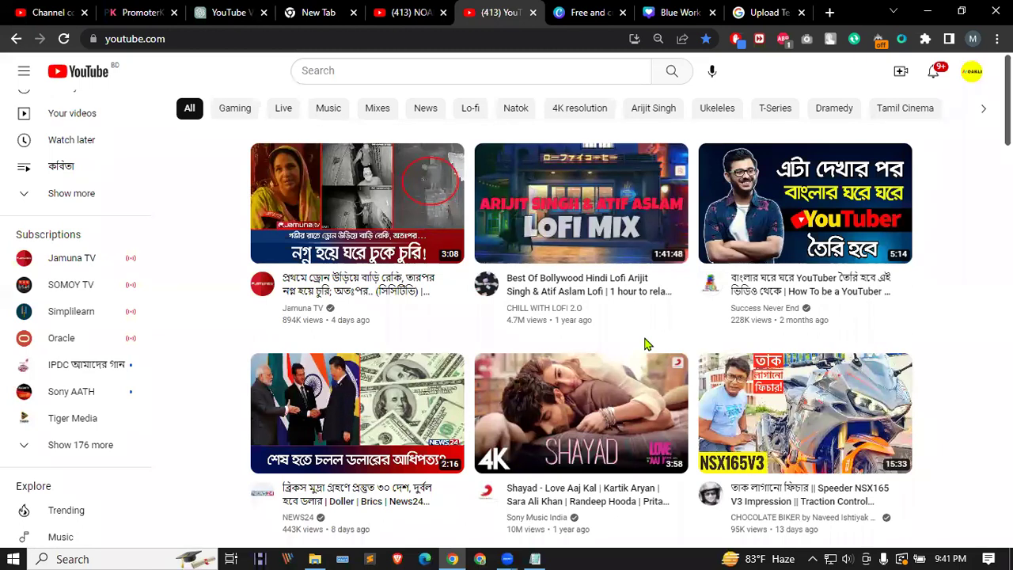
click(425, 554)
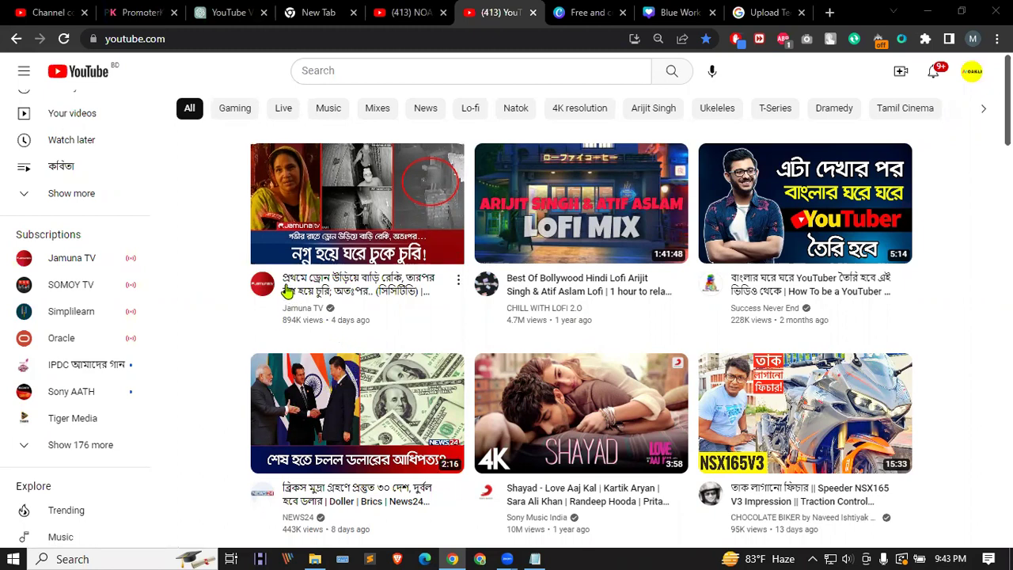
mouse_move(278, 279)
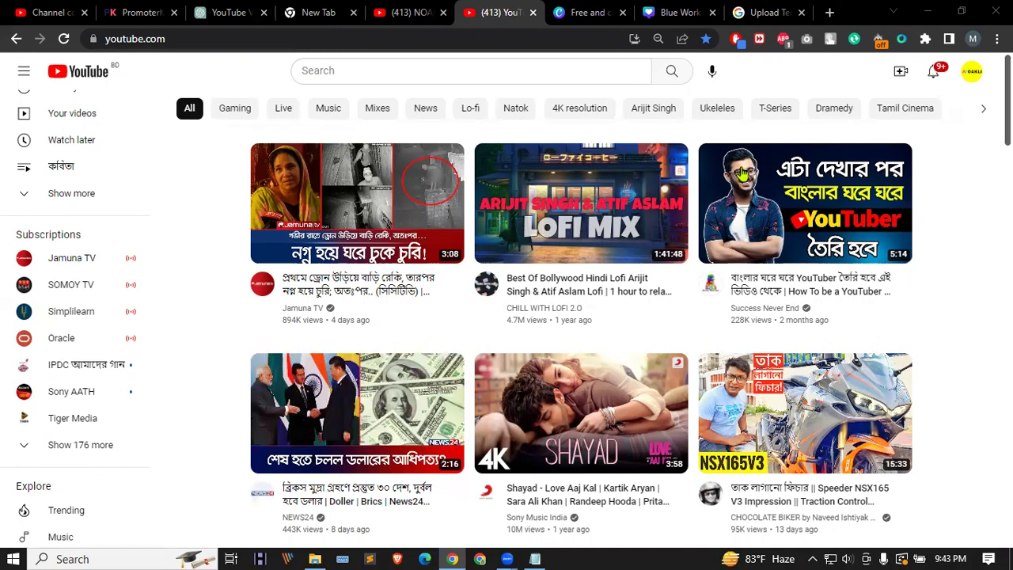
mouse_move(643, 168)
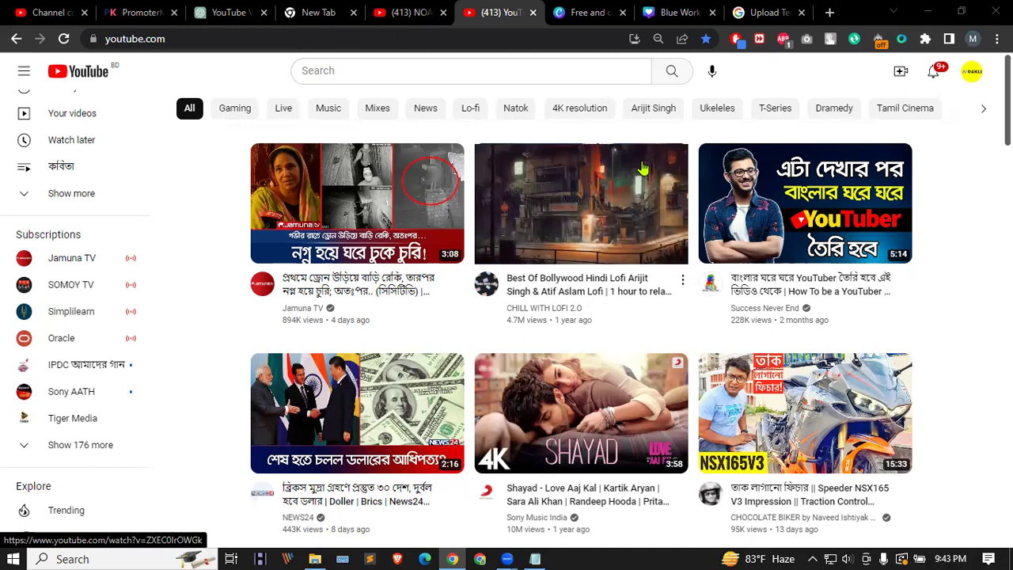
Step: Switch to Canva, go back to its home page, and show the Videos design category
click(595, 11)
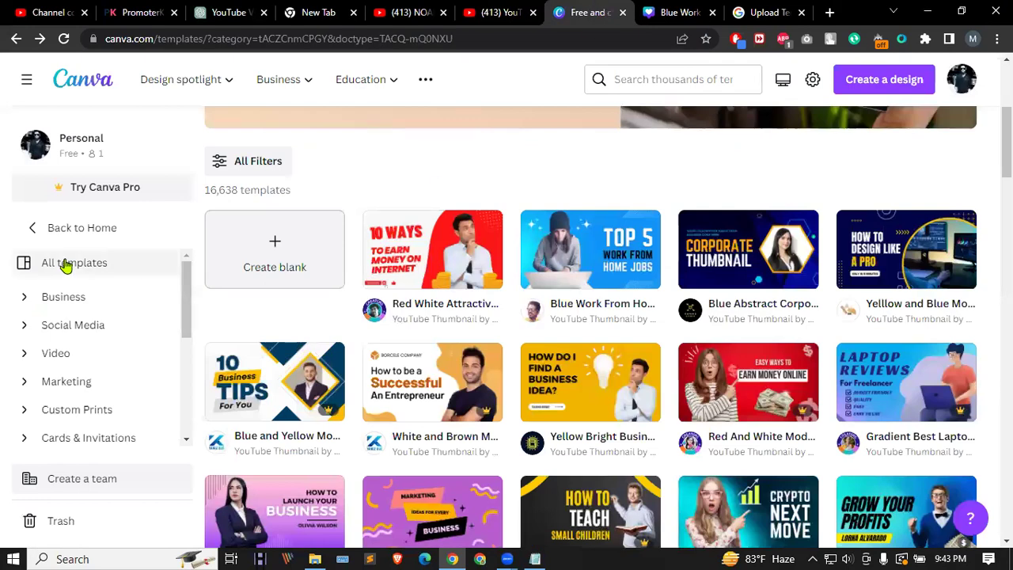
click(43, 228)
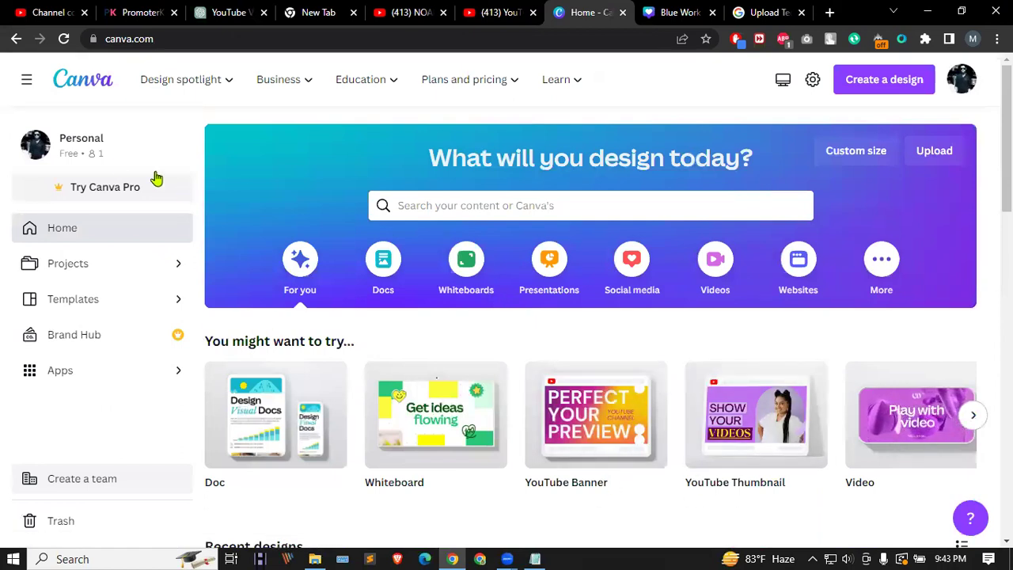
click(710, 266)
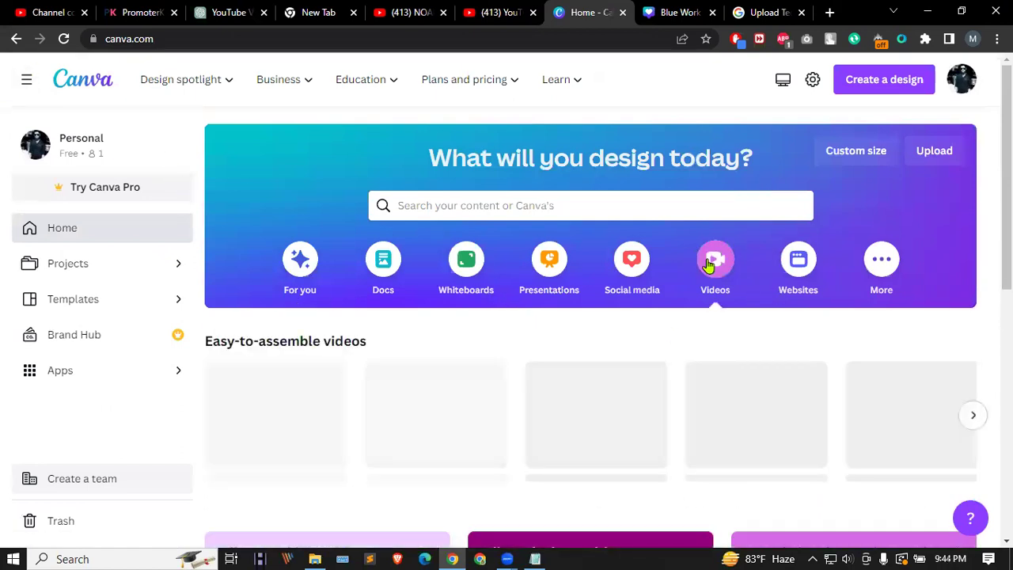
scroll(528, 334, down, 3)
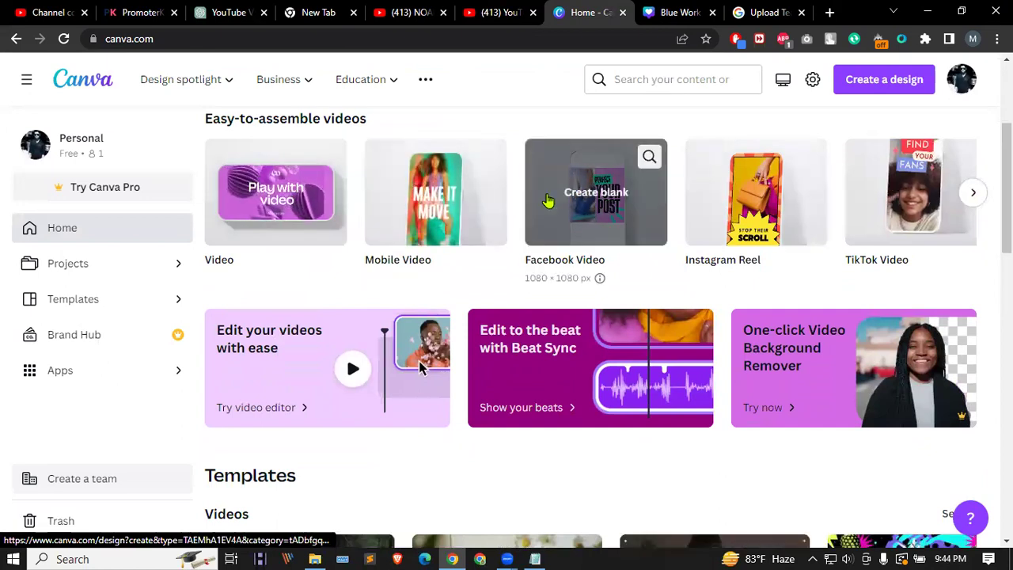
Step: Look through the easy-to-assemble video formats and create a blank design with the Video format
click(972, 194)
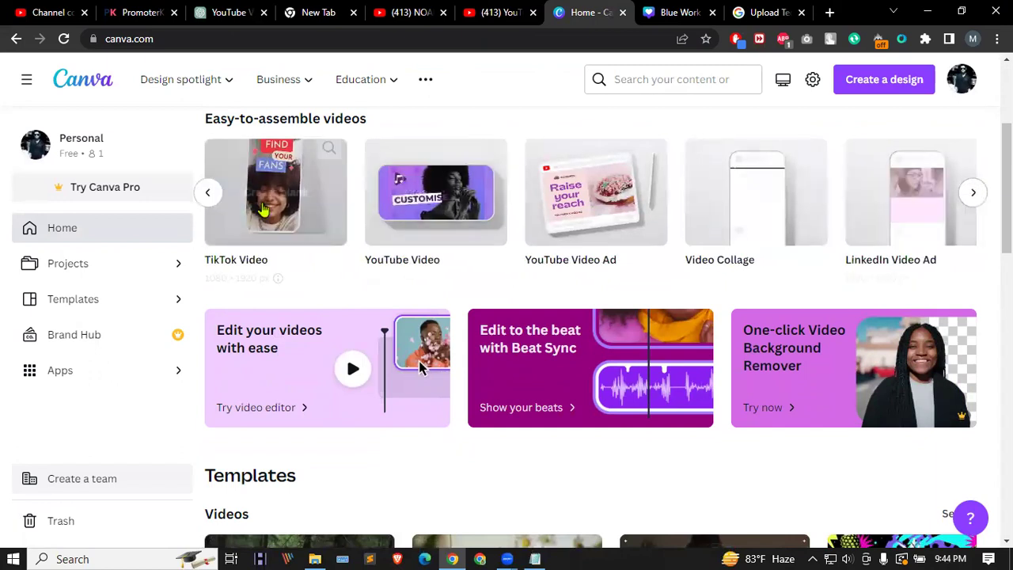
click(205, 193)
click(206, 192)
click(266, 208)
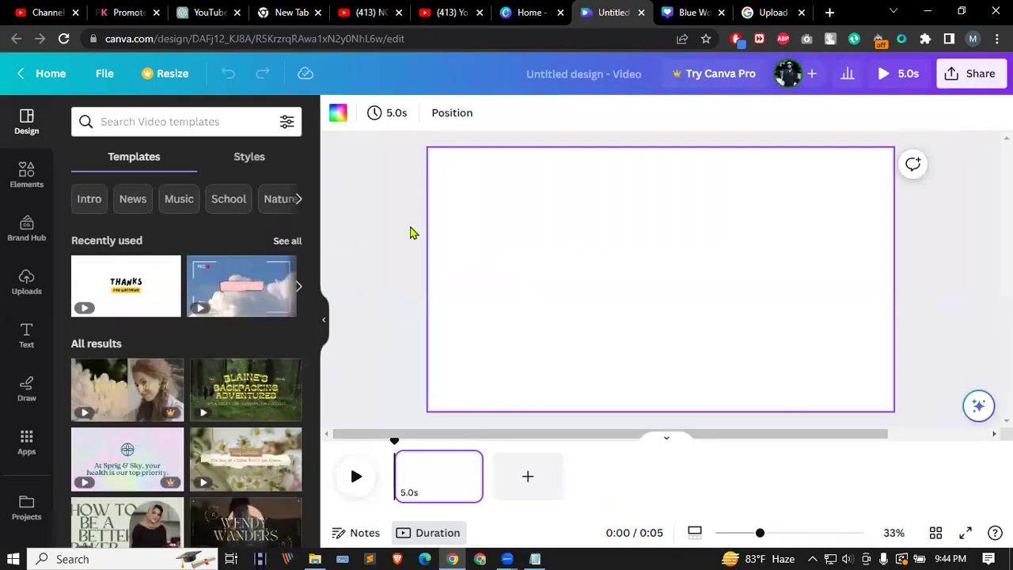
Step: Return to the Canva home page, search for "company profile video", and open the suggested Company Overview Slideshow Video category
click(47, 76)
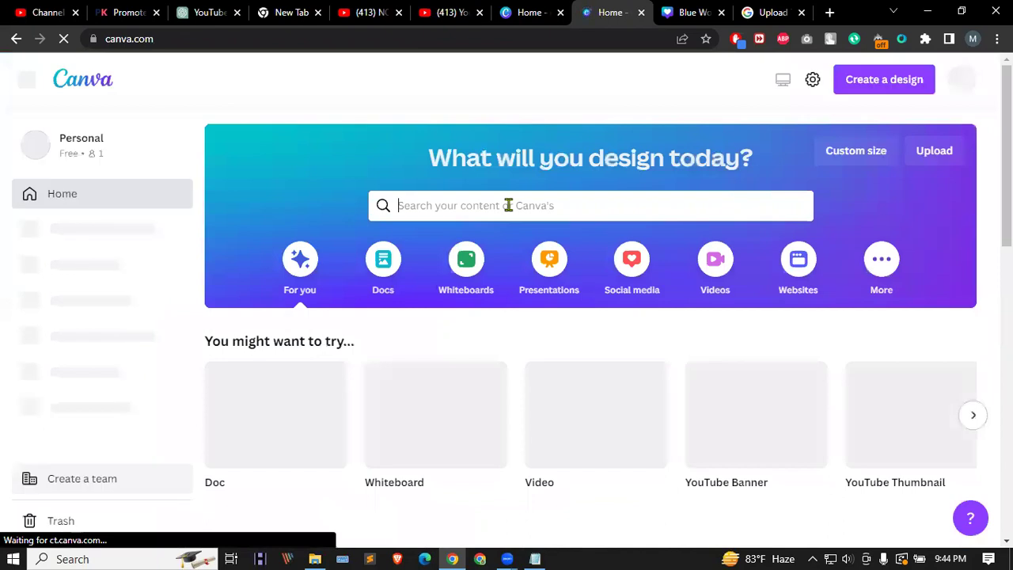
click(508, 205)
text(company )
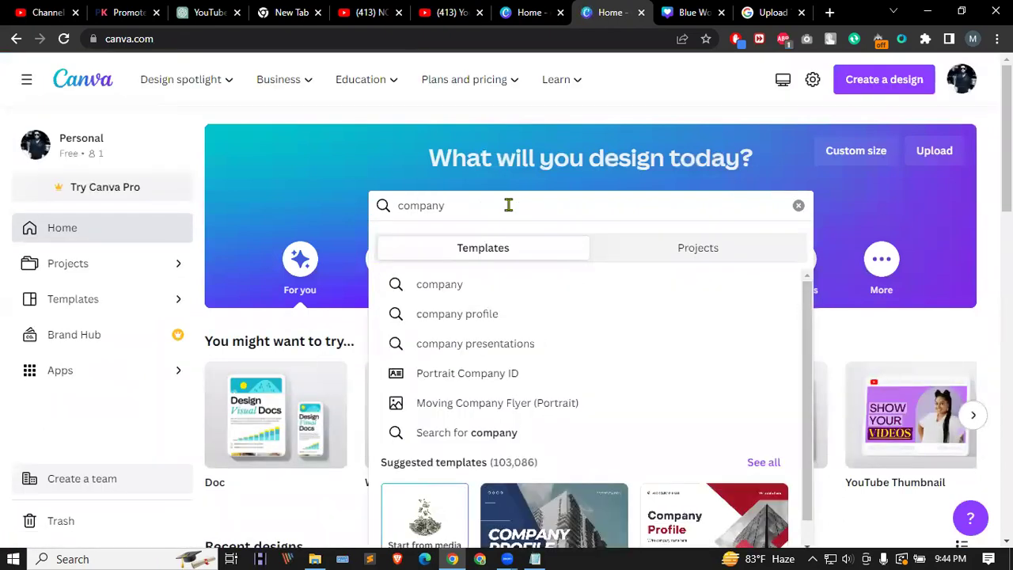
text(profile)
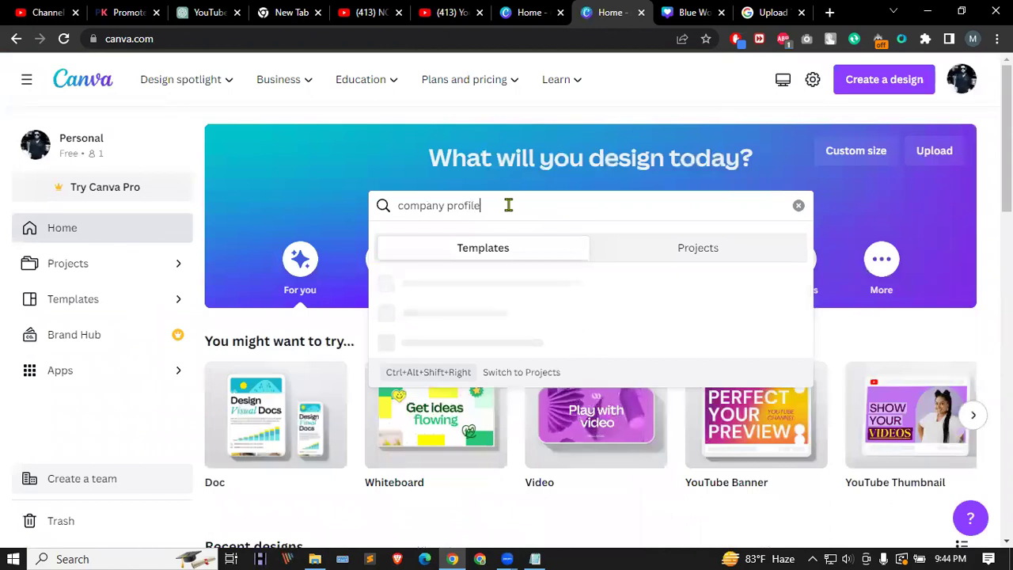
text( video)
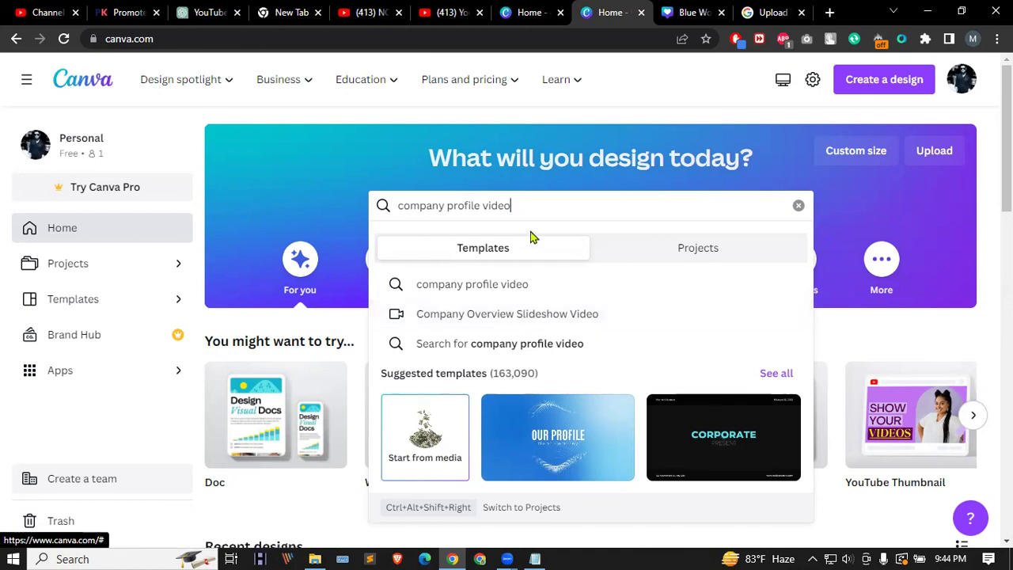
click(549, 318)
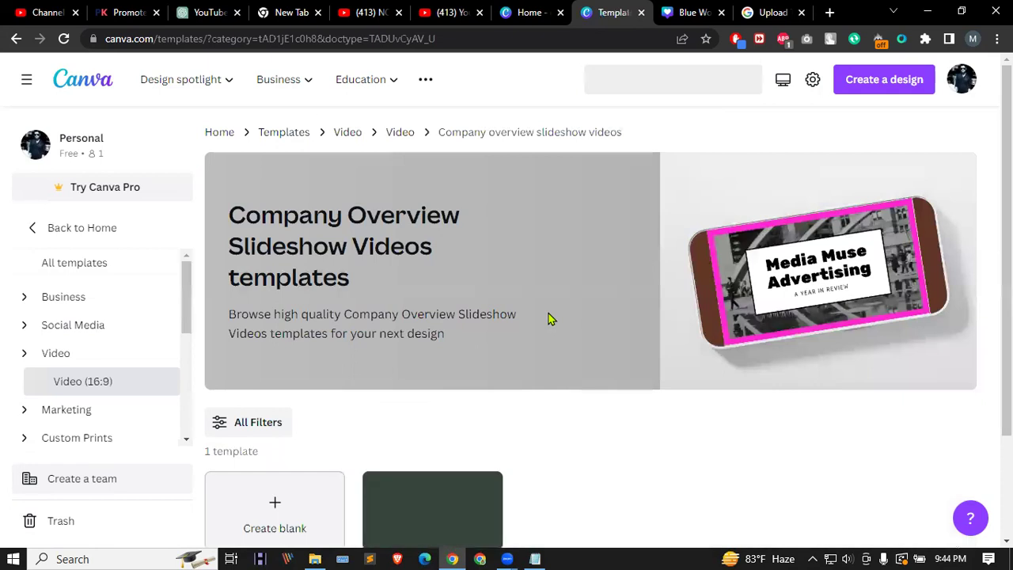
Step: Preview the Green and Purple Fitness Company Overview Slideshow Video template, then close the preview
scroll(549, 319, down, 2)
scroll(649, 366, up, 1)
scroll(649, 367, down, 1)
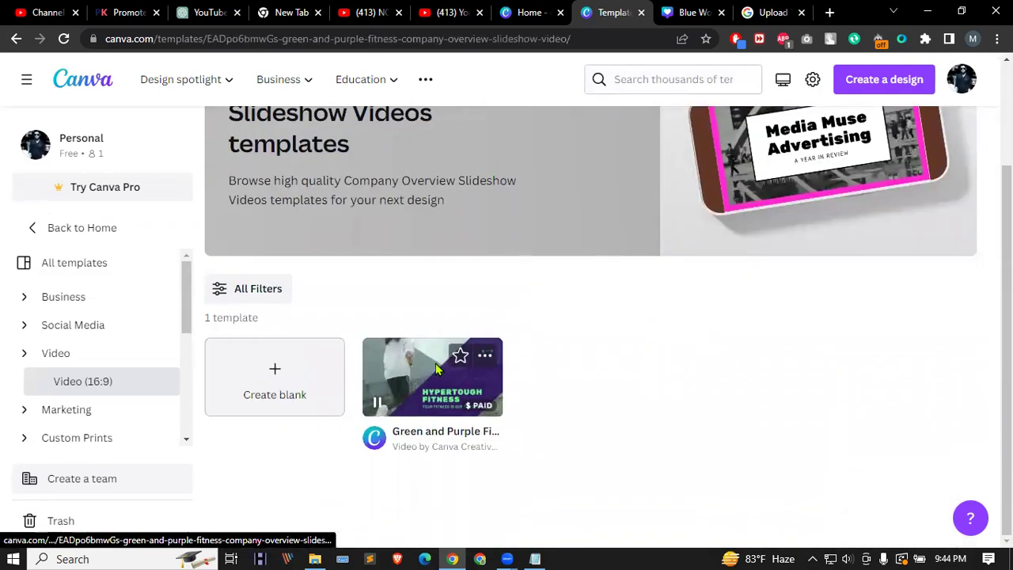
click(435, 368)
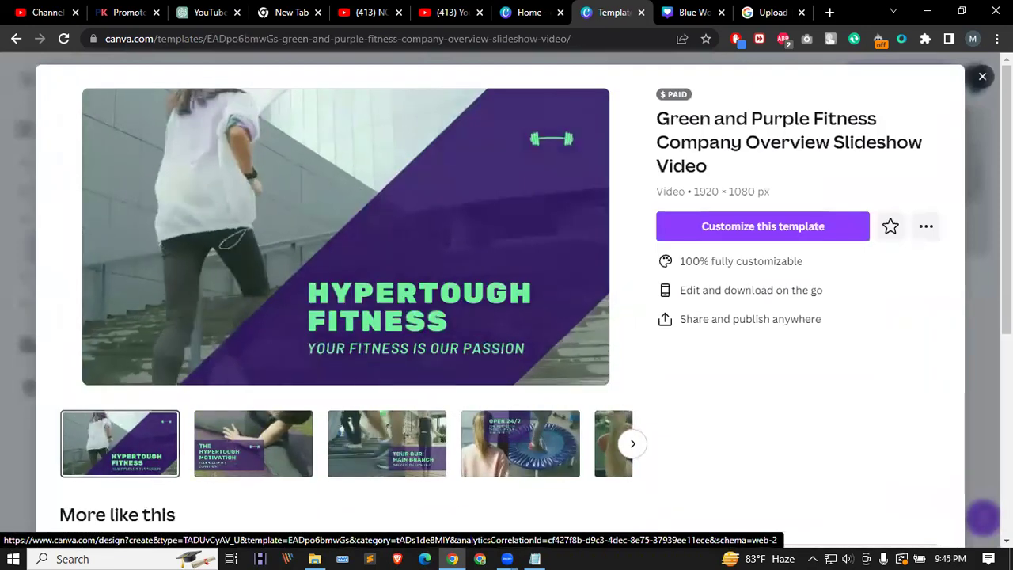
key(Escape)
scroll(383, 162, up, 2)
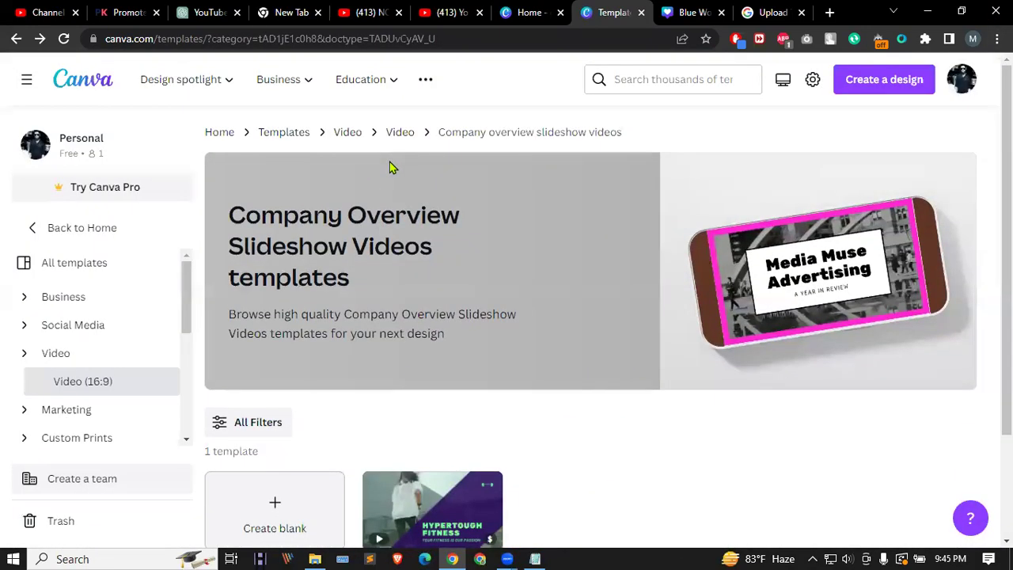
Step: Return to the Canva home page, search all templates for "company profile video", and browse the resulting templates
click(17, 40)
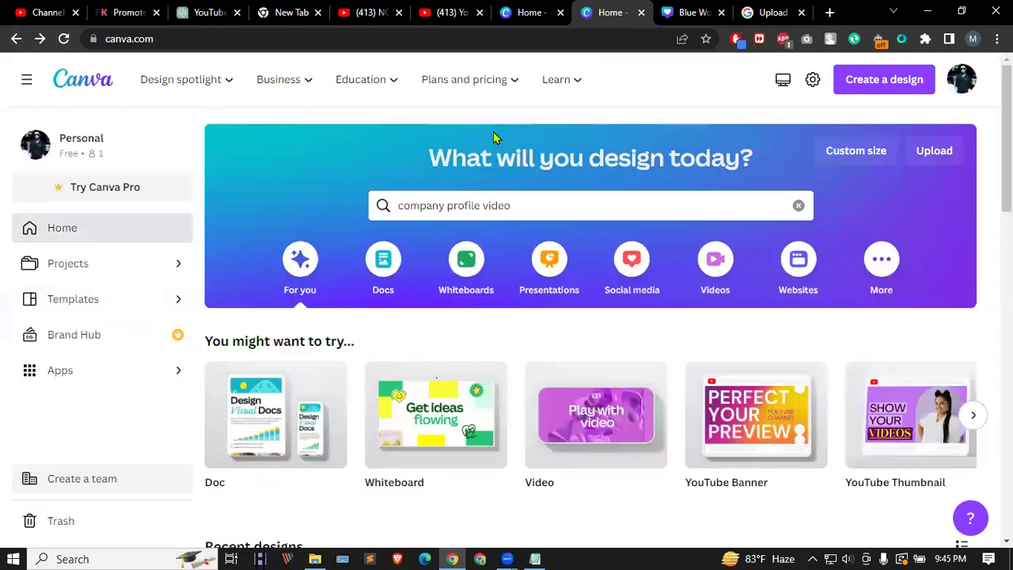
click(693, 194)
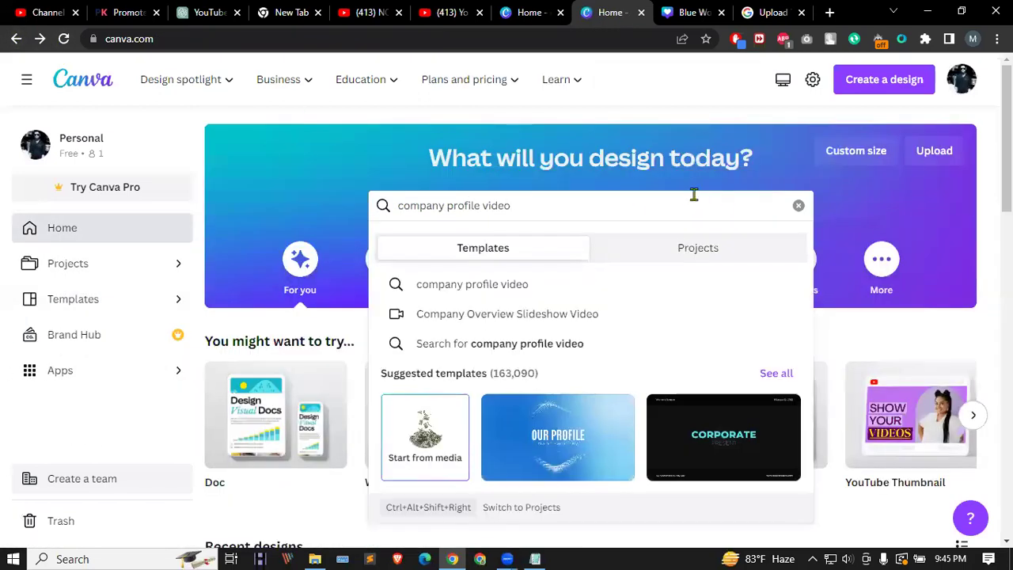
click(466, 285)
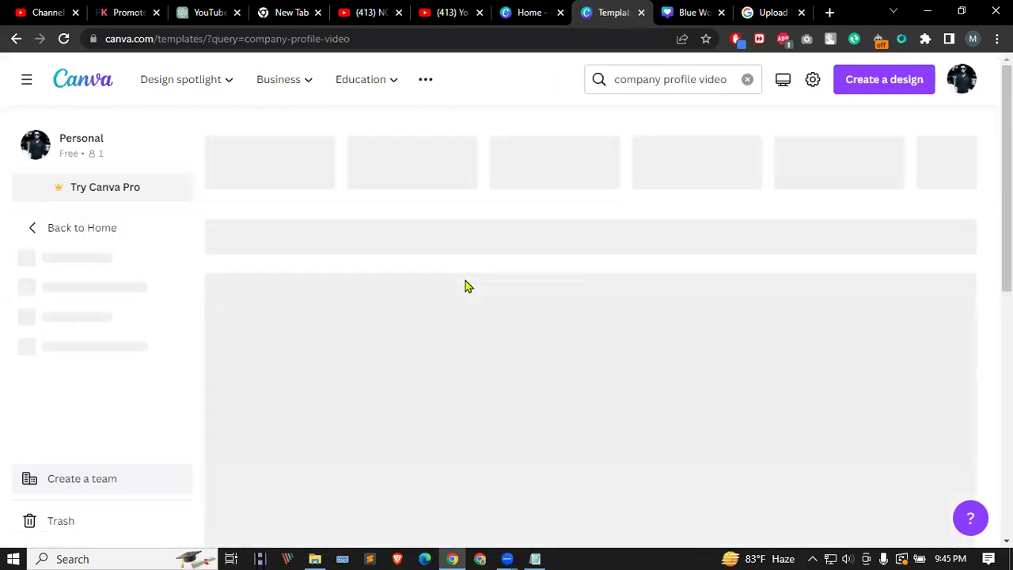
scroll(468, 287, down, 1)
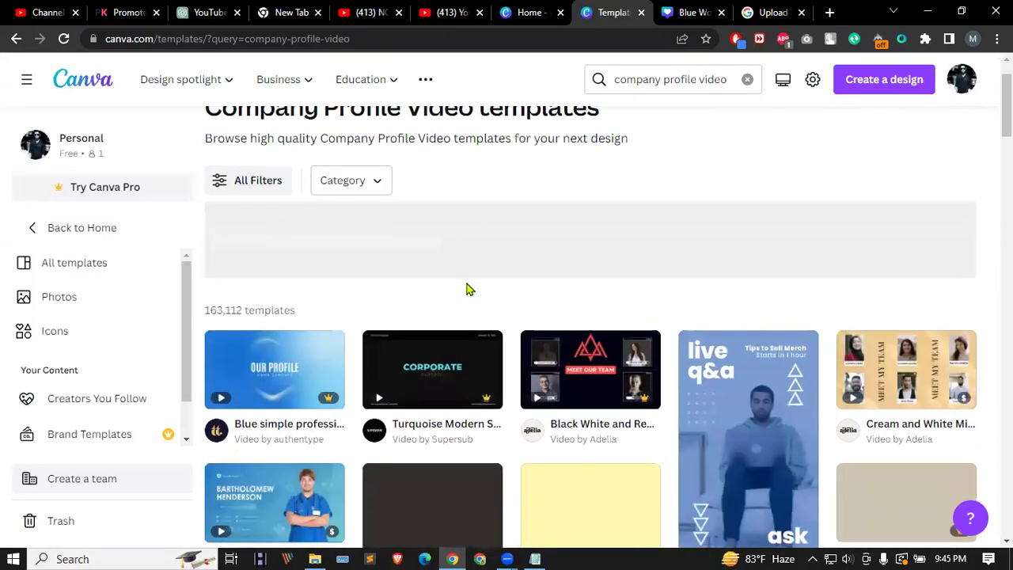
scroll(409, 259, down, 1)
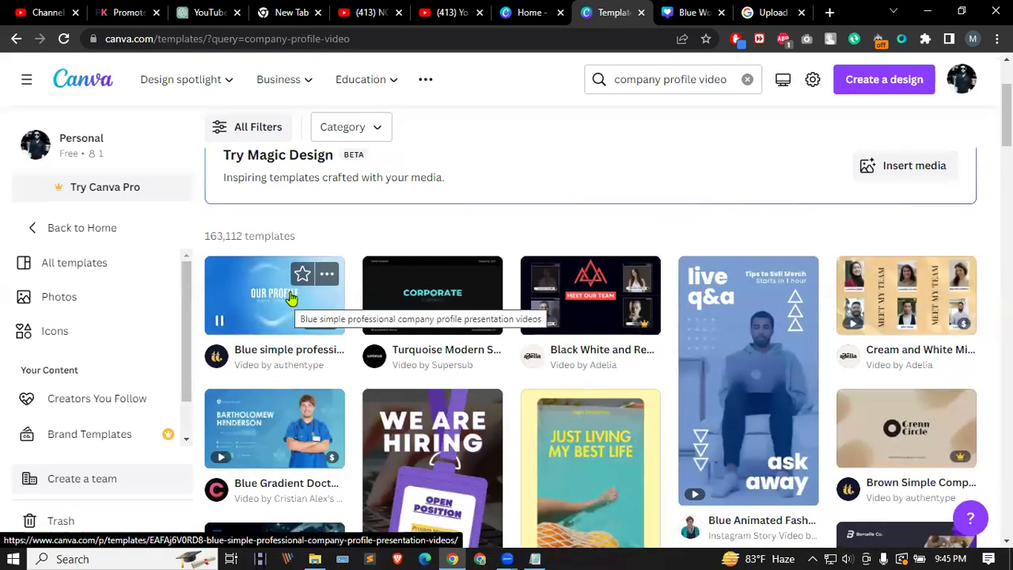
scroll(703, 298, down, 1)
scroll(703, 298, down, 3)
scroll(396, 294, up, 2)
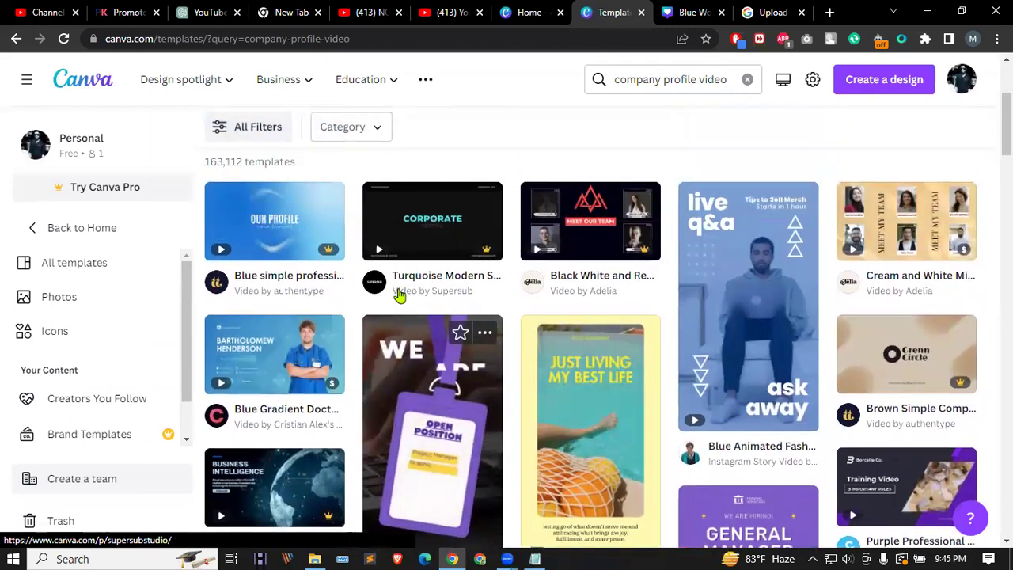
Step: Try to use the "Blue simple professional company profile presentation videos" template, look through its pages, and return to the template results
click(254, 224)
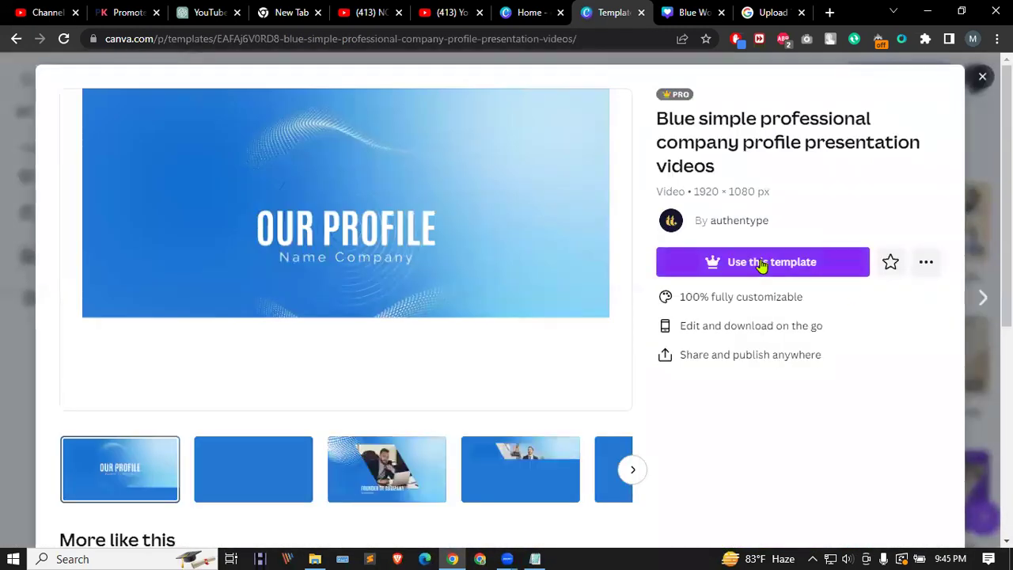
click(762, 264)
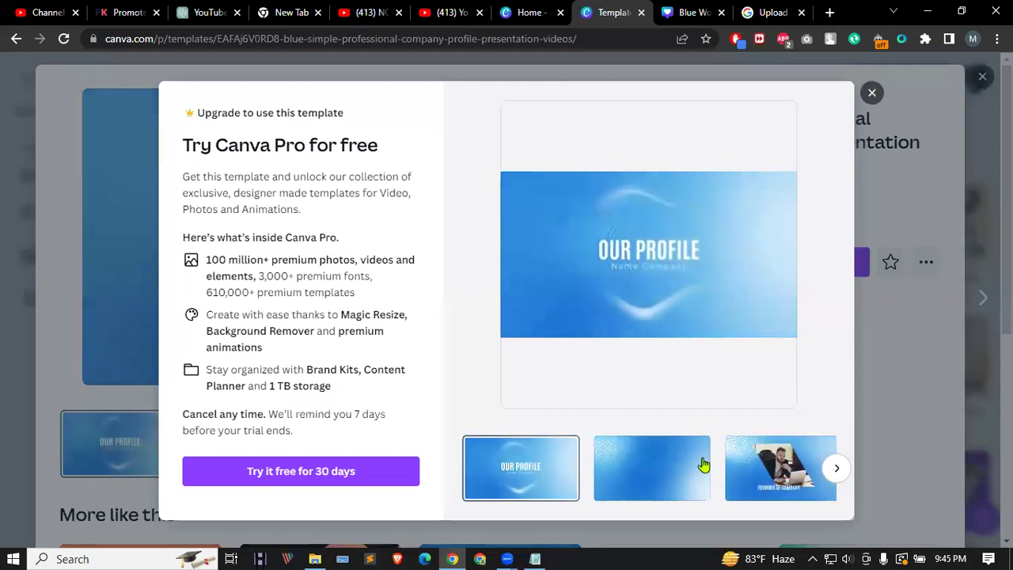
click(657, 473)
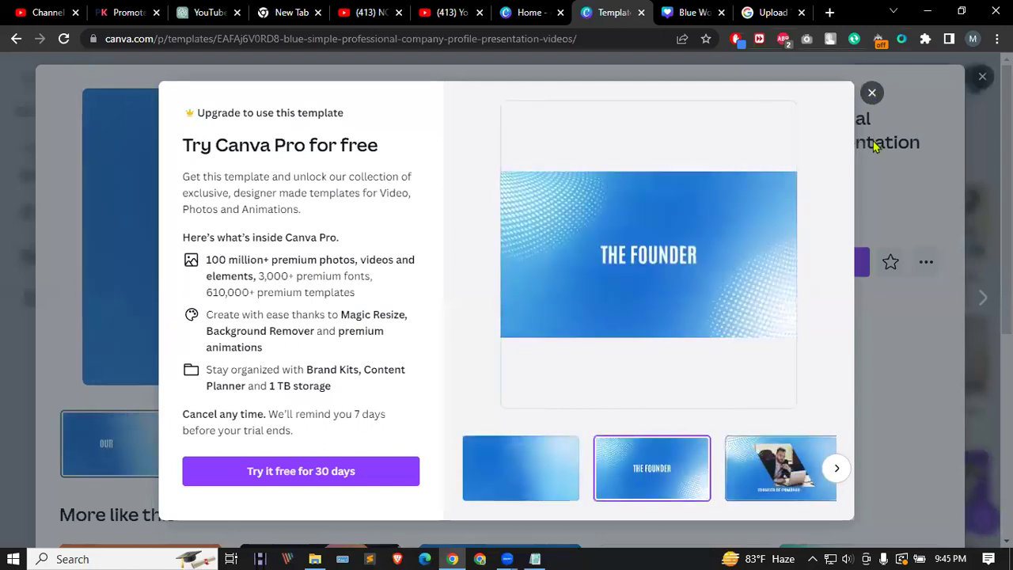
click(789, 467)
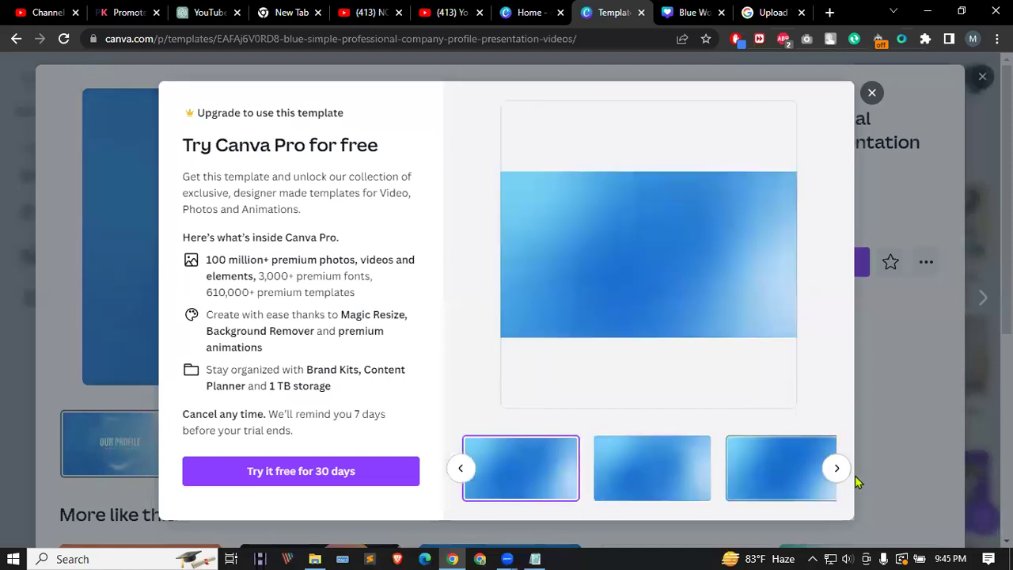
click(837, 470)
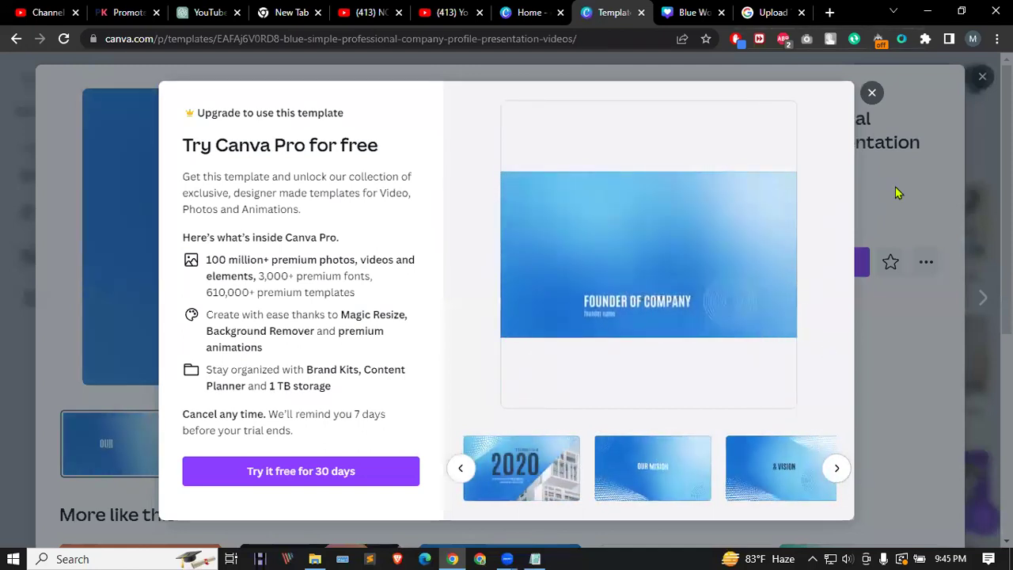
click(871, 92)
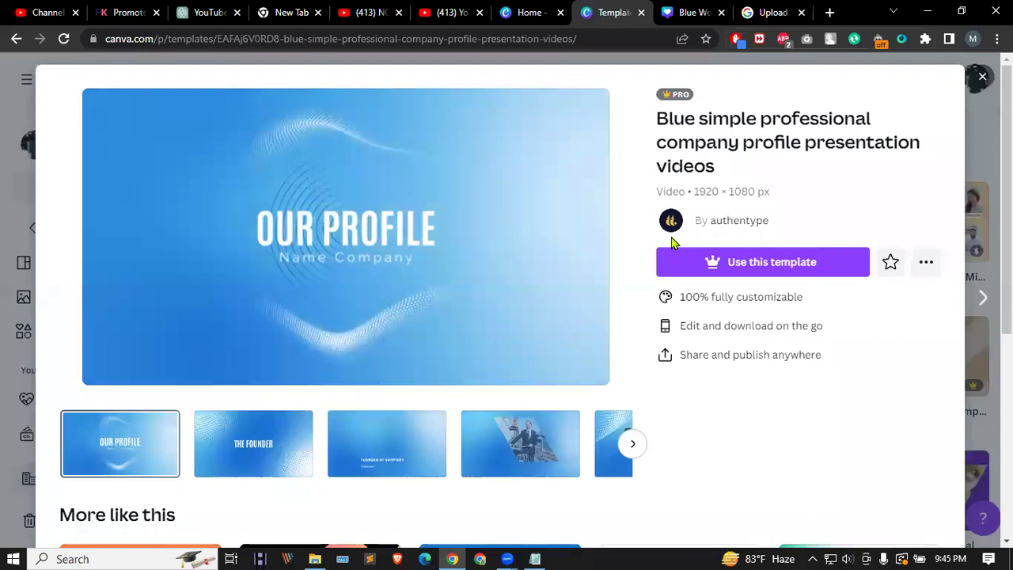
click(982, 77)
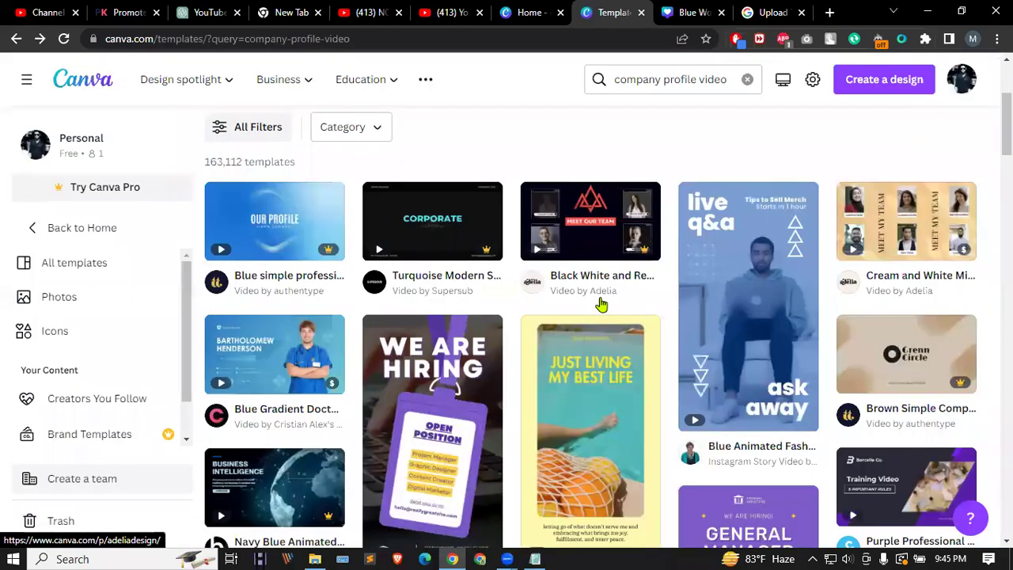
Step: Create a customizable design from the Green Black Geometric Business Video template and play it from the start
scroll(601, 303, down, 4)
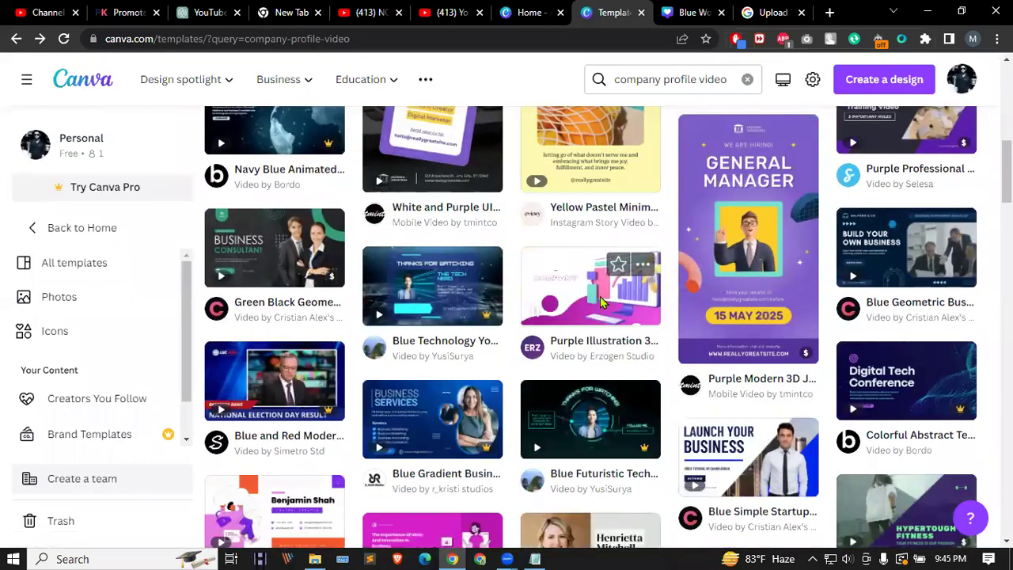
click(258, 252)
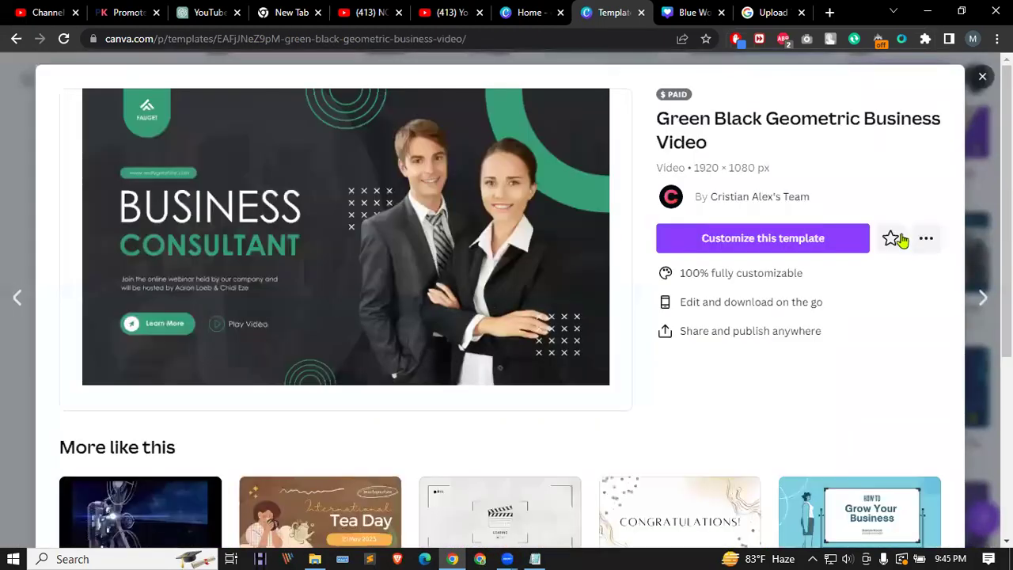
click(801, 240)
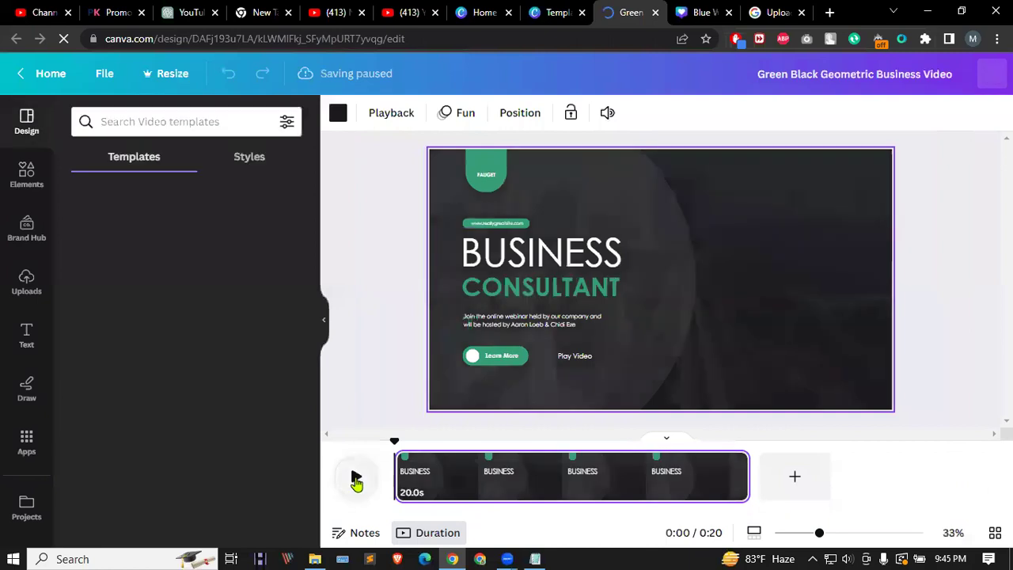
click(356, 479)
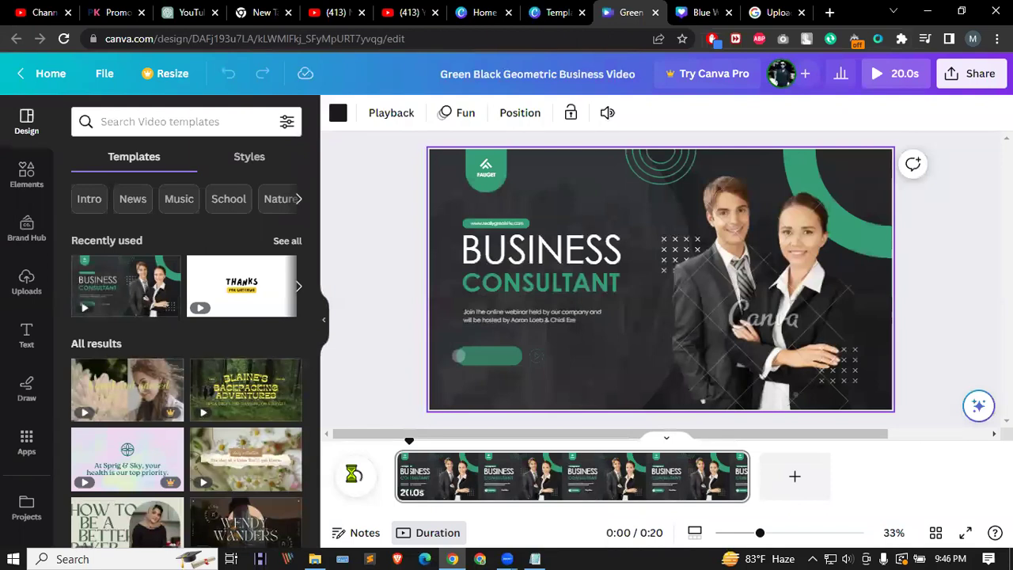
click(409, 441)
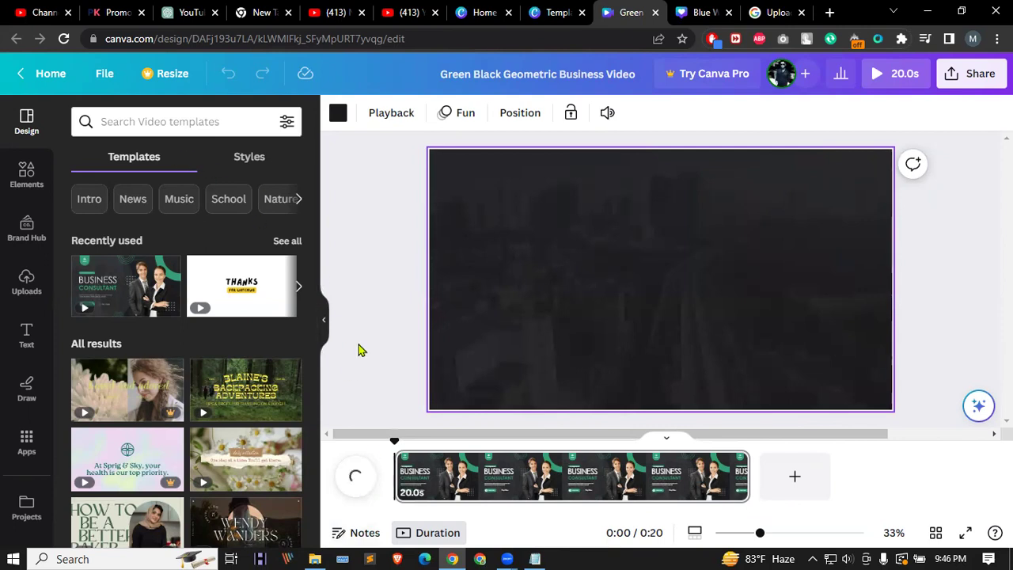
Step: Replace the page's design with the "Blaine's Backpacking Adventures" page of the Yellow Video Centric YouTube Intro template
click(239, 381)
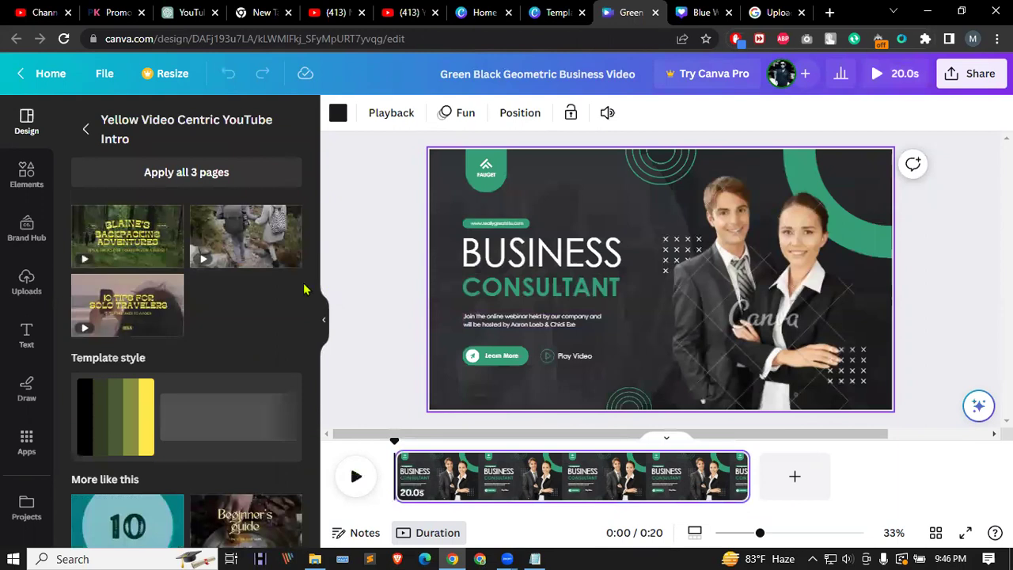
click(129, 234)
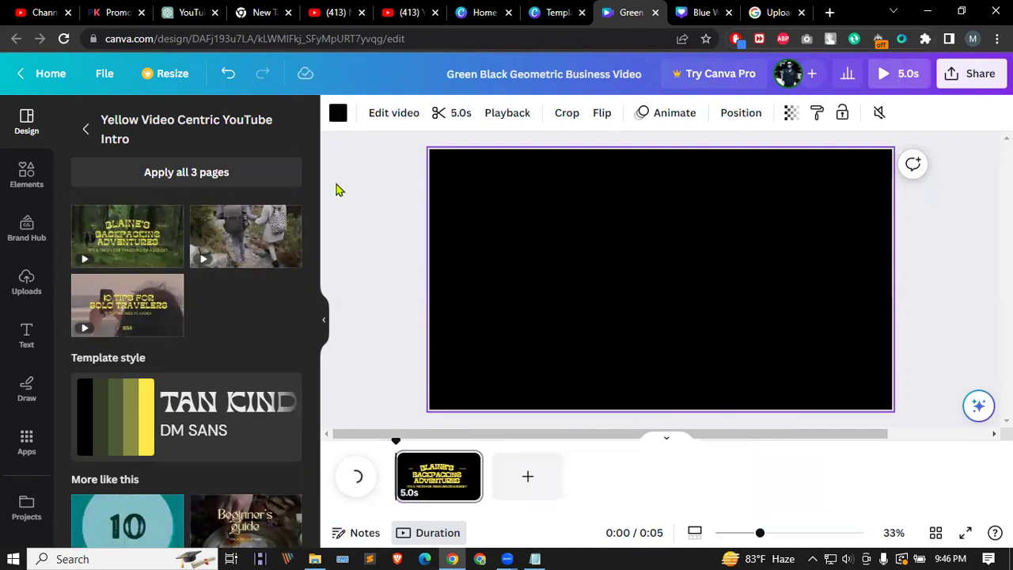
Step: Add a blank page after the backpacking title page and return to the start of the first page
click(266, 240)
click(673, 236)
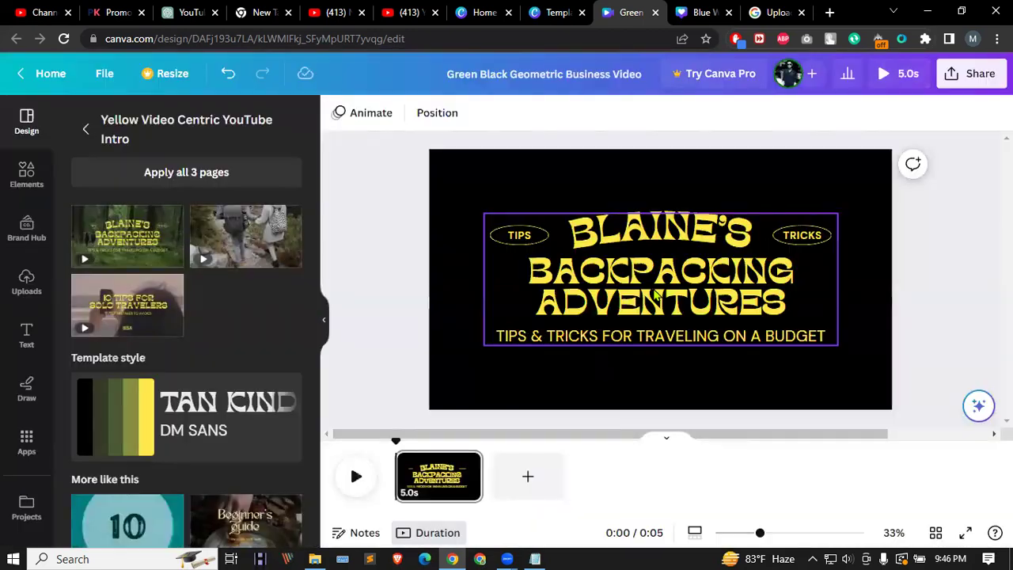
click(527, 477)
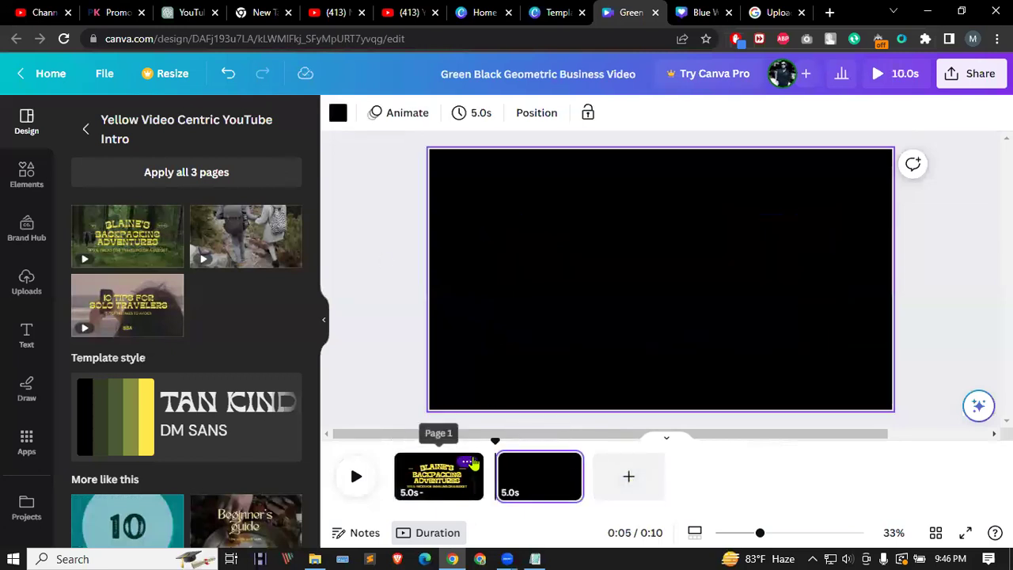
click(439, 476)
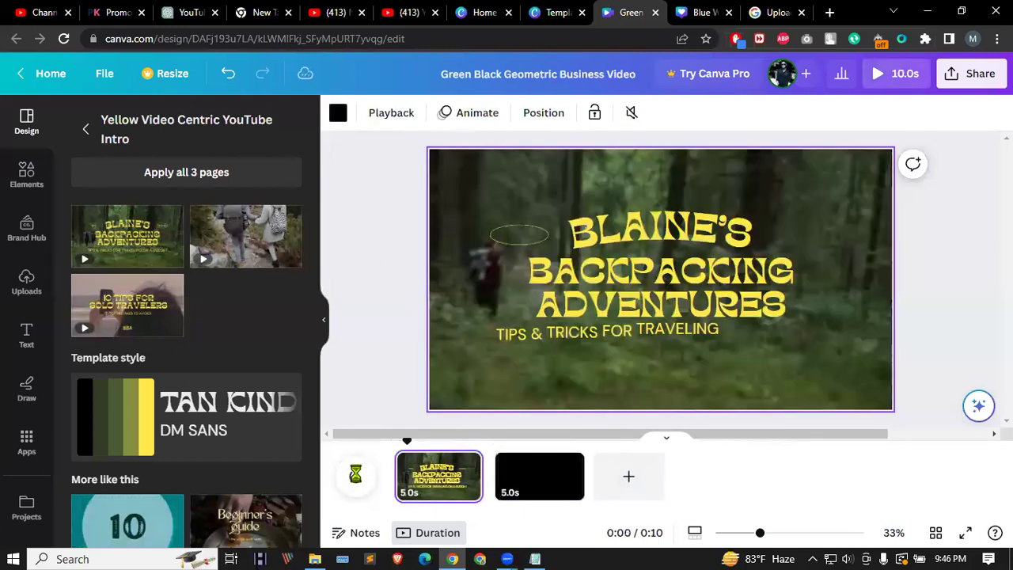
click(404, 439)
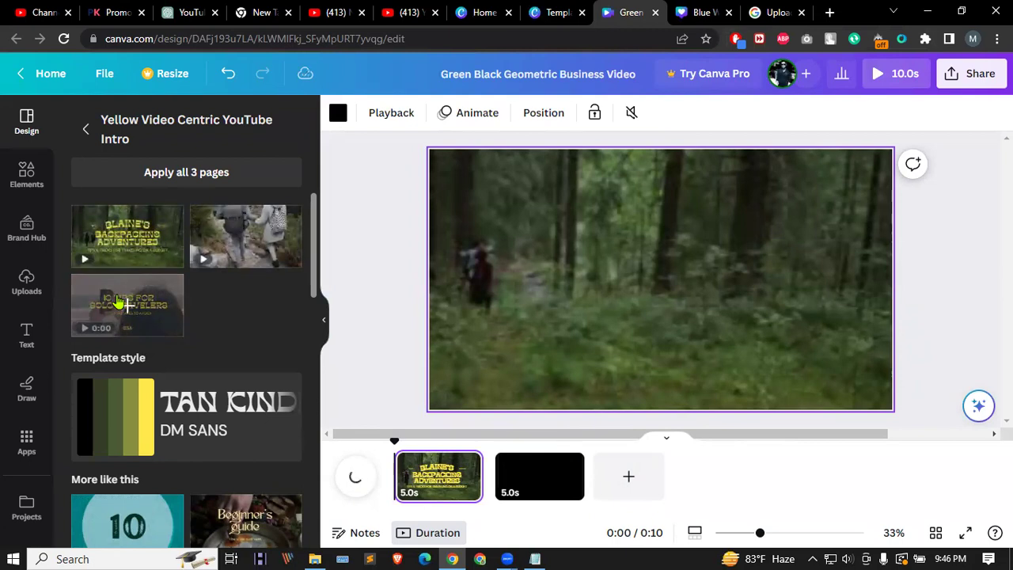
Step: Add the Introducing page of the Purple Slate Grey Yellow Product Launch Video template as a new page
scroll(253, 484, down, 5)
scroll(254, 483, up, 3)
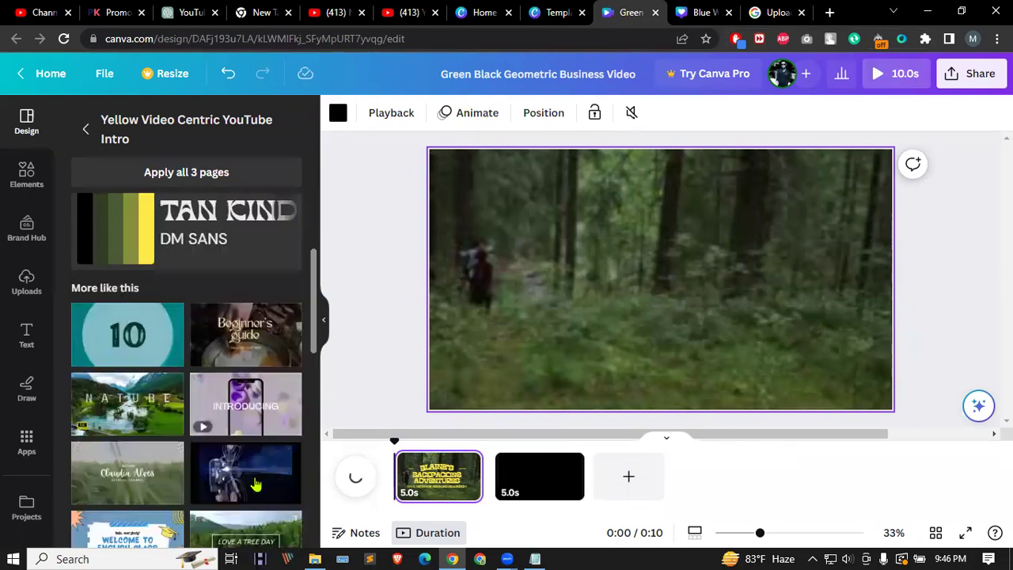
click(227, 457)
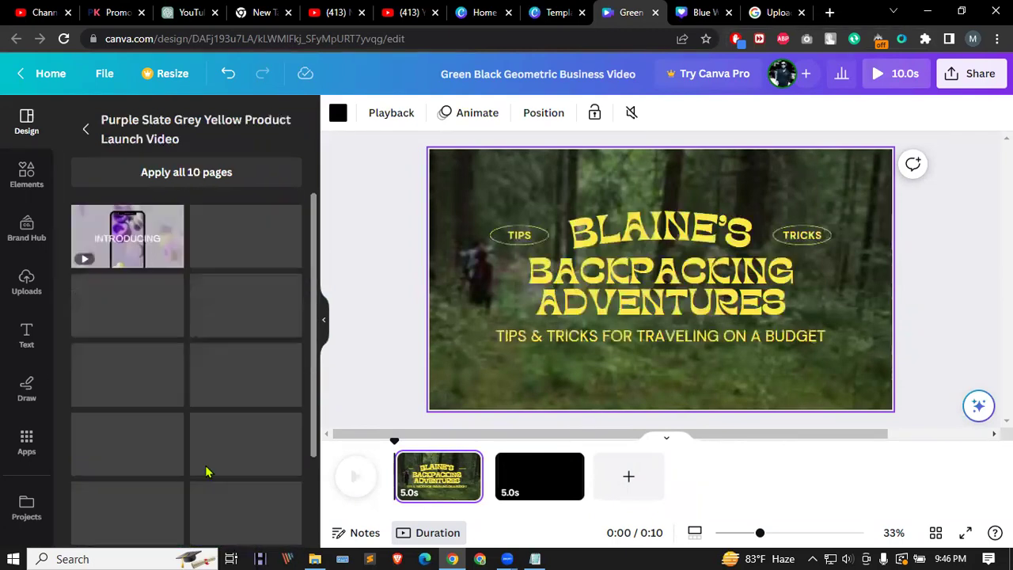
click(130, 239)
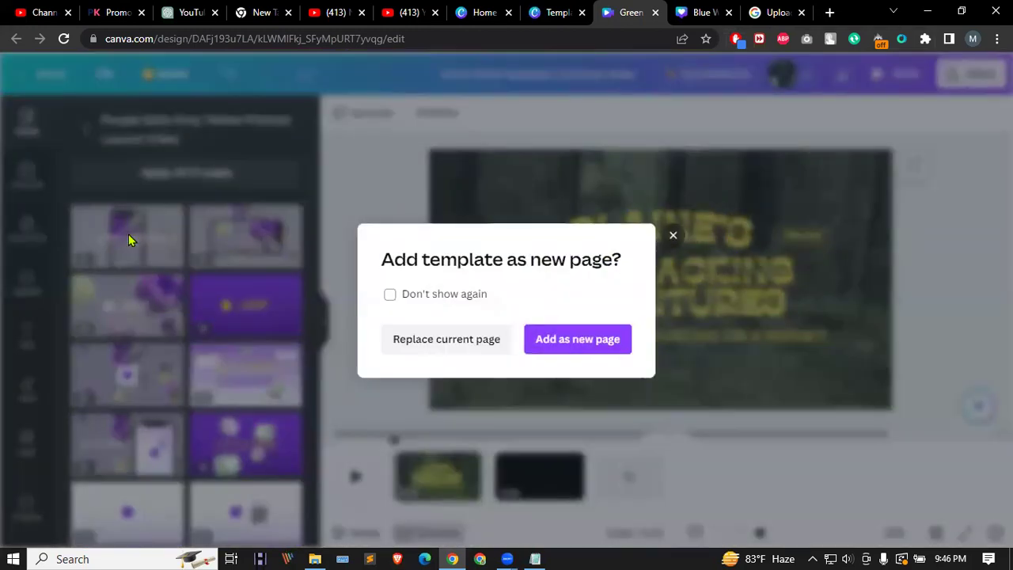
click(607, 350)
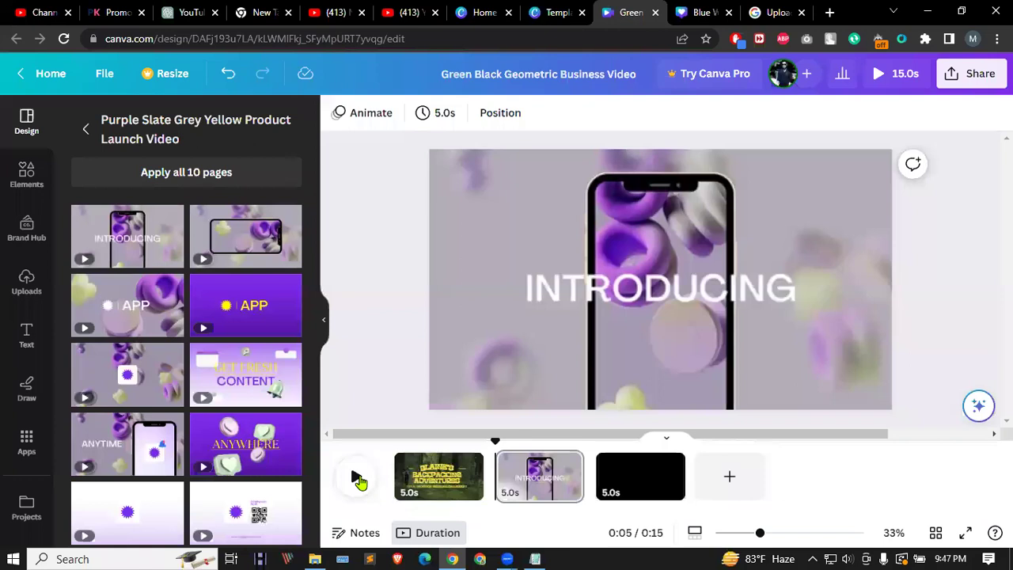
Step: Delete the backpacking title page and the blank black page, keeping only the Introducing page in the video
click(469, 465)
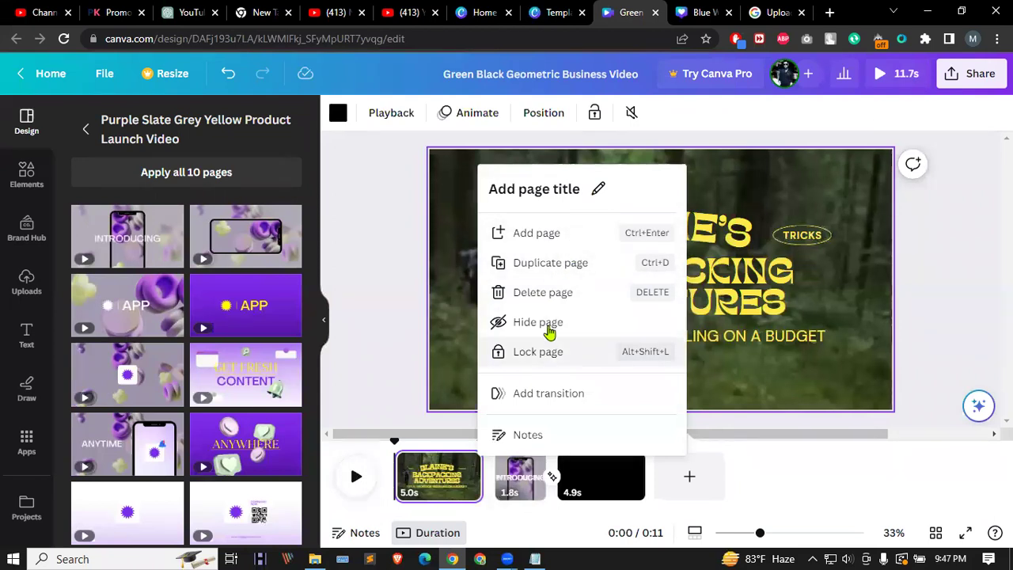
click(543, 292)
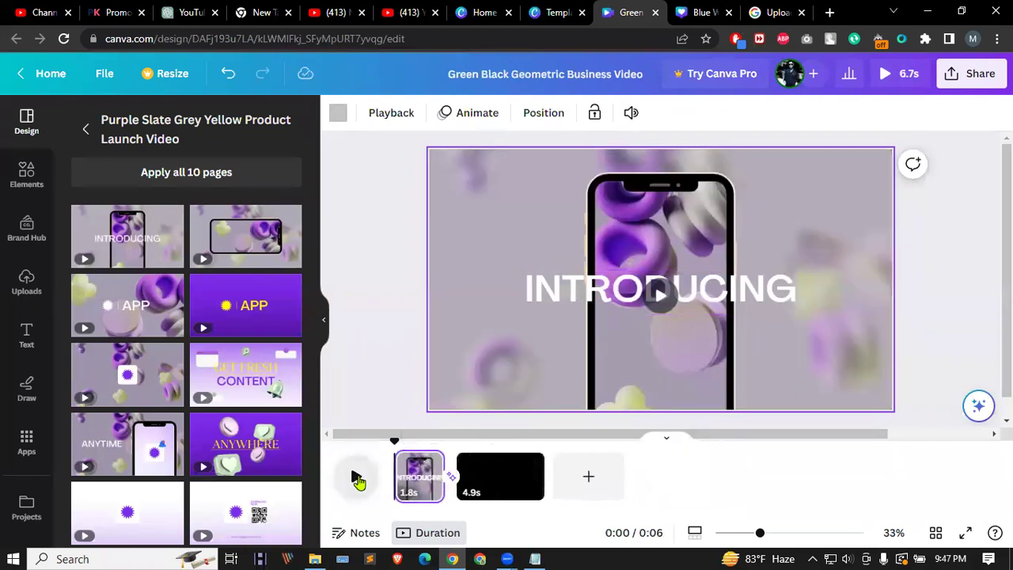
click(356, 477)
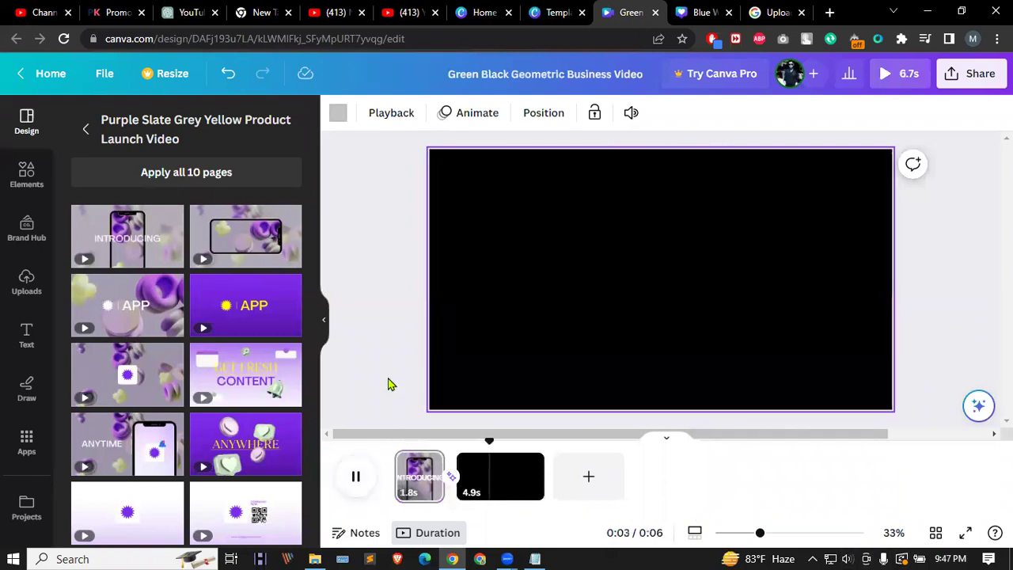
click(425, 484)
click(486, 480)
click(527, 461)
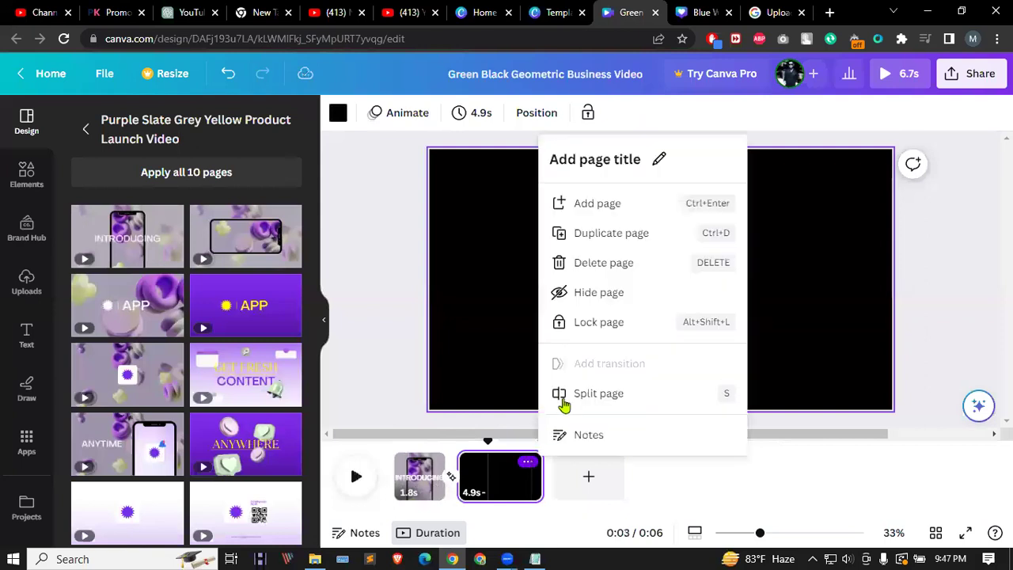
click(609, 264)
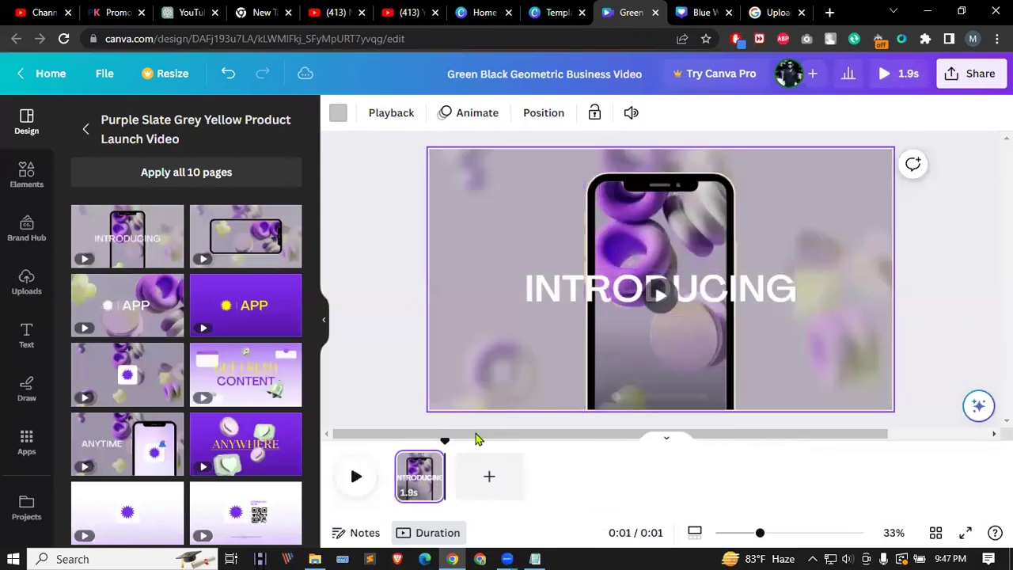
Step: Replace the Introducing page with the horizontal phone page from the Product Launch template
click(245, 236)
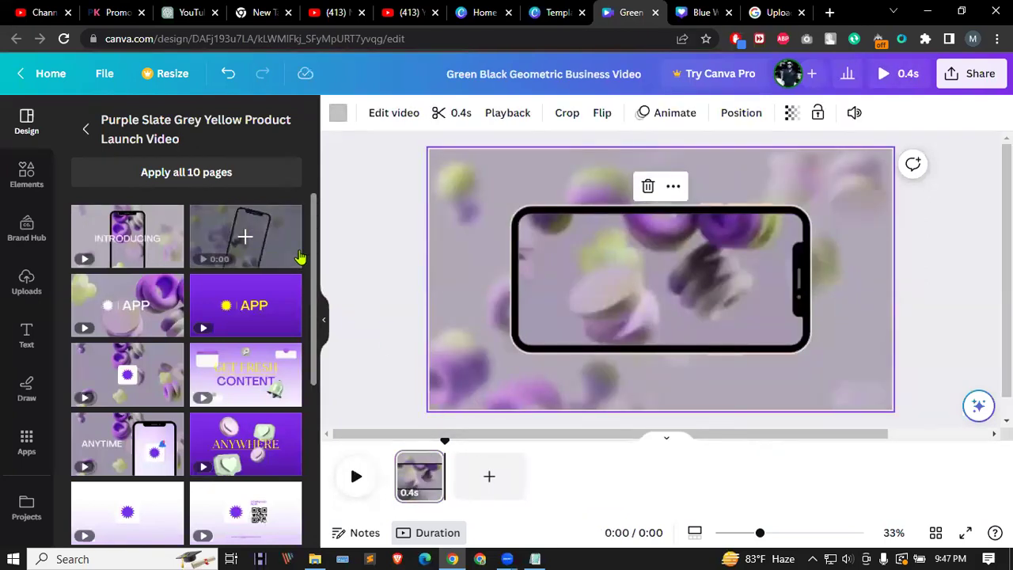
click(125, 301)
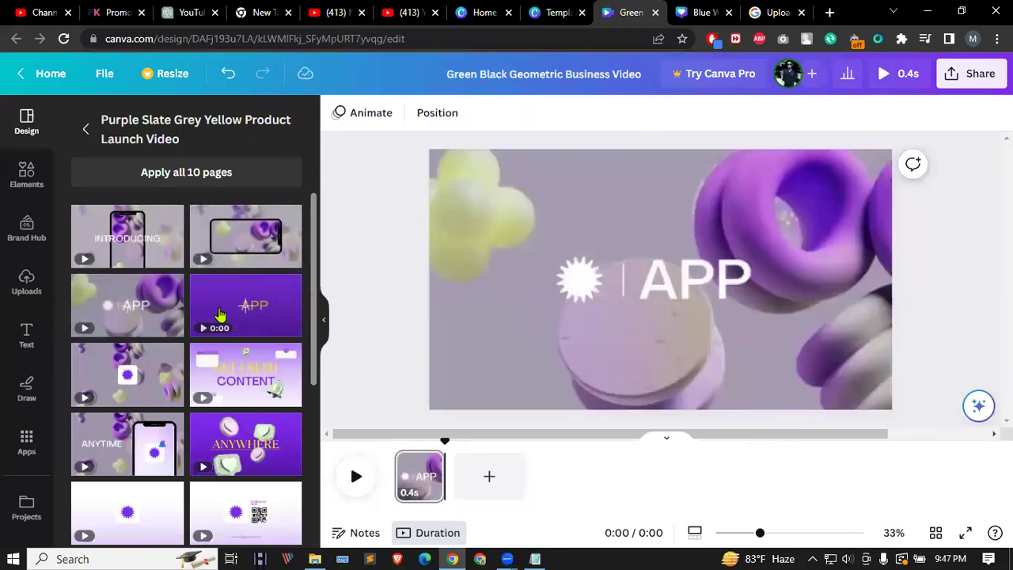
click(244, 235)
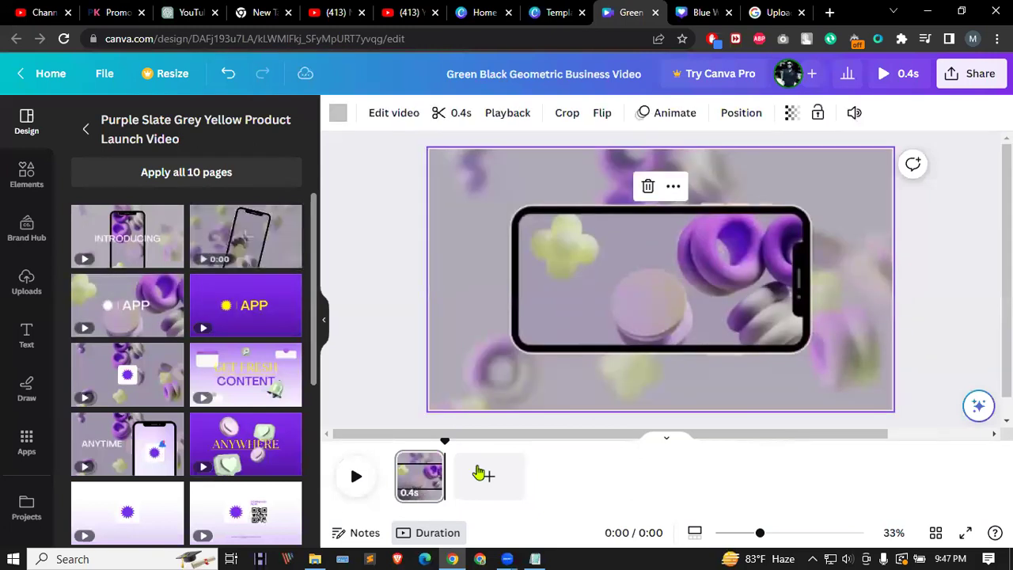
Step: Add a second page with the grey APP layout and a third with the horizontal phone, and preview the video from the start
click(484, 475)
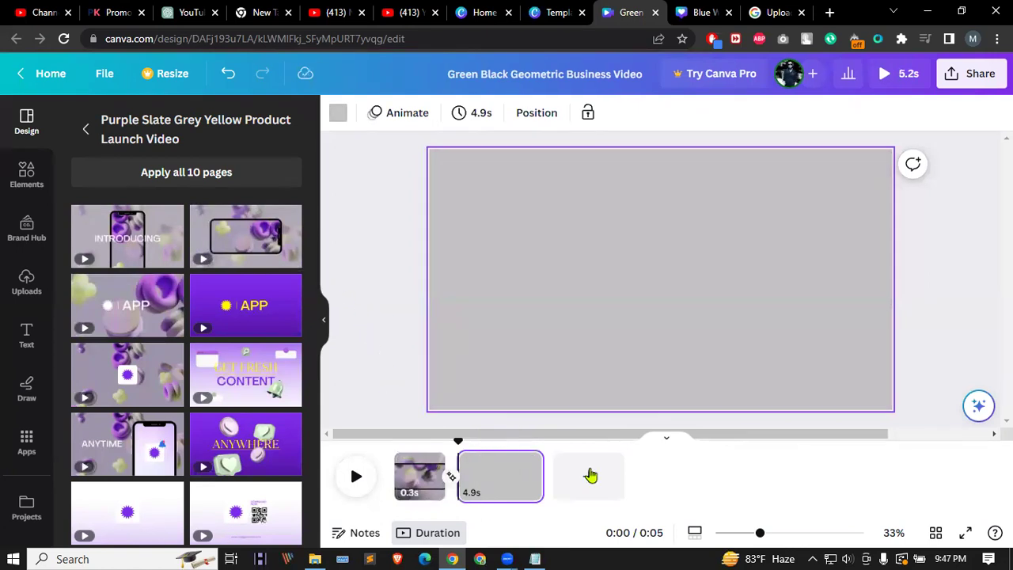
click(240, 240)
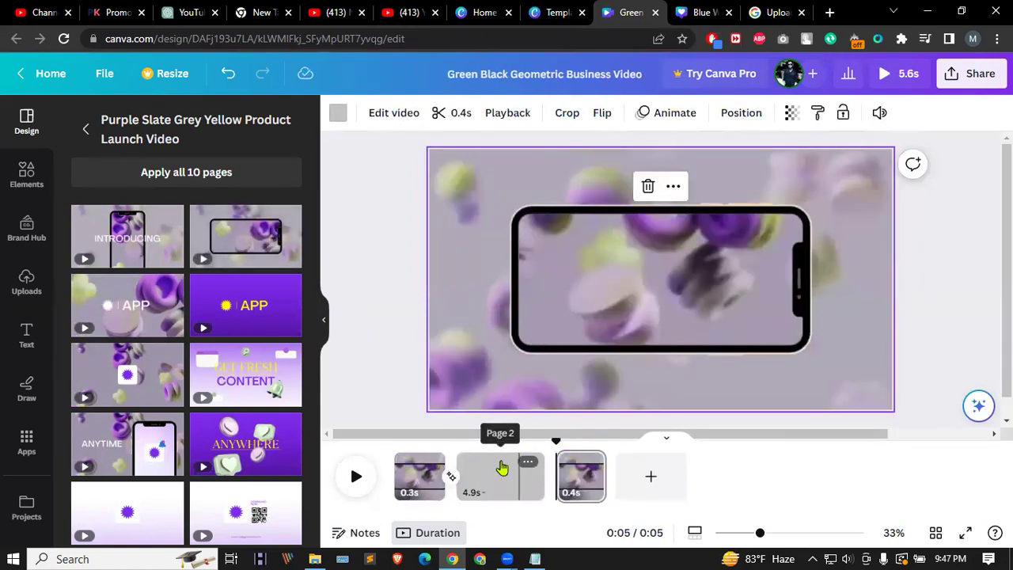
click(501, 468)
click(127, 305)
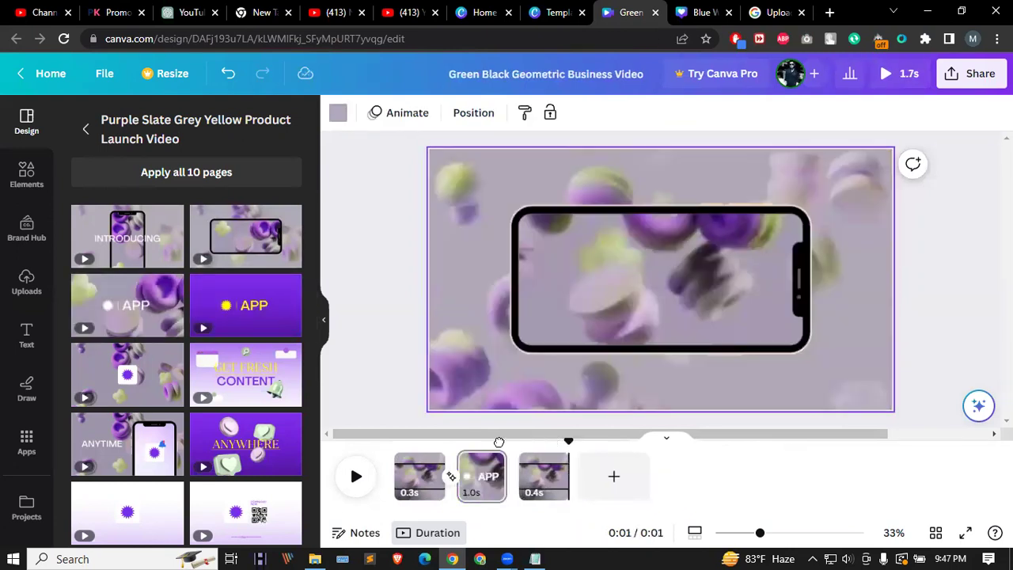
drag(565, 440, 363, 441)
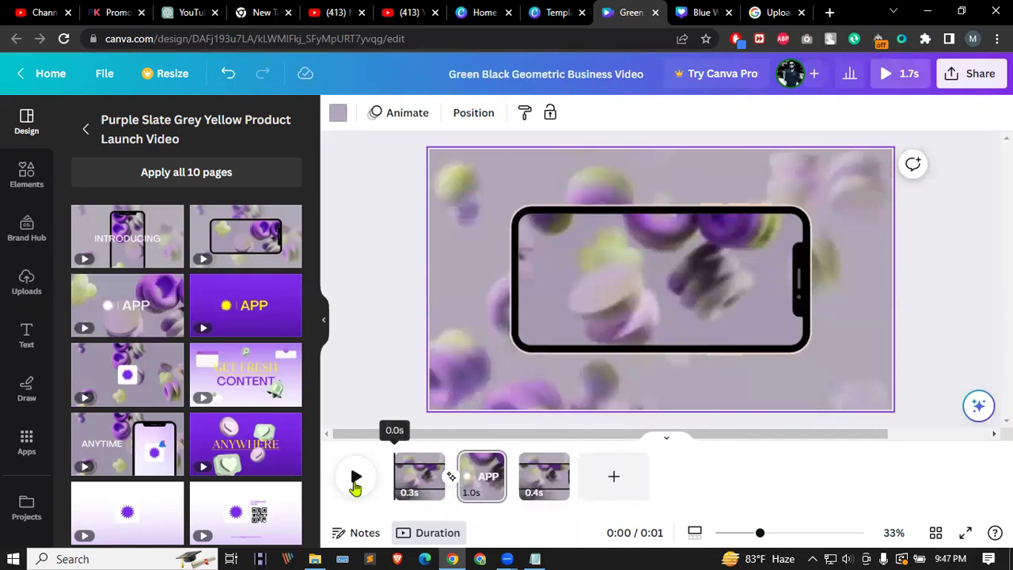
click(355, 479)
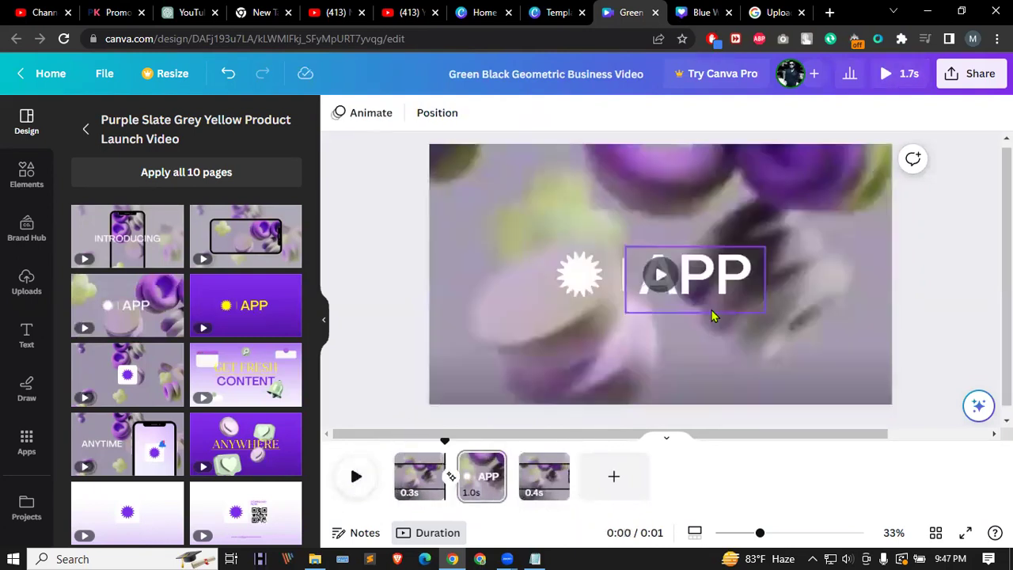
Step: Switch to Google and search its images for "welcome gif"
click(778, 12)
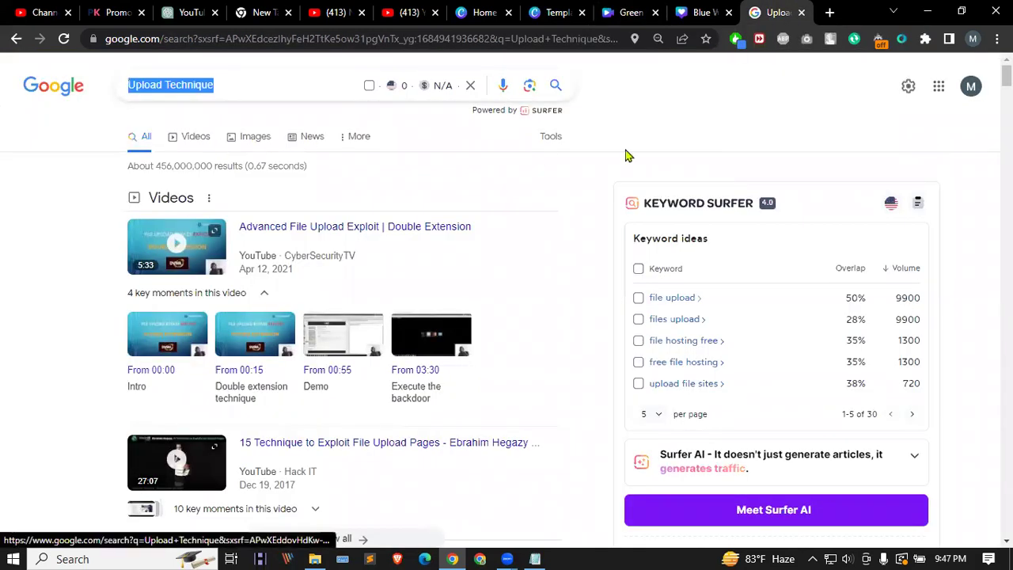
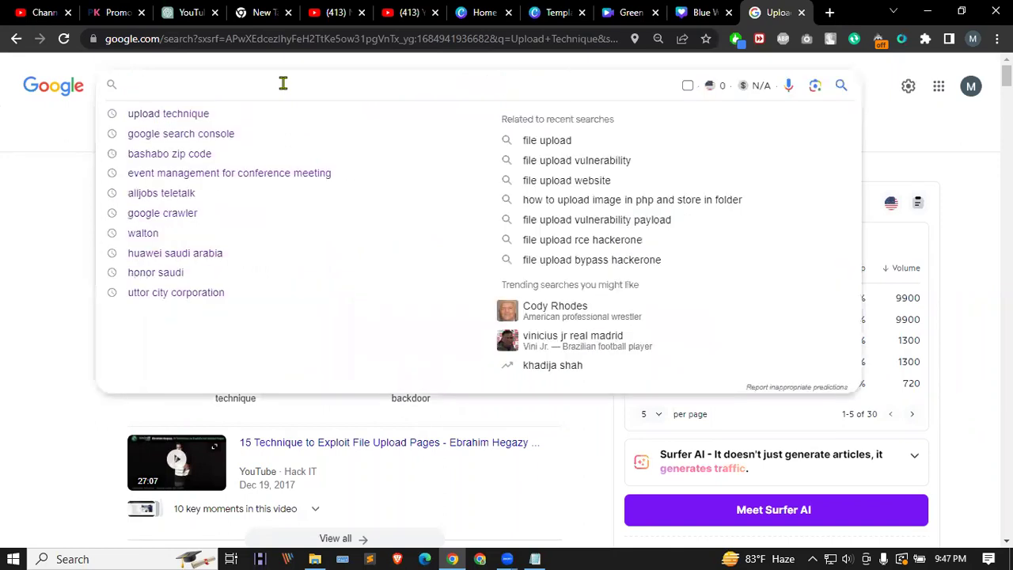
text(welcome )
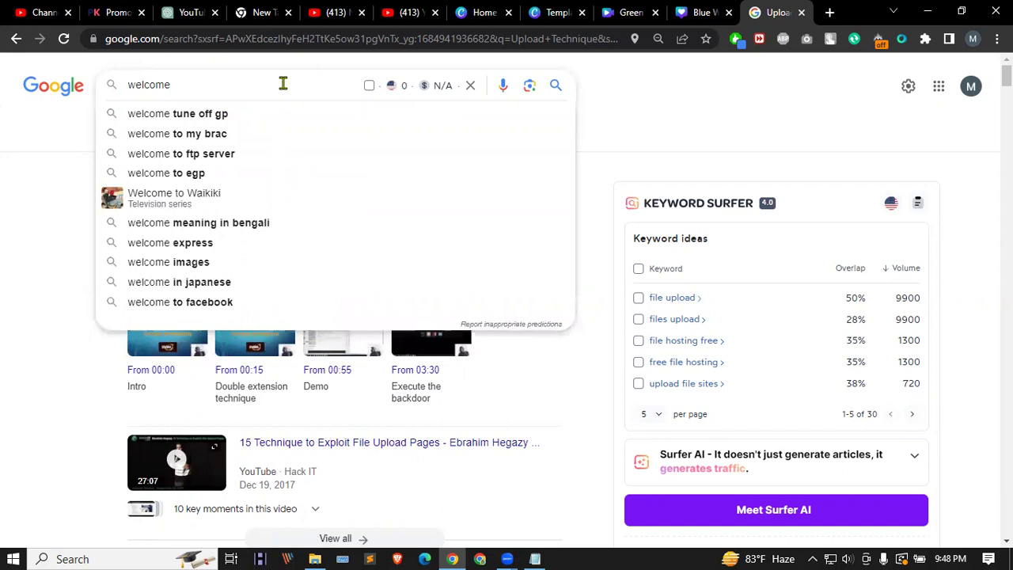
text(gif)
key(Return)
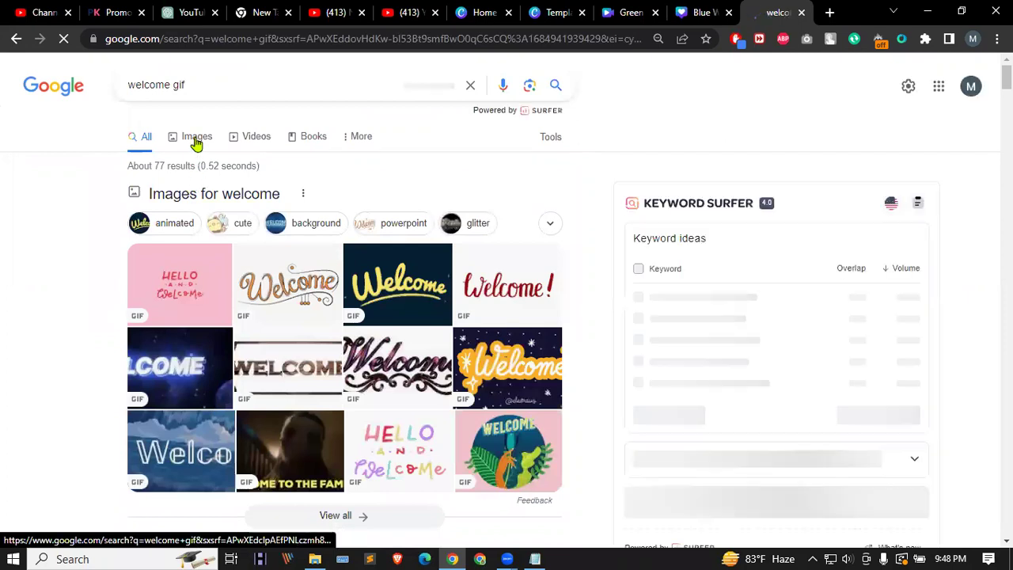
click(196, 142)
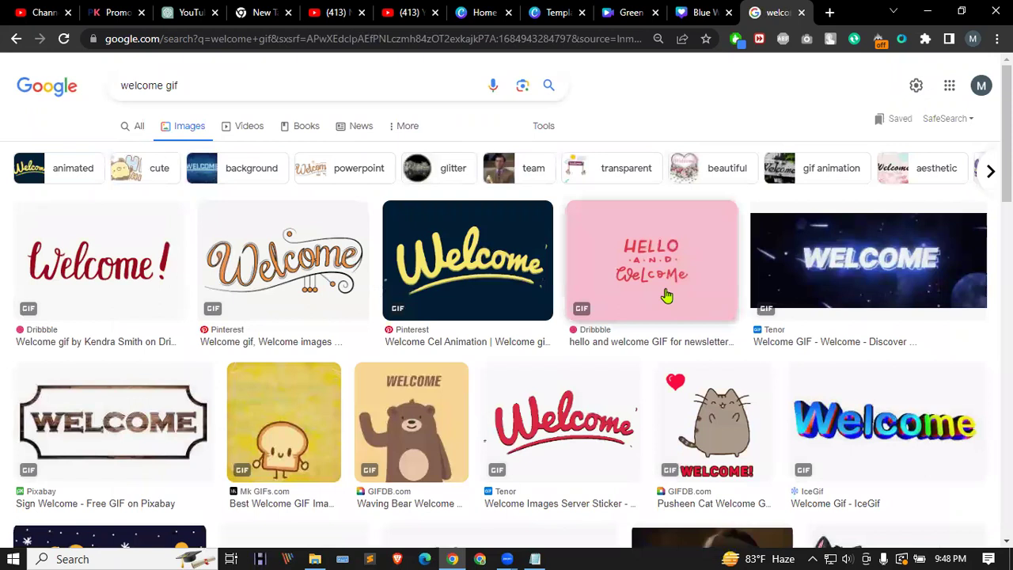
Step: Switch to the Blue Work From Home YouTube Thumbnail design in Canva and search its templates for "service video"
click(700, 12)
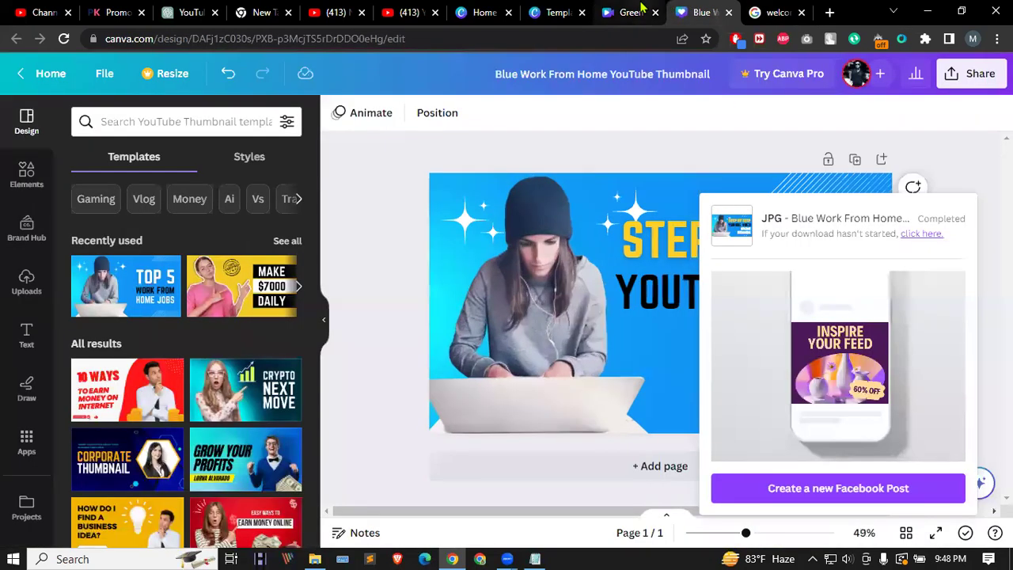
click(137, 123)
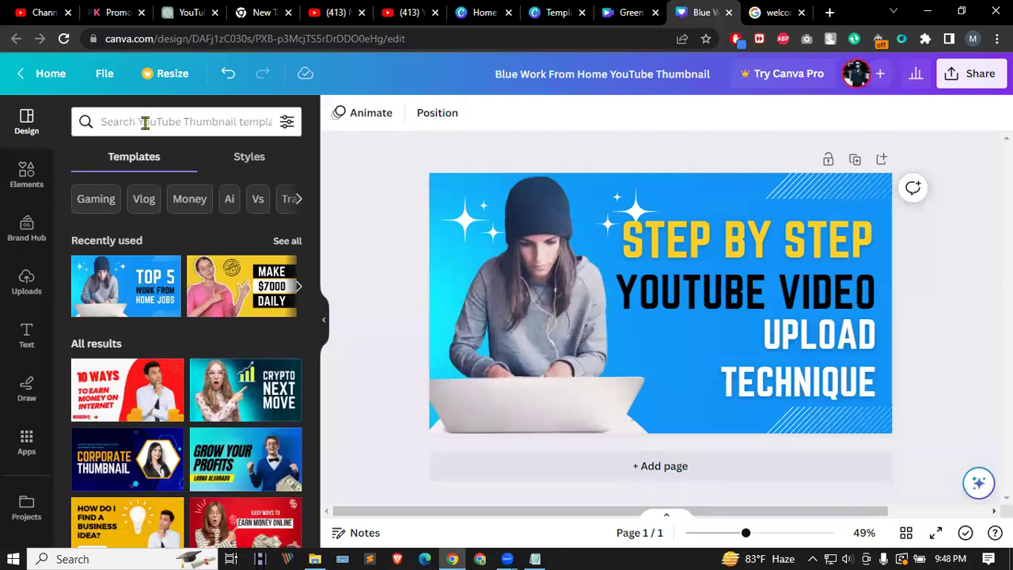
click(145, 123)
text(service)
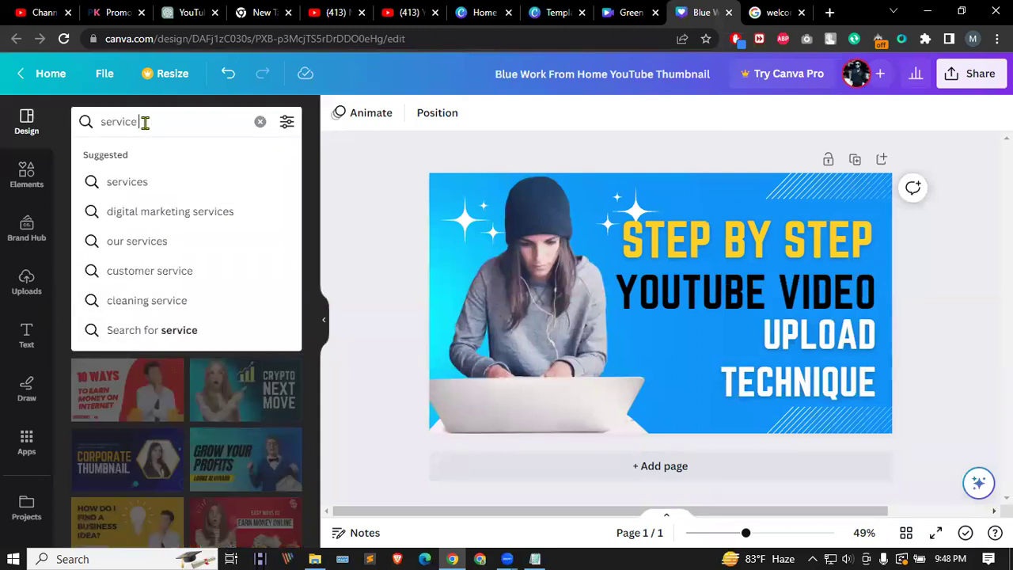
text( vieo)
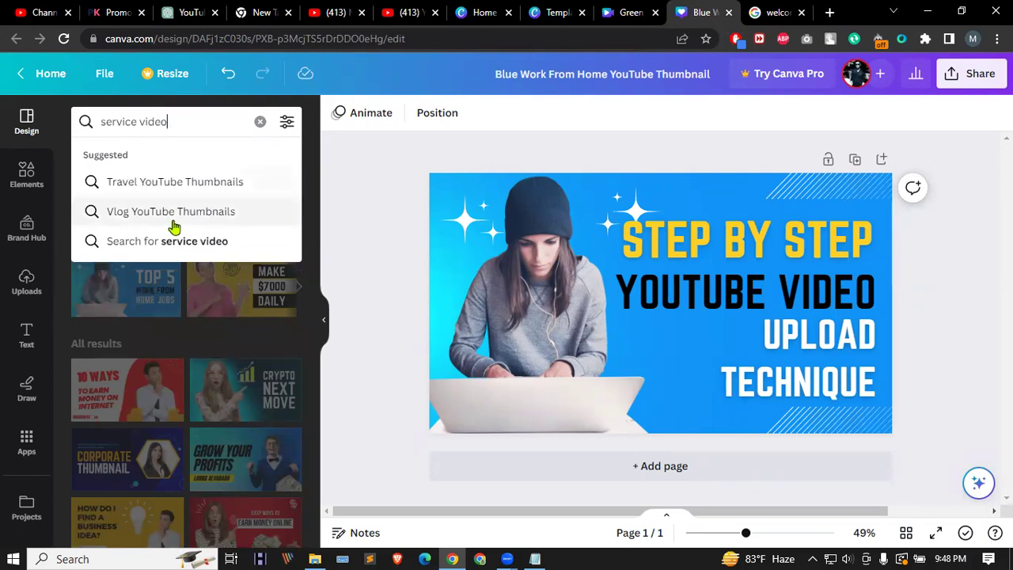
key(Return)
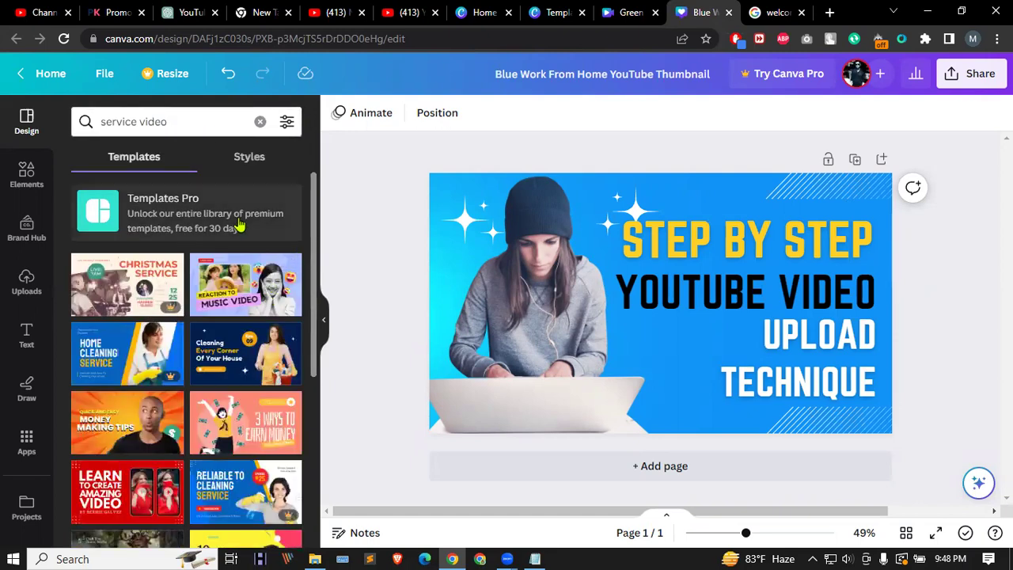
Step: Open the Christmas Service and Purple Minimalist Self-Help Podcast Promotion thumbnail templates without adding them and examine the similar designs
click(120, 286)
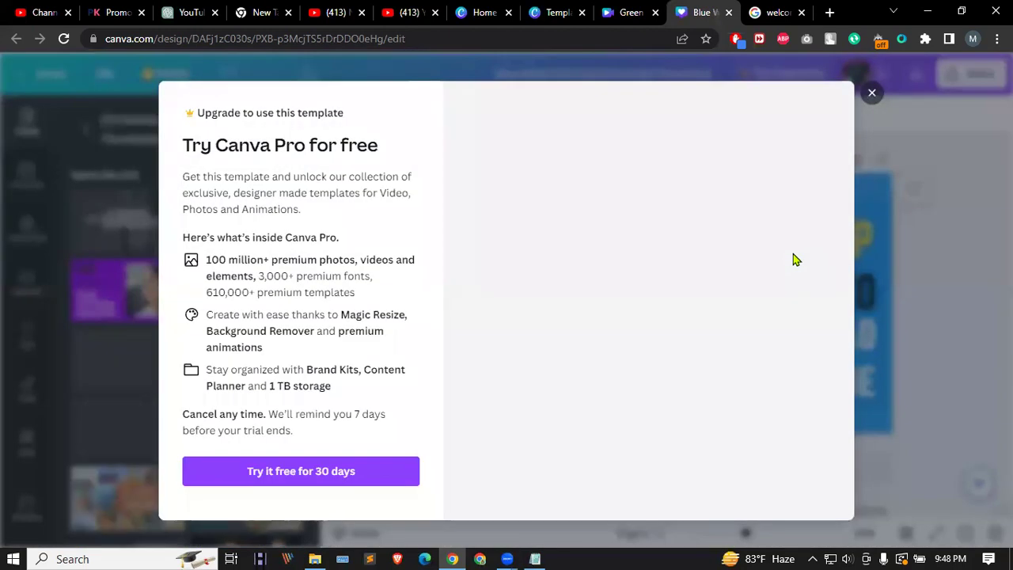
click(868, 93)
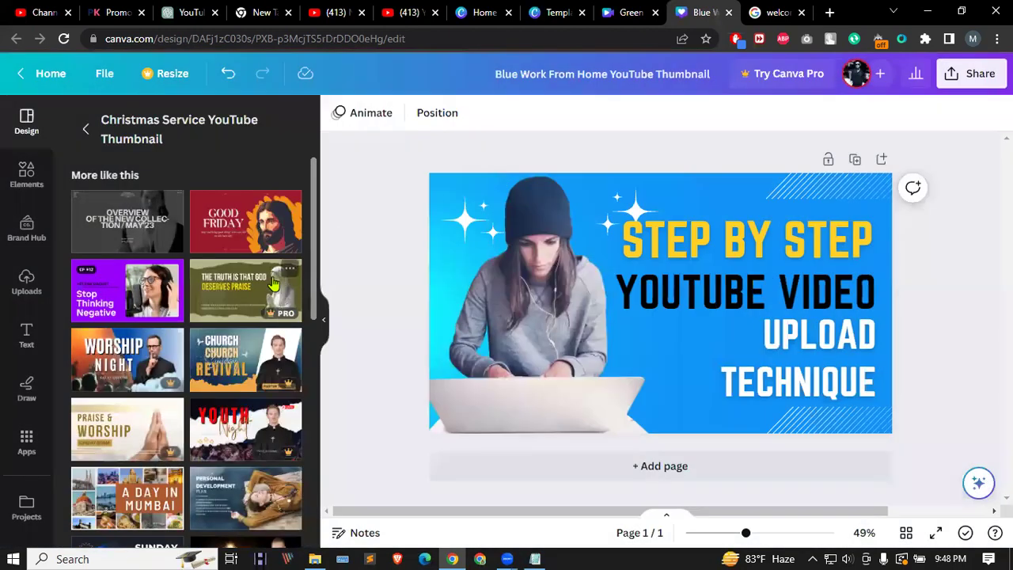
click(109, 296)
click(673, 234)
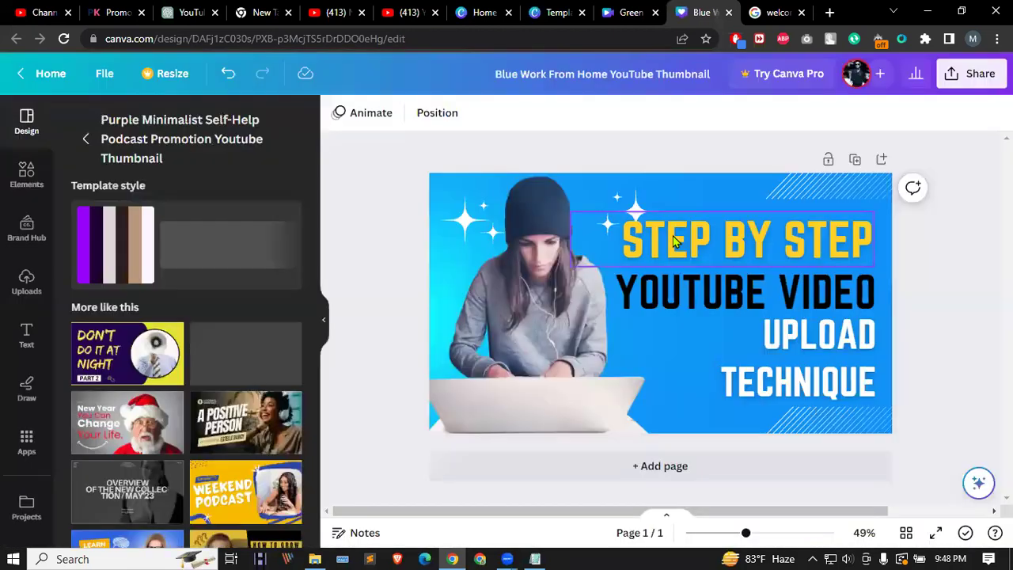
scroll(221, 269, down, 3)
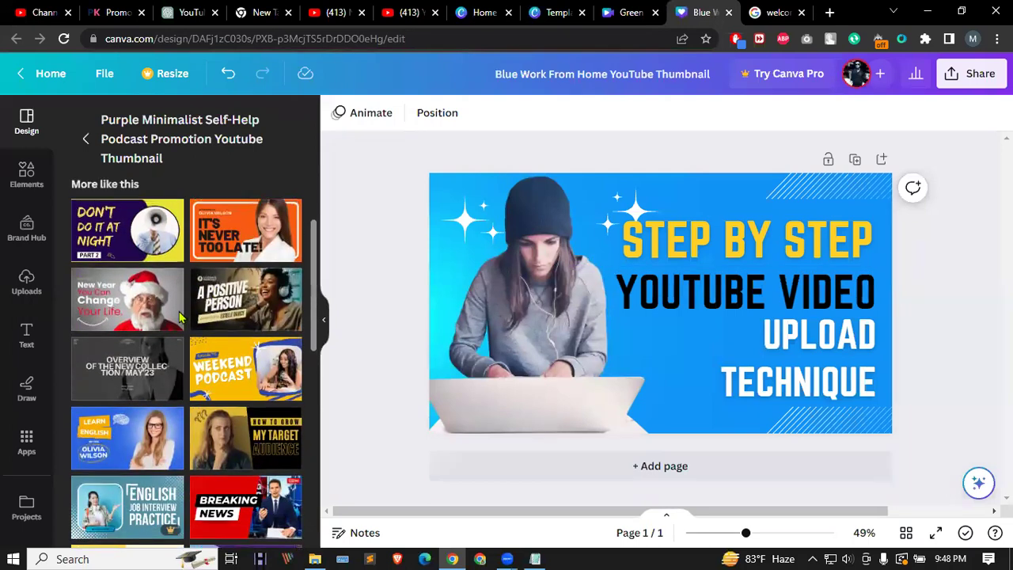
Step: Leave the thumbnail design for the home page and look through the available video design types
scroll(181, 317, up, 2)
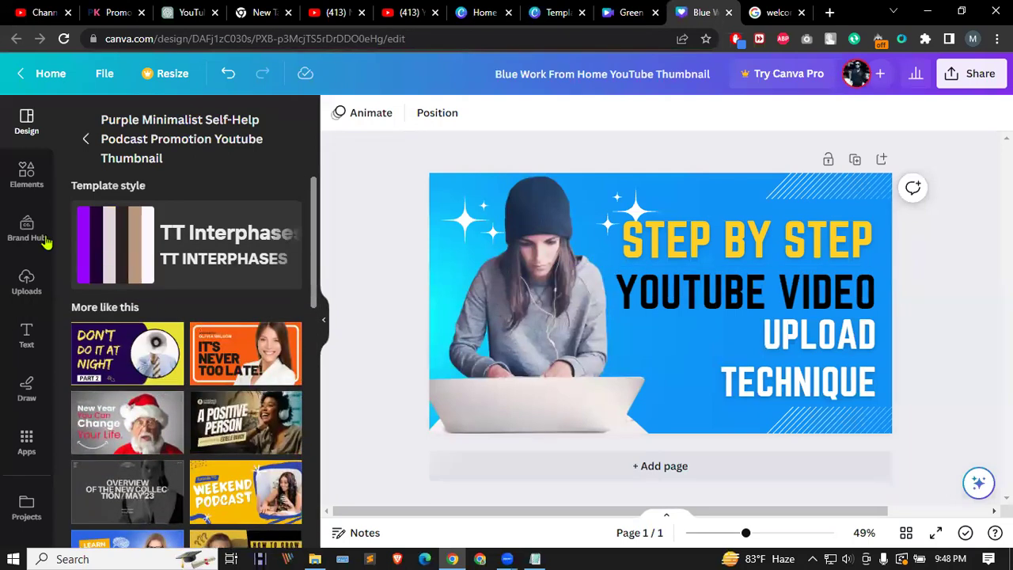
click(44, 73)
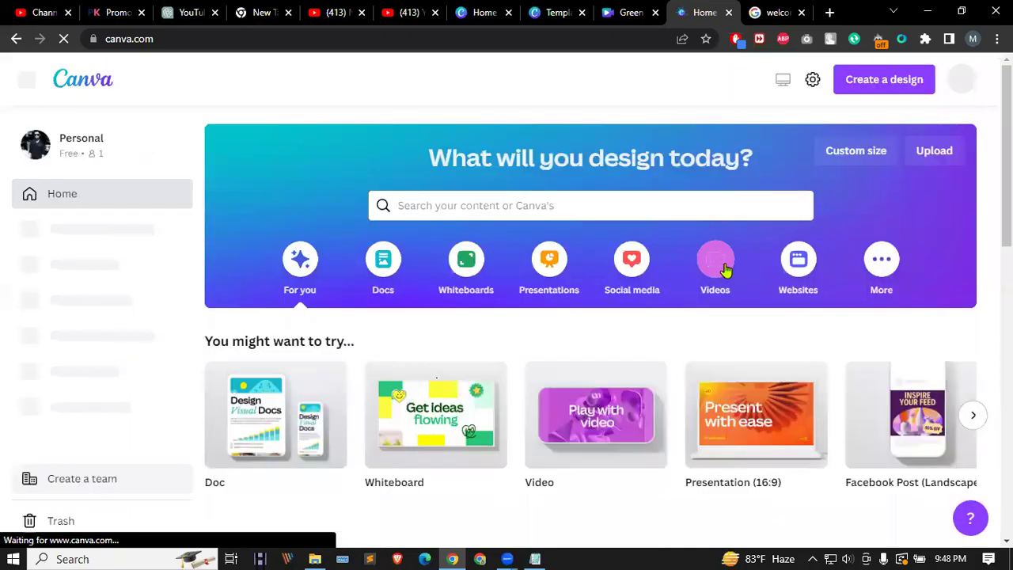
click(715, 261)
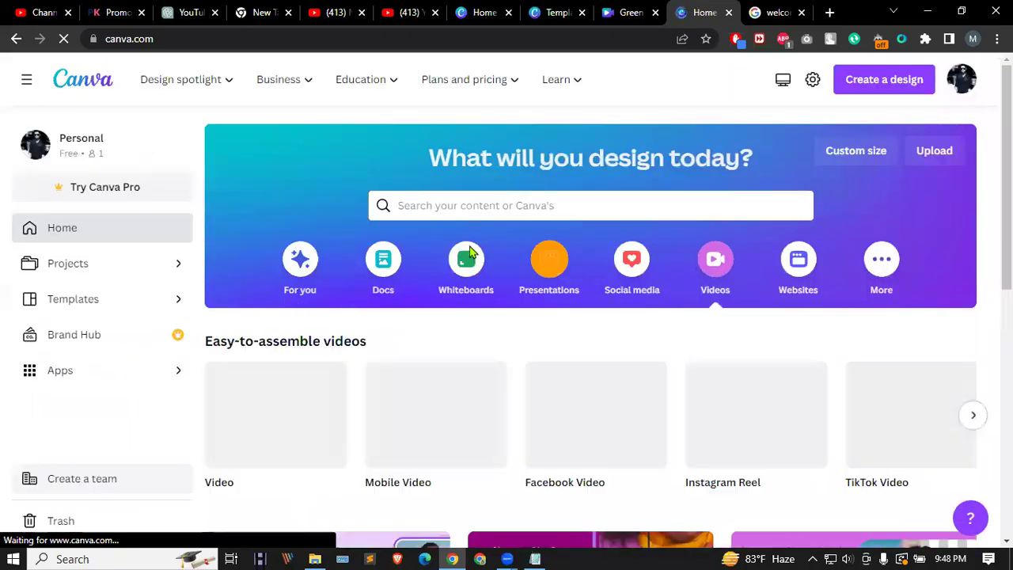
scroll(285, 186, down, 2)
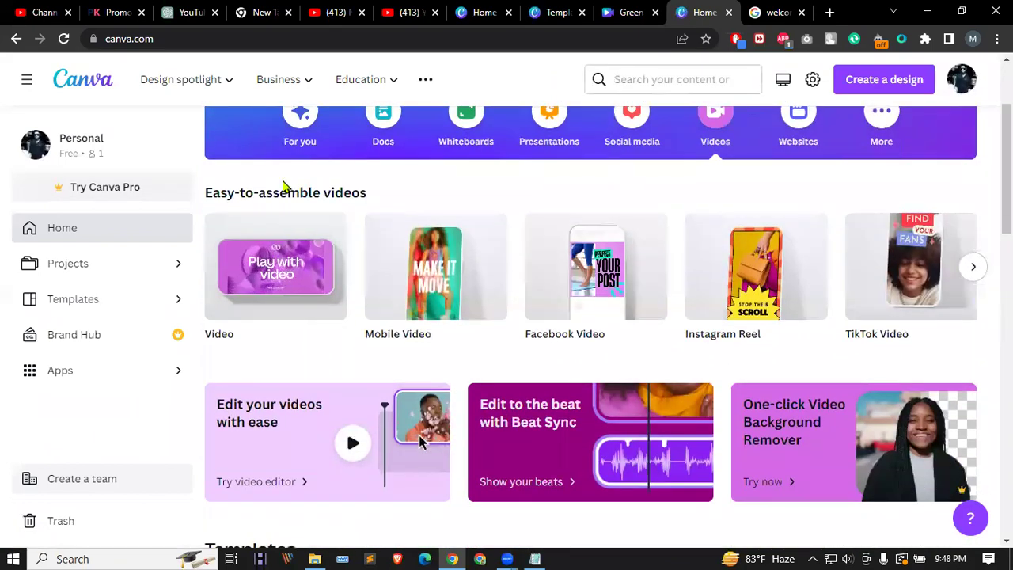
mouse_move(289, 269)
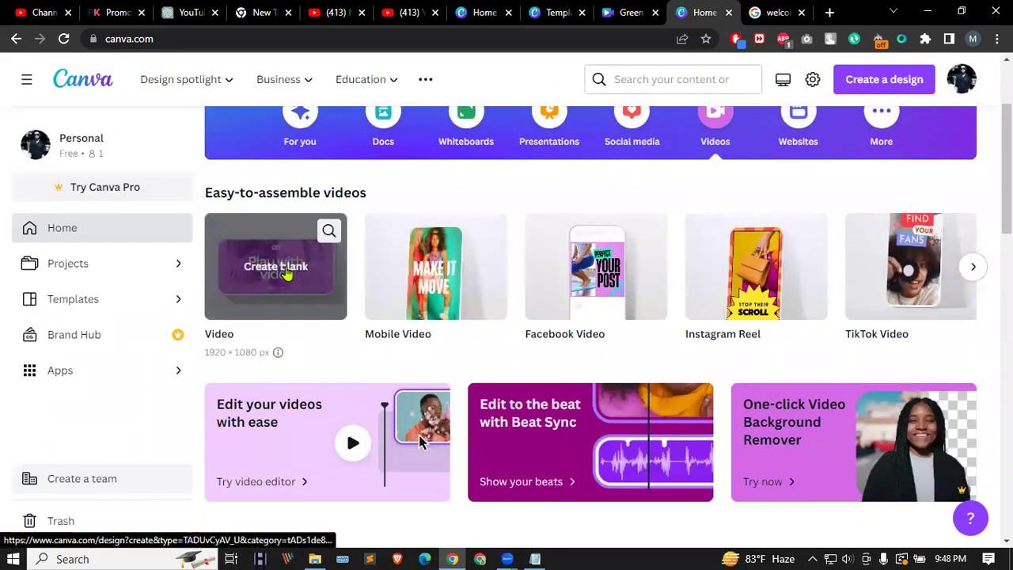
scroll(288, 269, up, 2)
Step: Find the Presentation (16:9) templates and create a design from the beige and green Education Impact Report Charity Presentation
click(485, 205)
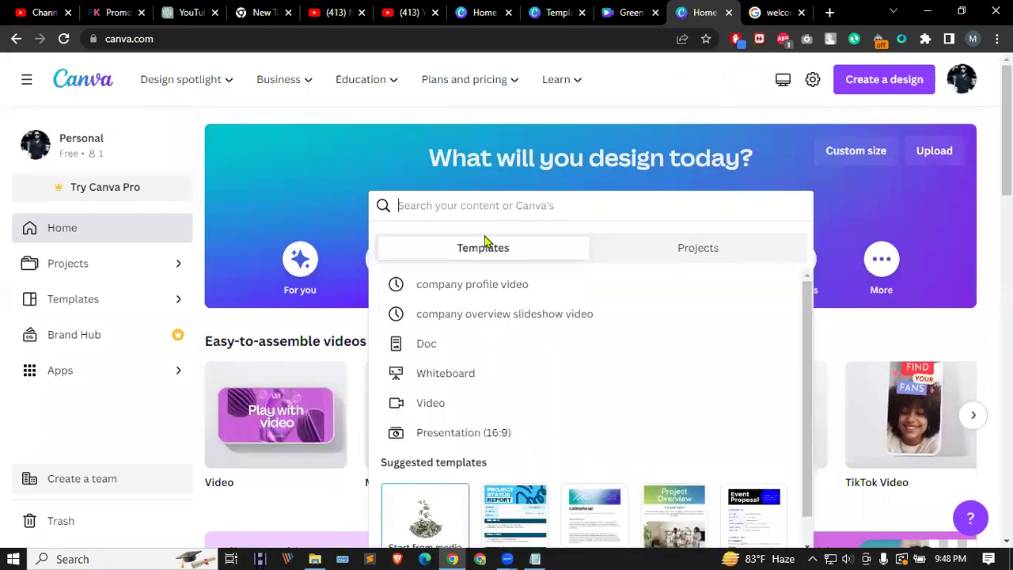
click(444, 434)
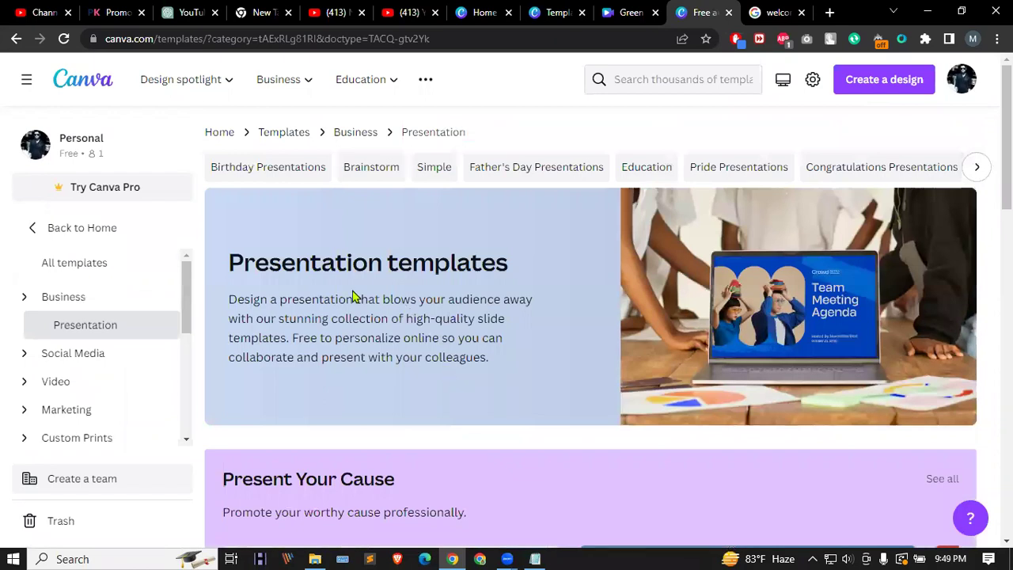
scroll(354, 296, down, 3)
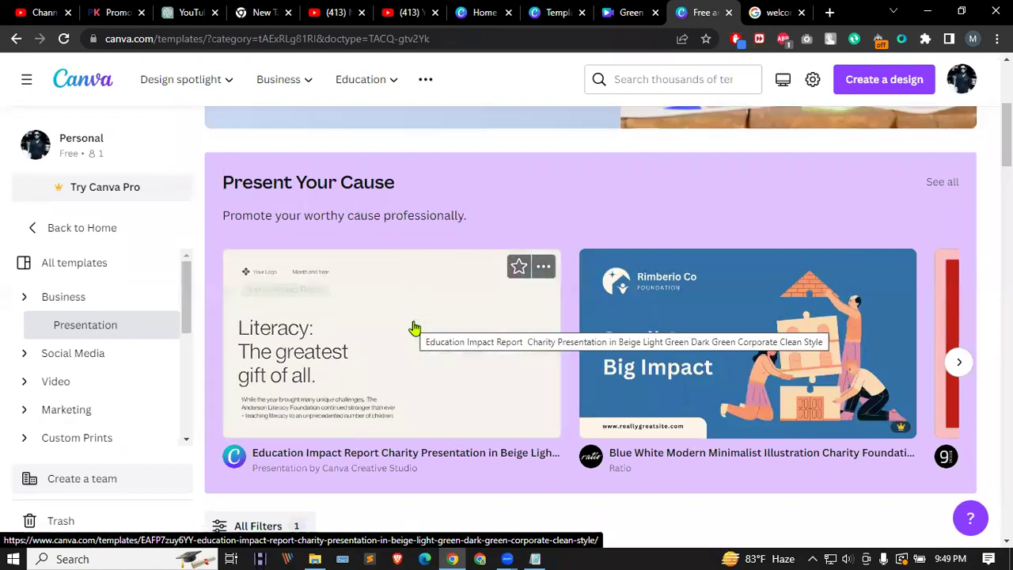
click(413, 327)
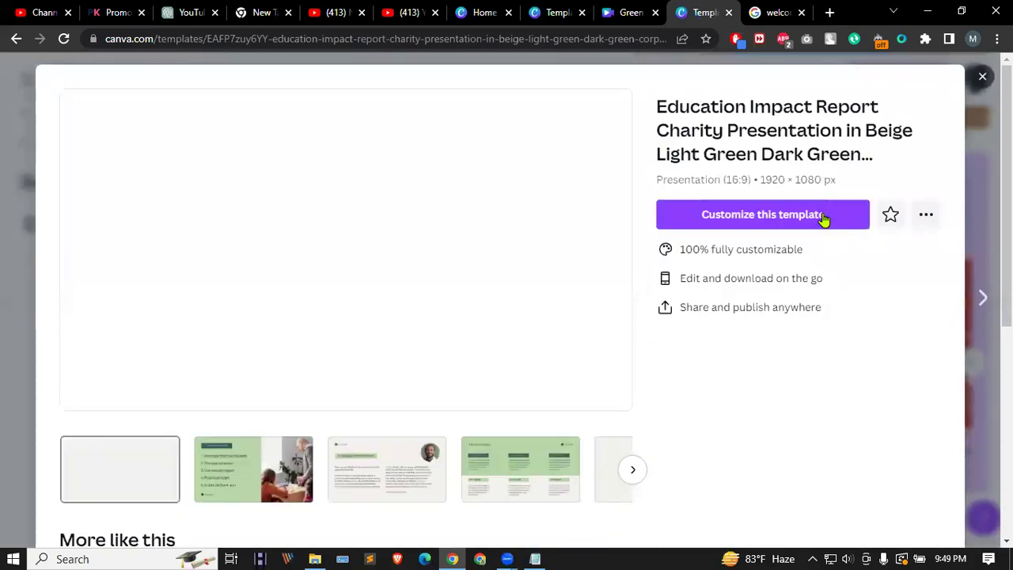
click(823, 219)
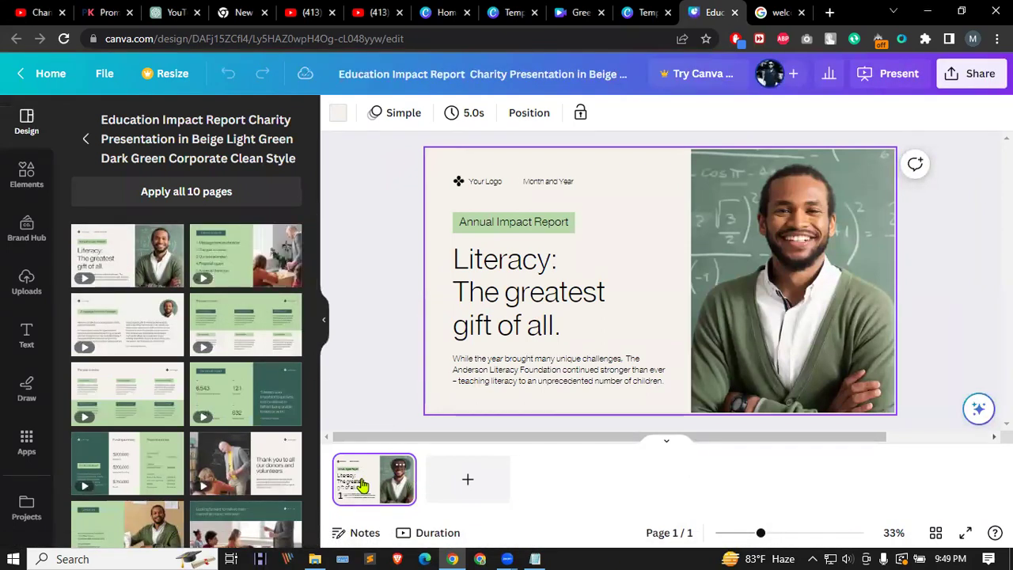
Step: Add a second page with the Table of contents layout and a third with the founder's message layout
click(465, 479)
click(230, 261)
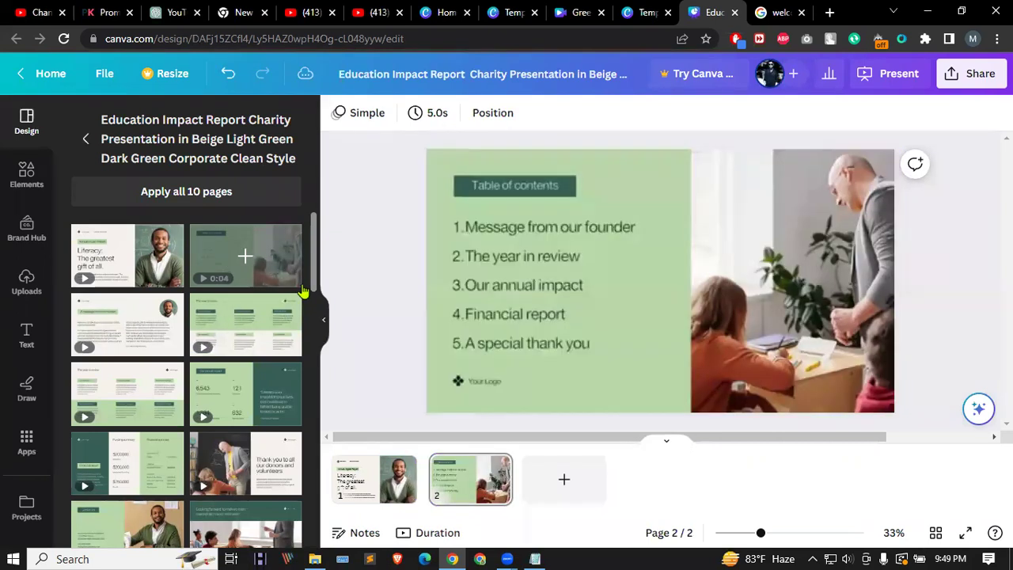
click(567, 479)
click(146, 314)
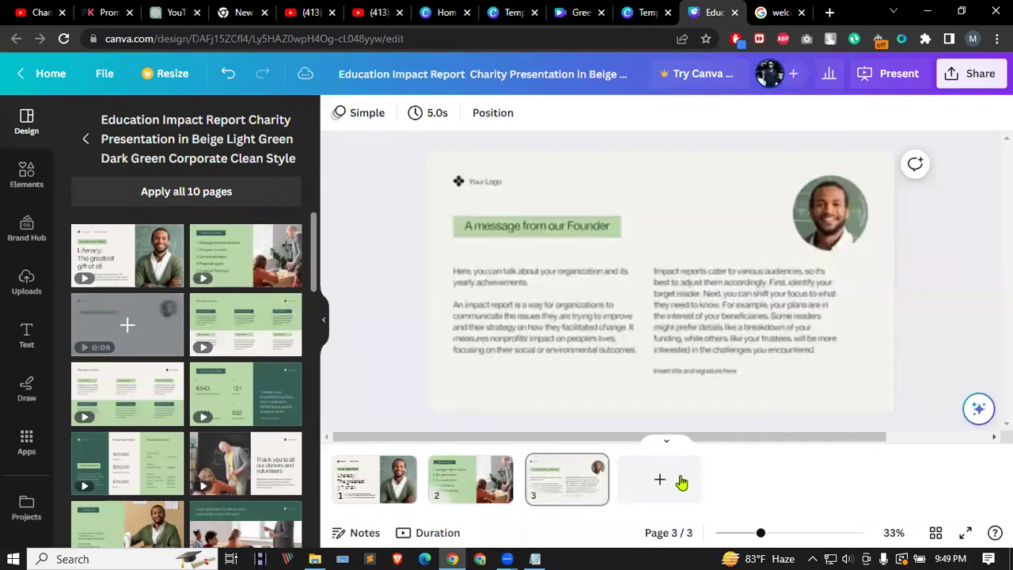
Step: Add a fourth page with the January to June year-in-review layout and a fifth with the July to December one
click(657, 481)
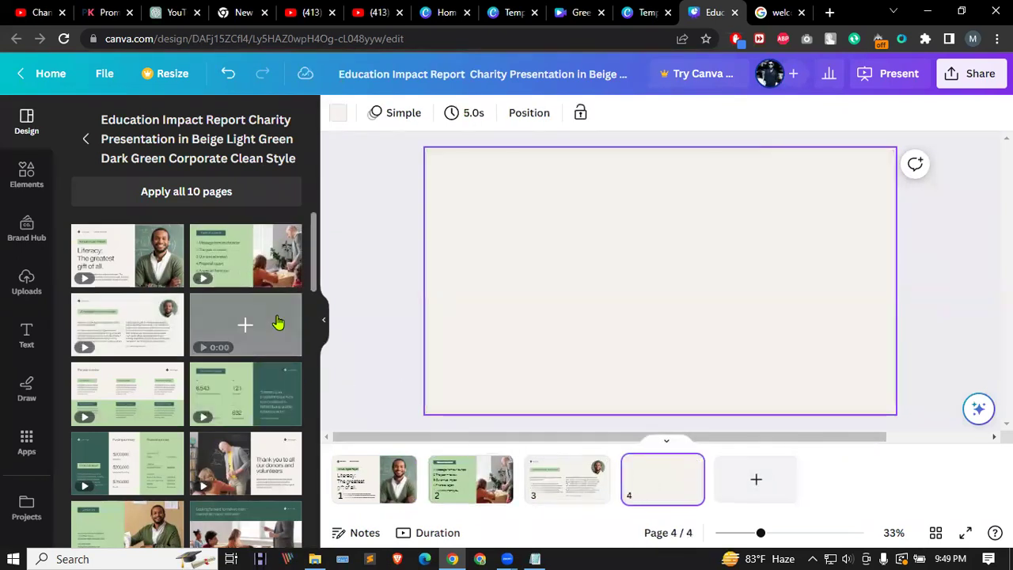
click(278, 322)
click(671, 236)
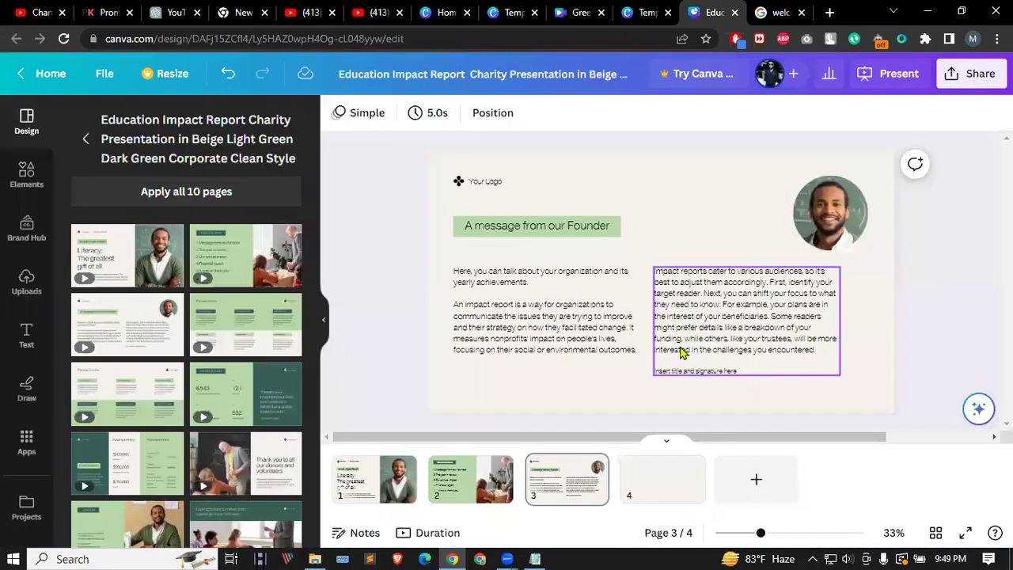
click(671, 471)
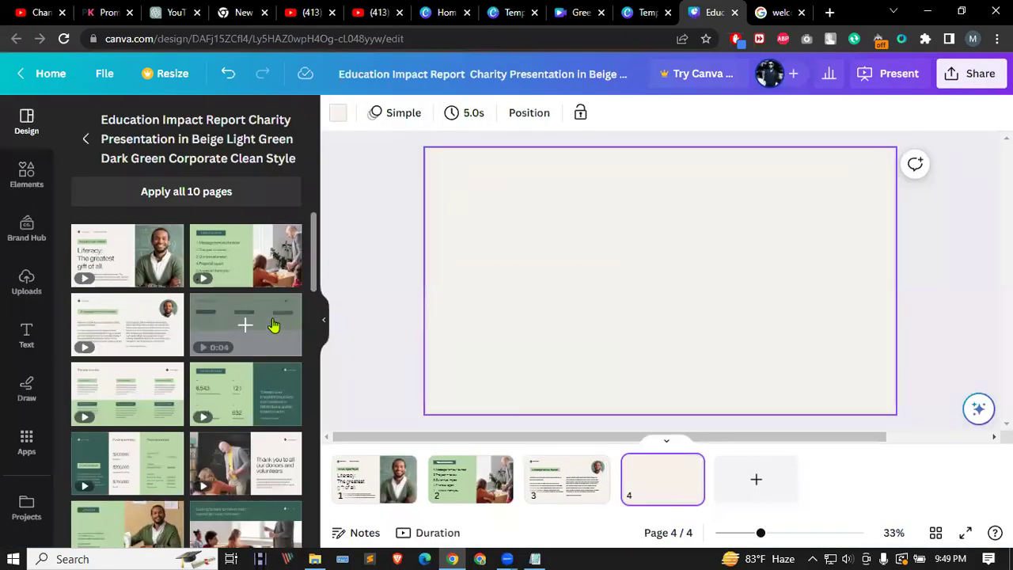
click(247, 325)
click(755, 479)
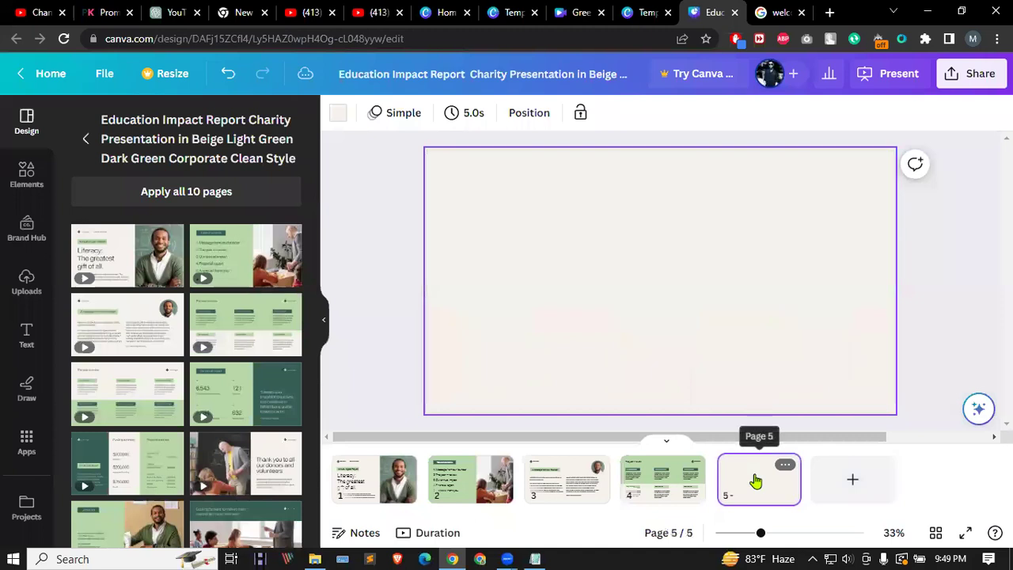
click(102, 395)
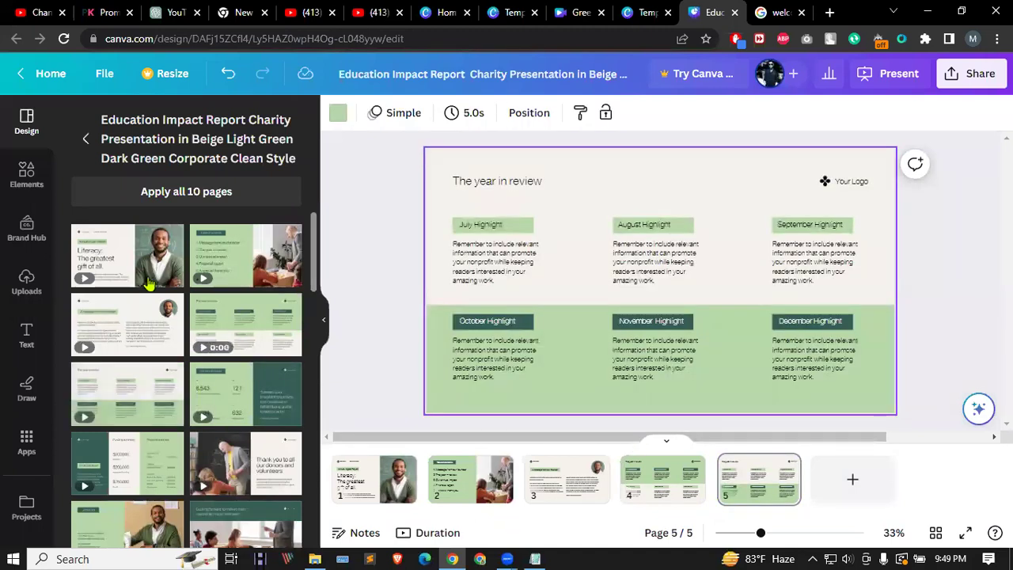
Step: Open the white and green Project Proposal Business Presentation from the similar templates to show its page layouts
scroll(151, 284, down, 3)
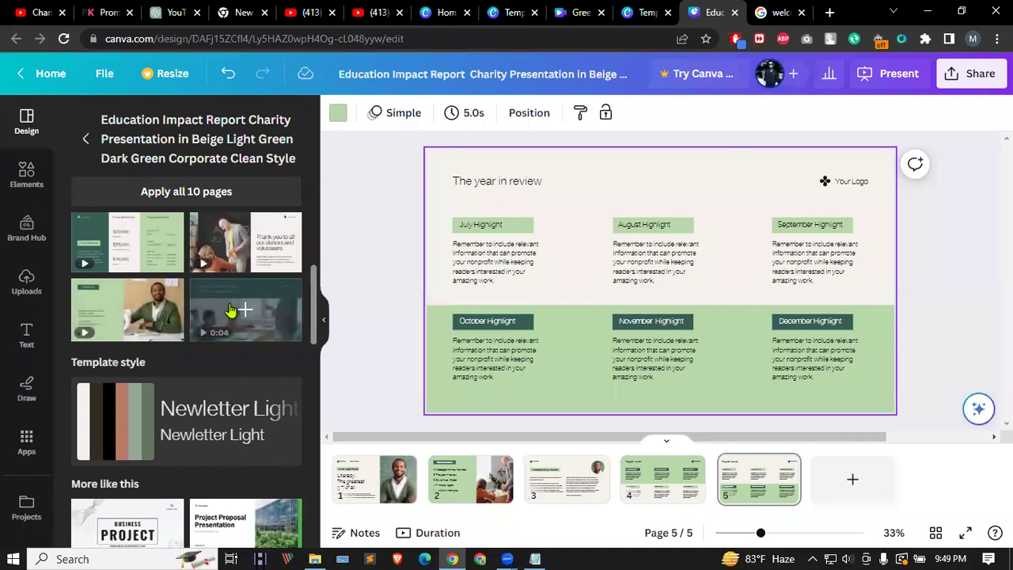
scroll(182, 409, down, 2)
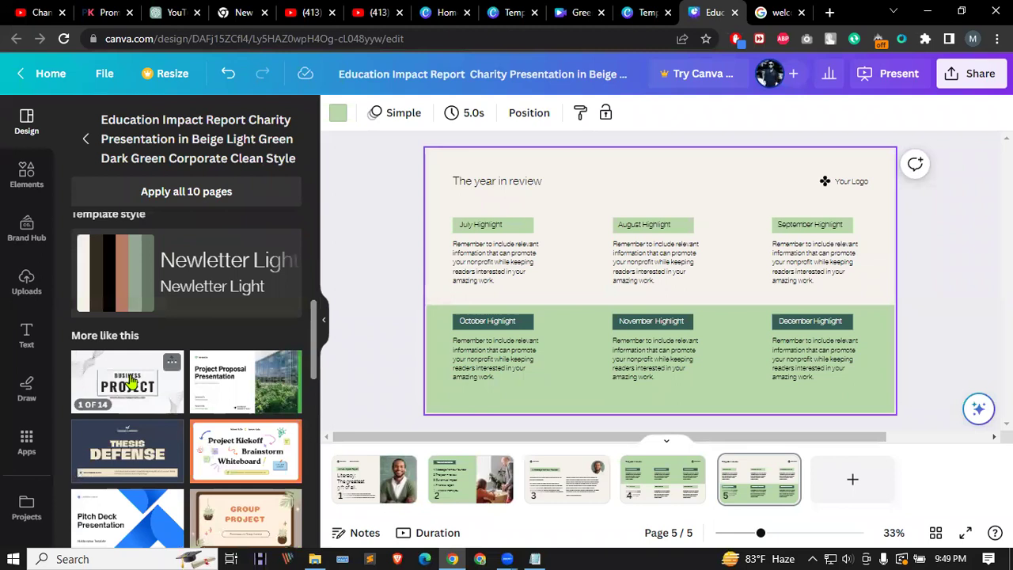
click(205, 382)
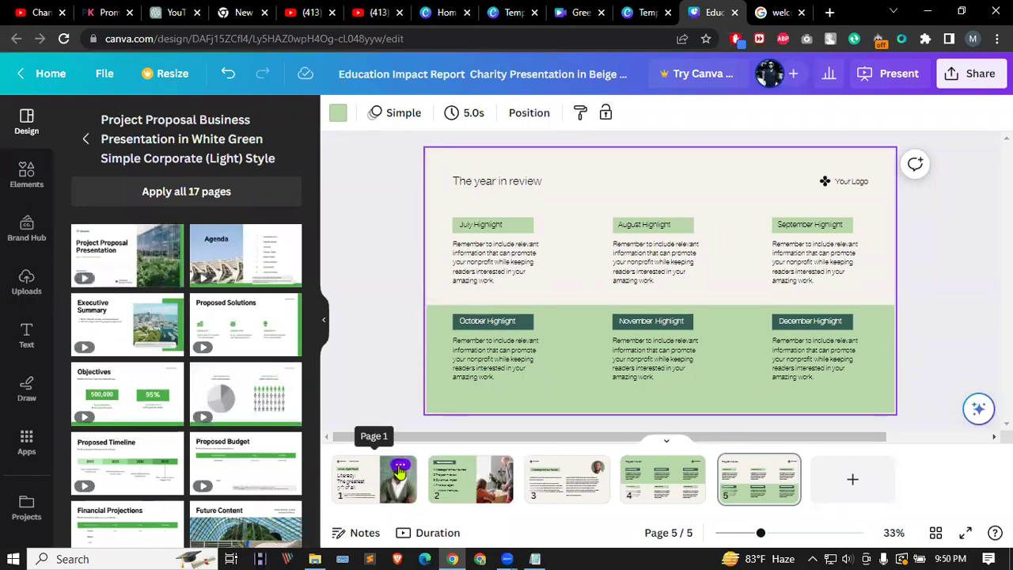
Step: Delete all the Education Impact Report pages from the presentation one by one
right_click(395, 471)
click(480, 255)
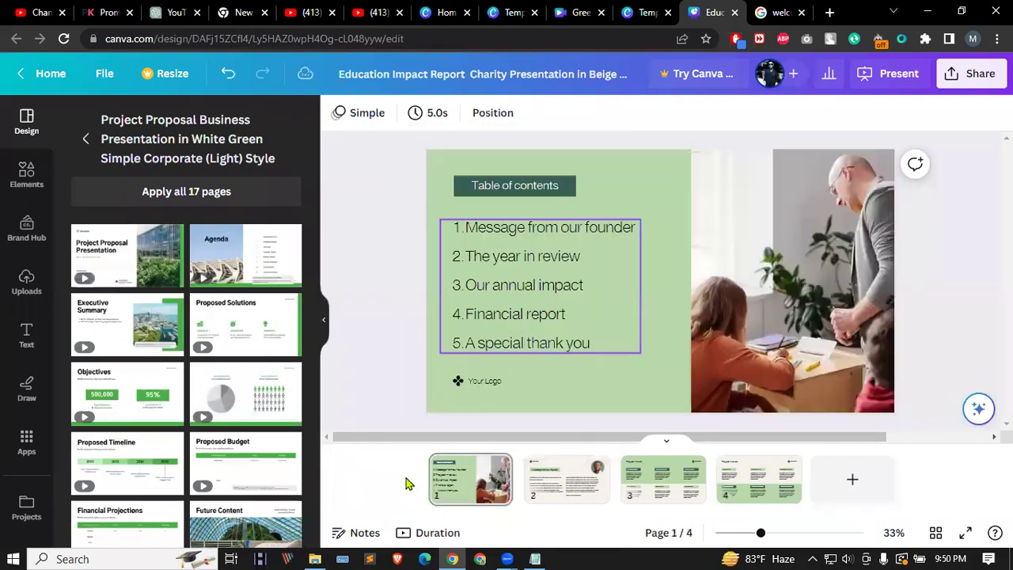
right_click(408, 467)
click(475, 254)
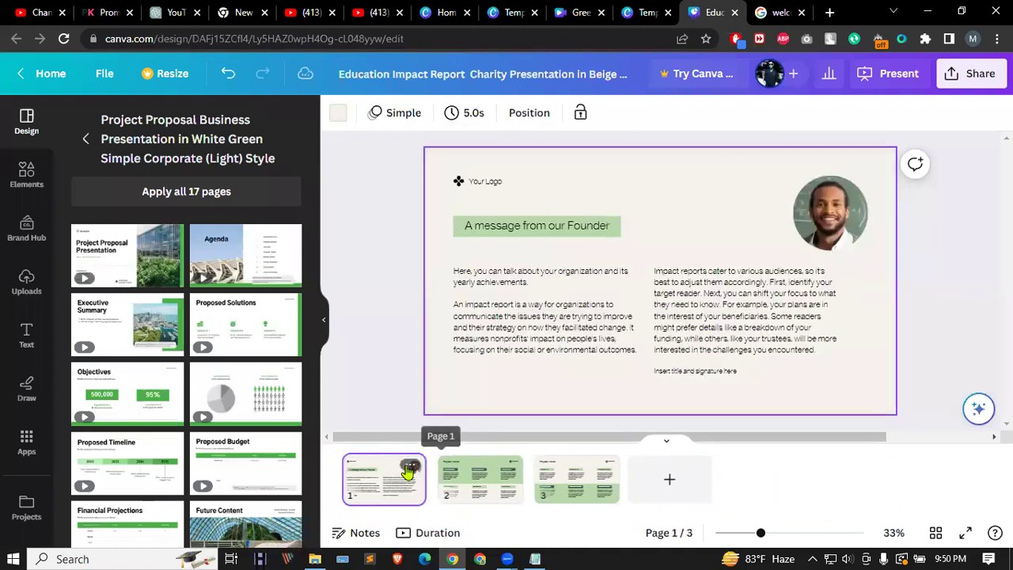
right_click(407, 470)
click(441, 255)
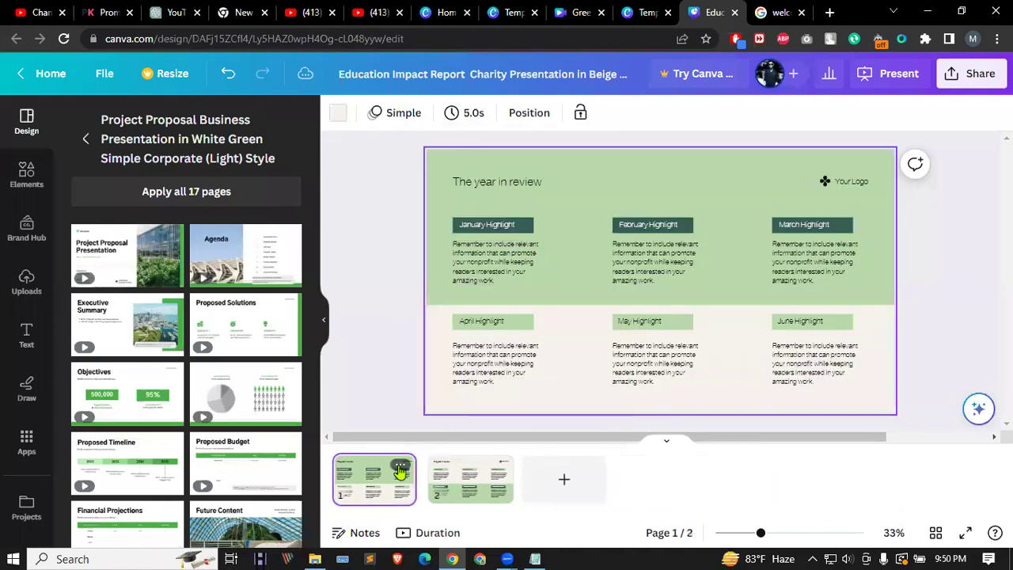
right_click(403, 467)
click(452, 260)
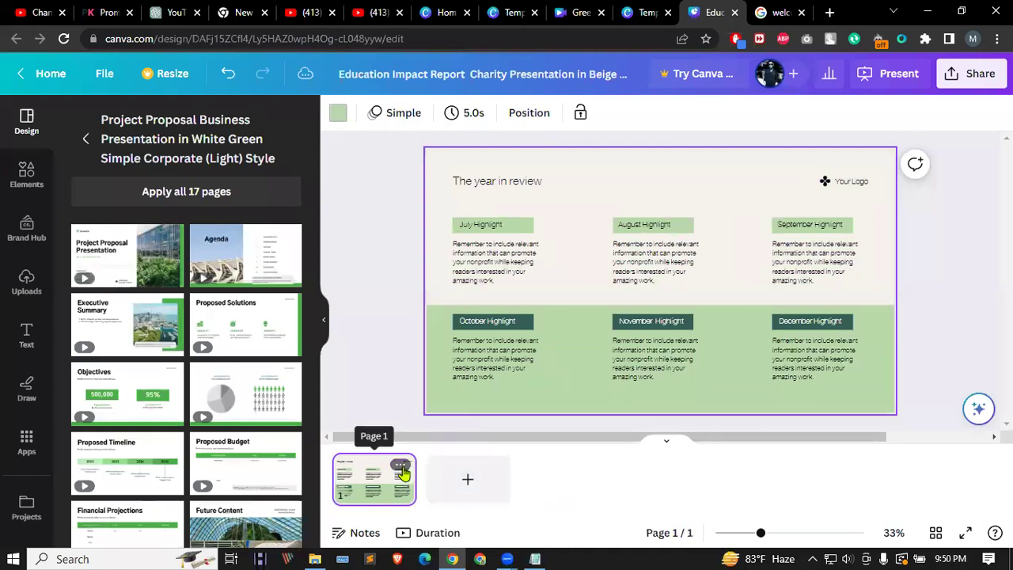
right_click(398, 469)
click(471, 252)
Step: Apply the Project Proposal cover to the first page, and add the Agenda and Executive Summary layouts as pages two and three
click(133, 266)
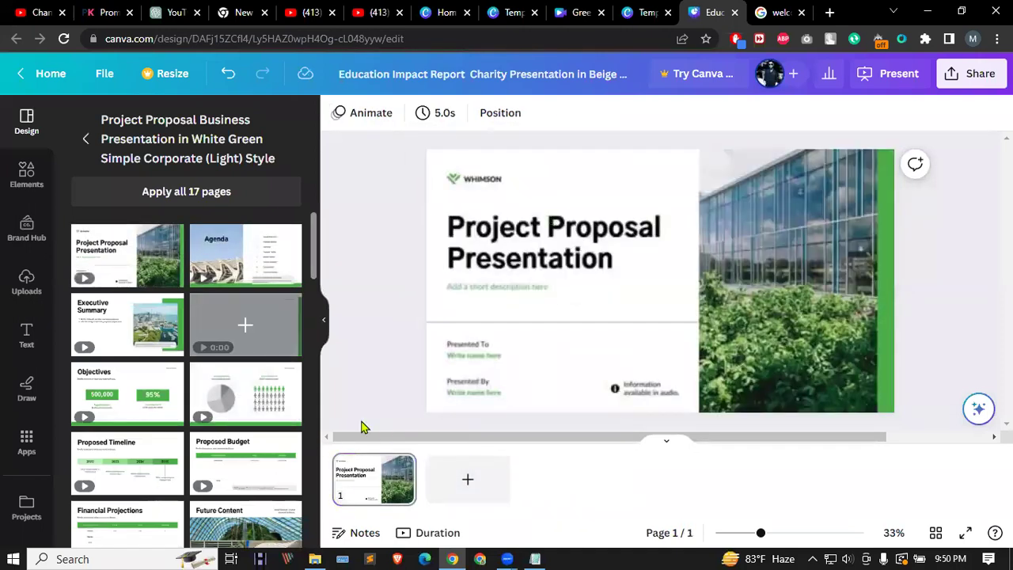
click(468, 473)
click(245, 253)
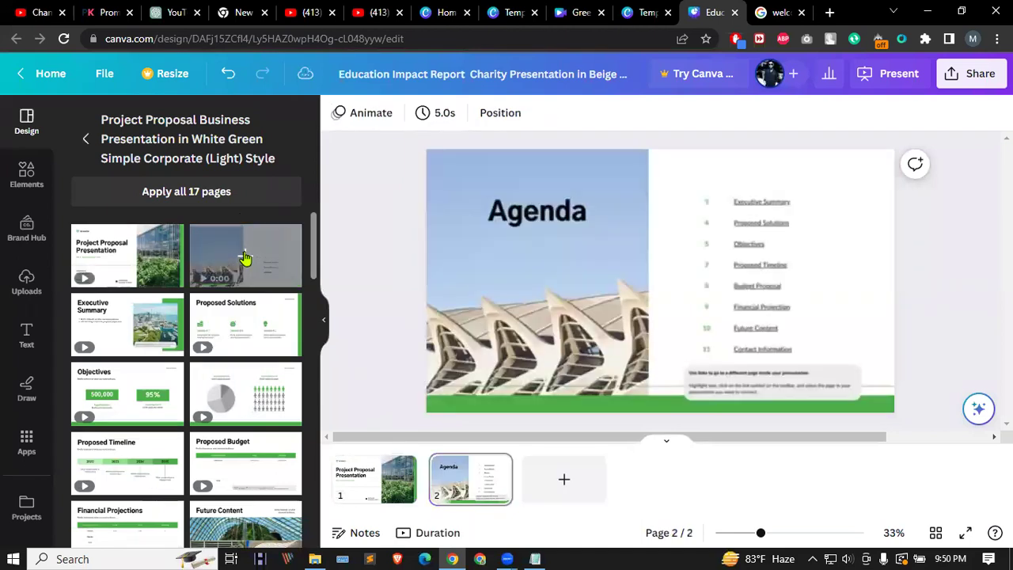
click(538, 479)
click(113, 327)
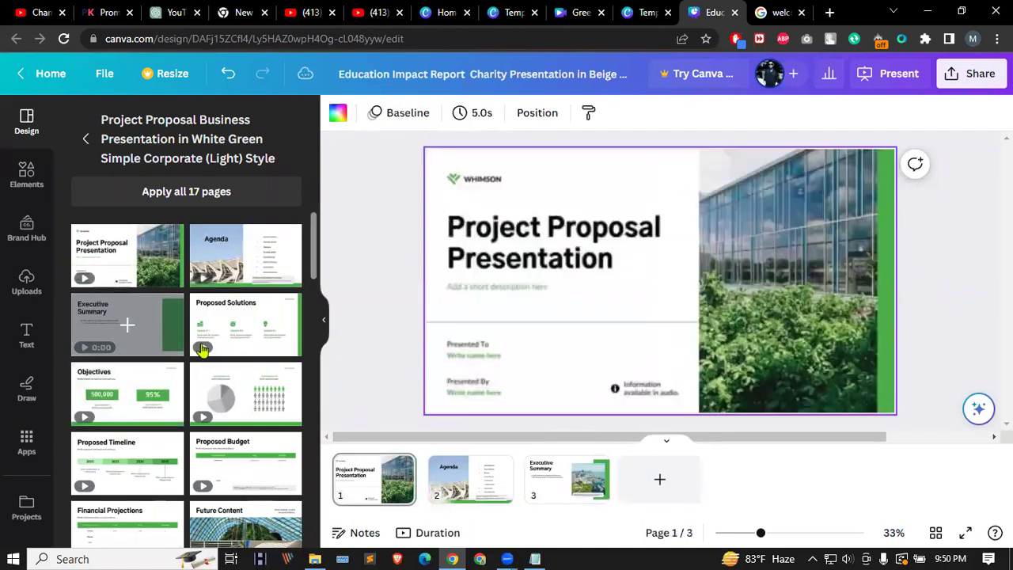
Step: Add a fourth page with the Proposed Solutions layout and a fifth with the Objectives layout
click(660, 477)
click(251, 341)
click(751, 478)
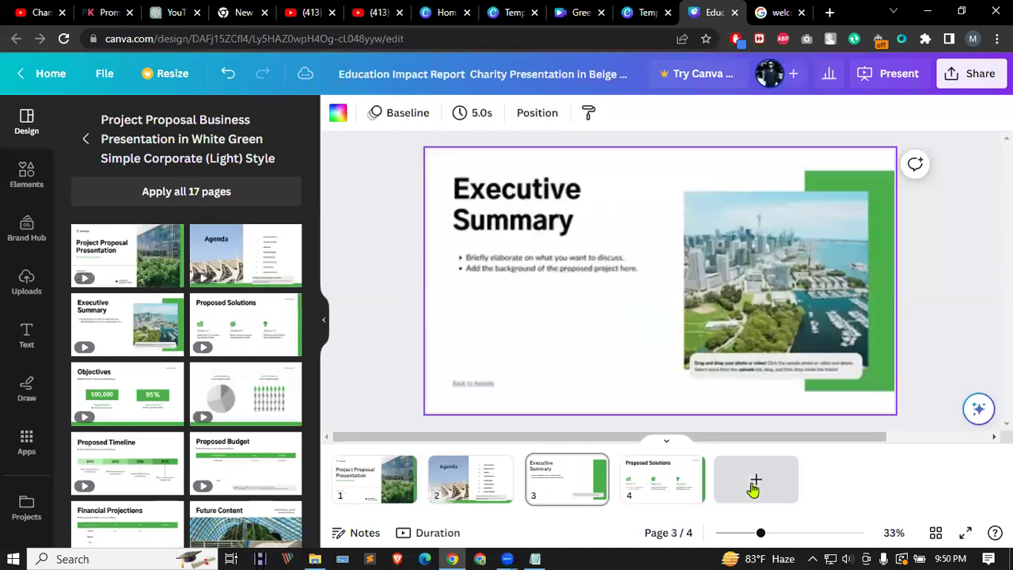
click(143, 405)
Step: Review the presentation's pages from the cover onward and return to the first page
click(358, 478)
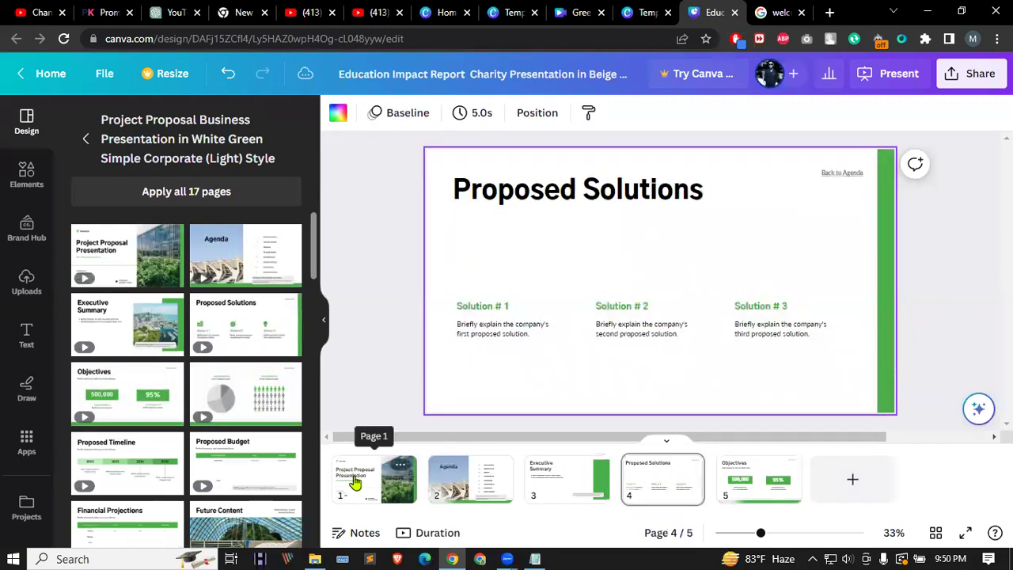
scroll(531, 428, down, 2)
scroll(276, 332, down, 3)
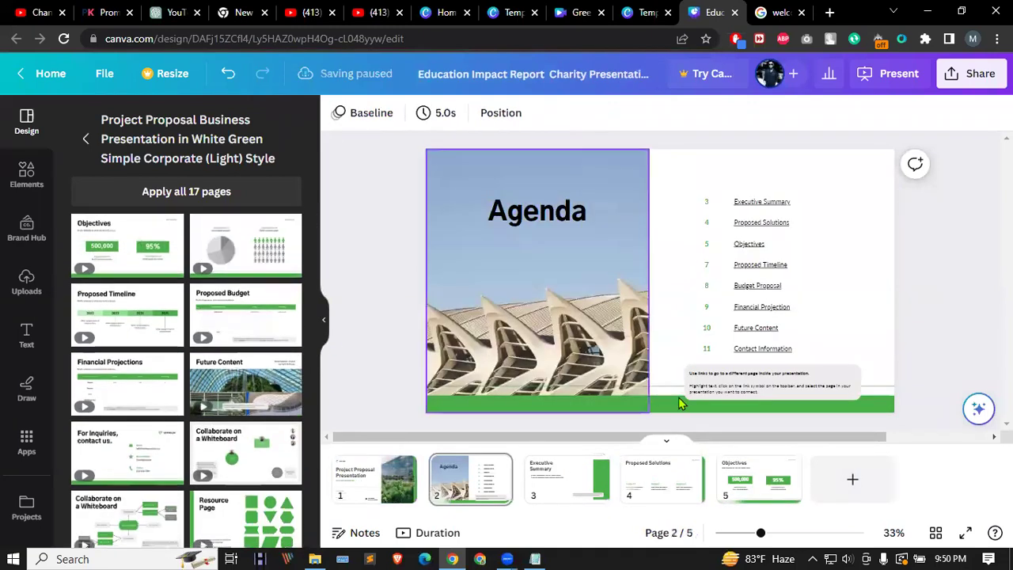
scroll(678, 397, down, 2)
scroll(399, 252, down, 2)
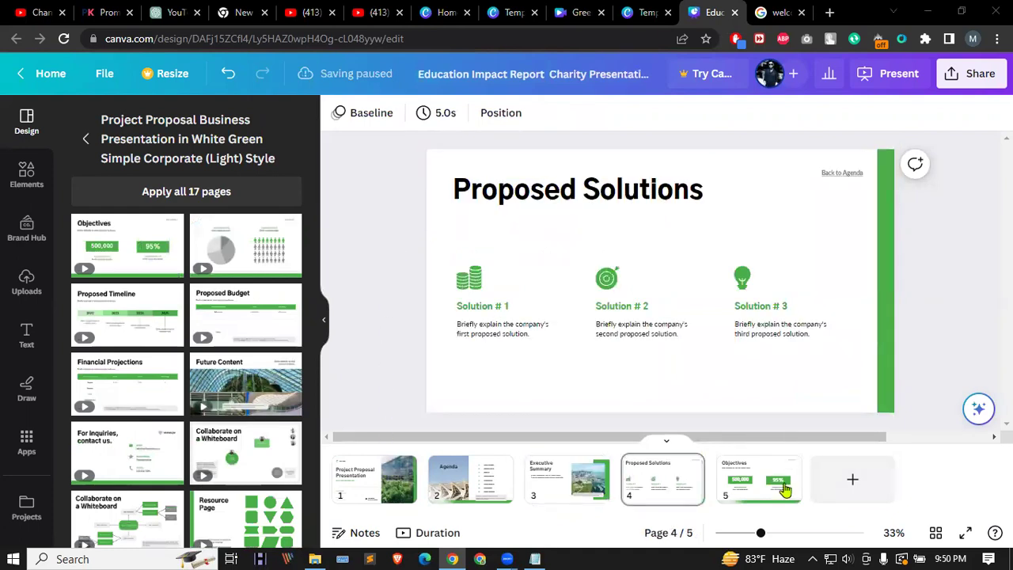
click(375, 480)
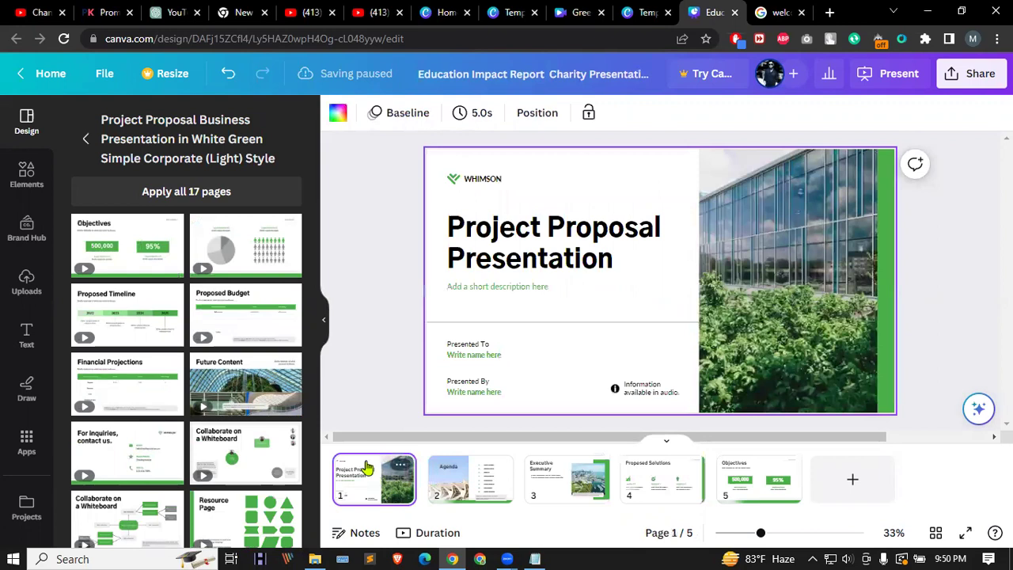
scroll(182, 311, up, 2)
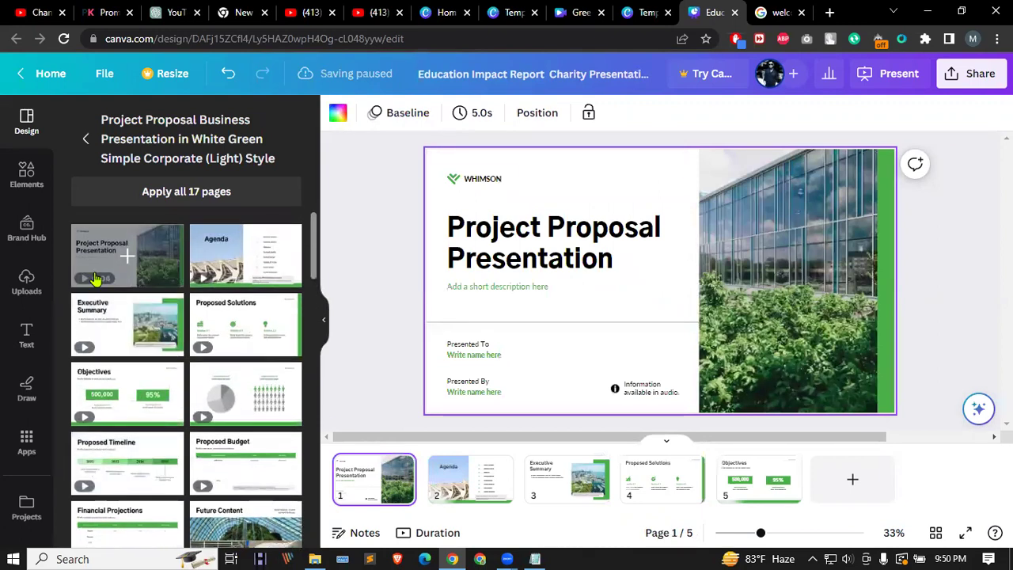
click(96, 277)
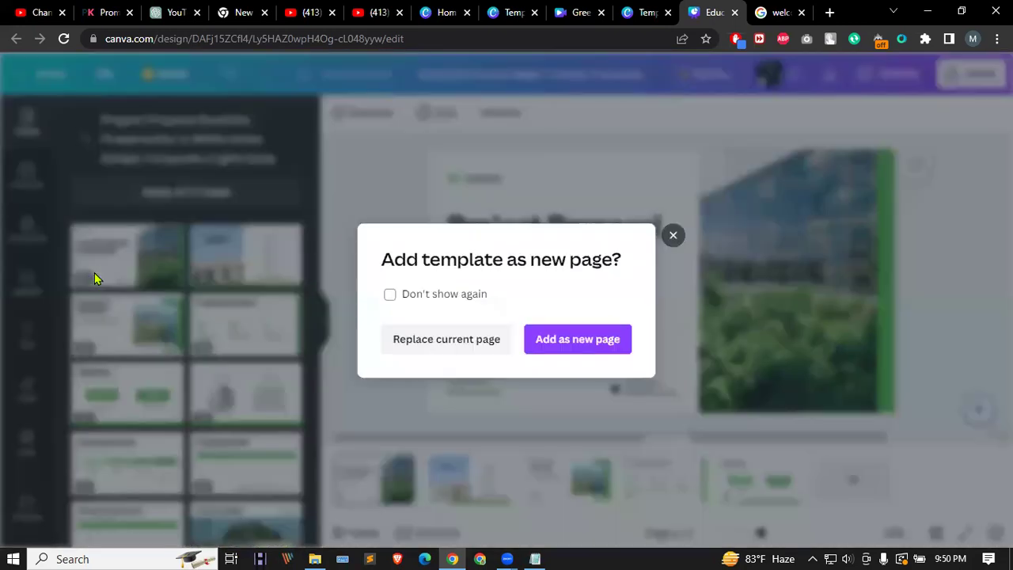
click(672, 235)
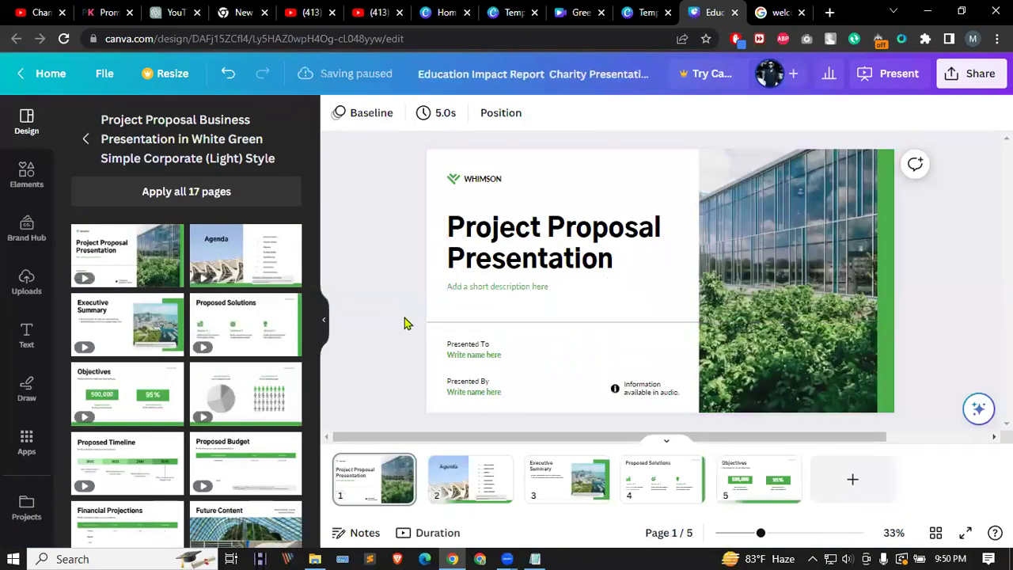
Step: Show the pages as a timed sequence and preview the presentation's animations from the beginning
scroll(404, 323, down, 2)
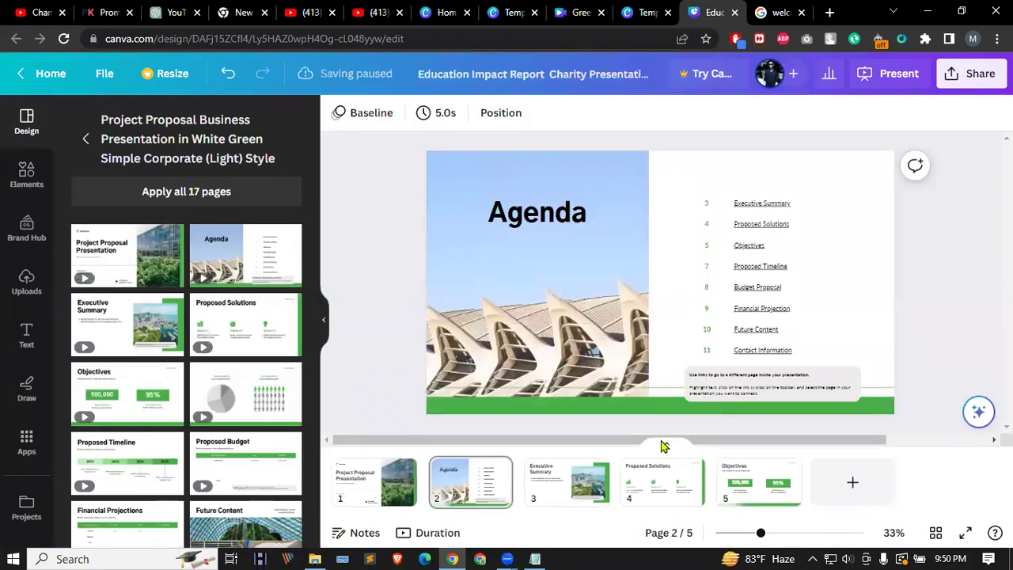
click(665, 443)
click(665, 518)
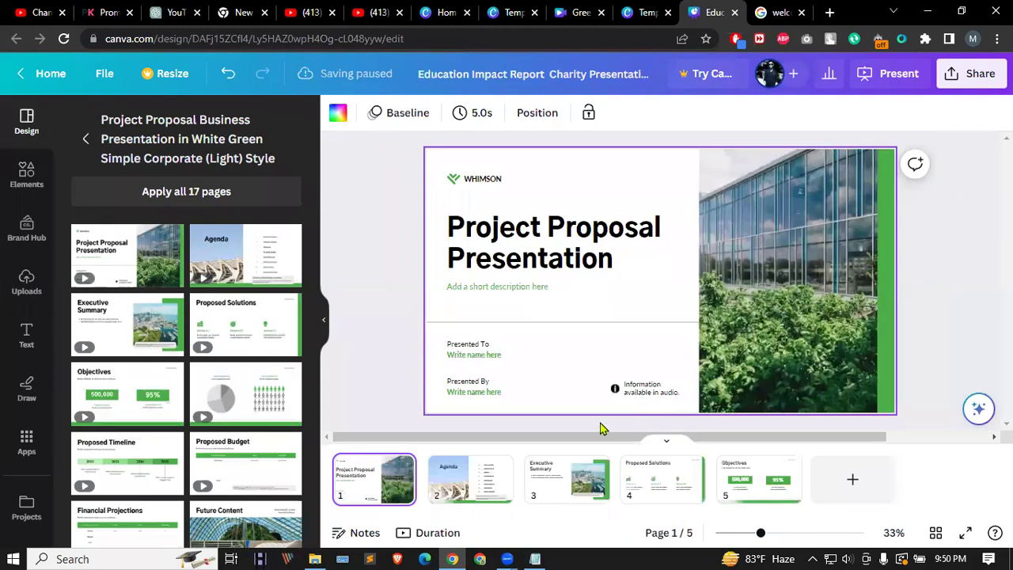
click(438, 532)
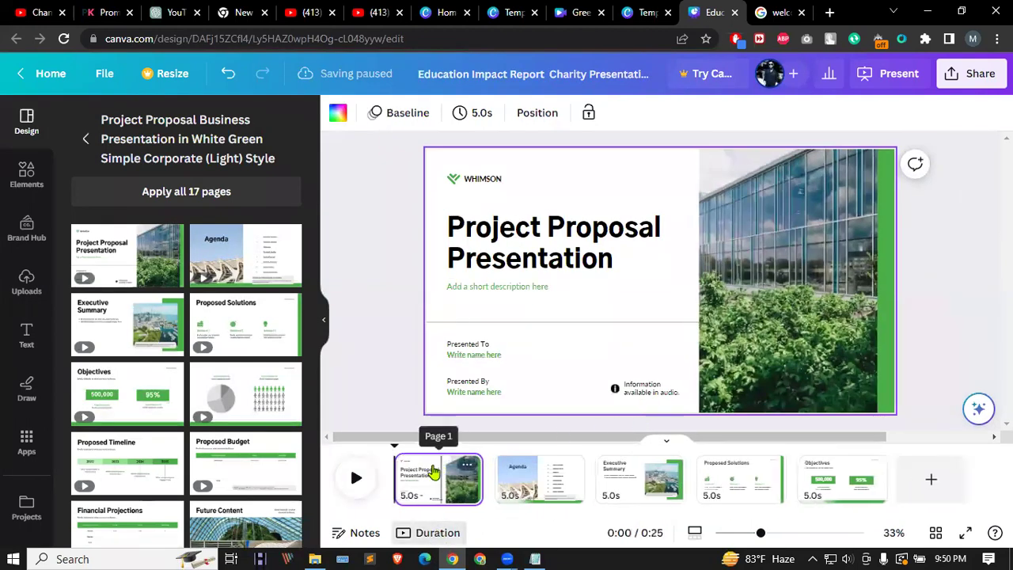
click(354, 479)
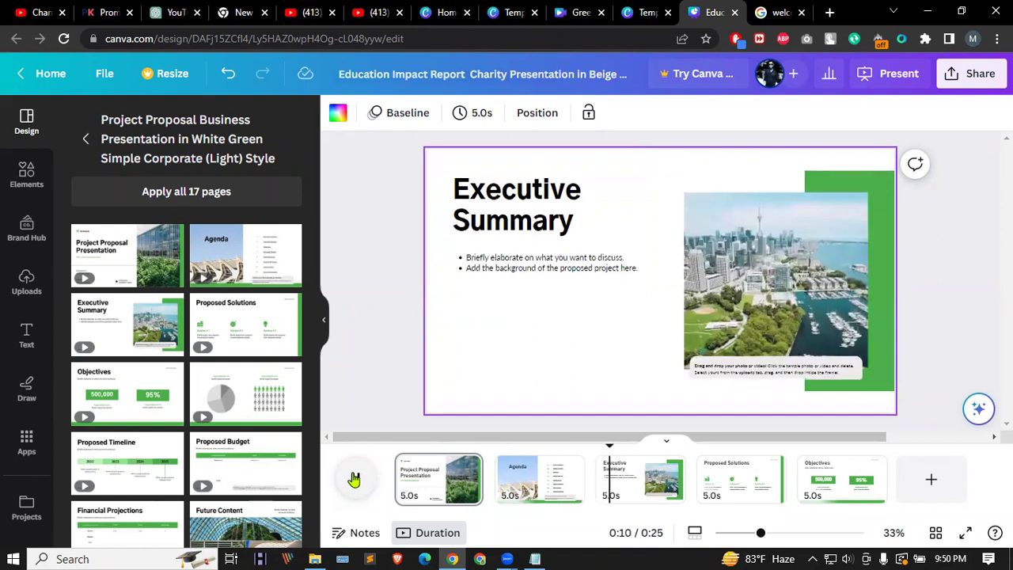
click(423, 481)
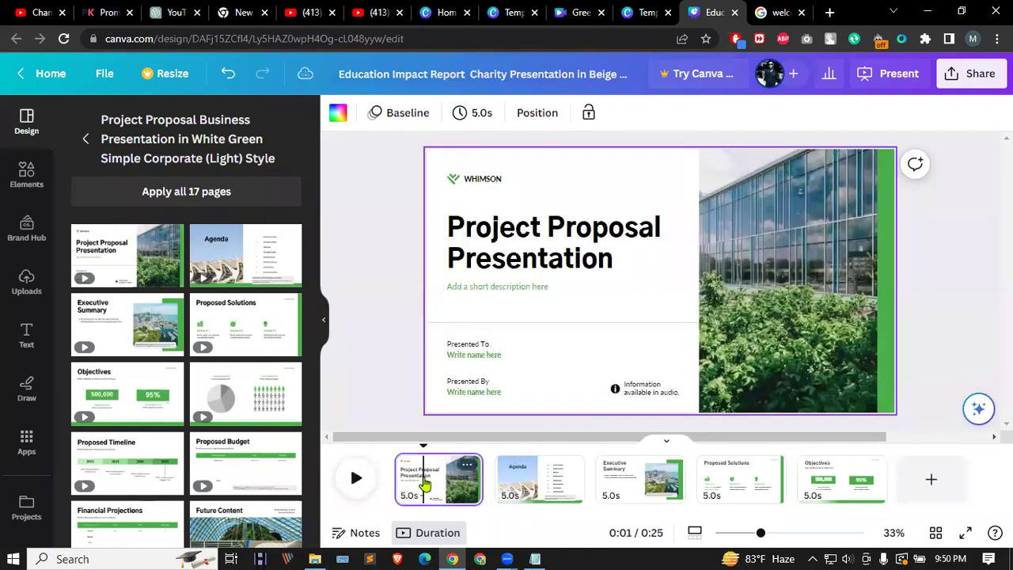
drag(423, 441, 358, 447)
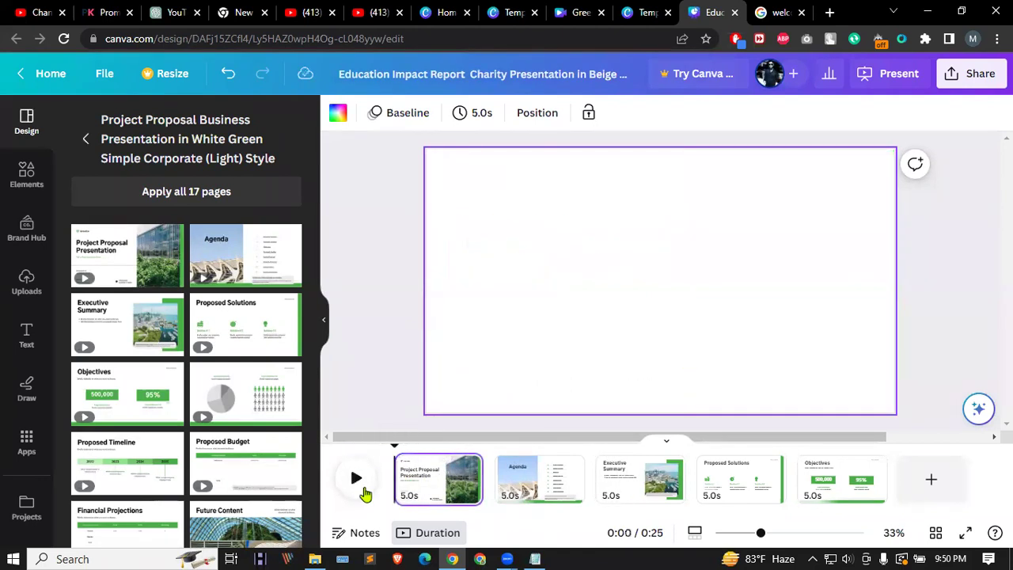
click(357, 481)
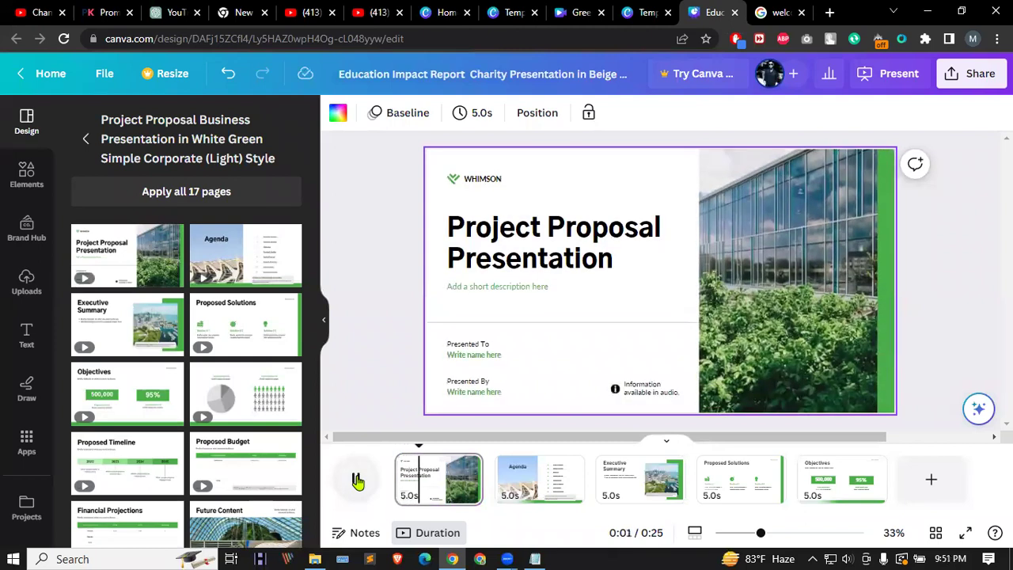
click(356, 481)
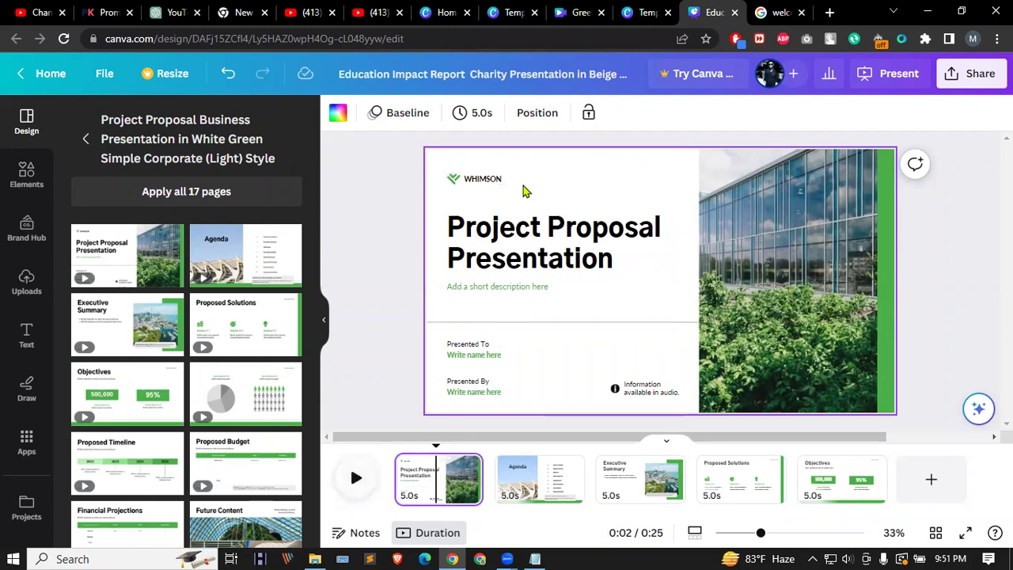
Step: Delete the WHIMSON logo and its text from the first page
click(491, 182)
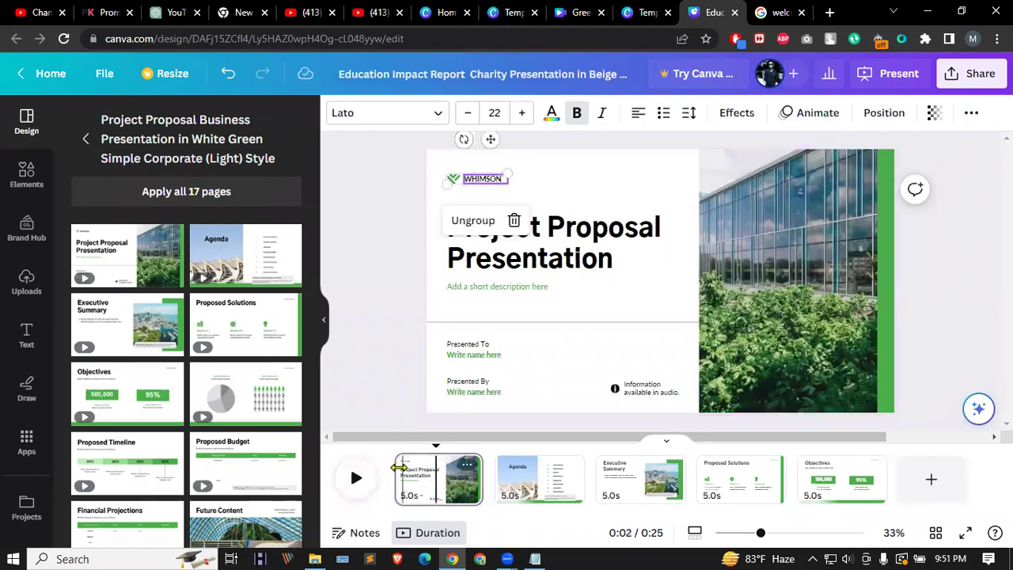
key(space)
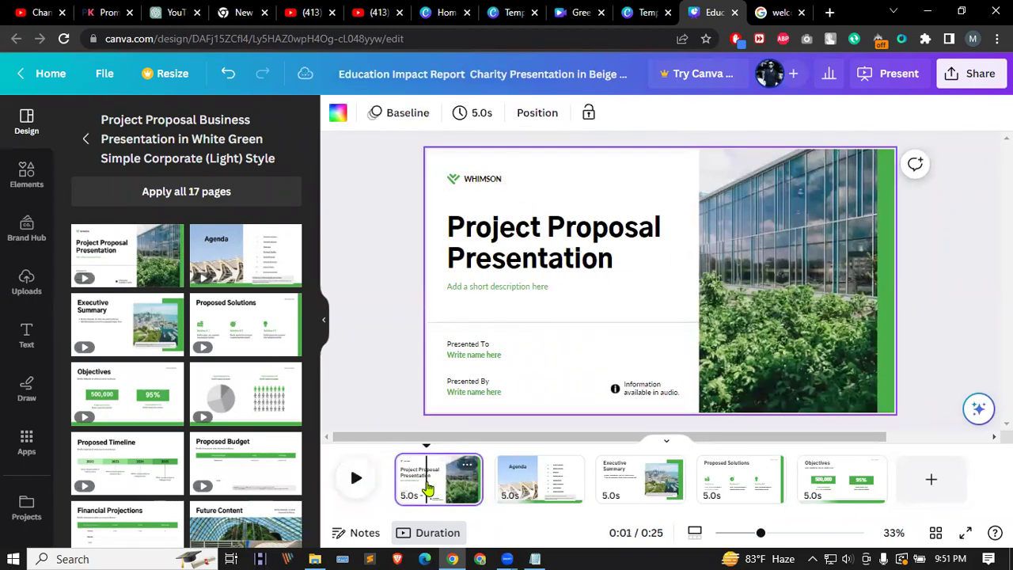
click(488, 247)
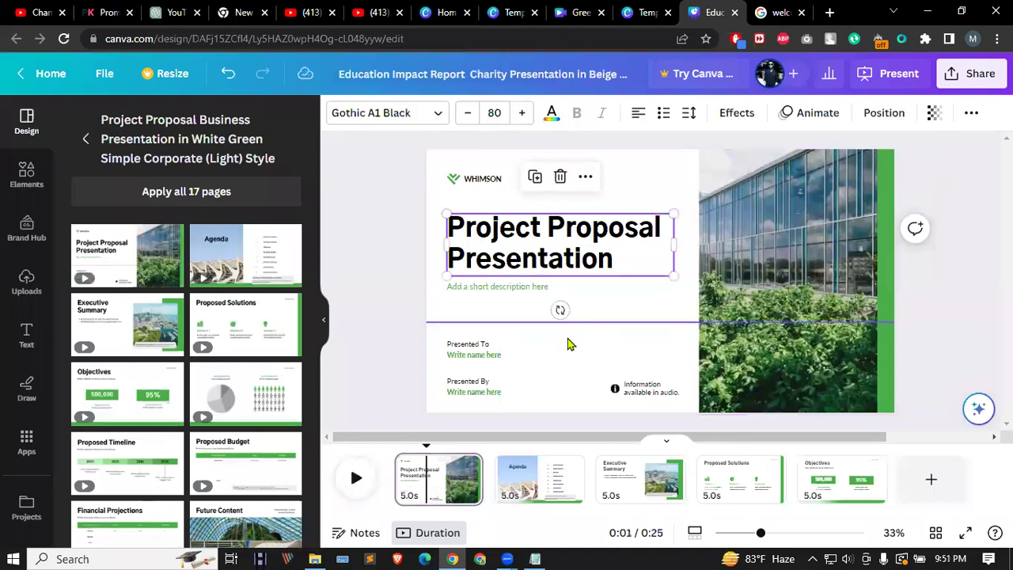
click(475, 197)
click(477, 181)
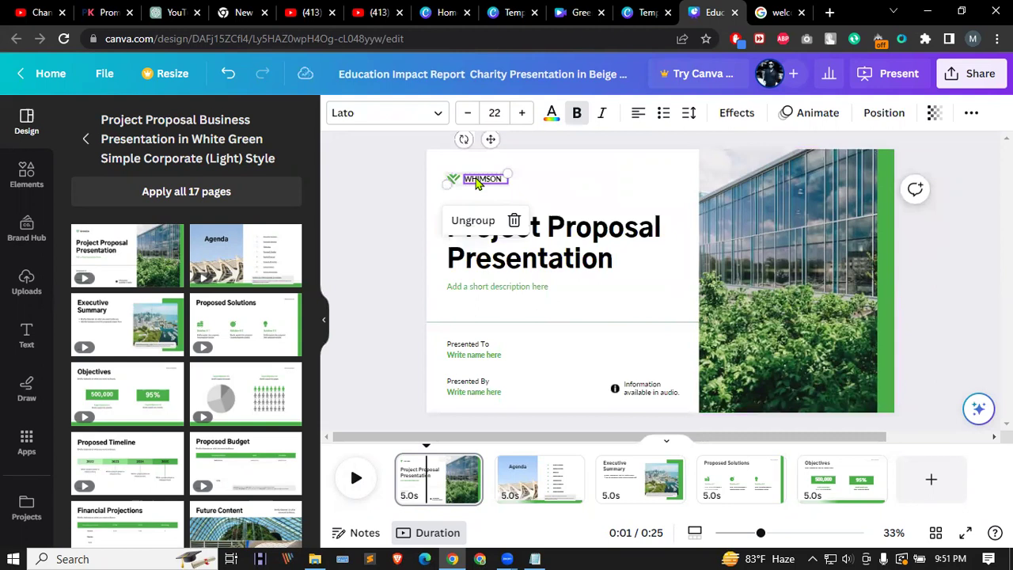
key(Delete)
key(Delete)
Step: Replace the first page's title with "Welcome To My social Media Marketing Service"
click(520, 229)
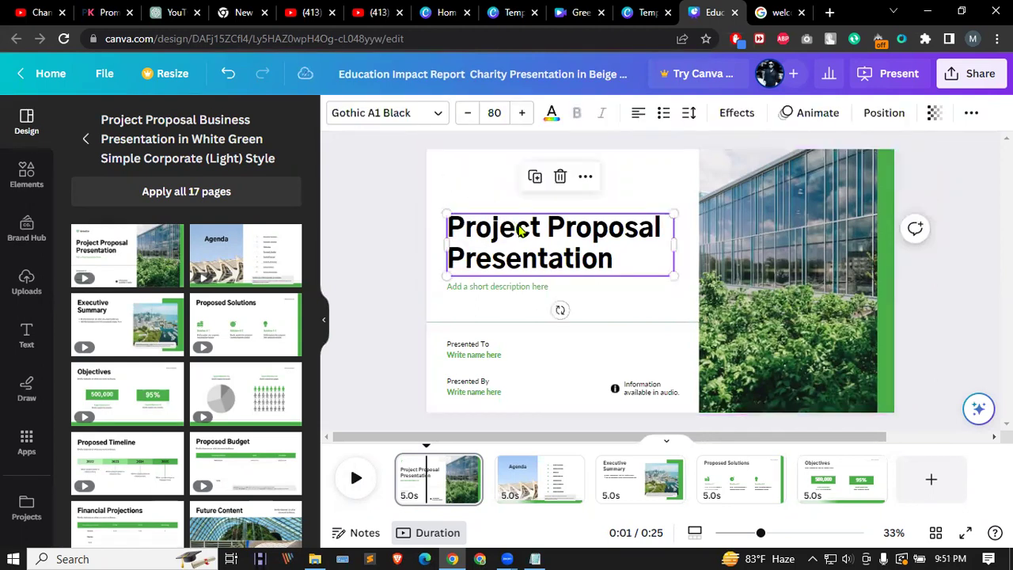
double_click(586, 248)
text(We)
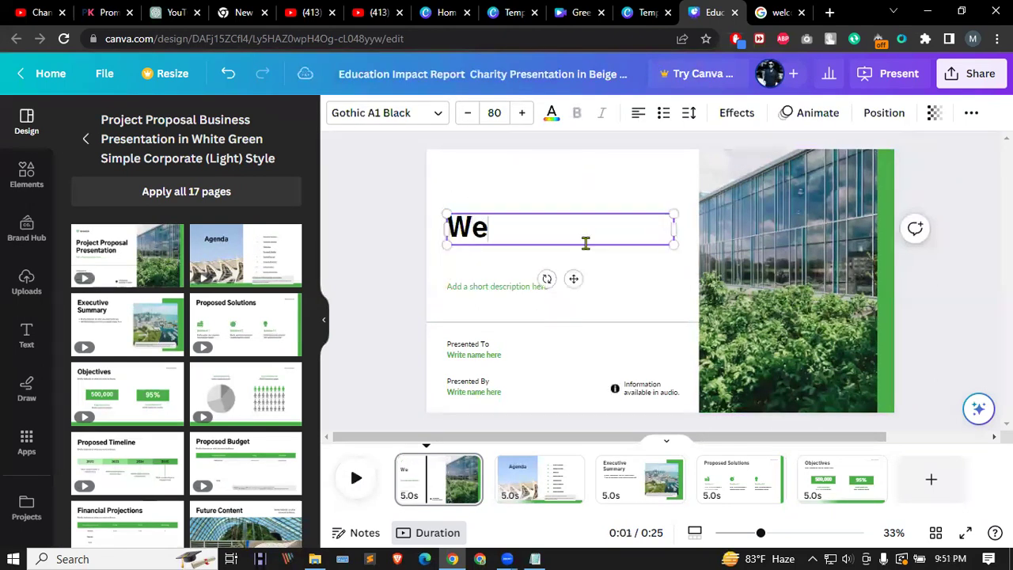
text(lcome )
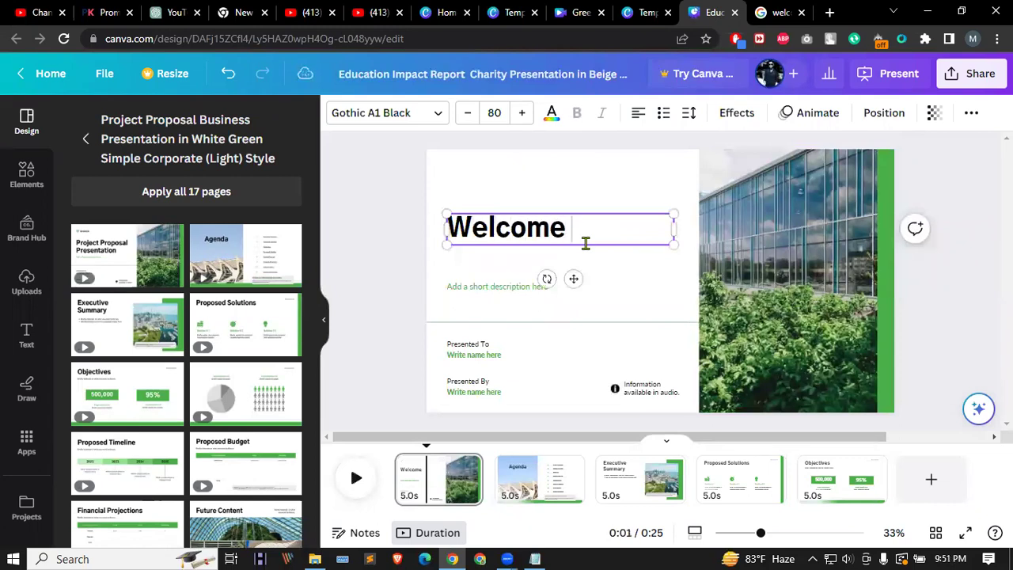
text(To m)
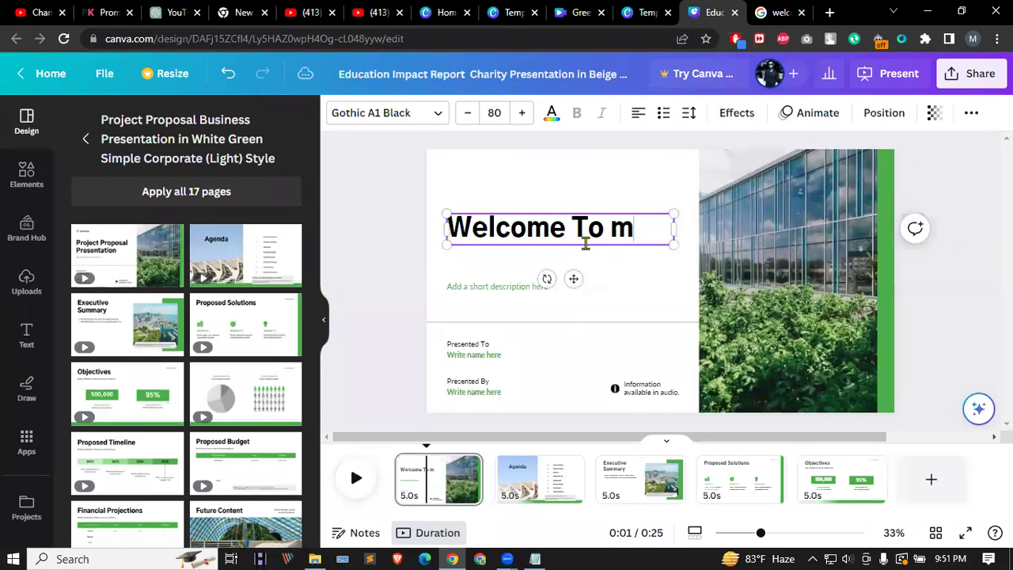
key(BackSpace)
text(My)
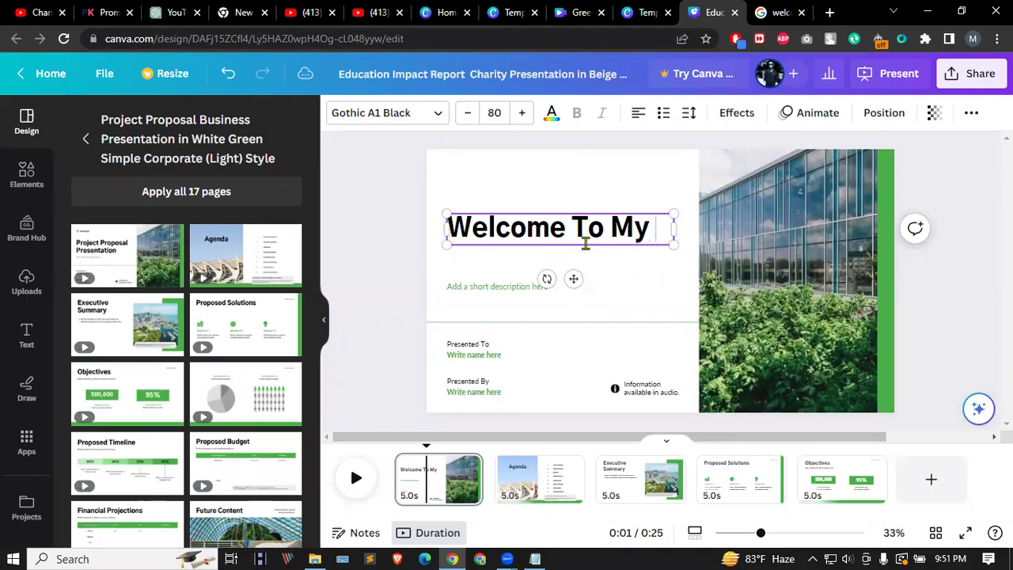
text( soc)
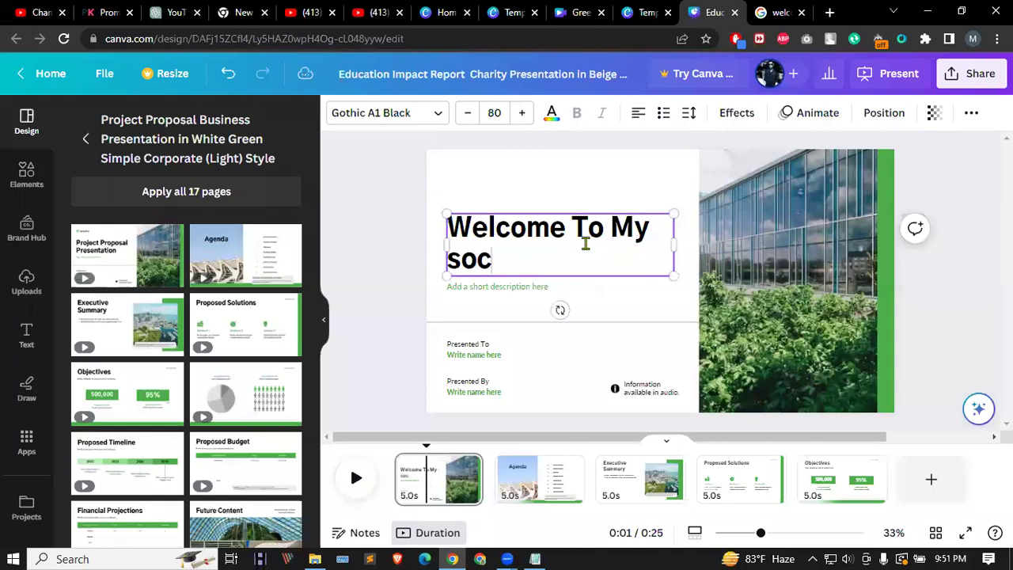
text(ilaial )
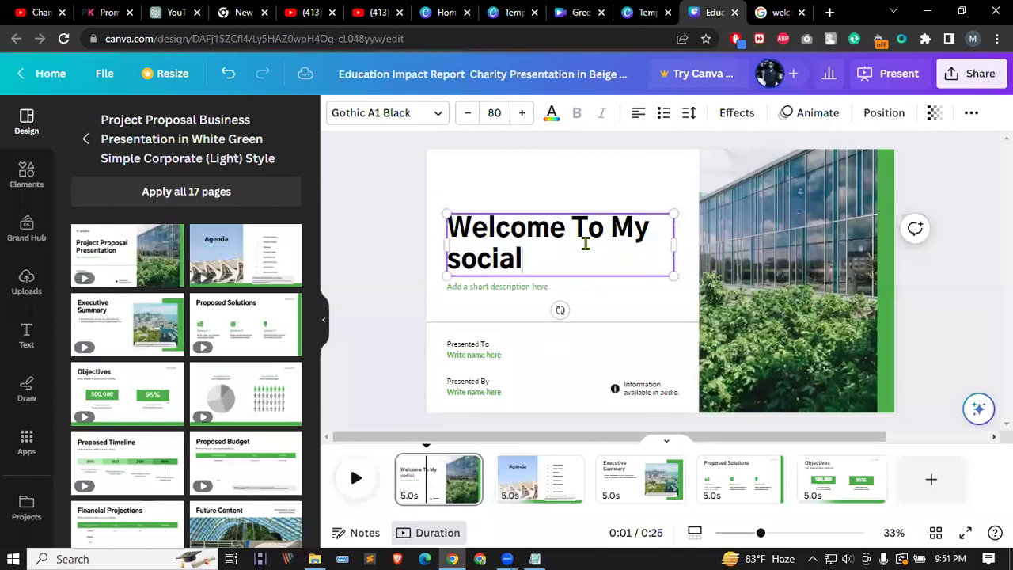
text(Medi)
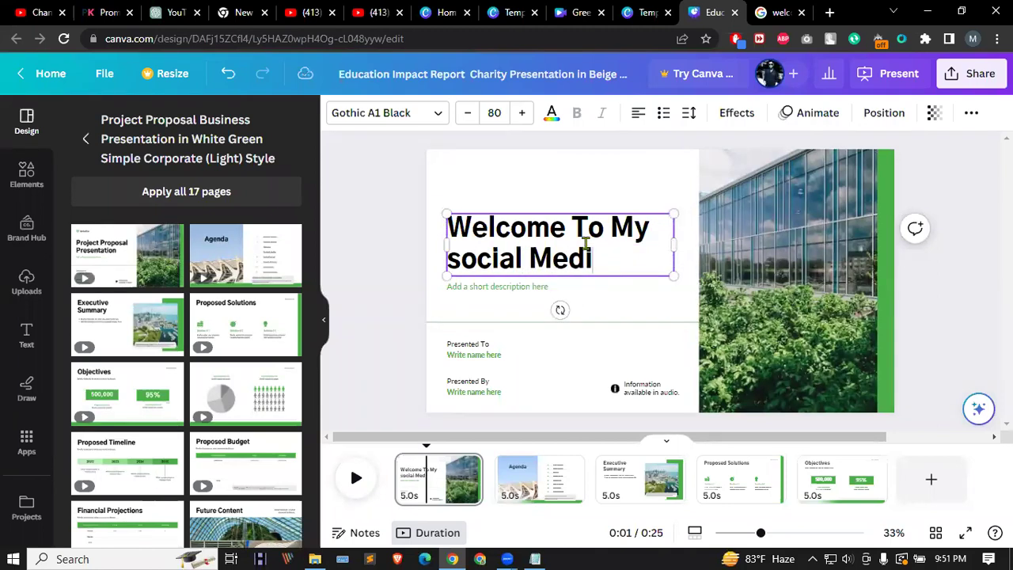
text(a Servi)
key(BackSpace)
key(BackSpace)
key(BackSpace)
text(m)
key(BackSpace)
text(m)
key(BackSpace)
text(Marke)
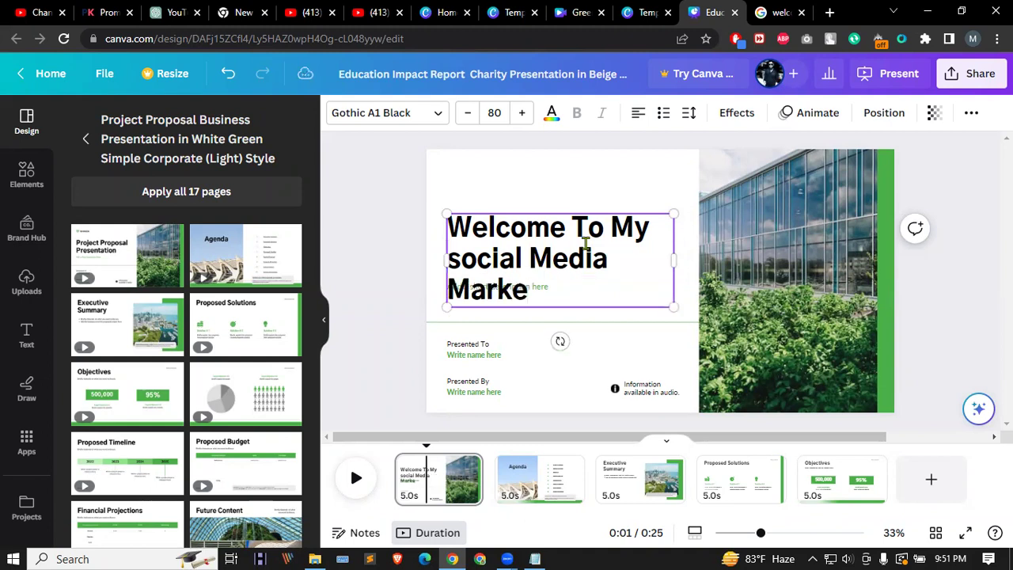
text(ting Servide)
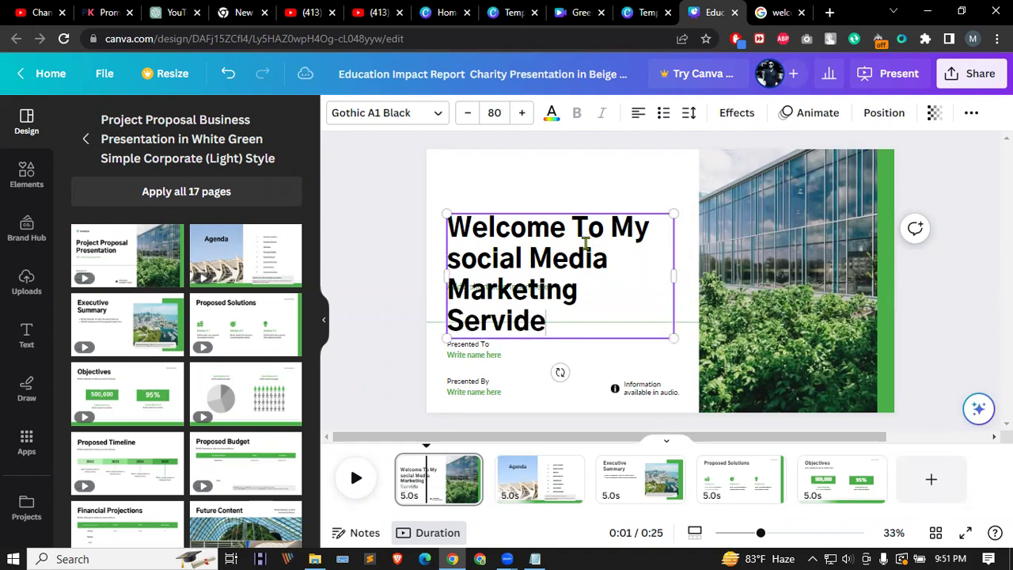
key(BackSpace)
key(BackSpace)
text(ce)
Step: Move the title up into the white area above the divider line and delete the short description placeholder
drag(606, 213, 606, 160)
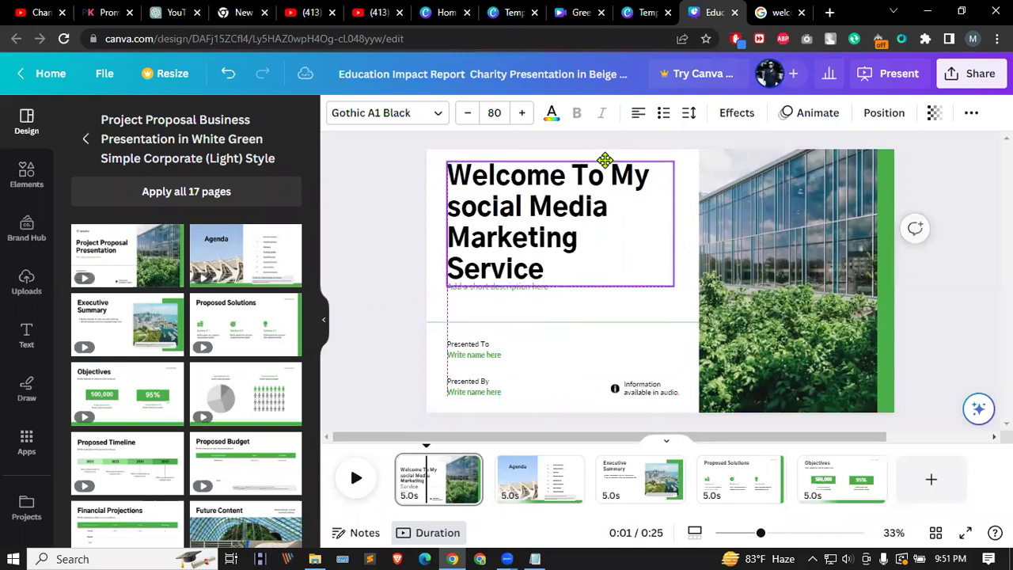
click(510, 306)
click(511, 289)
key(Delete)
click(493, 245)
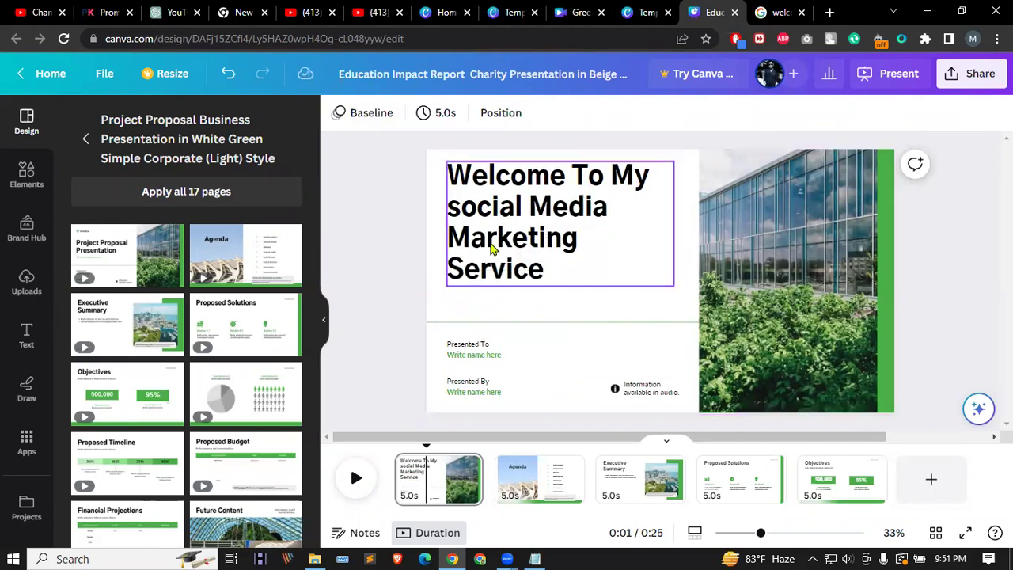
drag(516, 273, 514, 282)
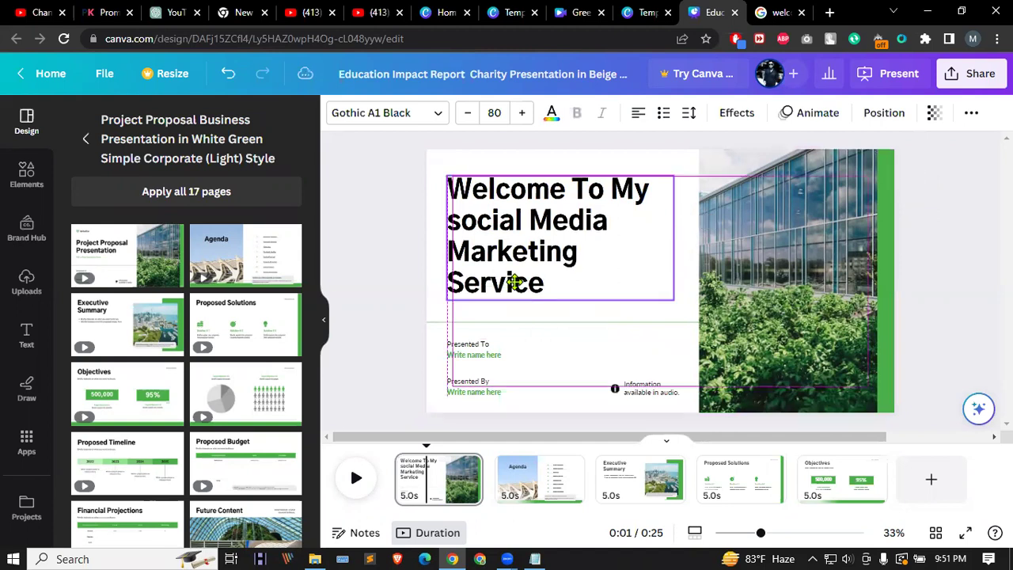
Step: Delete the "Presented To" label and its name placeholder from the first page
click(494, 354)
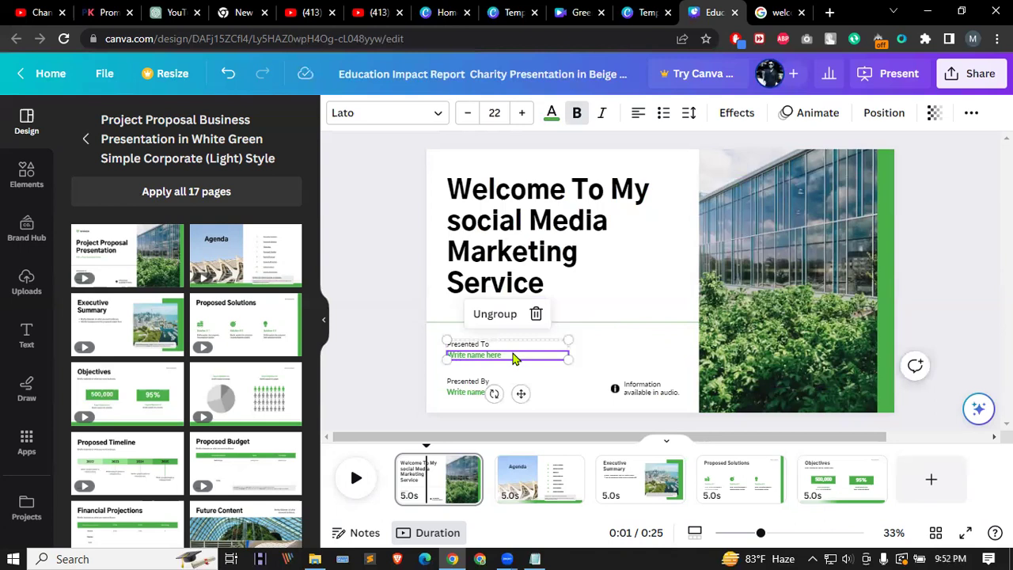
key(Delete)
key(BackSpace)
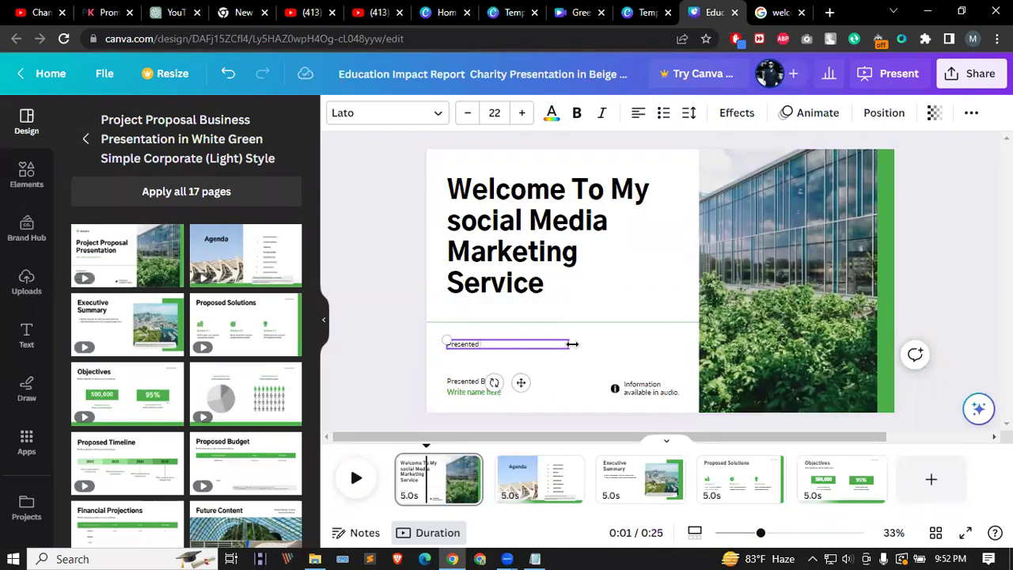
click(518, 358)
click(523, 346)
key(Delete)
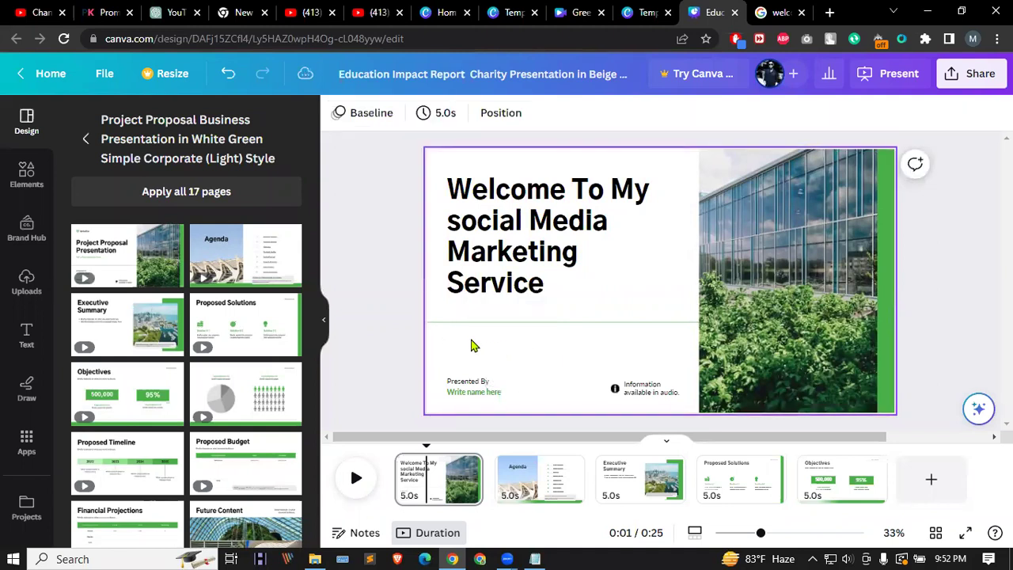
Step: Add small Facebook and Instagram icons from the recently used elements, side by side below the divider line
click(26, 174)
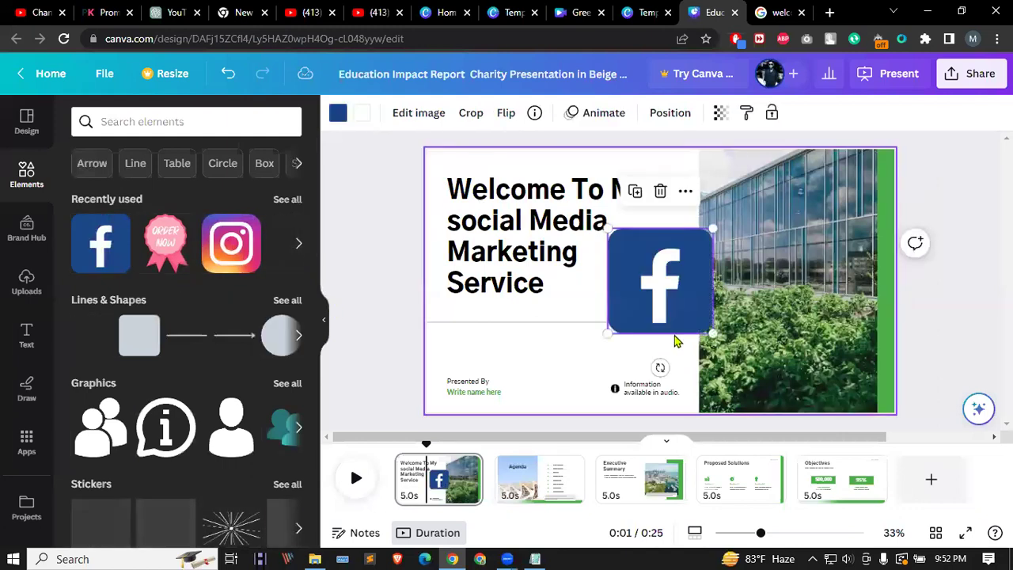
drag(700, 325, 465, 348)
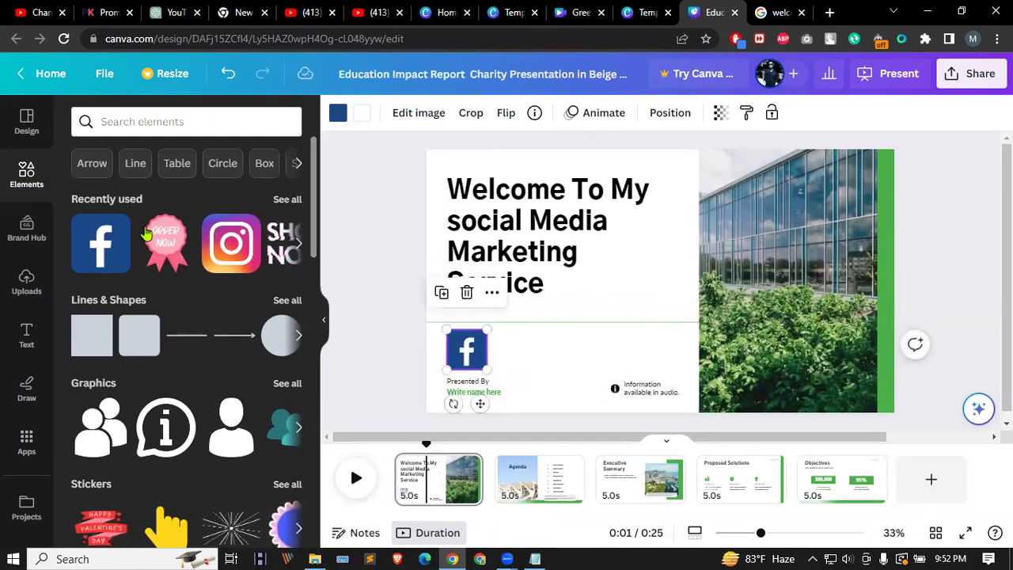
click(229, 252)
drag(768, 385, 530, 408)
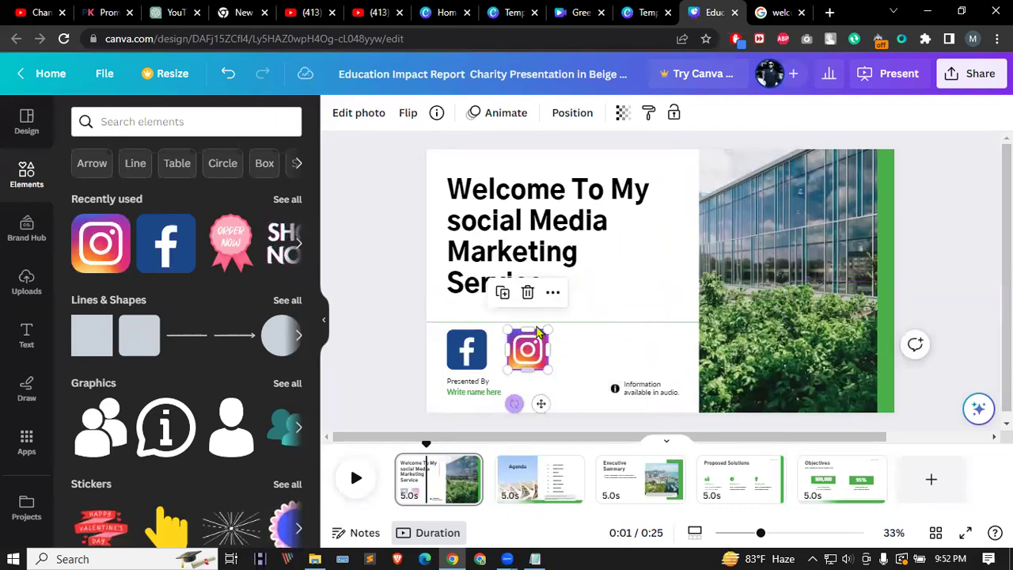
Step: Apply the Fade animation to the Facebook icon
click(466, 349)
click(603, 113)
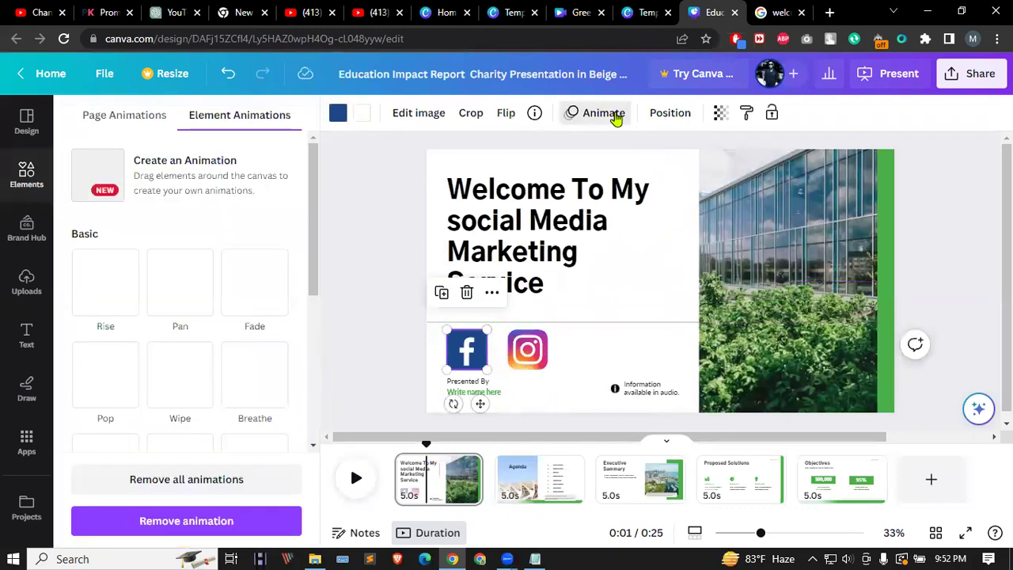
click(255, 282)
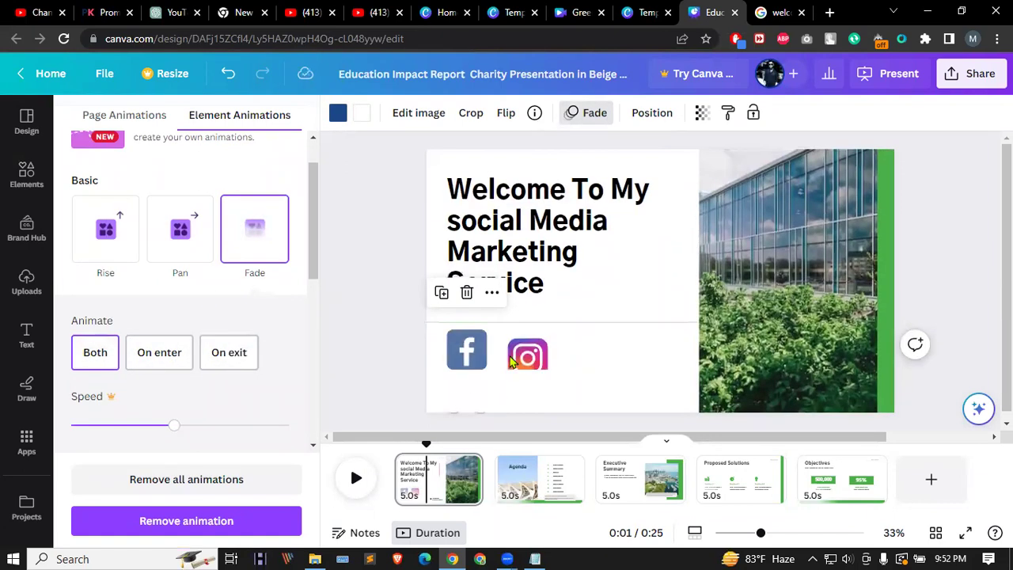
click(377, 296)
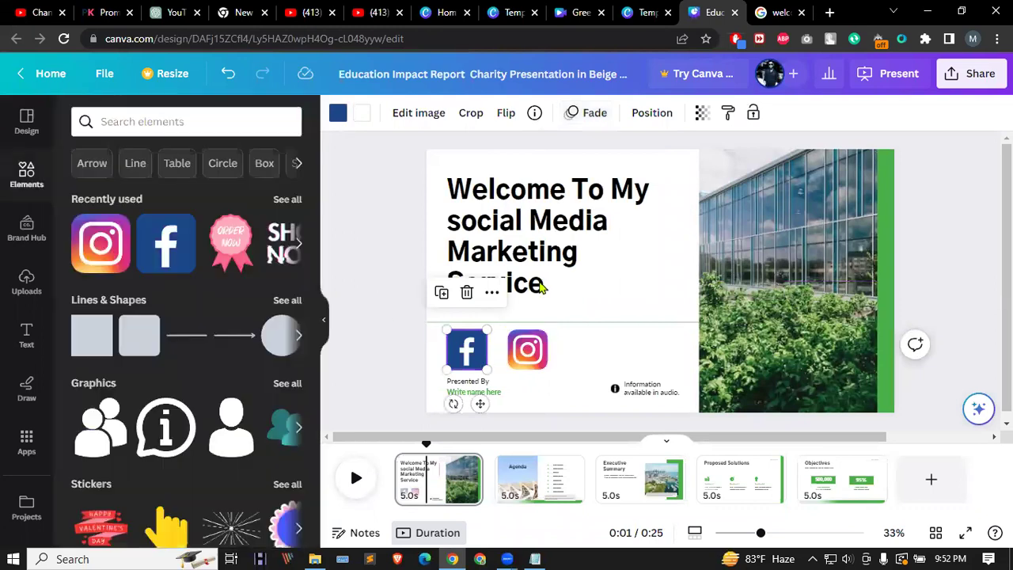
Step: Play the first page from its start to preview the Facebook icon's Fade animation
drag(425, 441, 395, 440)
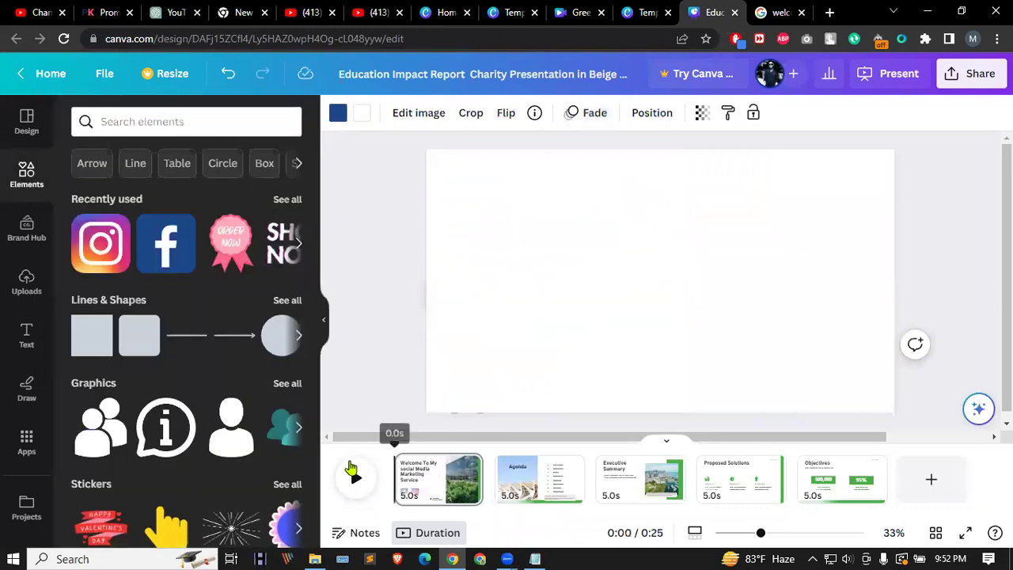
click(353, 478)
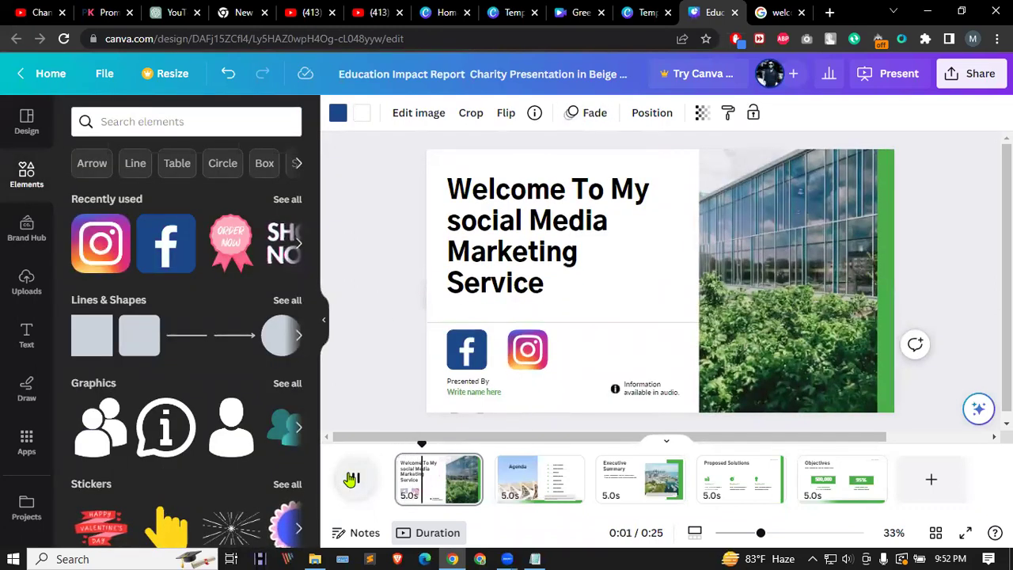
drag(455, 448, 362, 445)
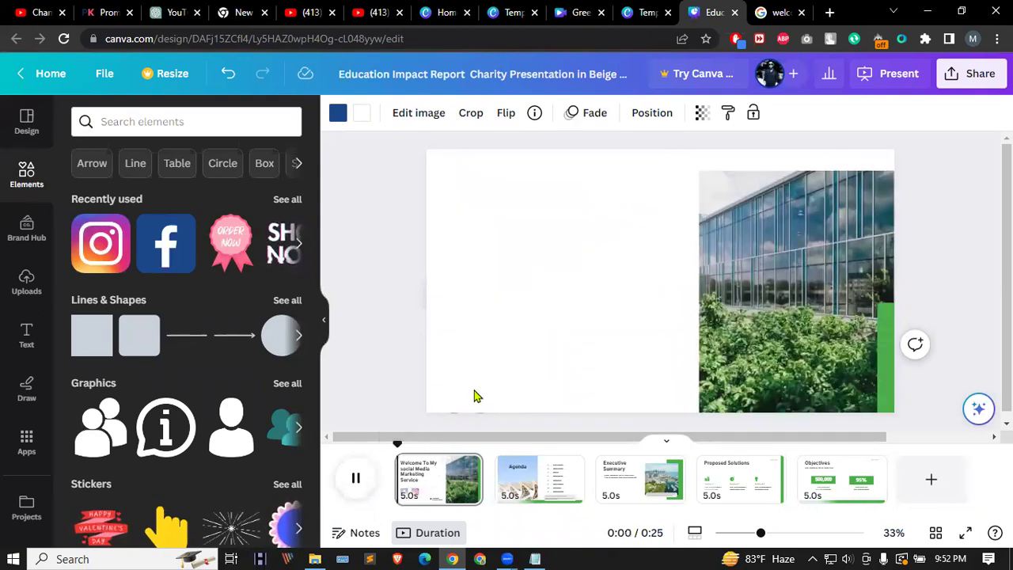
click(529, 353)
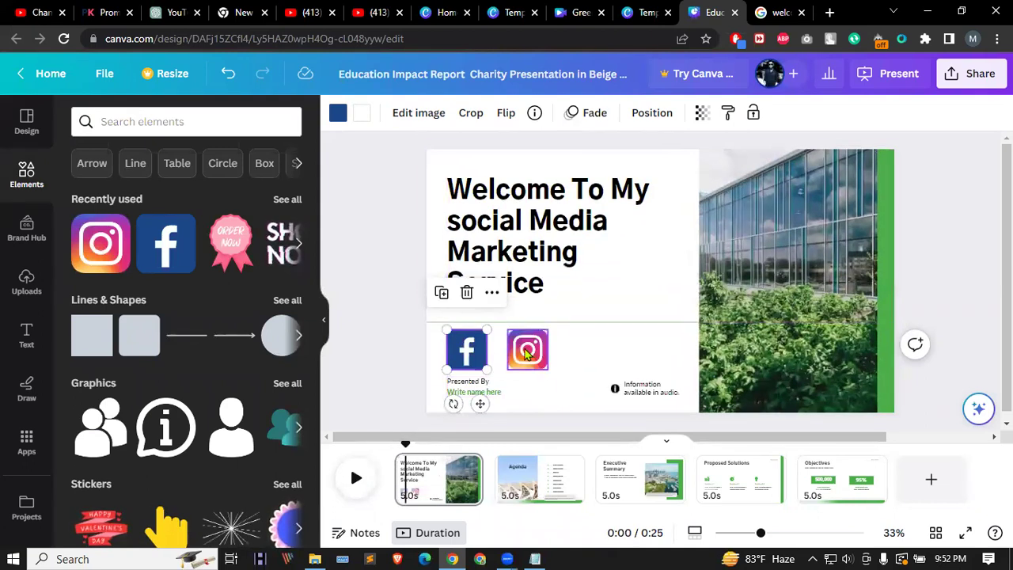
Step: Undo the Facebook icon's Fade animation and the Instagram icon's resize, and shrink the Instagram icon to roughly the Facebook icon's size
click(463, 354)
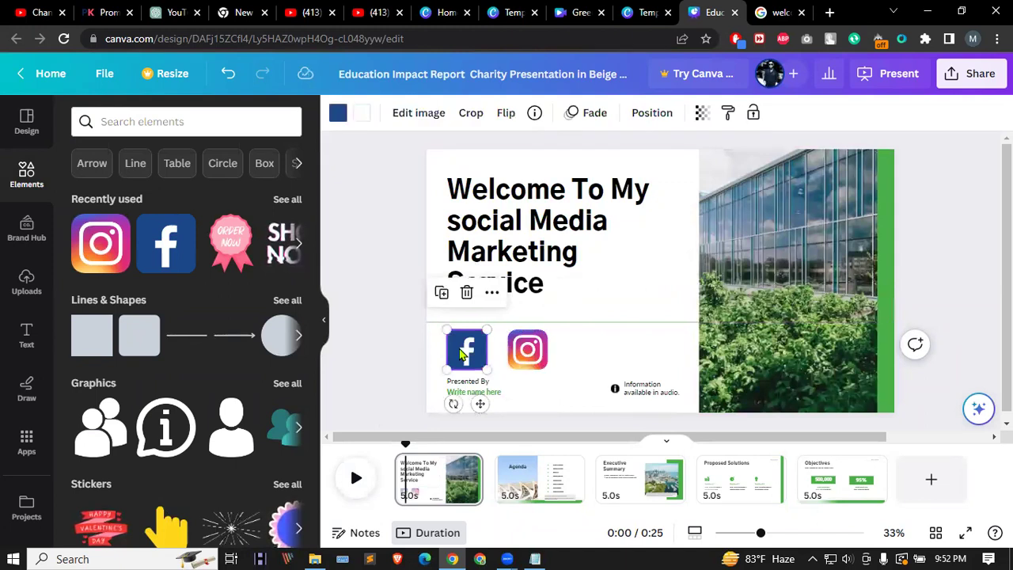
click(229, 79)
click(229, 79)
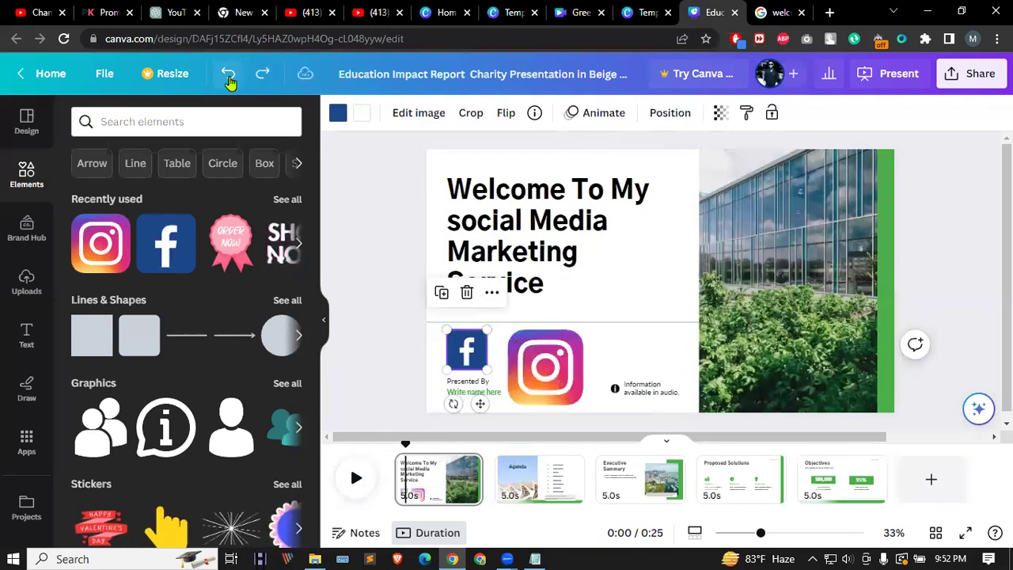
click(556, 386)
drag(583, 404, 544, 366)
click(414, 341)
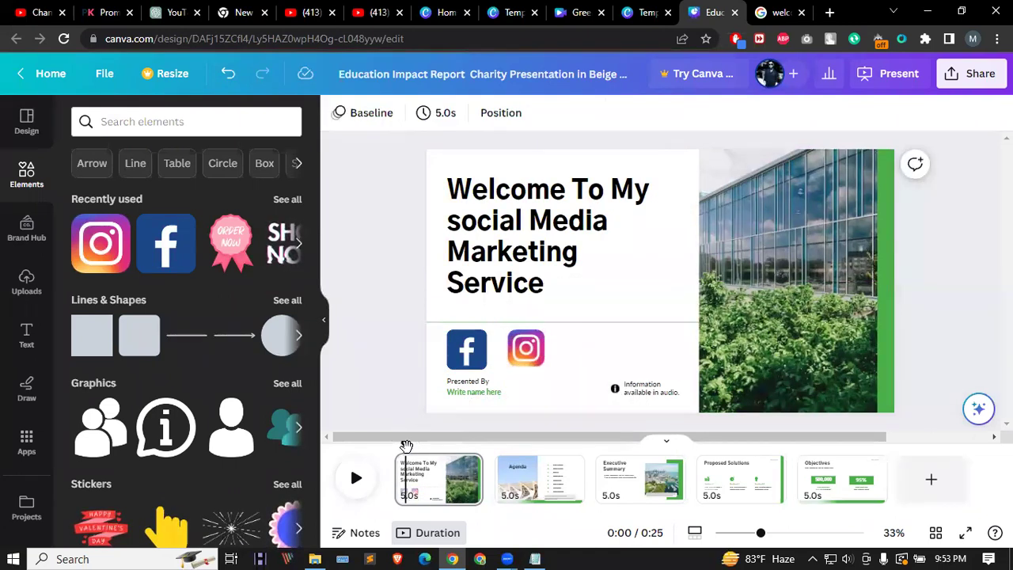
Step: Replay the first page from the beginning to check how its elements animate in
drag(406, 441, 394, 440)
click(355, 481)
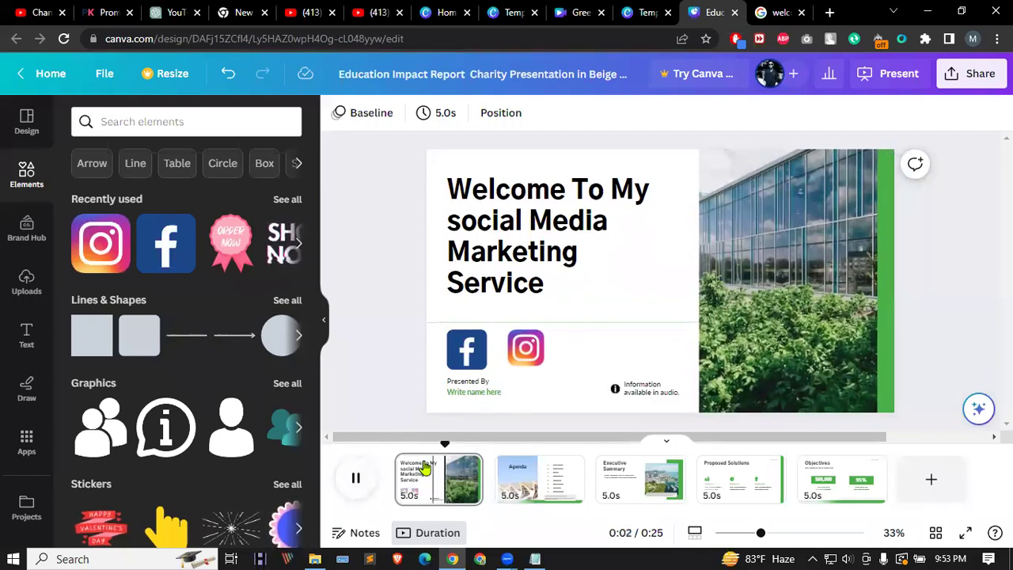
click(367, 353)
Step: Try a yellow solid text color on the title words "social Media Marketing"
click(589, 278)
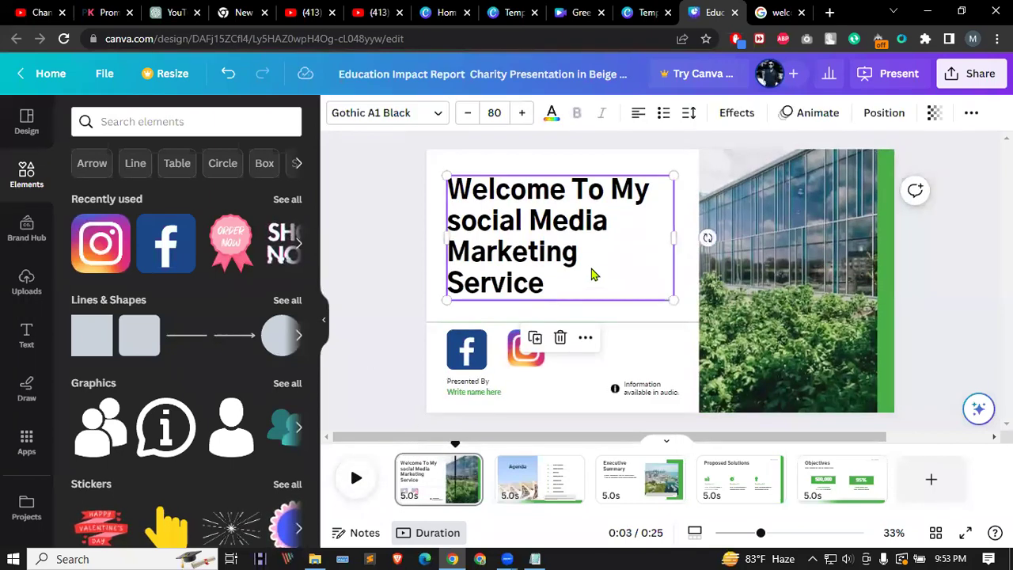
click(511, 240)
double_click(475, 224)
click(478, 226)
drag(455, 226, 576, 256)
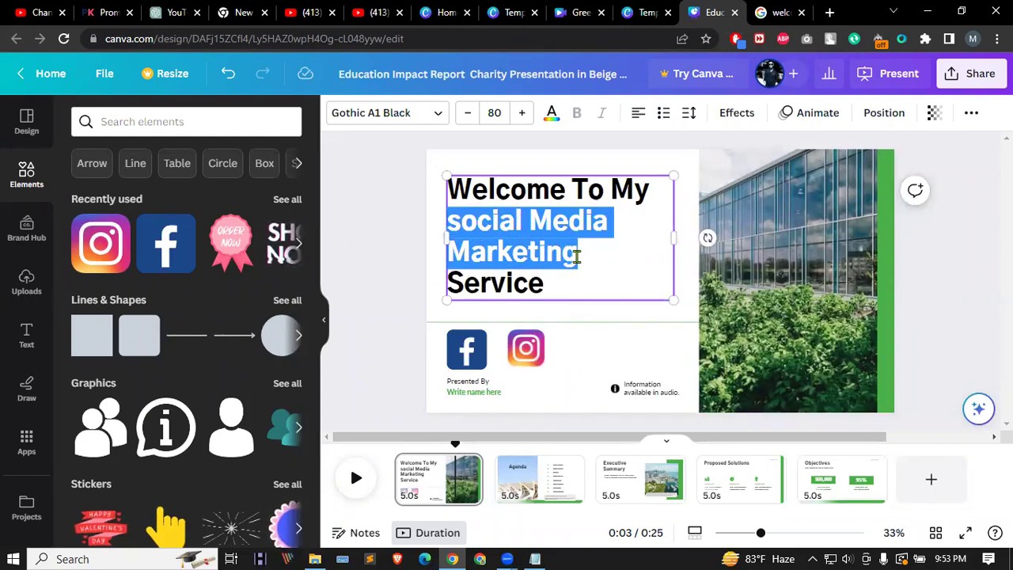
click(552, 113)
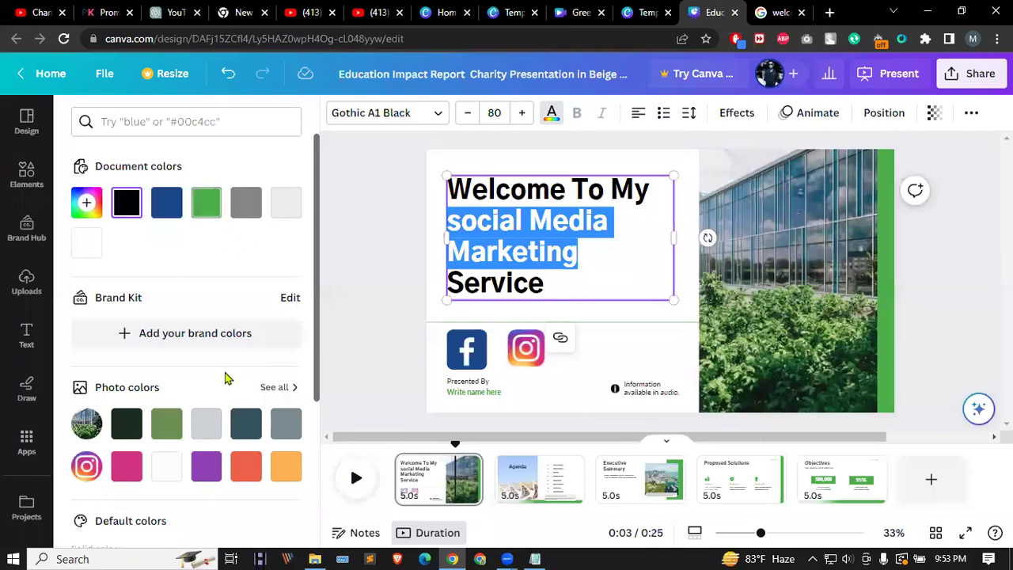
click(83, 203)
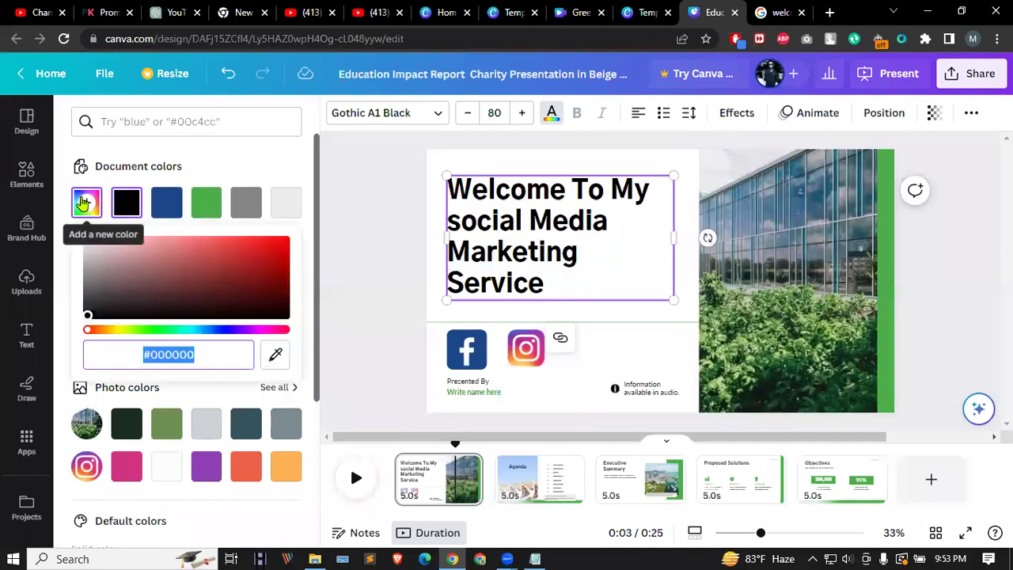
click(116, 332)
drag(116, 338, 109, 338)
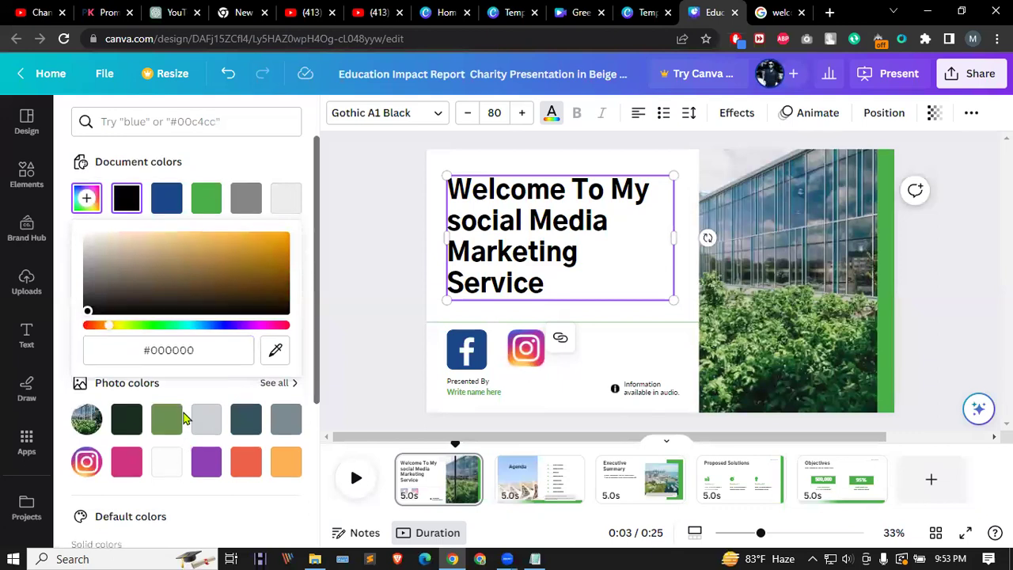
scroll(197, 395, down, 2)
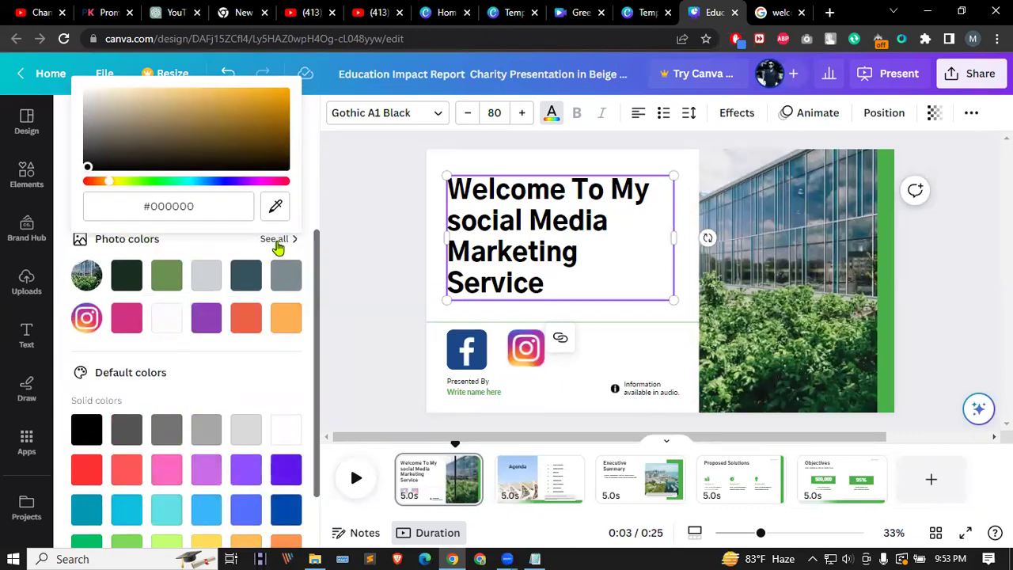
scroll(226, 357, down, 2)
click(204, 471)
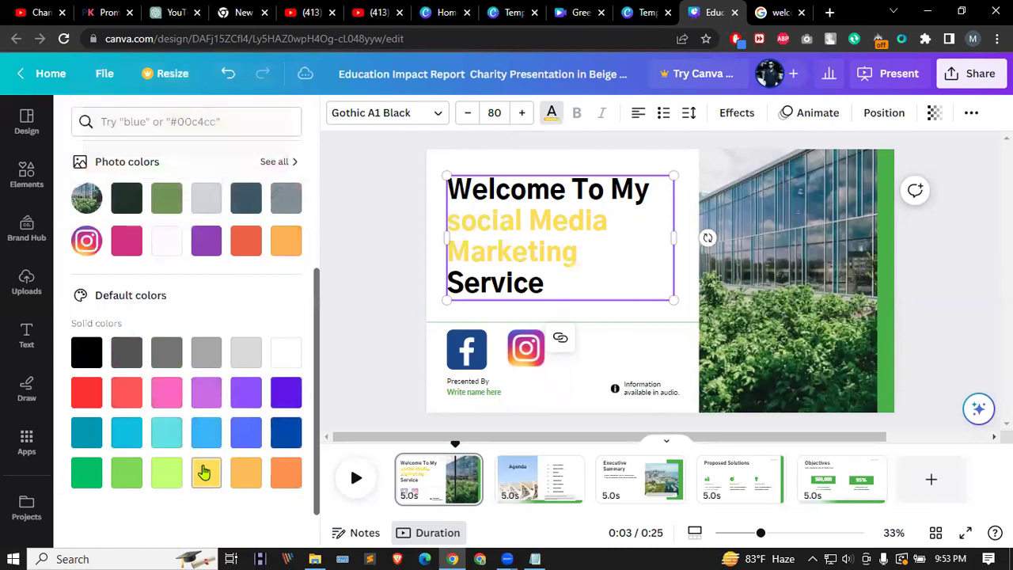
Step: Try photo colors on the words "social Media Marketing": pink, light orange and orange-red from the Instagram icon, and dark green from the building photo
click(285, 163)
click(132, 208)
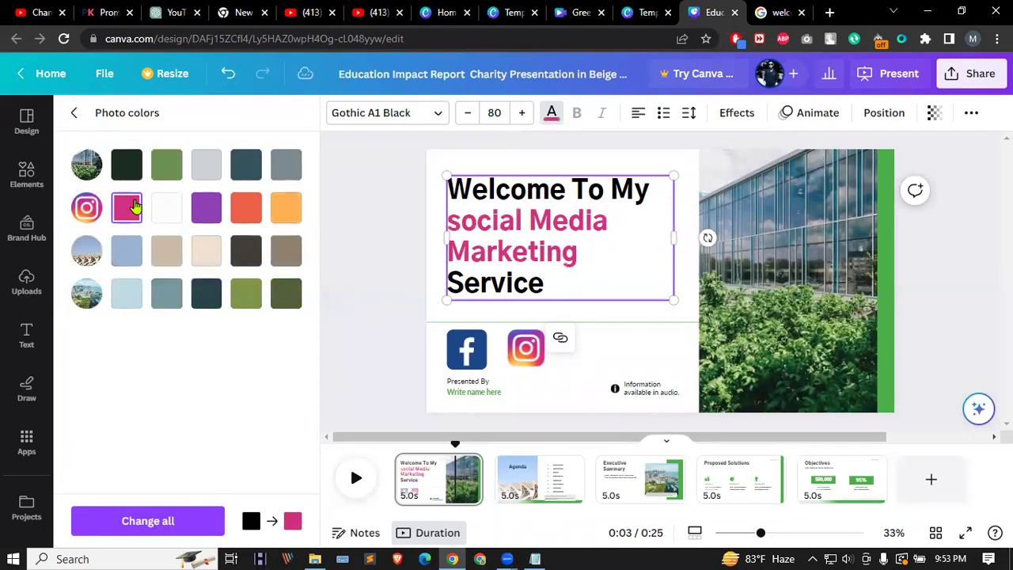
click(289, 212)
click(249, 212)
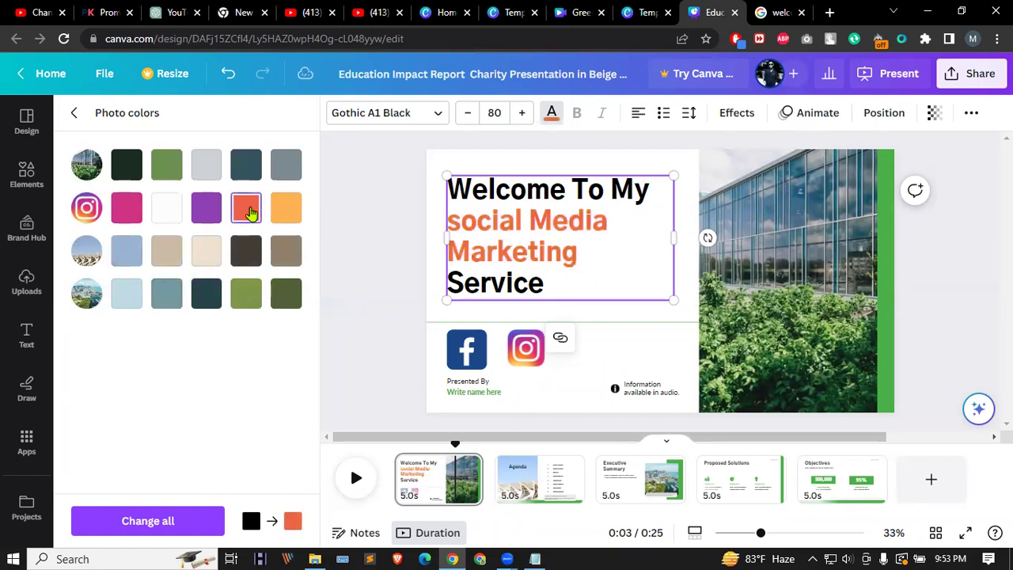
click(133, 168)
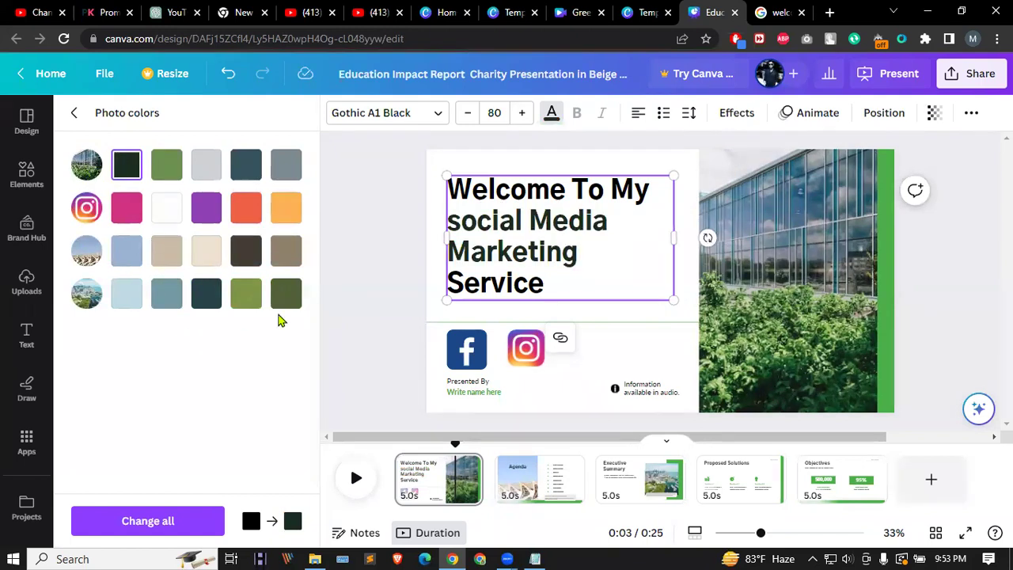
Step: Set the title words "social Media Marketing" back to black from the document colors
click(73, 113)
scroll(194, 285, up, 3)
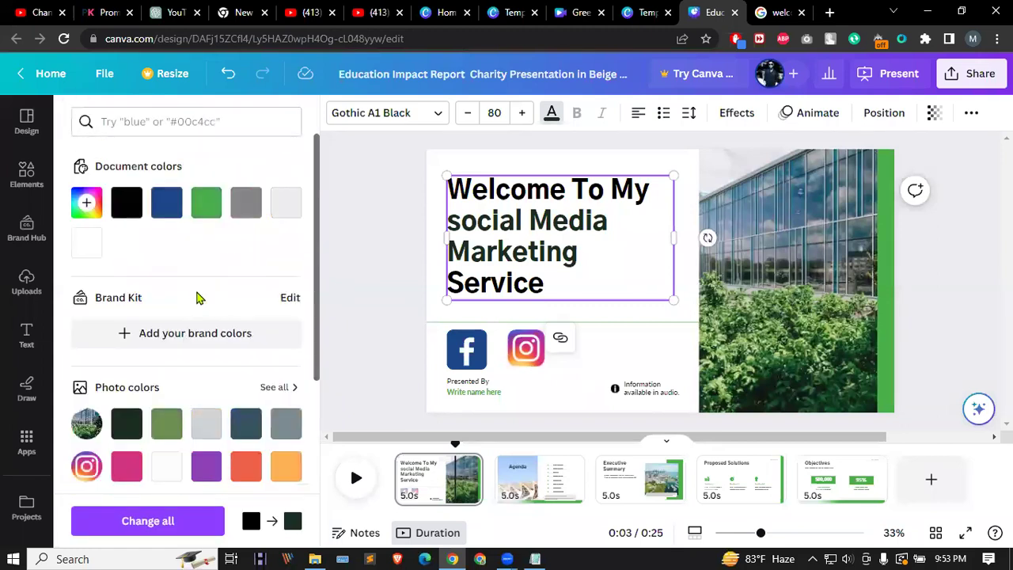
click(126, 202)
click(378, 215)
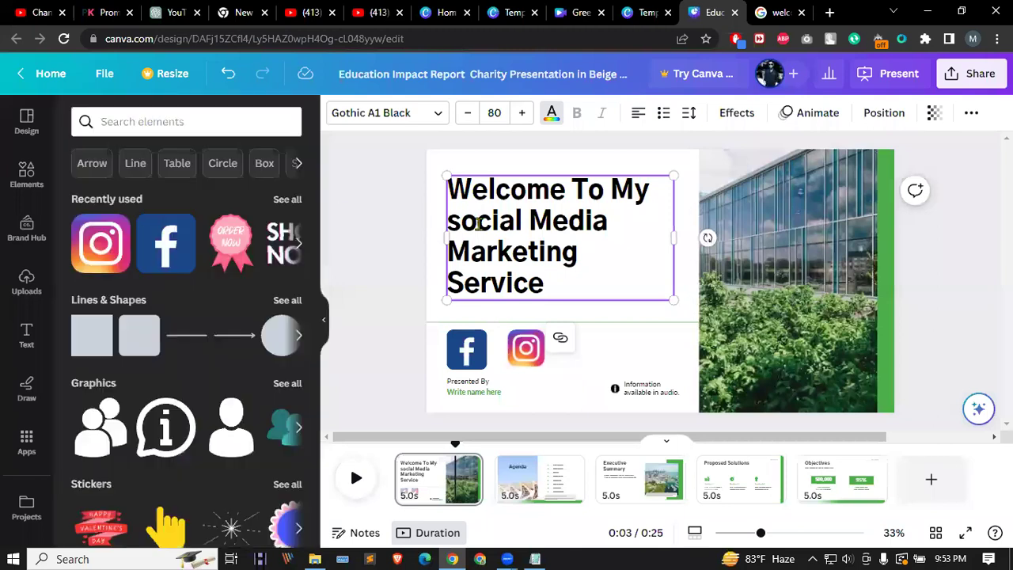
drag(556, 282, 443, 172)
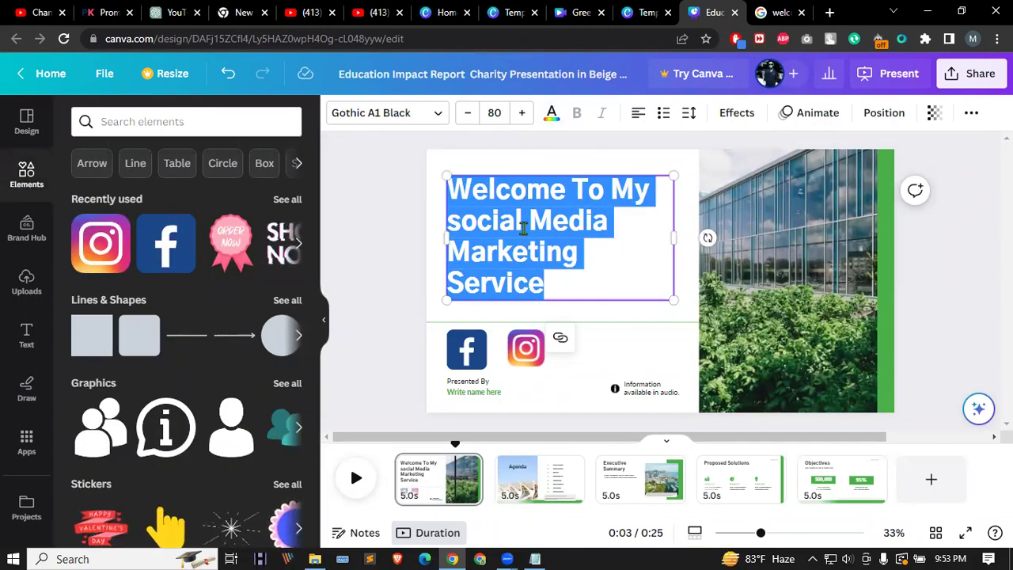
click(455, 170)
click(460, 203)
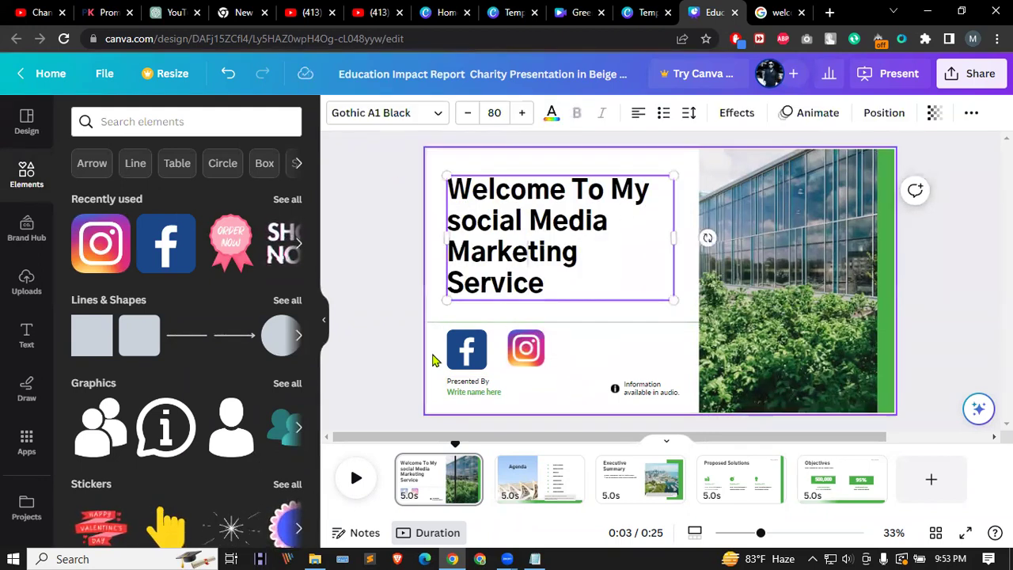
Step: Replace the "Write name here" placeholder with "Name: XYZ" and delete the "Information available in audio." text
click(478, 393)
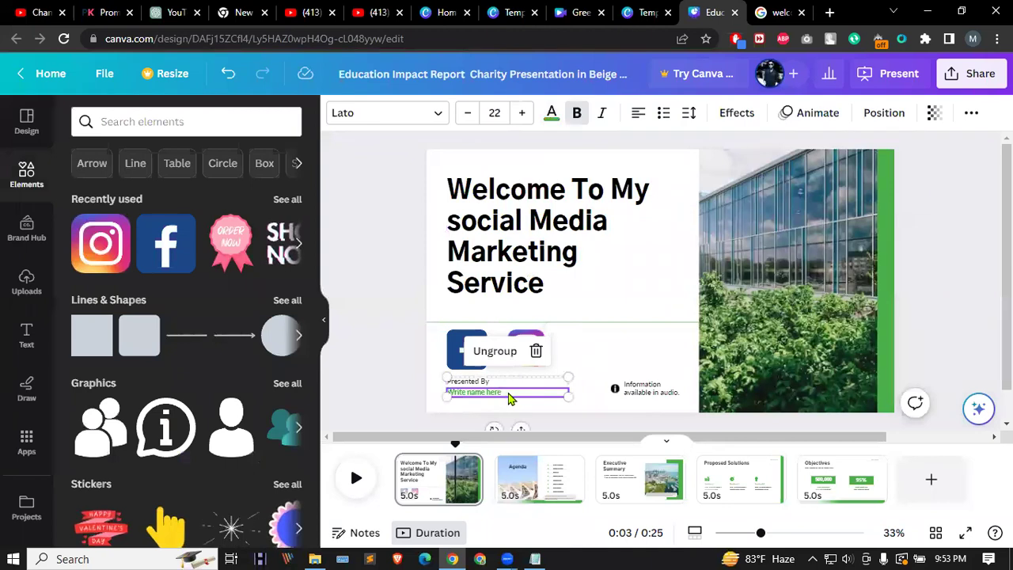
click(508, 393)
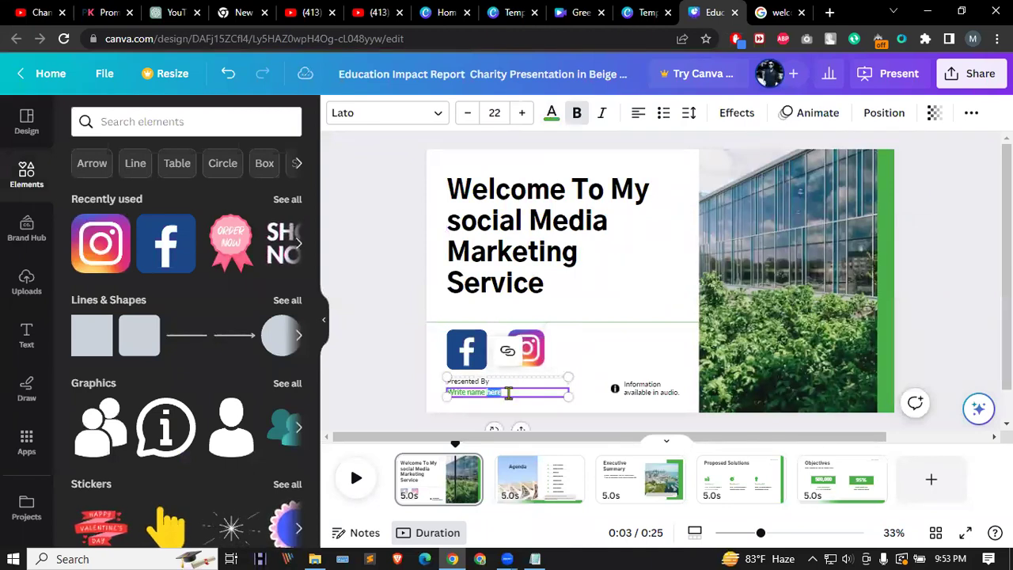
key(BackSpace)
key(BackSpace)
key(BackSpace)
key(BackSpace)
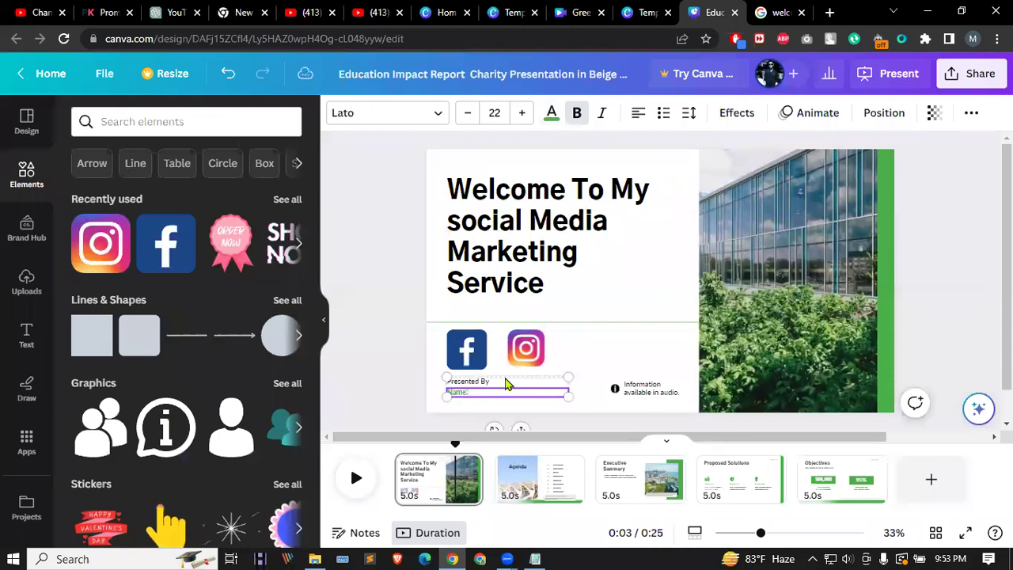
text(Z)
click(633, 392)
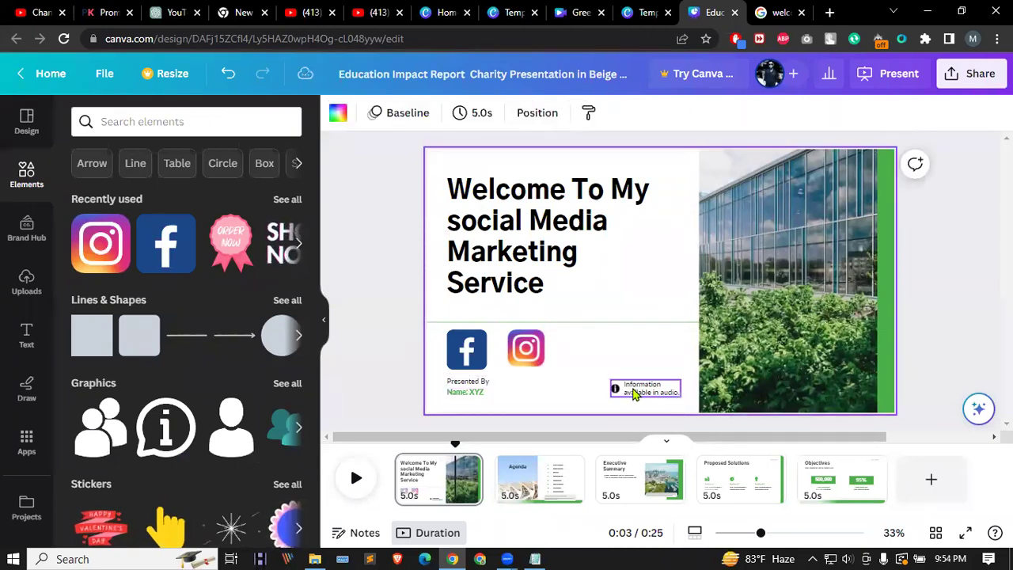
key(Delete)
Step: Search Google for "social media marketing" in a new browser tab
click(766, 291)
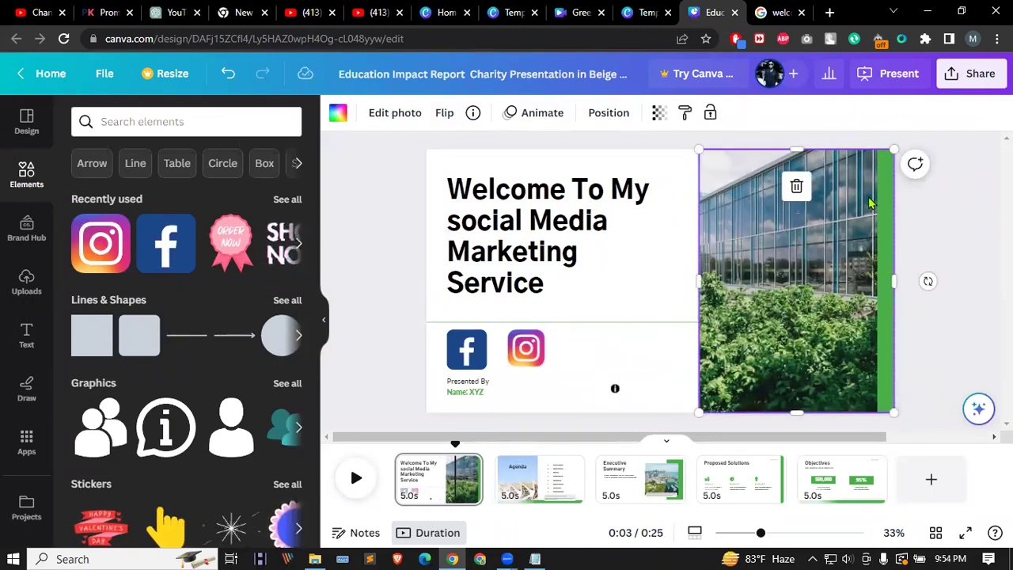
click(837, 13)
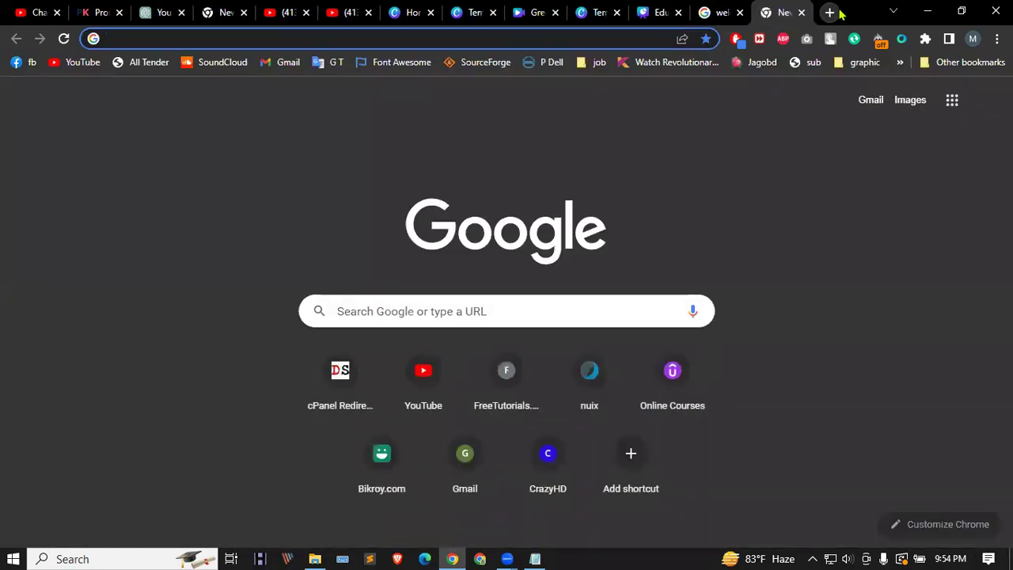
text(so)
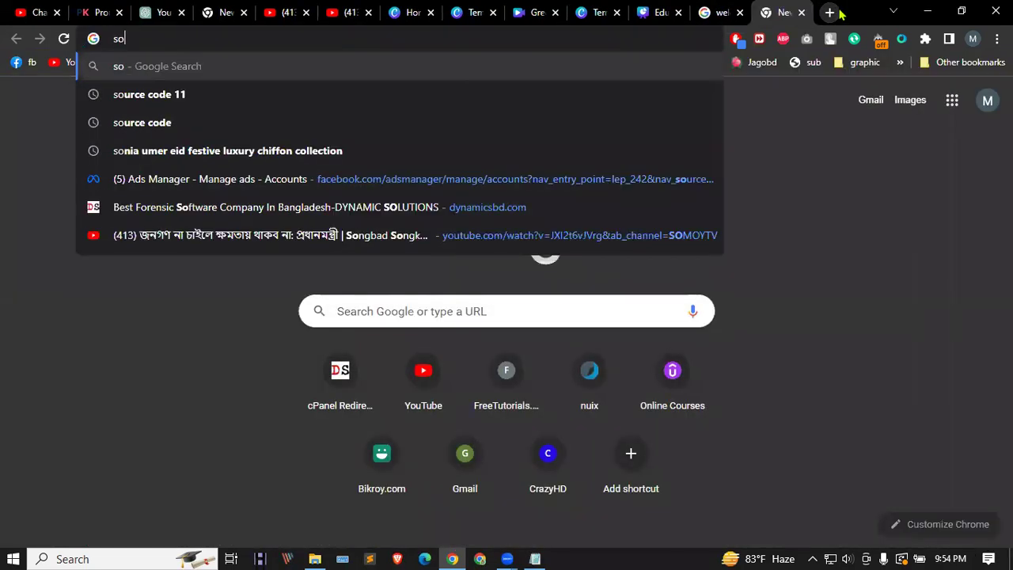
text(cial media )
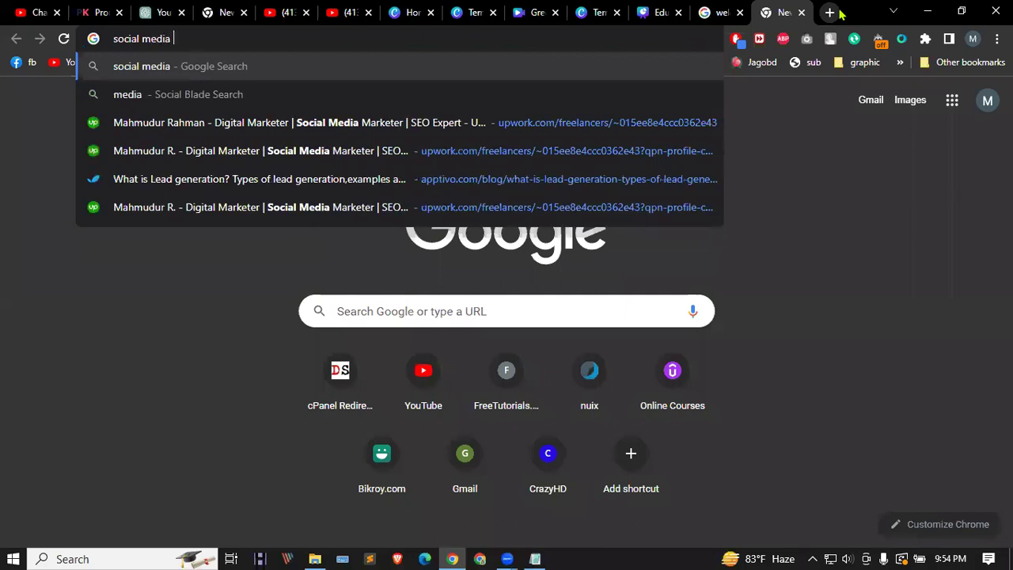
text(marke)
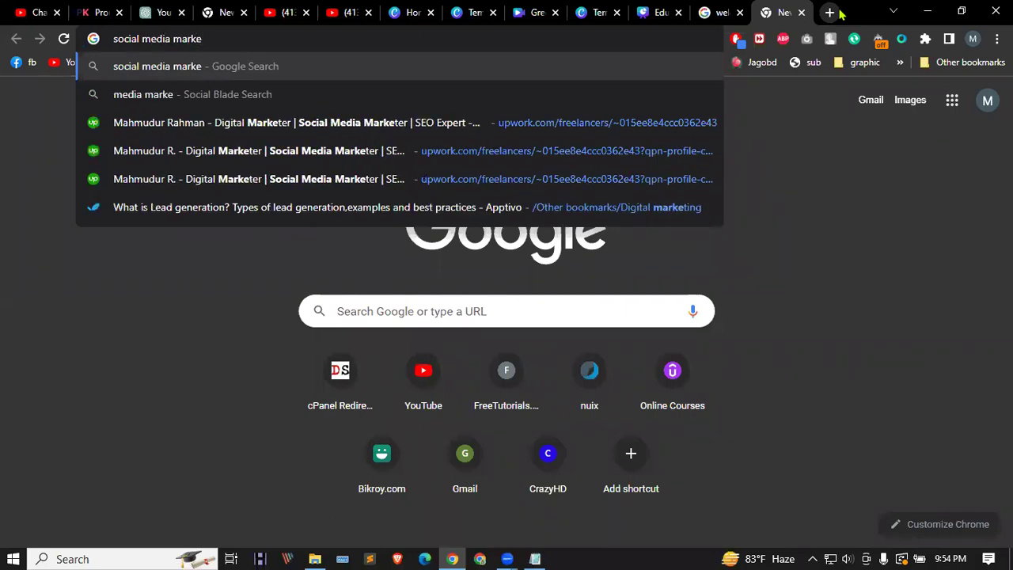
text(tink)
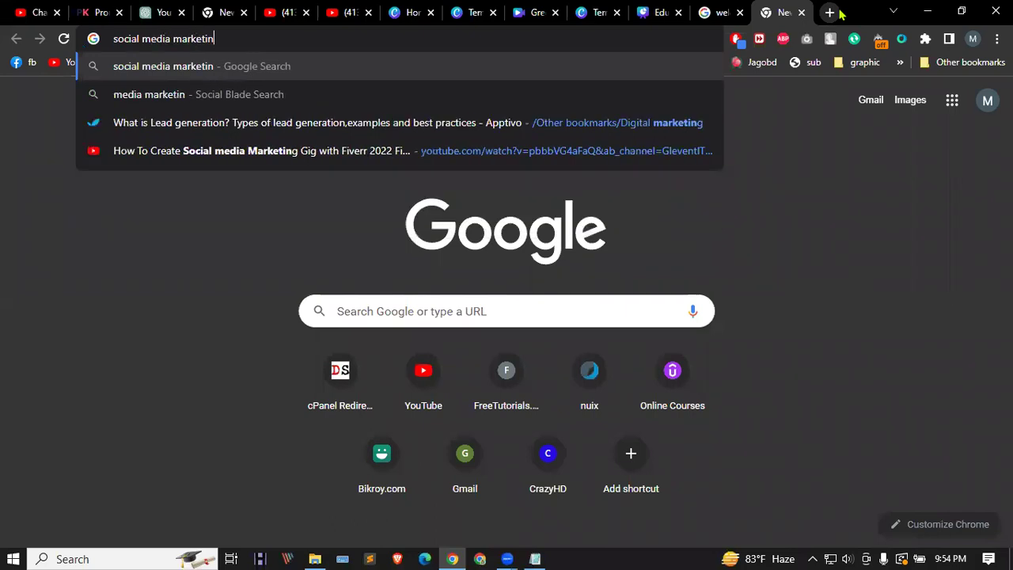
key(BackSpace)
text(g s)
key(BackSpace)
key(Return)
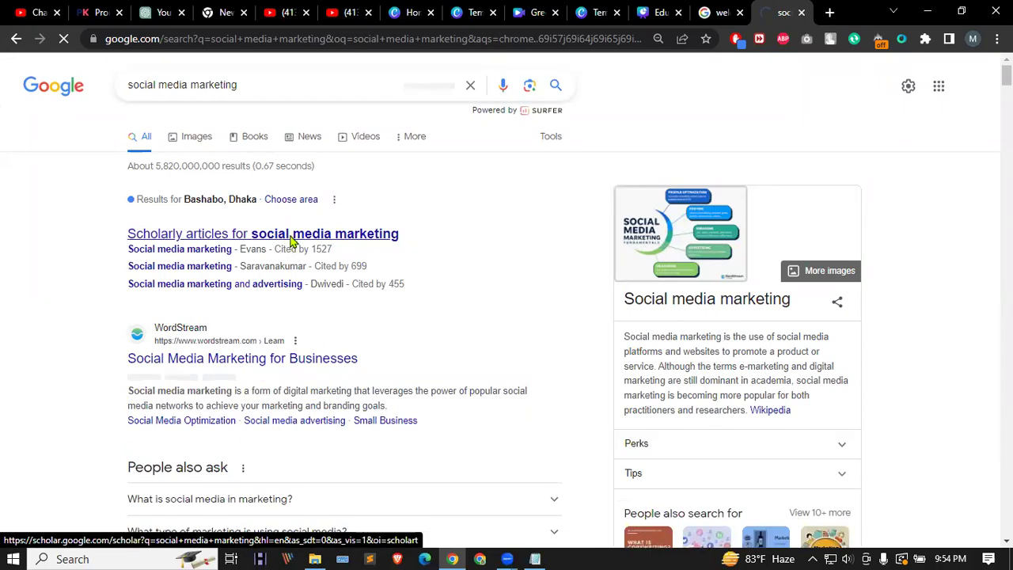
Step: Return from the scholarly articles link to the Google results and show the image results for "social media marketing"
click(290, 238)
click(15, 39)
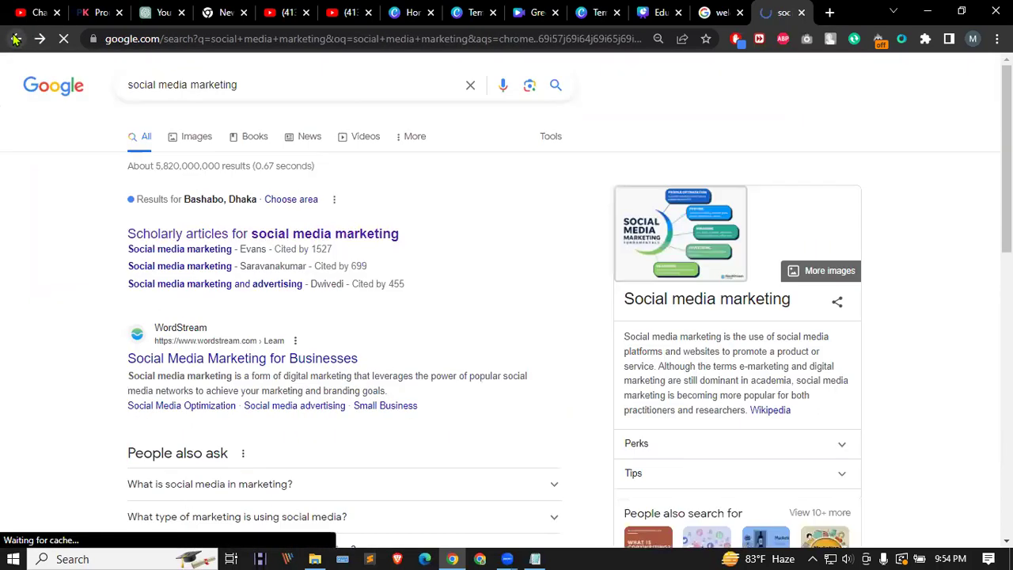
click(197, 139)
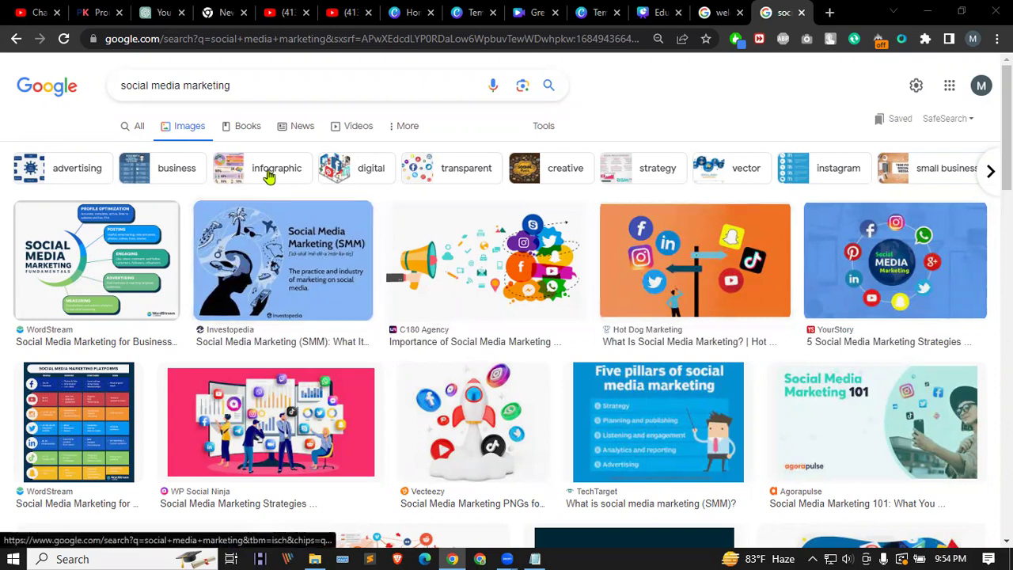
Step: Narrow the image results to "digital", preview the Springboard digital marketing illustration, and look through the further results
click(354, 175)
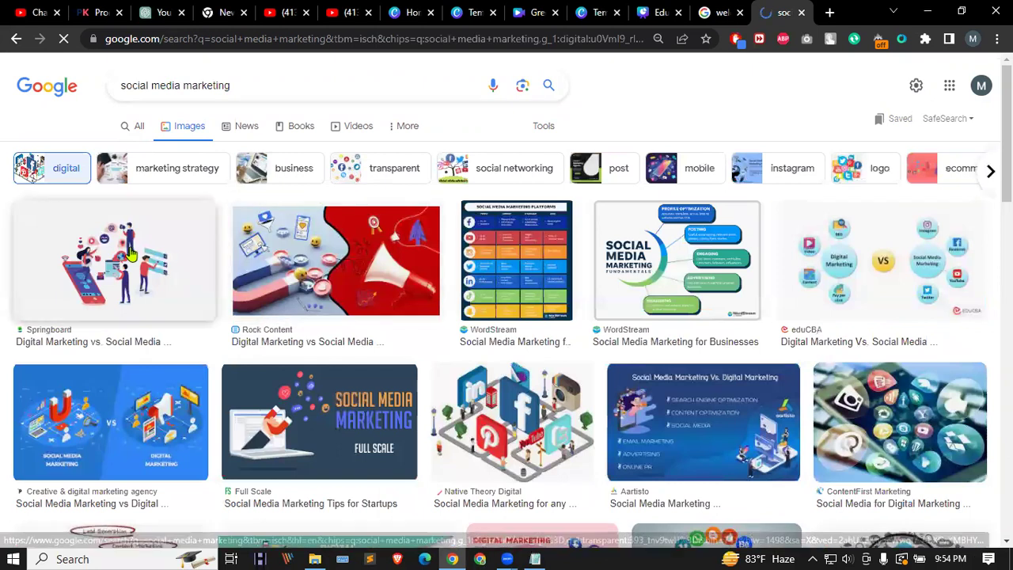
click(129, 253)
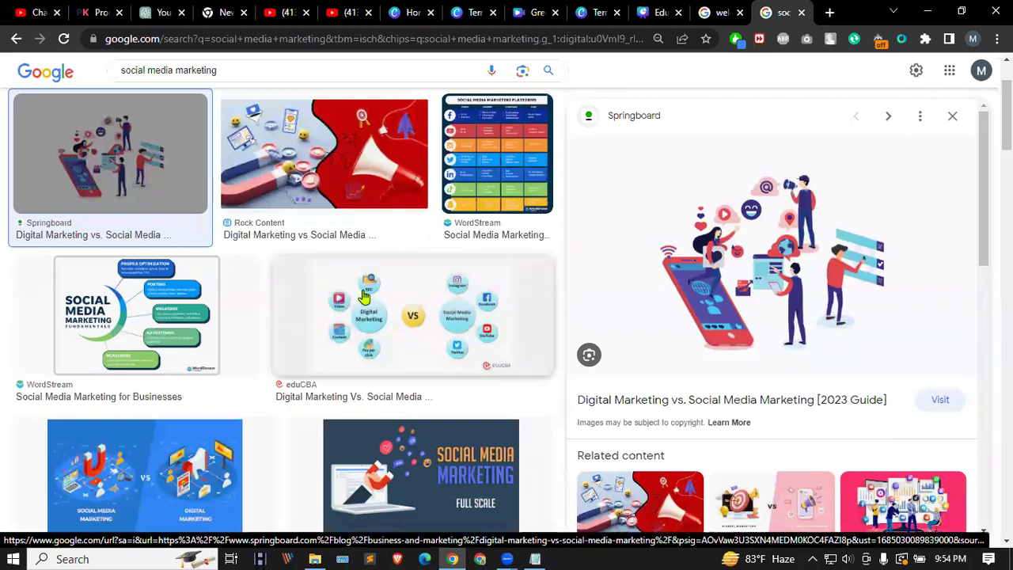
scroll(364, 295, down, 5)
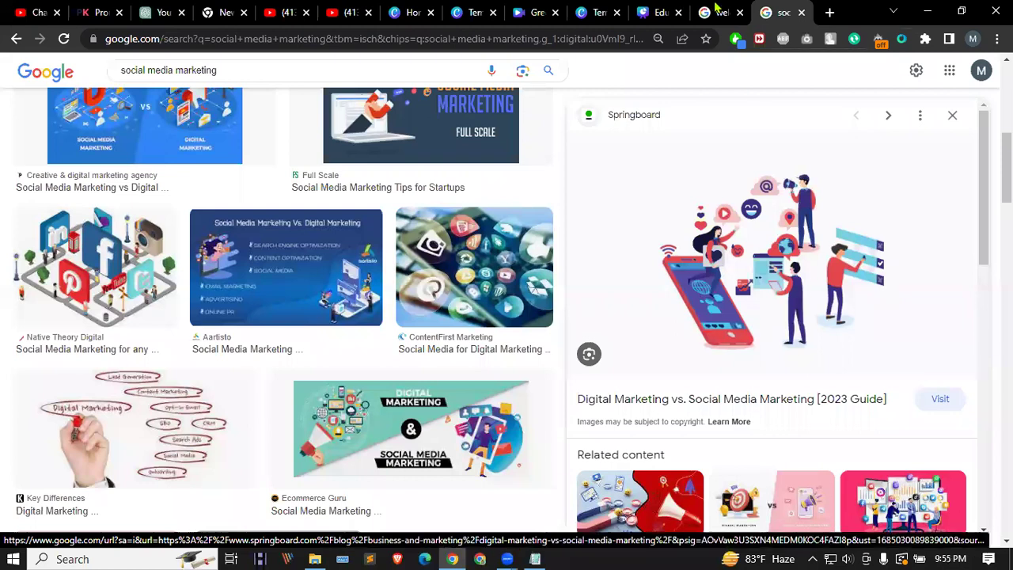
Step: Switch back to the Canva presentation and look through the photos, videos, charts, tables and frames in the elements library
click(716, 11)
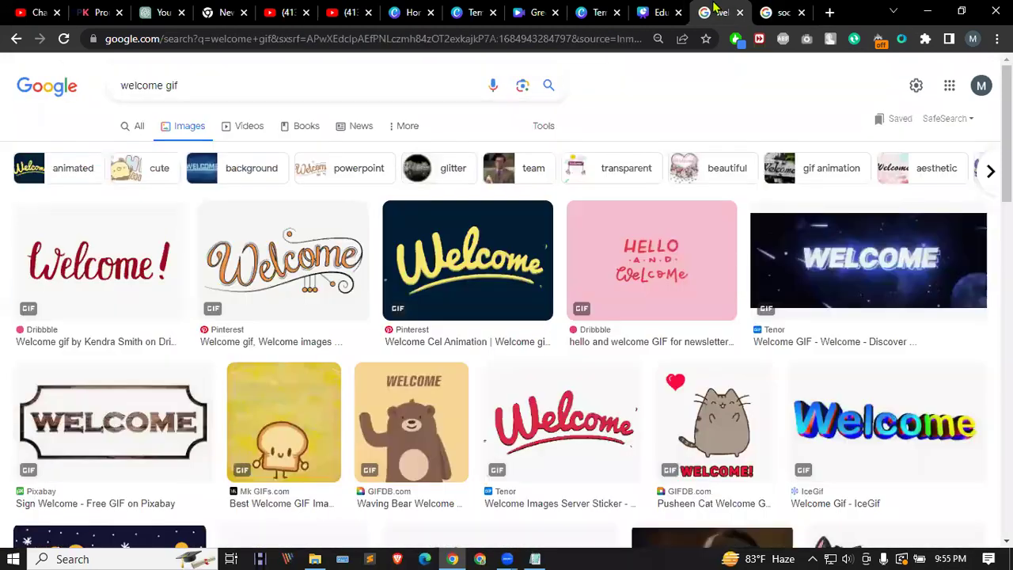
click(162, 12)
click(610, 10)
click(643, 9)
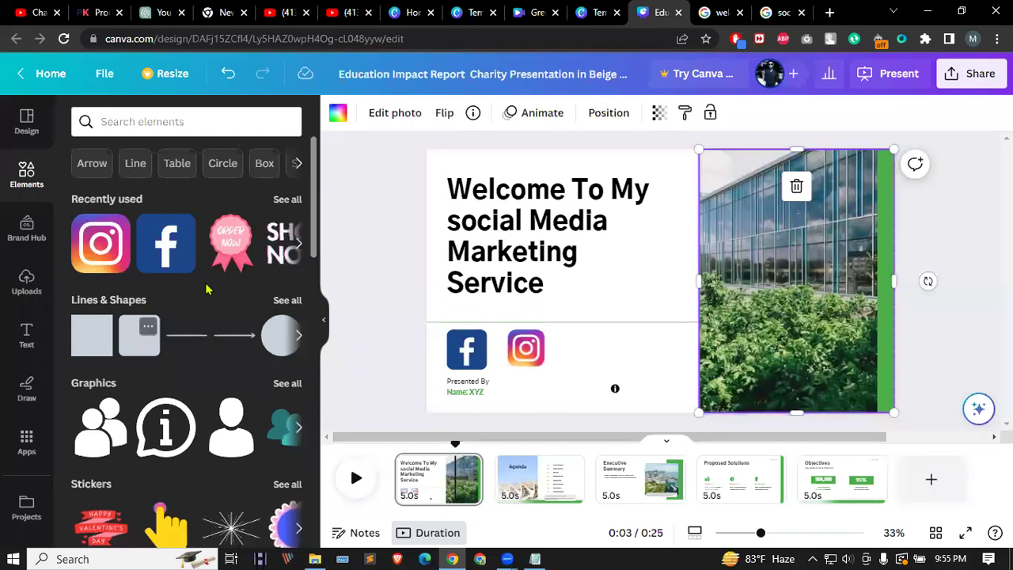
scroll(246, 369, down, 2)
scroll(246, 369, down, 3)
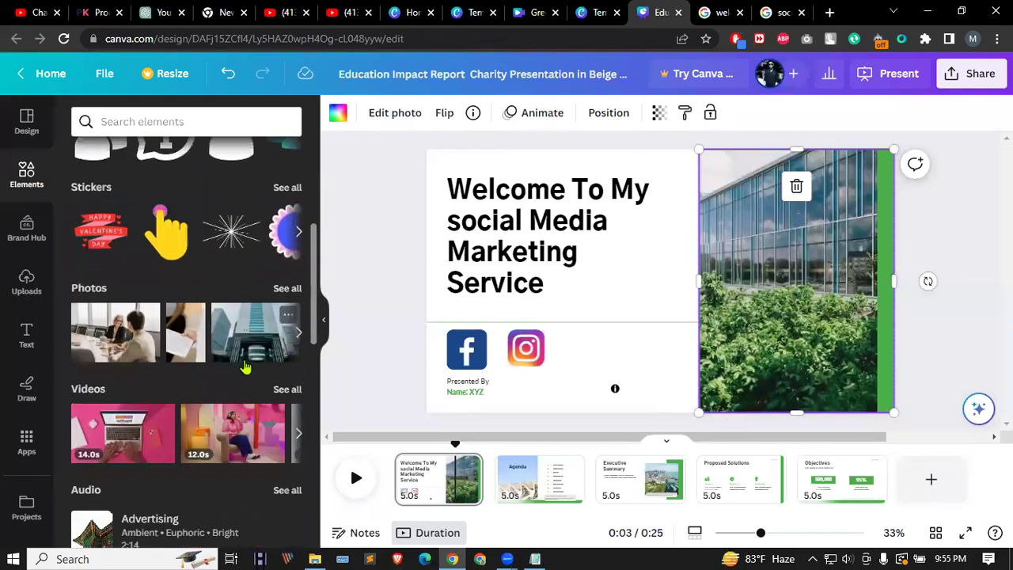
scroll(245, 364, down, 1)
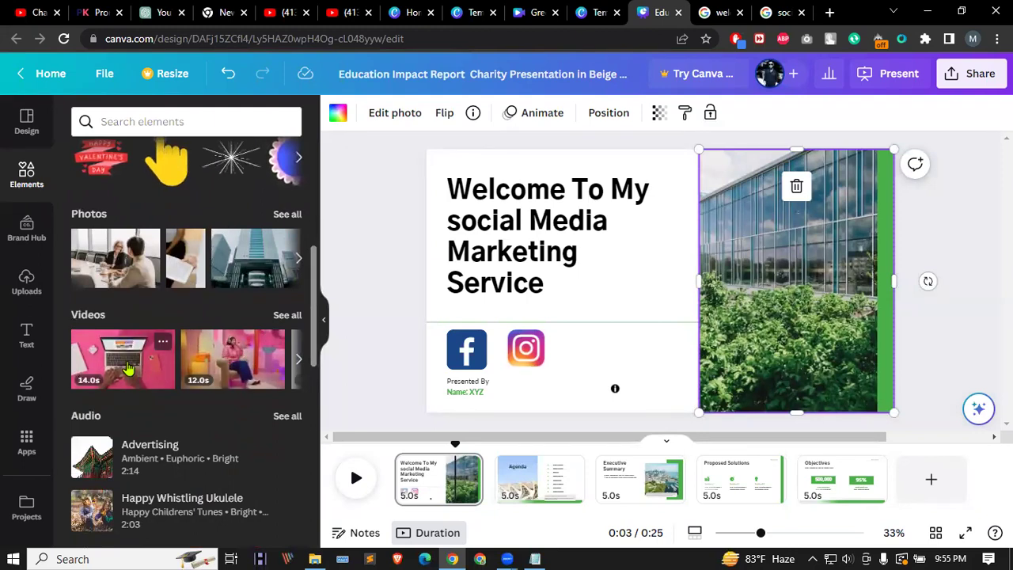
scroll(150, 363, right, 3)
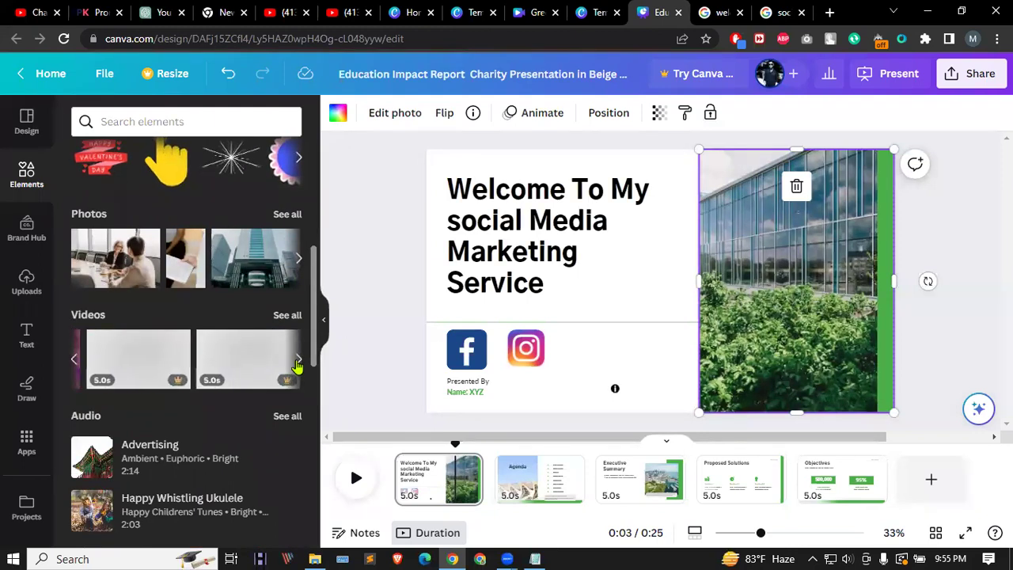
scroll(178, 362, down, 1)
scroll(178, 362, down, 5)
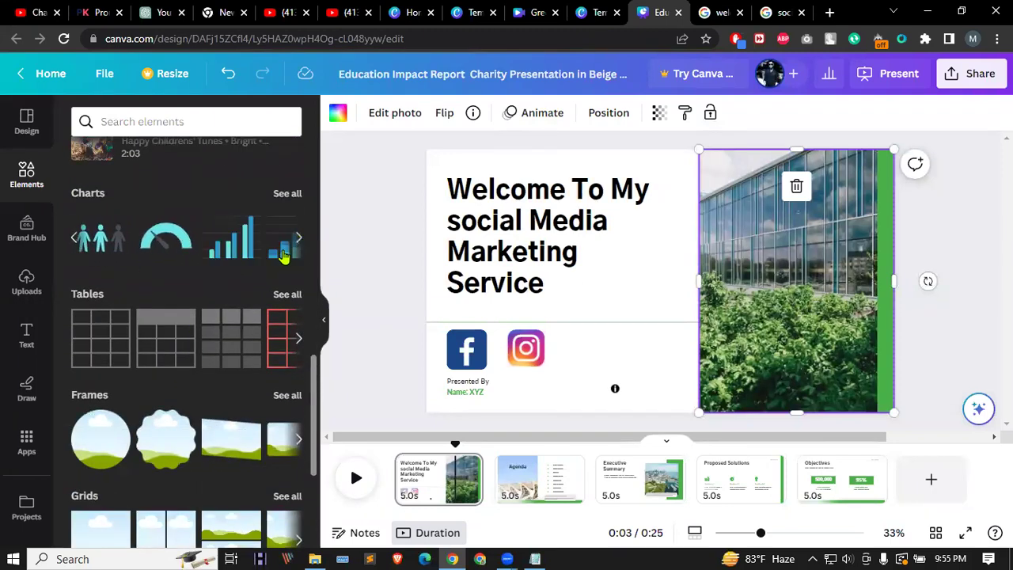
scroll(228, 365, down, 3)
scroll(228, 365, down, 3)
scroll(228, 367, up, 12)
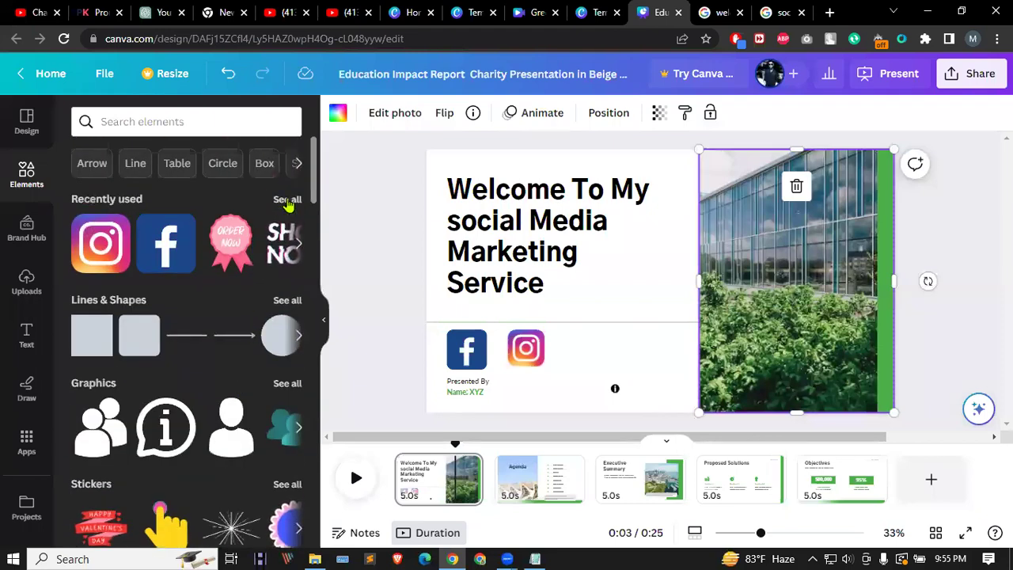
Step: Look through all recently used elements and return to the main elements library
click(288, 199)
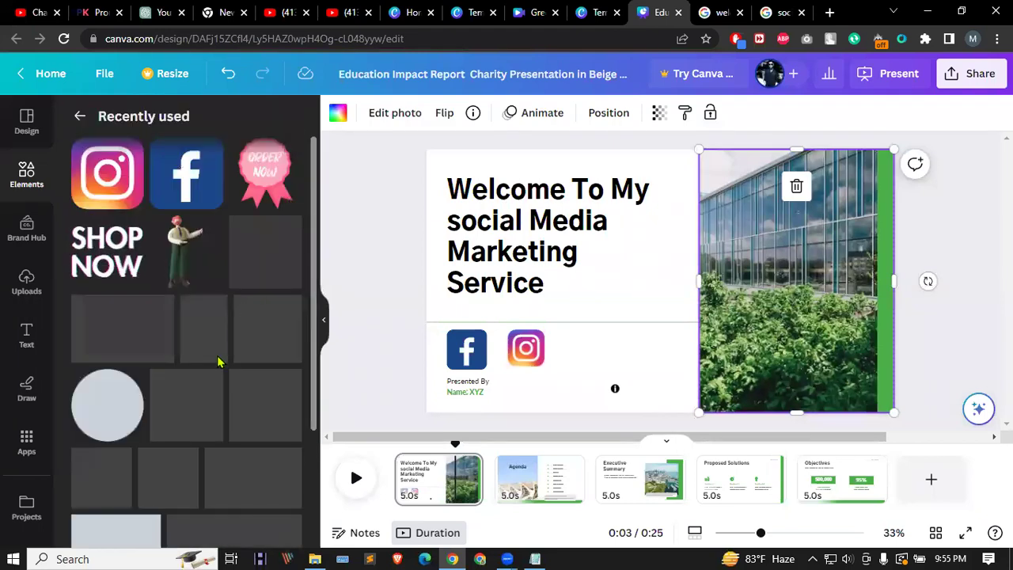
scroll(220, 352, down, 2)
scroll(222, 346, up, 2)
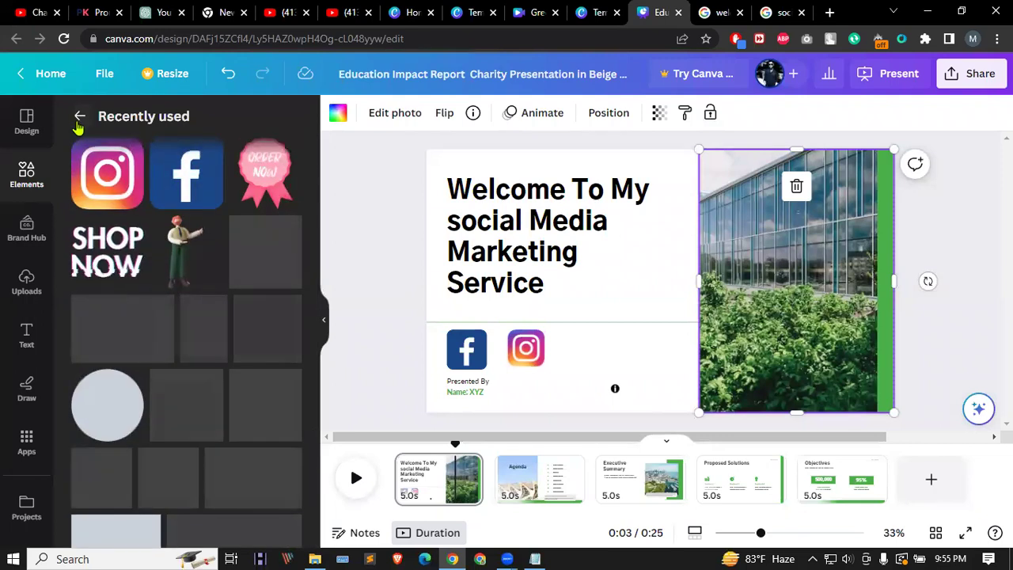
click(79, 117)
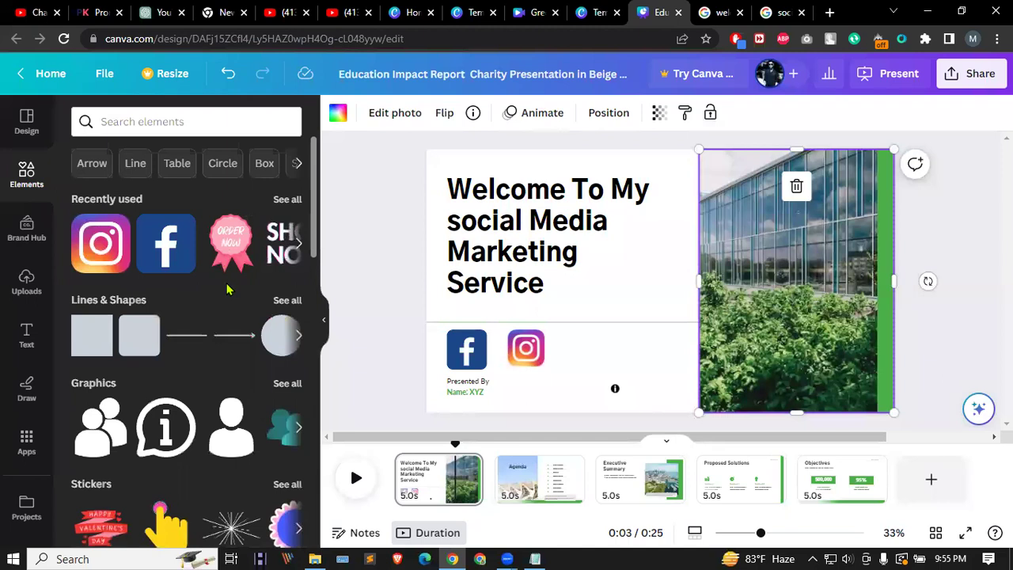
Step: Browse the lines and shapes, graphics and stickers in the elements library, and show all stickers
click(27, 123)
click(26, 170)
scroll(285, 261, down, 1)
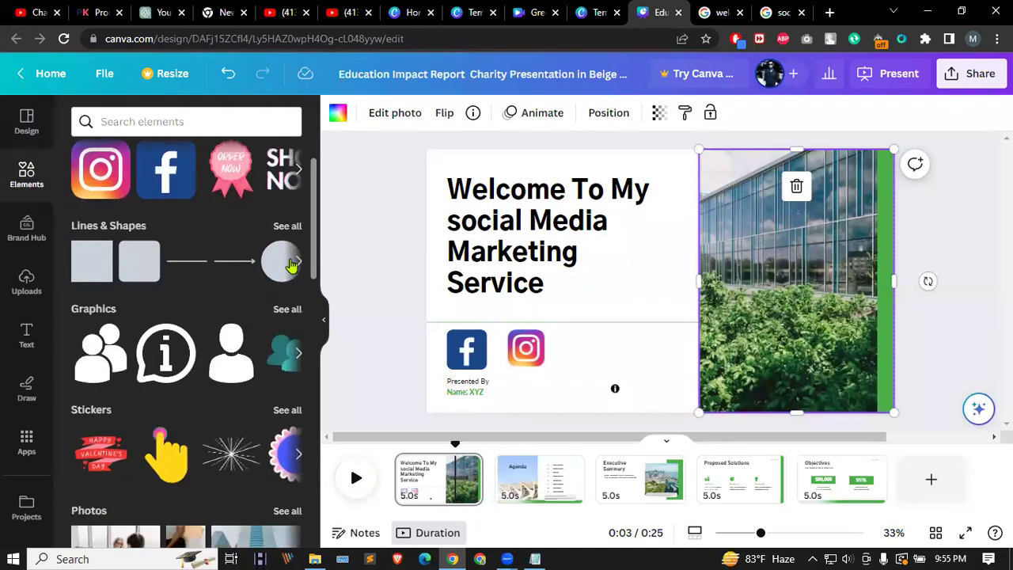
click(299, 261)
click(299, 353)
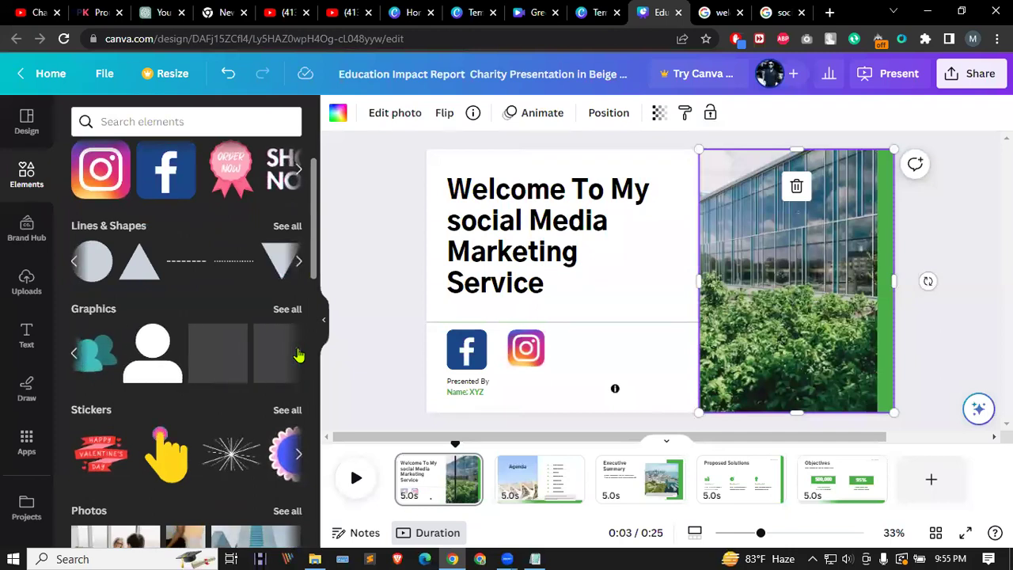
click(298, 454)
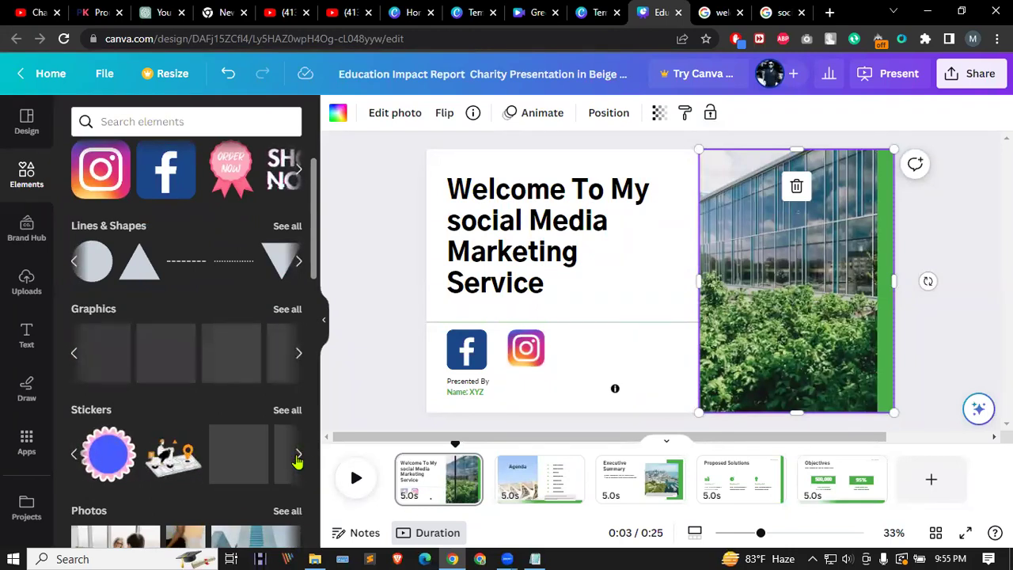
click(287, 410)
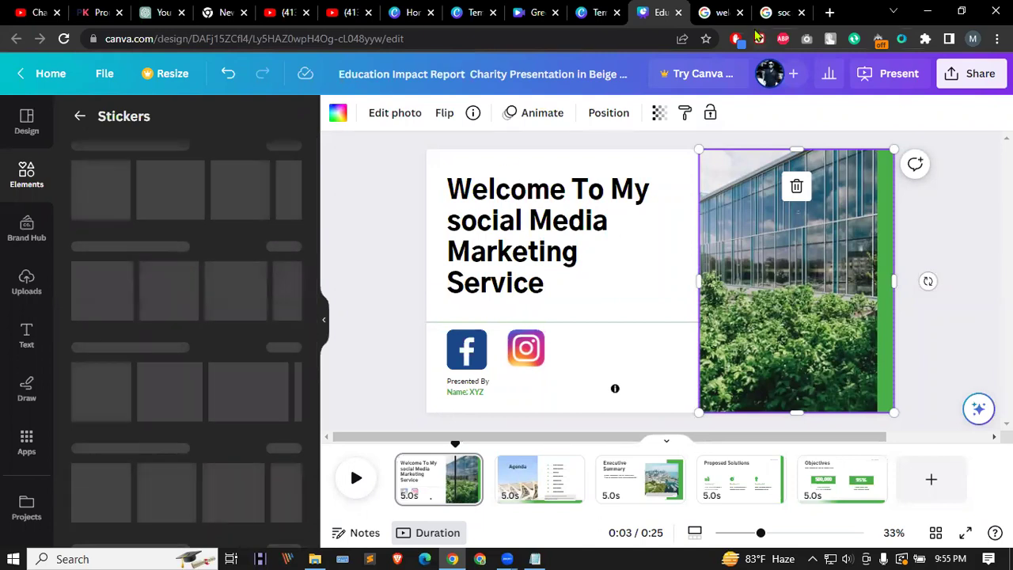
Step: Switch to the Google image results, open the Springboard illustration's source page in a separate tab, and return to the results
click(774, 12)
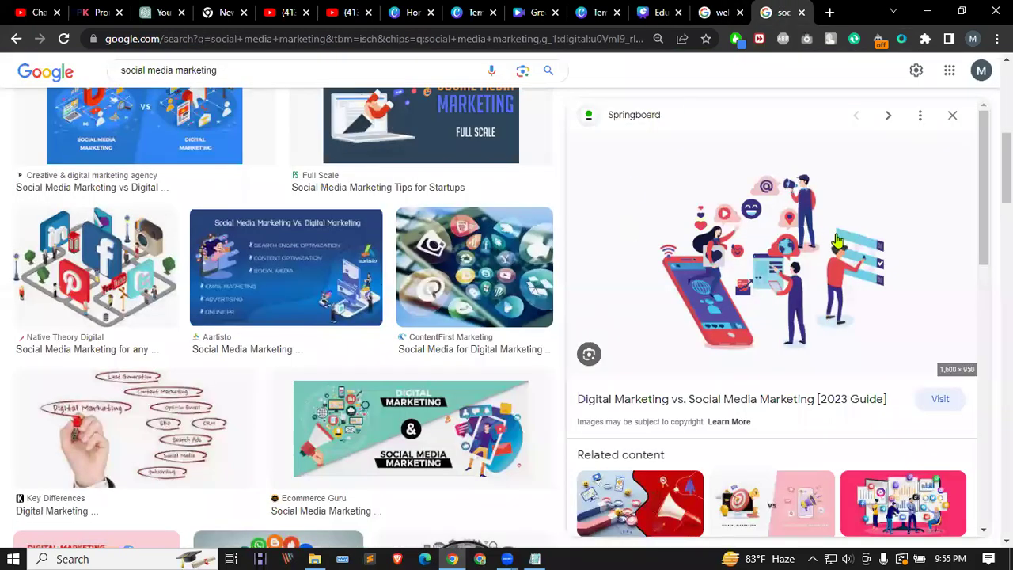
click(838, 241)
click(728, 12)
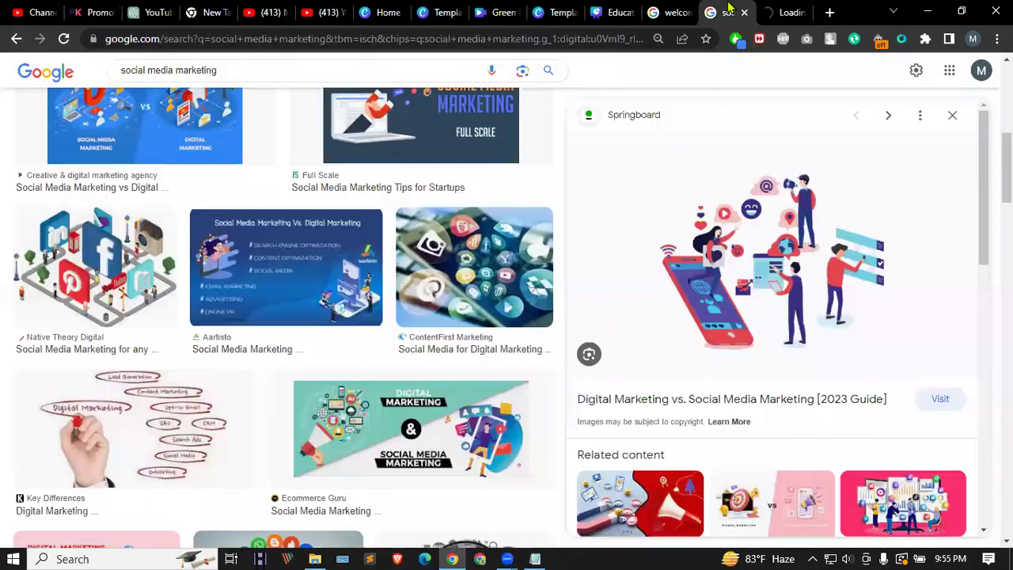
Step: Change the Google image search to the suggestion "social media marketing png"
scroll(315, 158, up, 5)
scroll(315, 65, up, 2)
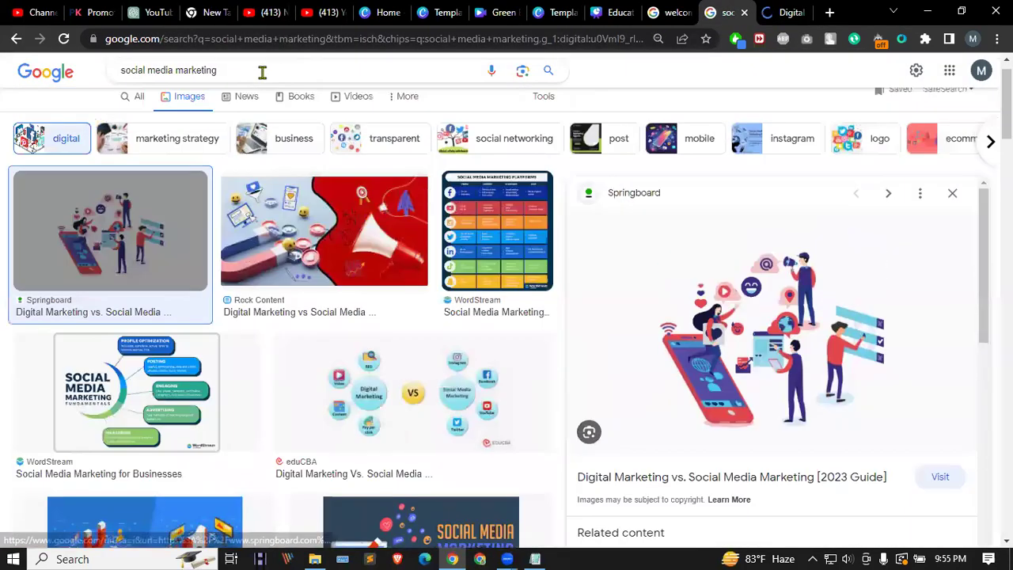
click(264, 70)
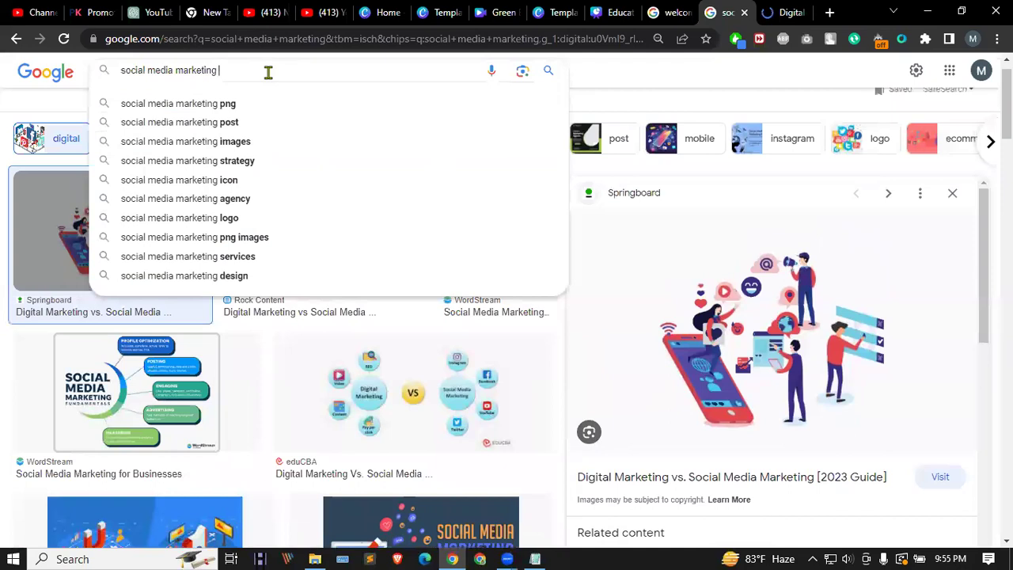
click(240, 106)
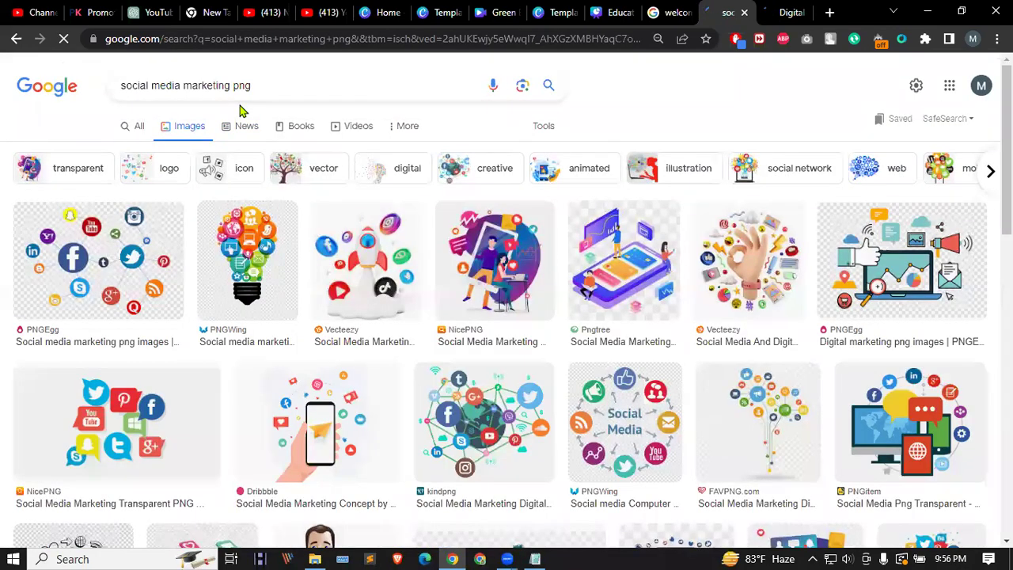
Step: Preview the NicePNG phone illustration, open its source page in a separate tab, and return to the image results
click(480, 261)
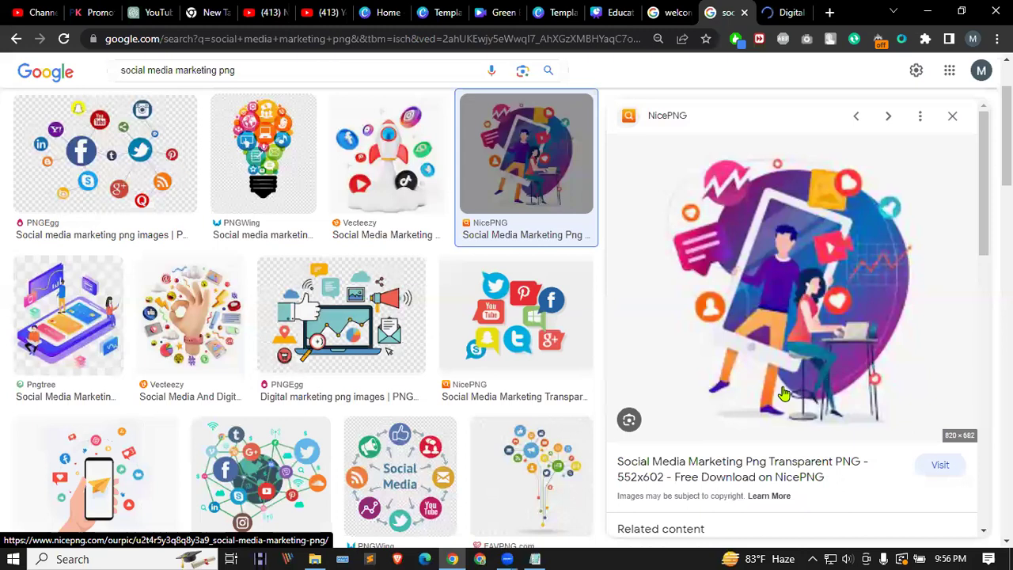
scroll(799, 335, down, 1)
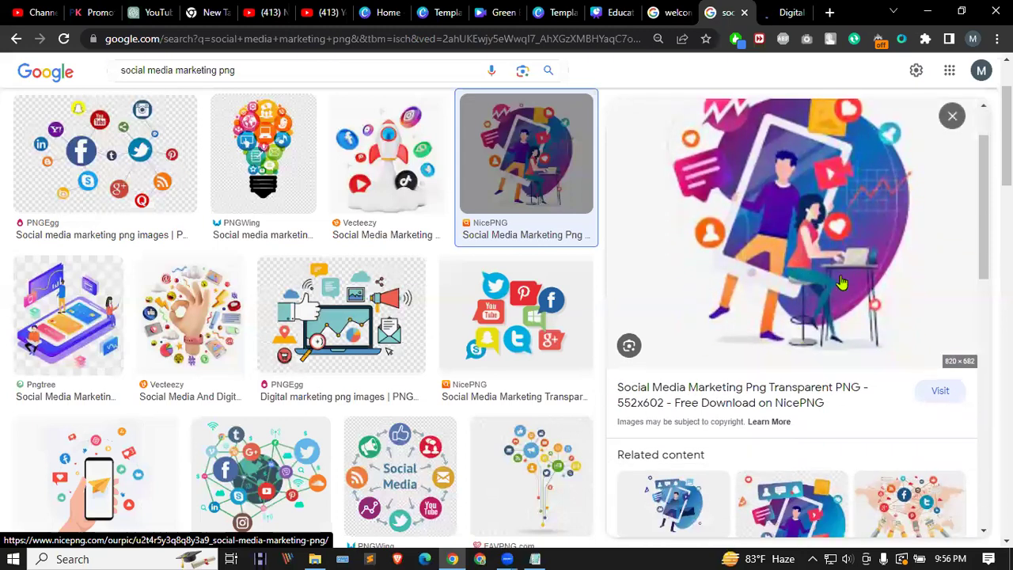
click(841, 282)
key(ctrl+shift+Tab)
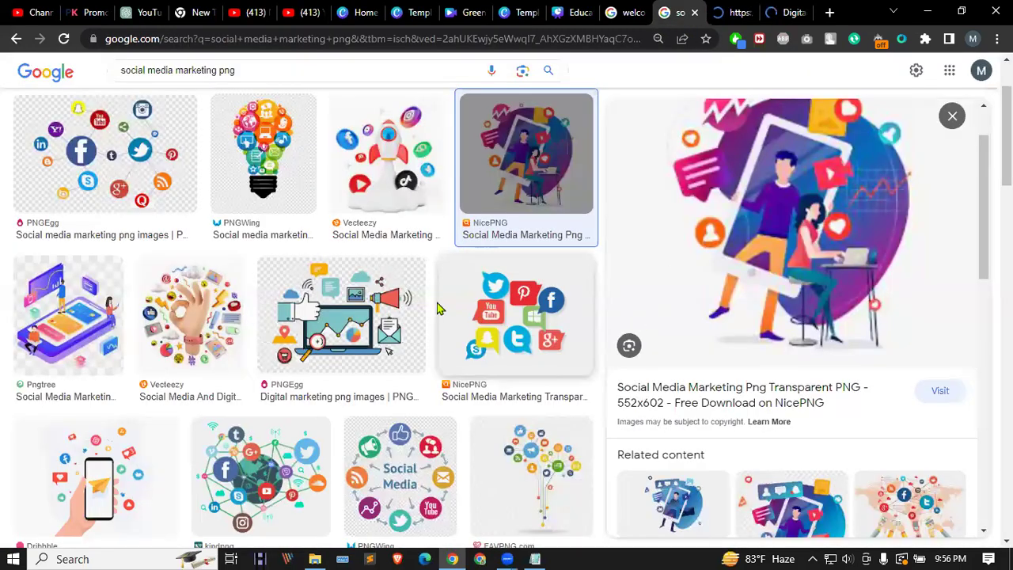
Step: Preview the Pngtree isometric phone illustration instead, check the NicePNG page, and return to the image results
click(953, 115)
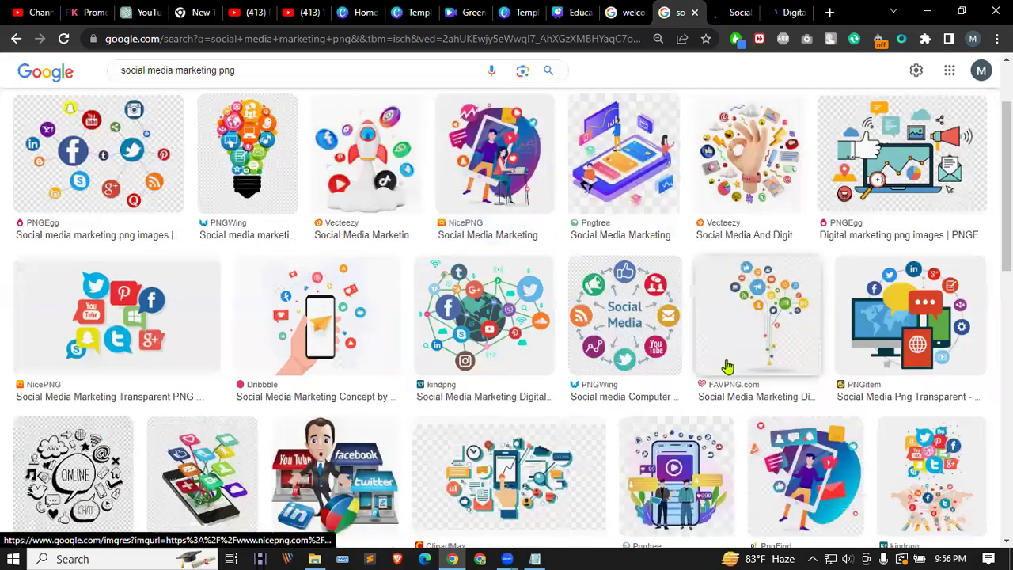
click(615, 149)
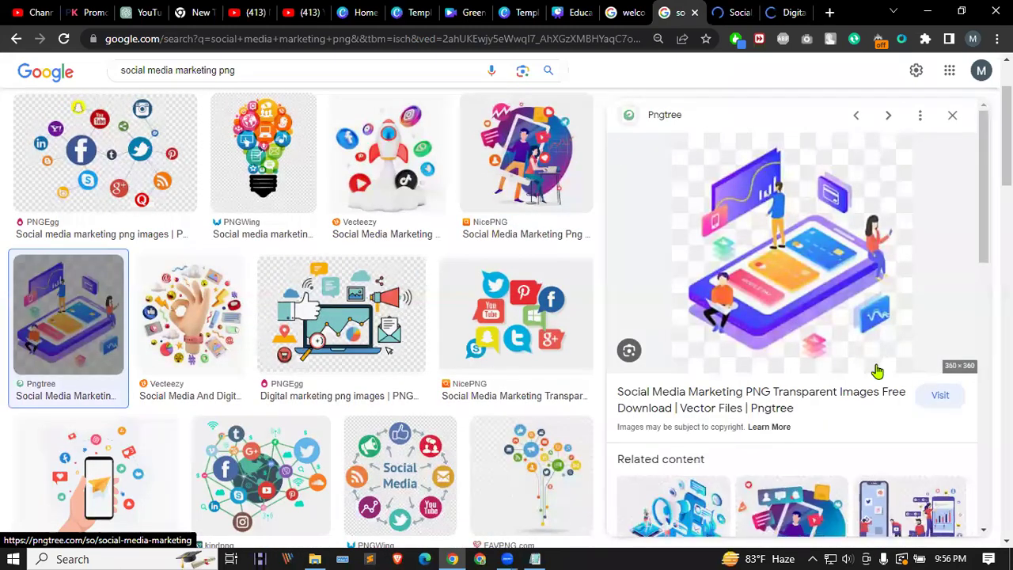
click(735, 10)
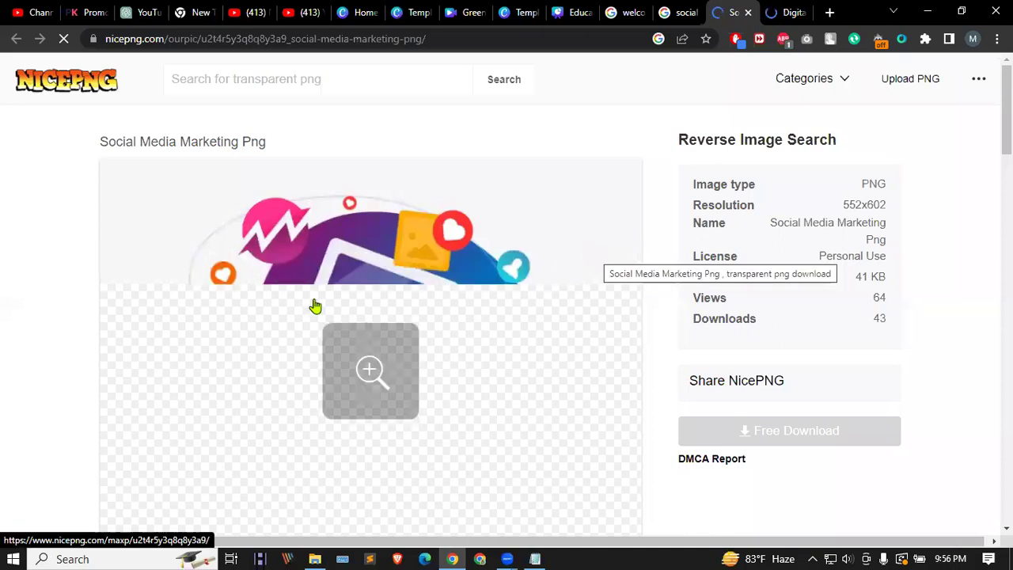
key(ctrl+shift+Tab)
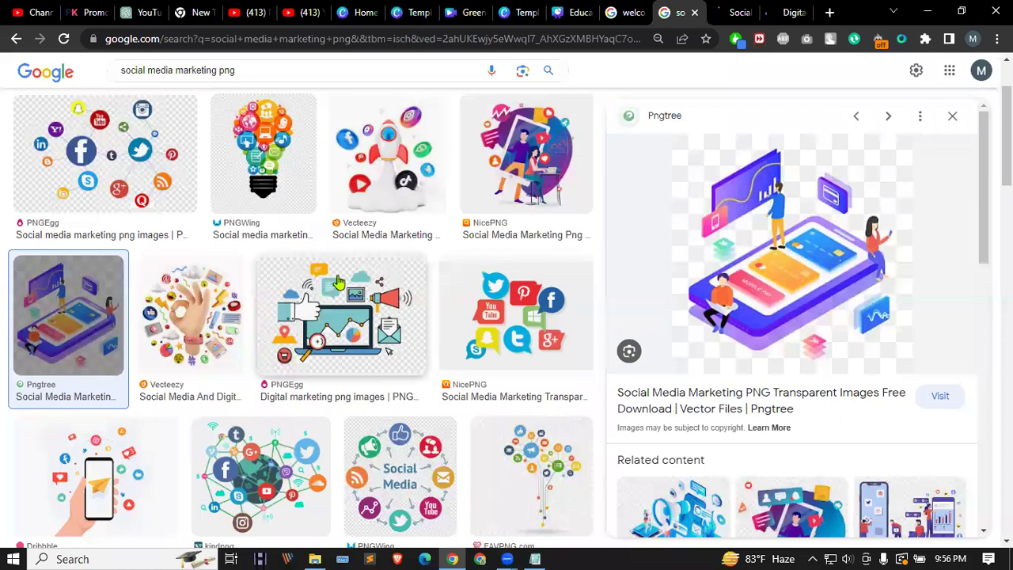
Step: Look through more PNG results, then open the Pngtree illustration's source page in a separate tab and show it
scroll(436, 247, down, 3)
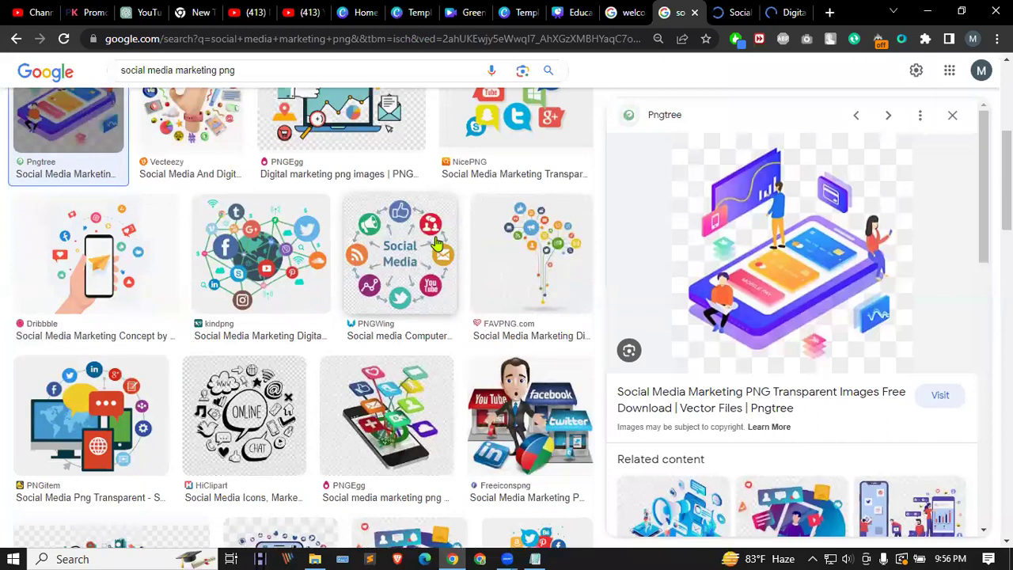
scroll(436, 245, down, 4)
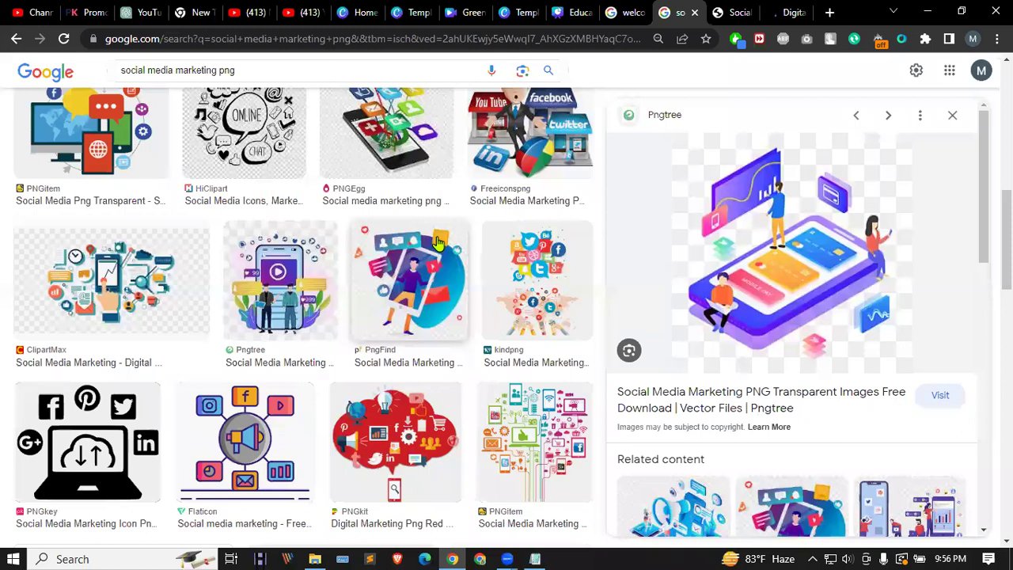
scroll(436, 242, up, 8)
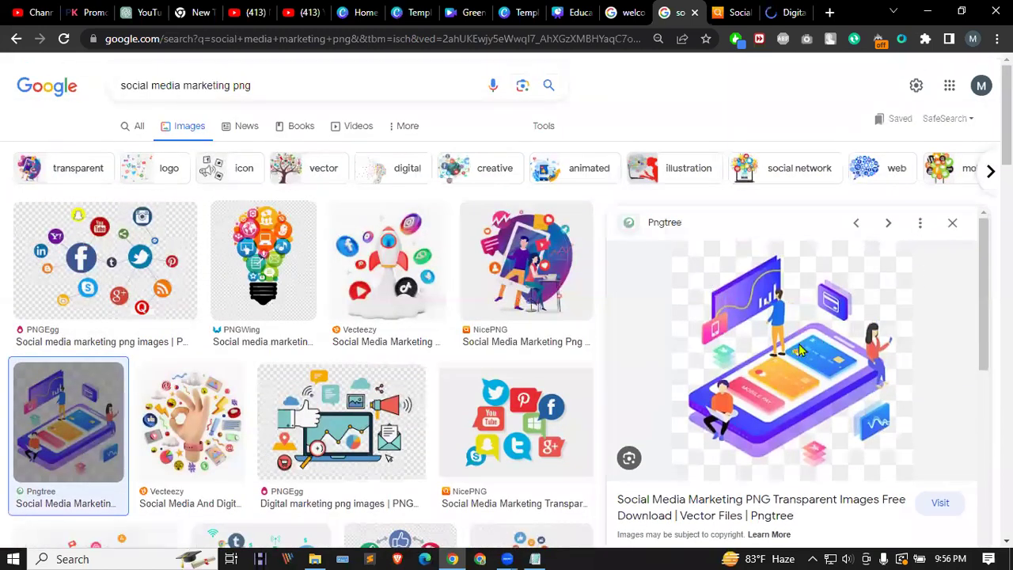
click(799, 350)
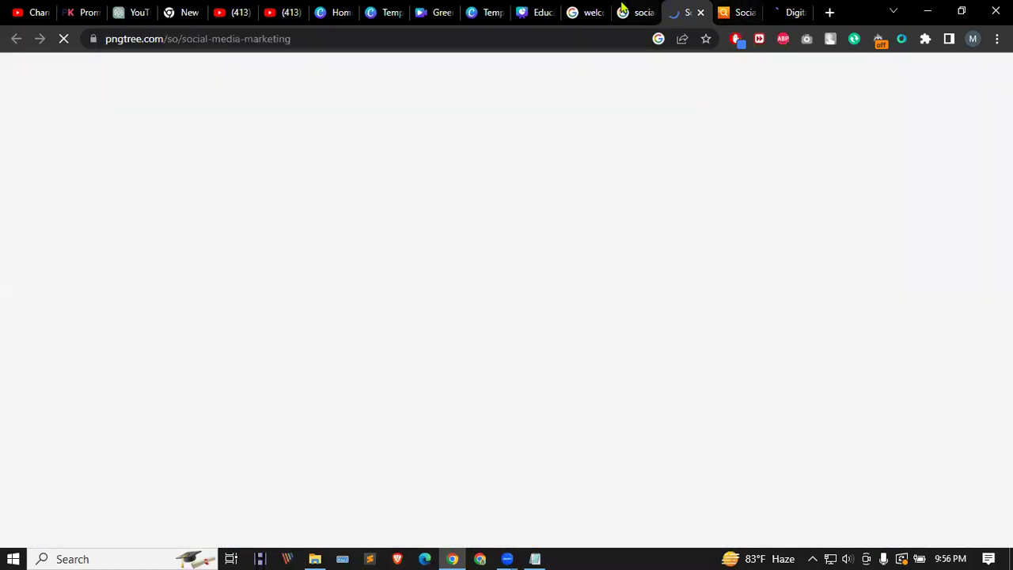
click(623, 11)
drag(606, 304, 523, 273)
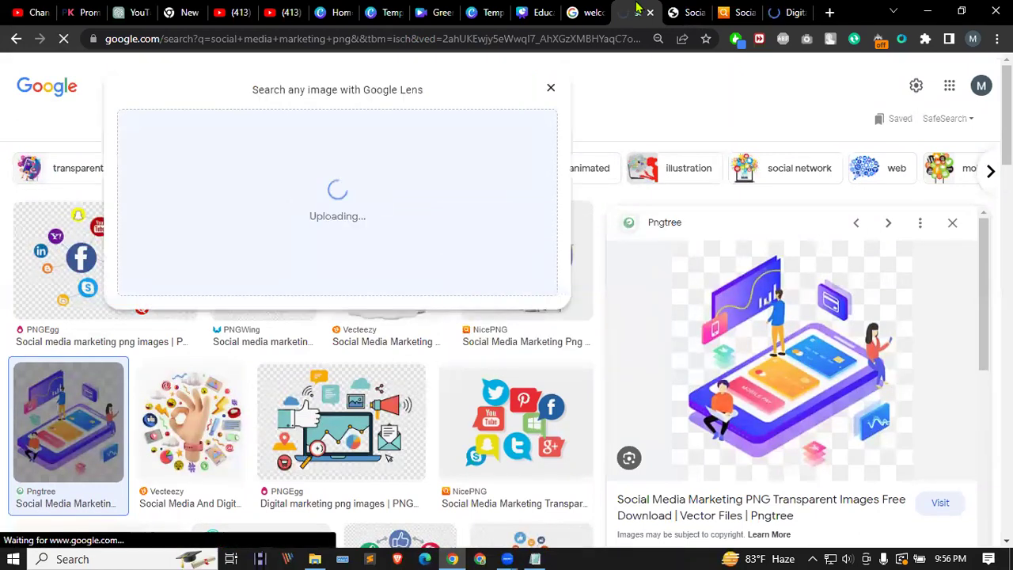
click(671, 11)
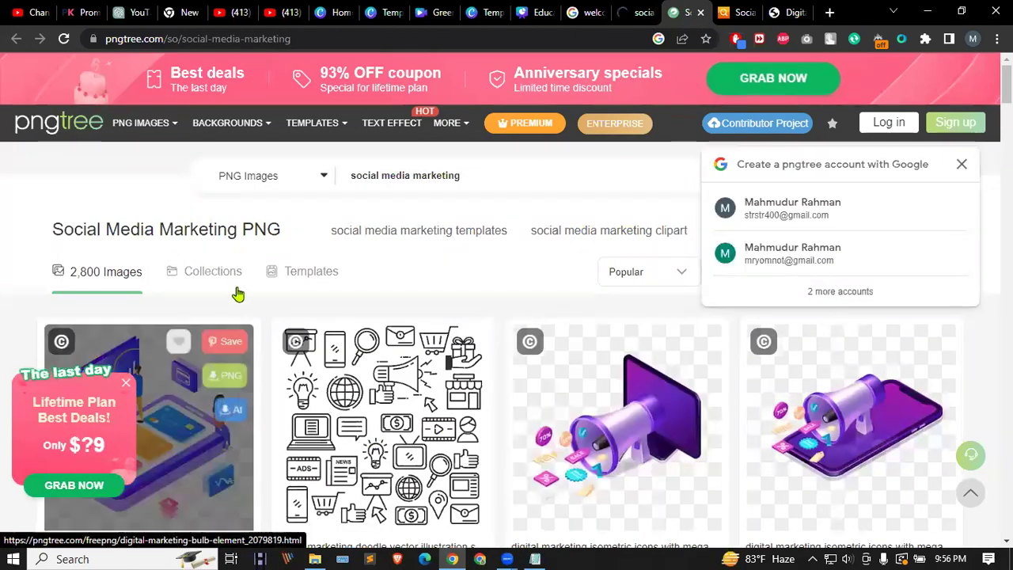
Step: Try to download the first Pngtree marketing illustration as a PNG and dismiss the sign-up dialog
scroll(219, 325, down, 1)
scroll(220, 325, down, 2)
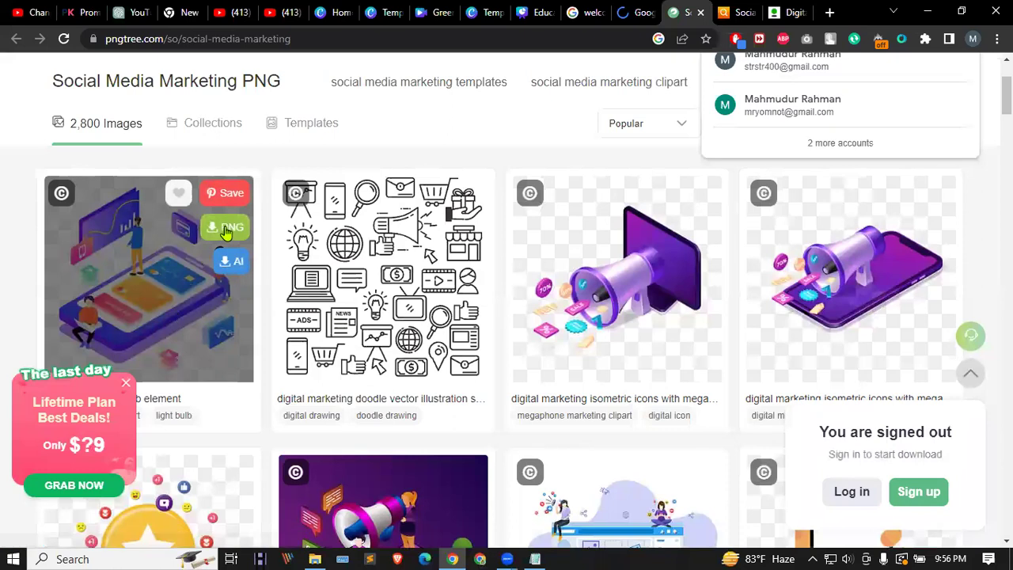
click(225, 233)
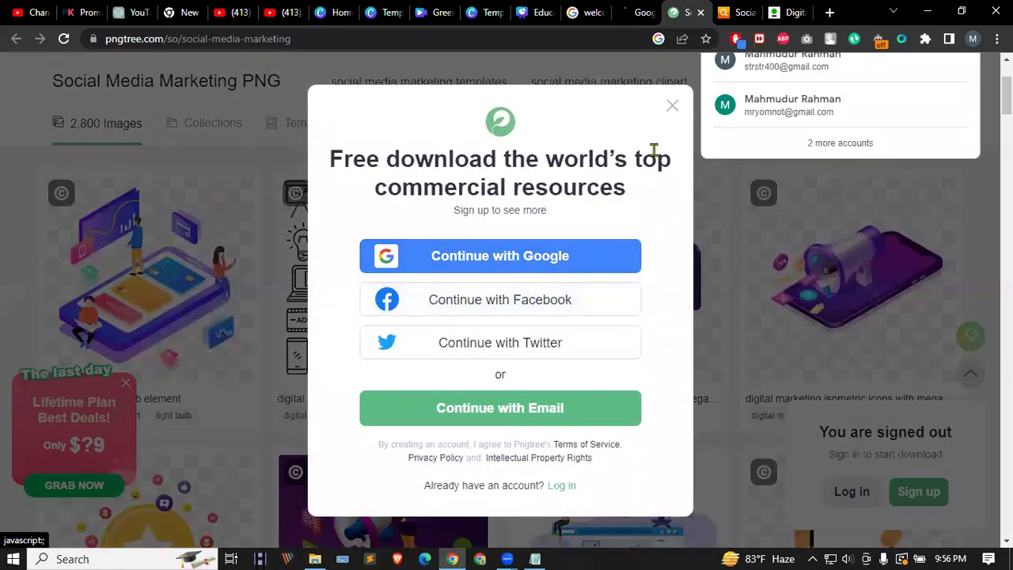
click(671, 106)
Step: Check the Springboard article, return to the NicePNG page, and open the phone illustration's download page
click(791, 12)
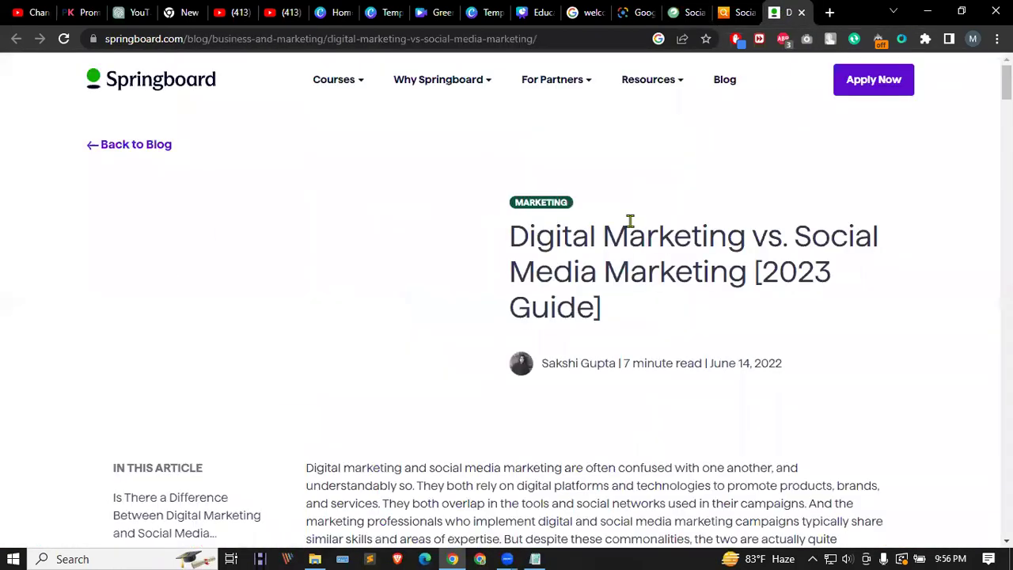
click(732, 12)
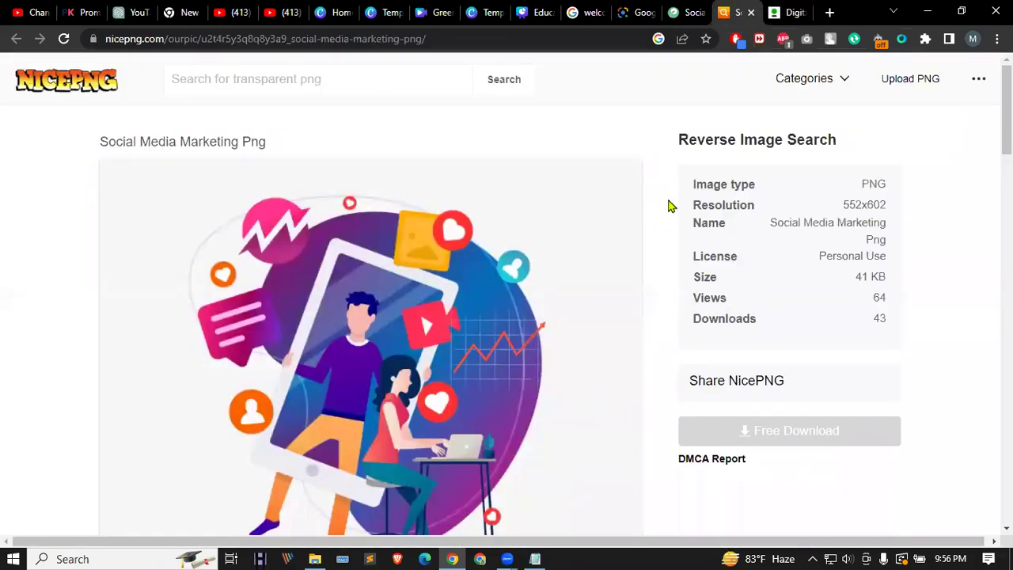
scroll(697, 316, down, 1)
click(369, 293)
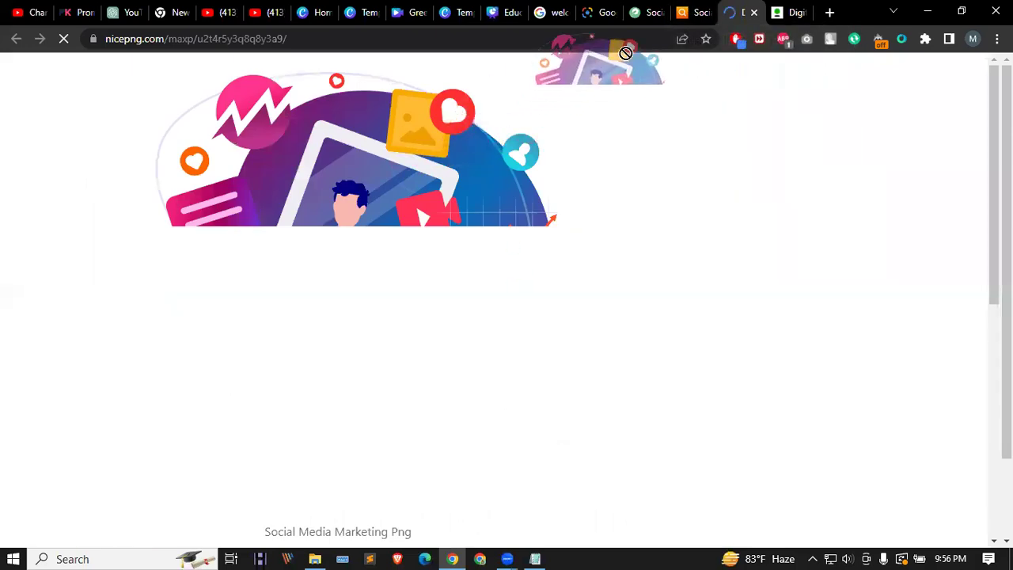
Step: Save the full-size NicePNG phone illustration to the desktop
drag(311, 256, 375, 223)
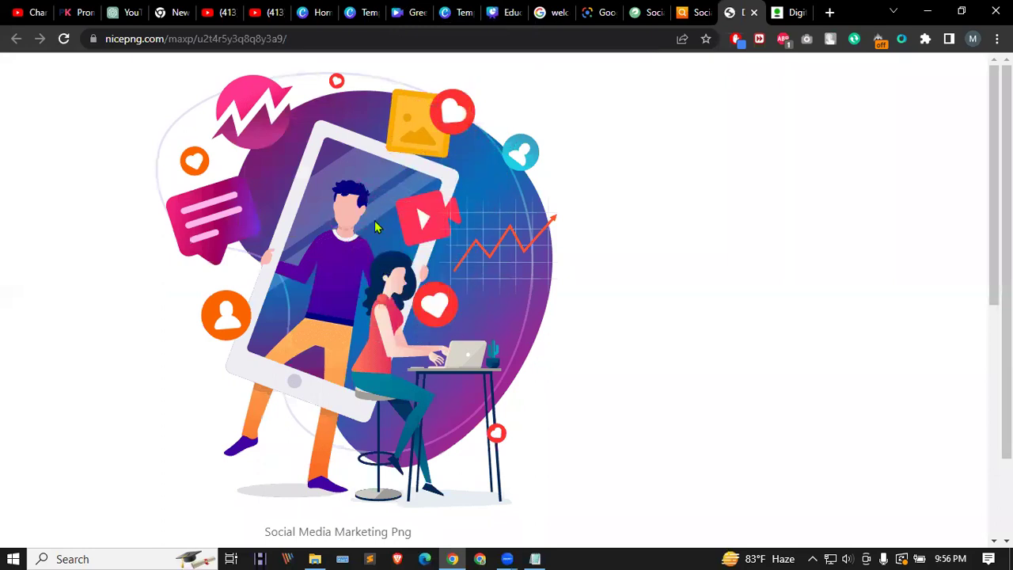
scroll(380, 233, down, 6)
scroll(383, 234, up, 6)
scroll(385, 236, down, 3)
drag(403, 136, 506, 436)
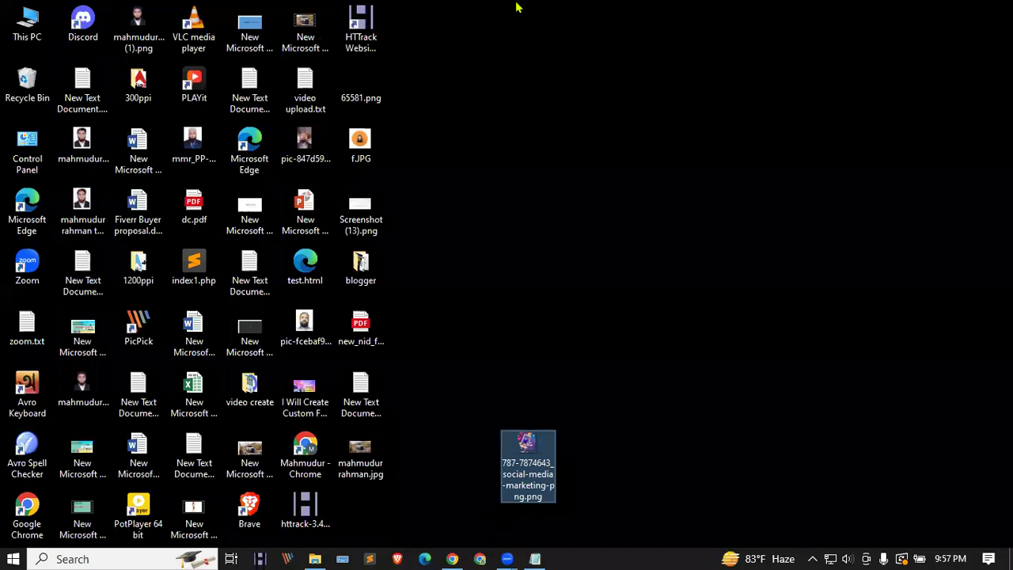
key(alt+Tab)
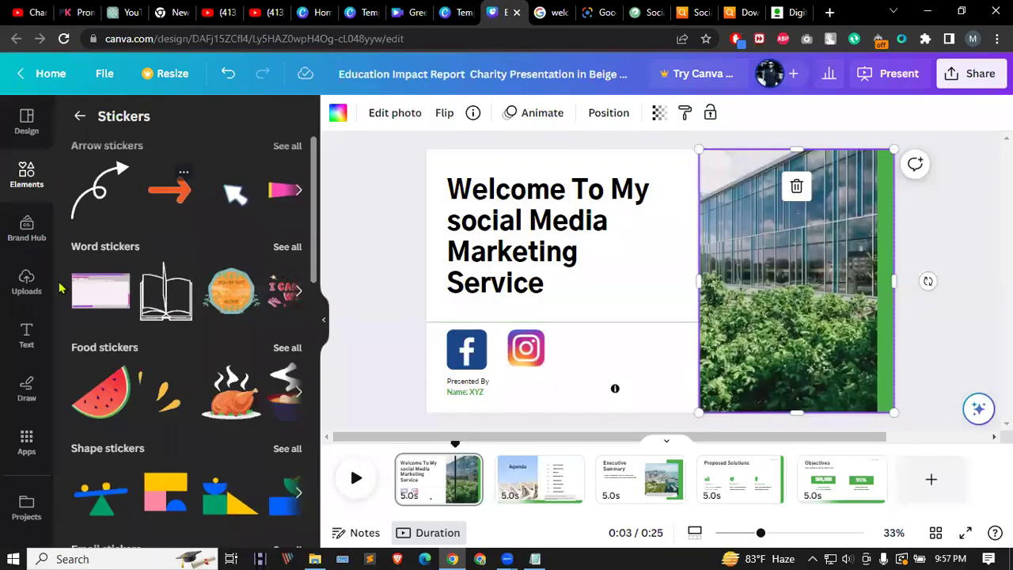
click(26, 173)
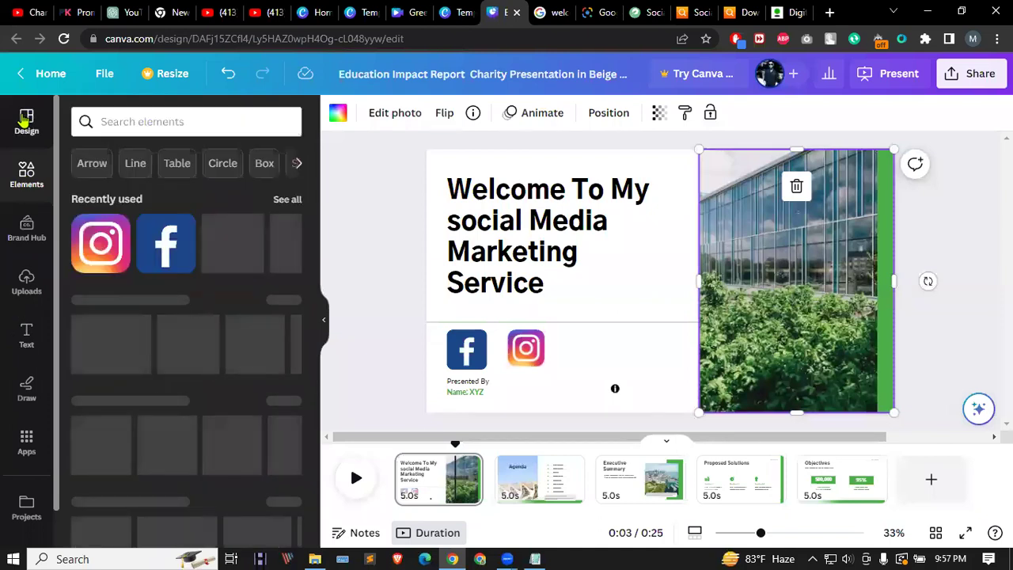
click(24, 286)
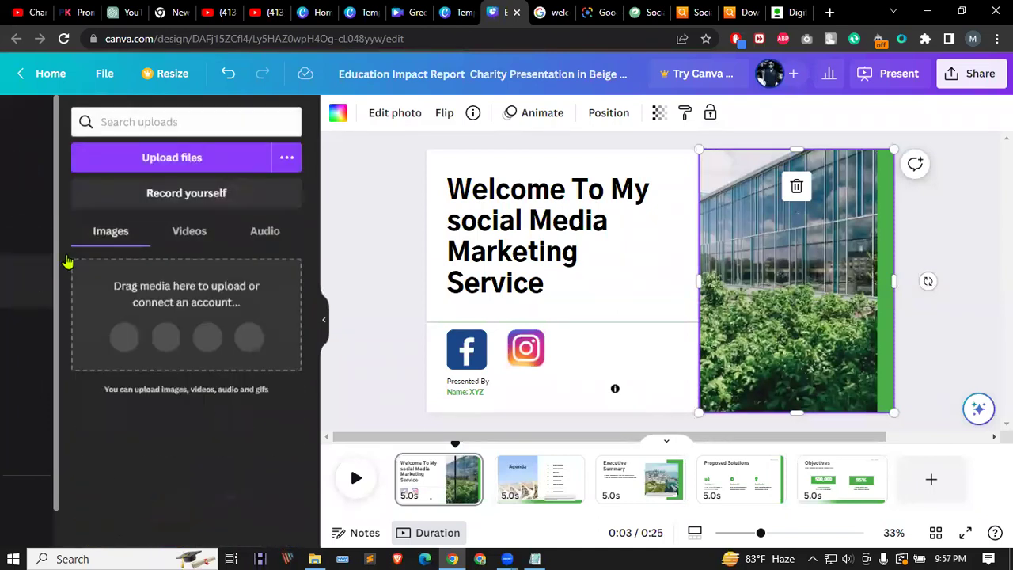
click(169, 159)
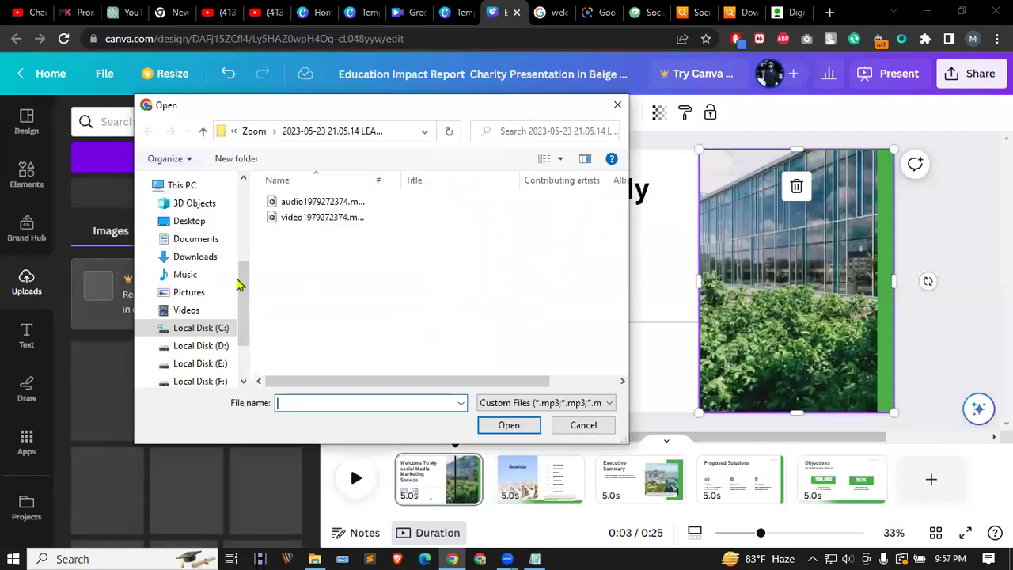
click(190, 223)
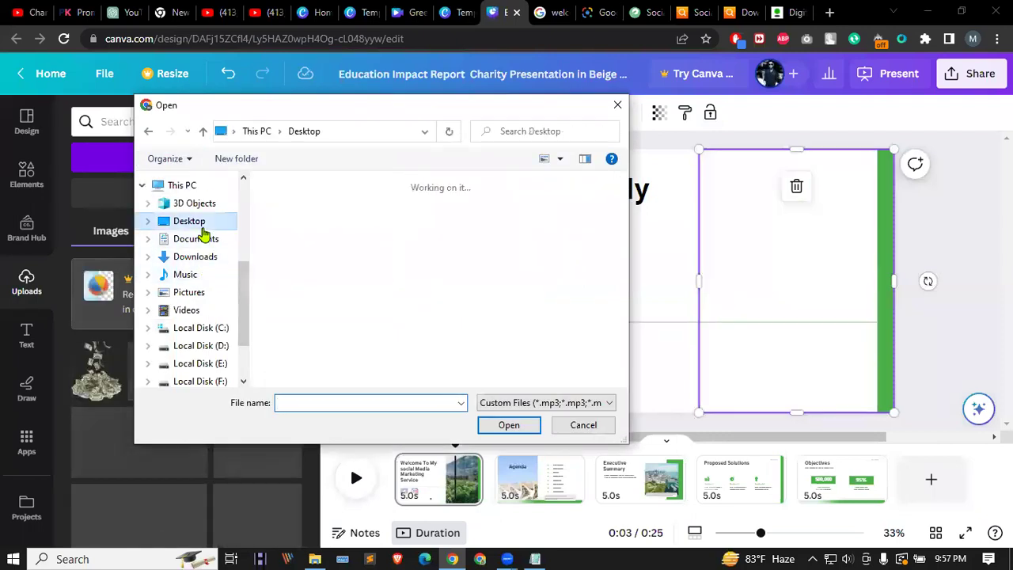
click(286, 316)
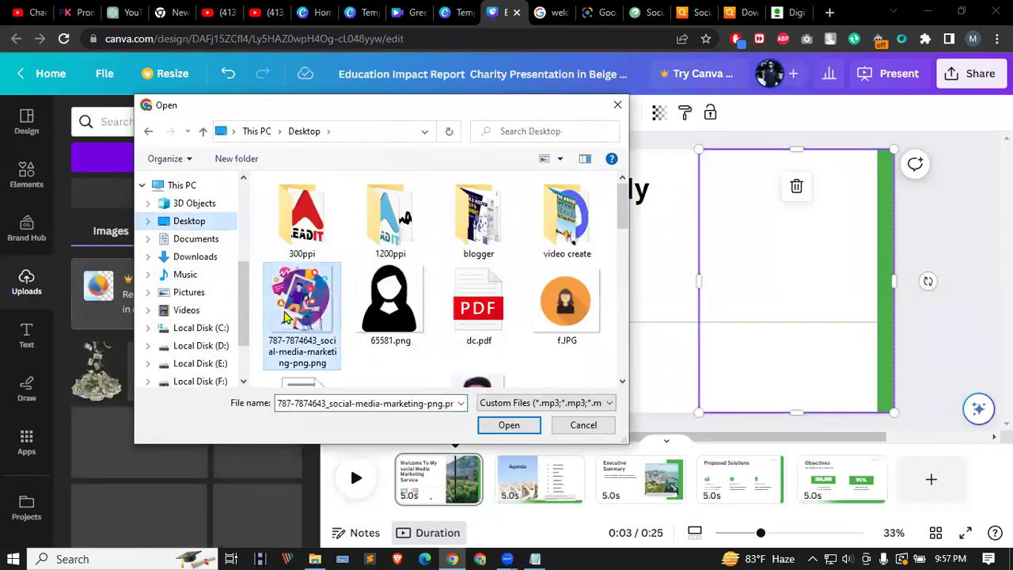
click(516, 425)
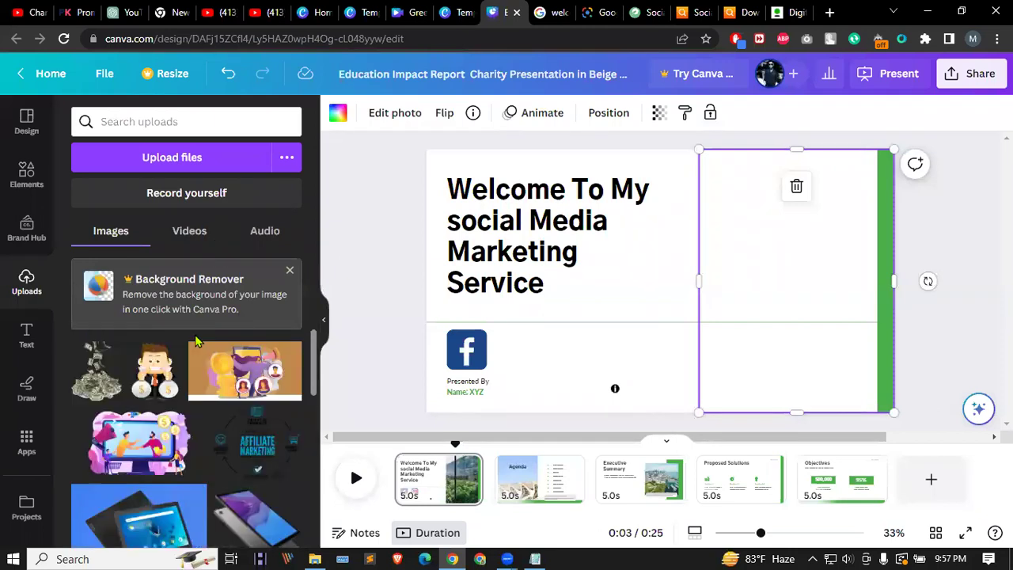
Step: Retry uploading the social media marketing PNG from the desktop
click(190, 158)
click(336, 339)
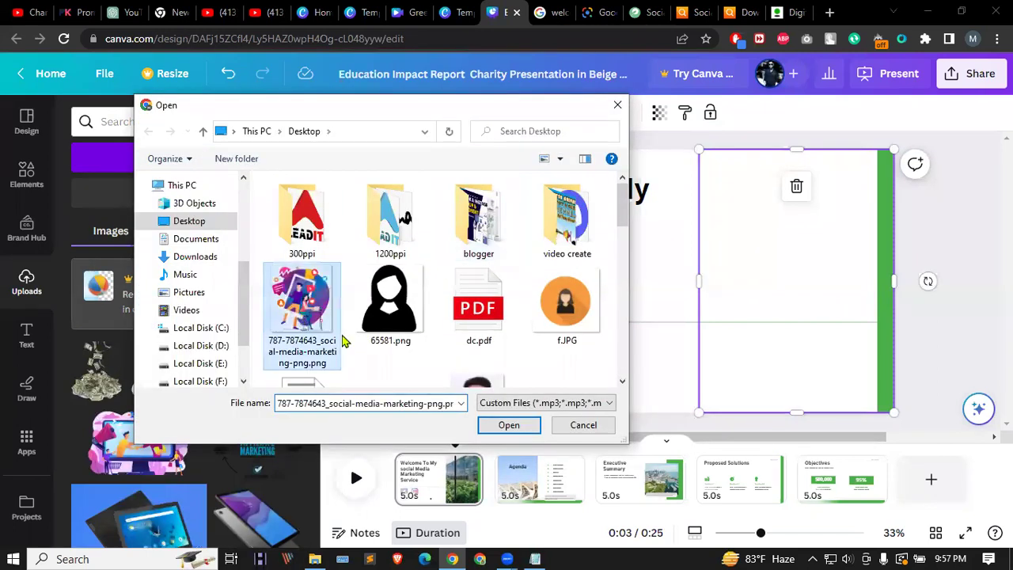
click(501, 427)
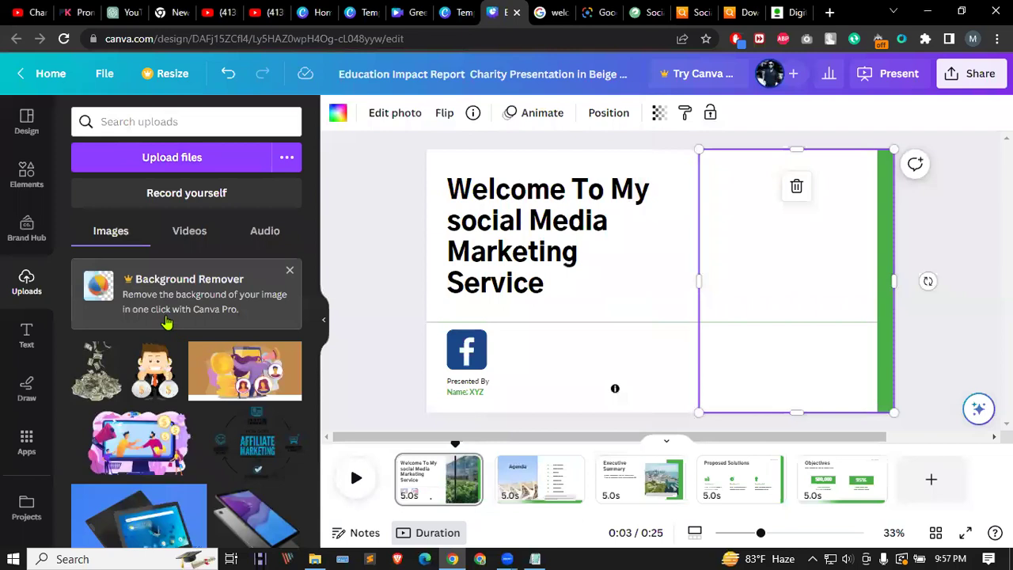
click(569, 307)
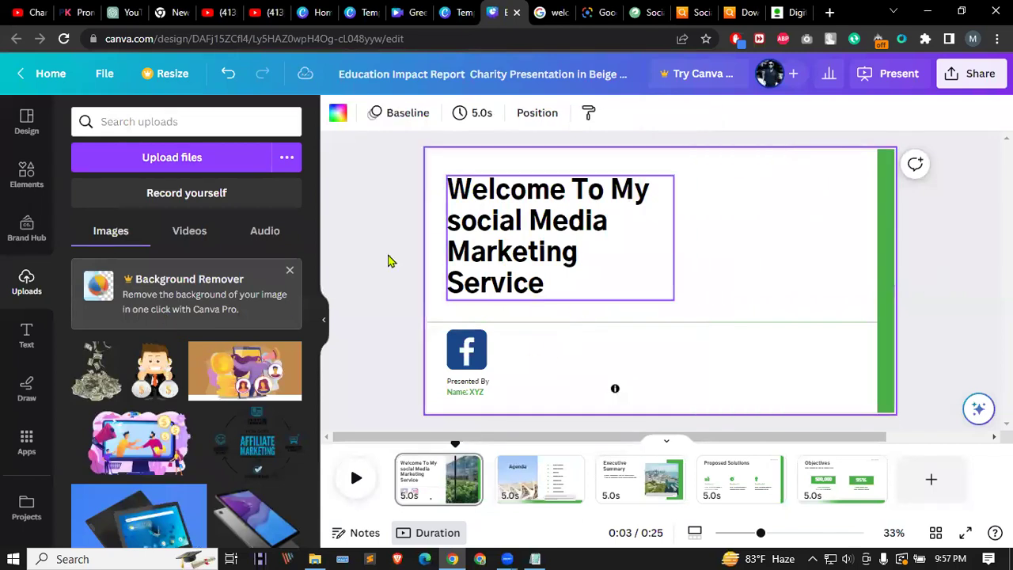
click(387, 204)
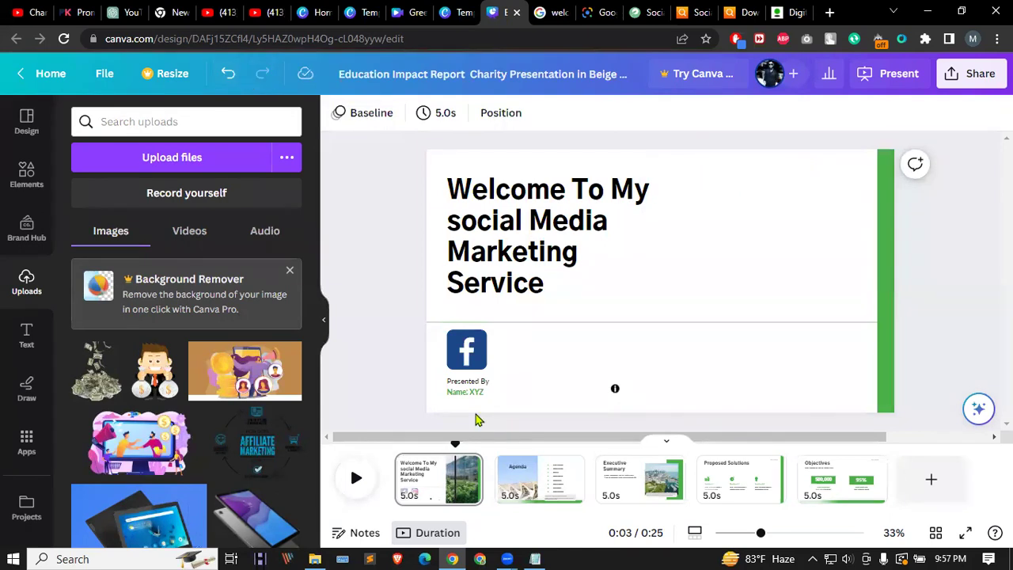
click(430, 480)
click(564, 326)
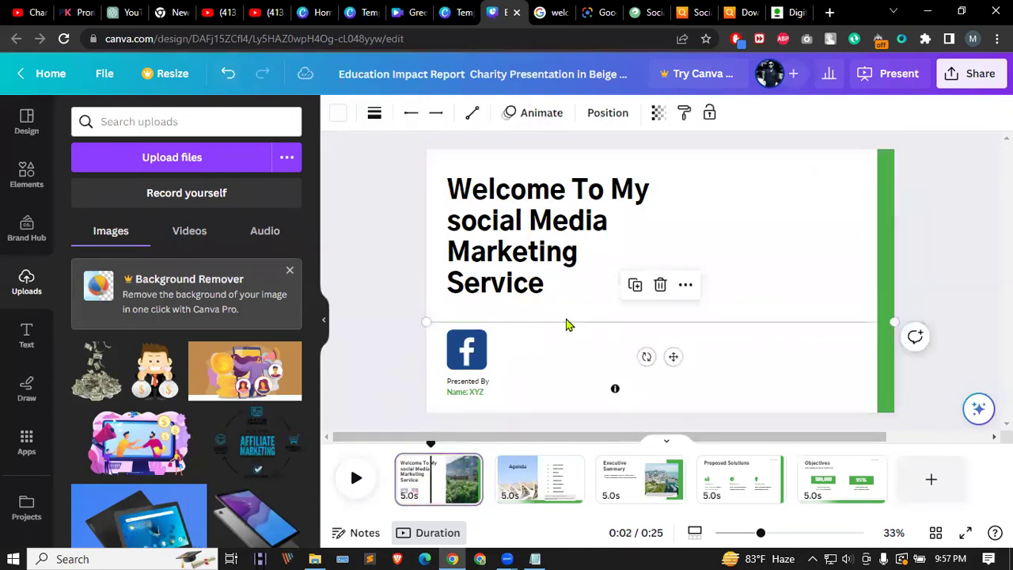
click(823, 240)
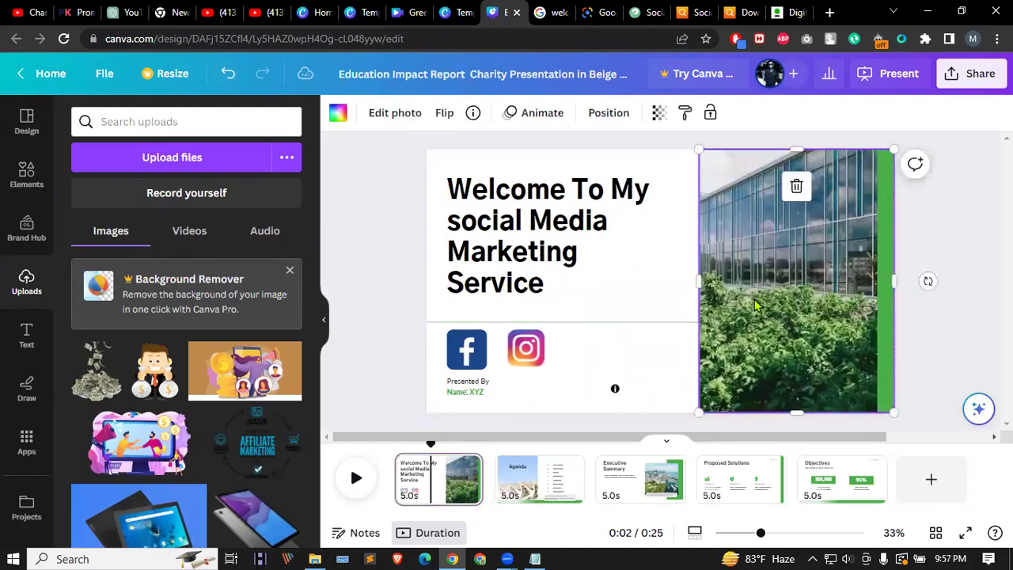
click(612, 343)
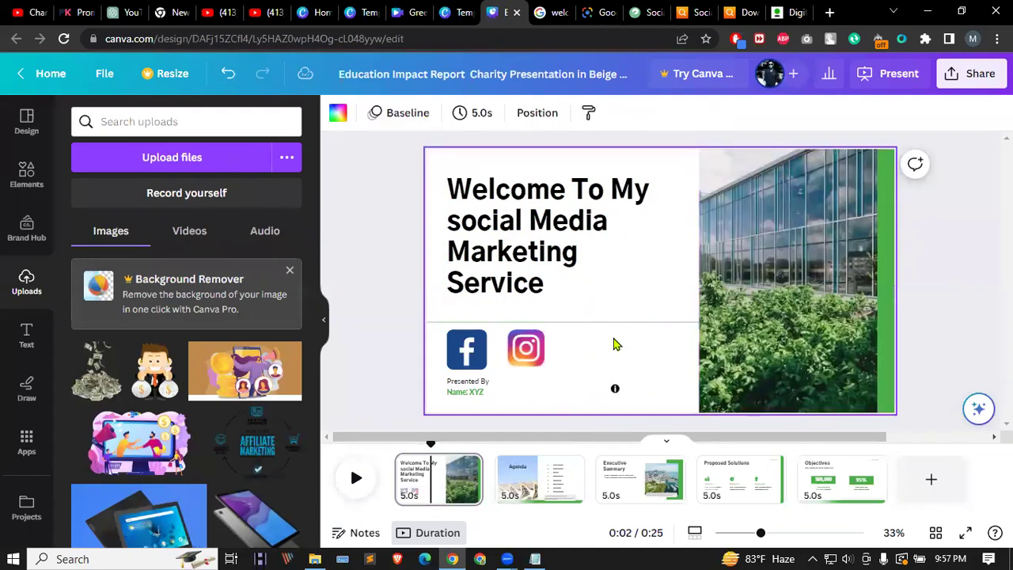
click(543, 253)
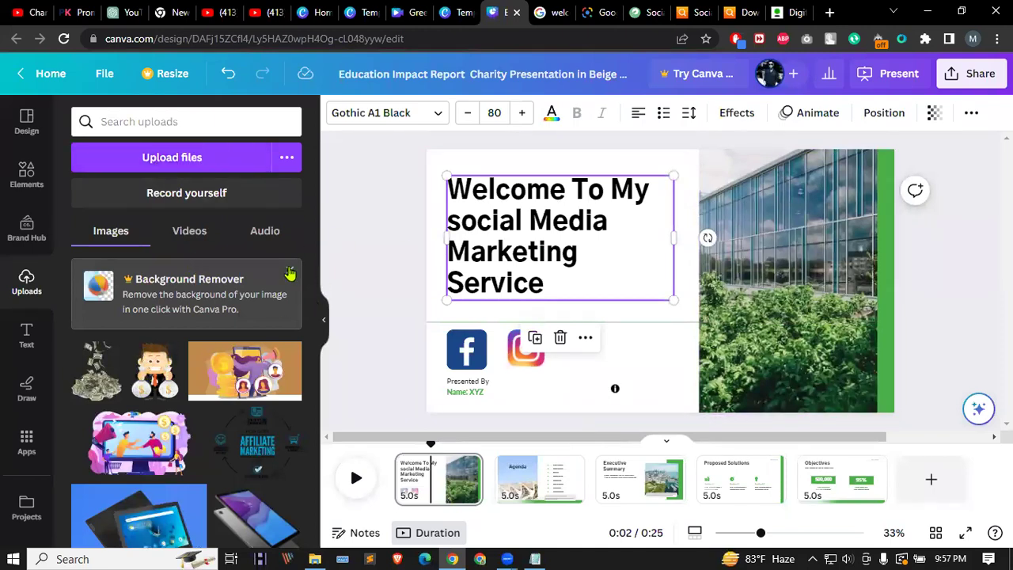
Step: Look through the uploaded images, videos and audio for the new illustration and dismiss the upload error
scroll(174, 317, down, 1)
scroll(174, 316, down, 5)
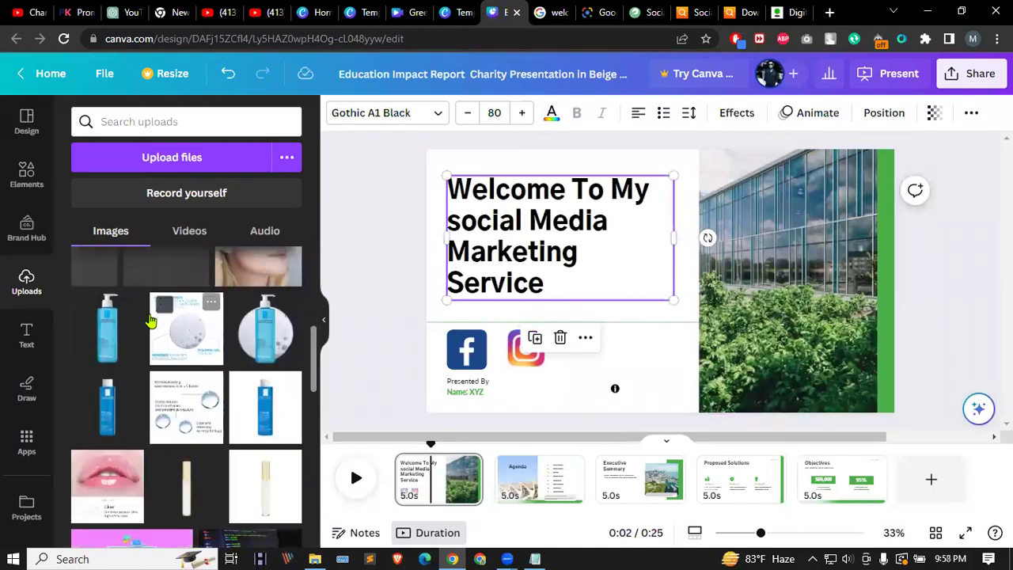
scroll(173, 383, up, 5)
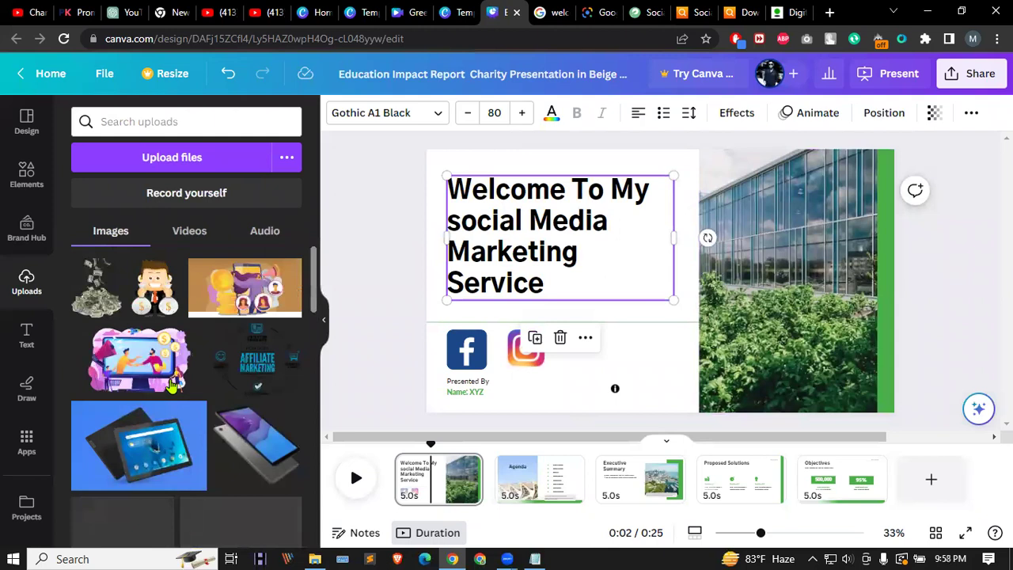
click(192, 232)
click(255, 231)
click(119, 231)
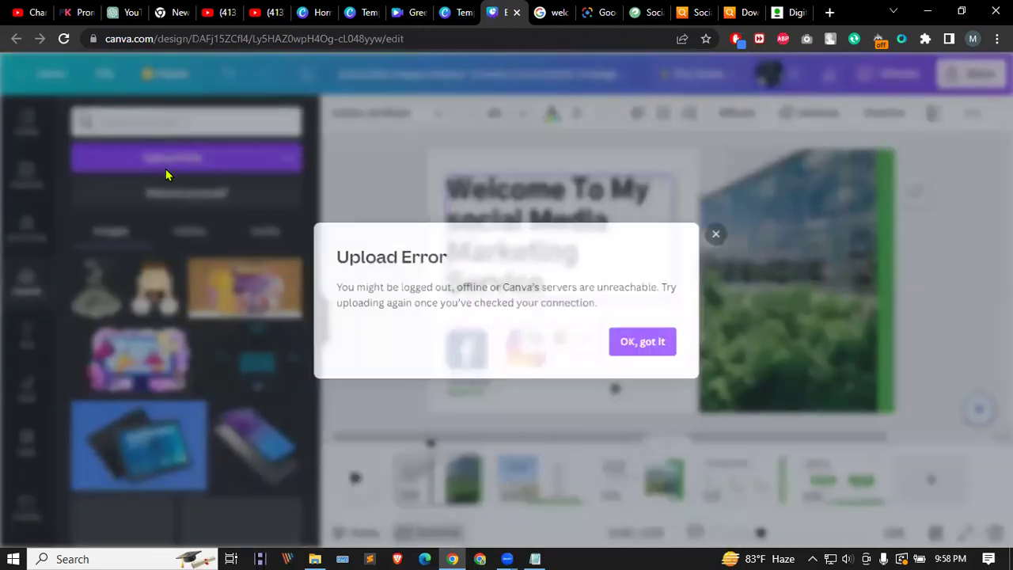
click(663, 346)
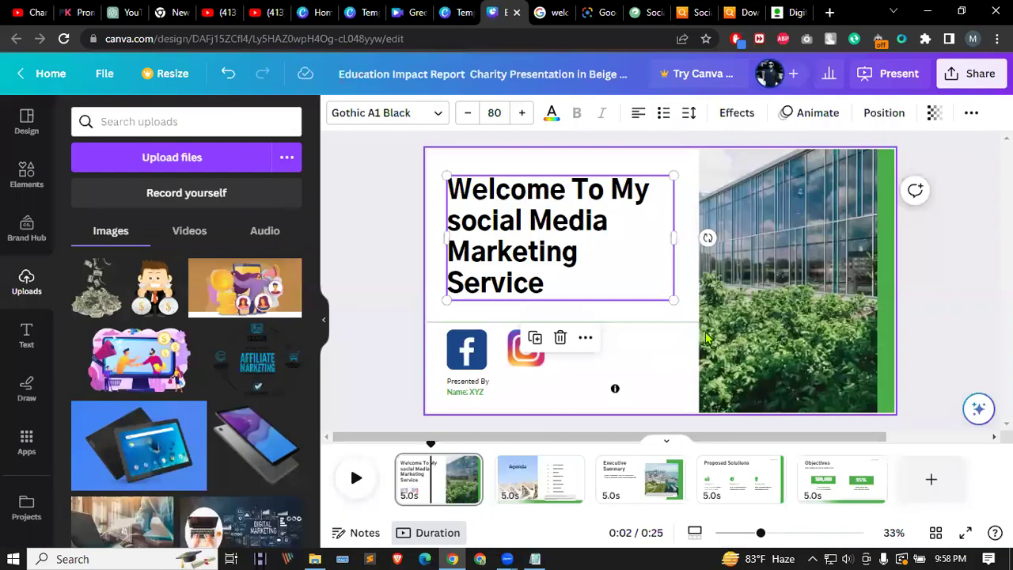
Step: Try once more to upload the saved marketing PNG and look for it among the uploaded images
click(178, 159)
click(327, 312)
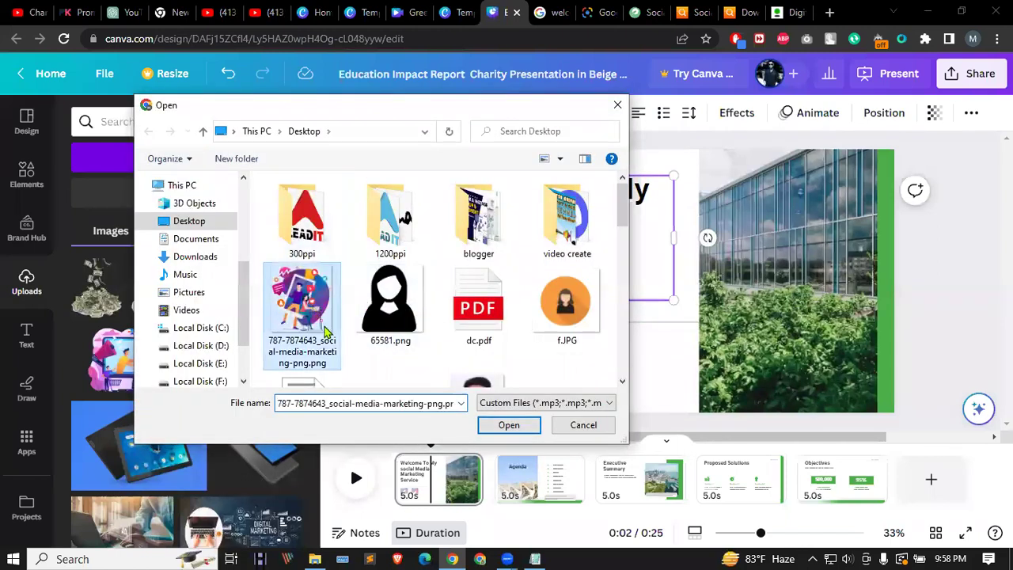
click(508, 425)
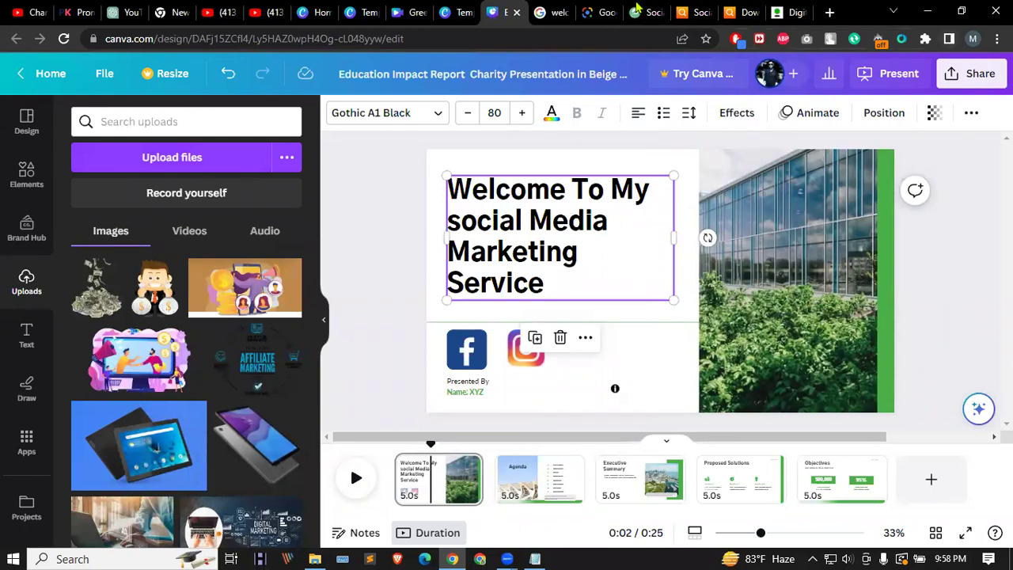
scroll(145, 339, down, 1)
scroll(145, 339, down, 10)
scroll(146, 336, up, 10)
click(64, 39)
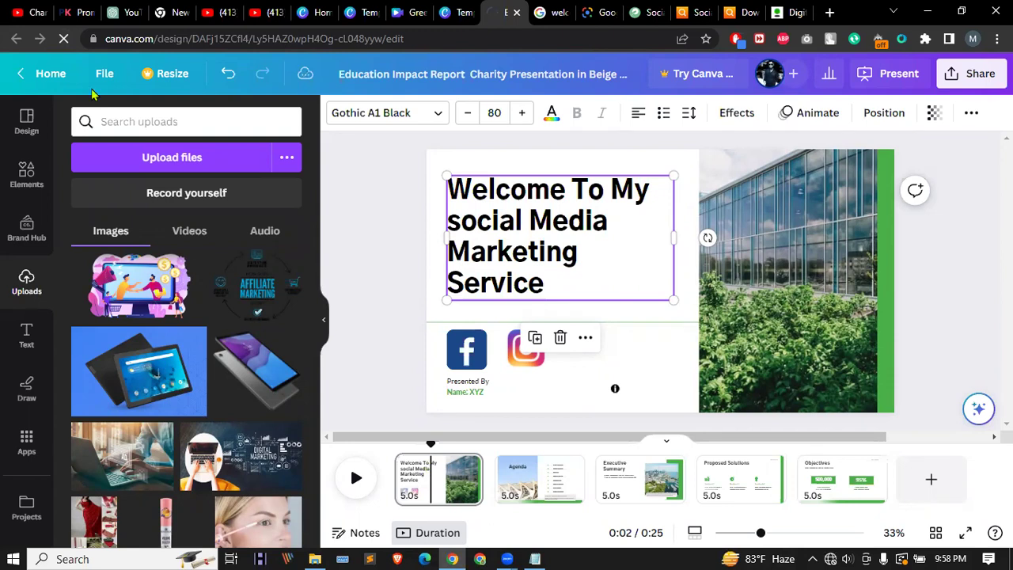
click(66, 38)
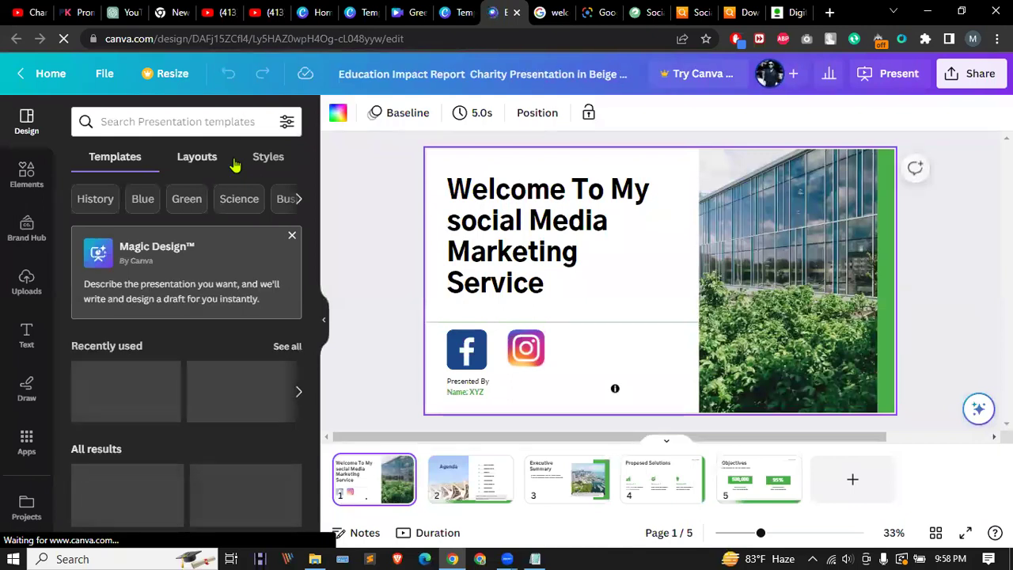
click(292, 235)
click(25, 286)
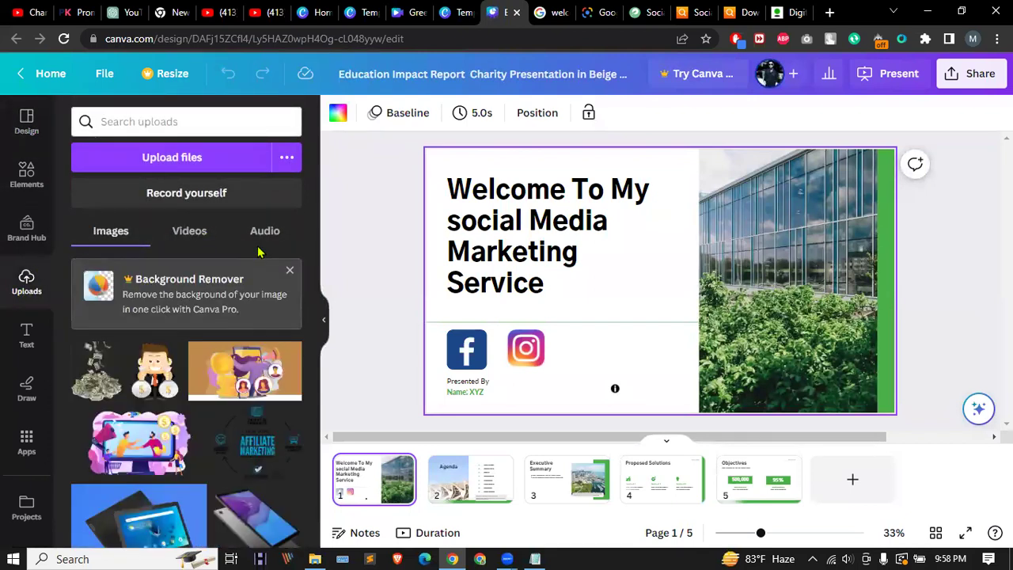
click(202, 158)
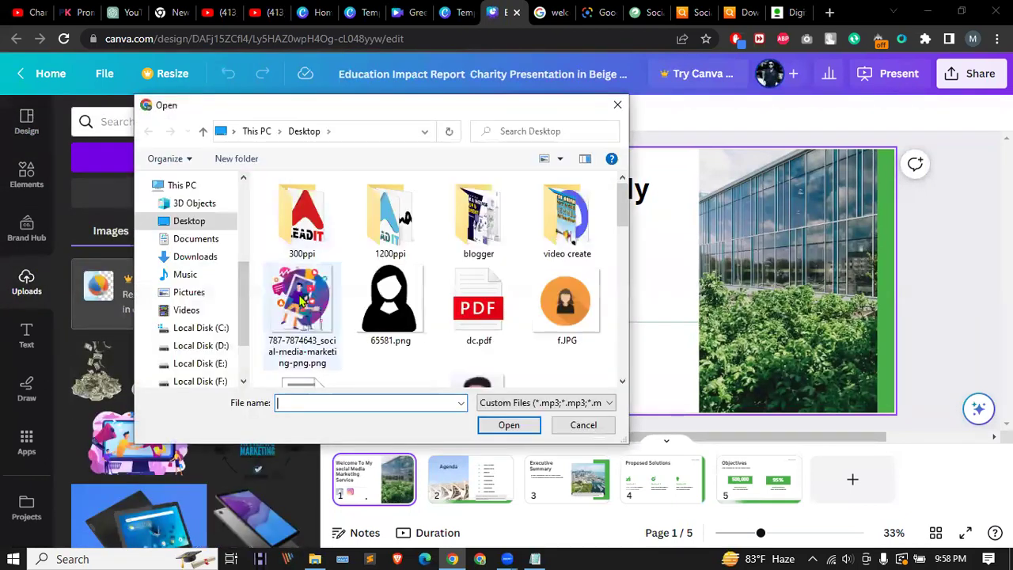
click(301, 308)
click(508, 425)
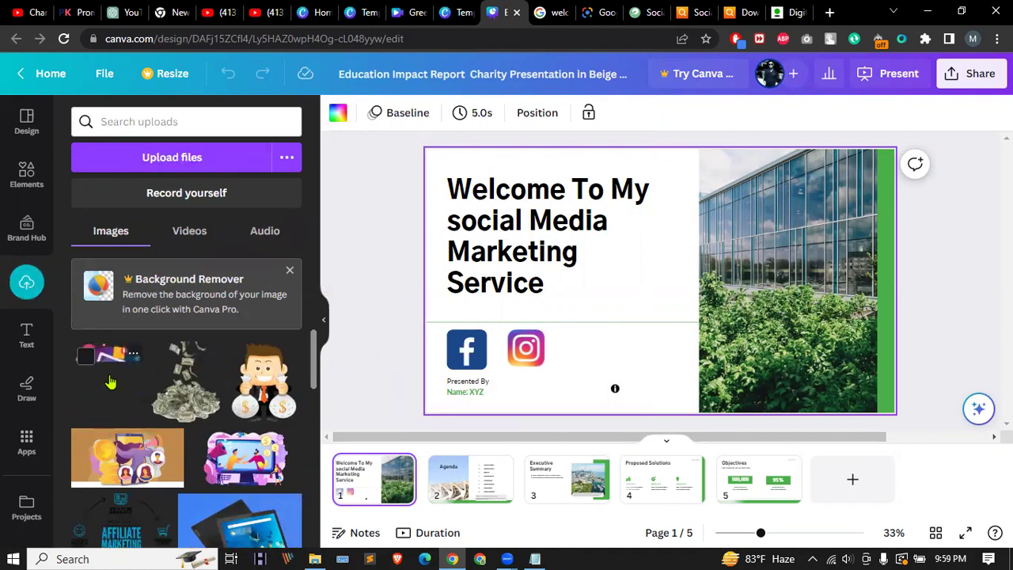
Step: Replace the building photo on the cover page with the uploaded phone illustration
click(117, 378)
drag(641, 261, 765, 293)
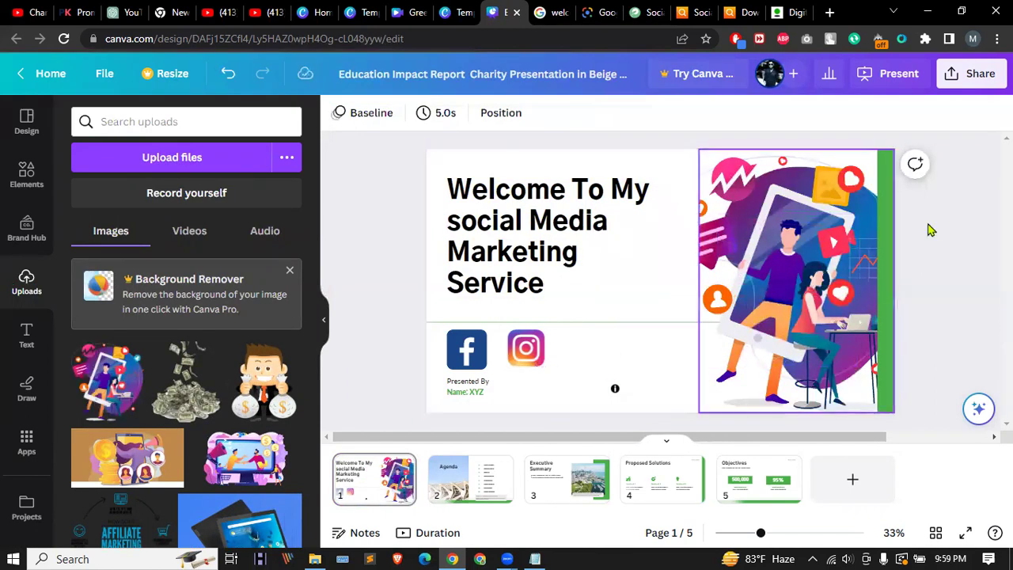
Step: Recolour the green bar at the cover illustration's edge with the blue #0F68B6 sampled from the illustration
click(885, 216)
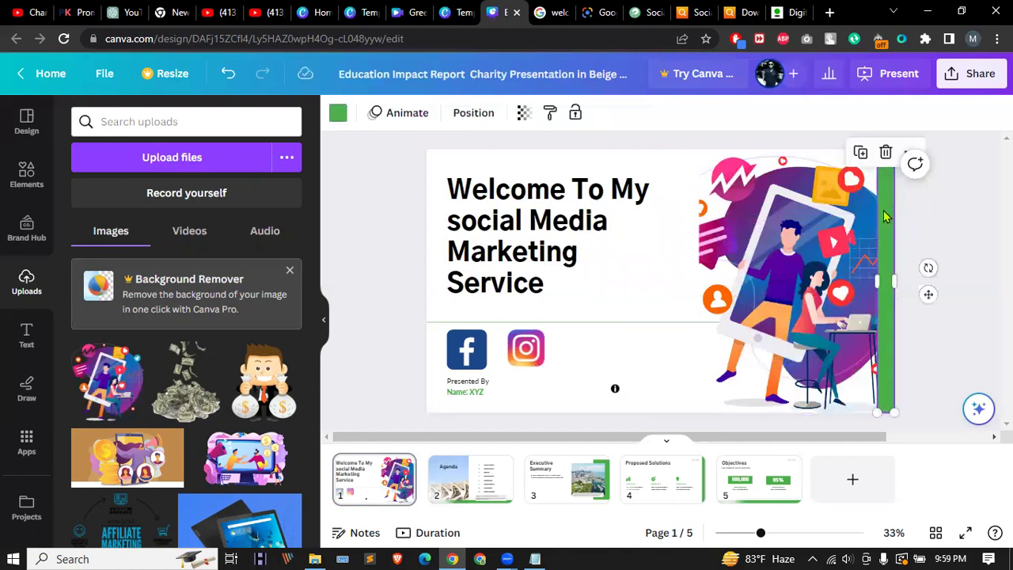
click(338, 113)
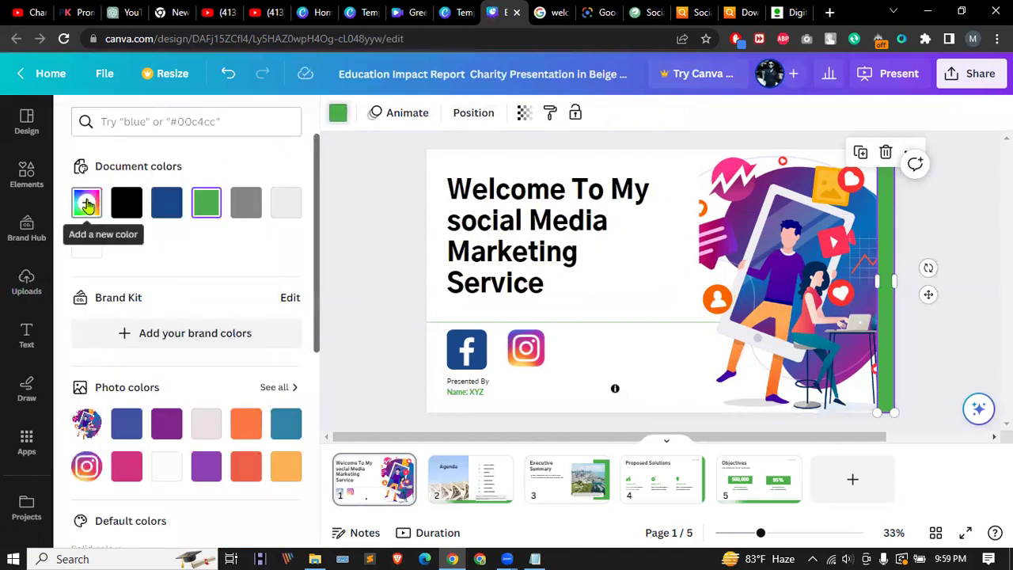
click(86, 209)
click(276, 392)
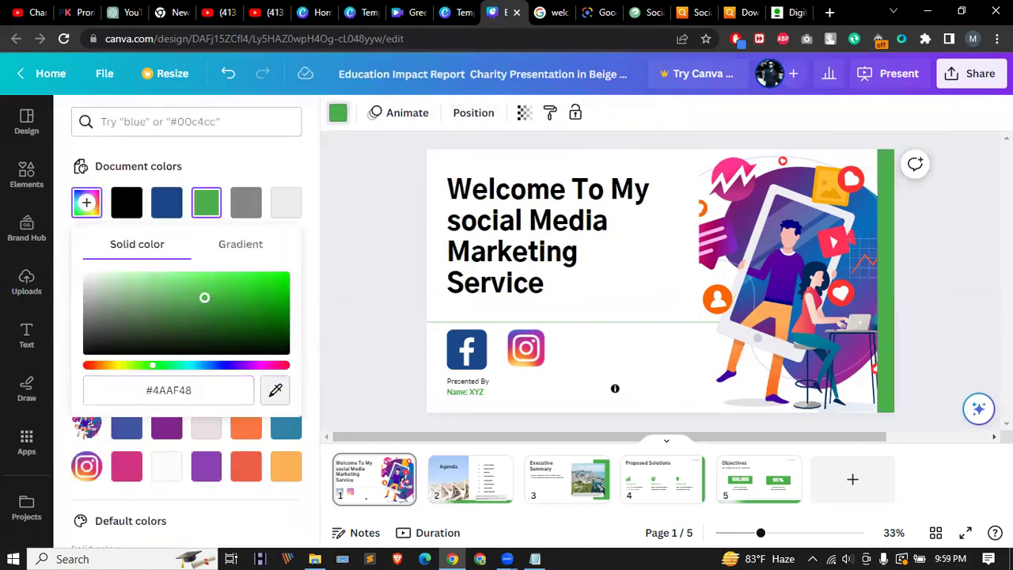
click(875, 230)
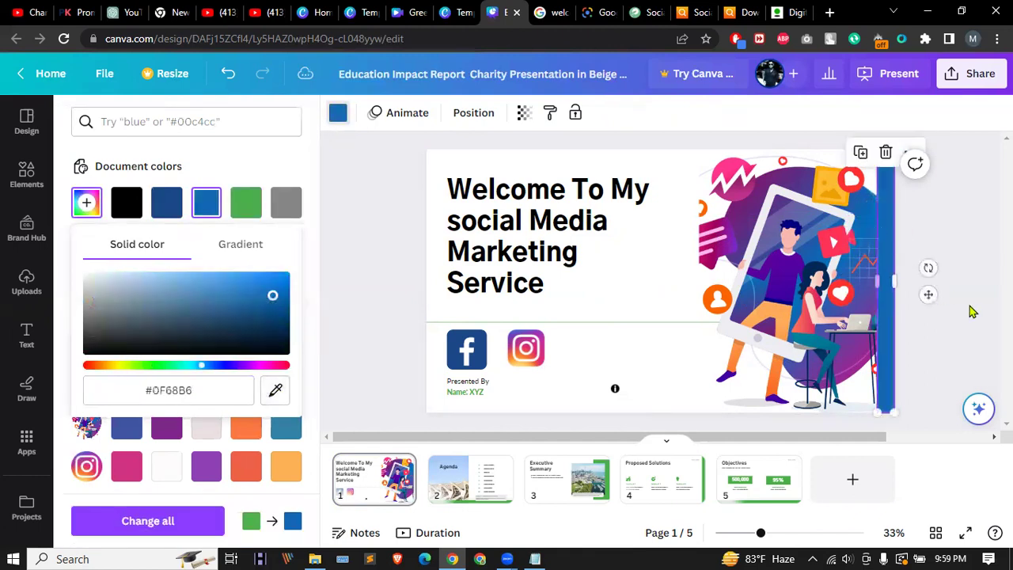
click(942, 229)
click(633, 267)
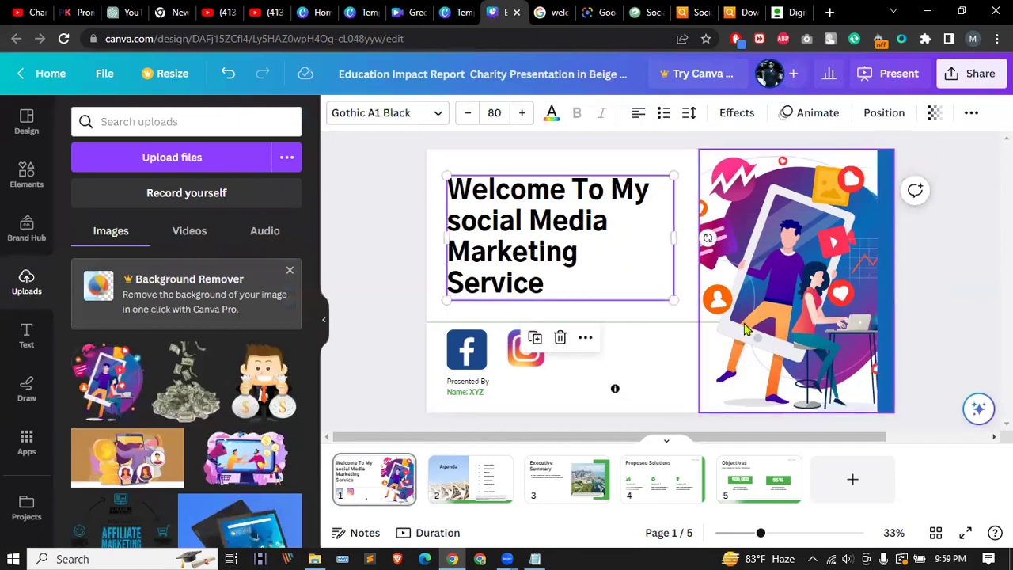
Step: Give the blue bar on the cover a two-colour gradient fill and try several styles, settling on the vertical fade
click(885, 212)
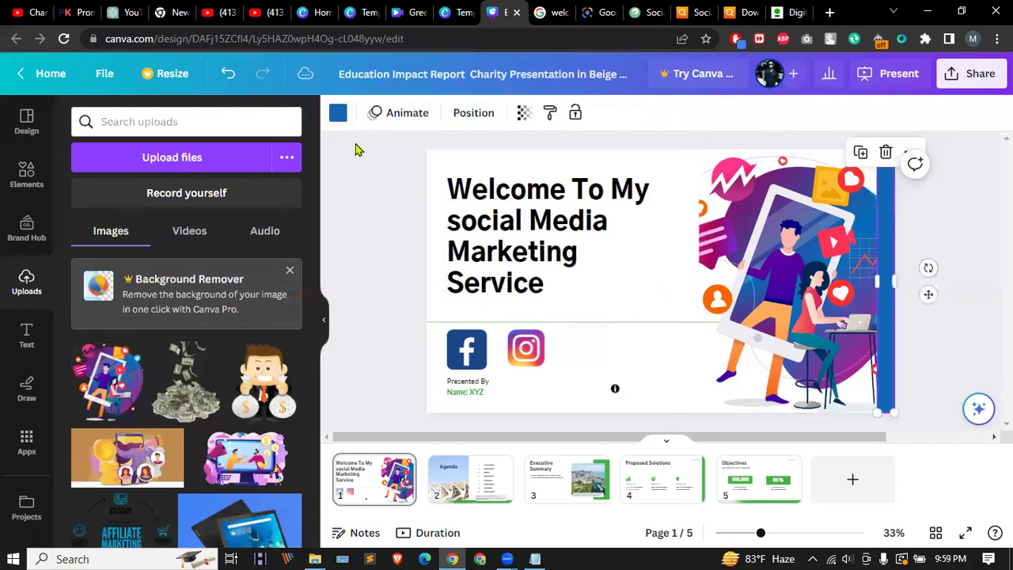
click(339, 115)
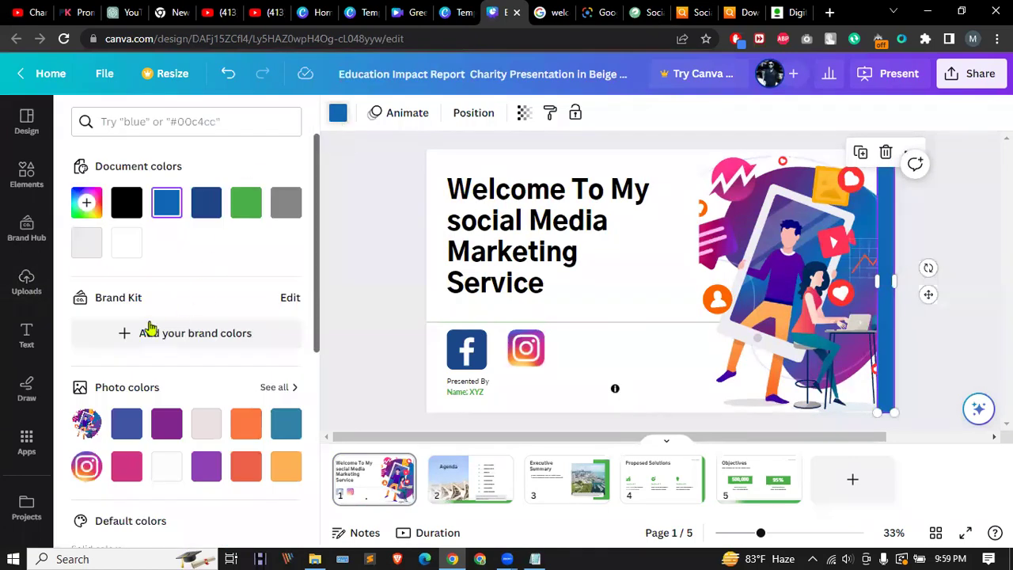
click(88, 205)
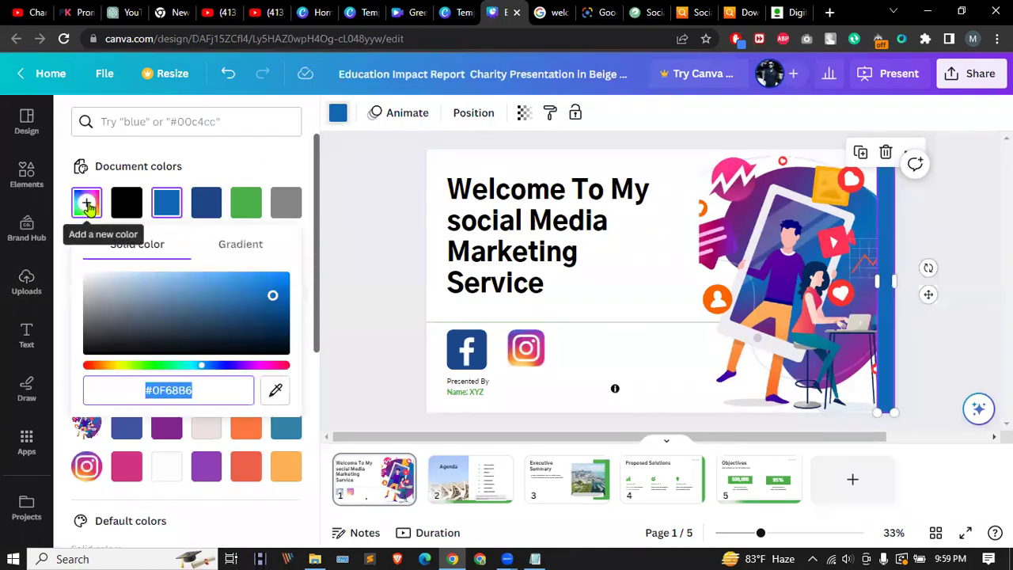
click(229, 248)
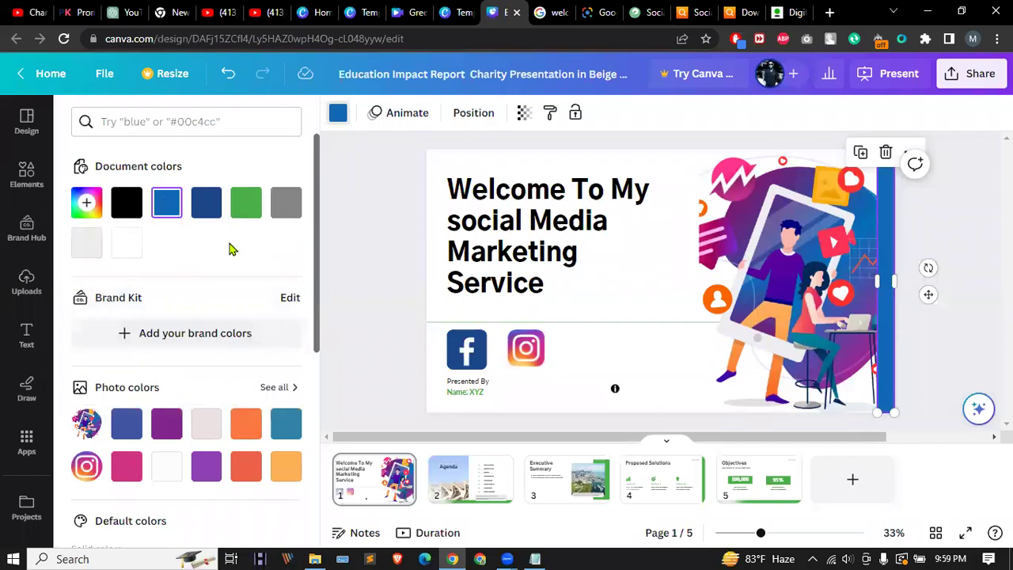
click(87, 205)
click(233, 251)
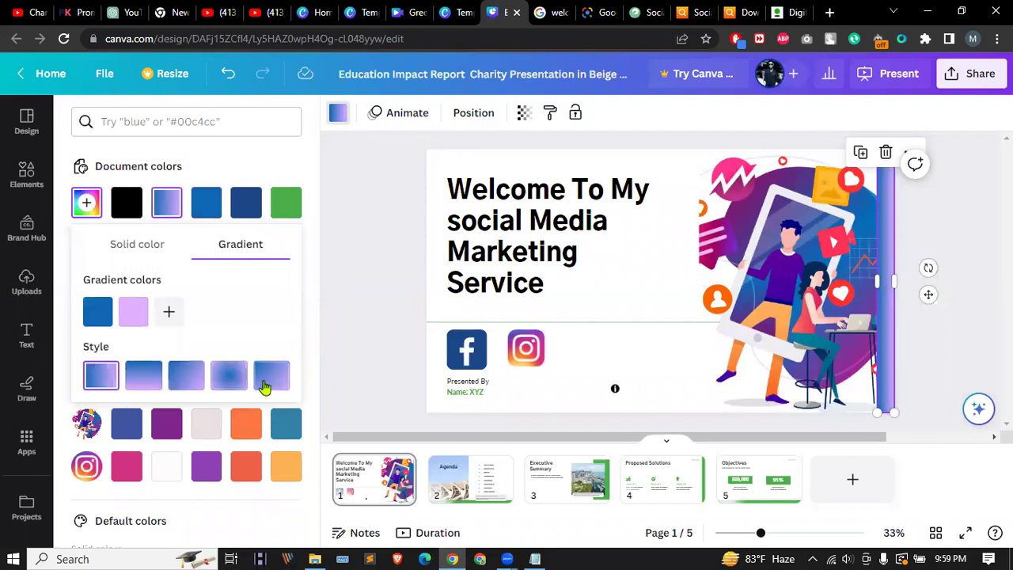
click(178, 381)
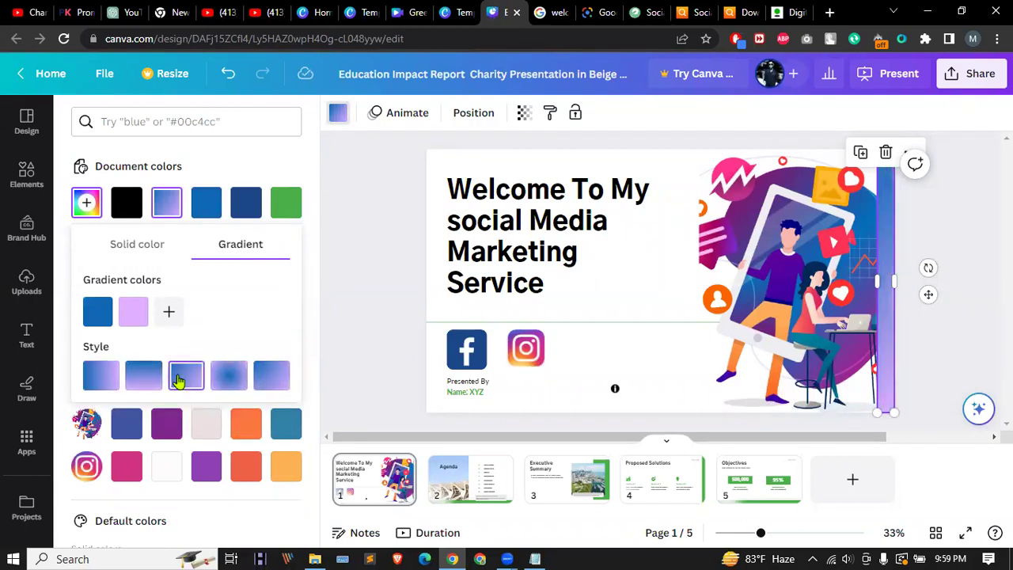
click(93, 380)
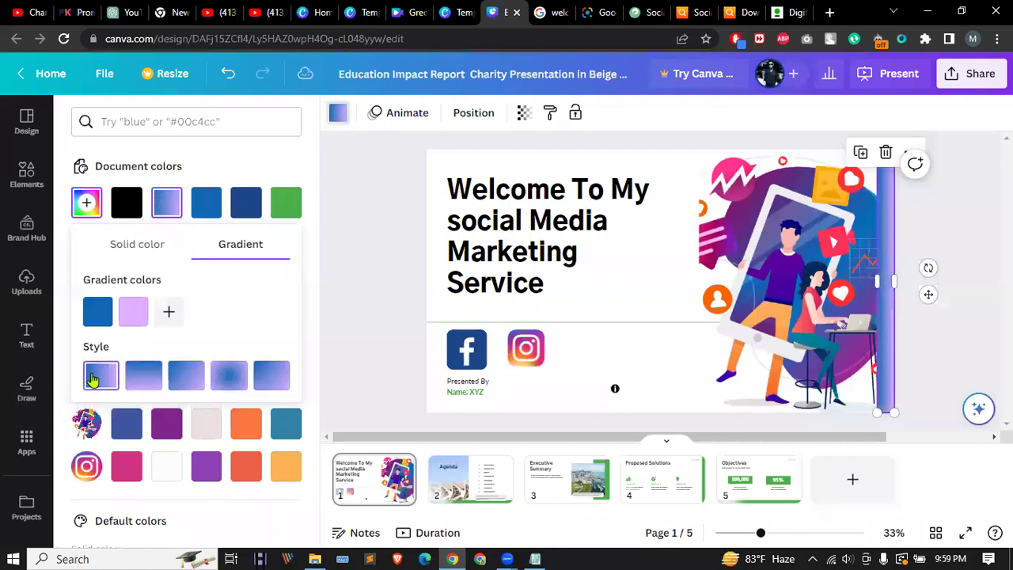
click(136, 380)
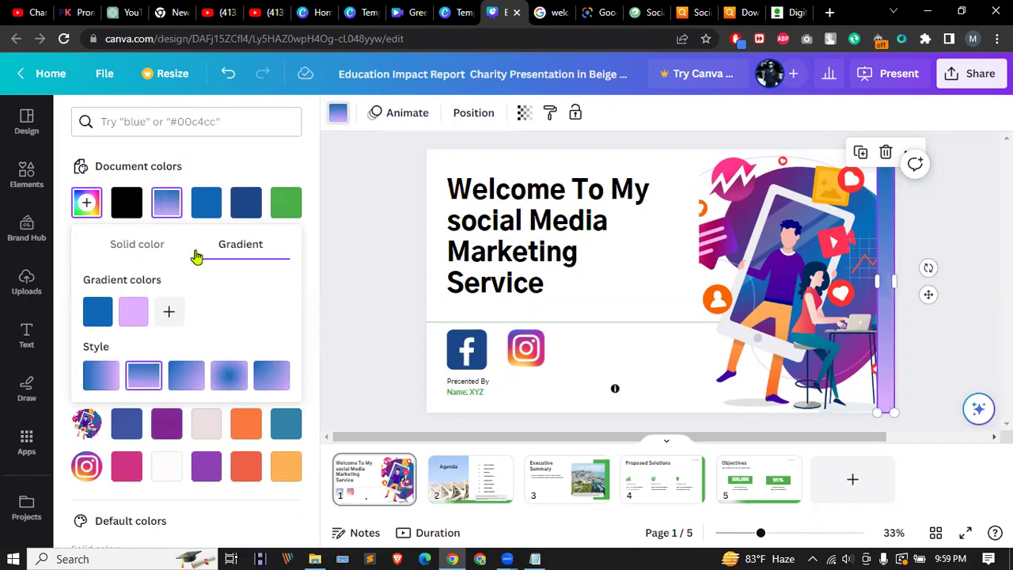
Step: Set the bar's gradient colours to #046EBA and #673E9F sampled from the illustration, and apply the diagonal gradient style
click(98, 308)
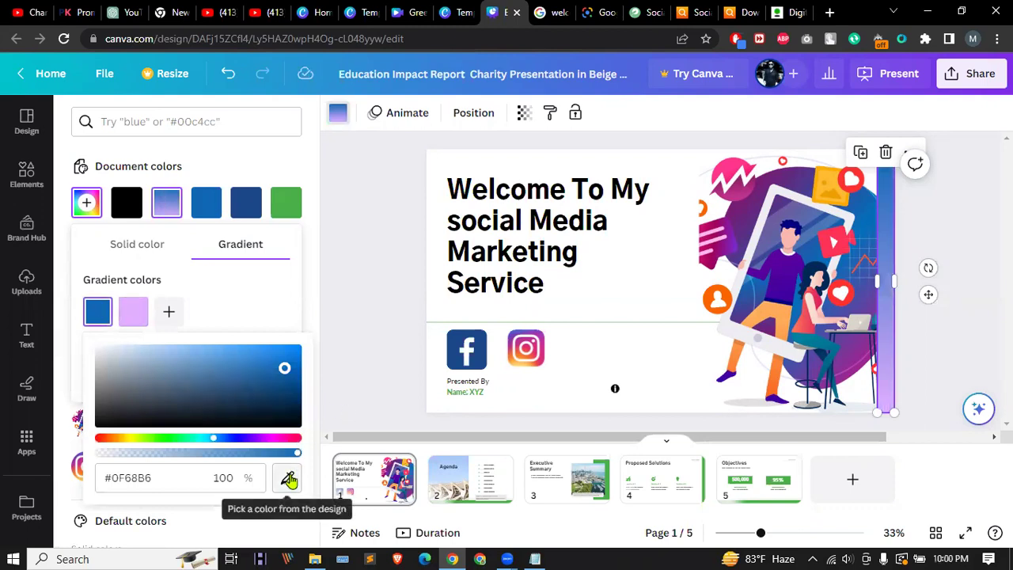
click(286, 477)
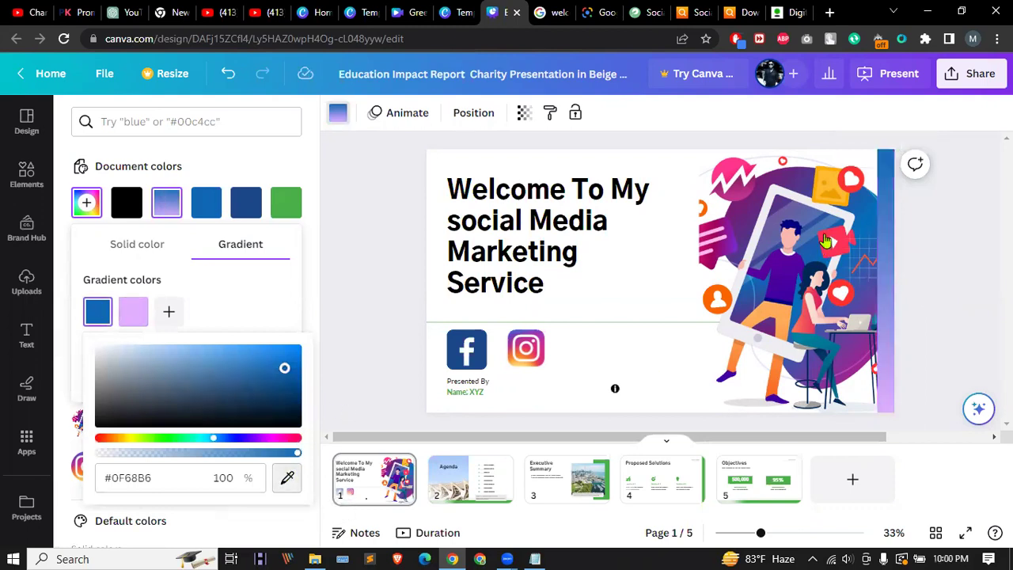
click(877, 223)
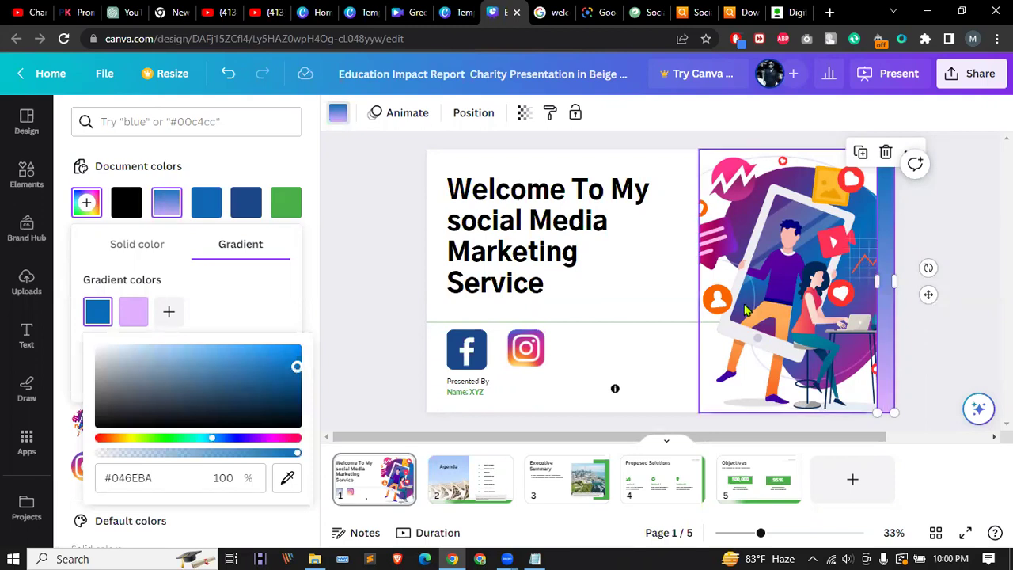
click(132, 311)
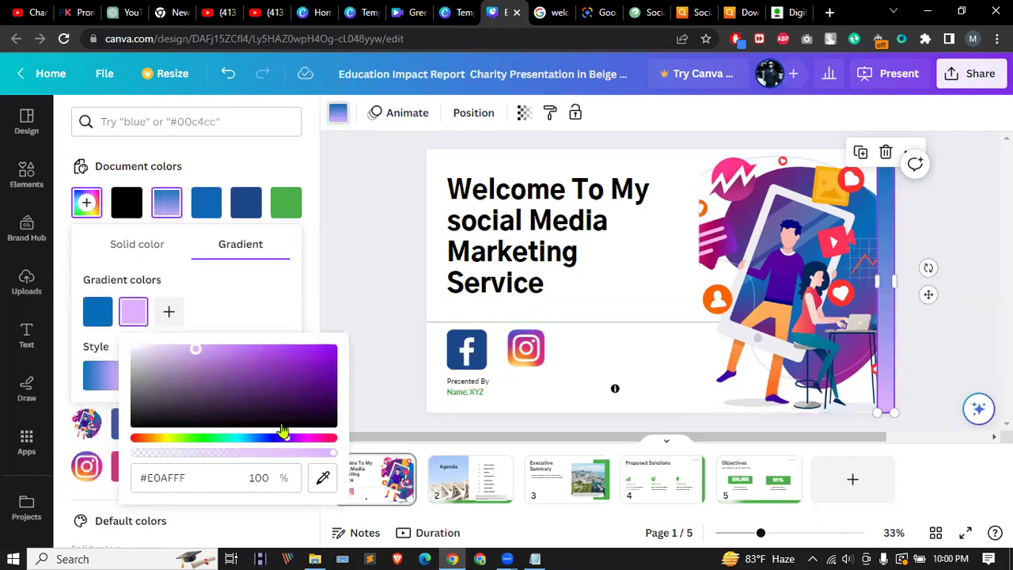
click(323, 477)
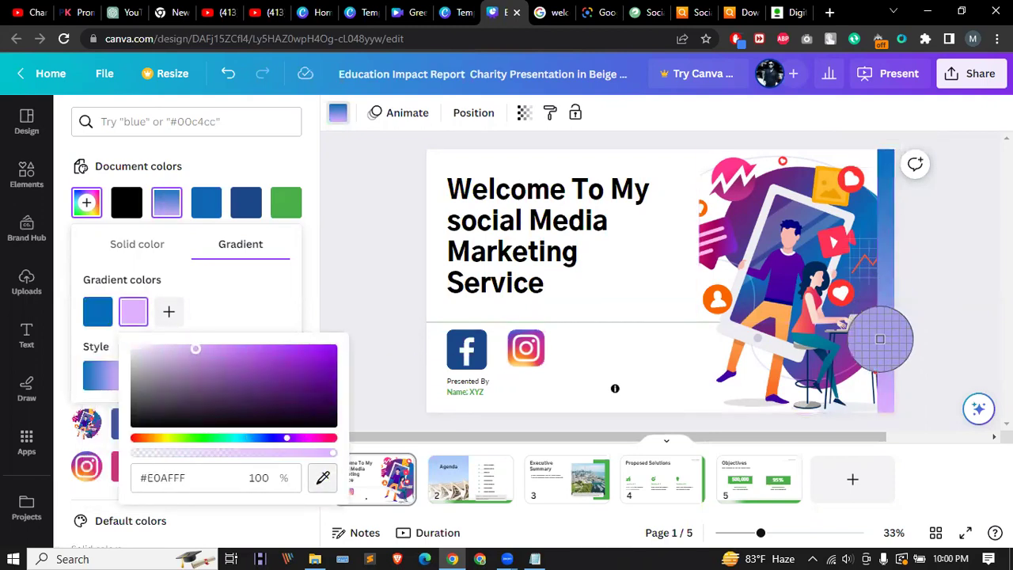
click(871, 298)
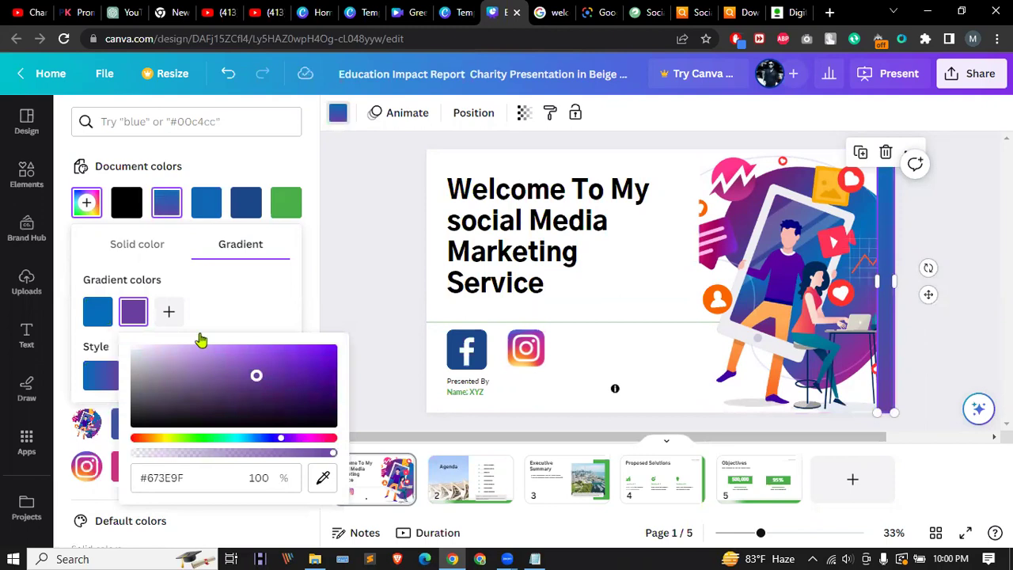
click(210, 285)
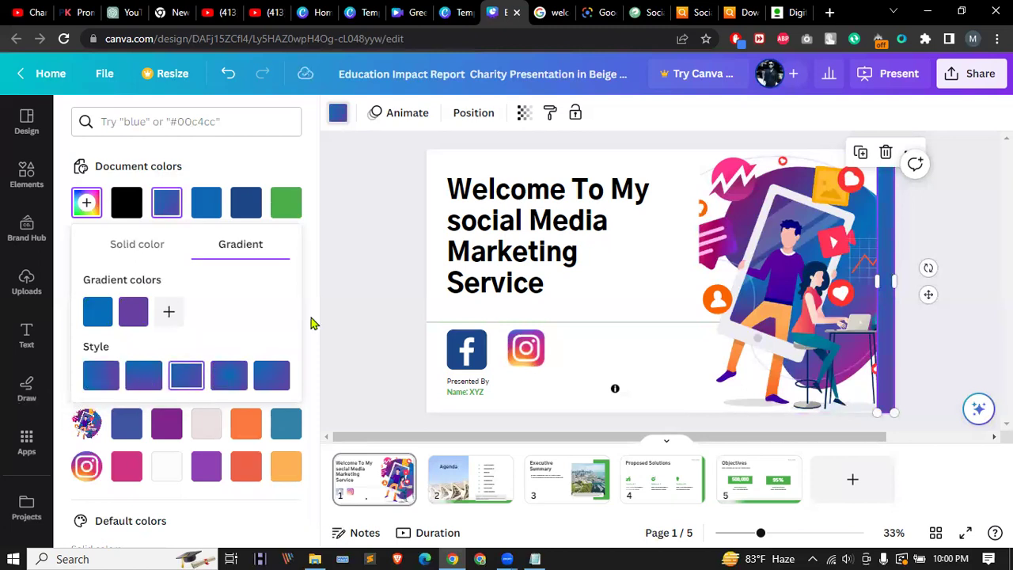
click(383, 277)
click(670, 279)
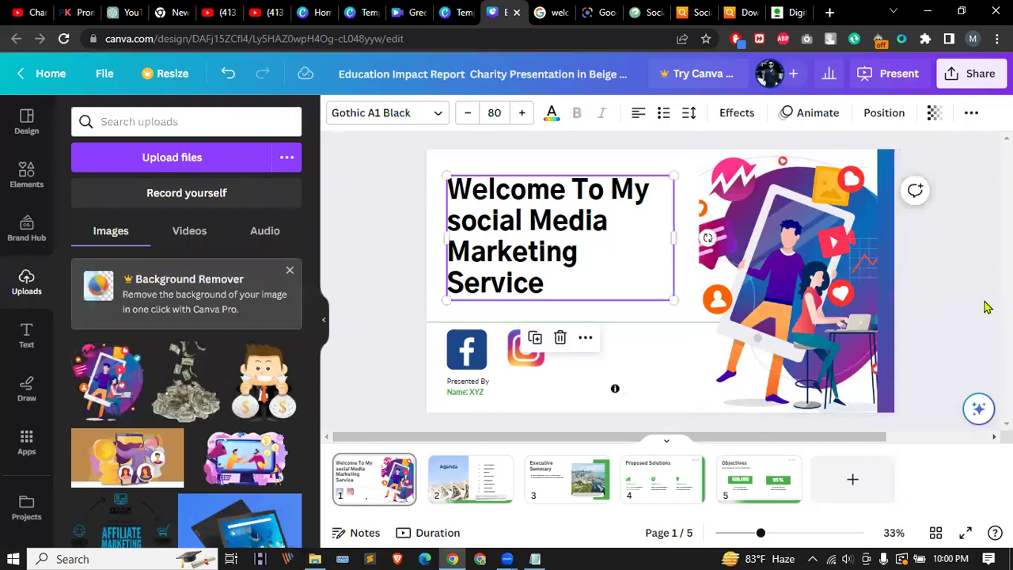
Step: Delete the gradient bar beside the cover illustration and play back the cover page briefly
click(890, 206)
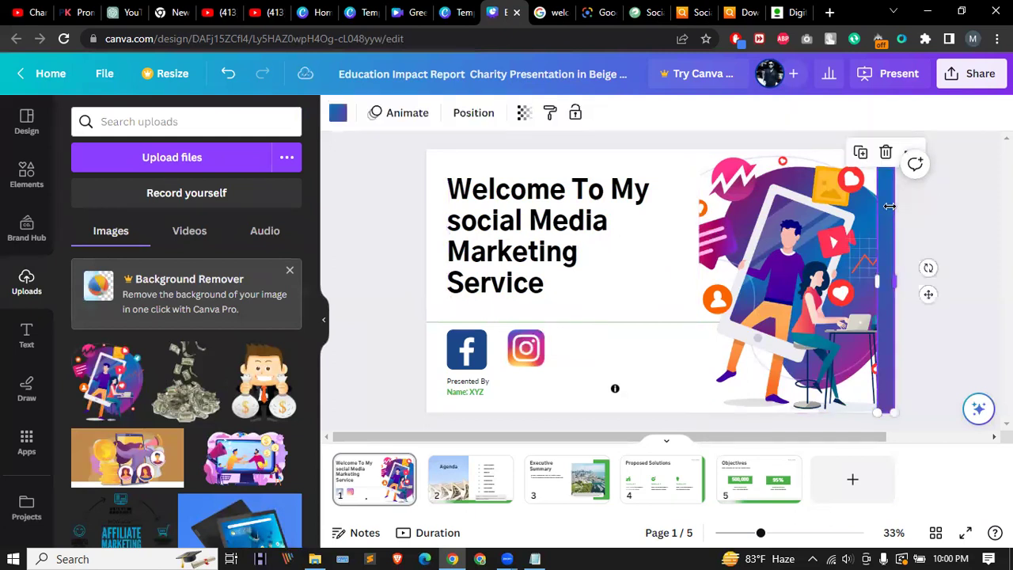
key(Delete)
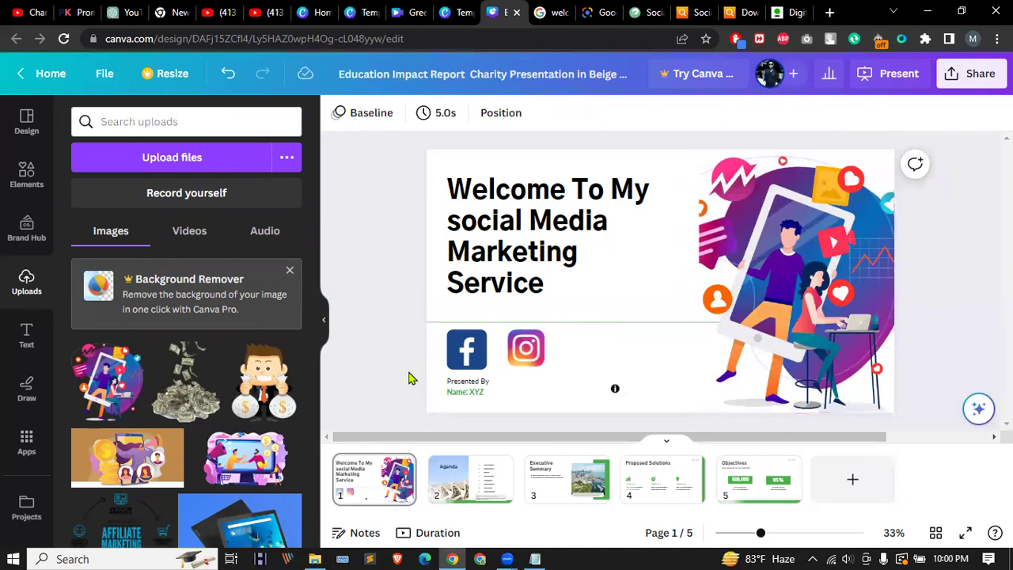
click(399, 469)
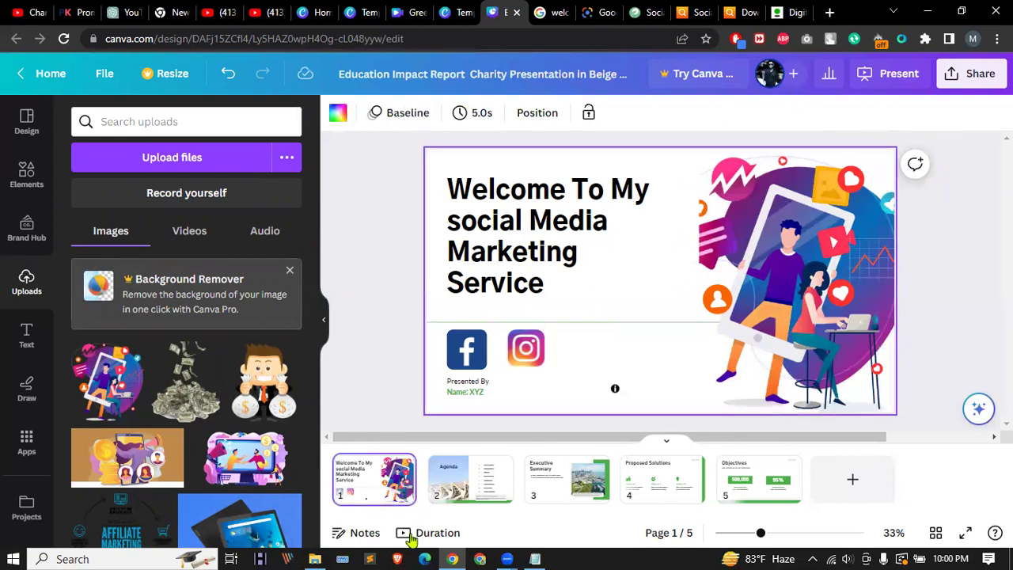
key(space)
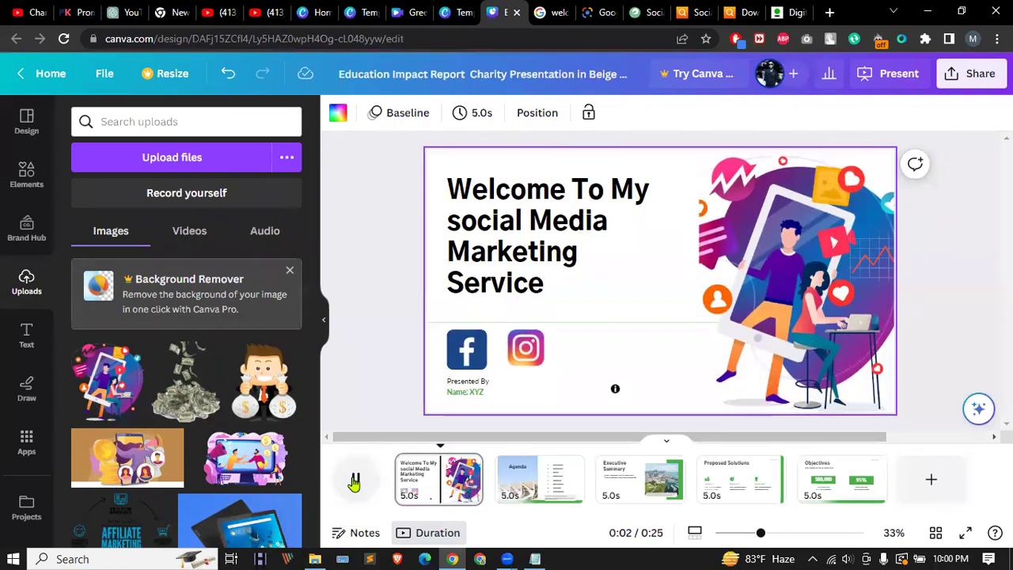
click(354, 481)
Step: Widen the cover illustration towards the title and preview the page animations from the cover into the Agenda page
click(761, 241)
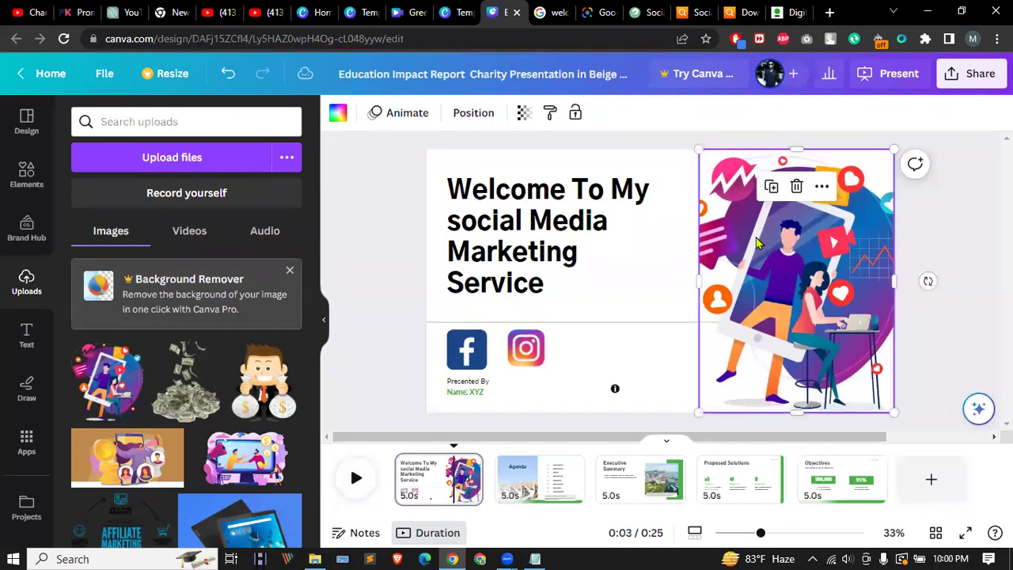
drag(699, 278, 638, 277)
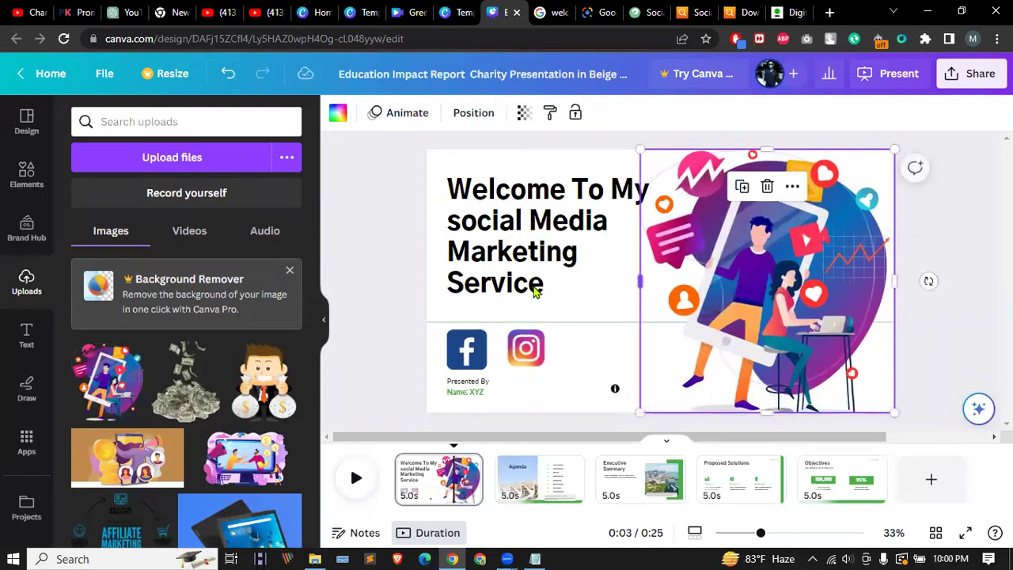
click(397, 278)
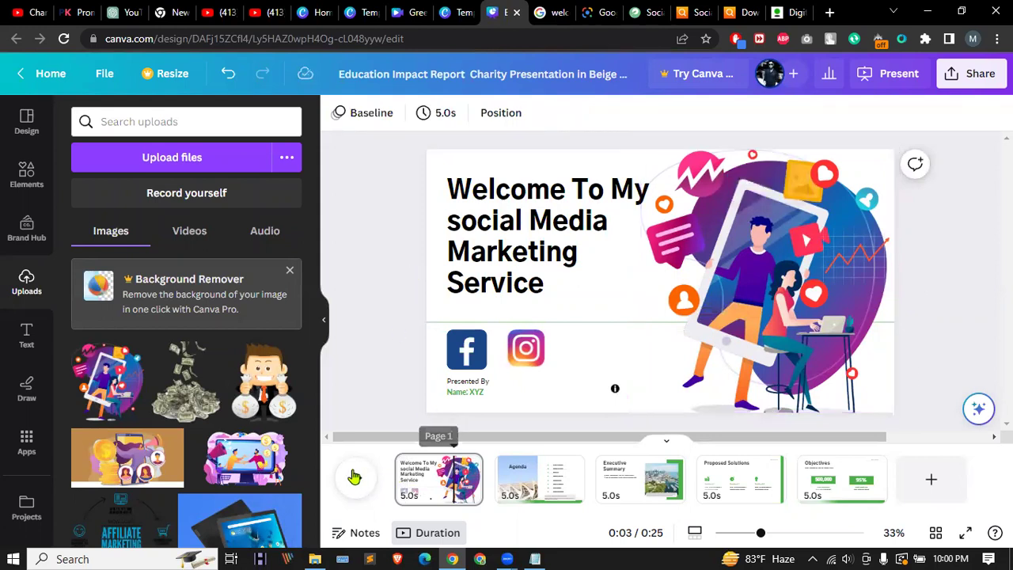
click(356, 478)
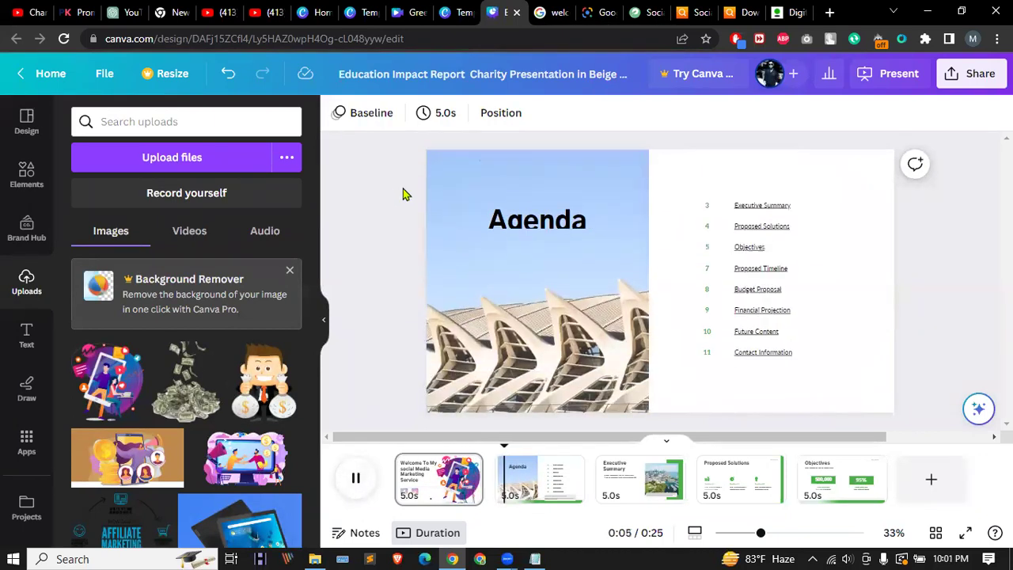
click(356, 477)
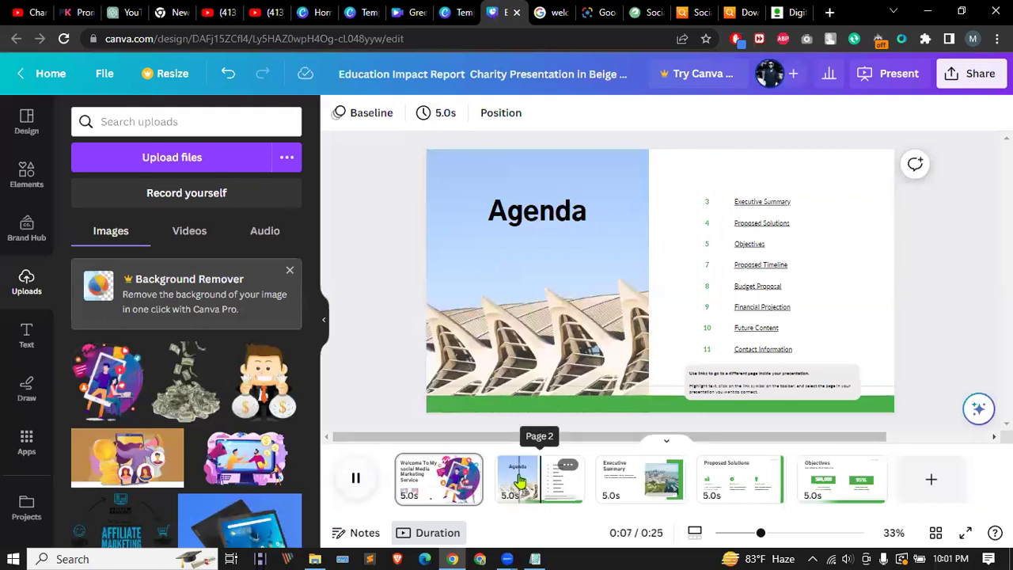
Step: Replace the Agenda heading on page 2 with SERVICE
click(538, 479)
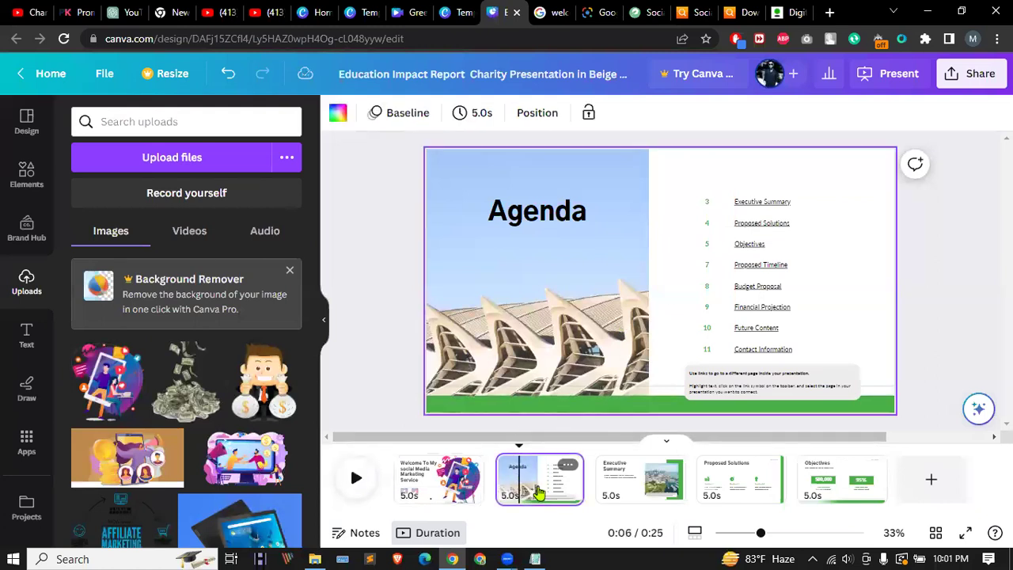
click(564, 238)
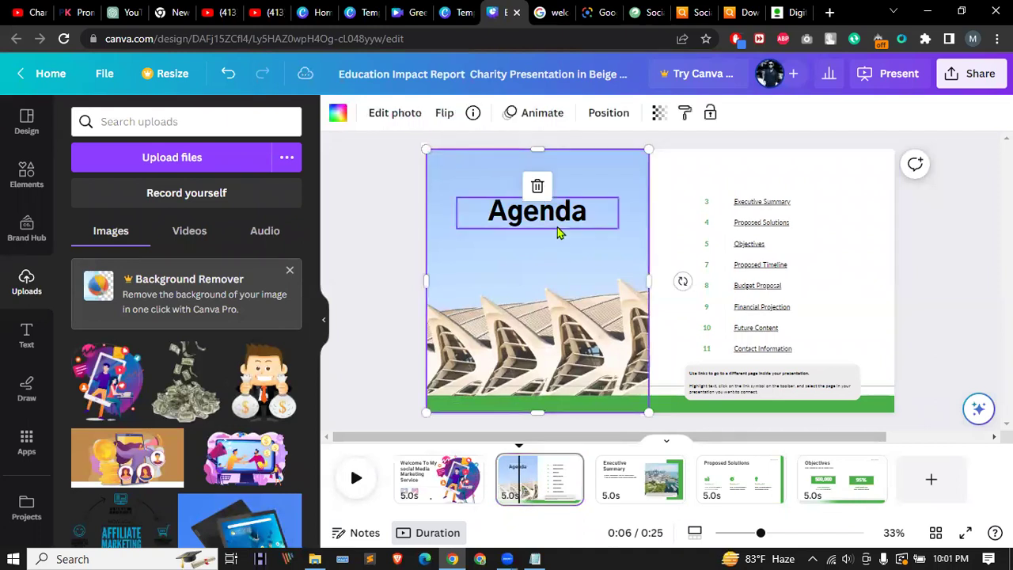
click(561, 214)
double_click(560, 212)
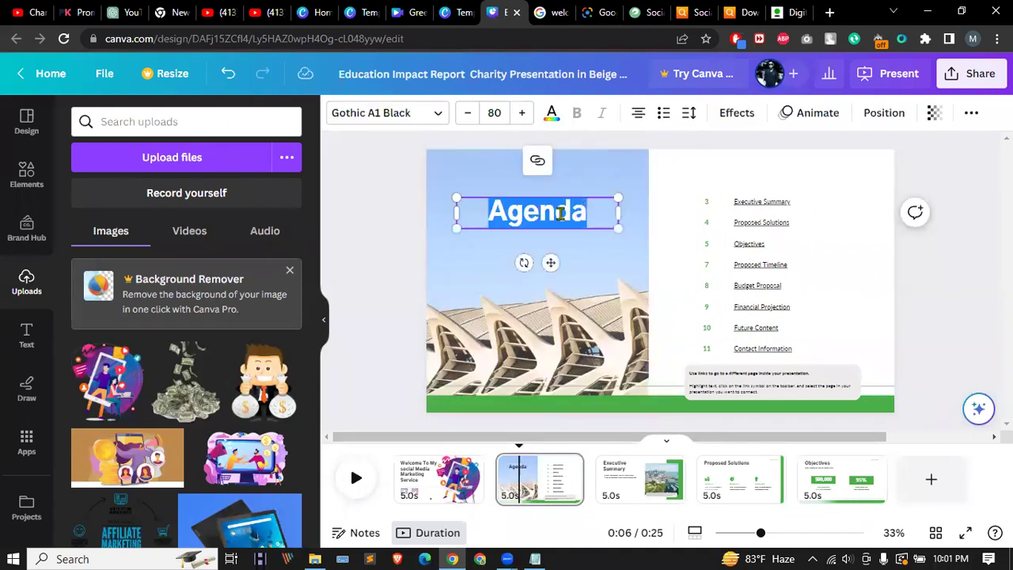
text(SEn)
key(BackSpace)
key(BackSpace)
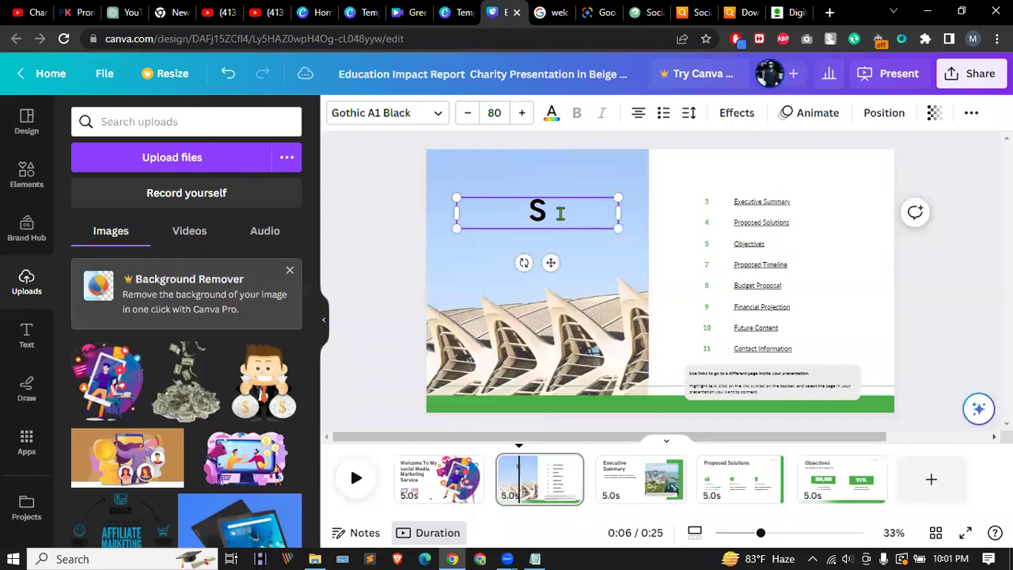
text(ERVICE)
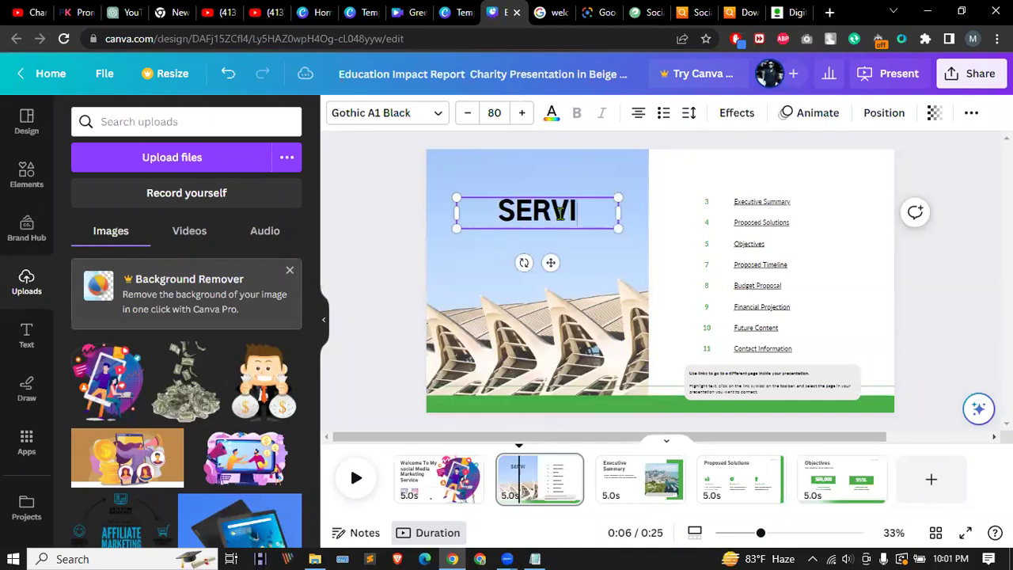
Step: Retype the page 2 heading in title case as Services
key(BackSpace)
key(BackSpace)
key(BackSpace)
key(BackSpace)
key(BackSpace)
key(BackSpace)
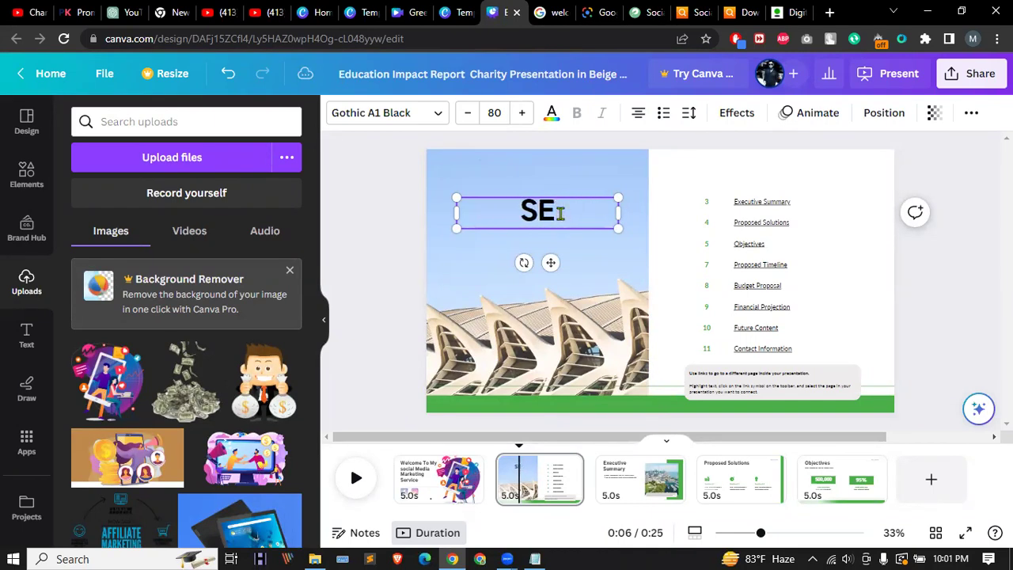
text(ervice)
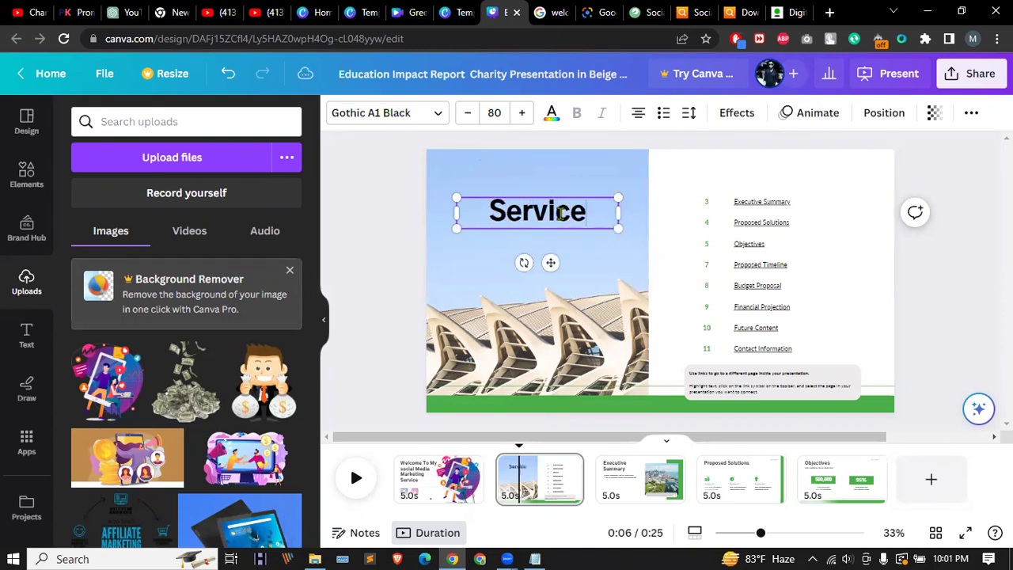
text(s)
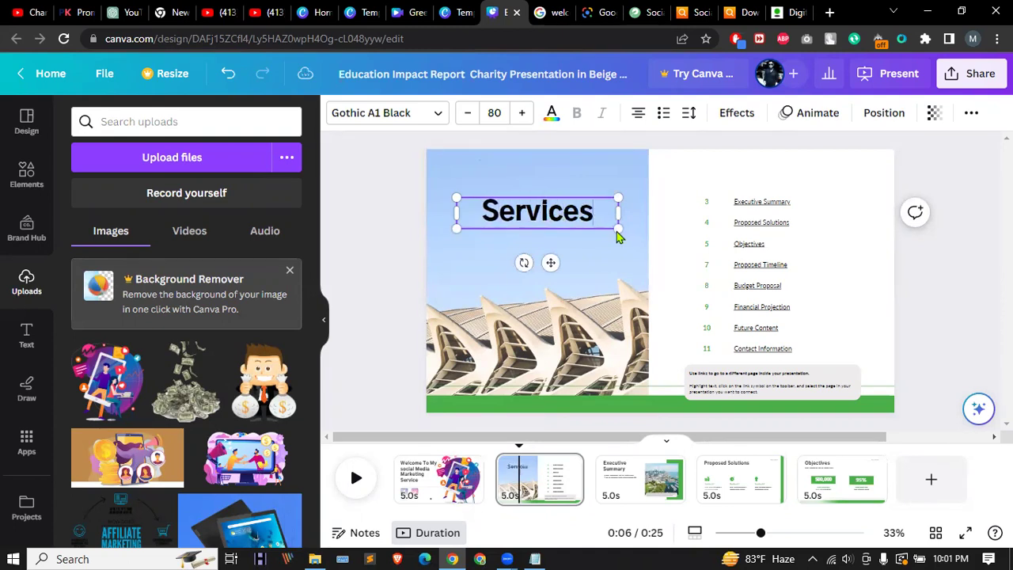
Step: Replace the building photo on page 2 with the uploaded Digital Marketing image
click(573, 310)
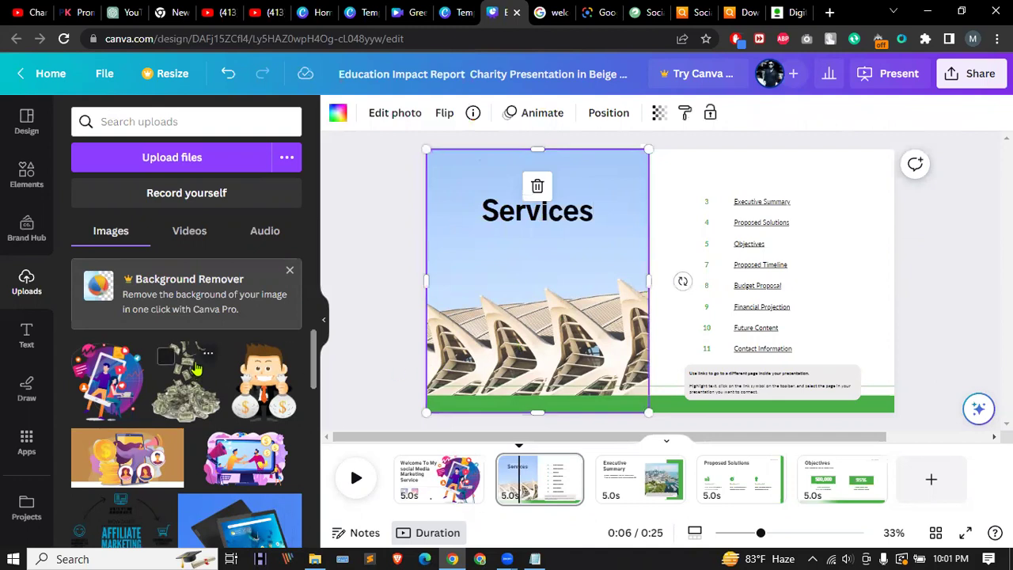
scroll(205, 364, down, 3)
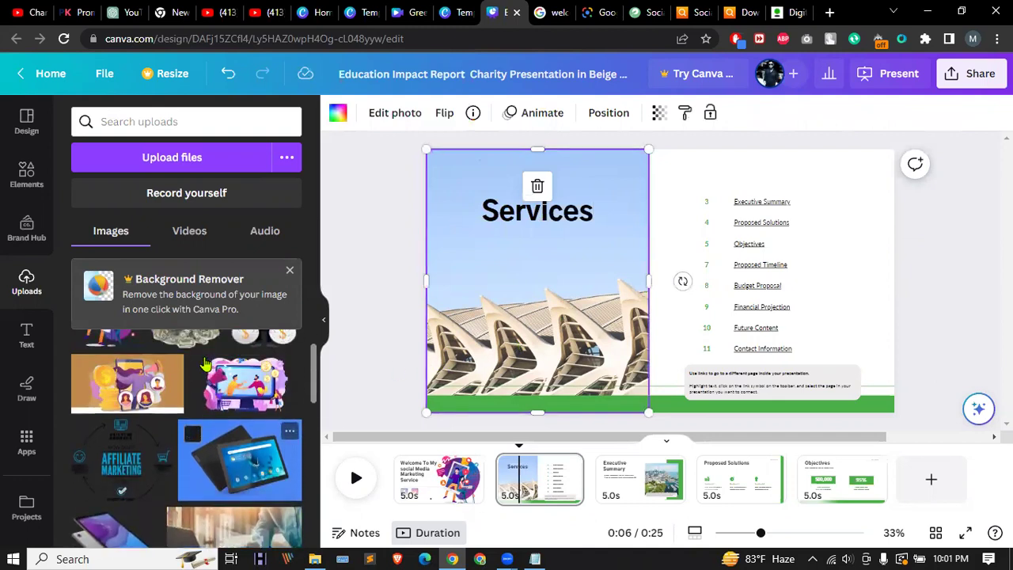
scroll(204, 364, down, 2)
scroll(205, 364, down, 1)
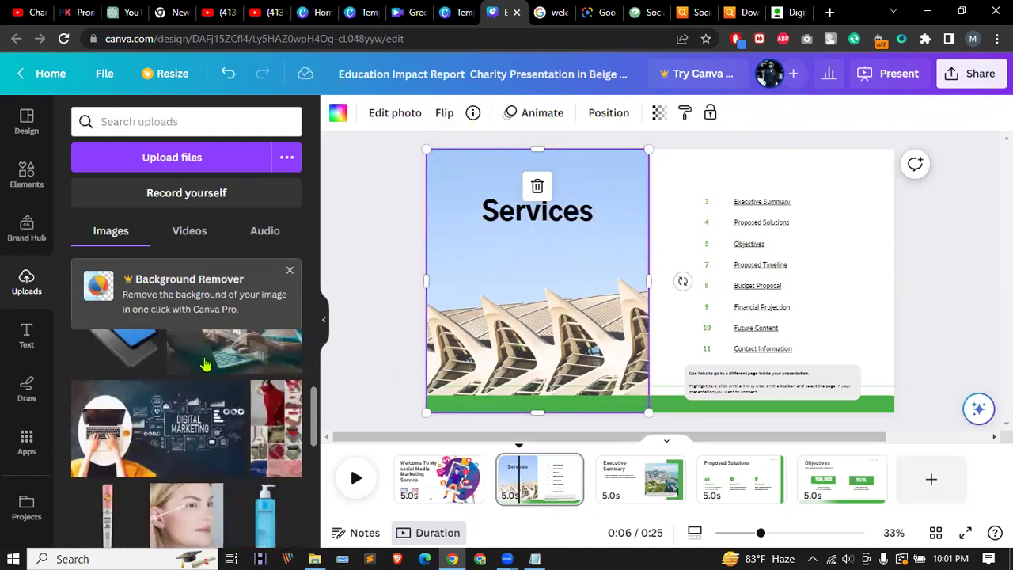
click(189, 436)
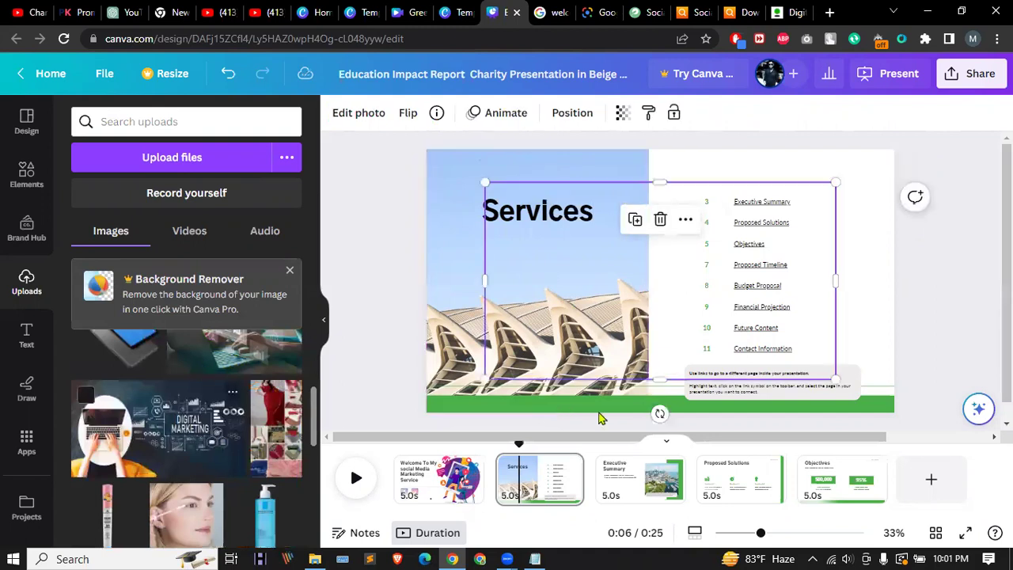
drag(627, 307, 522, 269)
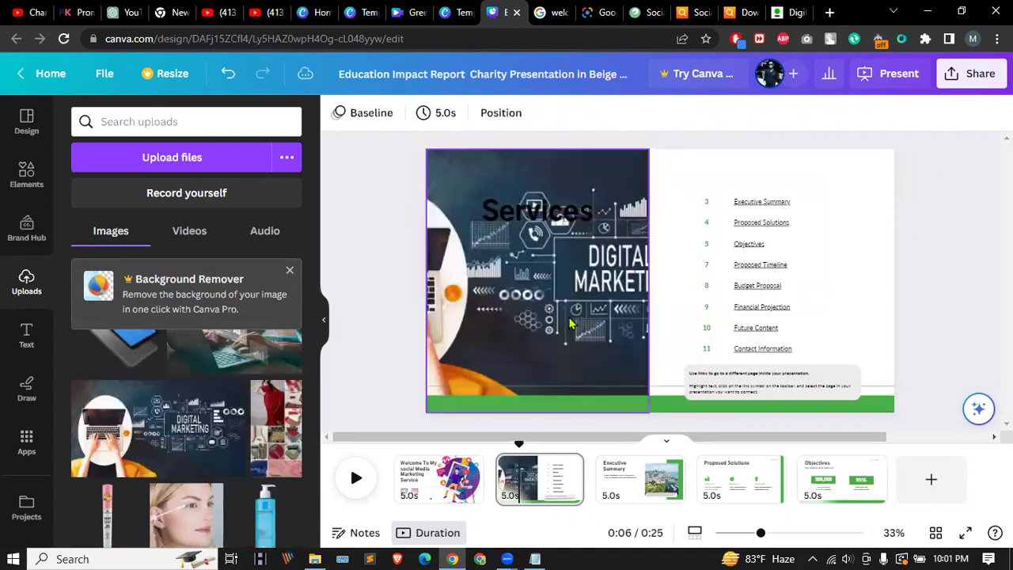
Step: Recolour the Services heading to orange #F39B16, sampled from the sleeve in the Digital Marketing image
click(543, 209)
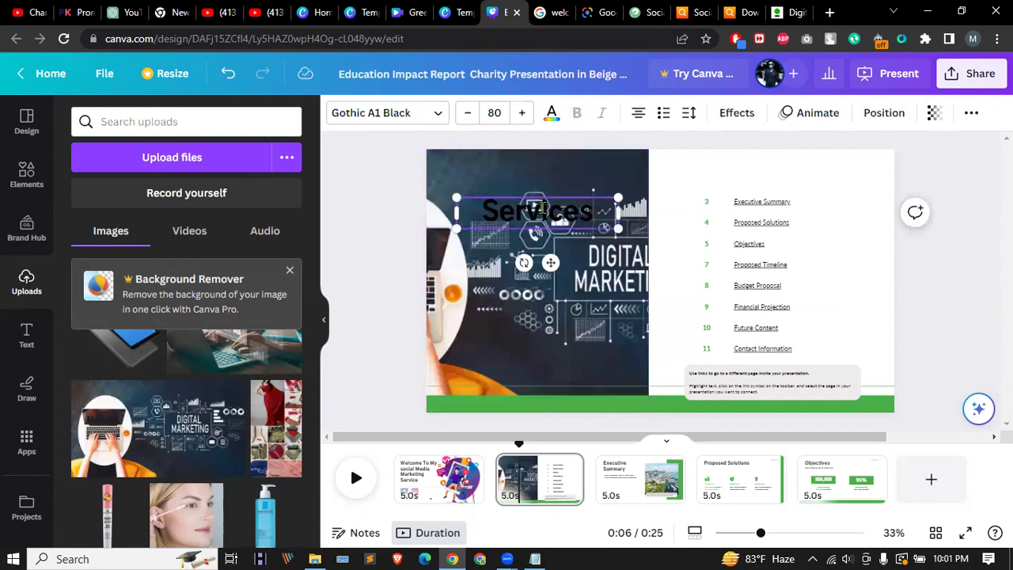
double_click(537, 208)
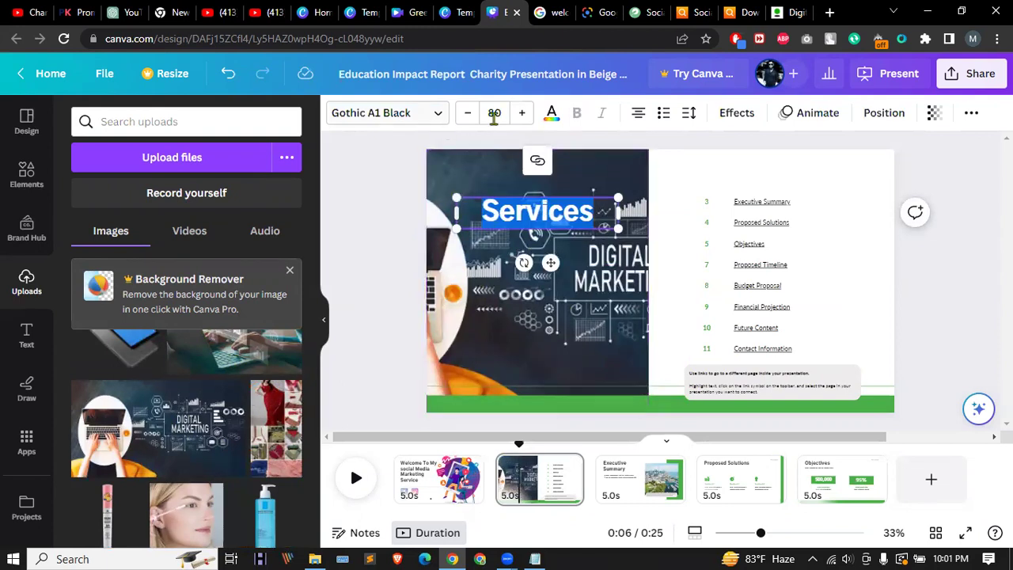
click(552, 113)
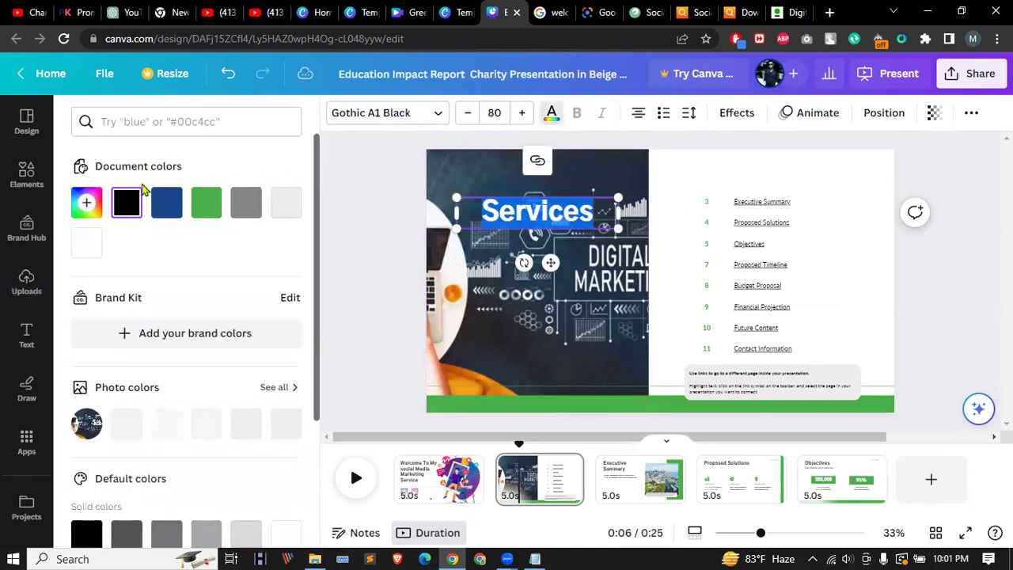
click(90, 203)
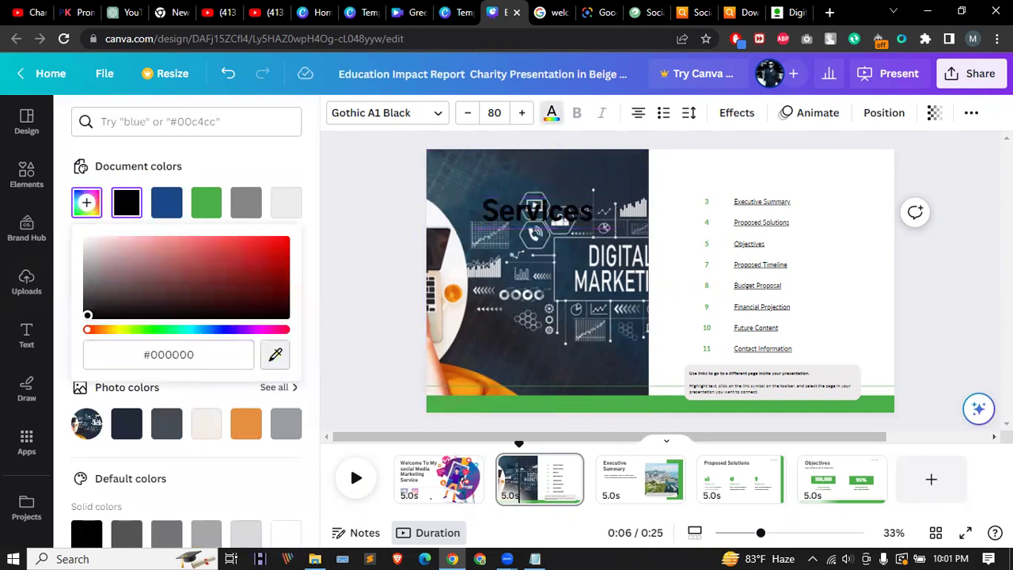
click(464, 384)
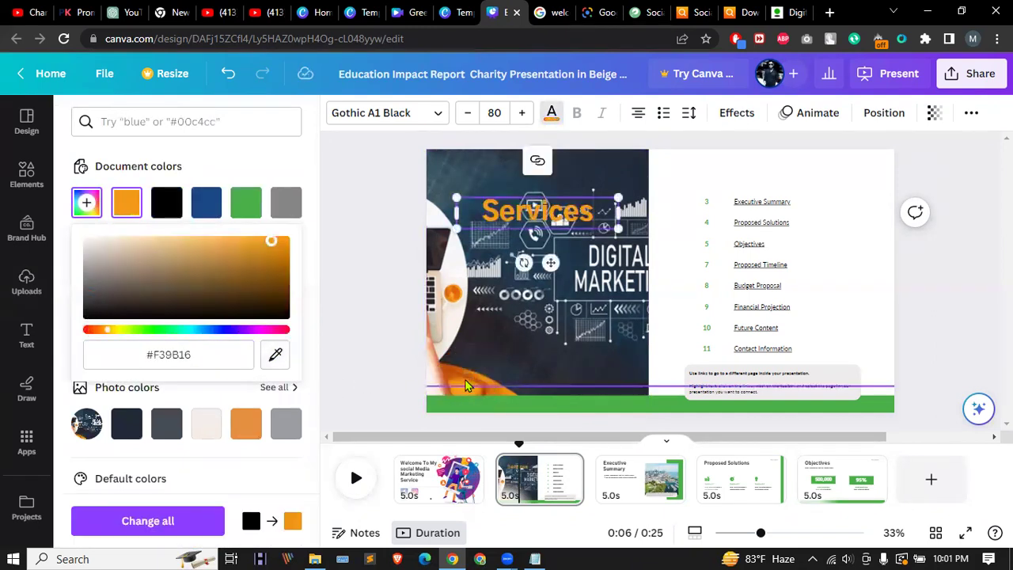
Step: Enlarge the Services heading to about size 111, move it to the page's top edge, and undo the accidental picture shift
drag(458, 198, 403, 175)
drag(539, 184, 568, 152)
drag(546, 311, 535, 310)
key(ctrl+z)
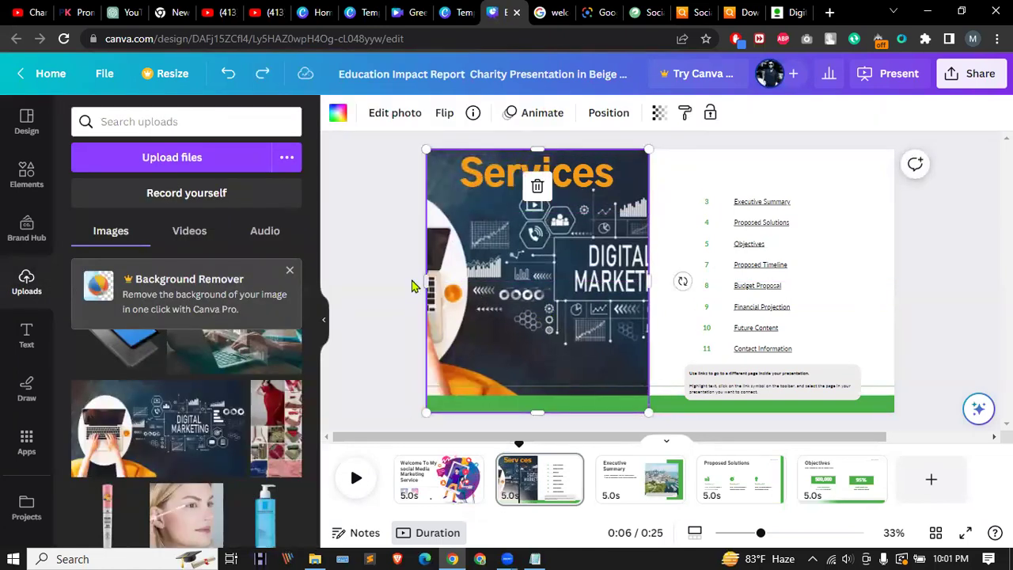
Step: Replace the Digital Marketing image with the uploaded illustration of two men shaking hands, then reload the design and return to page 2
scroll(190, 379, down, 5)
scroll(191, 379, down, 10)
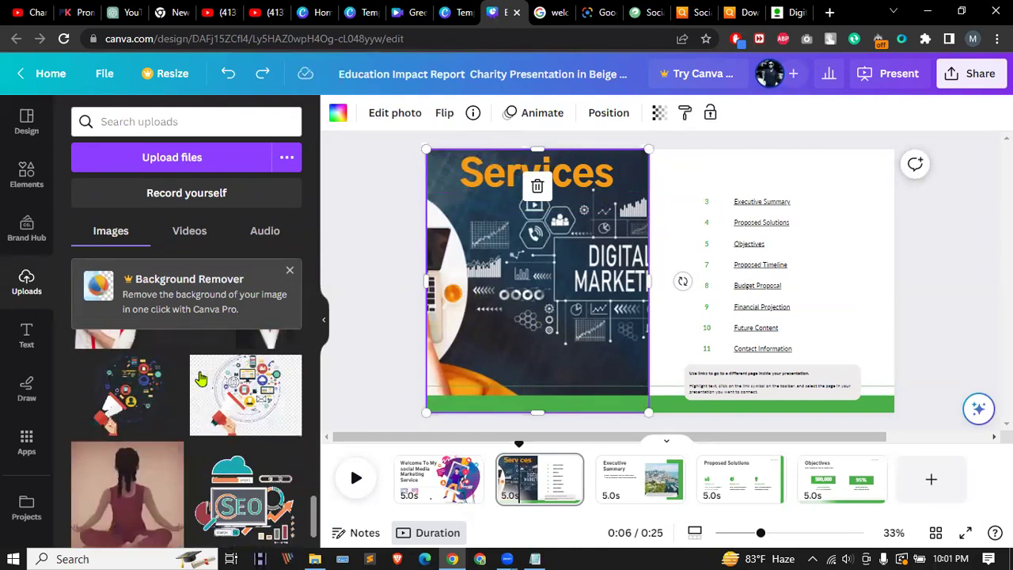
scroll(201, 380, up, 10)
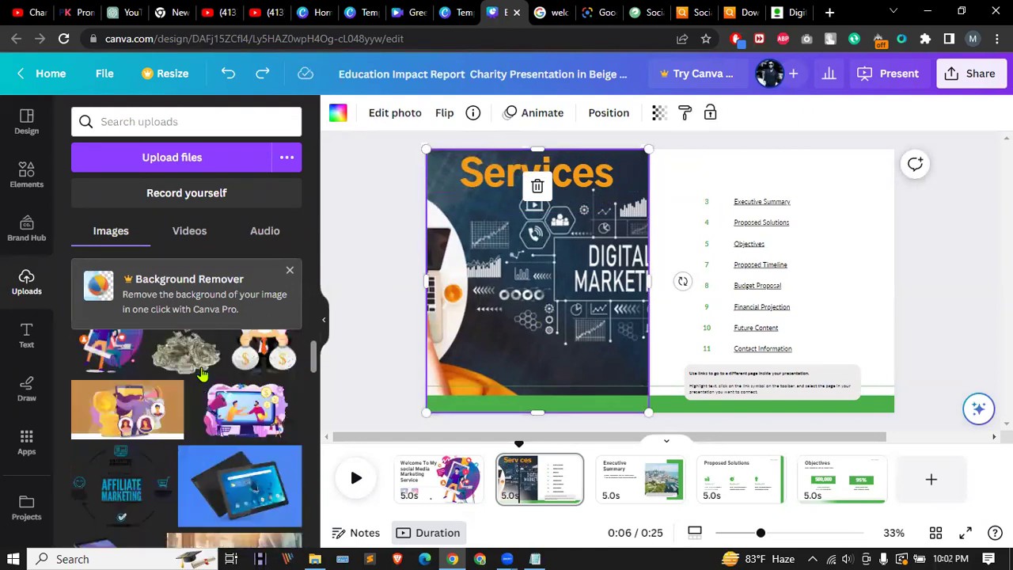
scroll(202, 373, up, 1)
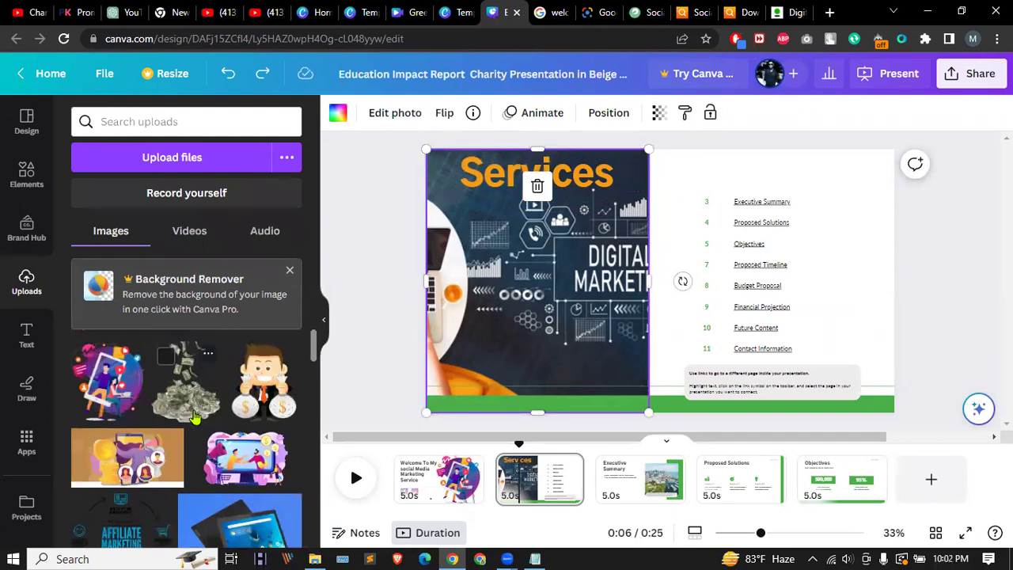
click(243, 459)
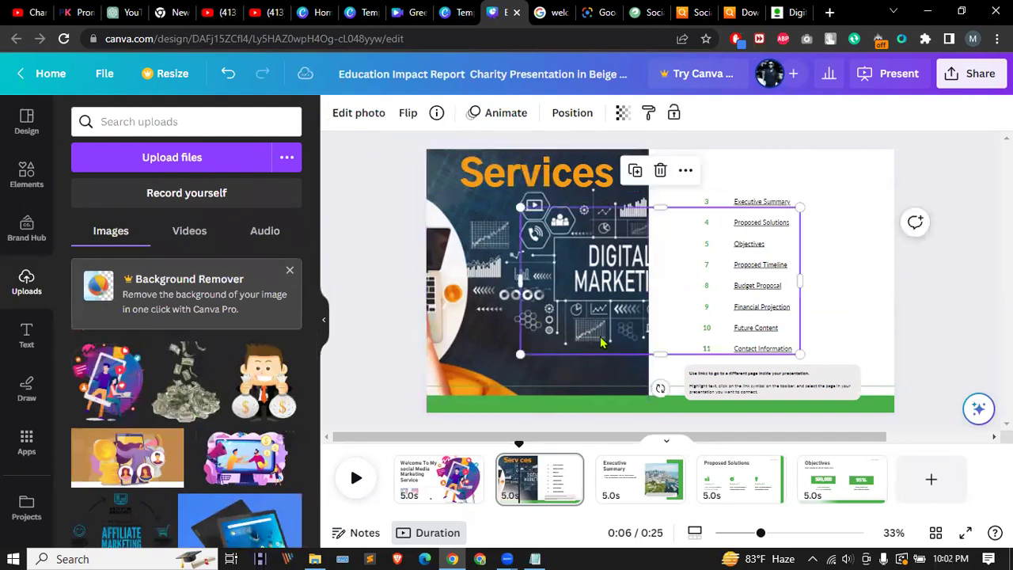
drag(673, 276, 567, 307)
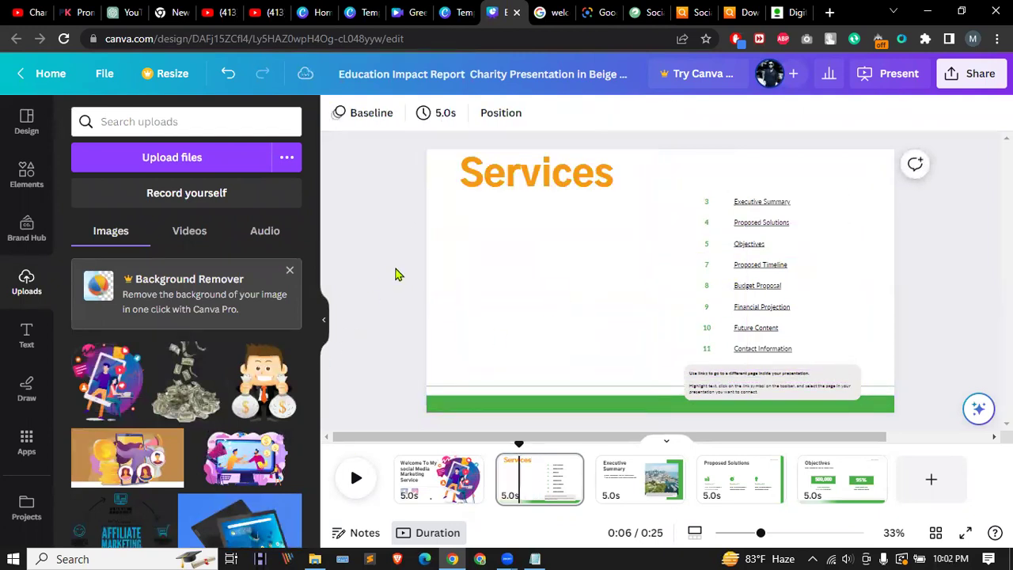
click(466, 268)
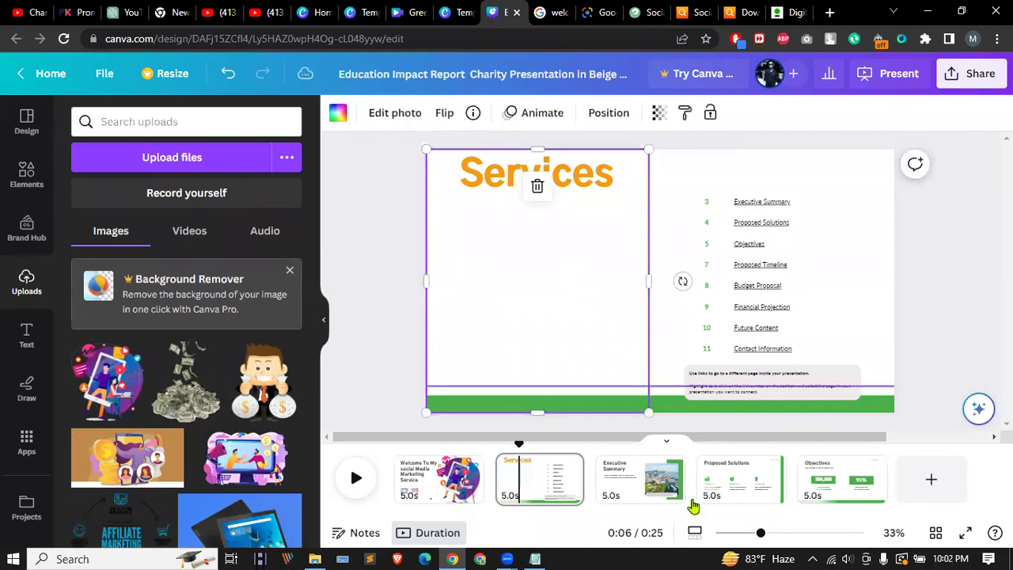
click(64, 39)
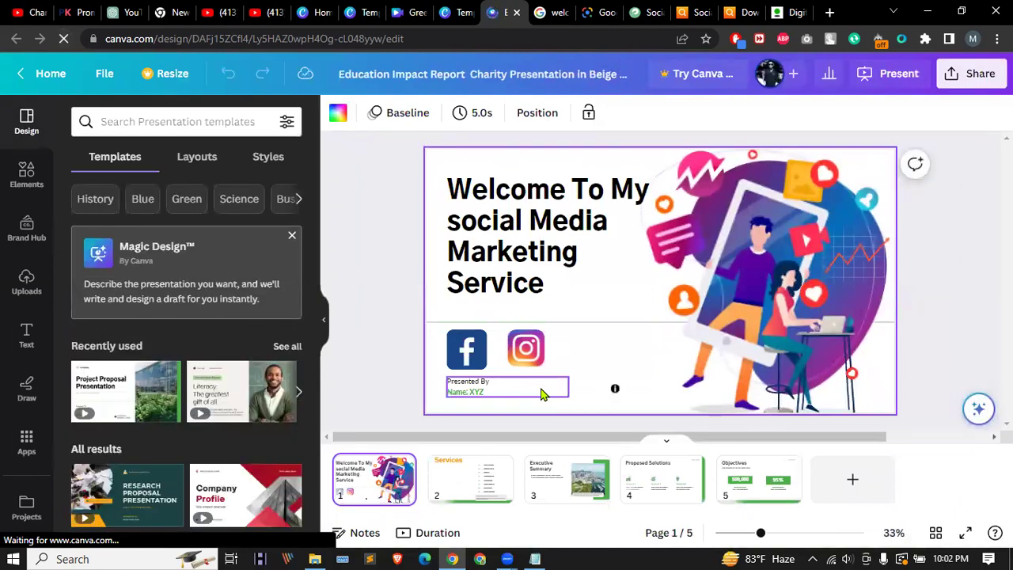
click(472, 482)
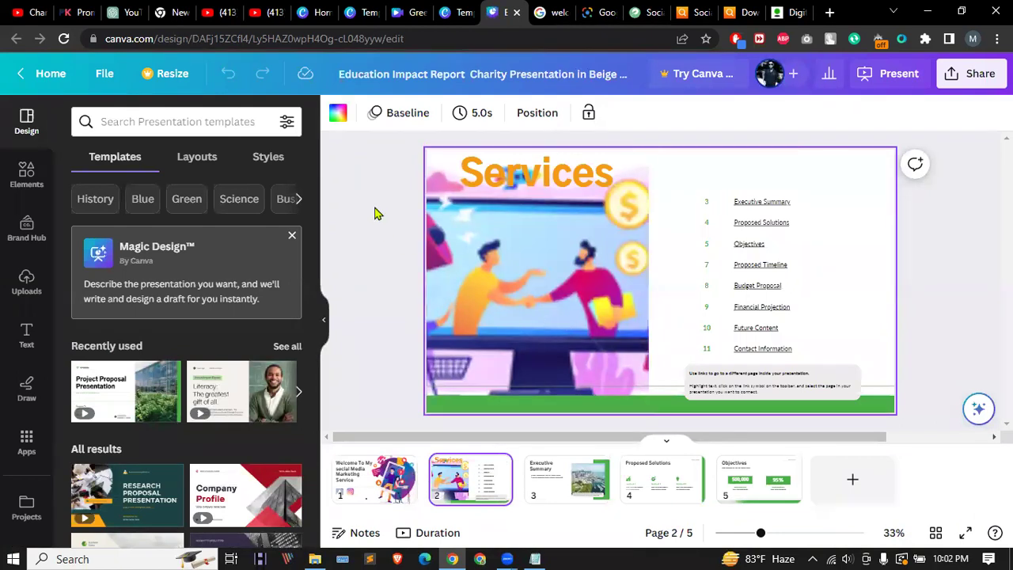
Step: Move the Services heading slightly down over the illustration and set its text colour to black
click(578, 173)
drag(578, 173, 571, 219)
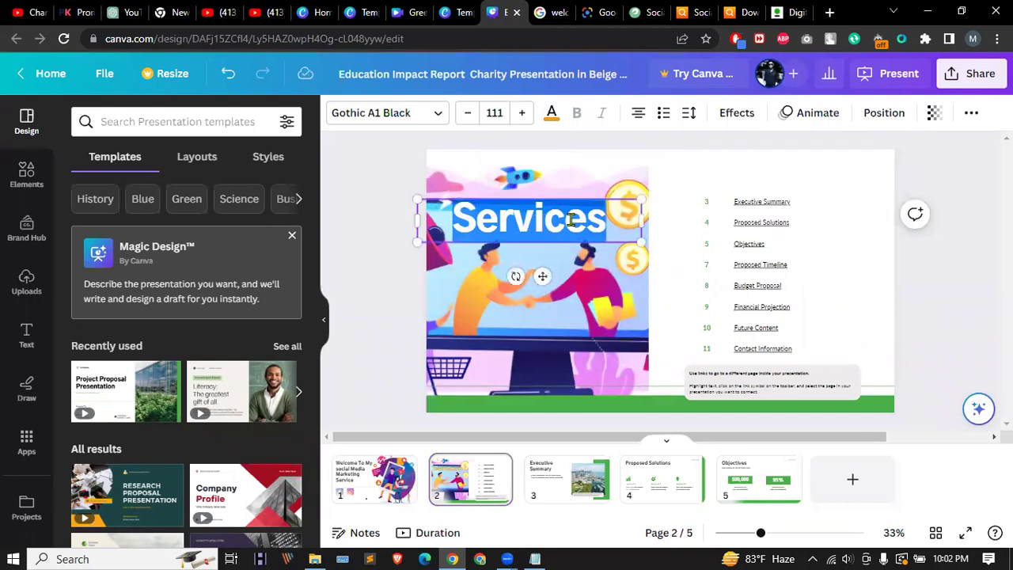
click(551, 113)
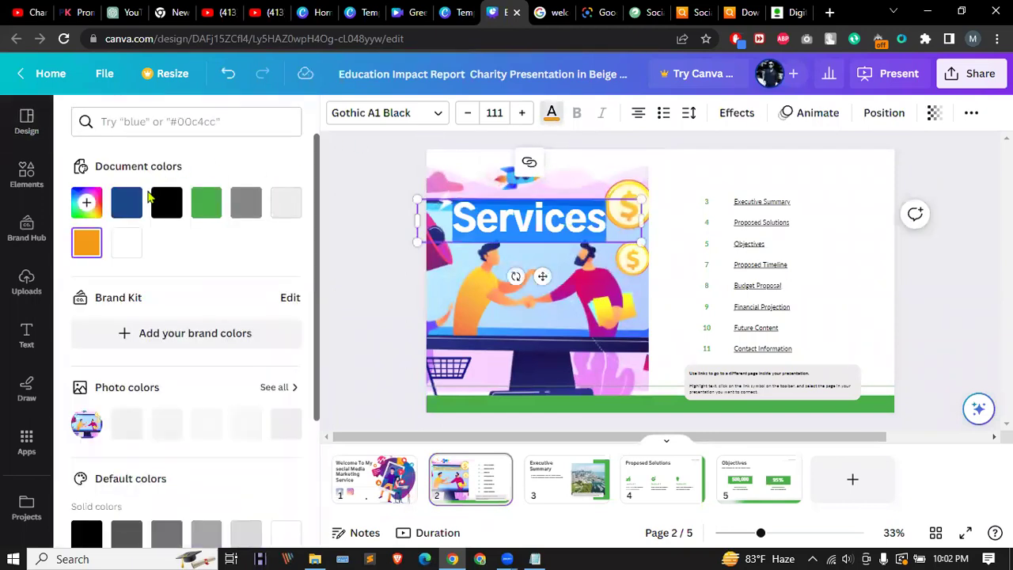
key(Escape)
click(376, 190)
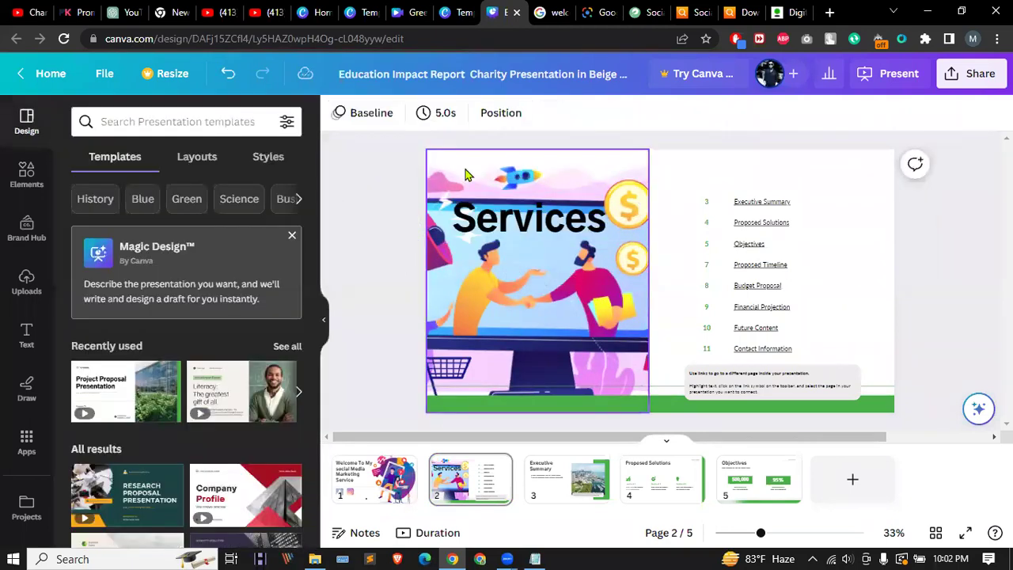
Step: Move the Services heading off the illustration to the space above the contents list
click(554, 214)
drag(554, 214, 768, 171)
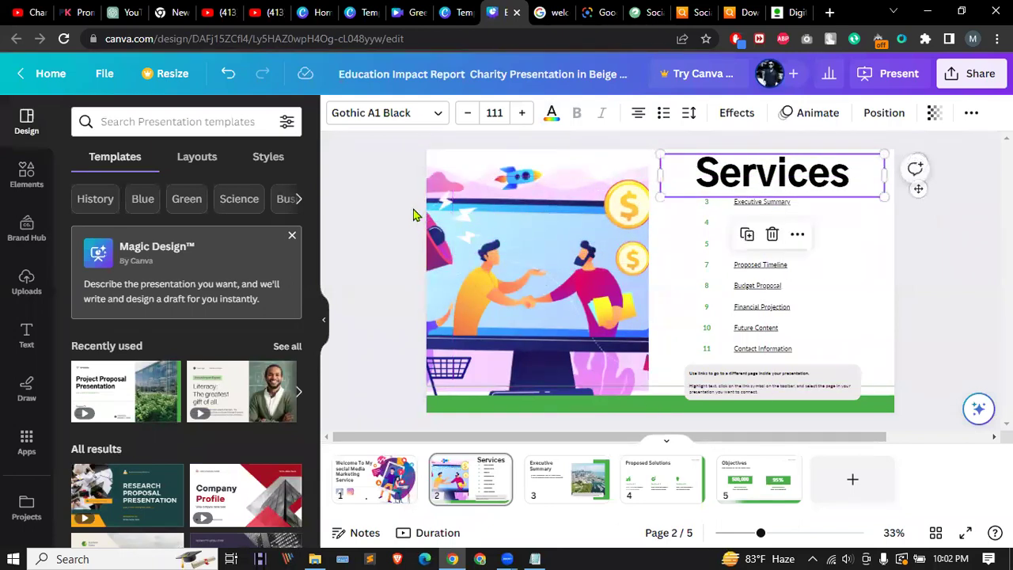
click(383, 205)
Step: Reposition the handshake illustration slightly to the right within its frame so the megaphone and shopping cart fit inside the crop
click(530, 297)
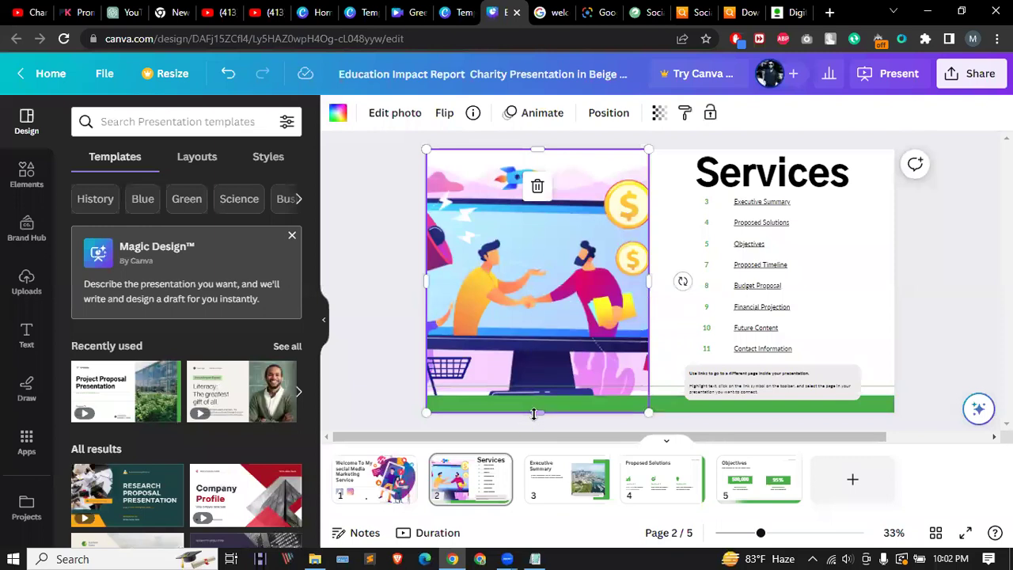
drag(534, 419, 535, 412)
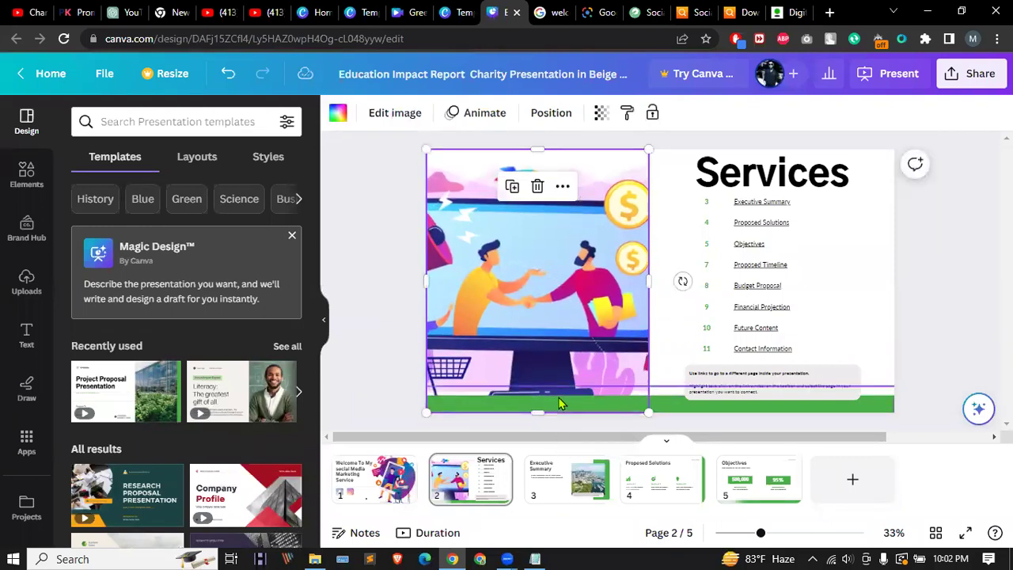
click(405, 297)
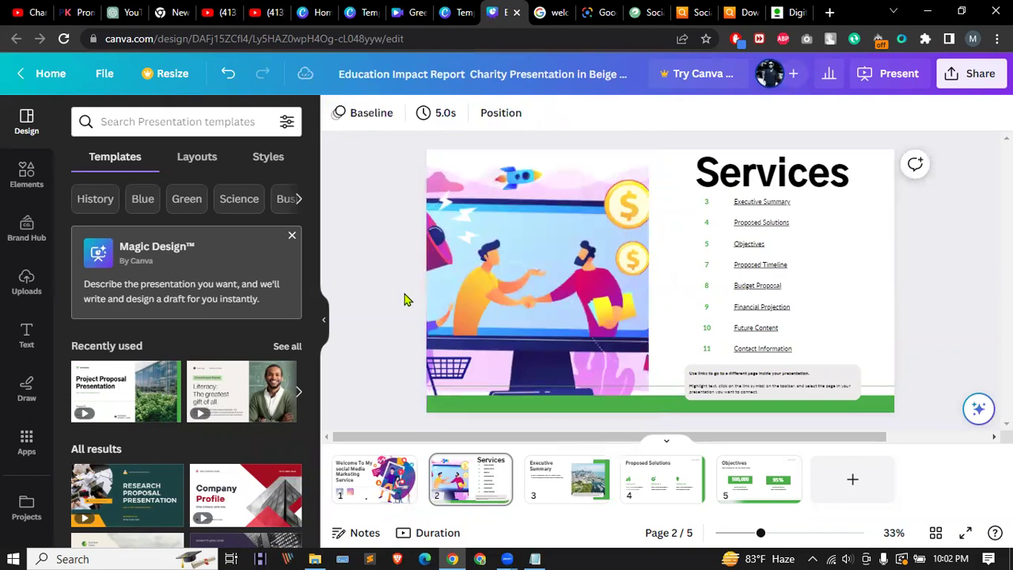
click(498, 273)
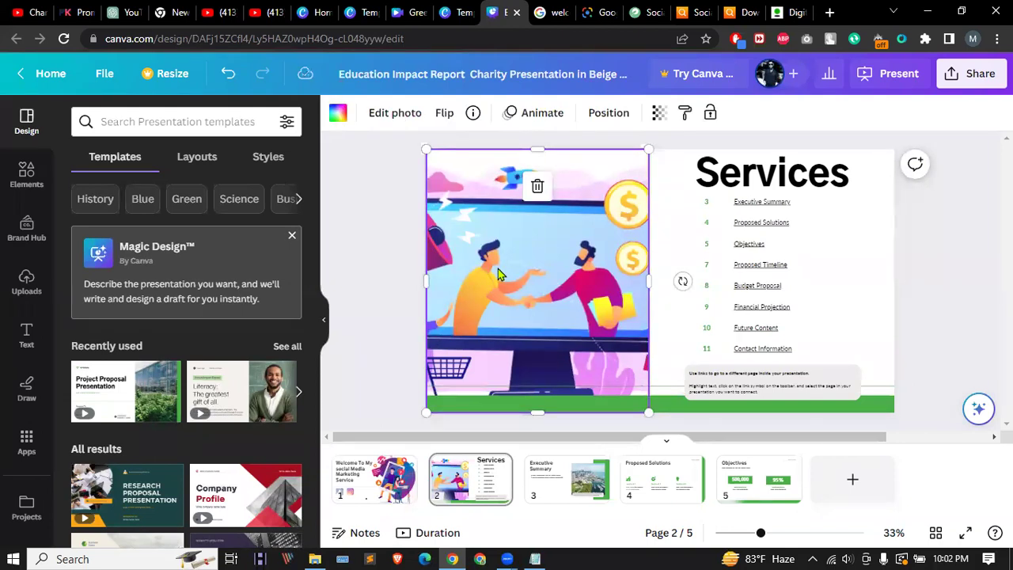
double_click(498, 269)
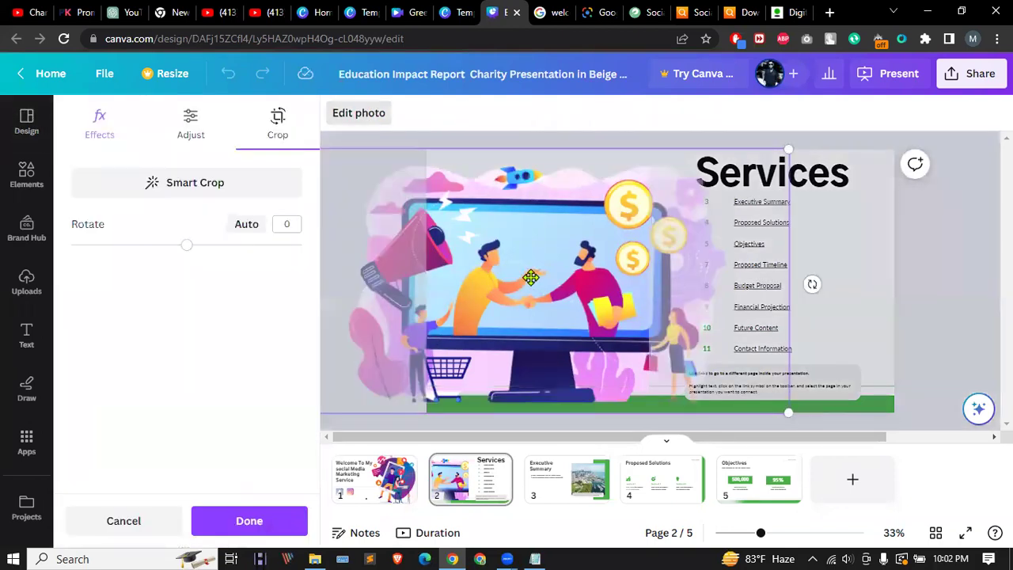
drag(530, 283, 552, 282)
click(947, 299)
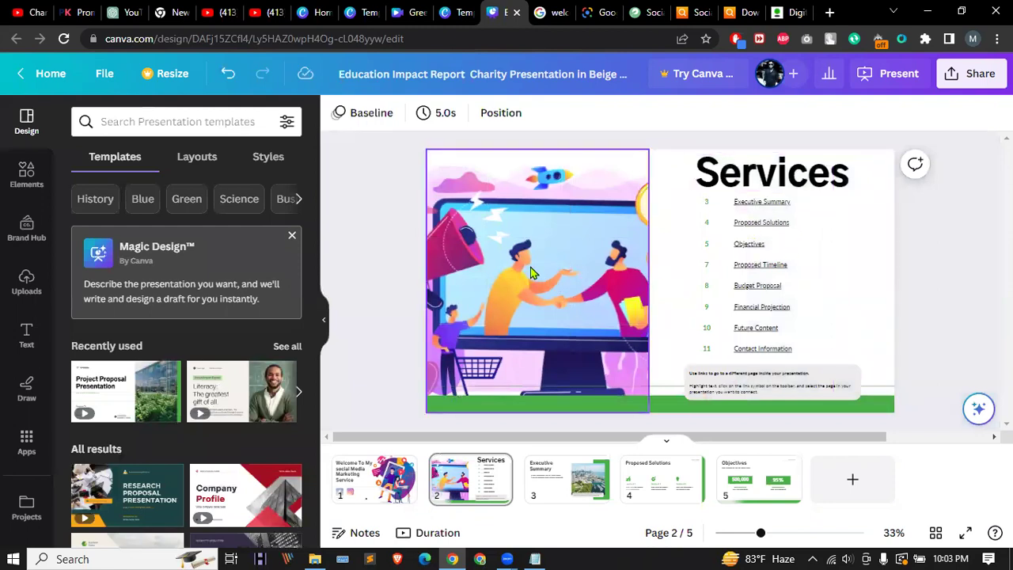
Step: Delete the green bar along the bottom of page 2
click(566, 407)
key(Delete)
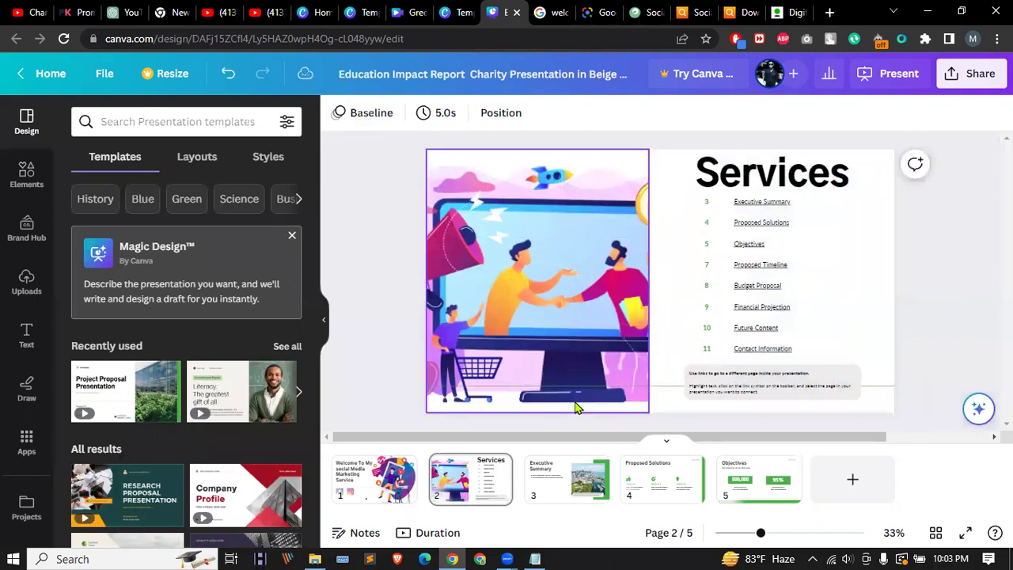
click(569, 311)
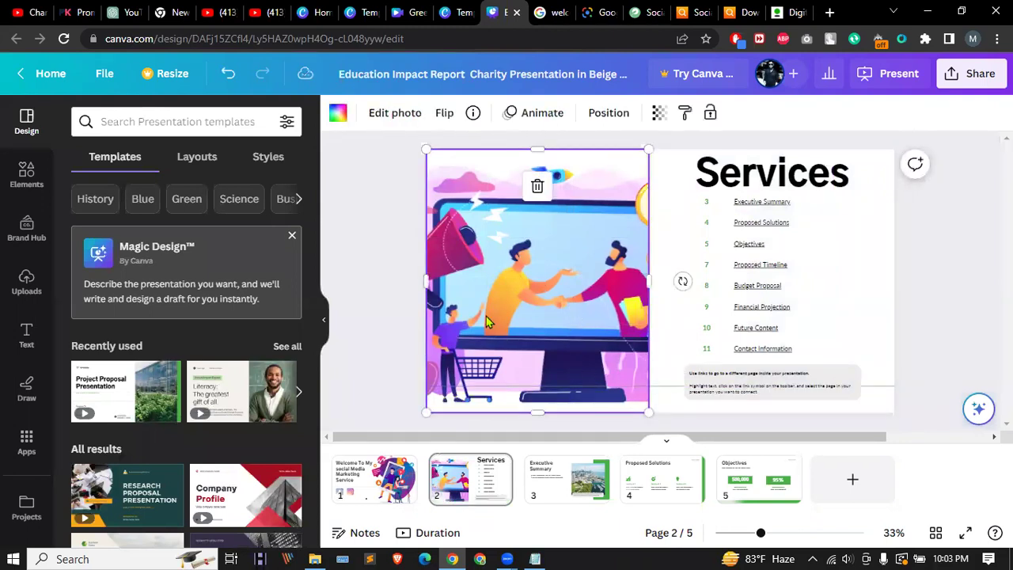
click(383, 264)
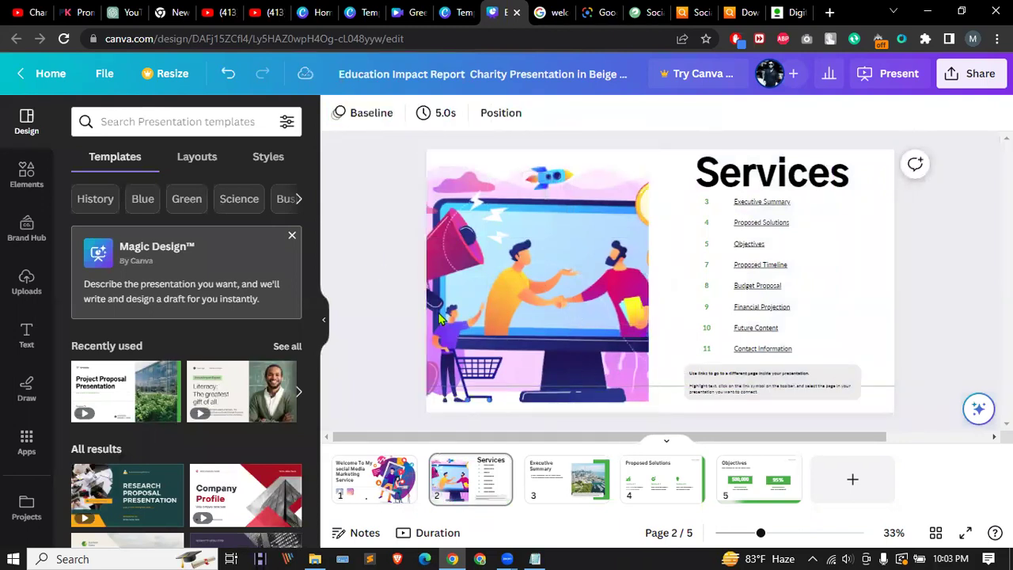
Step: Change the page 2 heading to read "Service"
click(782, 182)
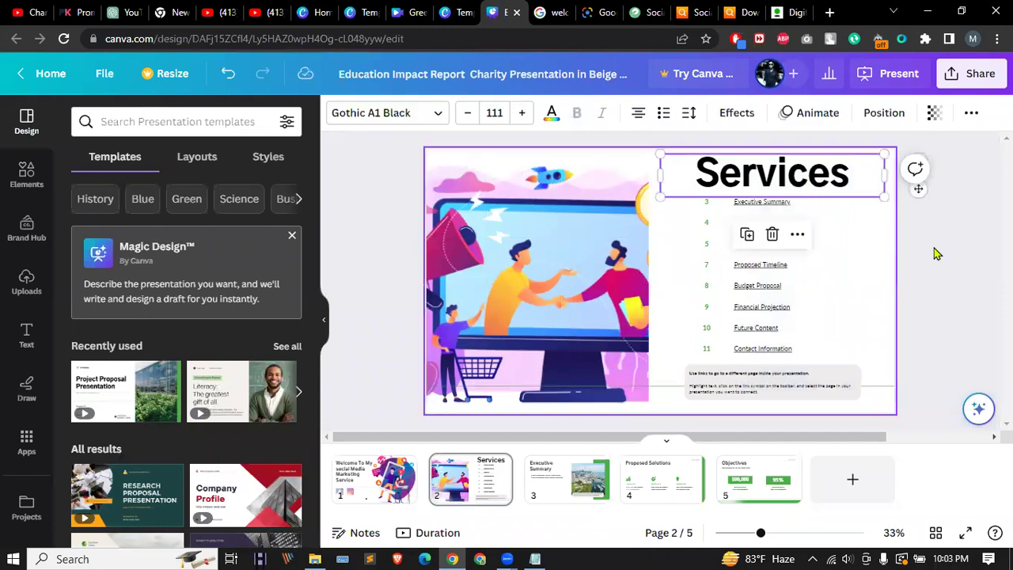
click(844, 179)
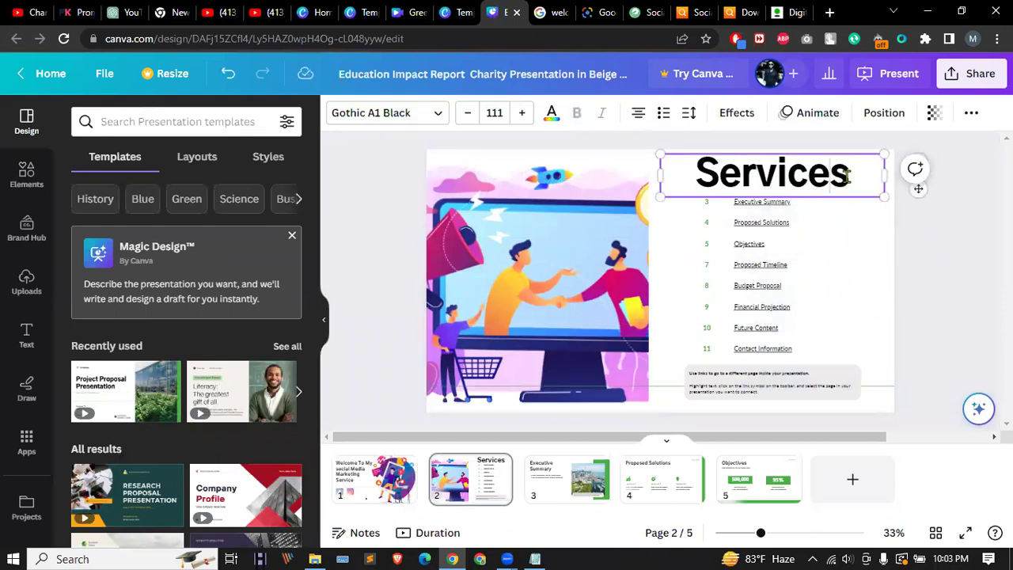
key(BackSpace)
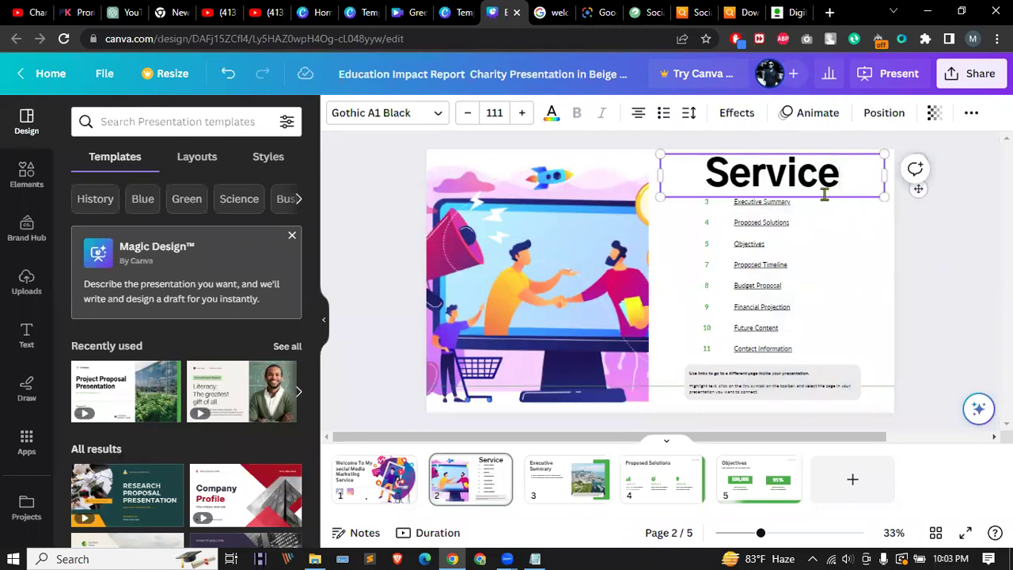
click(964, 273)
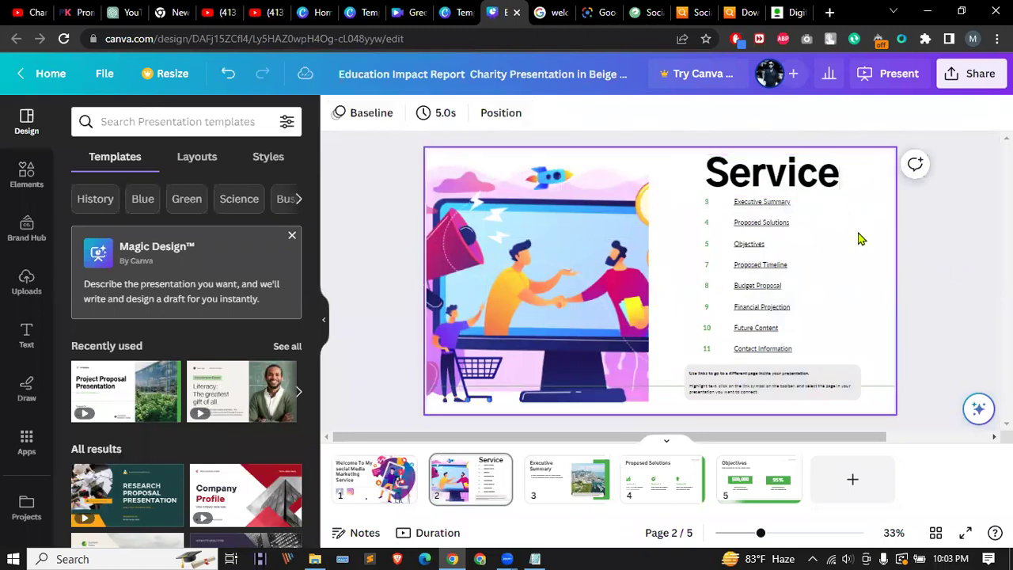
Step: Shrink the contents list table slightly from its upper corner so it starts lower beneath the Service heading
click(764, 174)
click(760, 211)
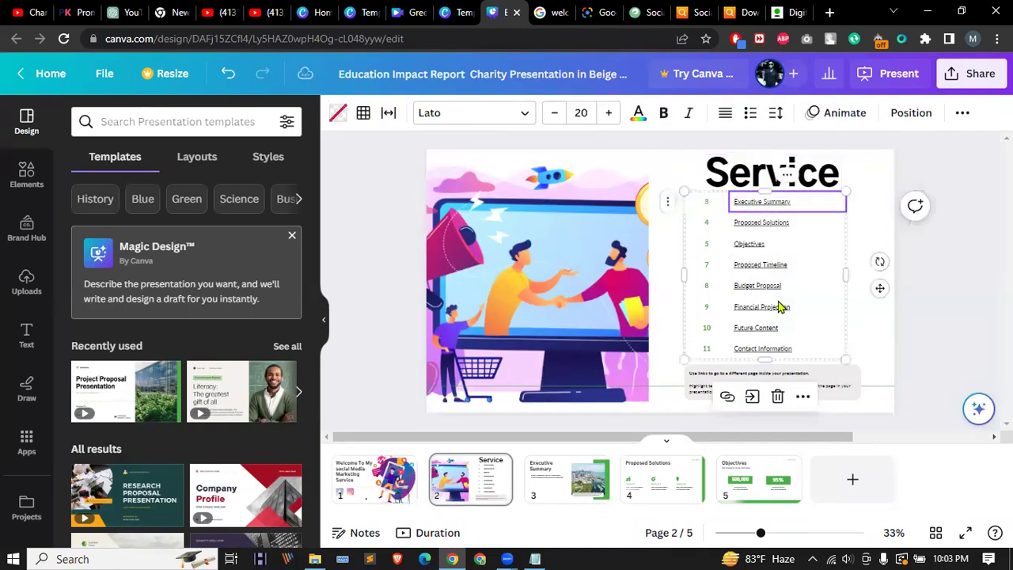
drag(684, 191, 694, 226)
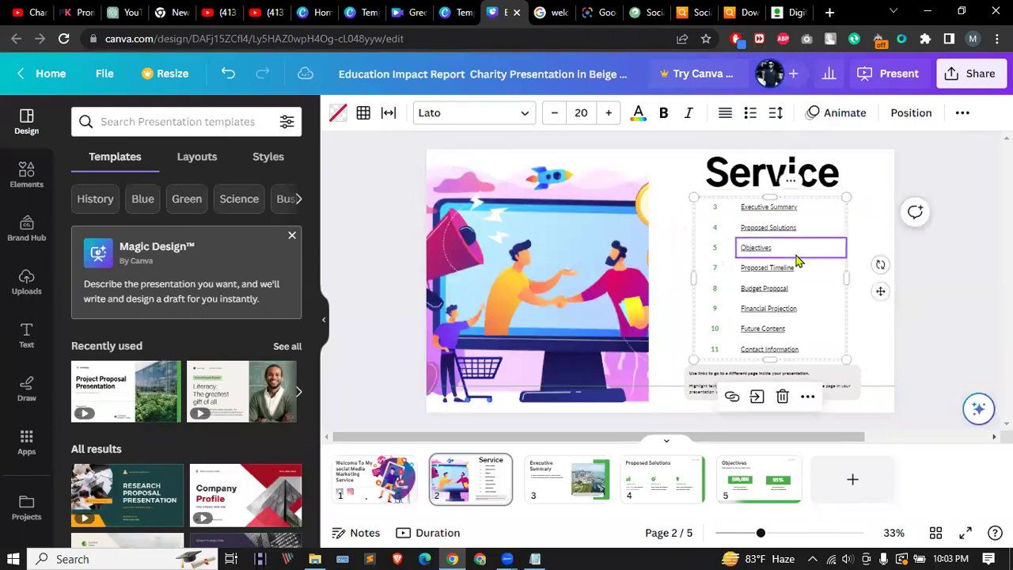
click(716, 231)
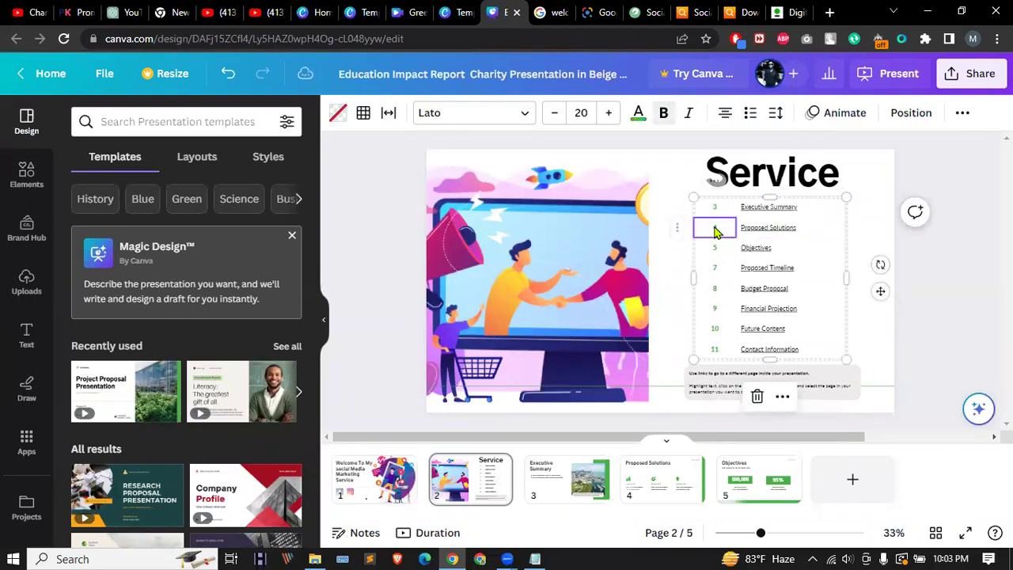
click(679, 310)
click(716, 308)
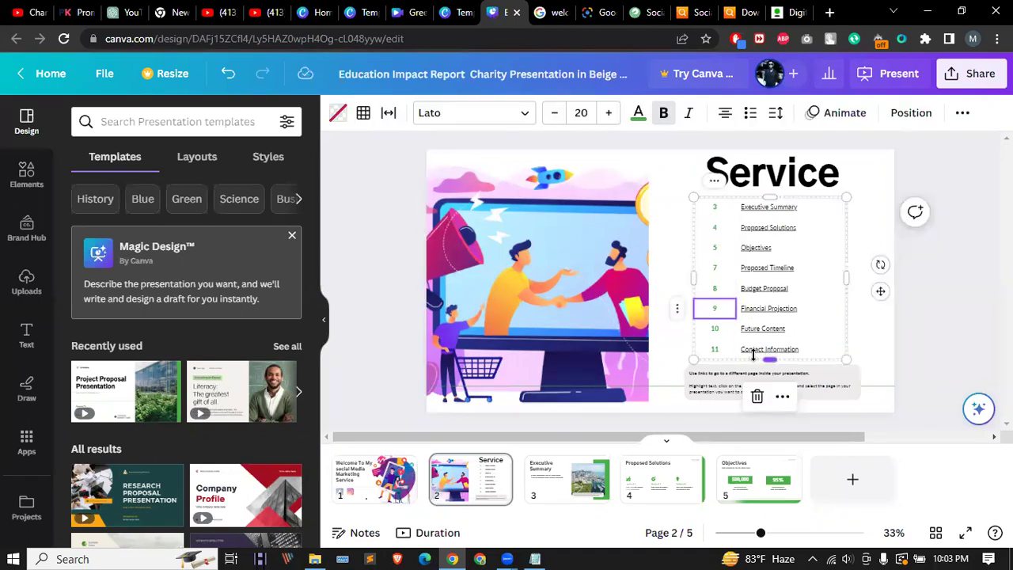
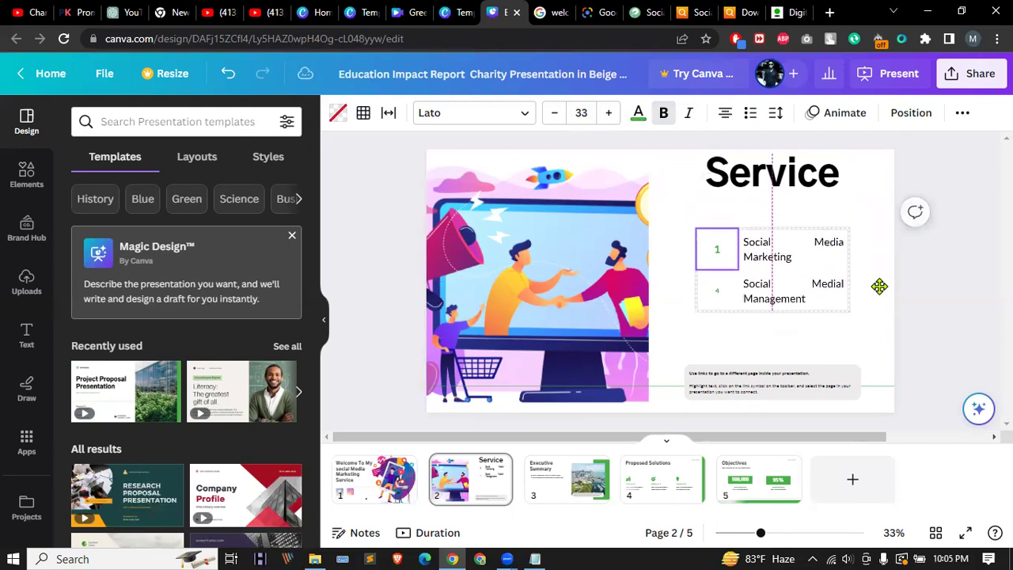
Step: Replace the numbers in front of the social media marketing and management rows with # signs
click(717, 302)
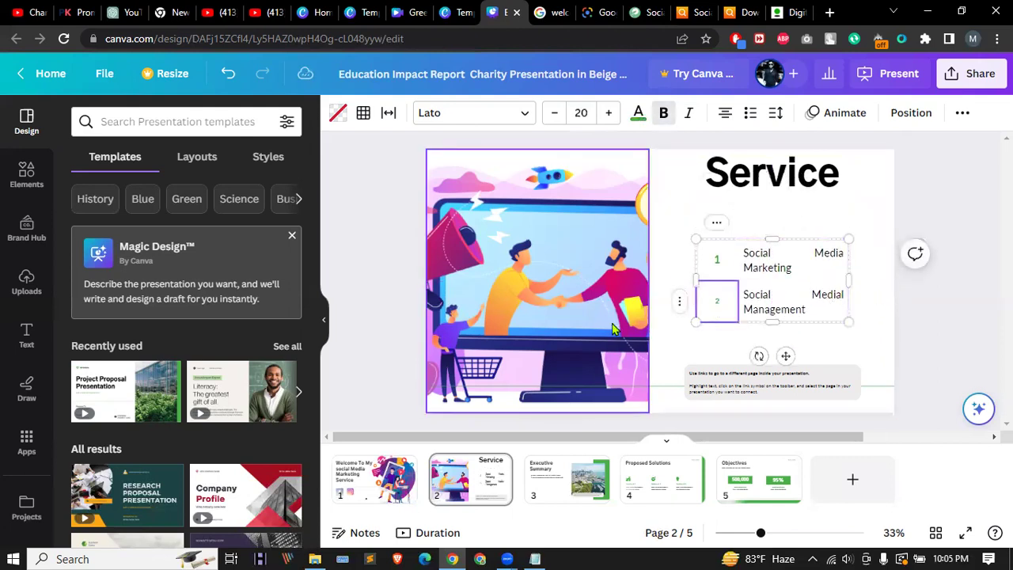
key(BackSpace)
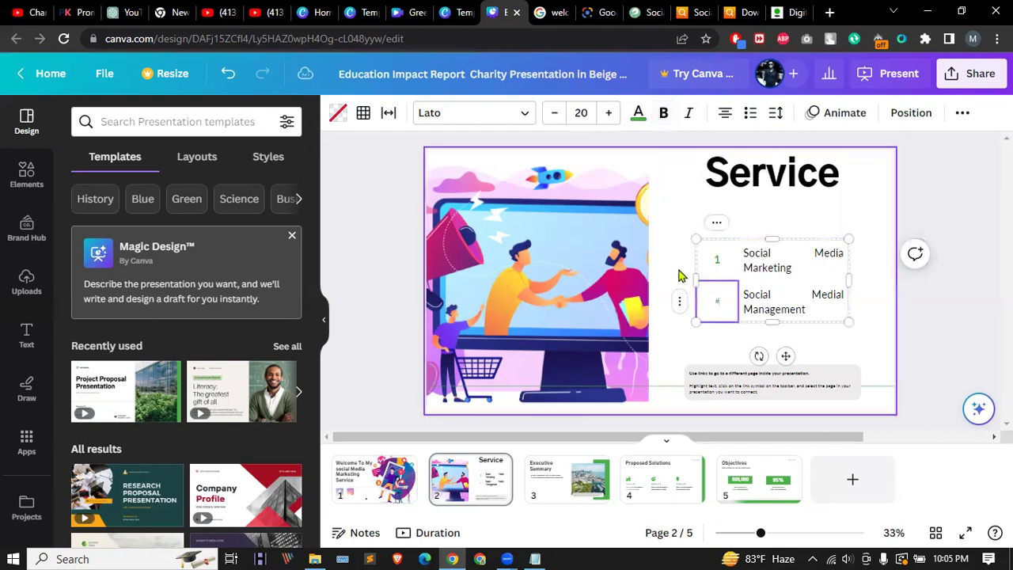
double_click(720, 258)
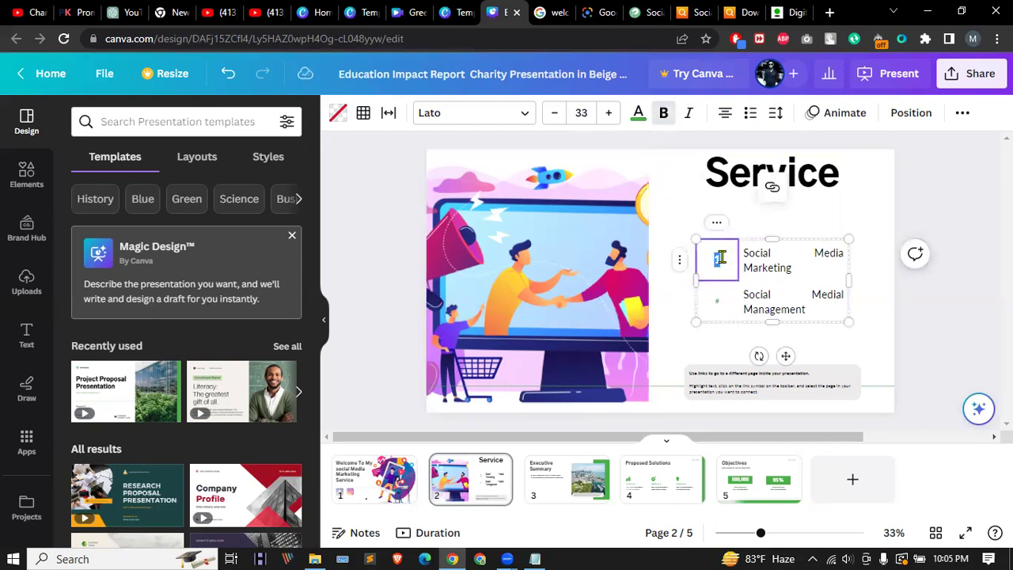
click(781, 219)
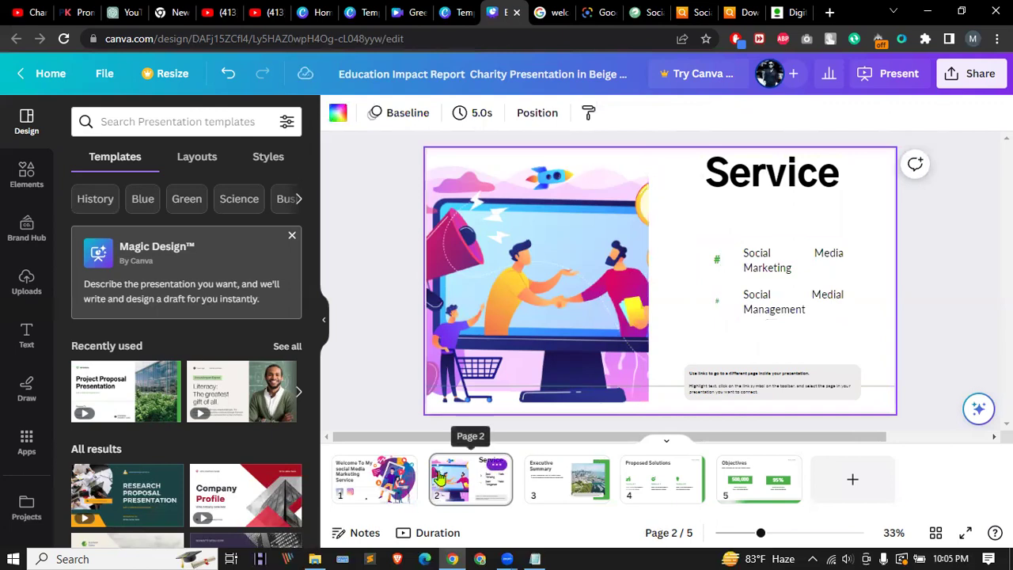
Step: Play the video preview from the cover page through the Service page, stopping on page 3
click(370, 478)
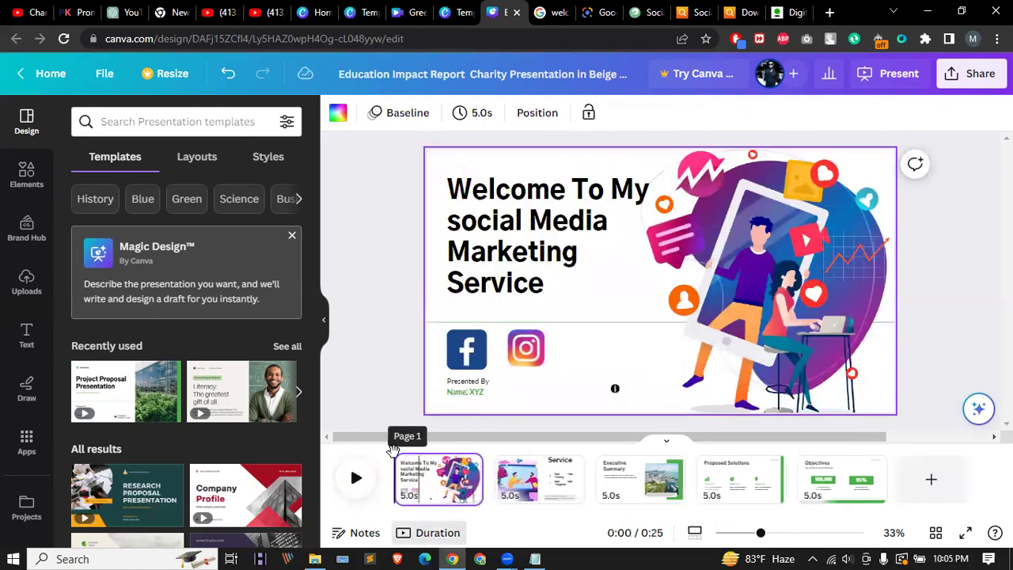
click(356, 478)
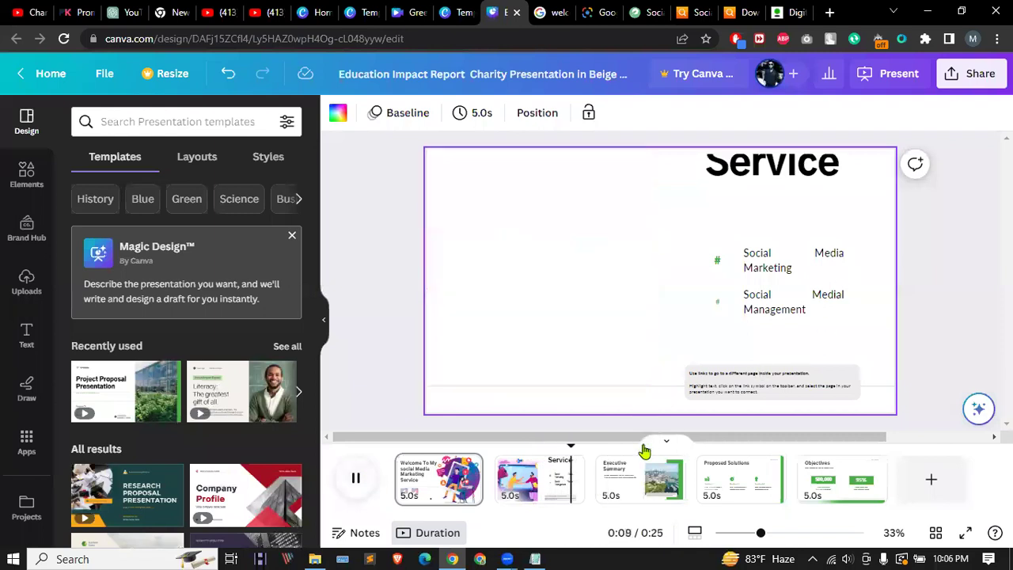
click(360, 481)
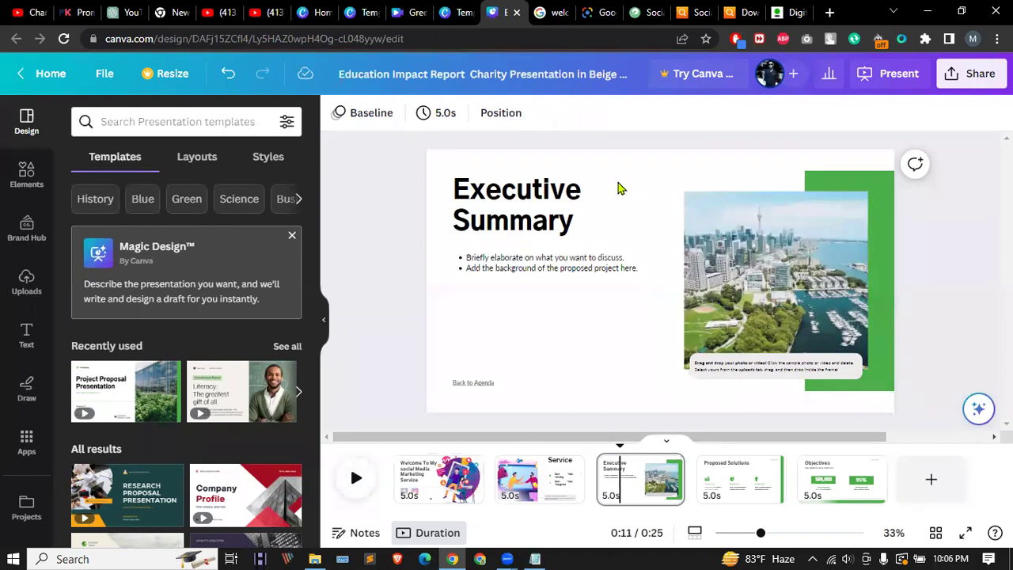
Step: Replace the Executive Summary heading on page 3 with "Previce project"
click(618, 484)
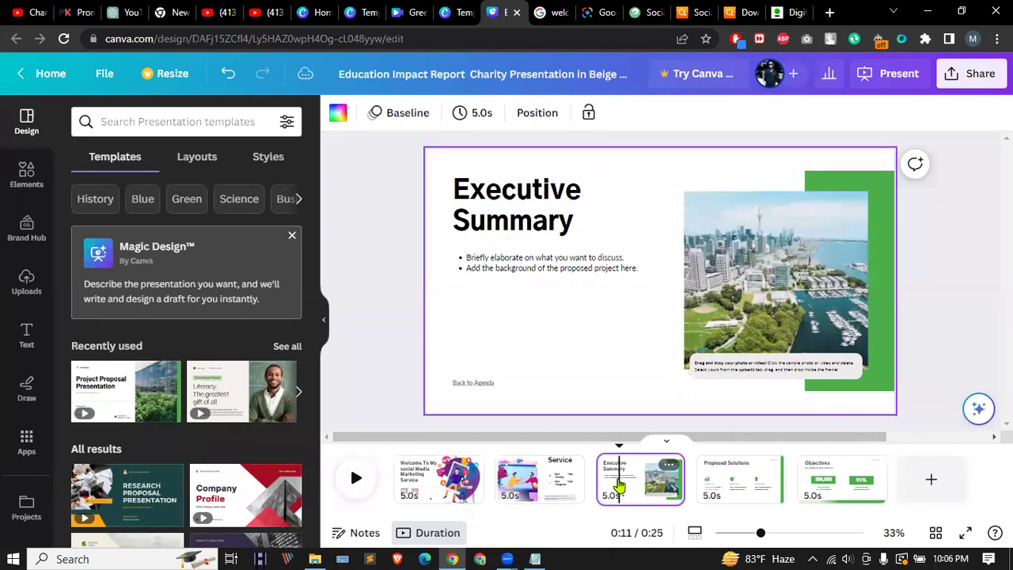
click(575, 262)
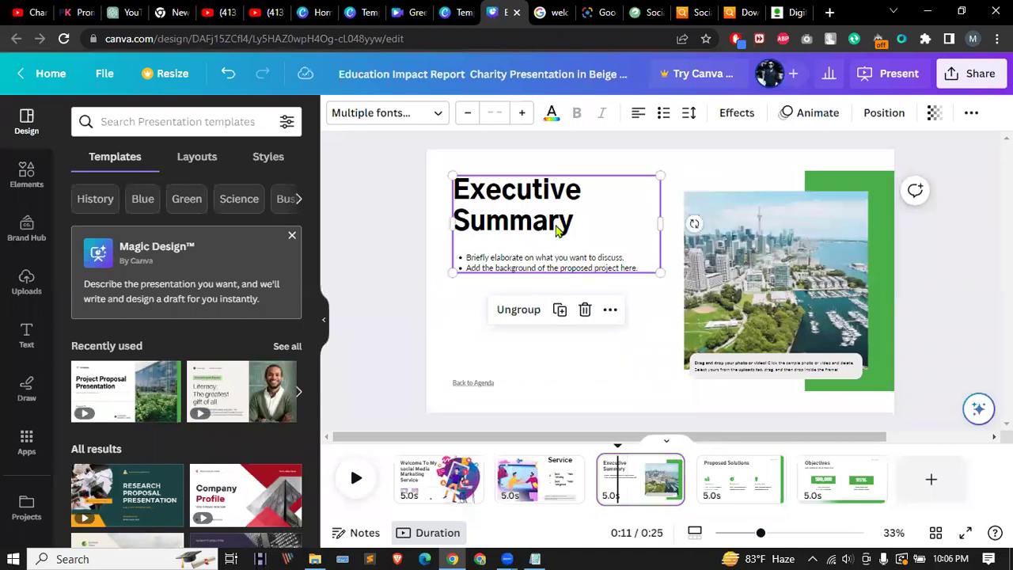
click(559, 228)
click(558, 224)
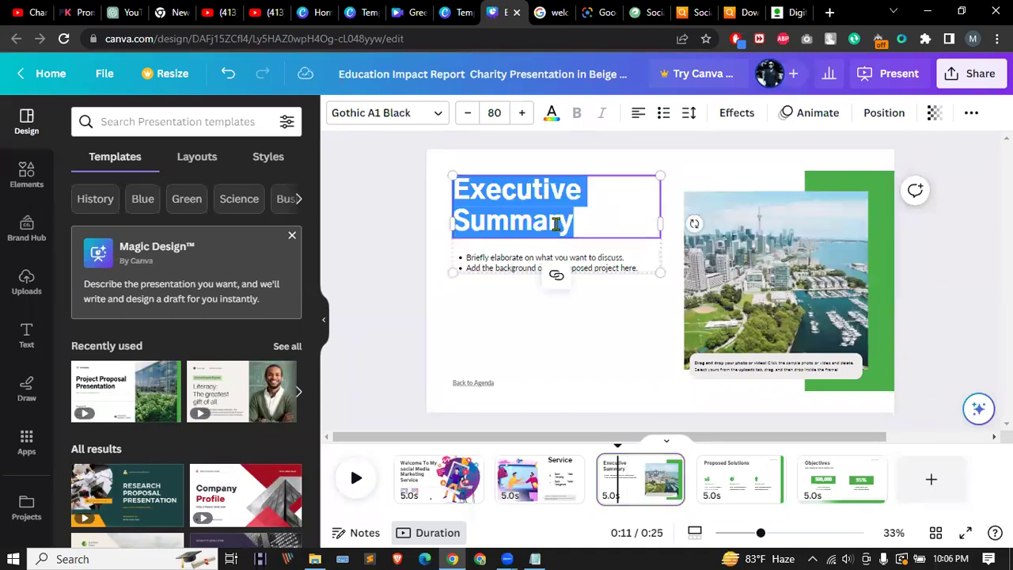
text(Pre)
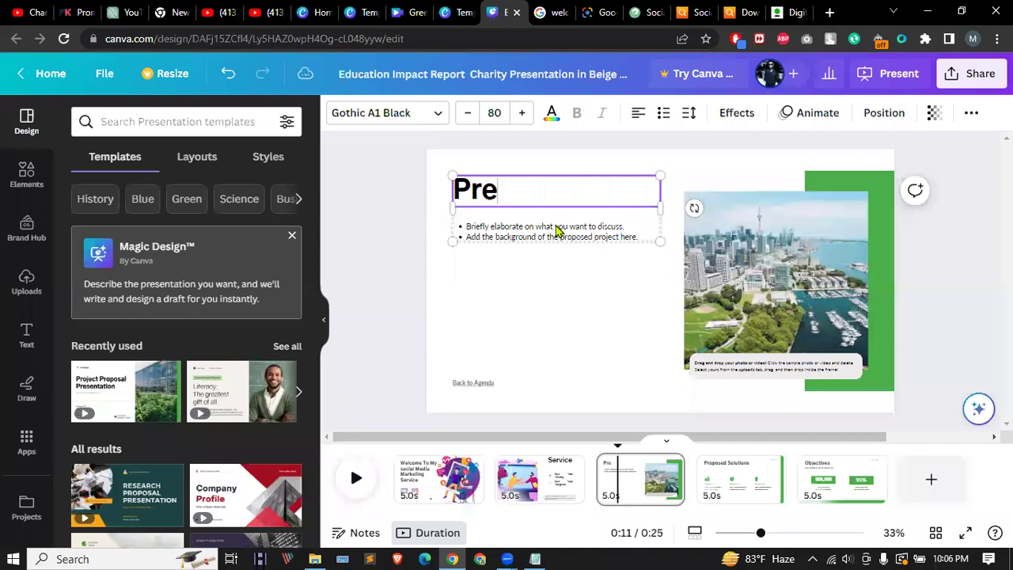
text(vice p)
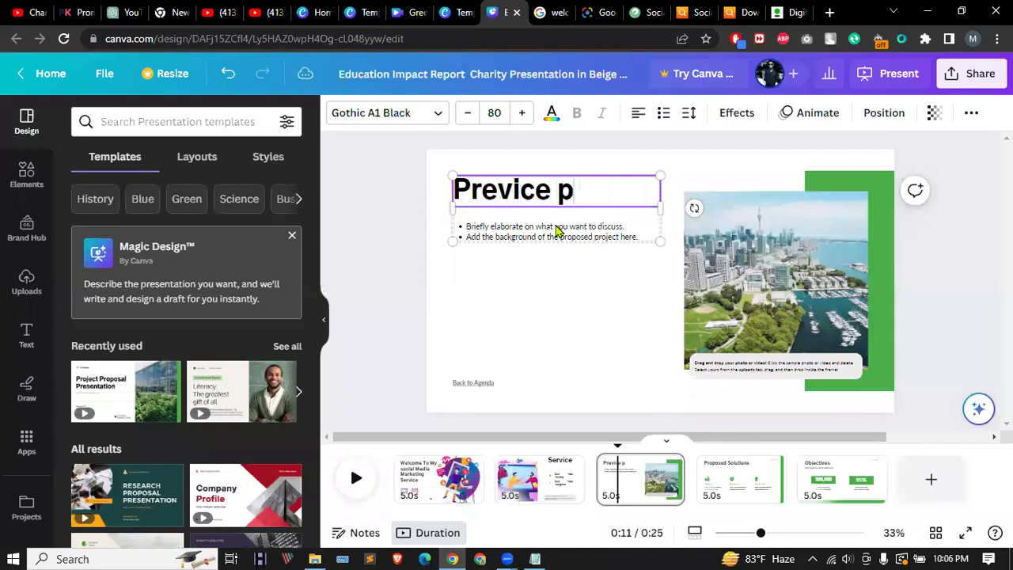
text(roject)
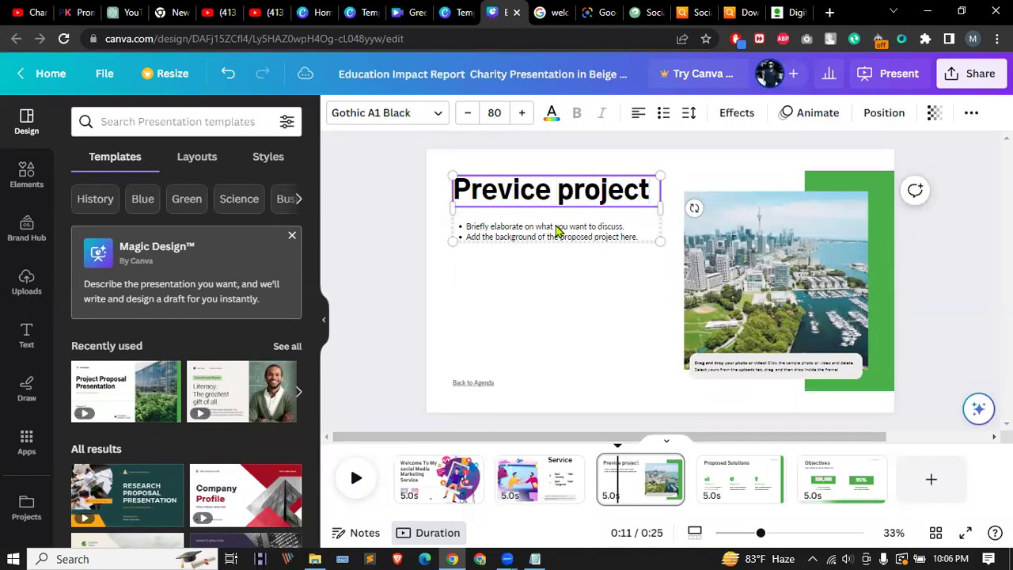
click(557, 237)
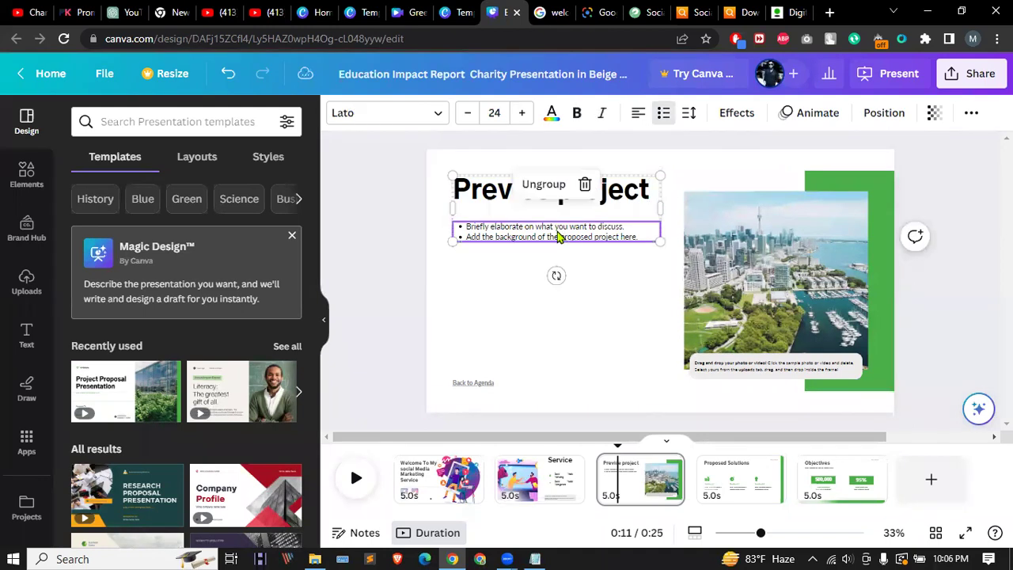
click(573, 320)
Step: Search Google Images in a new tab for "facebook ads manager hd" to replace the page 3 city photo, and return to the design
click(757, 279)
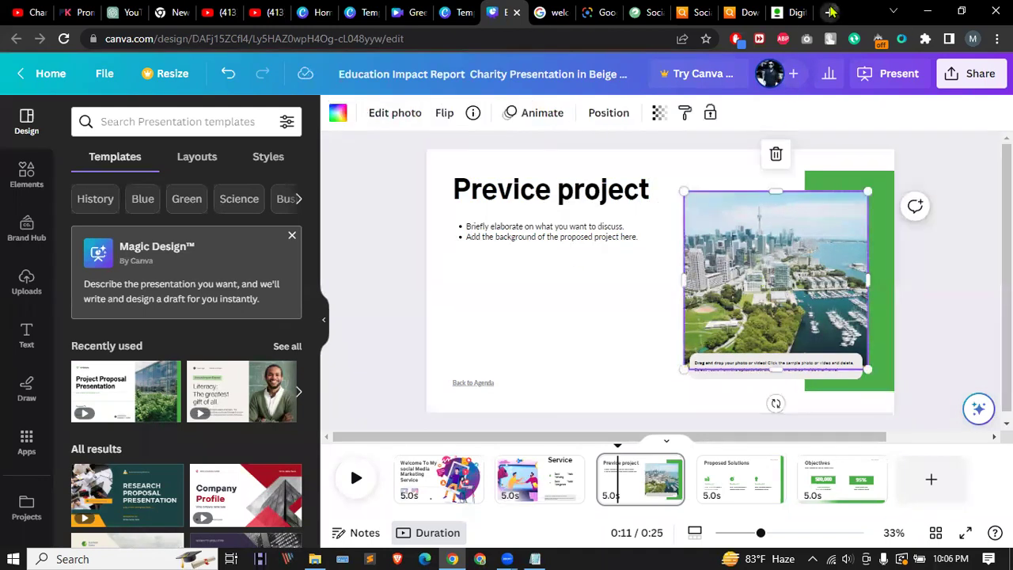
click(829, 12)
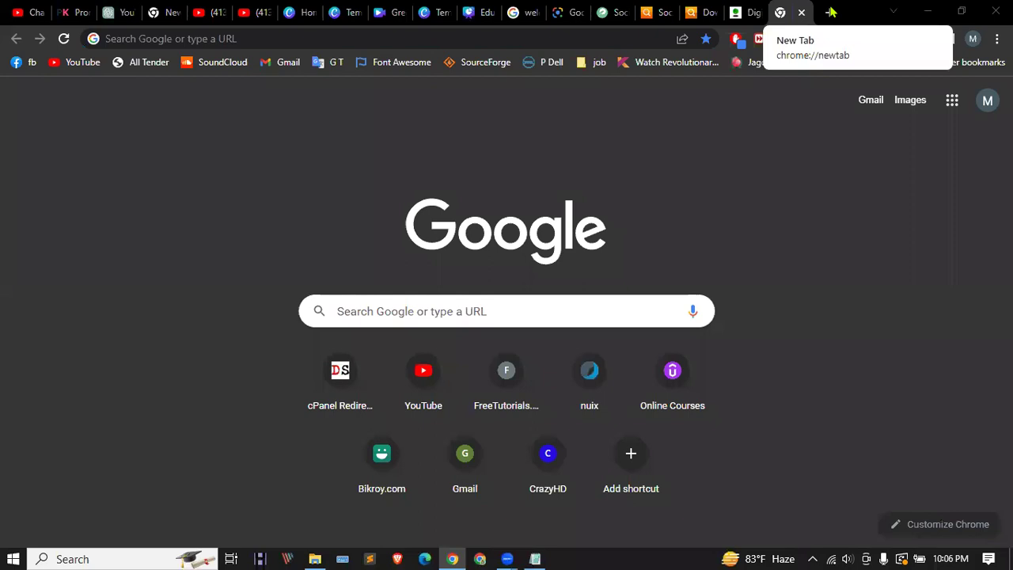
click(298, 37)
text(facebook ads manager)
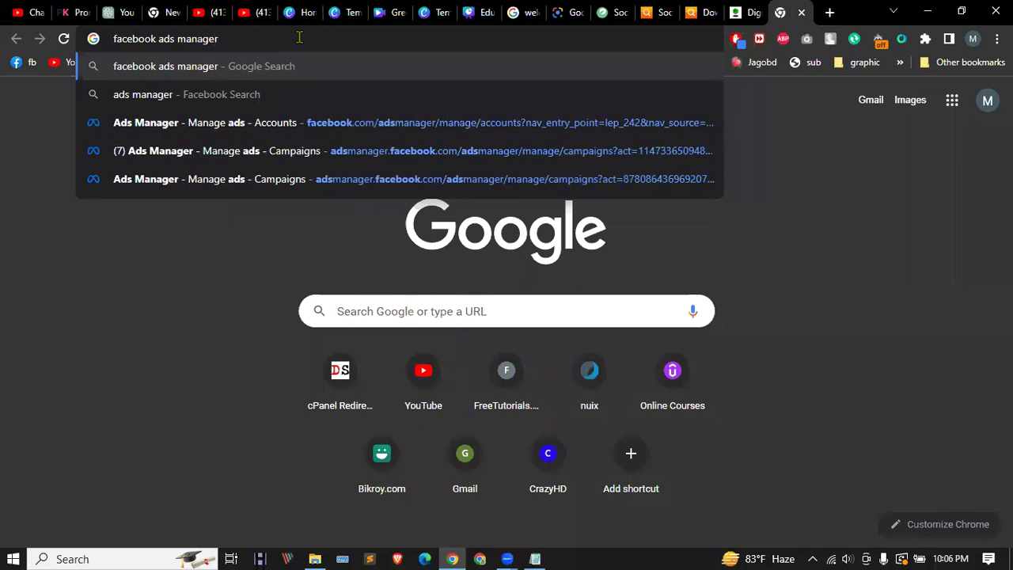
text( hd)
key(Return)
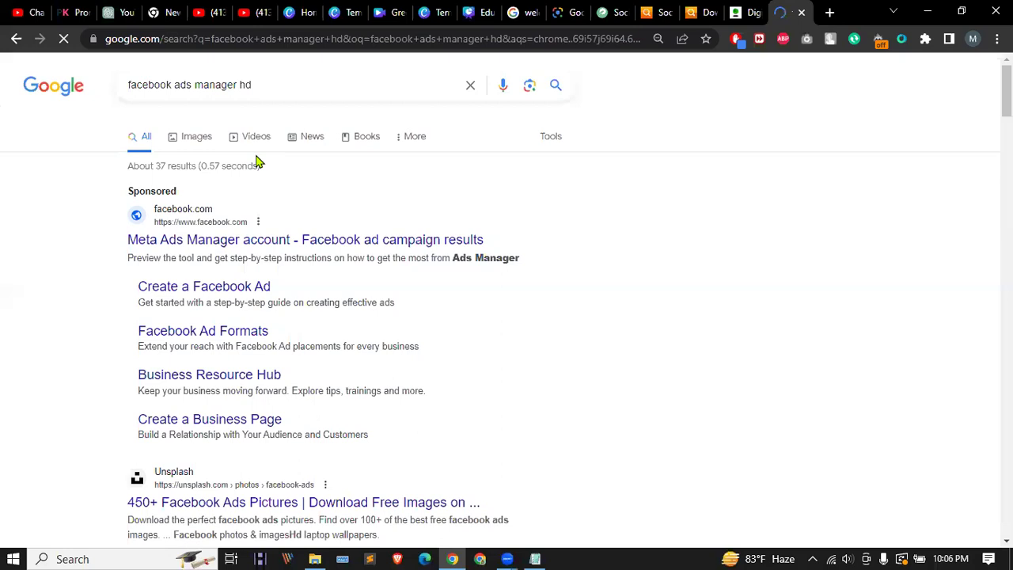
click(196, 138)
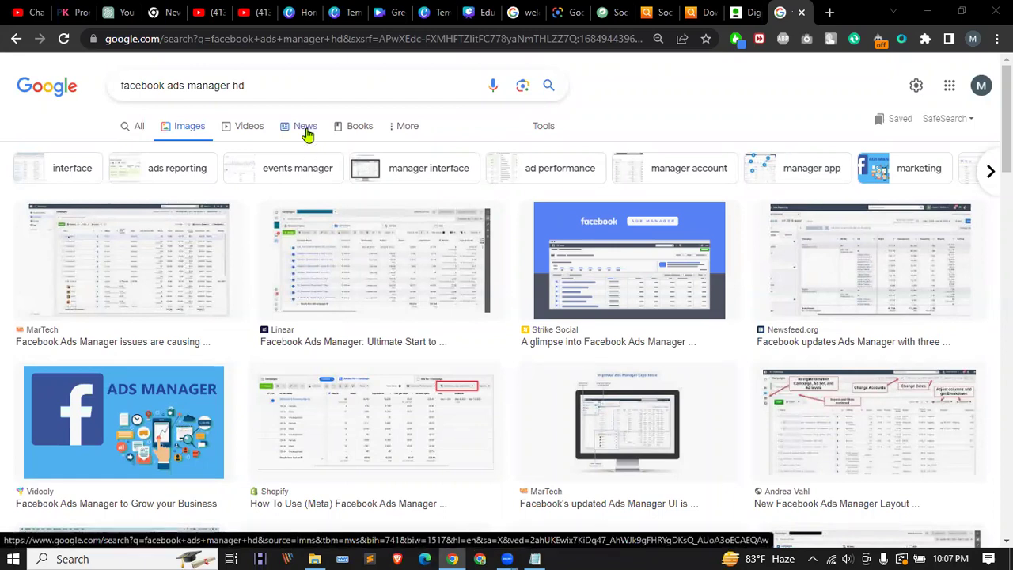
click(383, 12)
click(478, 12)
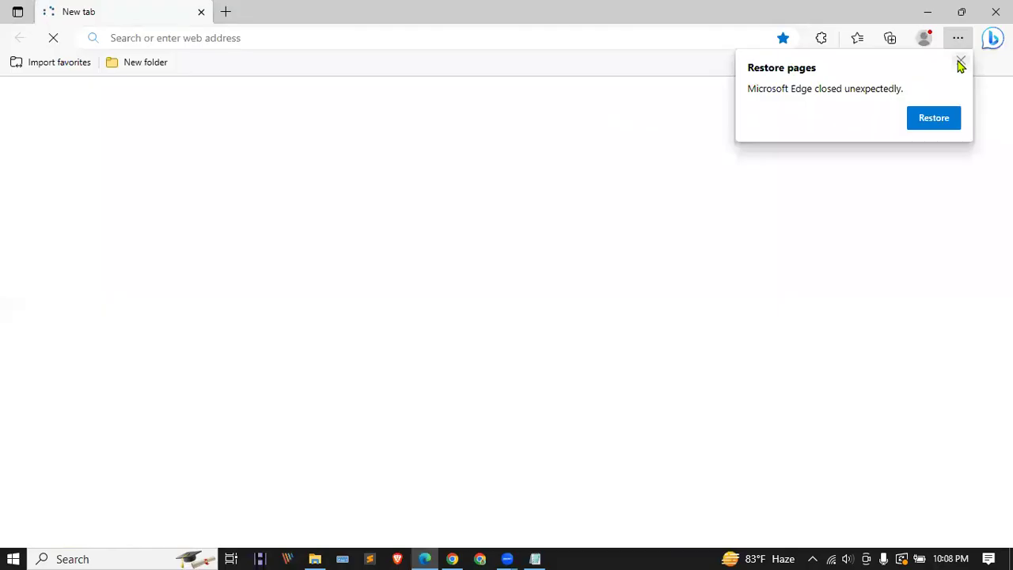
Step: Dismiss the restore-pages prompt in Microsoft Edge and open fiverr.com
click(958, 63)
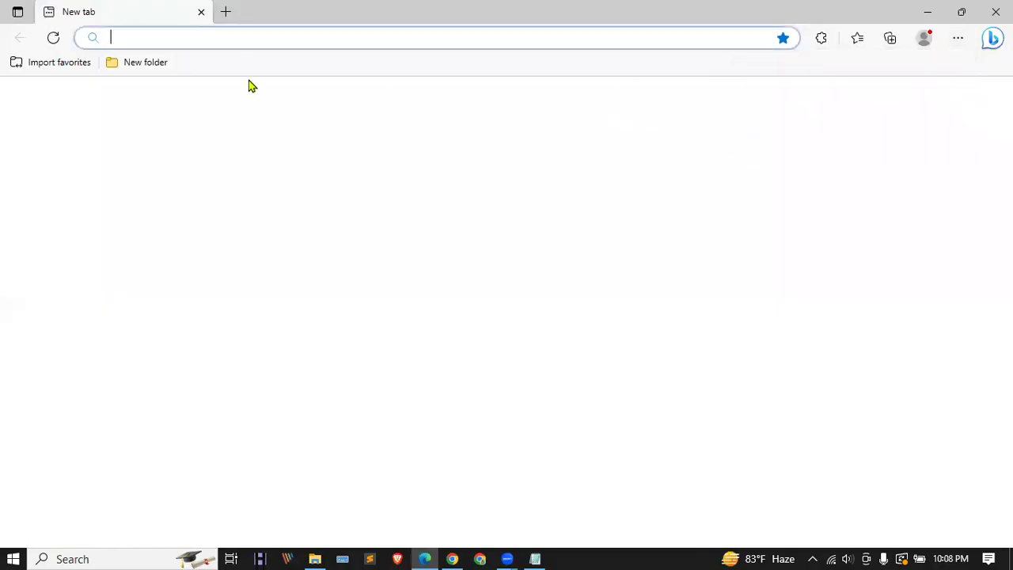
click(194, 36)
text(f)
key(Return)
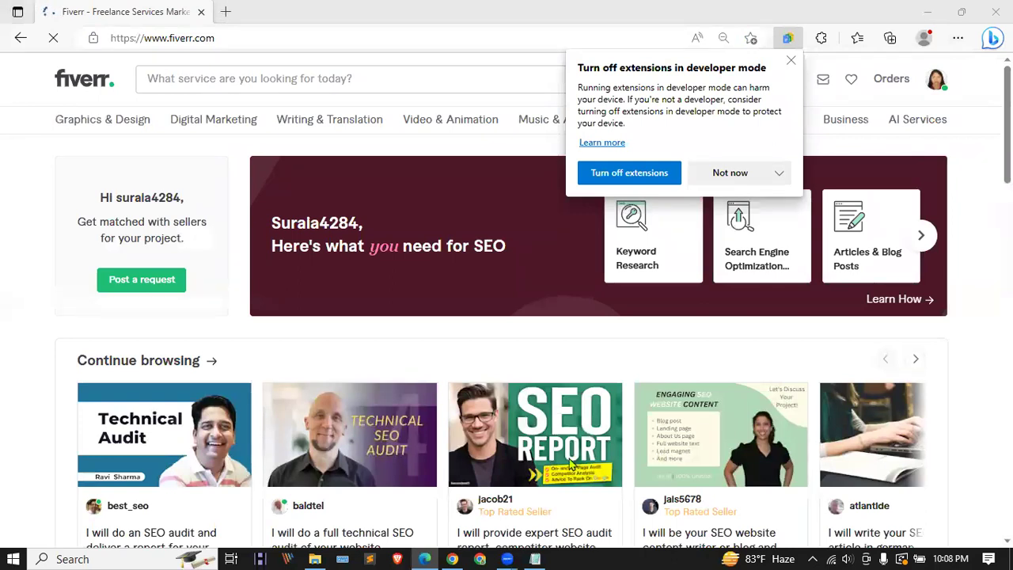
Step: Open the Technical Audit SEO gig on Fiverr and look through its full description, returning to the site's category navigation
scroll(187, 426, down, 2)
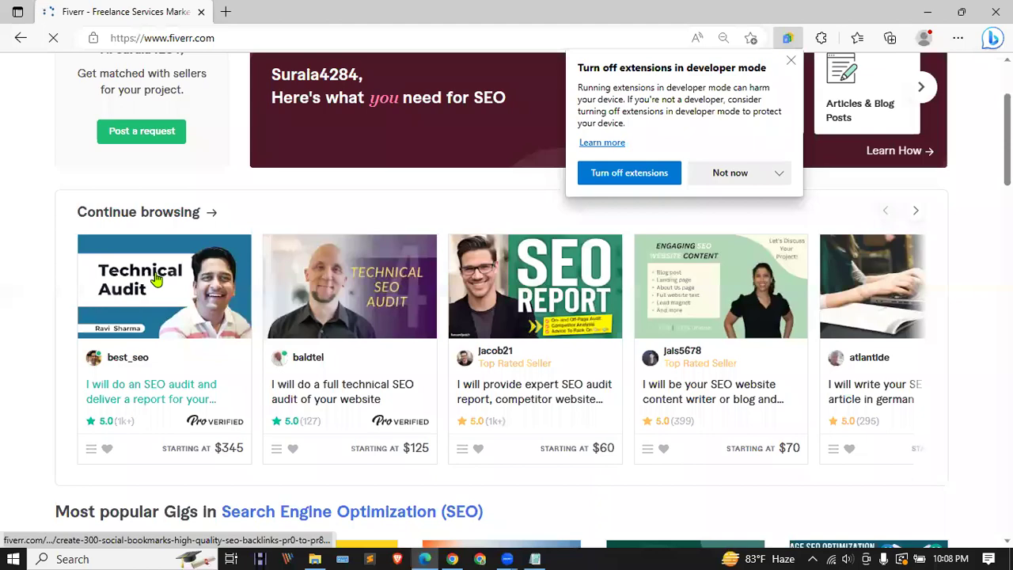
click(157, 279)
scroll(240, 273, down, 3)
scroll(332, 290, down, 15)
scroll(325, 302, down, 6)
scroll(344, 288, up, 10)
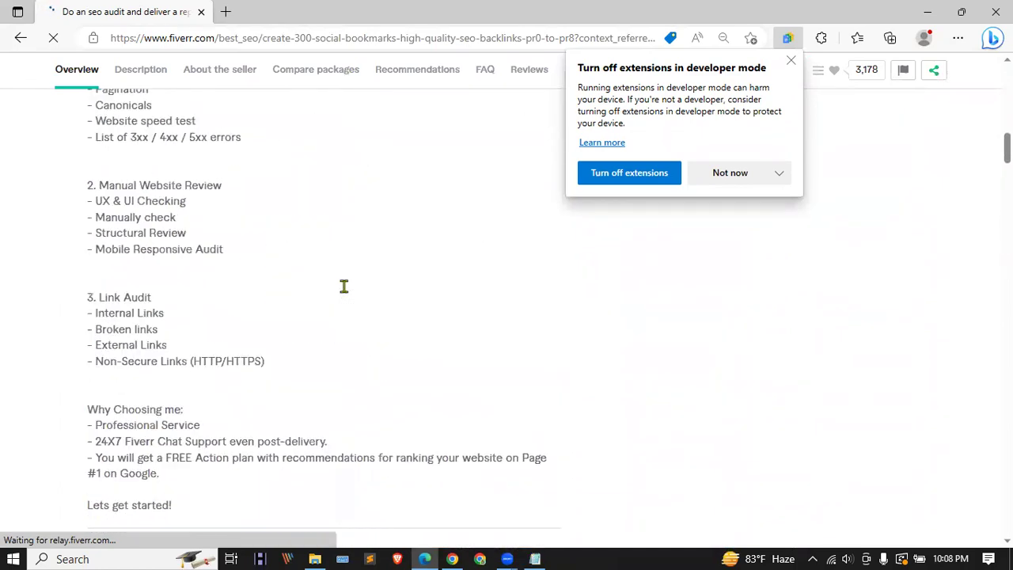
scroll(341, 290, up, 10)
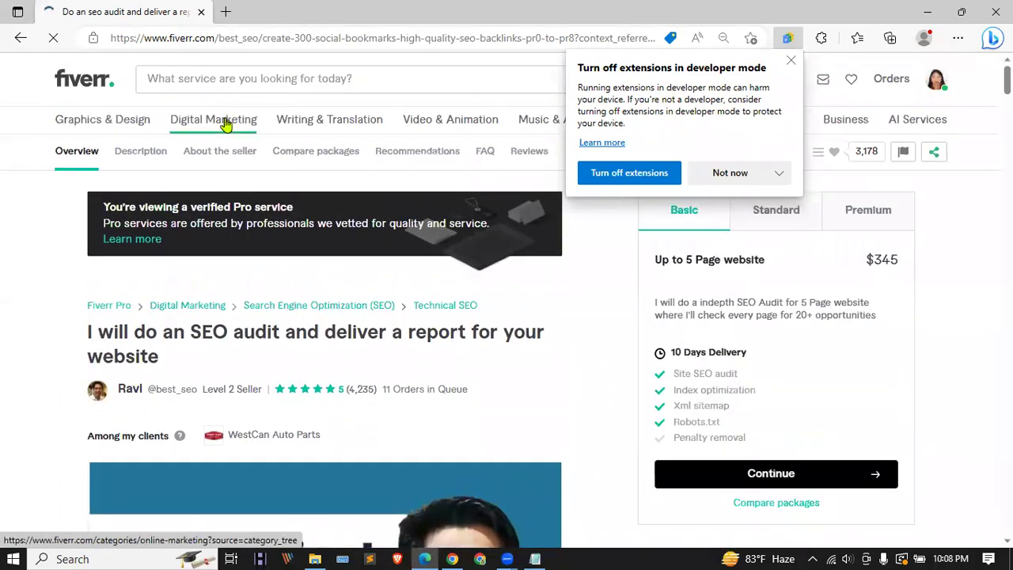
mouse_move(226, 124)
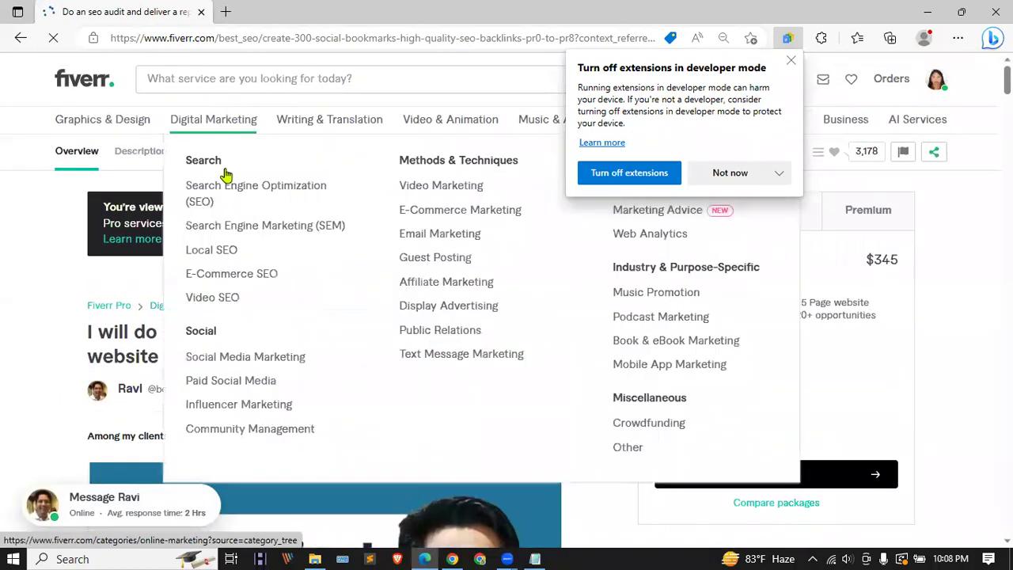
Step: Open Fiverr's Paid Social Media category, open the "manage your facebook ads entirely" gig and play the start of its intro video
click(230, 387)
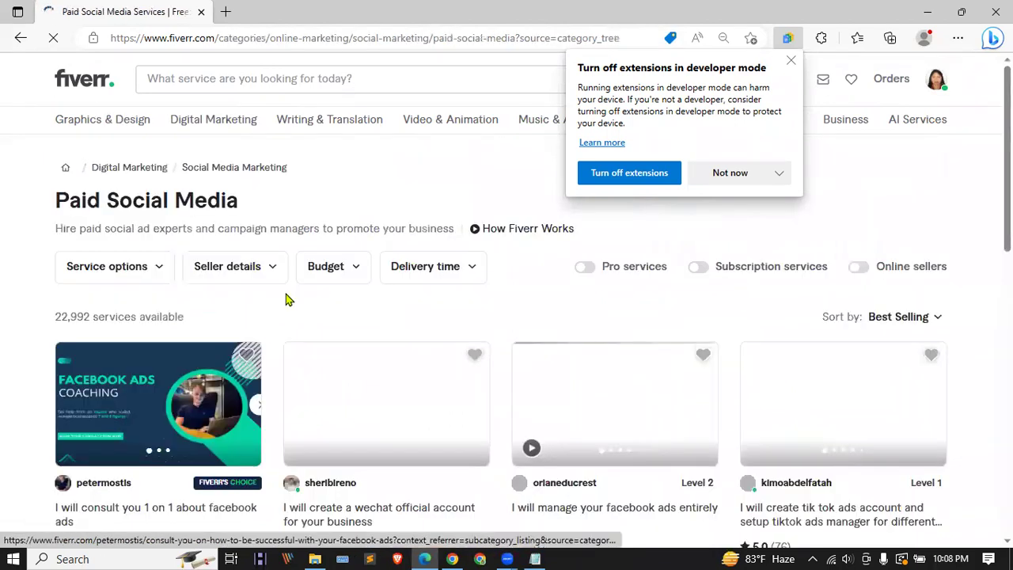
scroll(299, 253, down, 1)
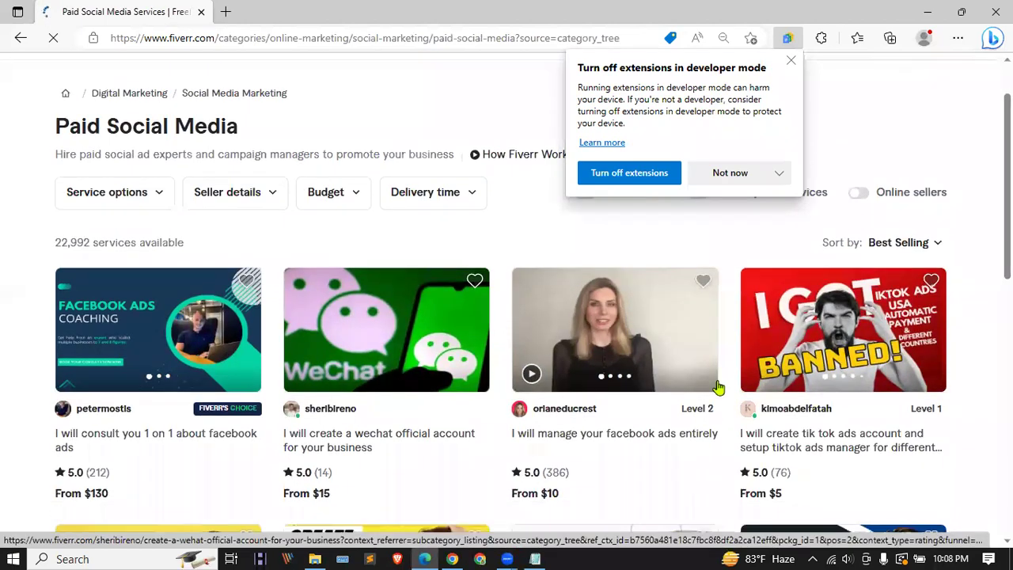
click(598, 342)
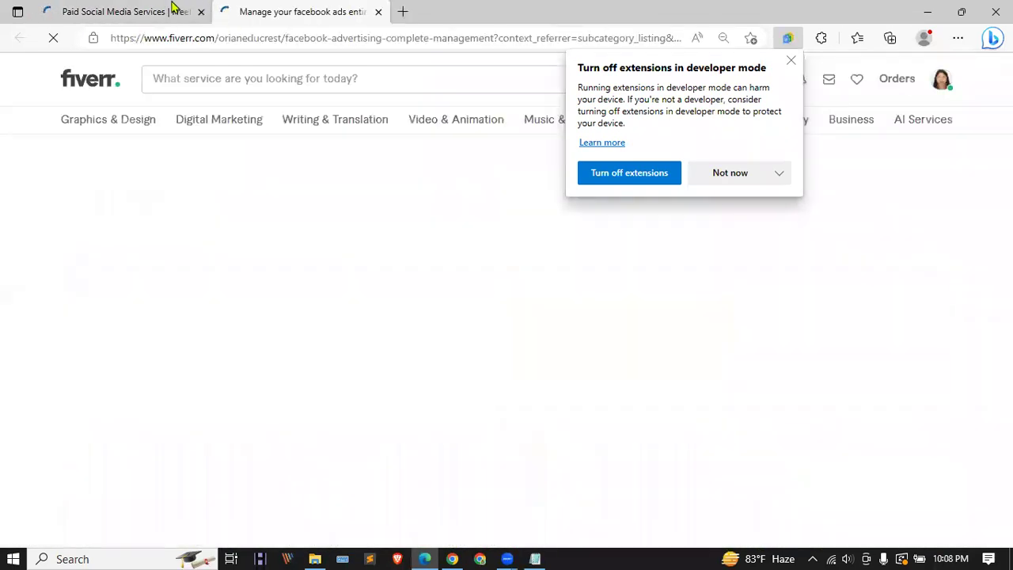
scroll(339, 282, down, 2)
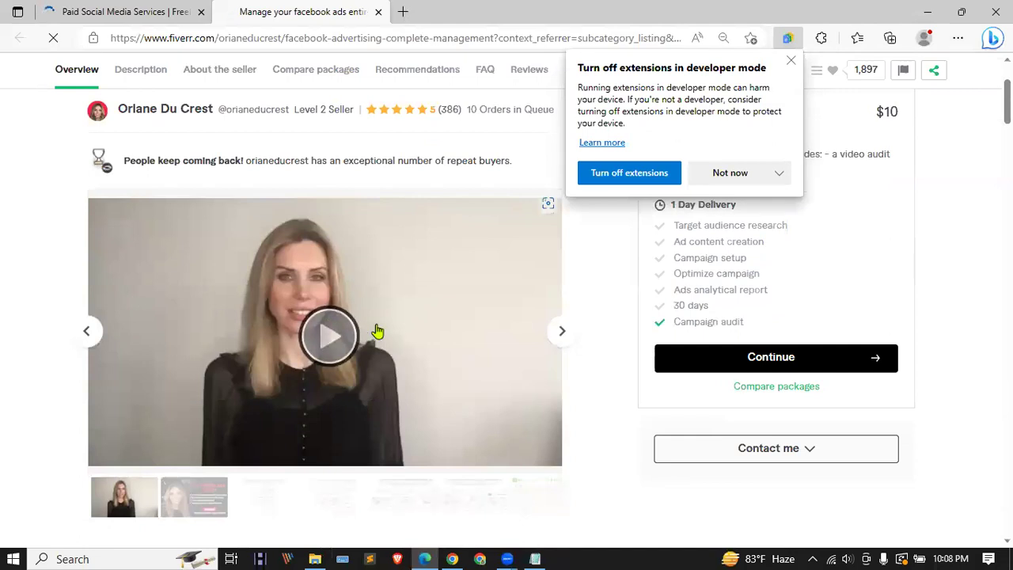
click(325, 335)
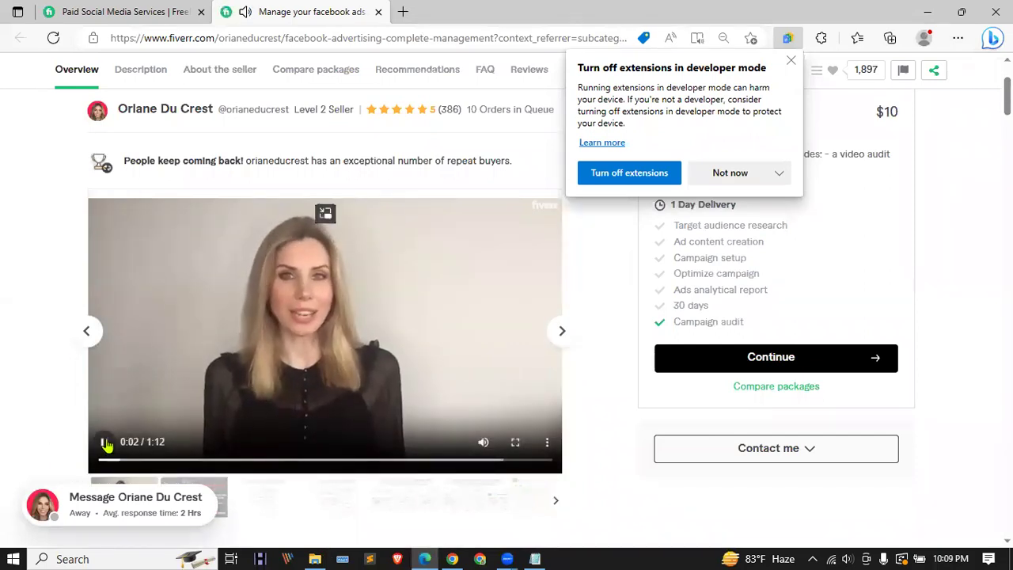
click(106, 443)
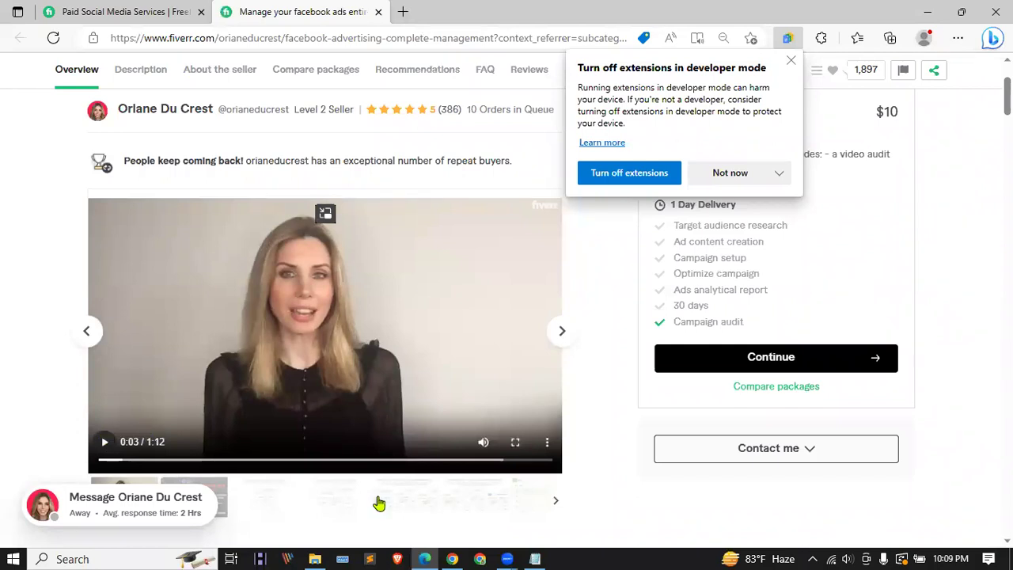
Step: Return to the Paid Social Media listing, open the Facebook and Instagram ads setup gig from $150 and watch its promo video
click(146, 17)
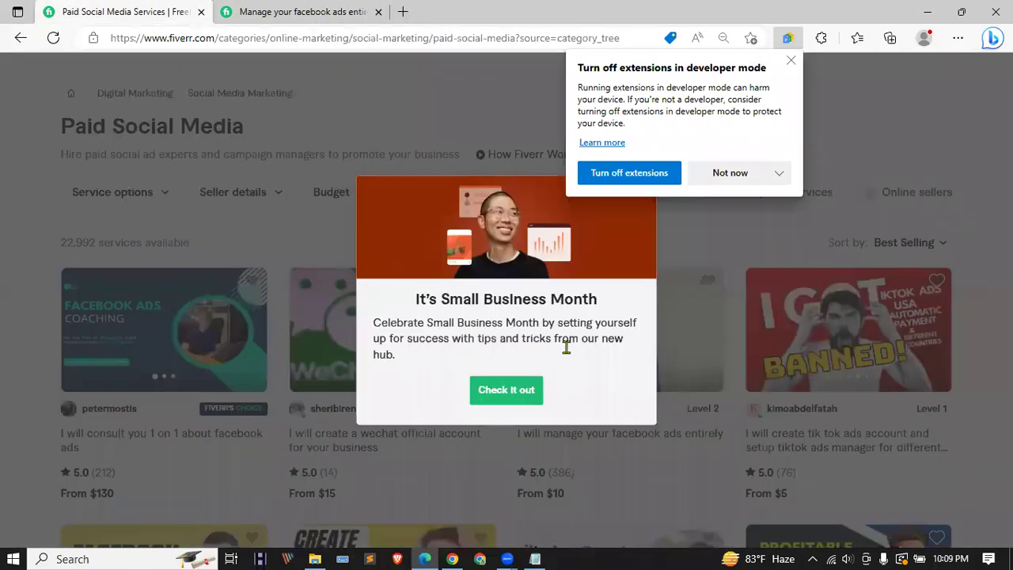
click(714, 246)
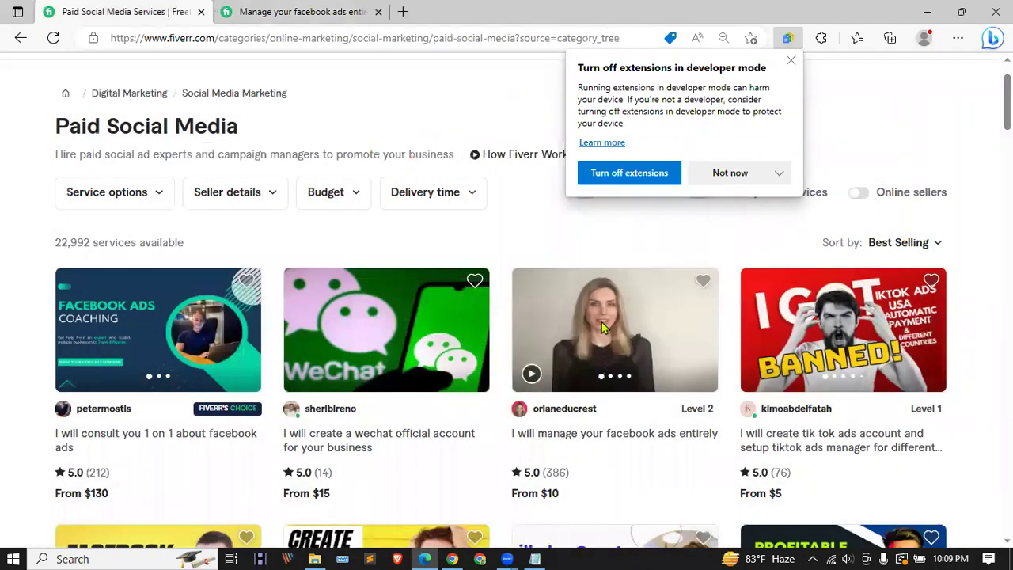
scroll(546, 340, down, 1)
scroll(358, 285, down, 1)
scroll(357, 285, down, 1)
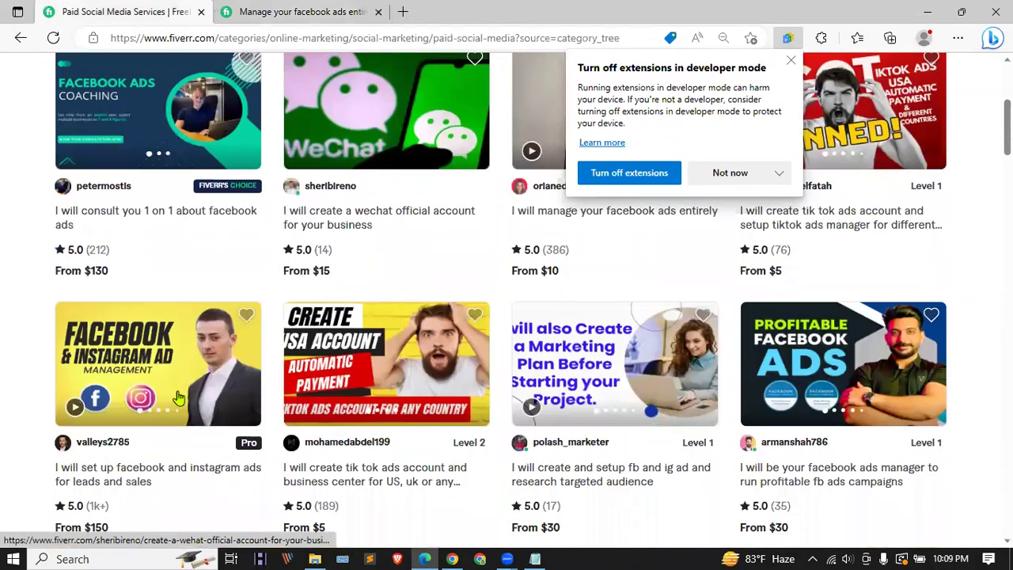
click(165, 385)
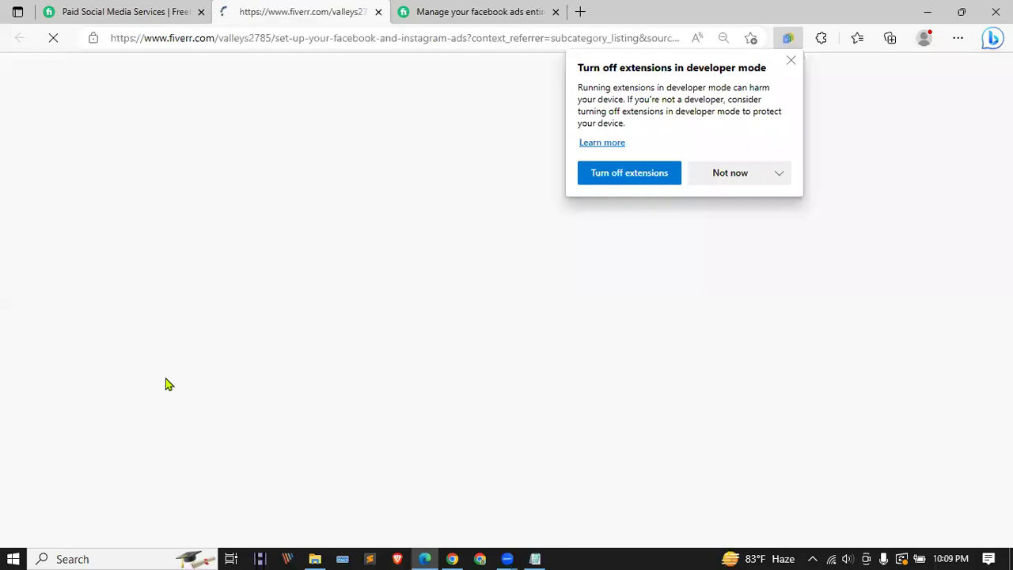
scroll(309, 356, down, 3)
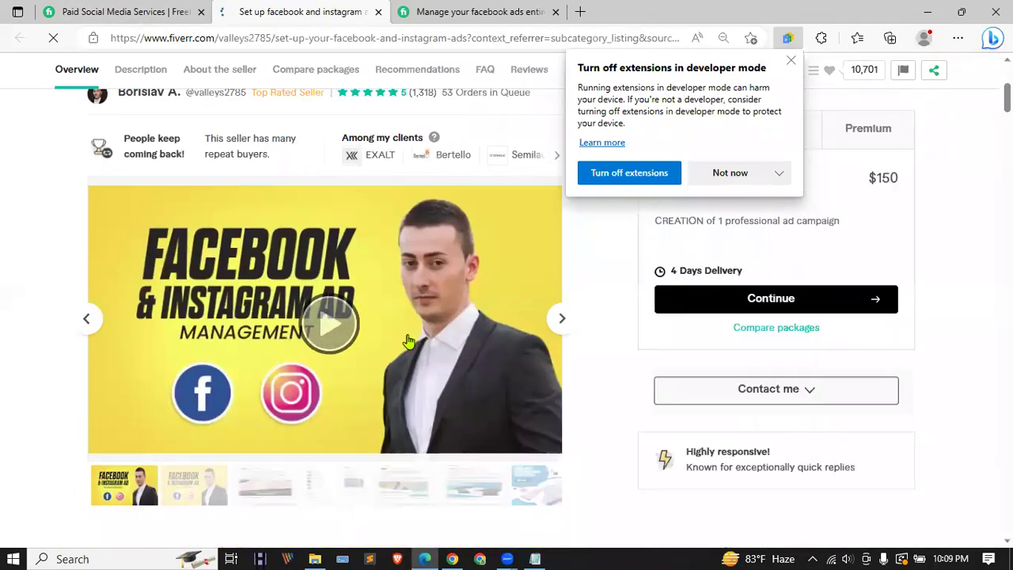
click(331, 329)
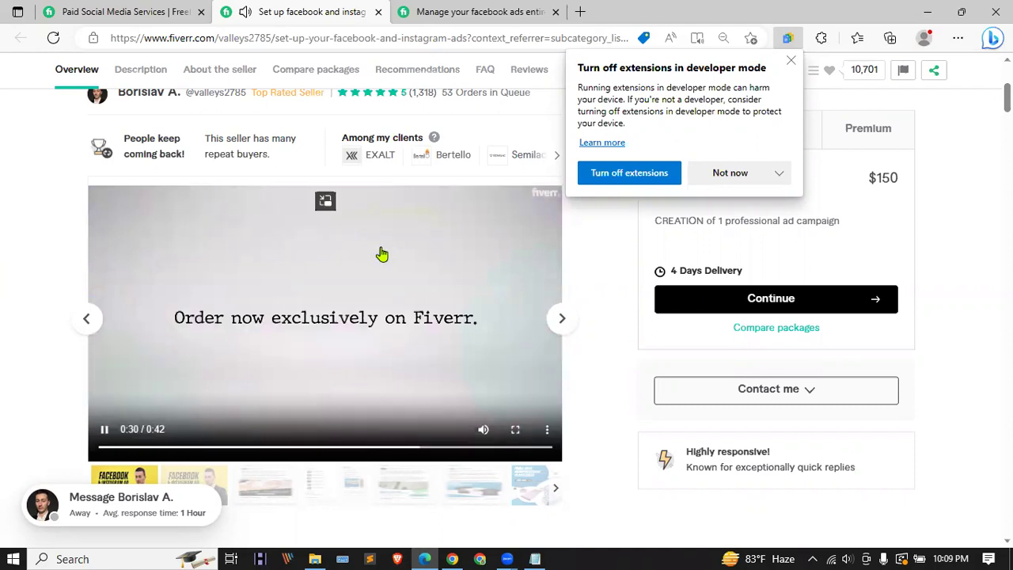
click(103, 429)
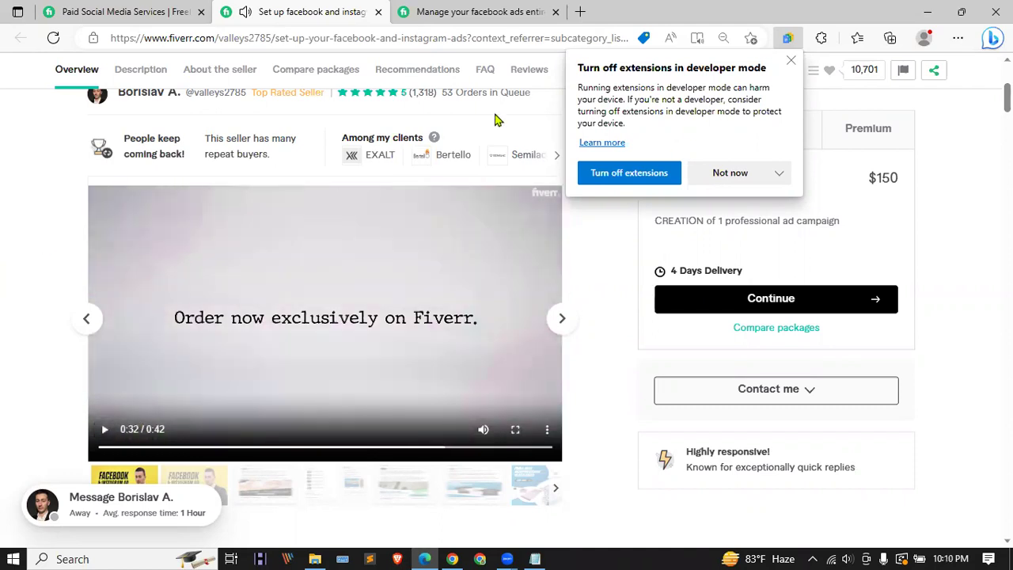
scroll(419, 387, down, 2)
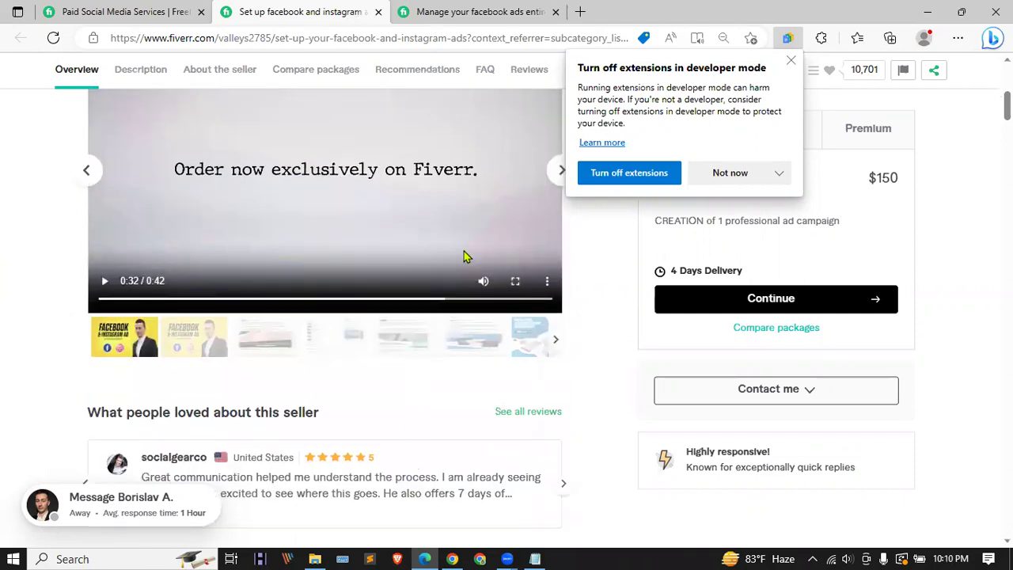
Step: Switch back to the Canva design and review the cover and Service pages, ending on the "Previce project" page
key(alt+Tab)
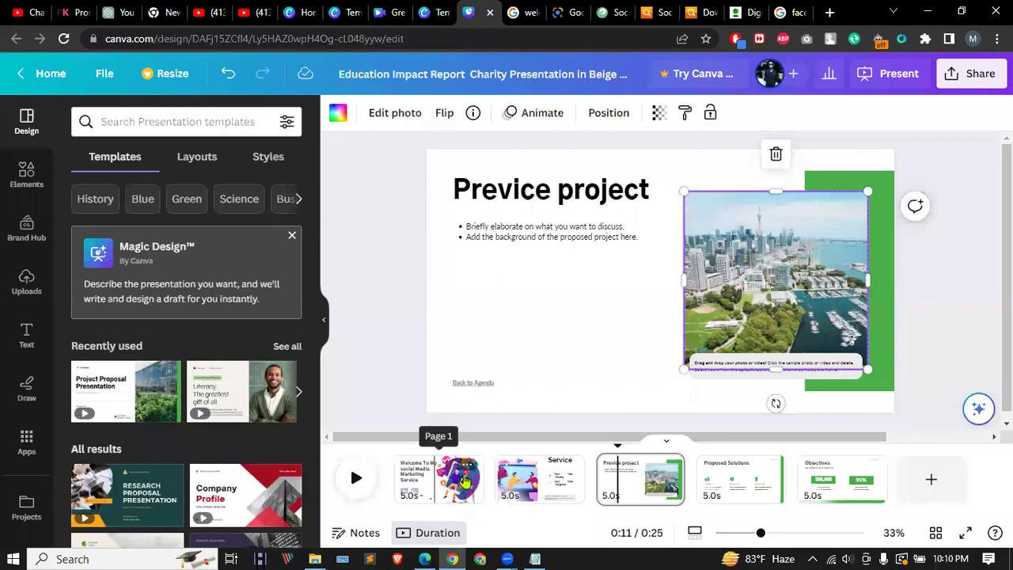
click(459, 482)
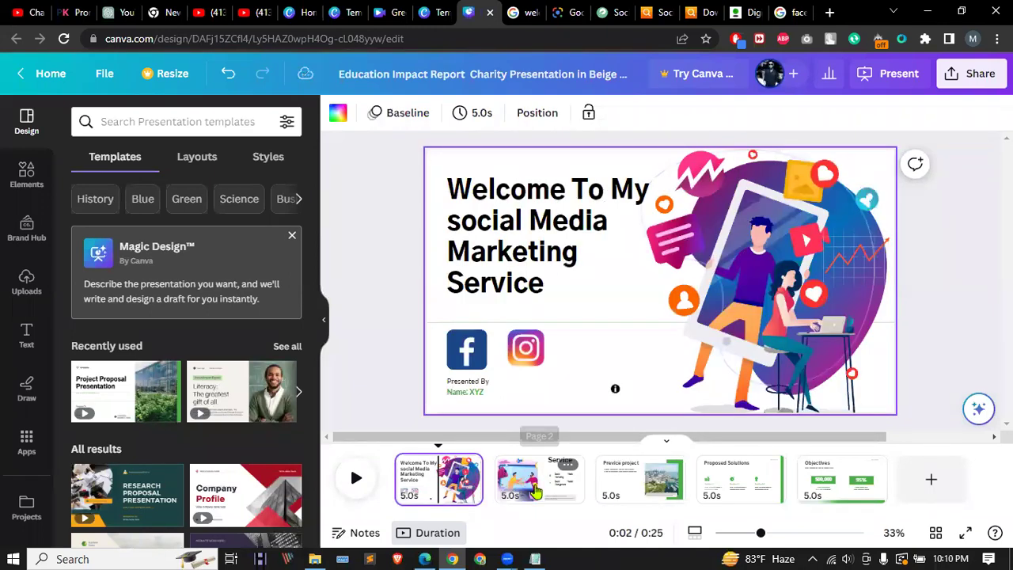
click(518, 482)
click(644, 491)
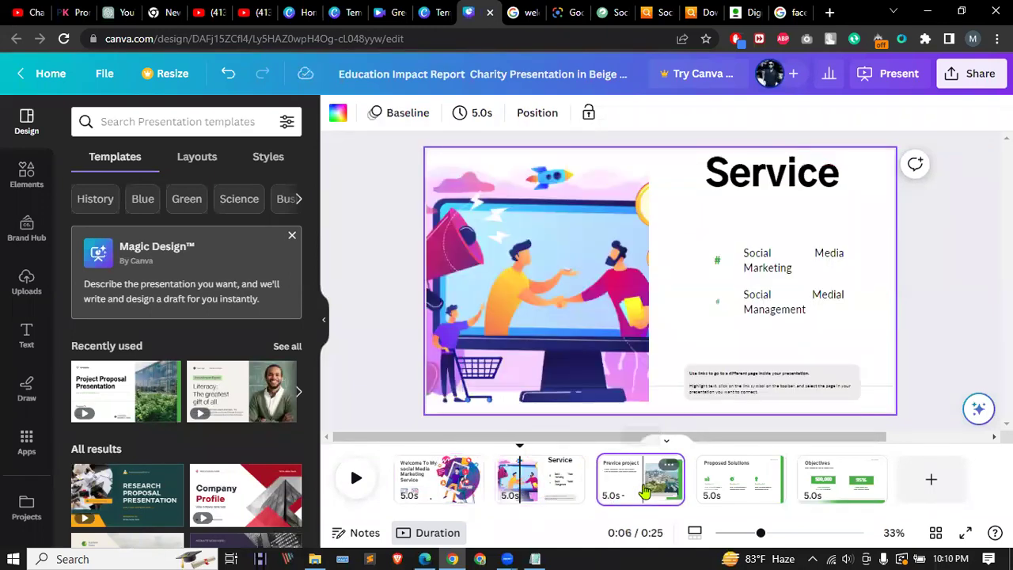
Step: Open the Linear result's Facebook Ads Manager screenshot at full size and save it as "Facebook ads manager.png" in Documents > New folder
click(790, 12)
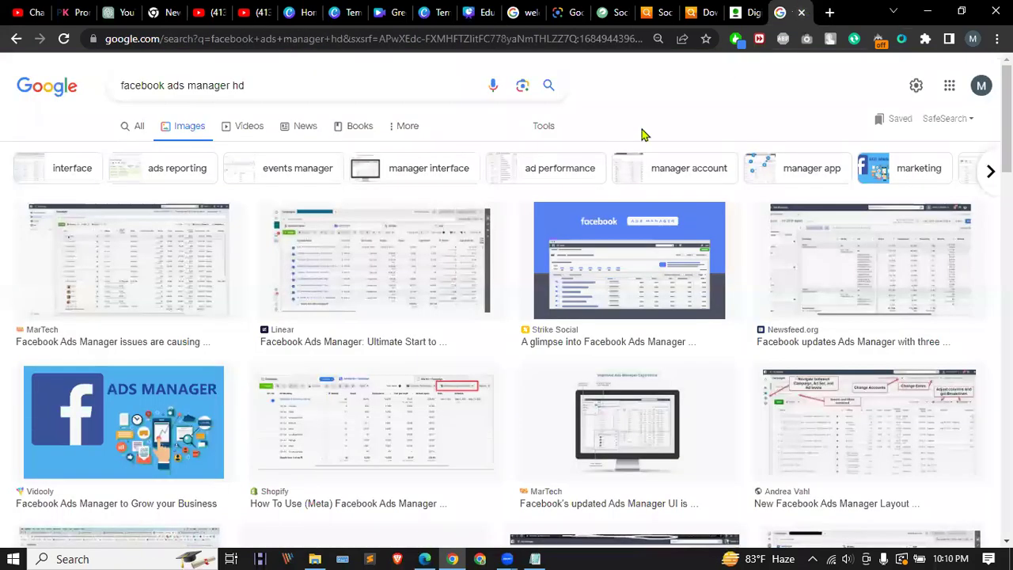
click(421, 283)
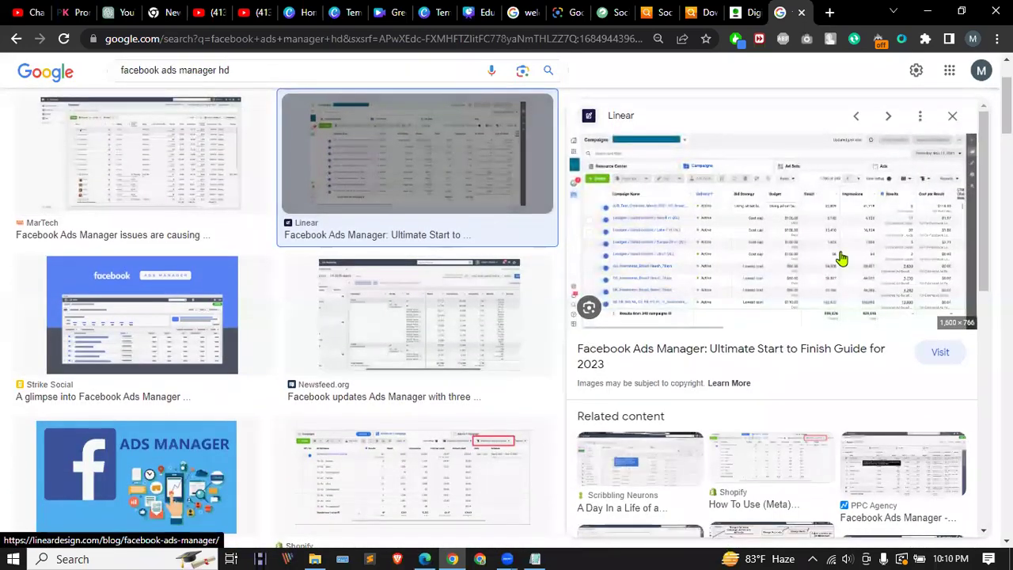
right_click(818, 207)
click(863, 348)
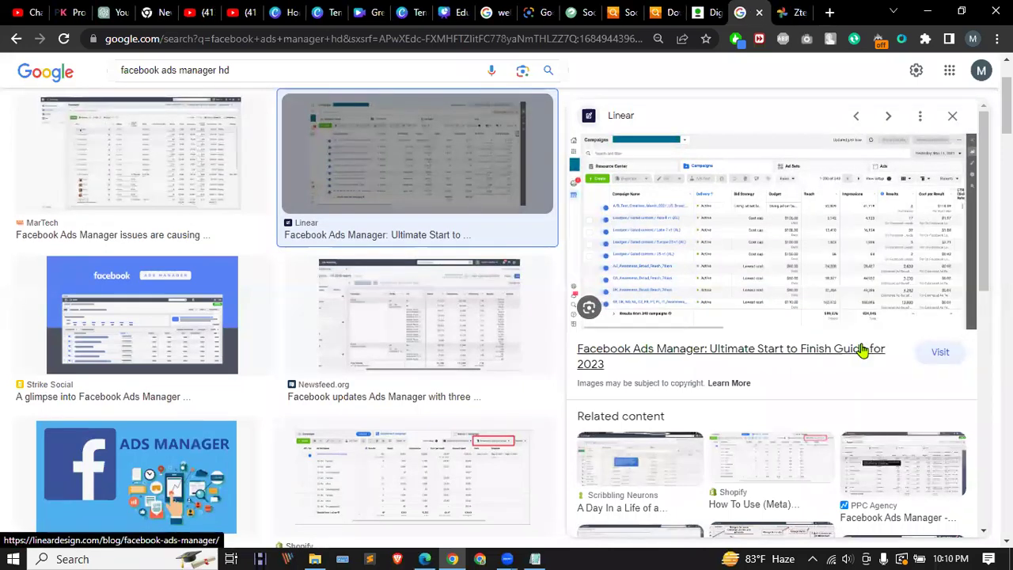
click(795, 10)
right_click(548, 217)
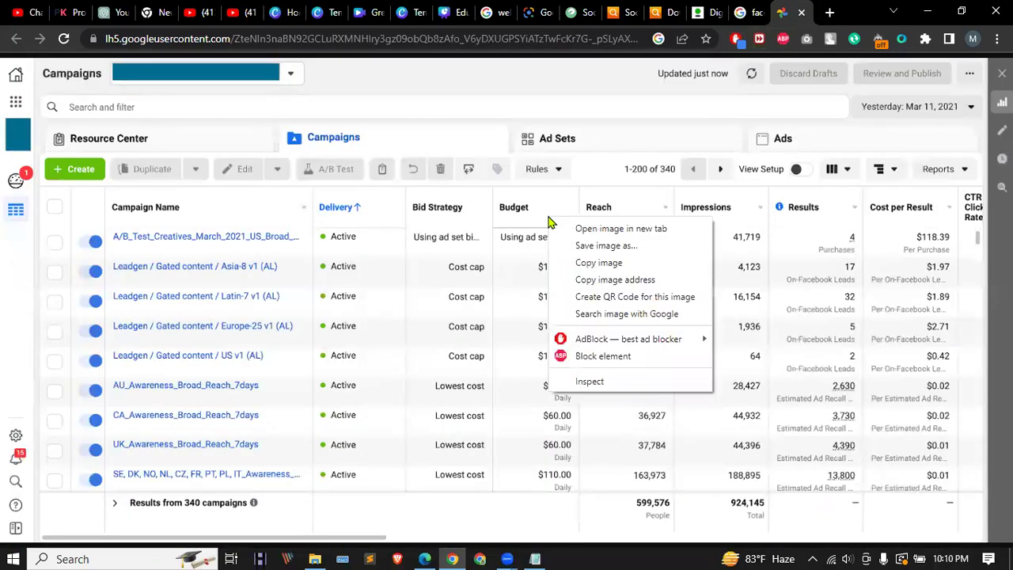
click(605, 245)
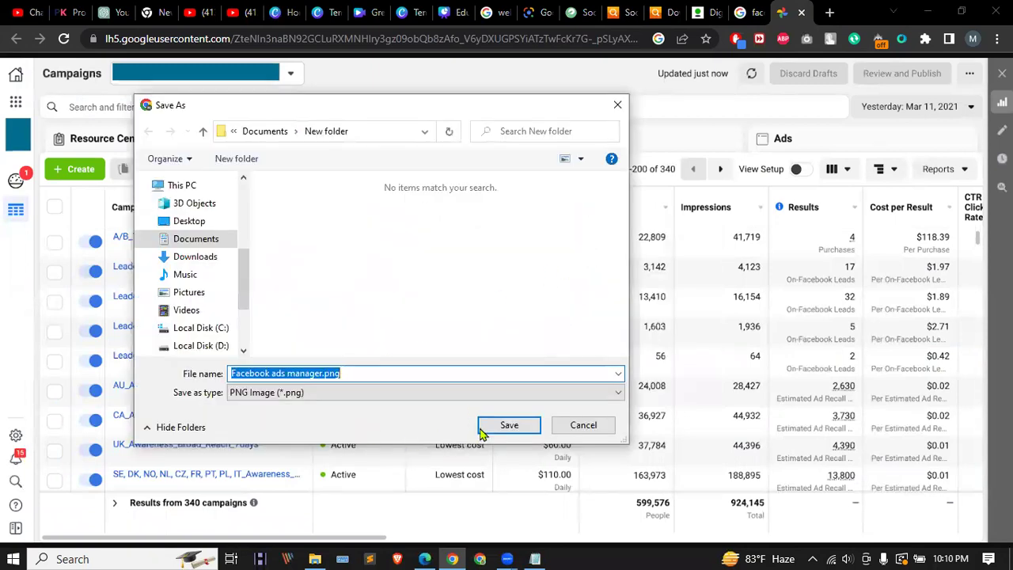
click(501, 428)
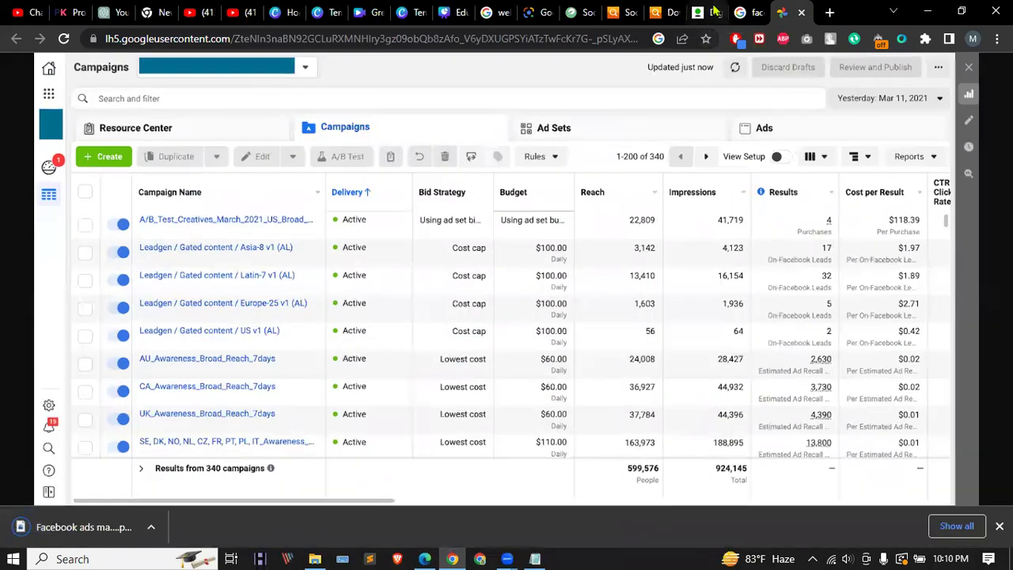
Step: Return to the Canva design and upload "Facebook ads manager.png" from Documents > New folder
click(459, 9)
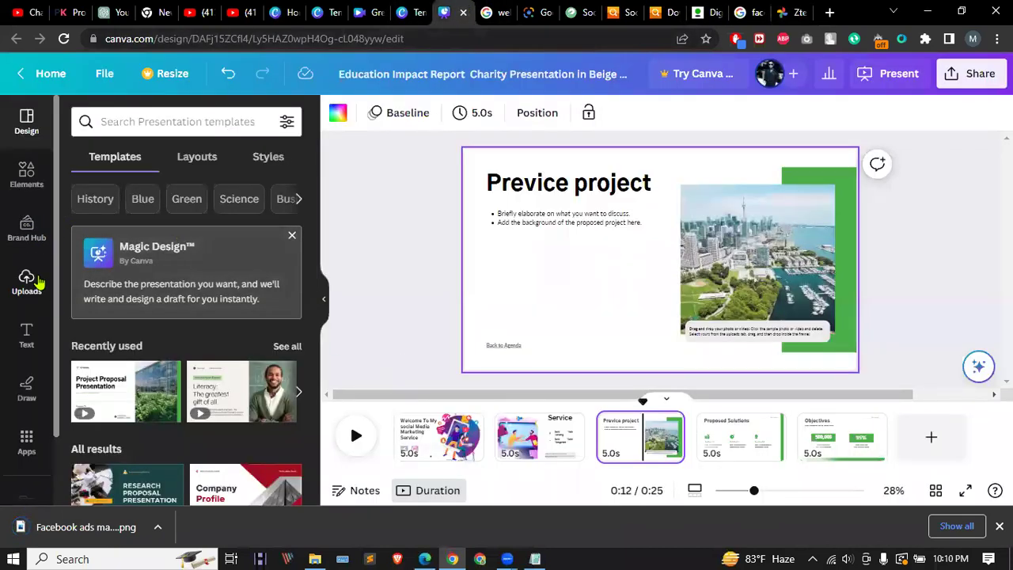
click(36, 281)
click(212, 165)
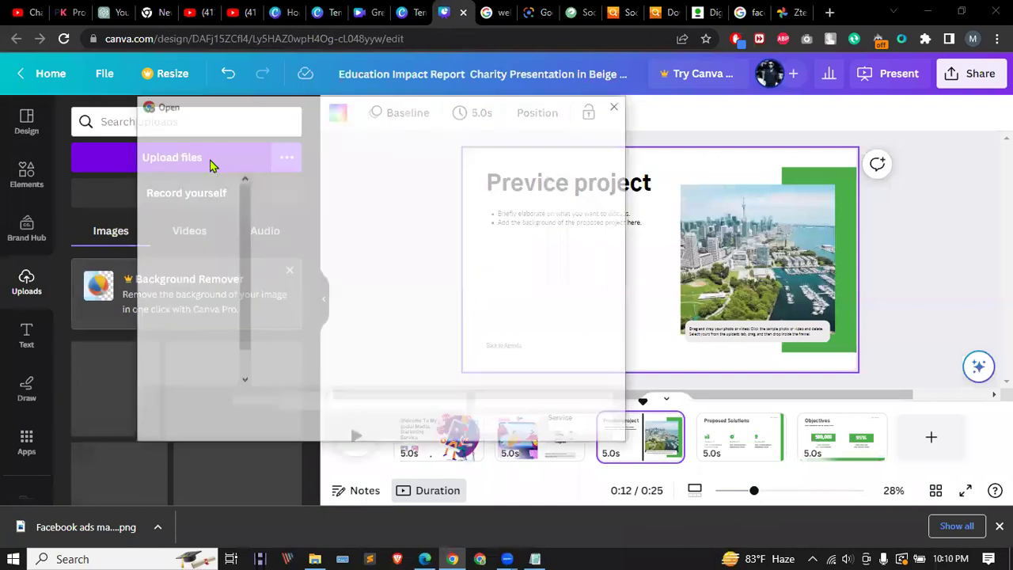
click(209, 246)
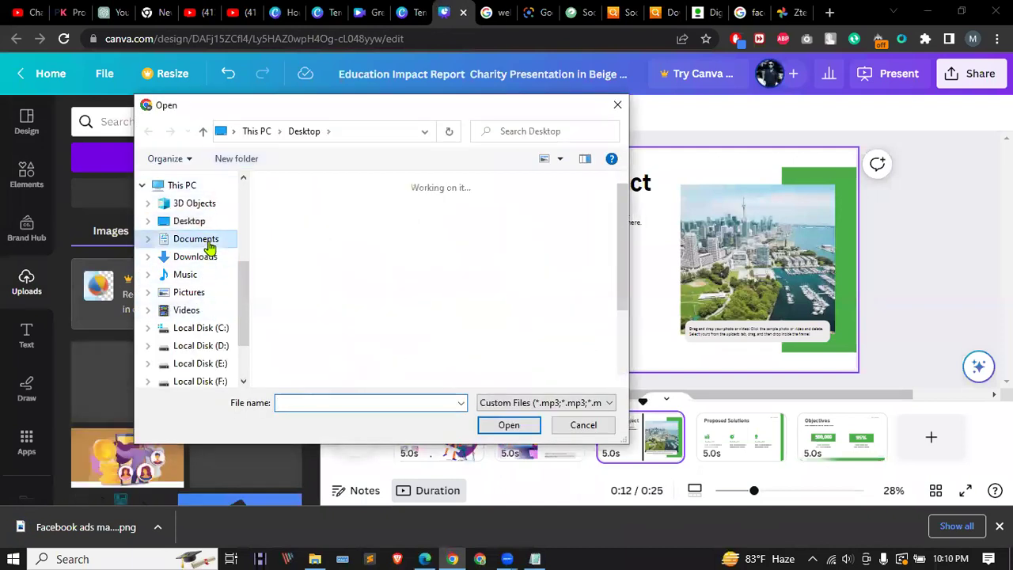
double_click(478, 226)
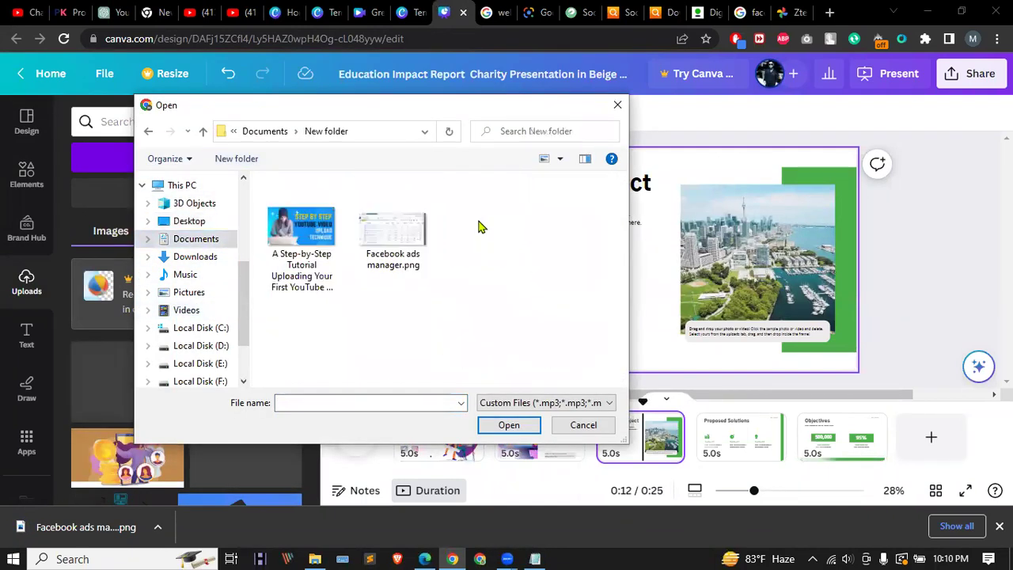
click(394, 233)
click(492, 424)
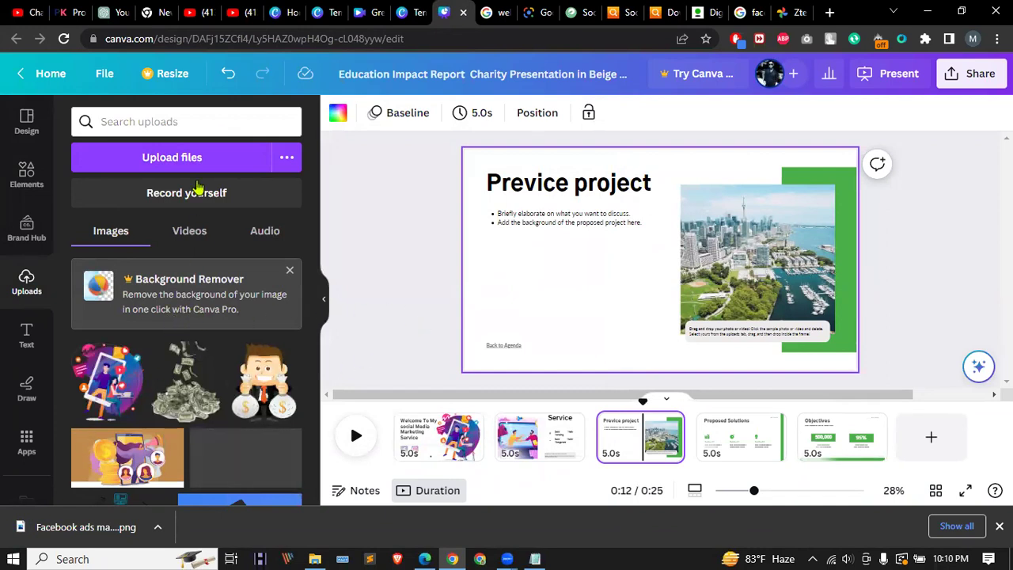
Step: Delete the instruction caption over the page 3 city photo and upload "Facebook ads manager.png" again
click(777, 339)
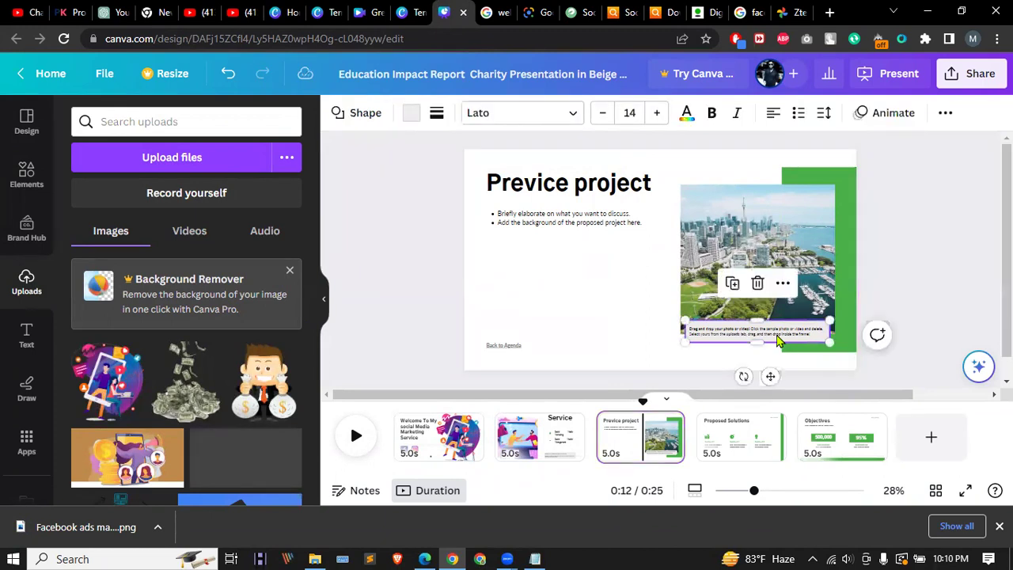
key(Delete)
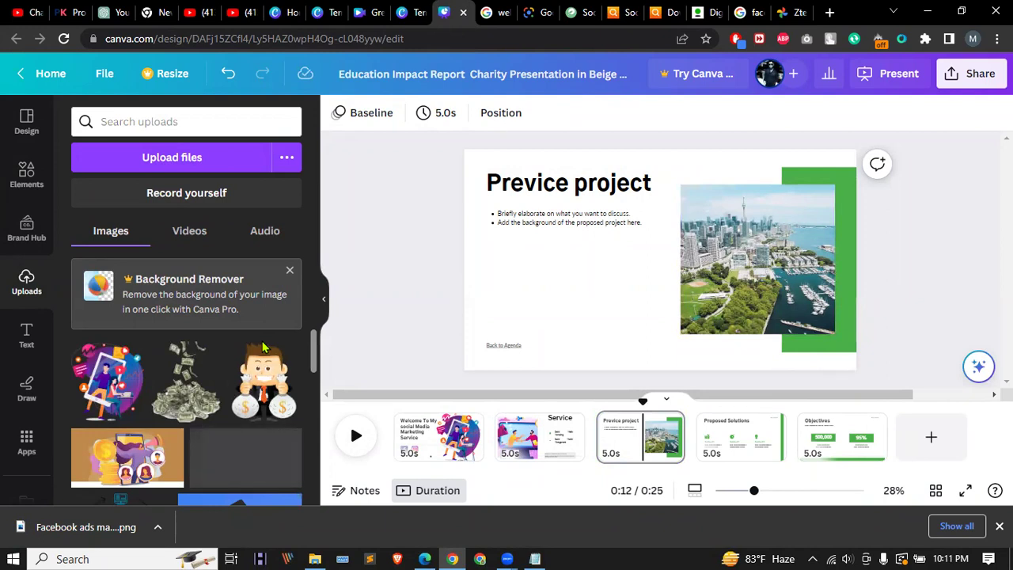
click(150, 162)
click(418, 254)
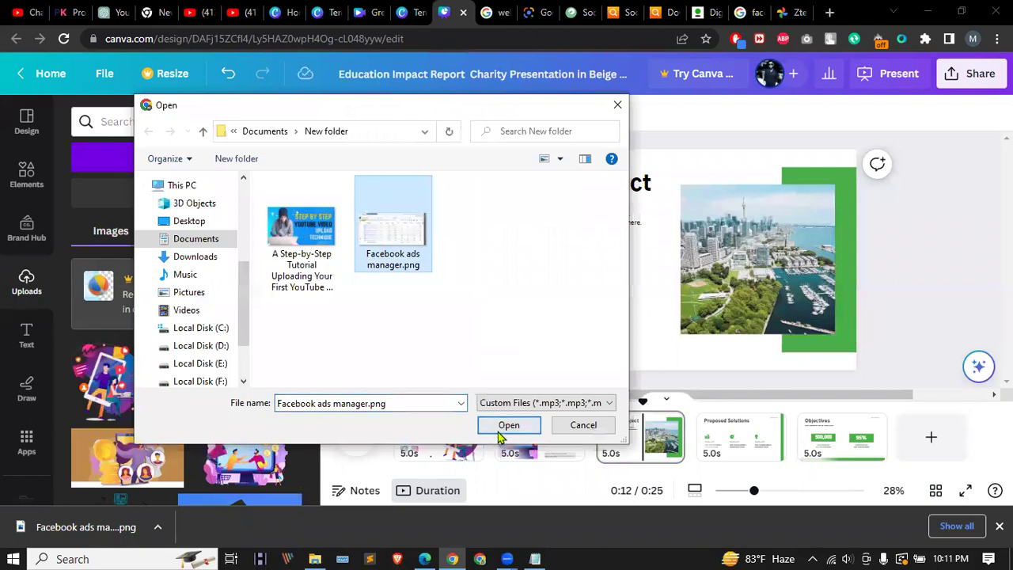
click(508, 425)
scroll(138, 408, down, 5)
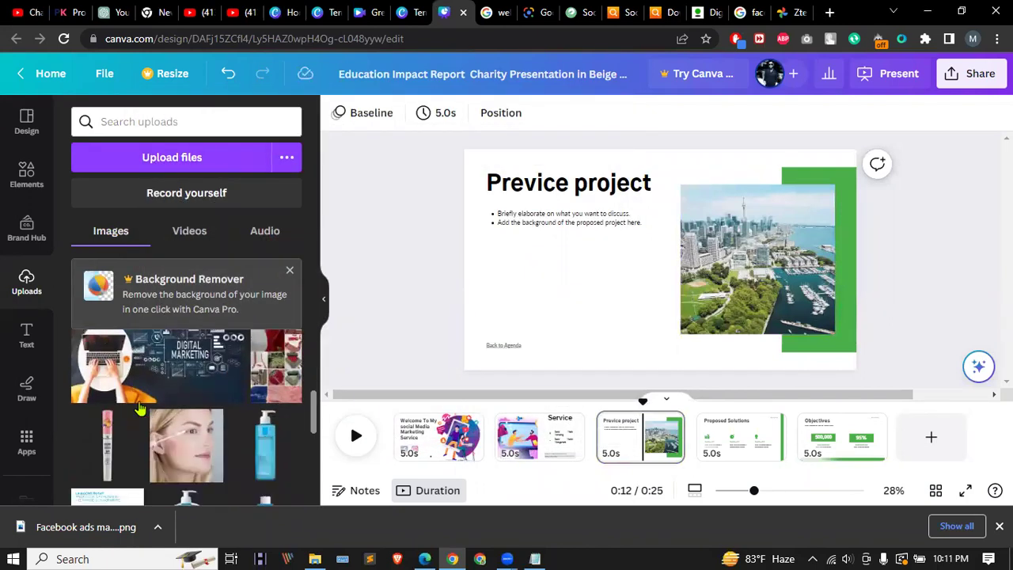
scroll(138, 408, up, 5)
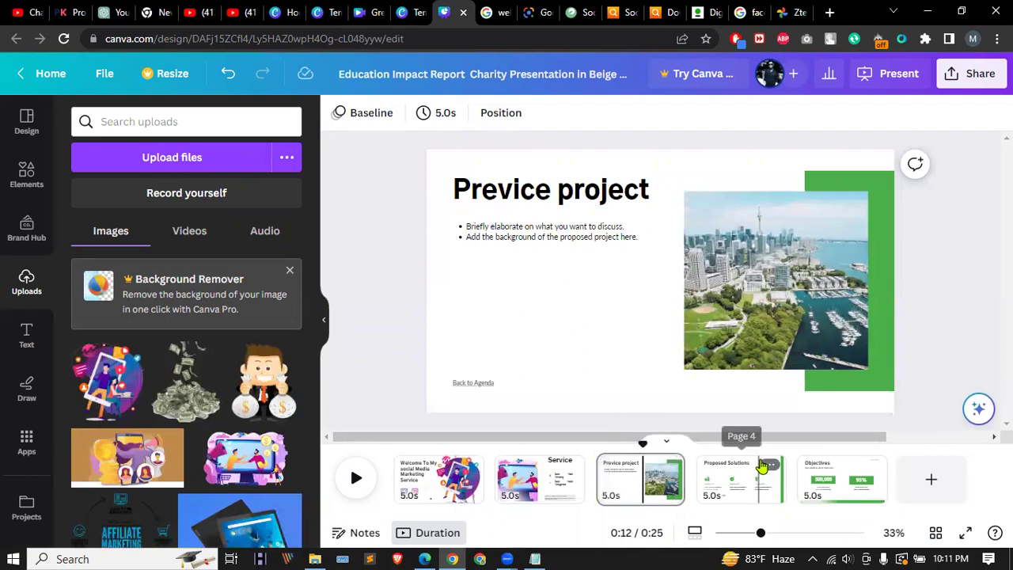
Step: Delete the Proposed Solutions page from the design
click(766, 466)
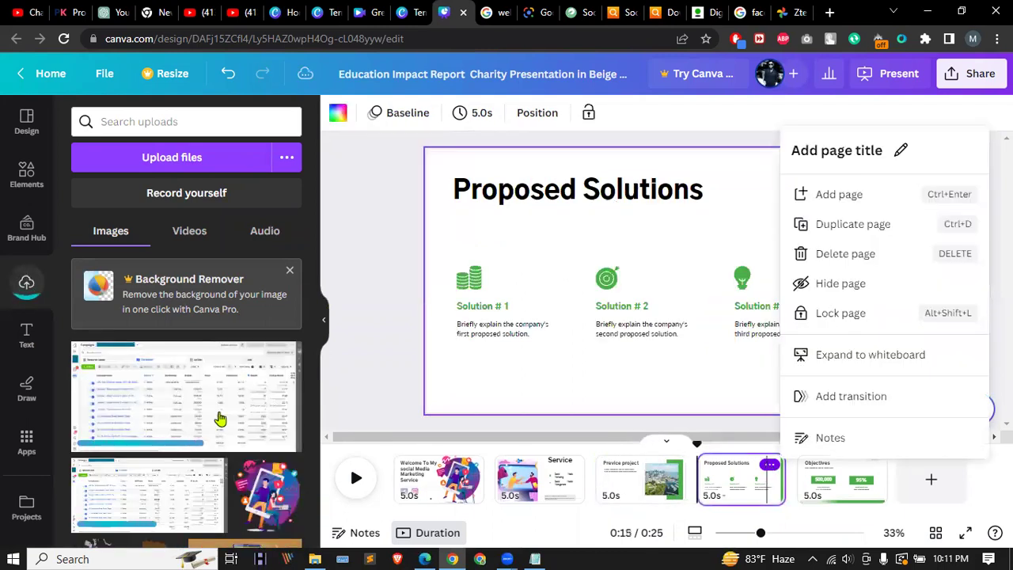
click(851, 255)
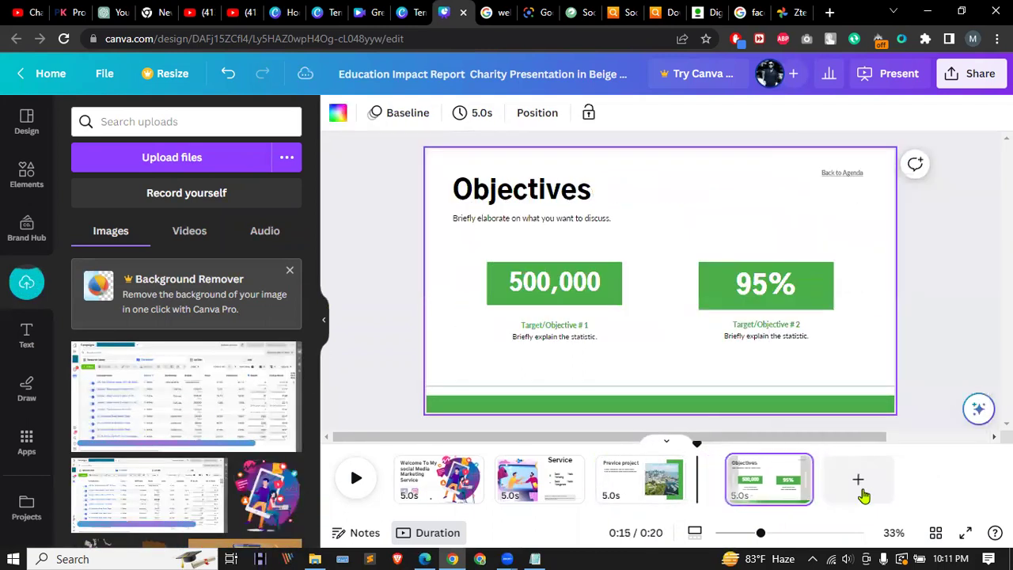
Step: Delete the Objectives page and replace the city photo on the "Previce project" page with the uploaded Ads Manager screenshot
click(767, 465)
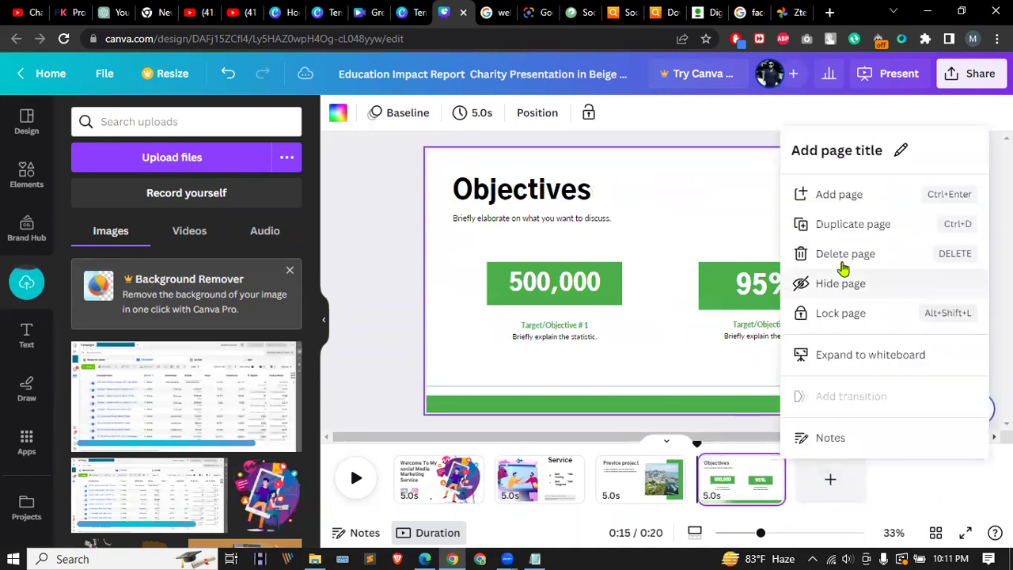
click(842, 261)
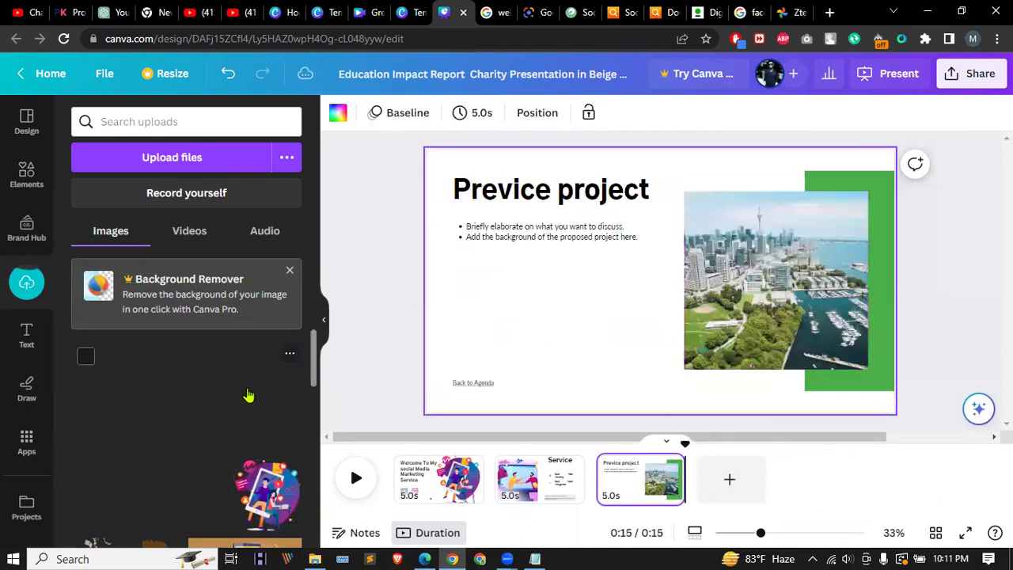
drag(694, 293, 767, 304)
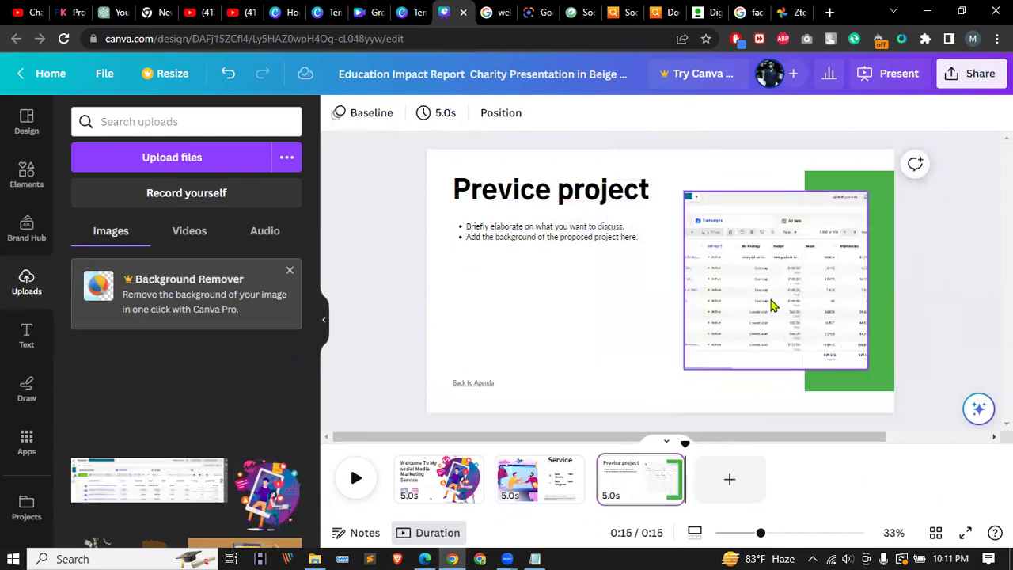
Step: Enlarge and reposition the Ads Manager screenshot inside its frame so the Impressions, Results and Cost per Result columns show
double_click(771, 301)
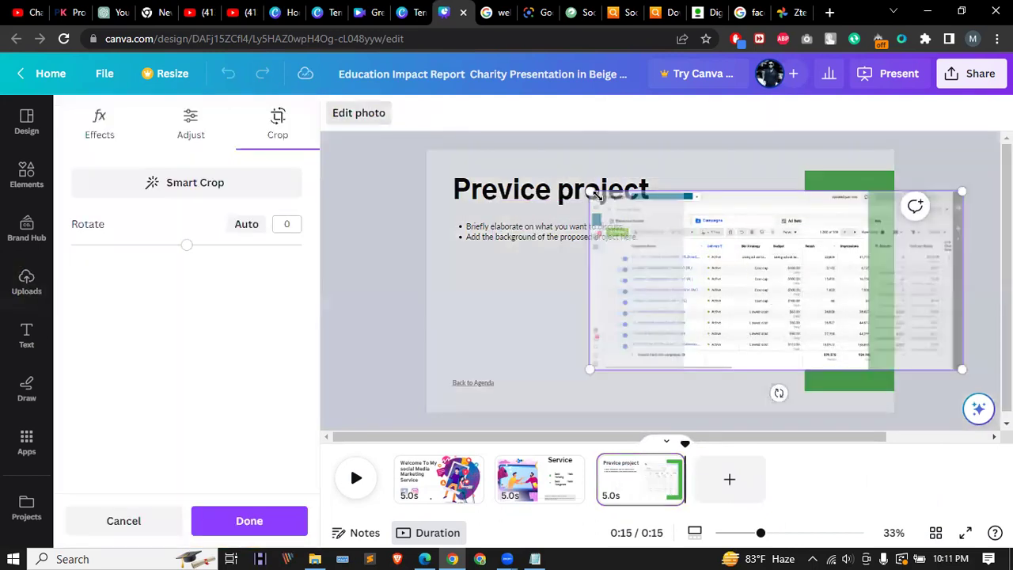
drag(576, 172, 501, 73)
drag(823, 290, 737, 233)
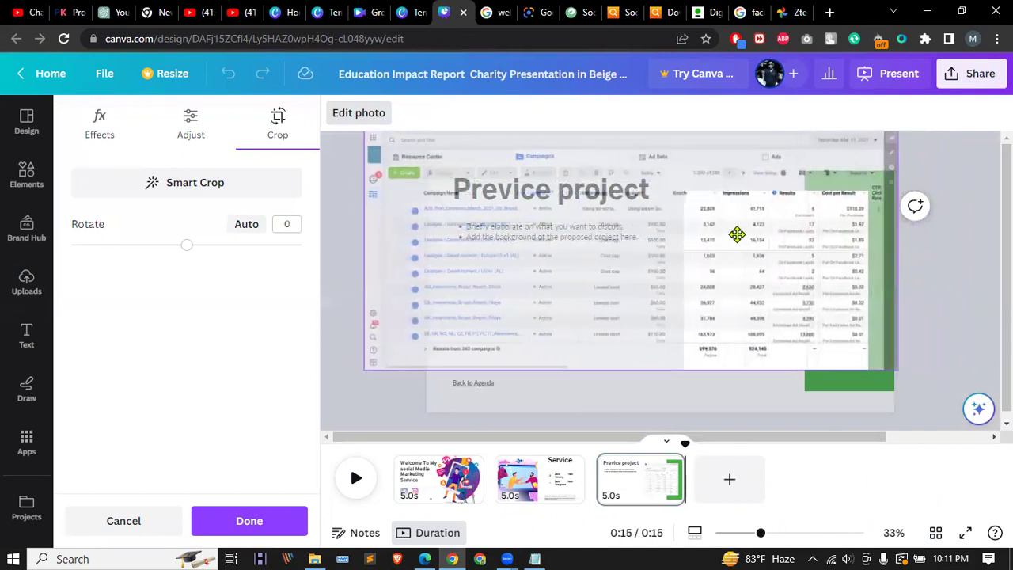
click(958, 266)
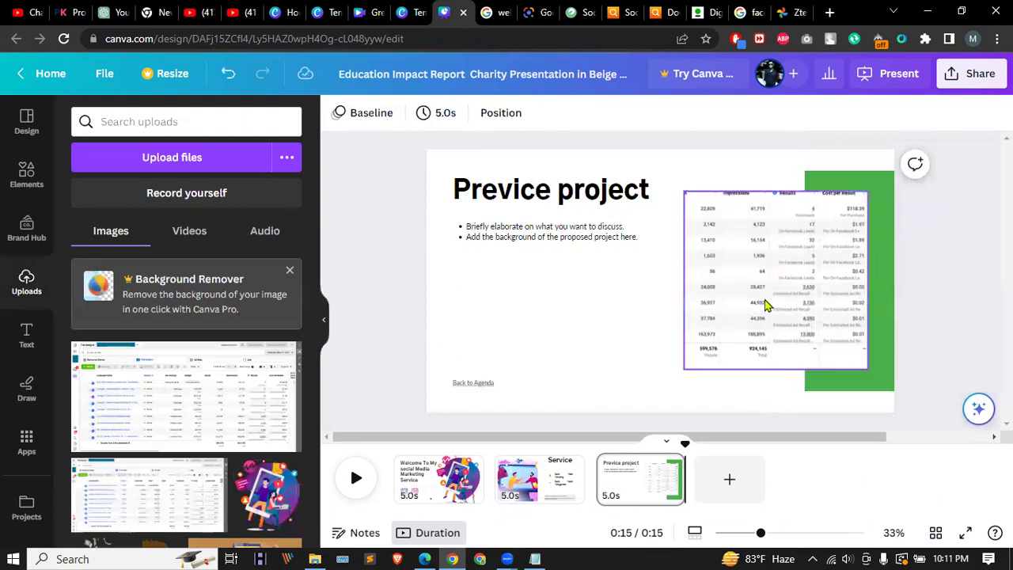
click(507, 336)
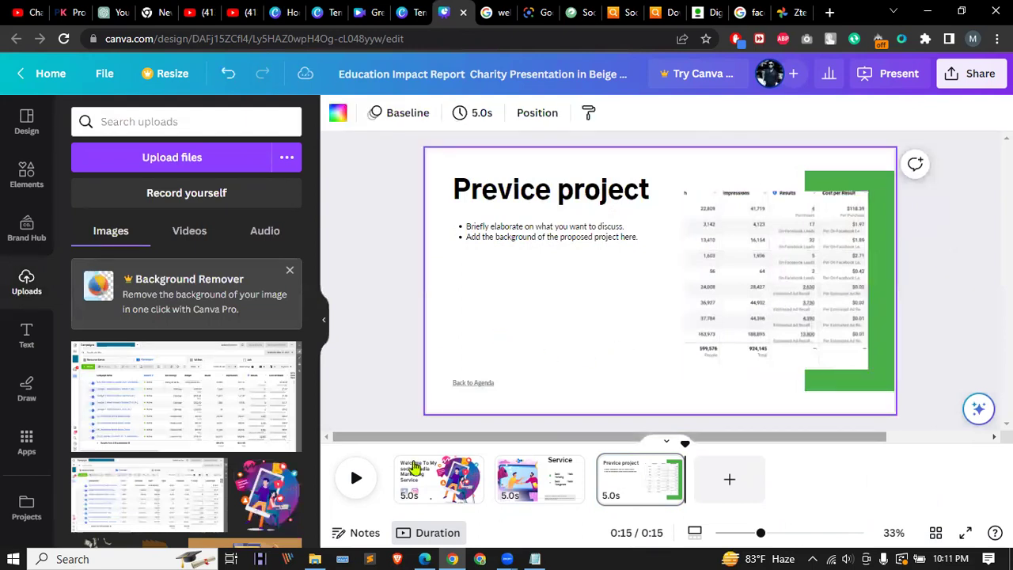
Step: Preview the design and download all 3 pages as an MP4 Video in 1080p (HD) quality
click(355, 478)
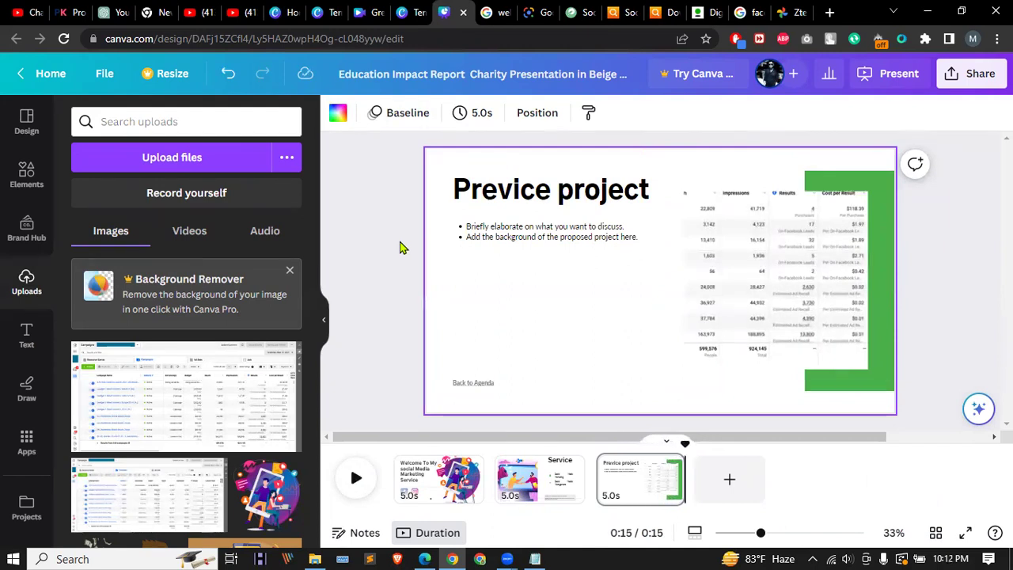
click(971, 73)
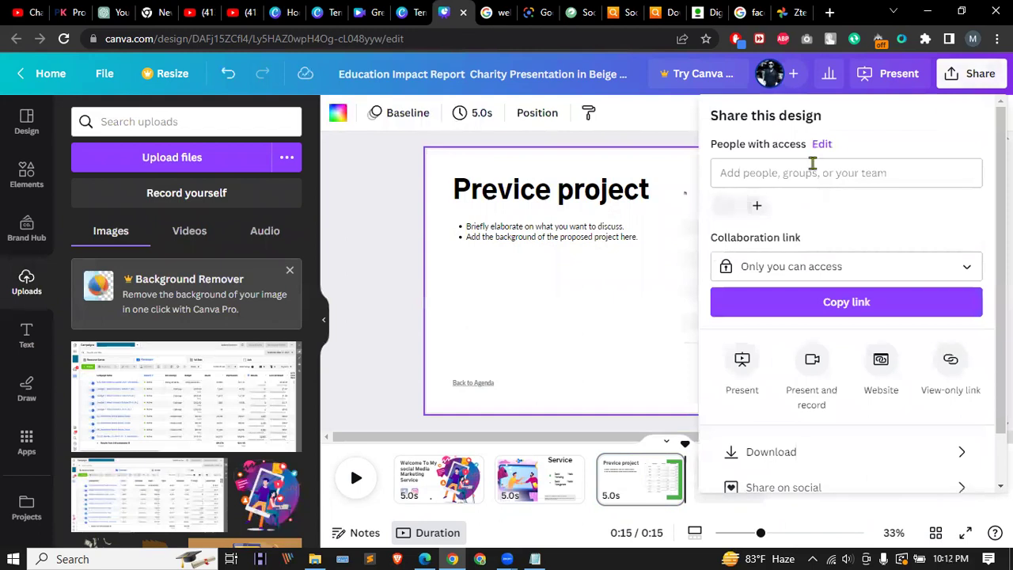
click(802, 456)
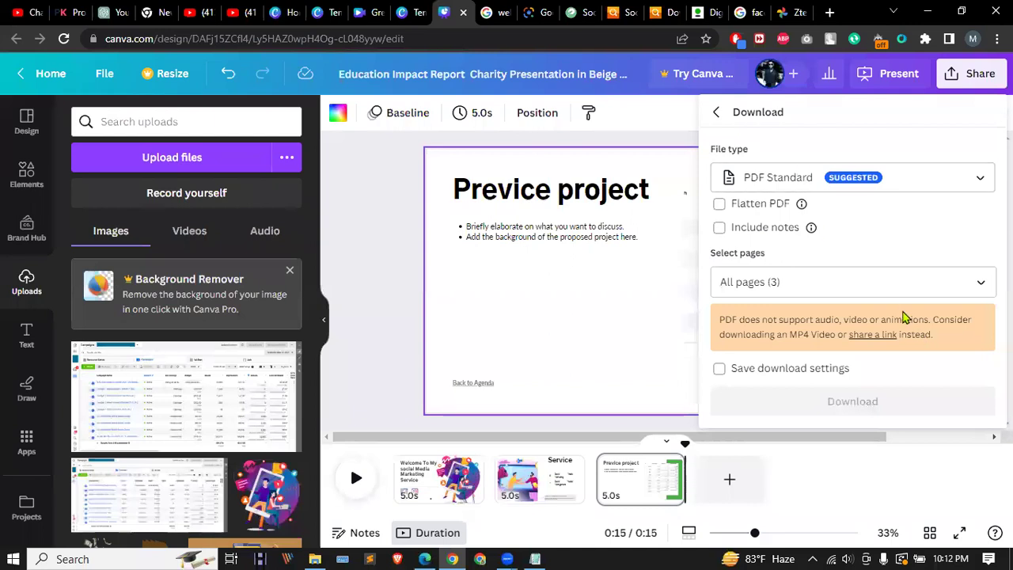
click(879, 283)
click(879, 277)
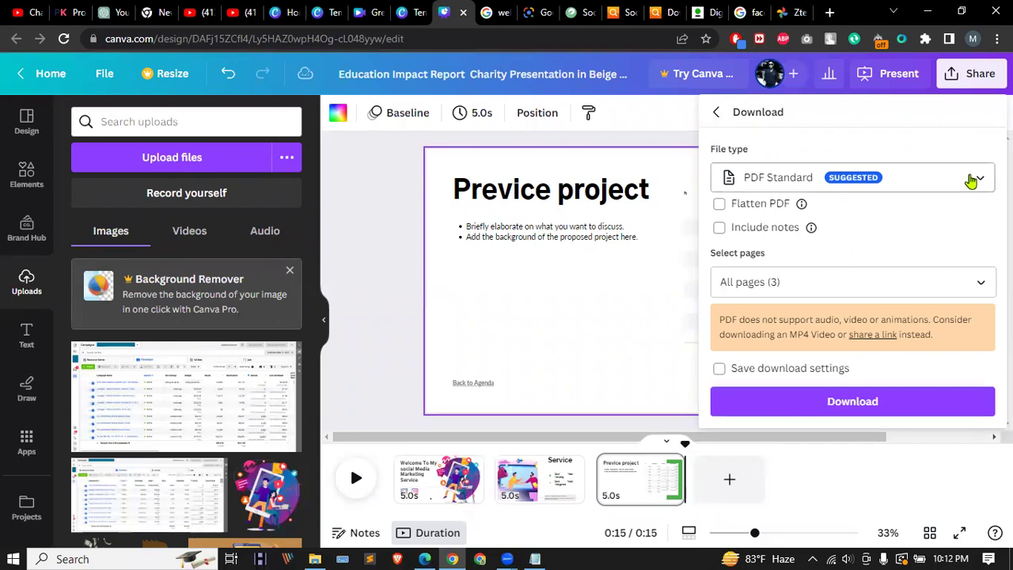
click(971, 181)
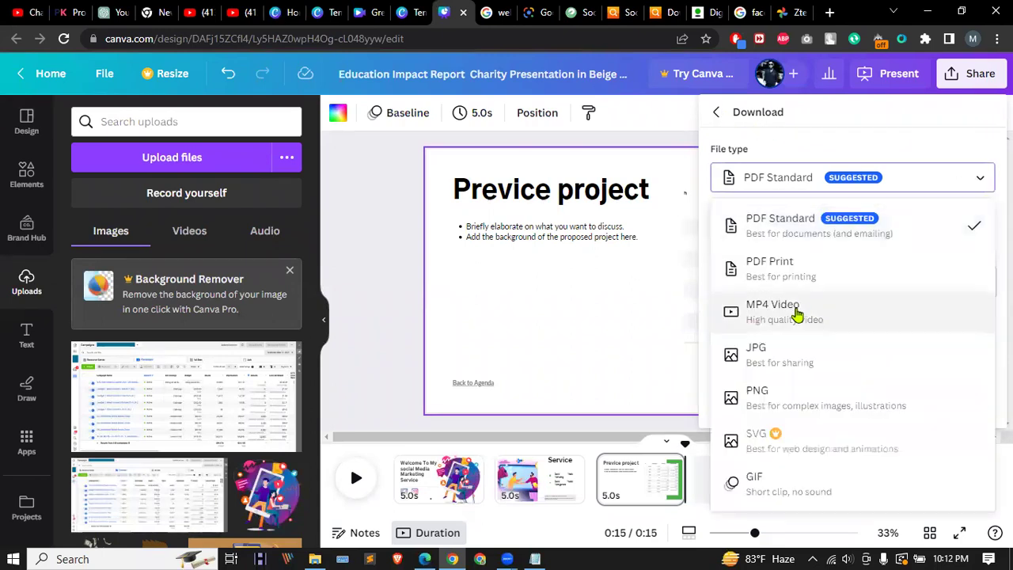
click(799, 311)
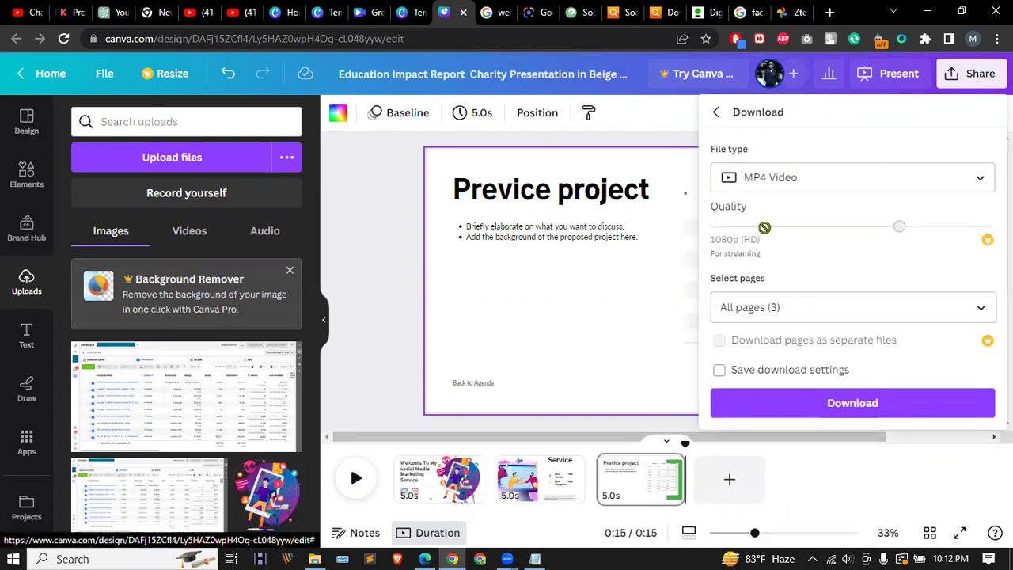
click(846, 407)
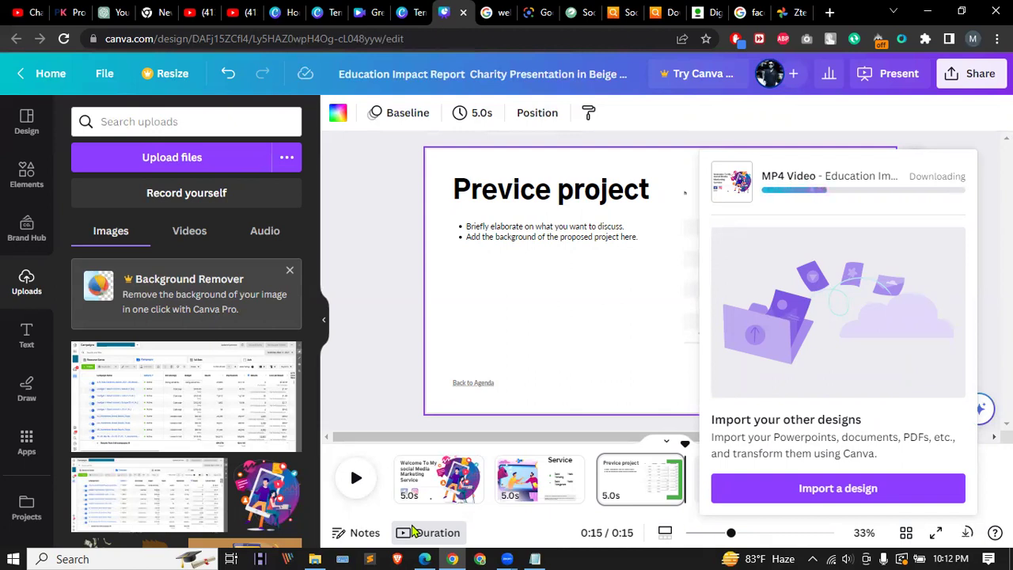
click(388, 270)
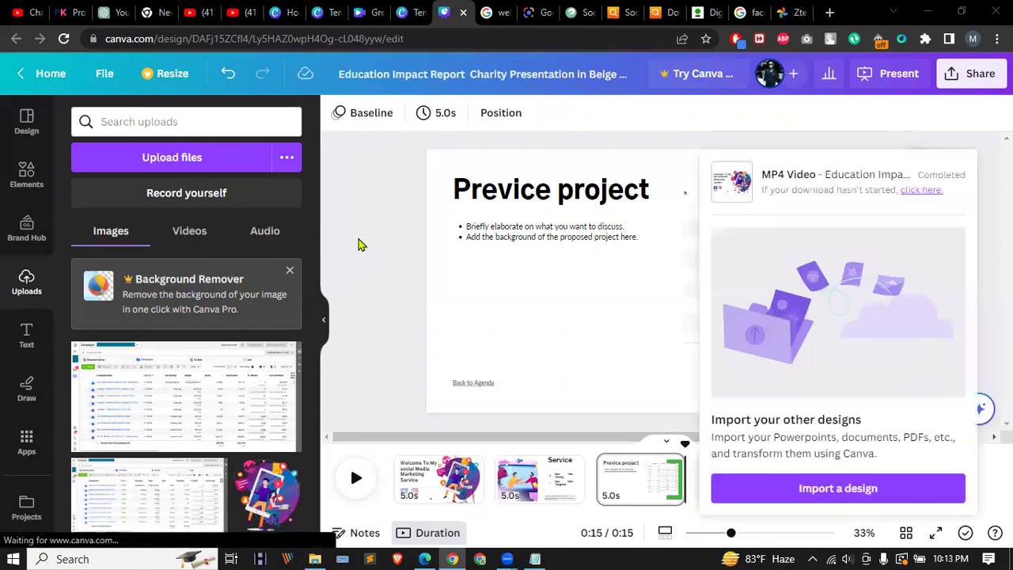
Step: Switch to the Fiverr gig page in Edge and set the speaker volume to 38
key(alt+Tab)
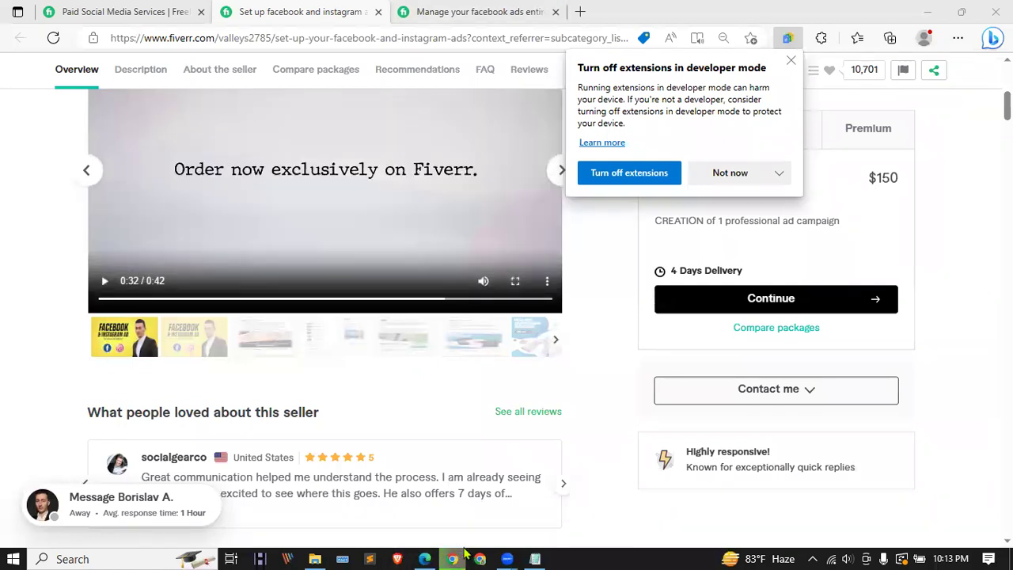
click(769, 174)
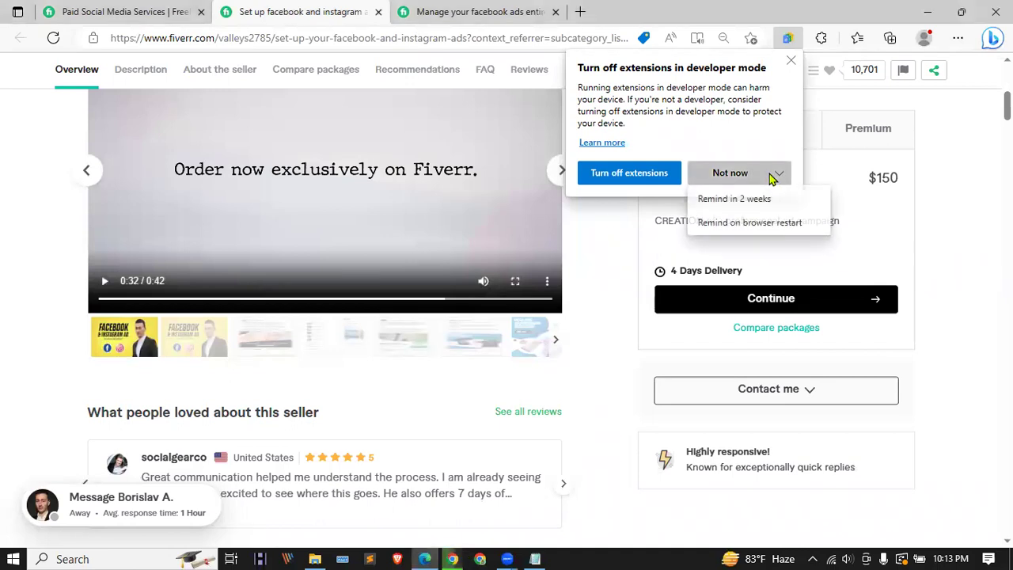
click(582, 275)
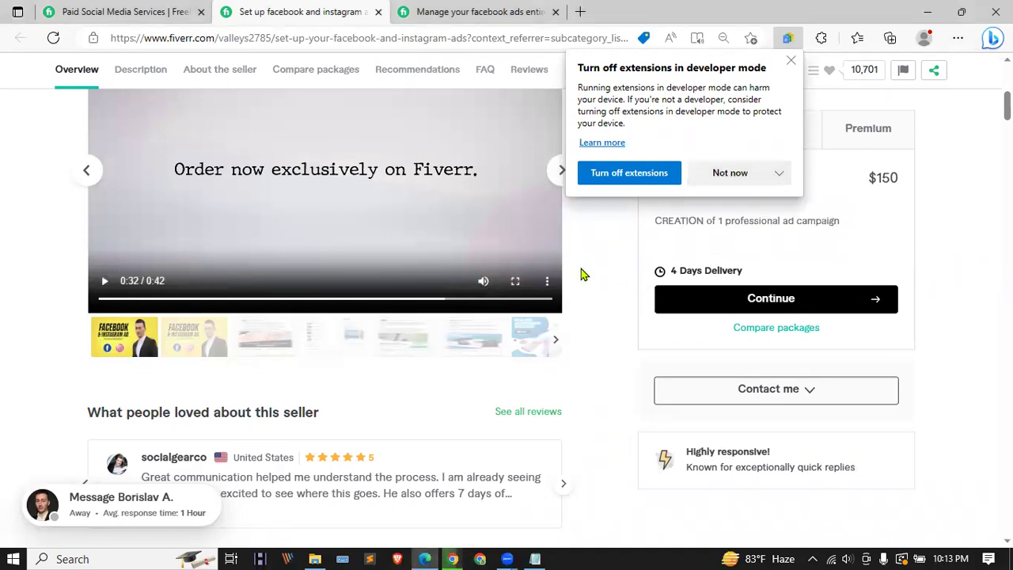
click(849, 555)
scroll(848, 555, up, 1)
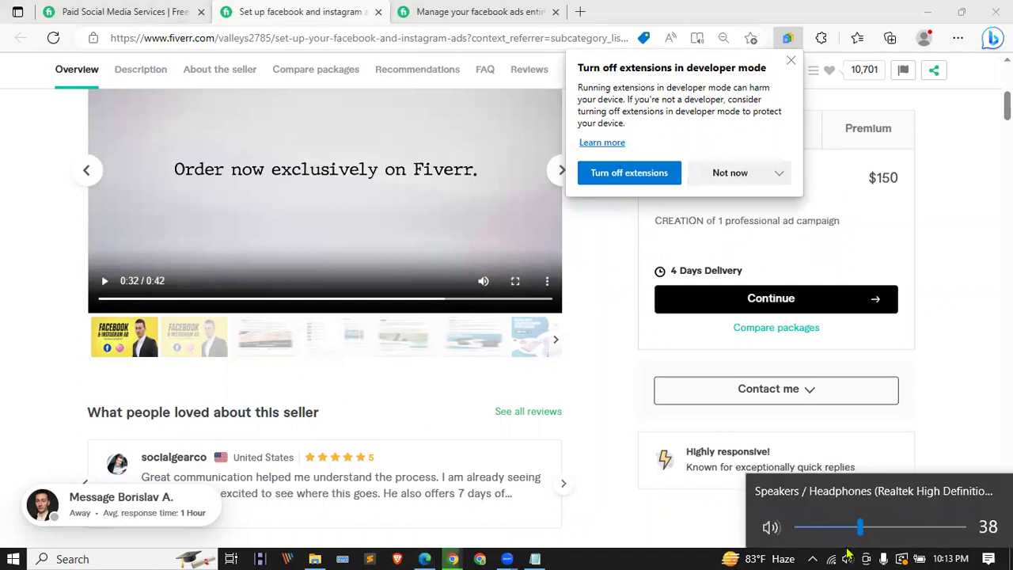
Step: Save the exported MP4 in Documents > New folder and switch to the video upload details in YouTube Studio
click(619, 352)
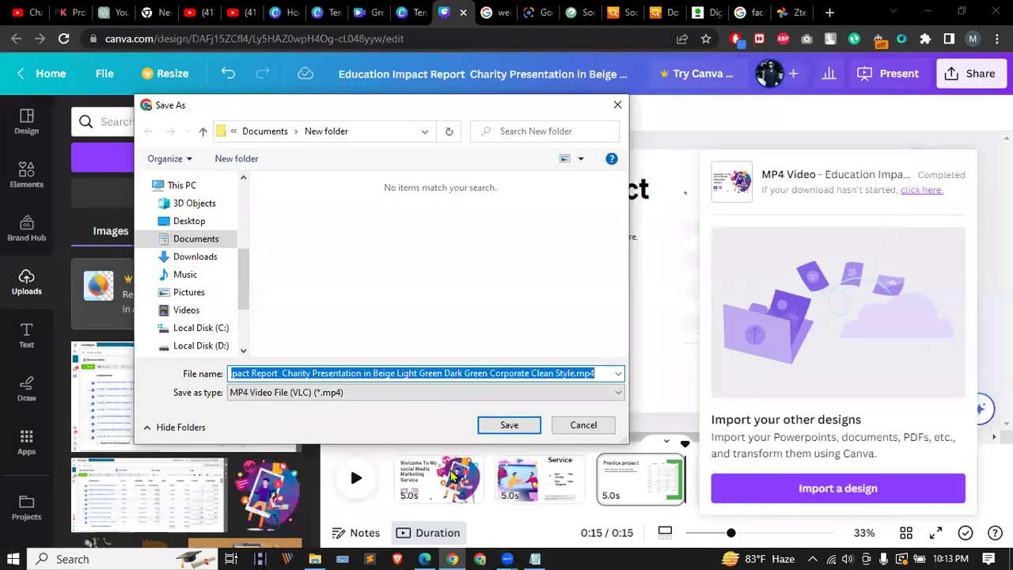
click(507, 425)
click(192, 10)
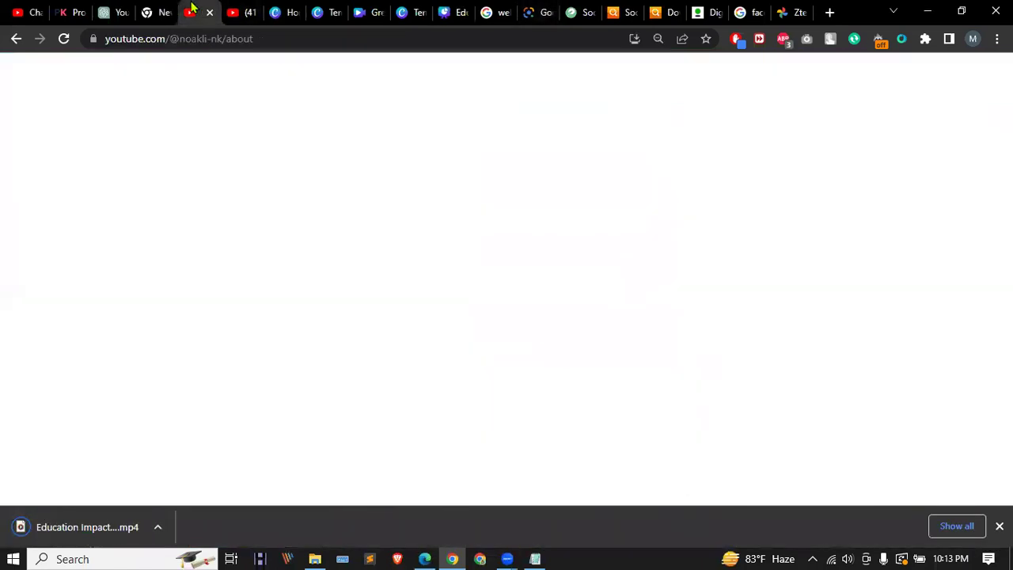
click(242, 10)
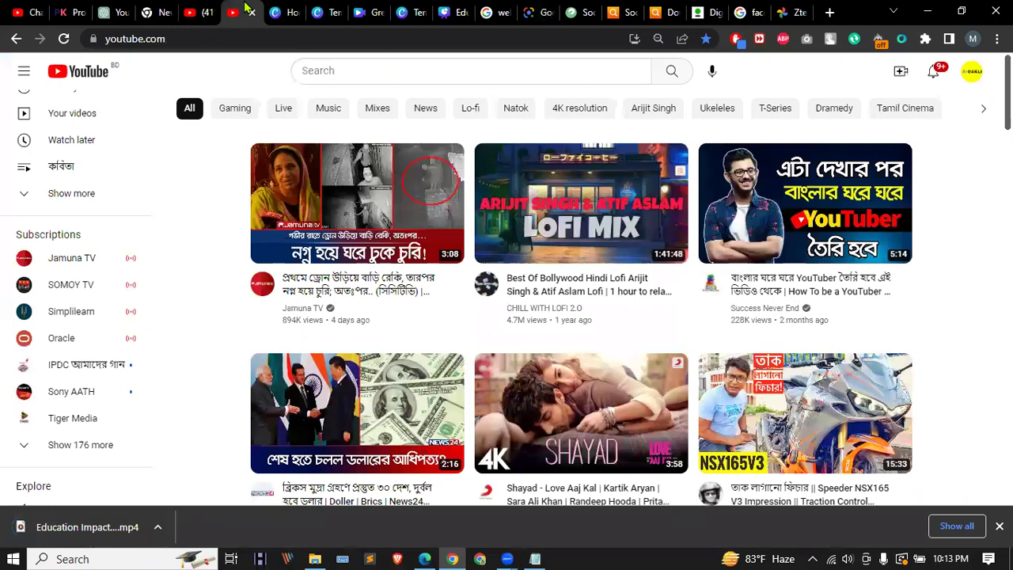
click(15, 12)
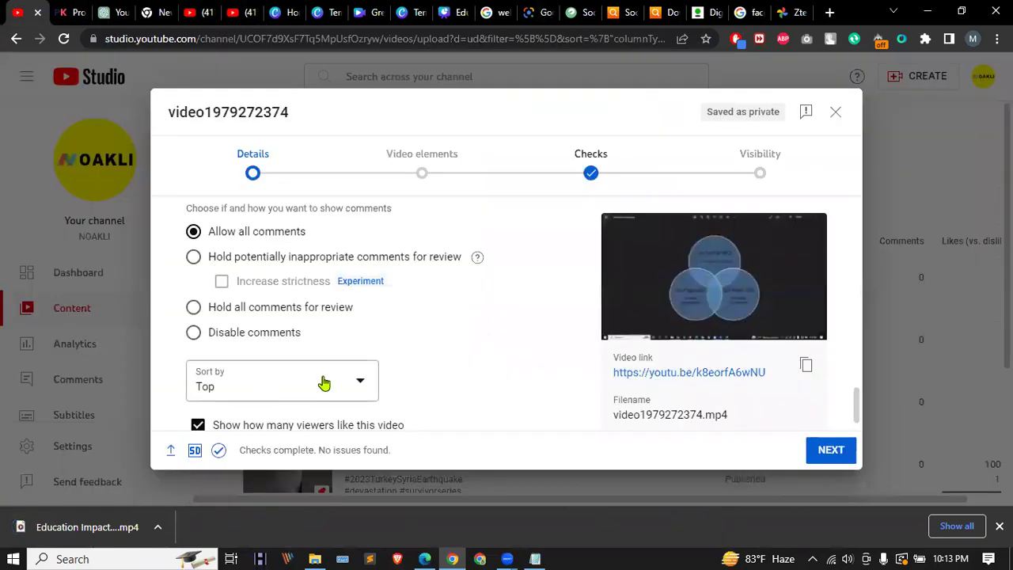
scroll(474, 356, down, 1)
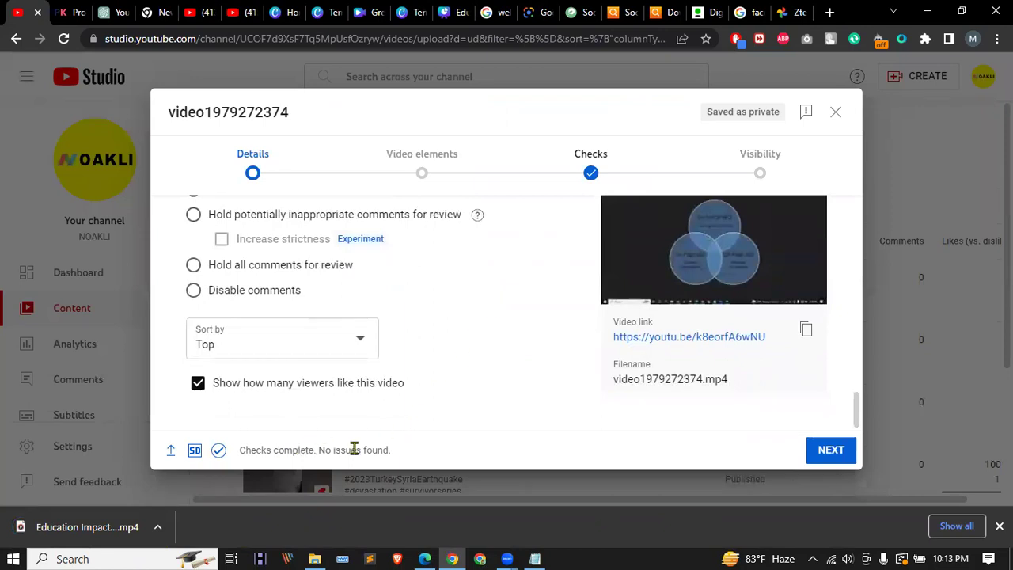
scroll(449, 300, up, 5)
scroll(449, 289, up, 10)
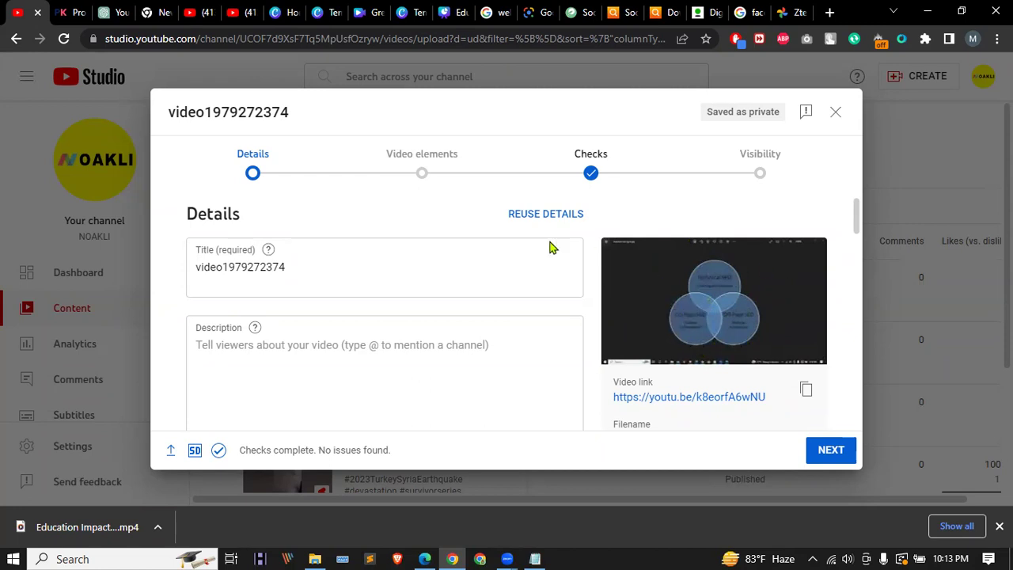
drag(293, 266, 185, 271)
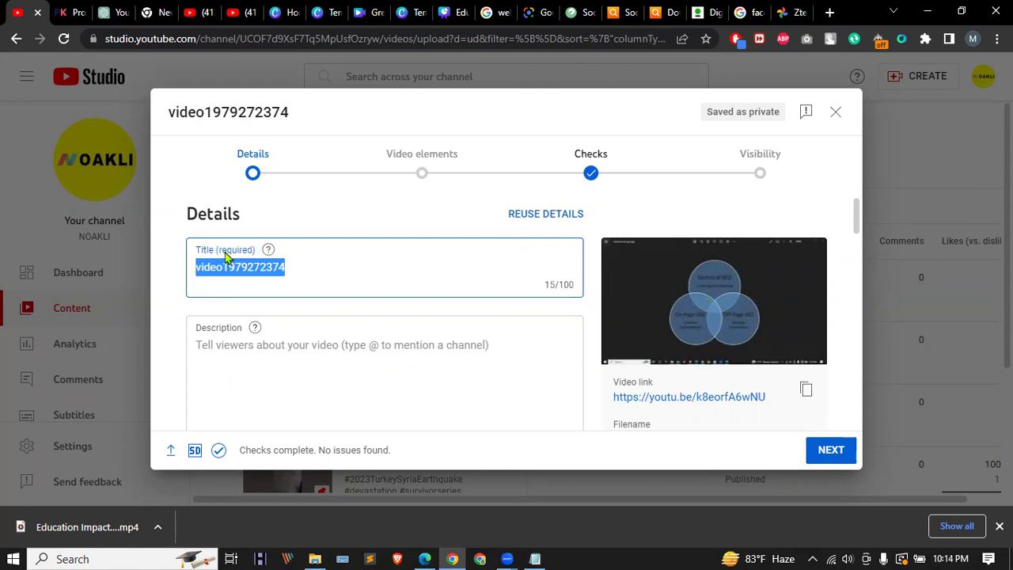
scroll(228, 257, down, 1)
click(290, 204)
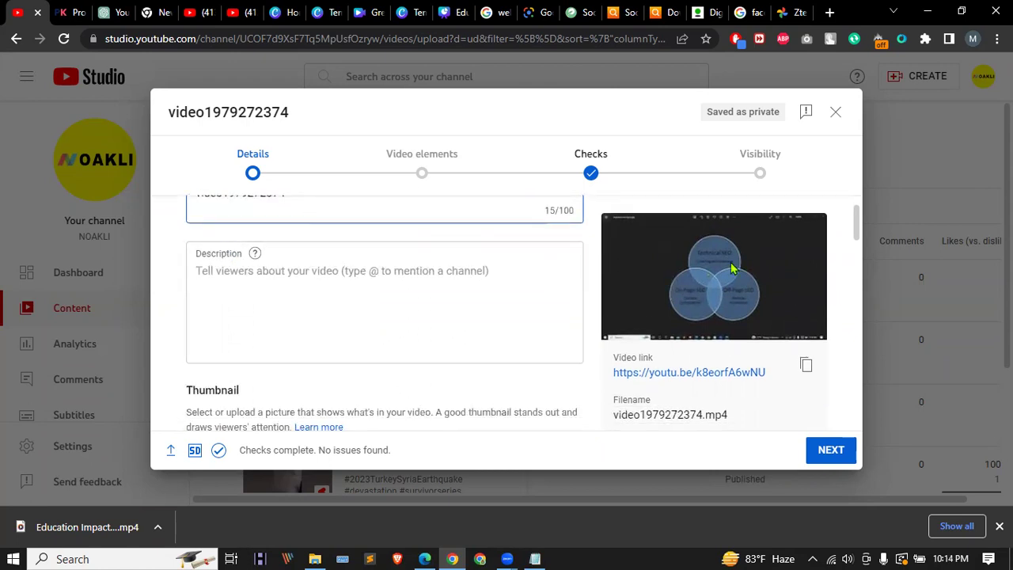
scroll(385, 287, up, 1)
scroll(266, 270, down, 2)
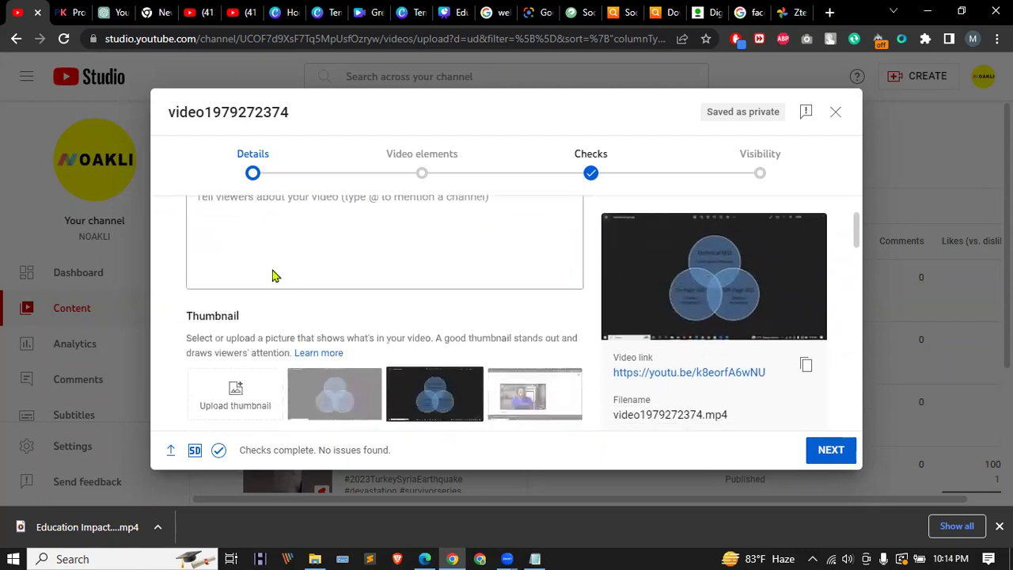
scroll(237, 257, up, 1)
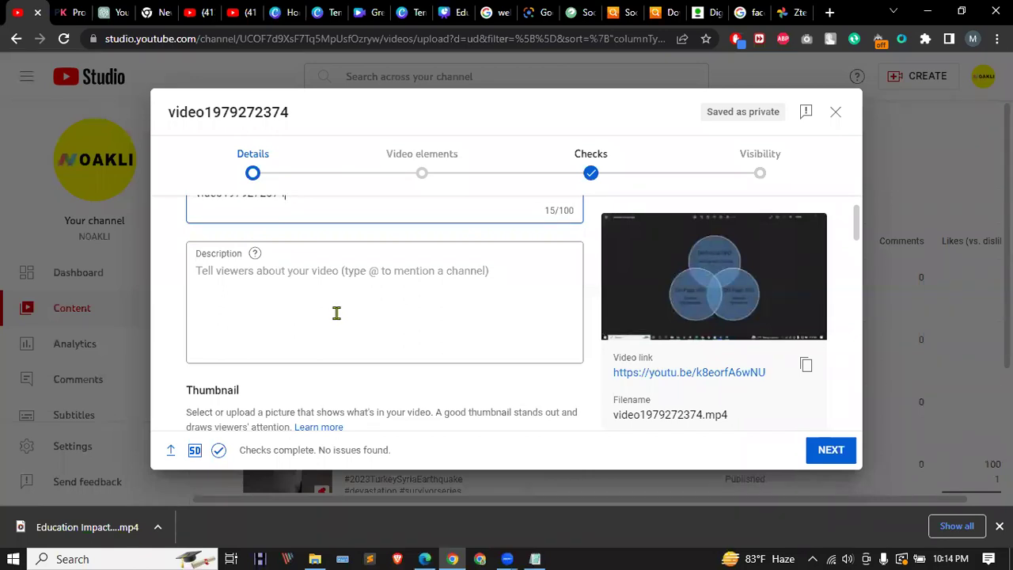
scroll(379, 308, down, 2)
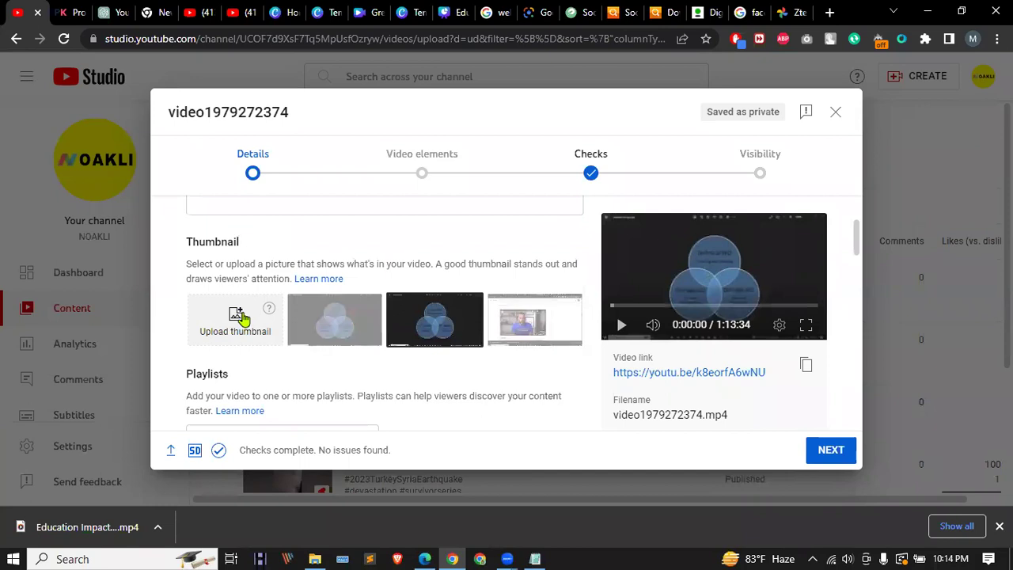
Step: Examine the further upload settings from paid promotion to category, and highlight the Tags heading
scroll(251, 315, down, 5)
scroll(253, 312, down, 10)
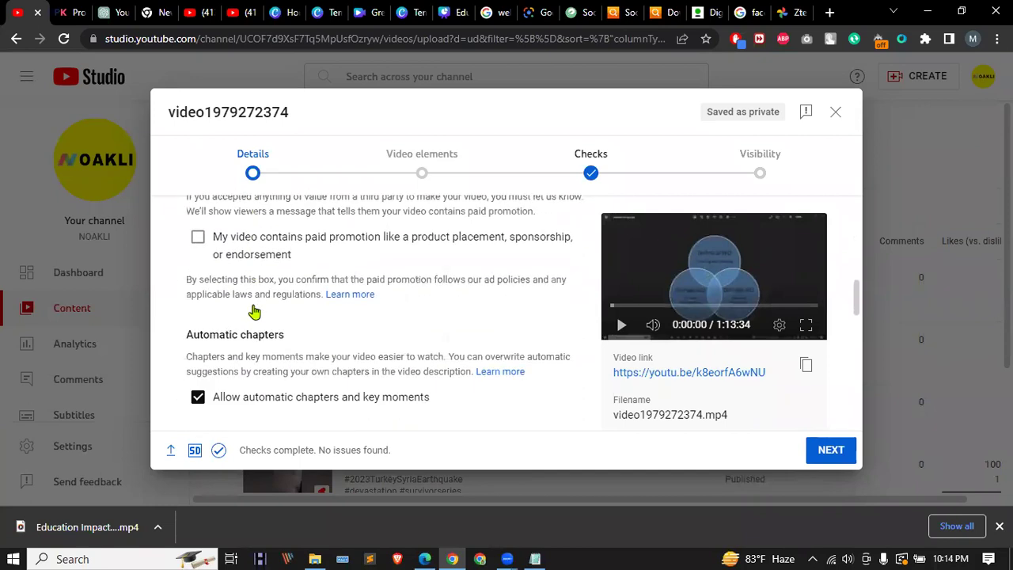
scroll(255, 311, down, 8)
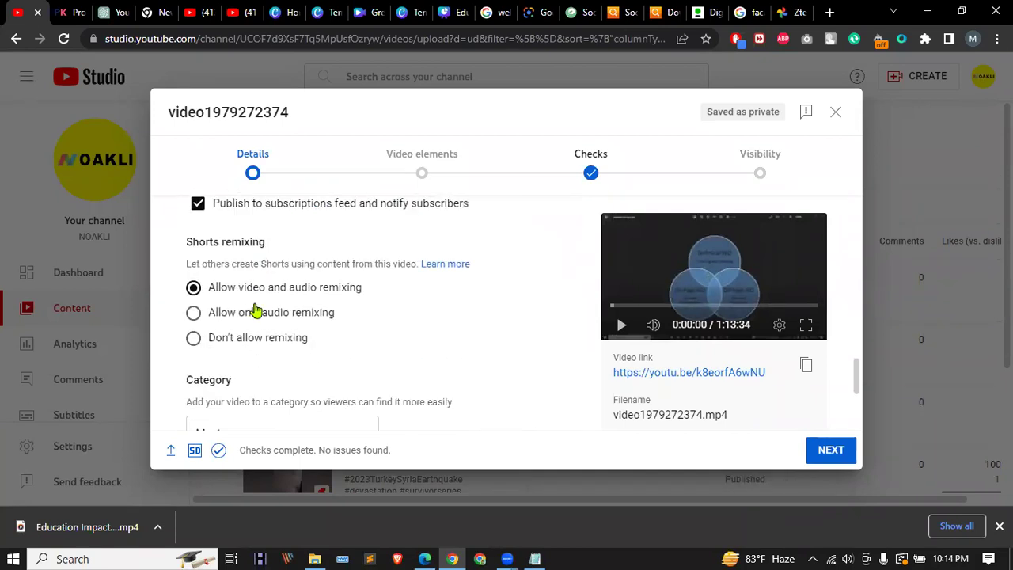
scroll(254, 312, up, 12)
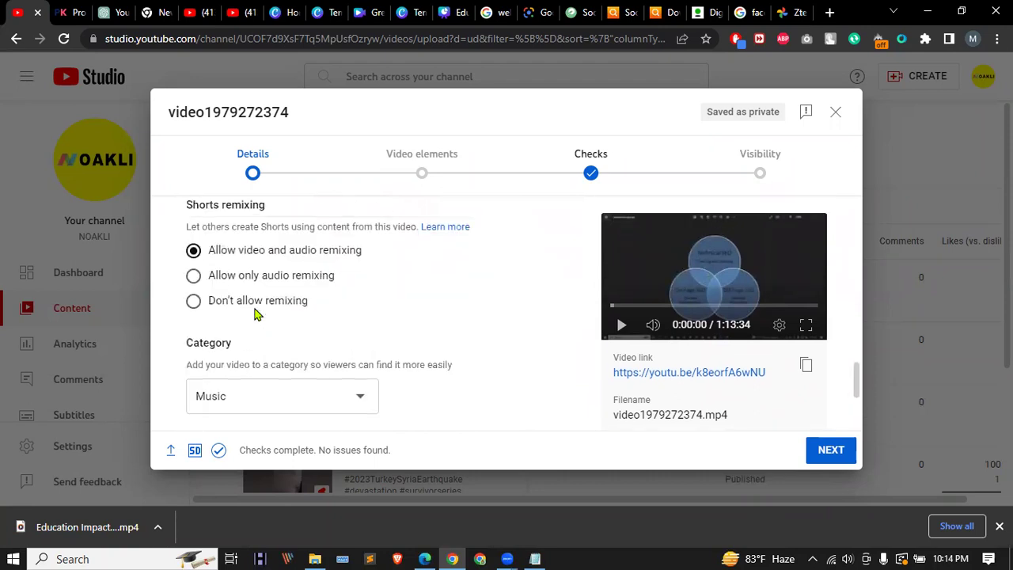
scroll(255, 313, up, 1)
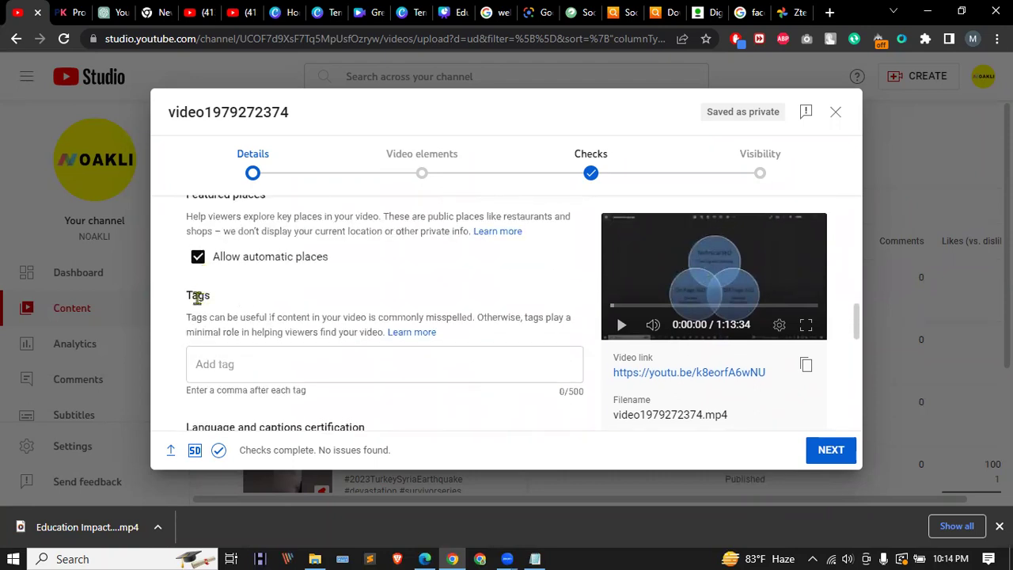
drag(191, 295, 220, 301)
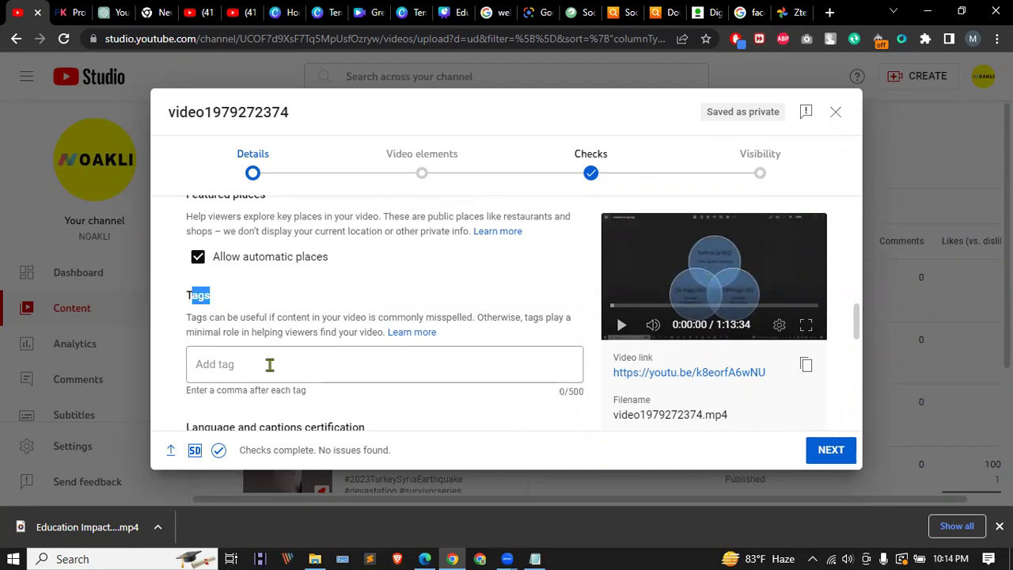
Step: Review the upload details from the title and thumbnail through to the tag field, and dismiss the browser's downloads bar
scroll(276, 360, up, 10)
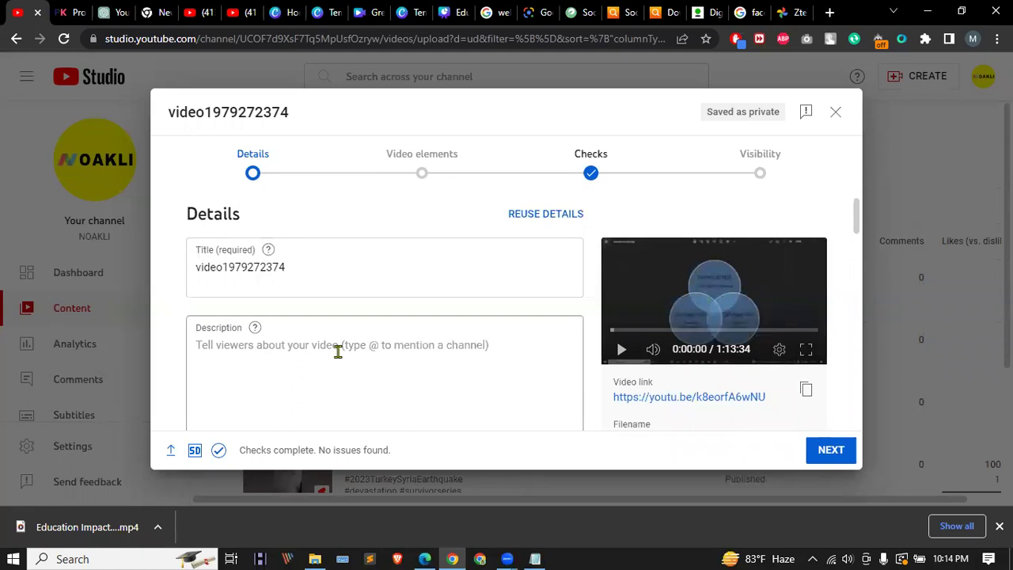
scroll(338, 351, down, 5)
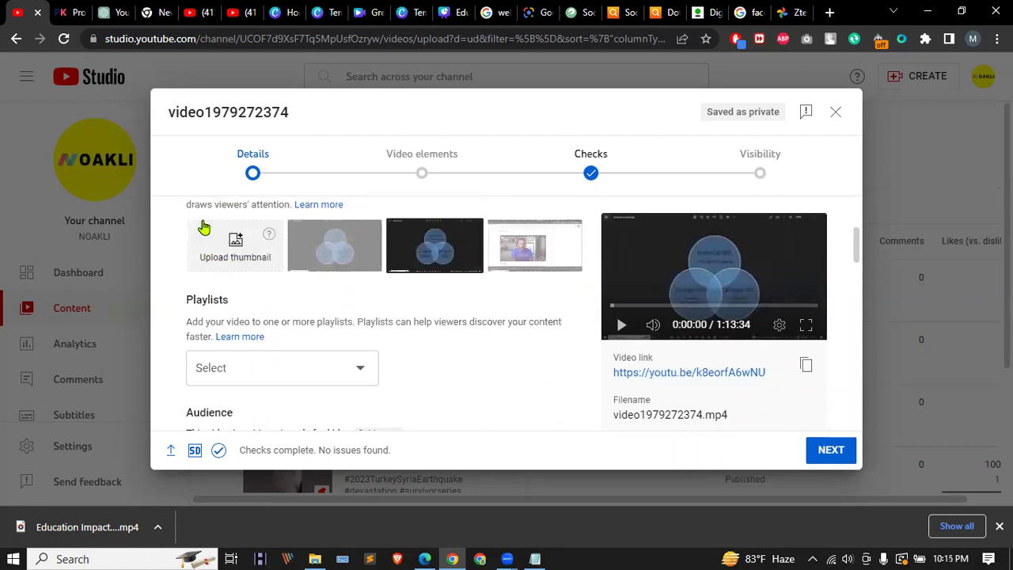
scroll(285, 301, down, 8)
scroll(286, 304, down, 6)
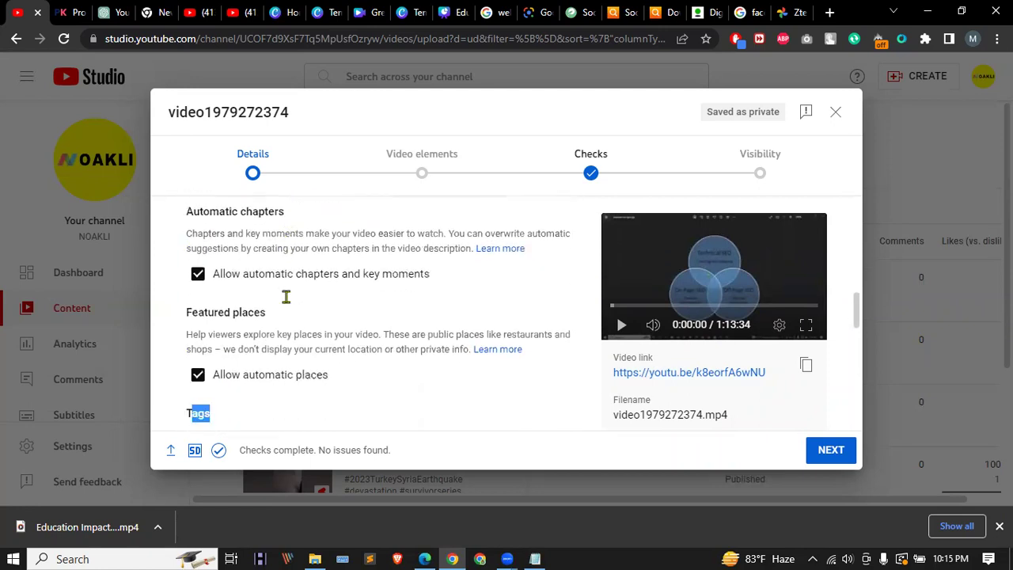
click(252, 249)
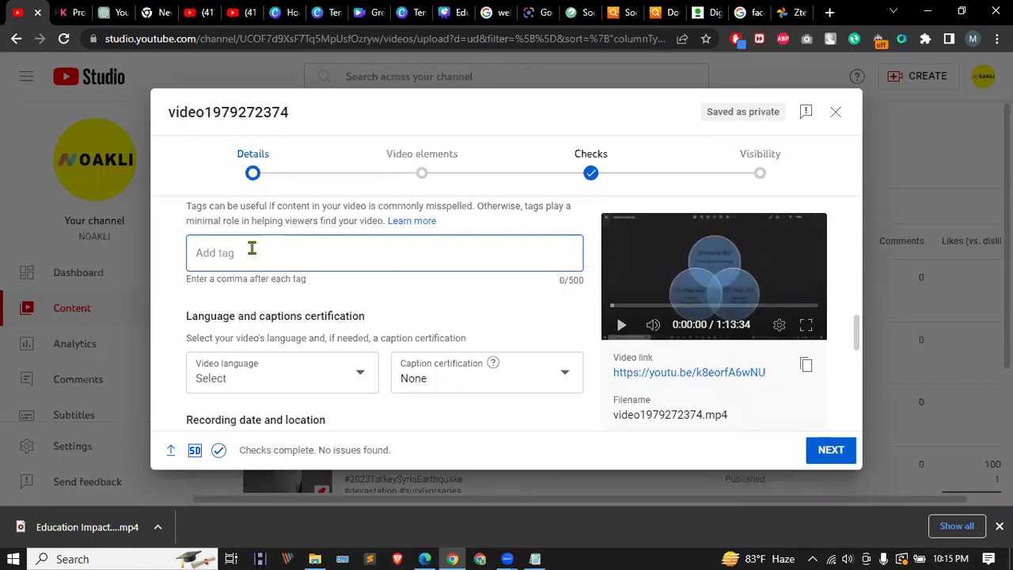
click(999, 526)
scroll(400, 352, up, 3)
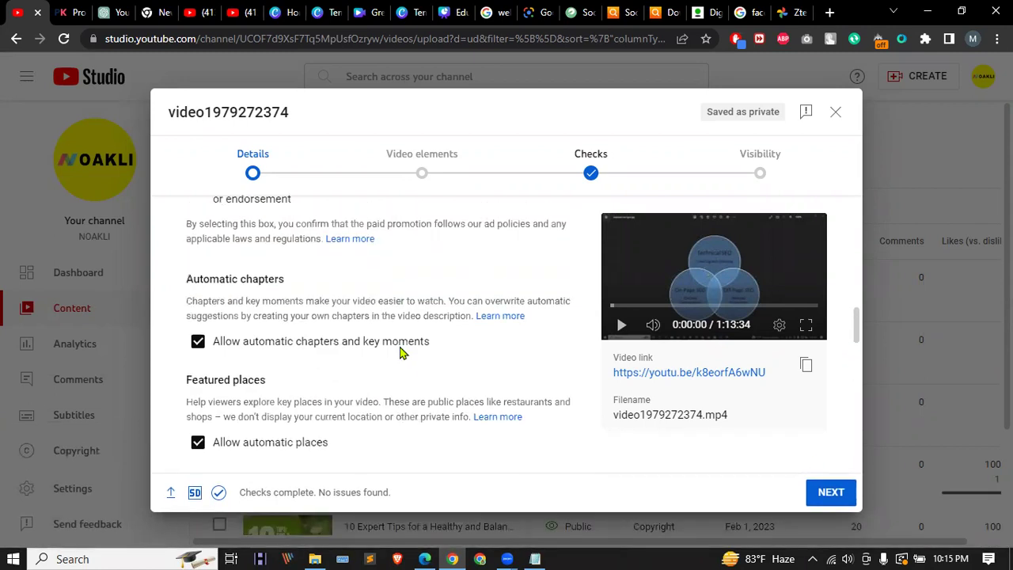
Step: Switch to File Explorer and open New folder inside Documents
click(315, 559)
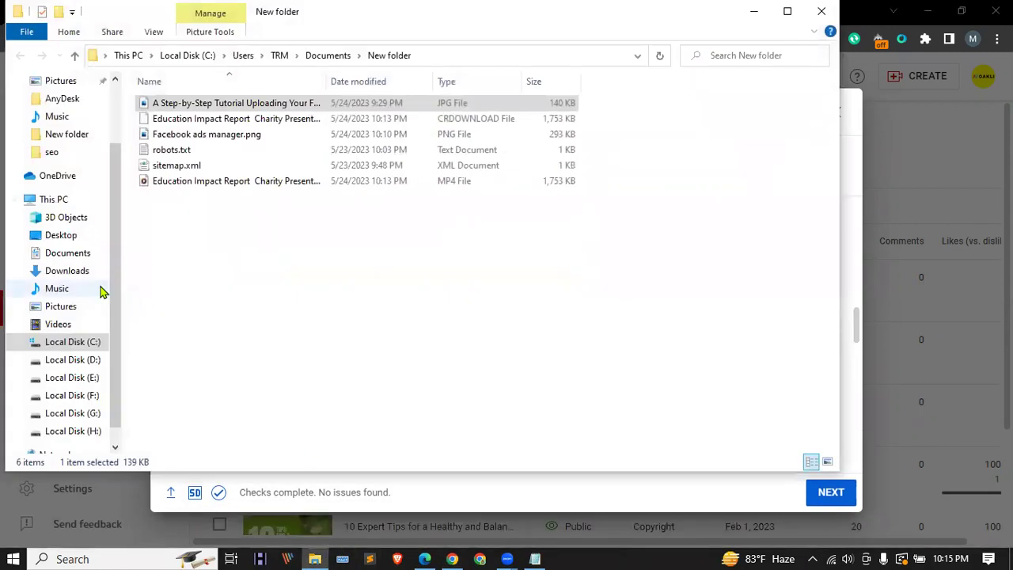
click(72, 272)
click(70, 255)
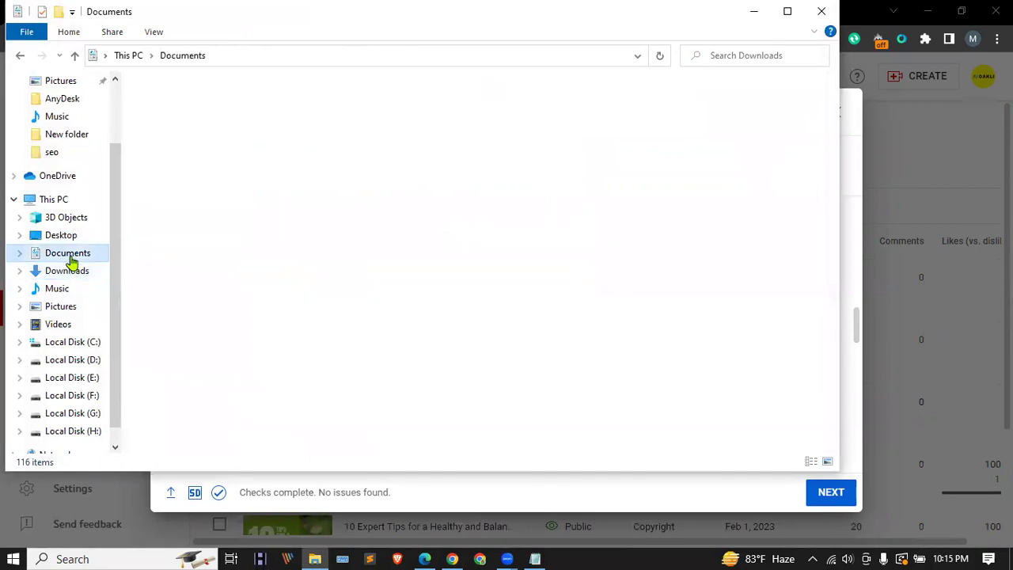
double_click(347, 125)
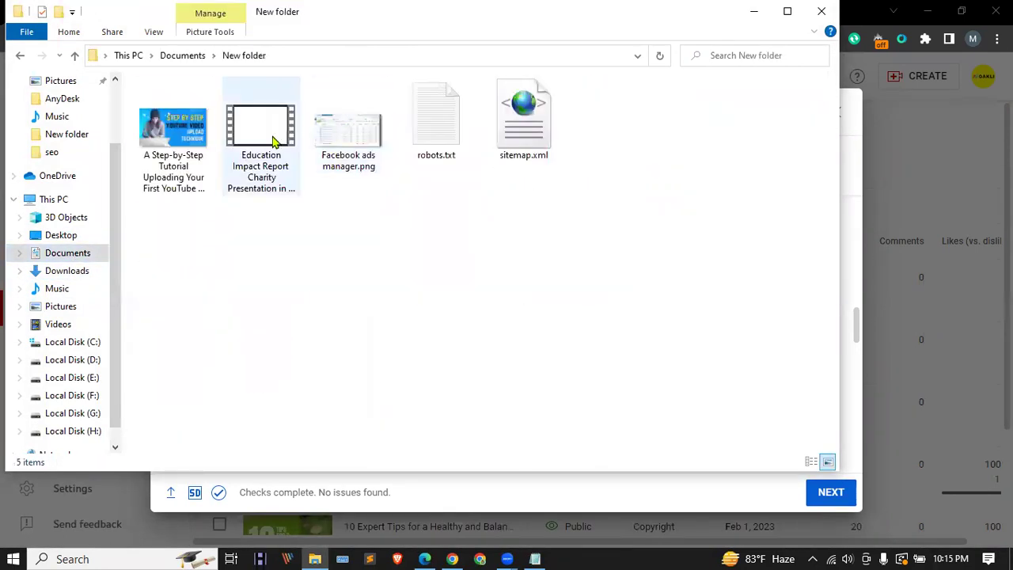
Step: Reveal the full file name of the Step-by-Step Tutorial JPG thumbnail in rename mode and keep the name as it is
click(179, 142)
right_click(179, 142)
click(155, 246)
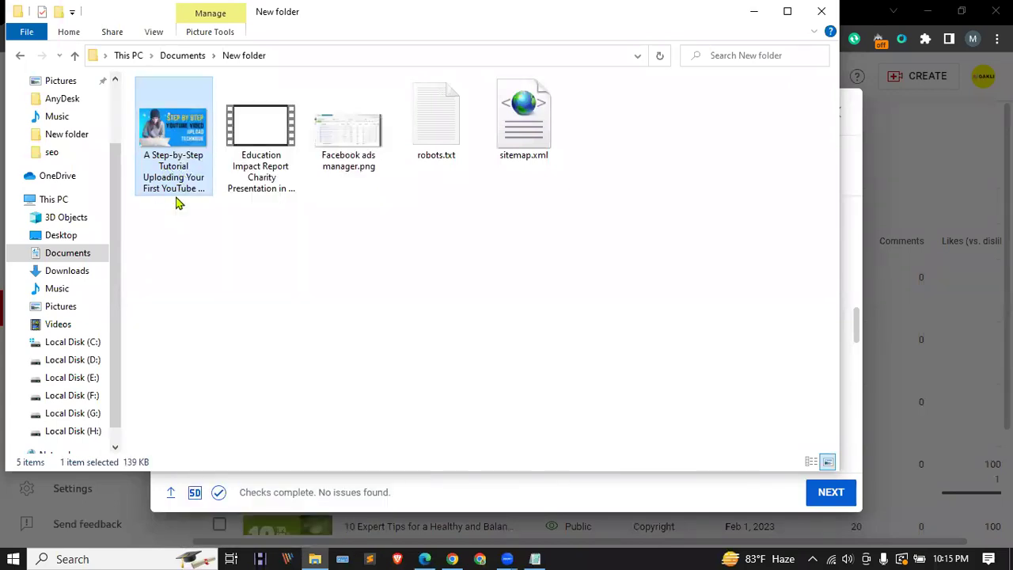
key(F2)
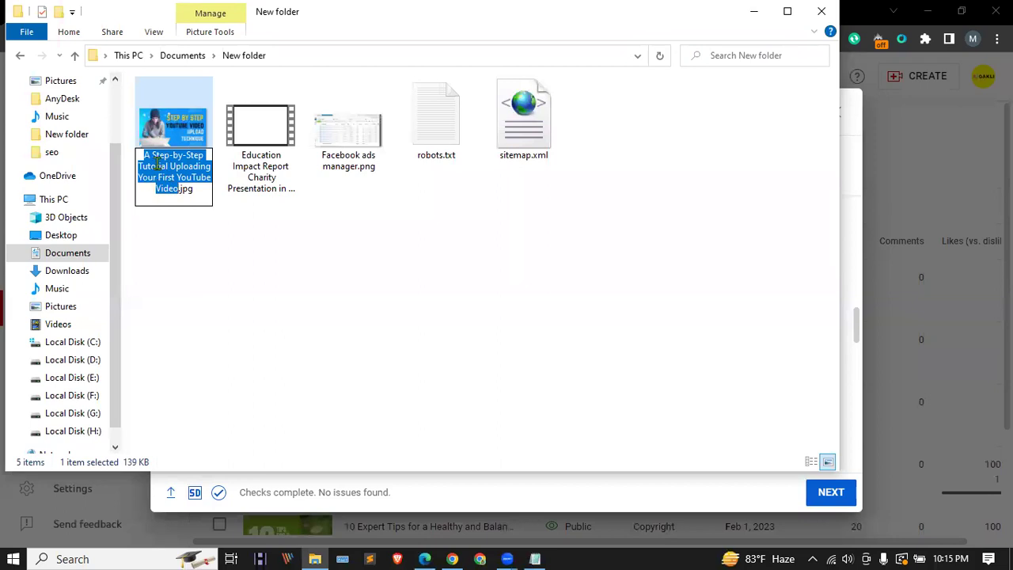
key(Return)
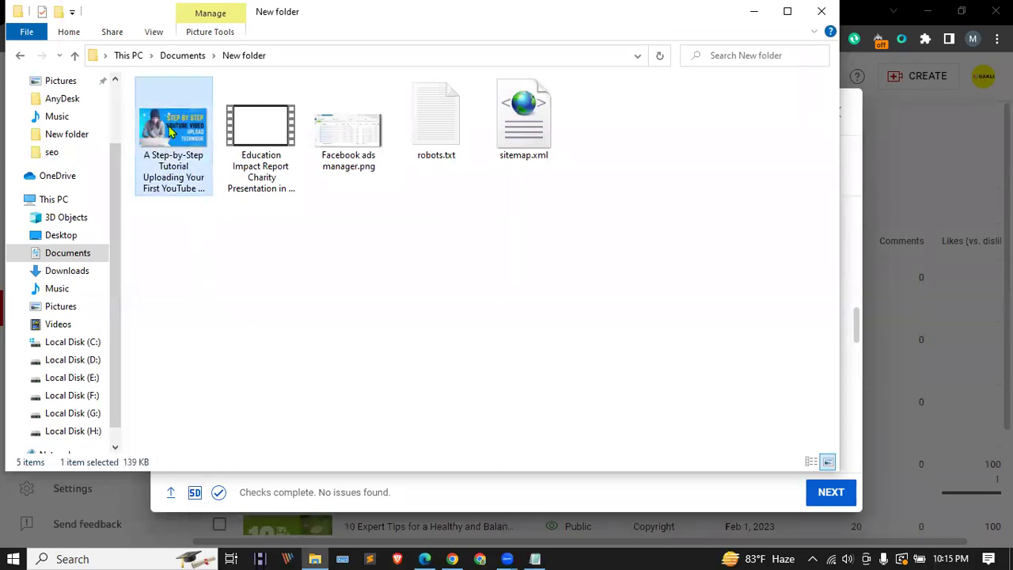
Step: Examine the title, subject, rating, tags and comments in the JPG thumbnail's detailed properties, and return to the YouTube Studio upload
right_click(168, 133)
click(194, 535)
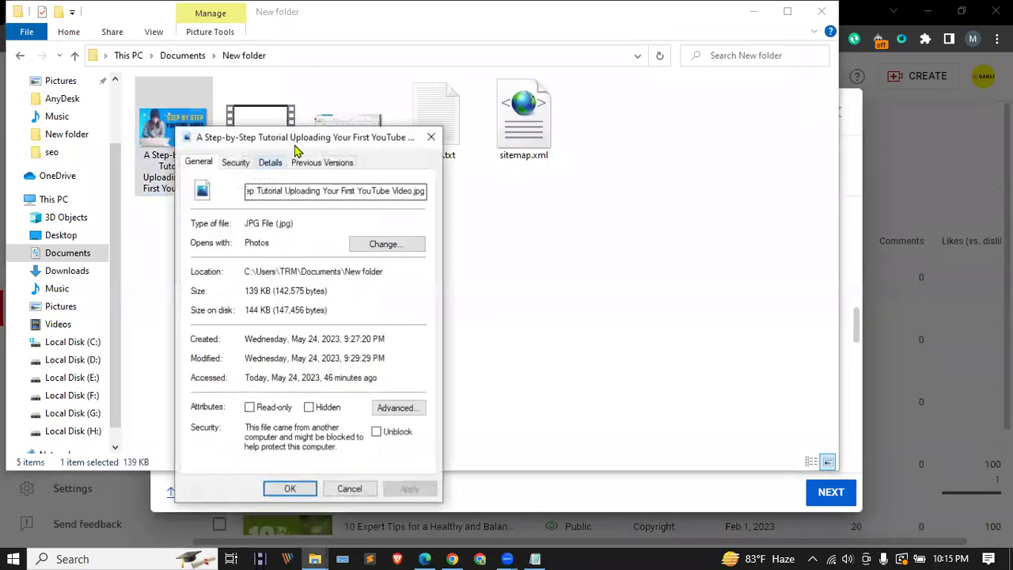
click(270, 162)
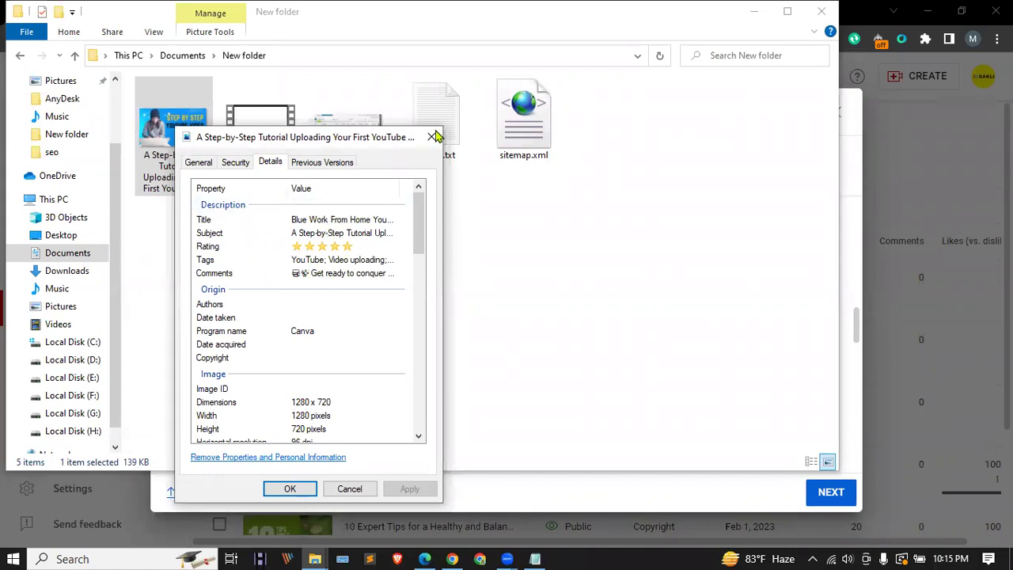
click(432, 137)
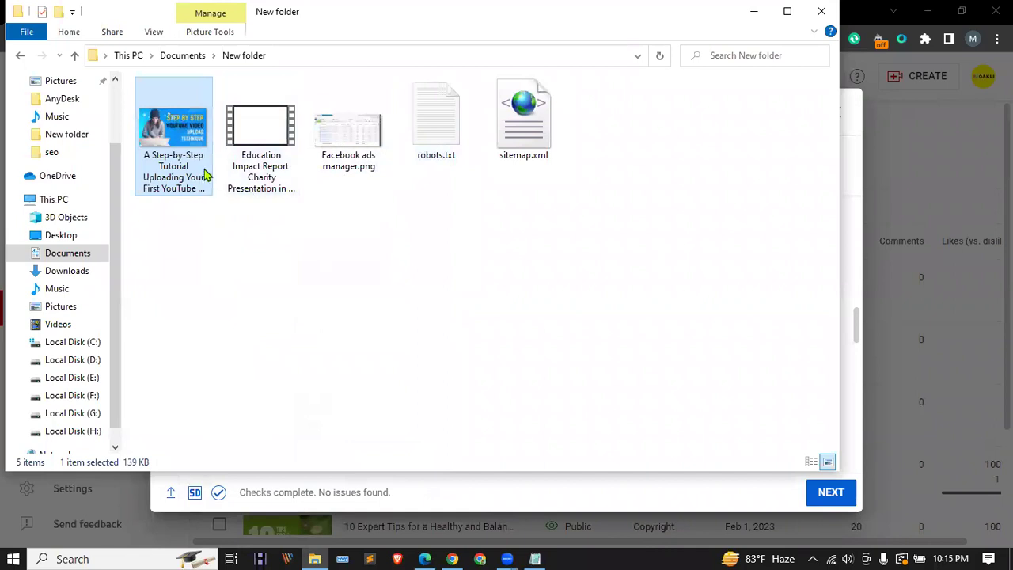
mouse_move(204, 174)
mouse_move(161, 168)
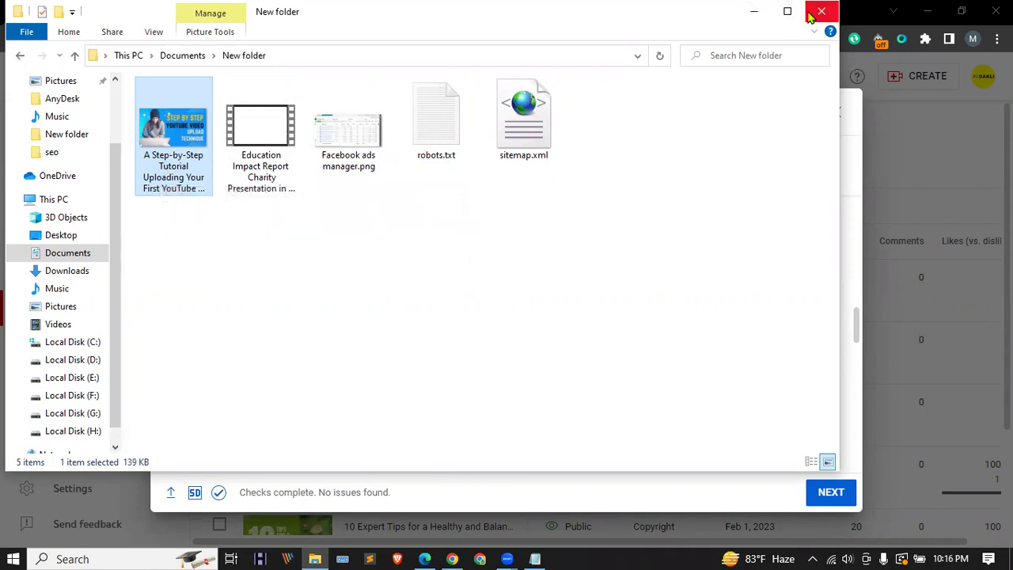
click(822, 11)
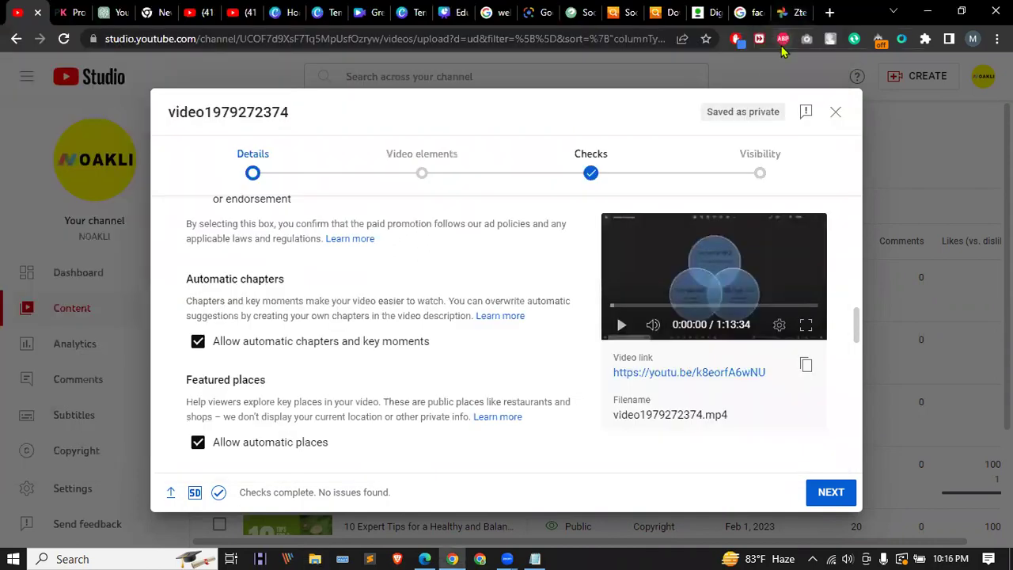